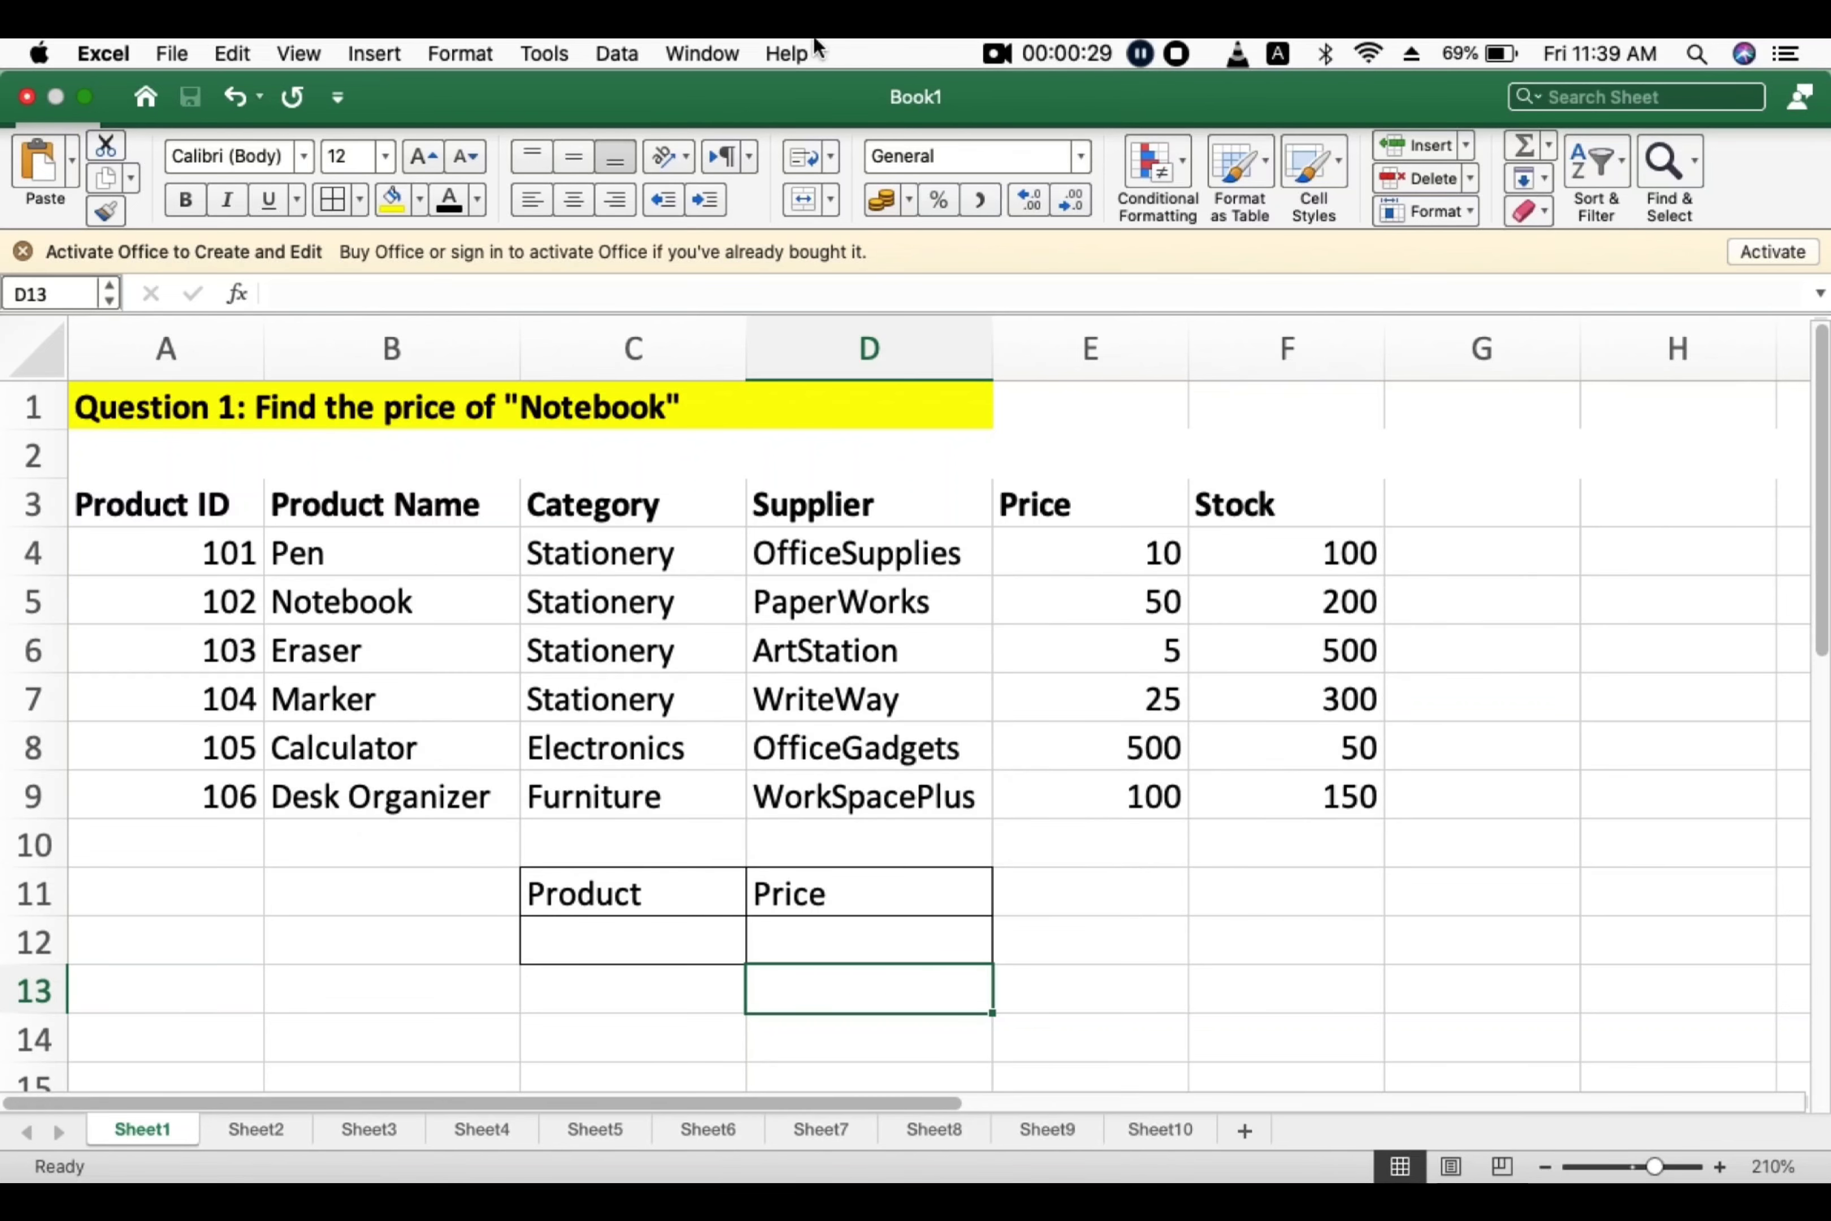
# Enter NOTEBOOK as the lookup product in cell C12 on Sheet1.
pyautogui.click(583, 409)
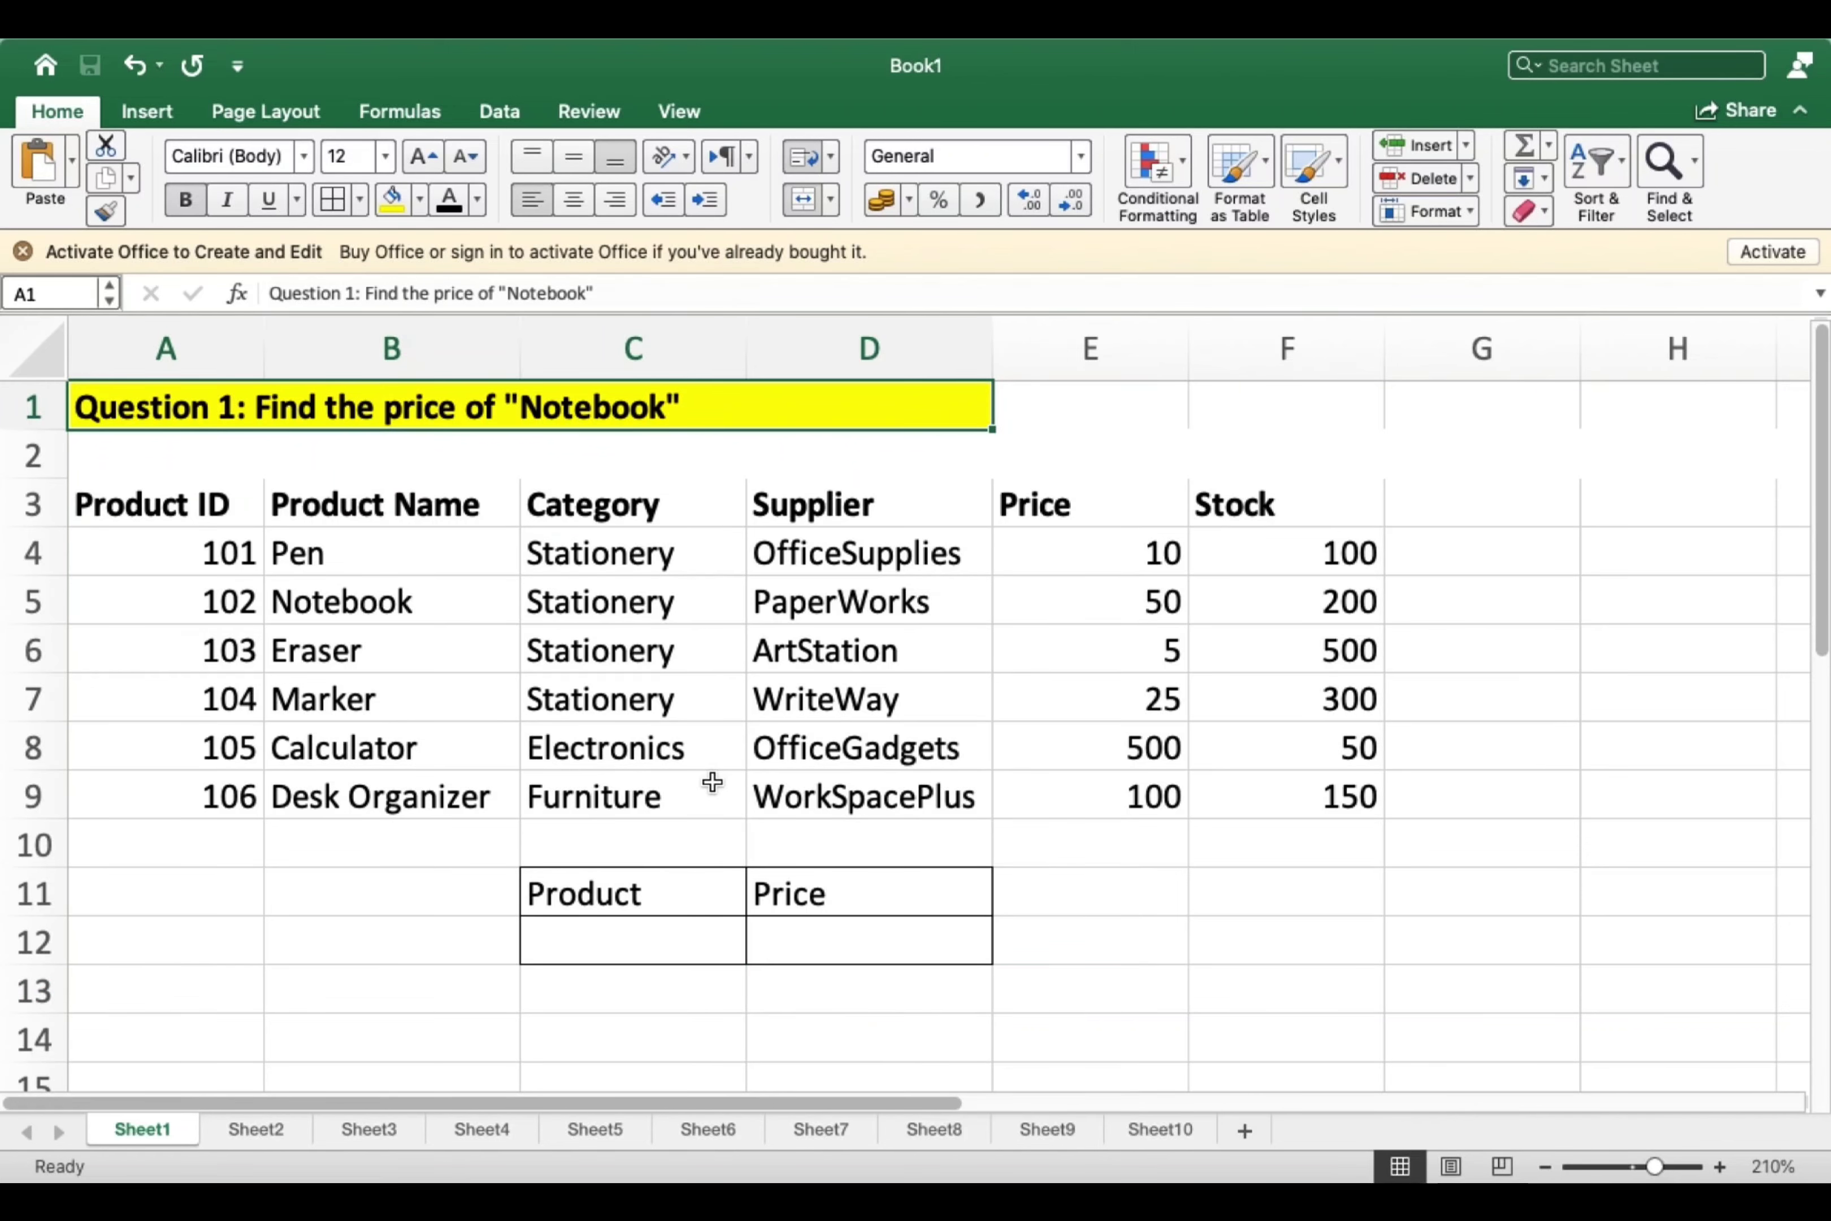
pyautogui.click(413, 600)
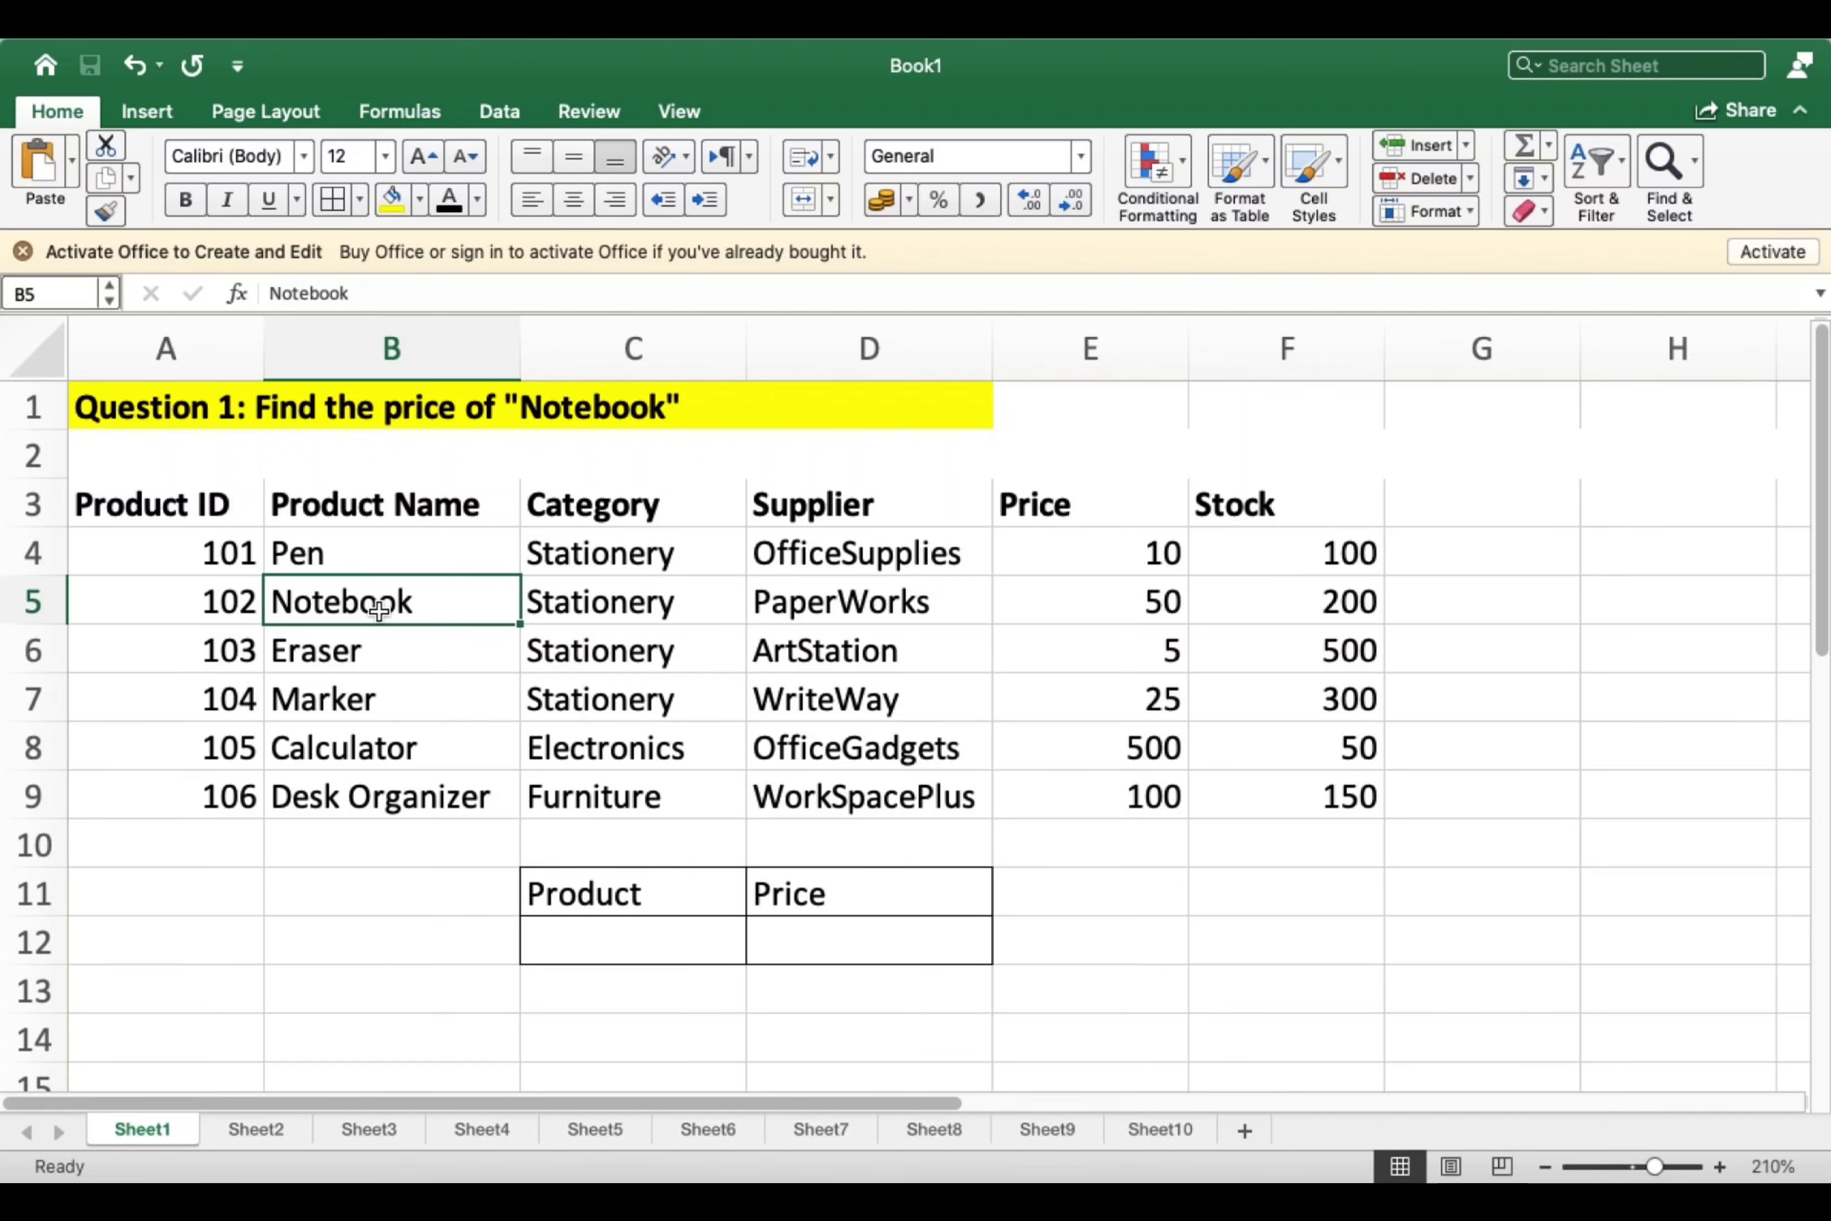
pyautogui.click(626, 947)
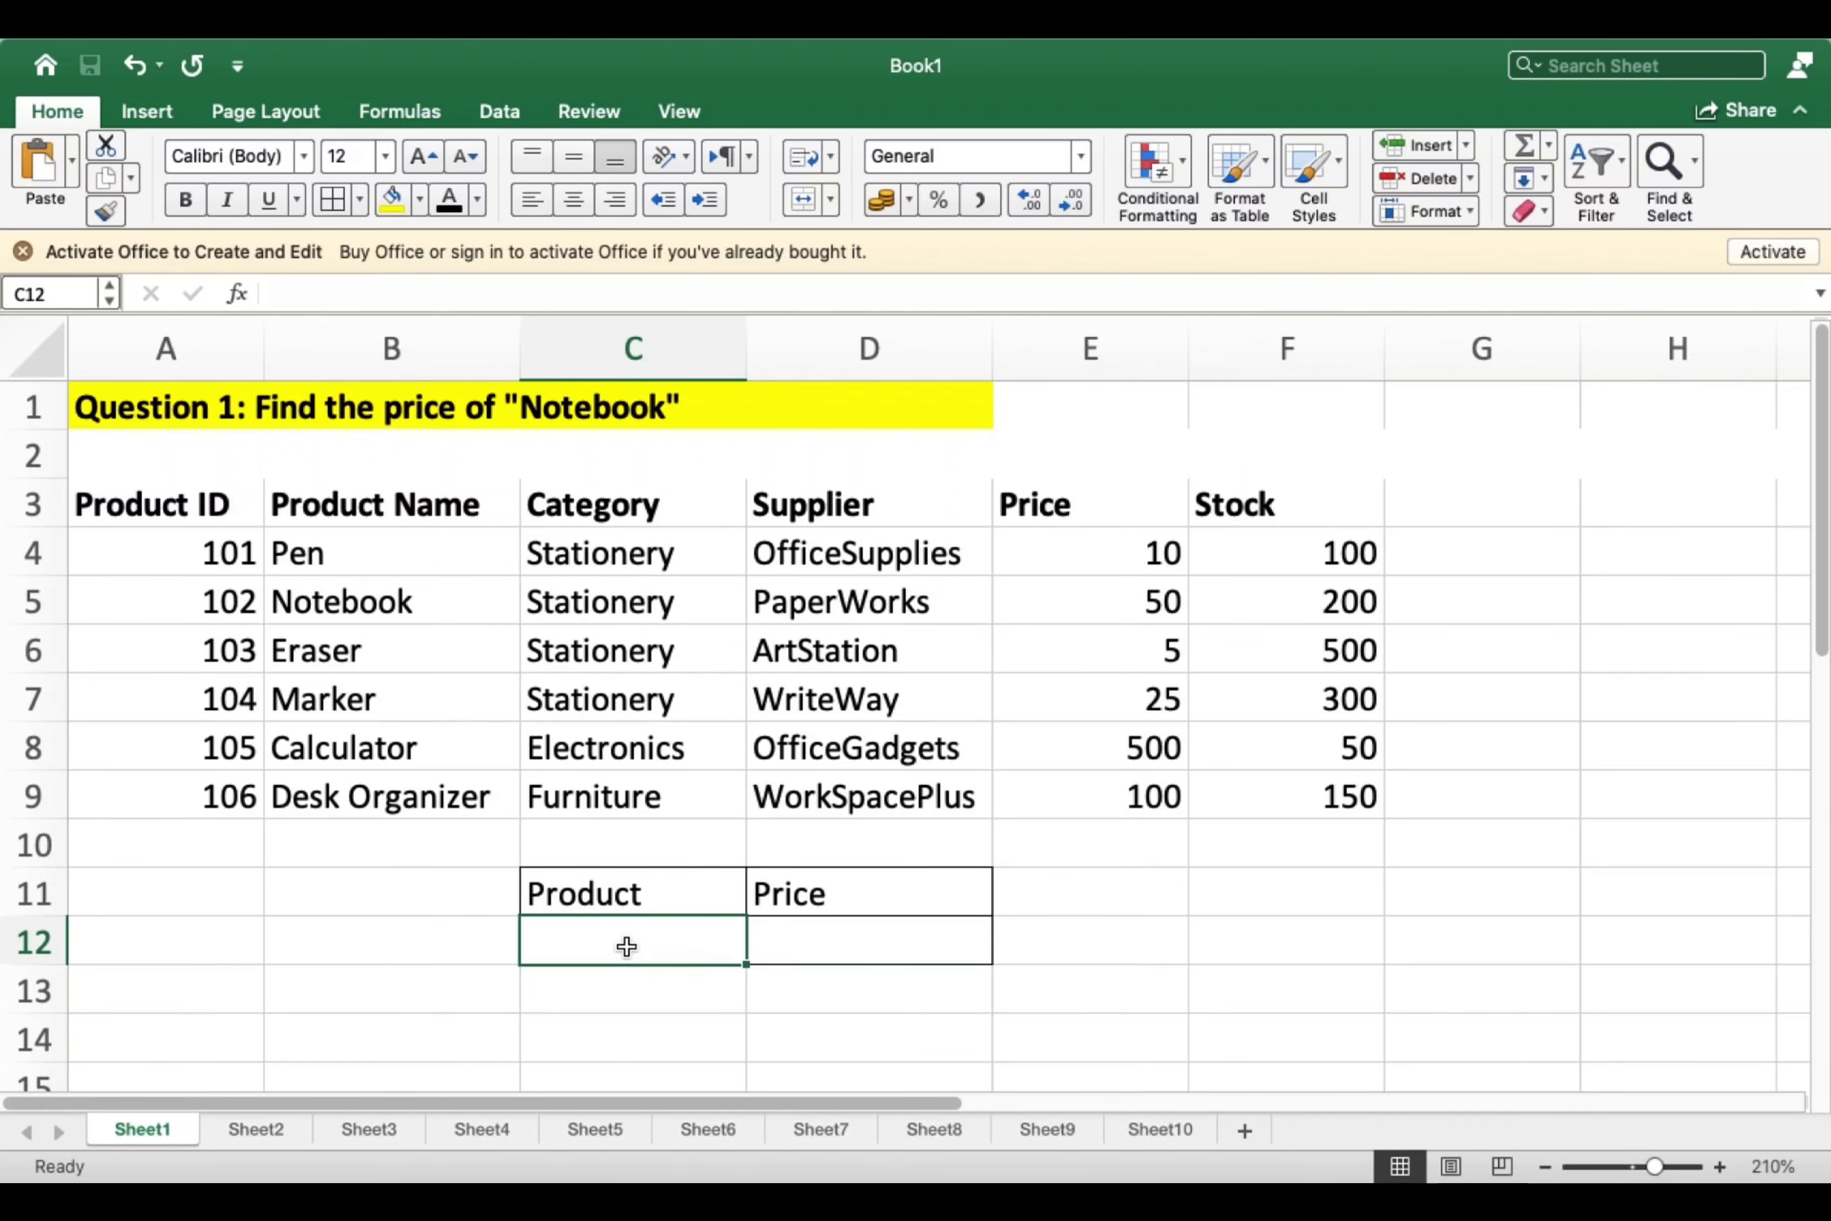
pyautogui.write('NOTE')
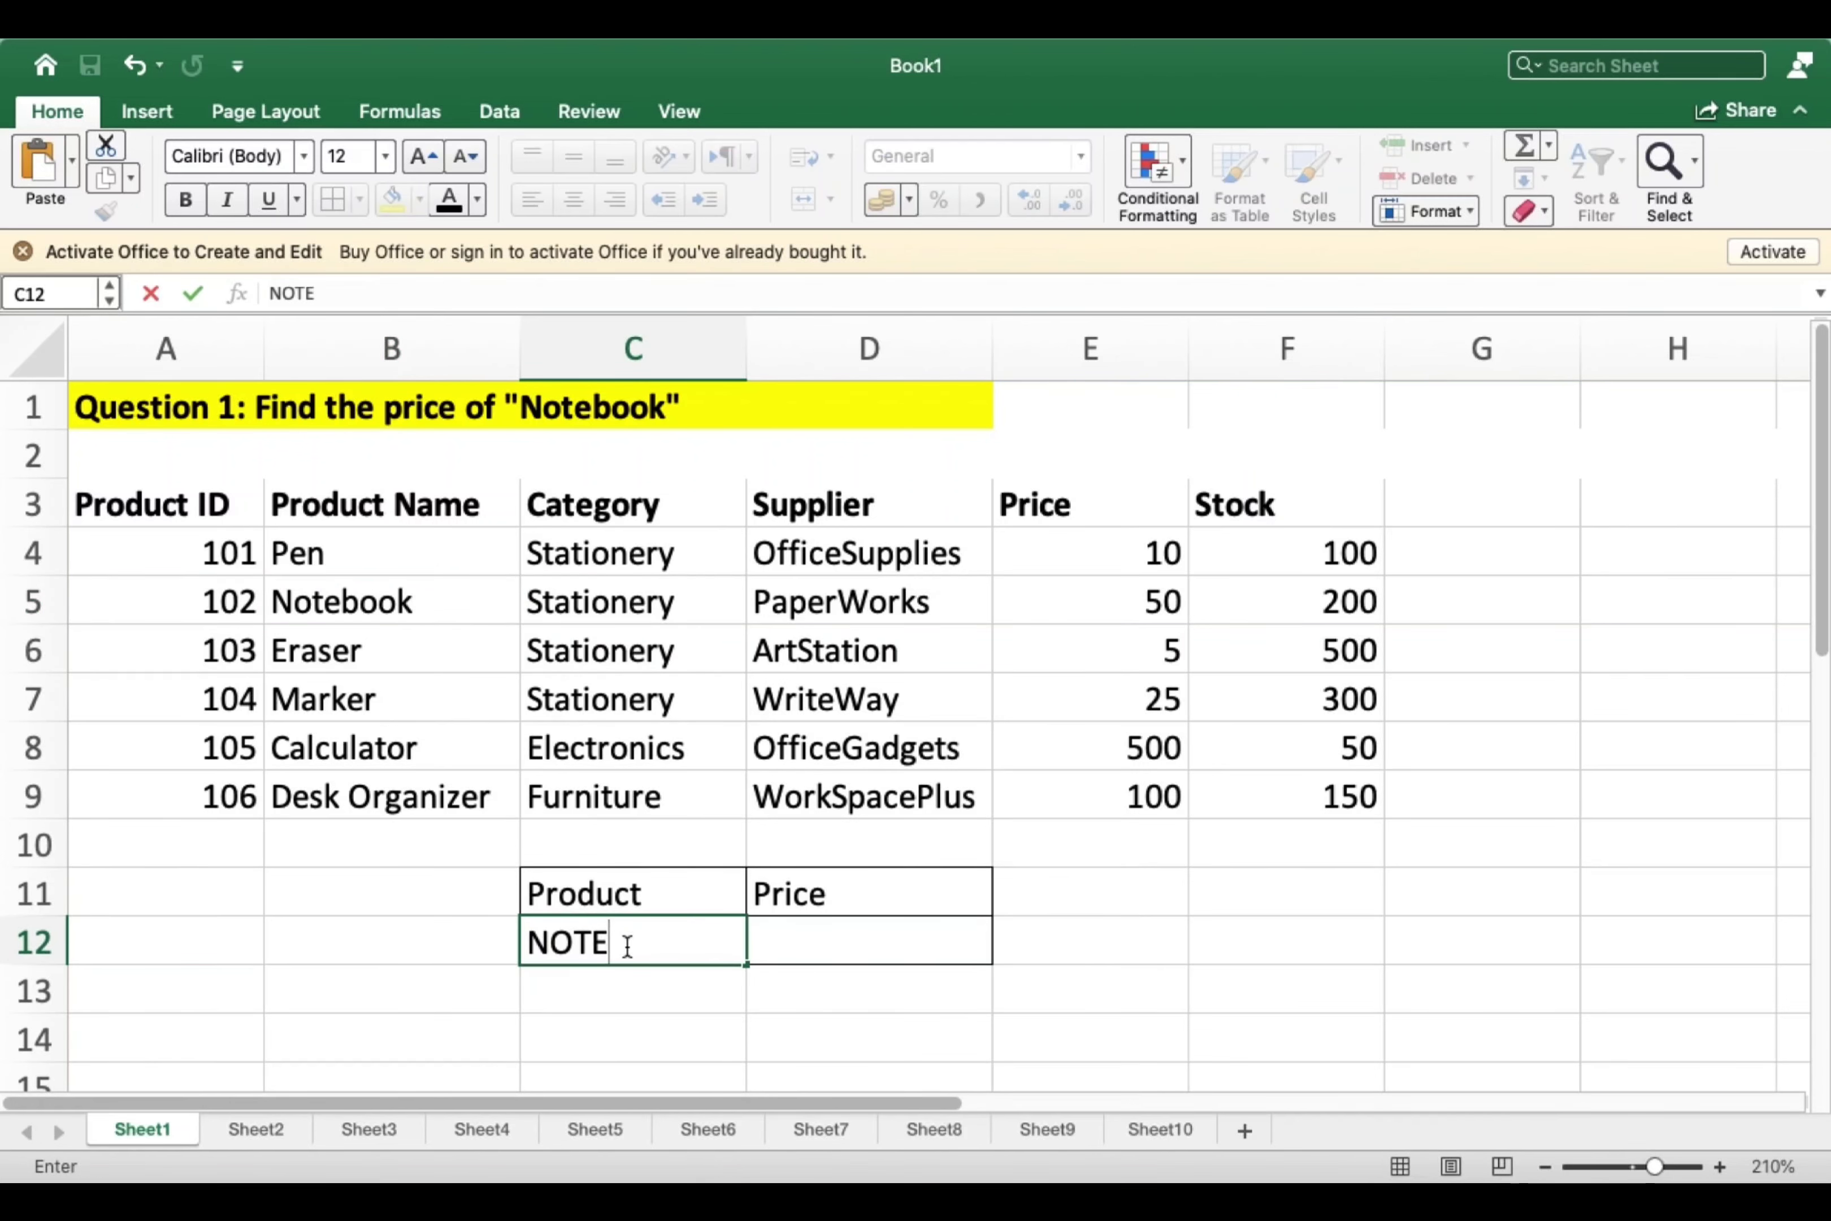
pyautogui.write('BOOK')
pyautogui.press('Tab')
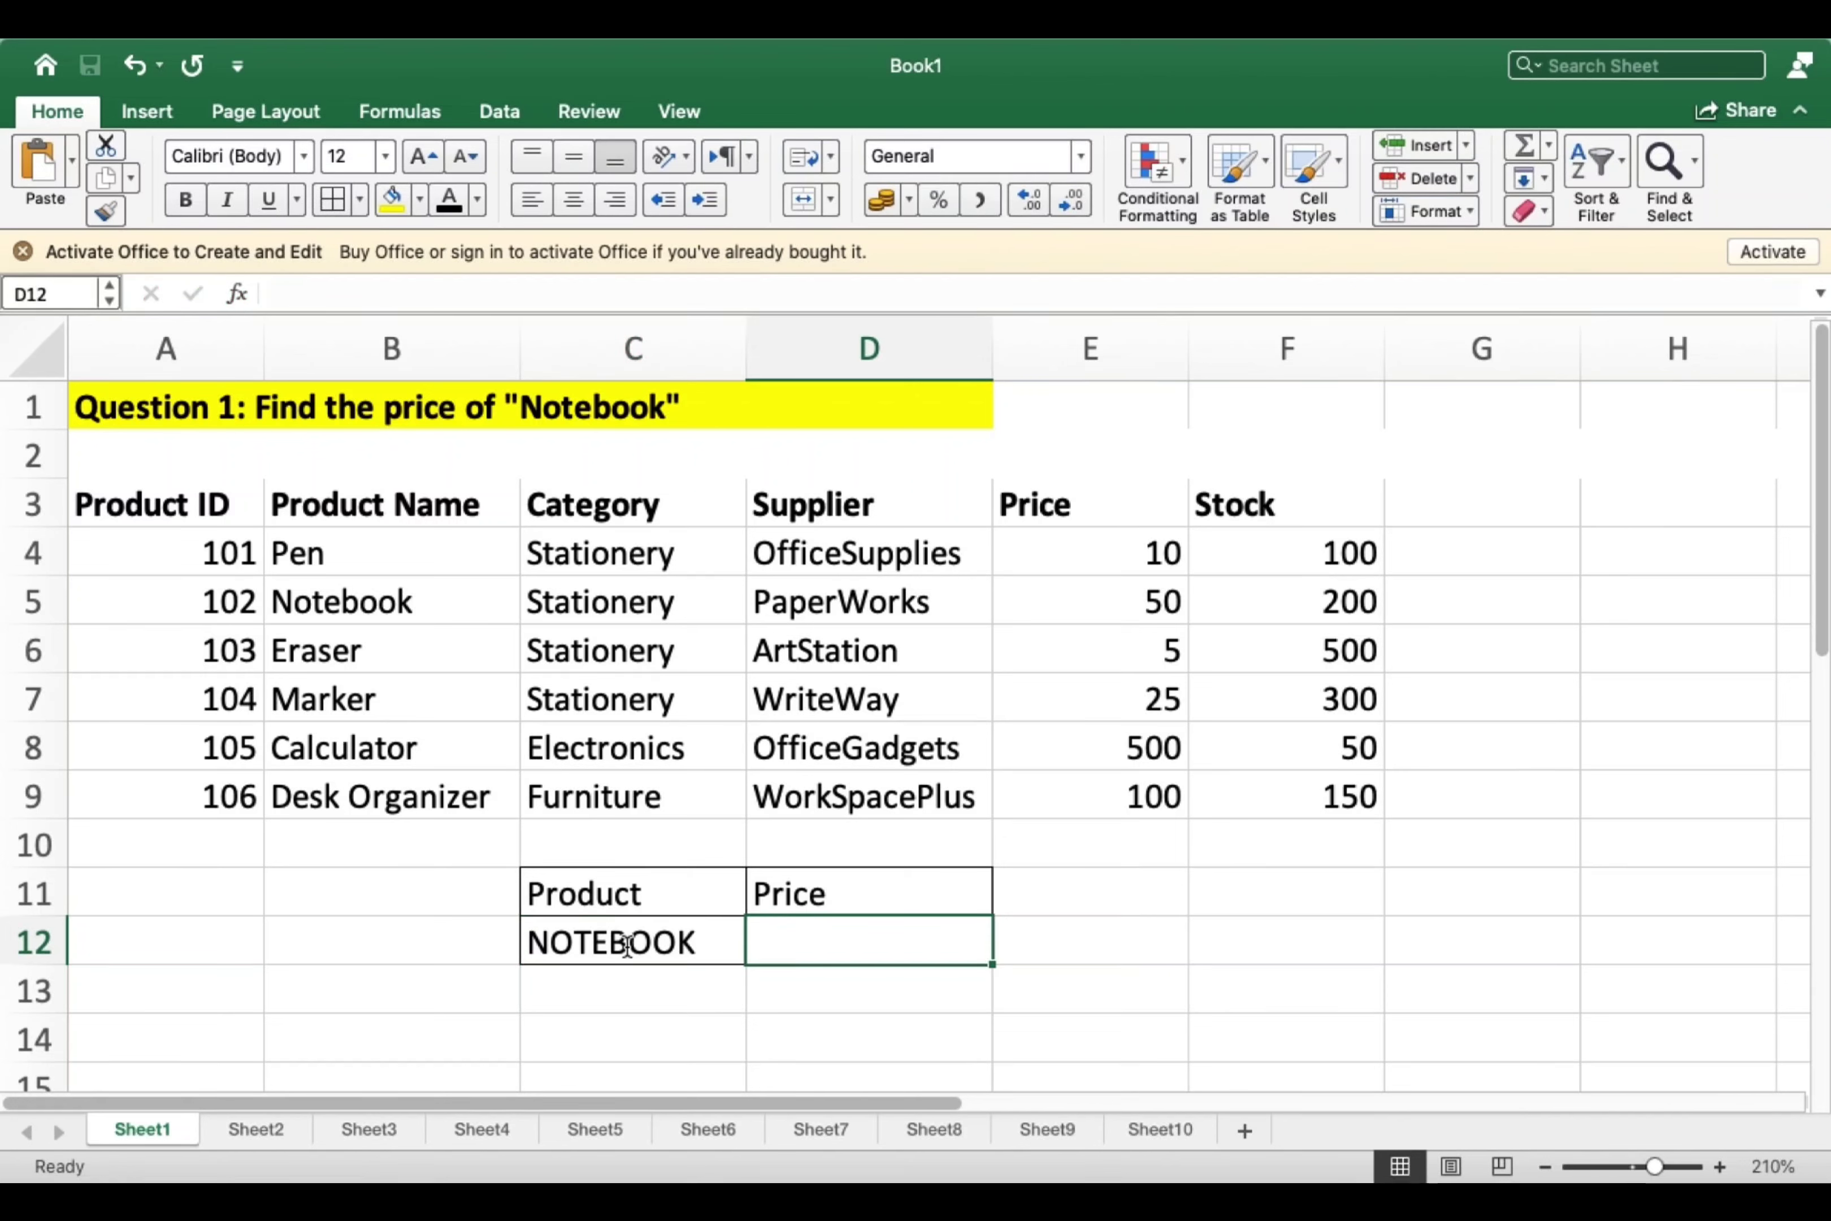
# Enter =VLOOKUP(C12,$B$4:$F$9,4,FALSE) in D12 and check its result against the Notebook price in the product table.
pyautogui.write('=VLOOKUP(')
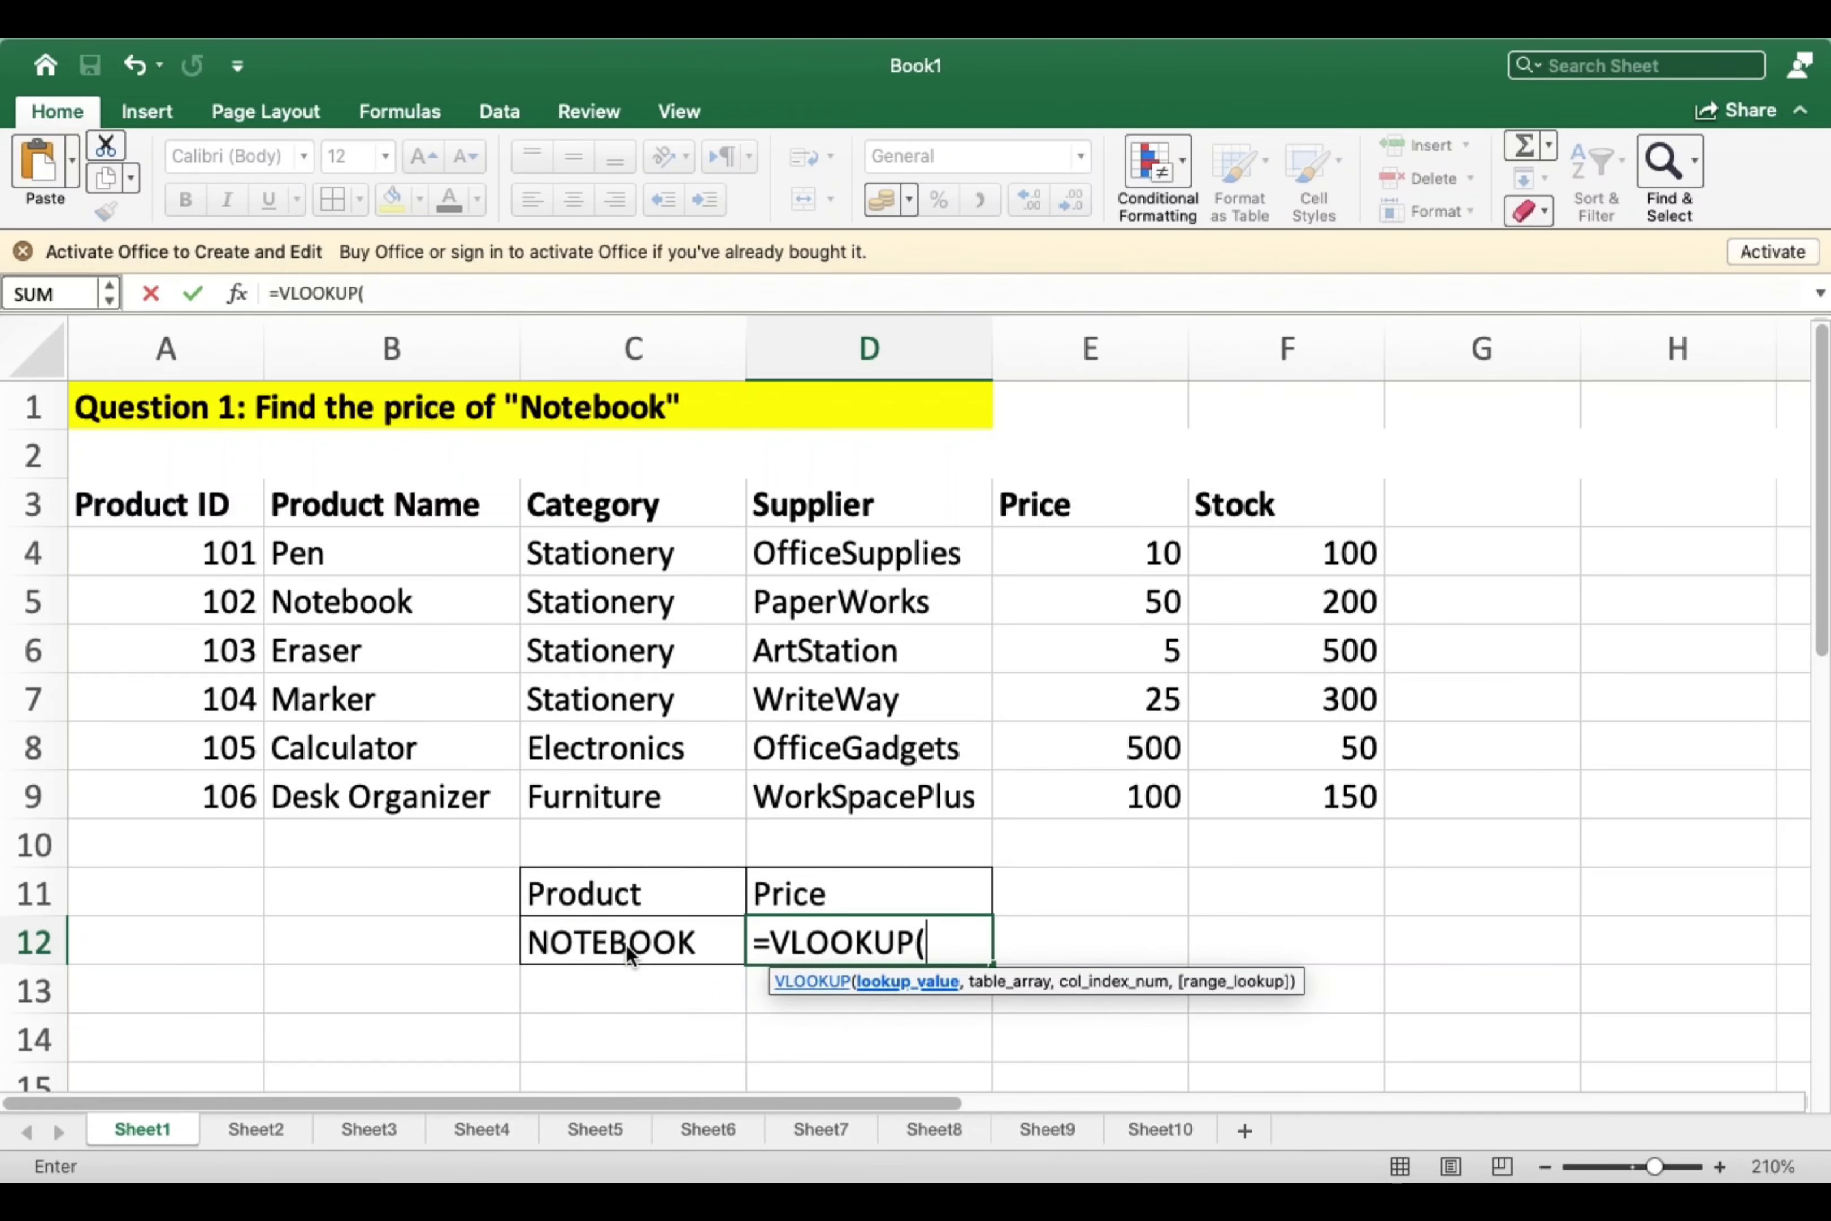
pyautogui.click(626, 945)
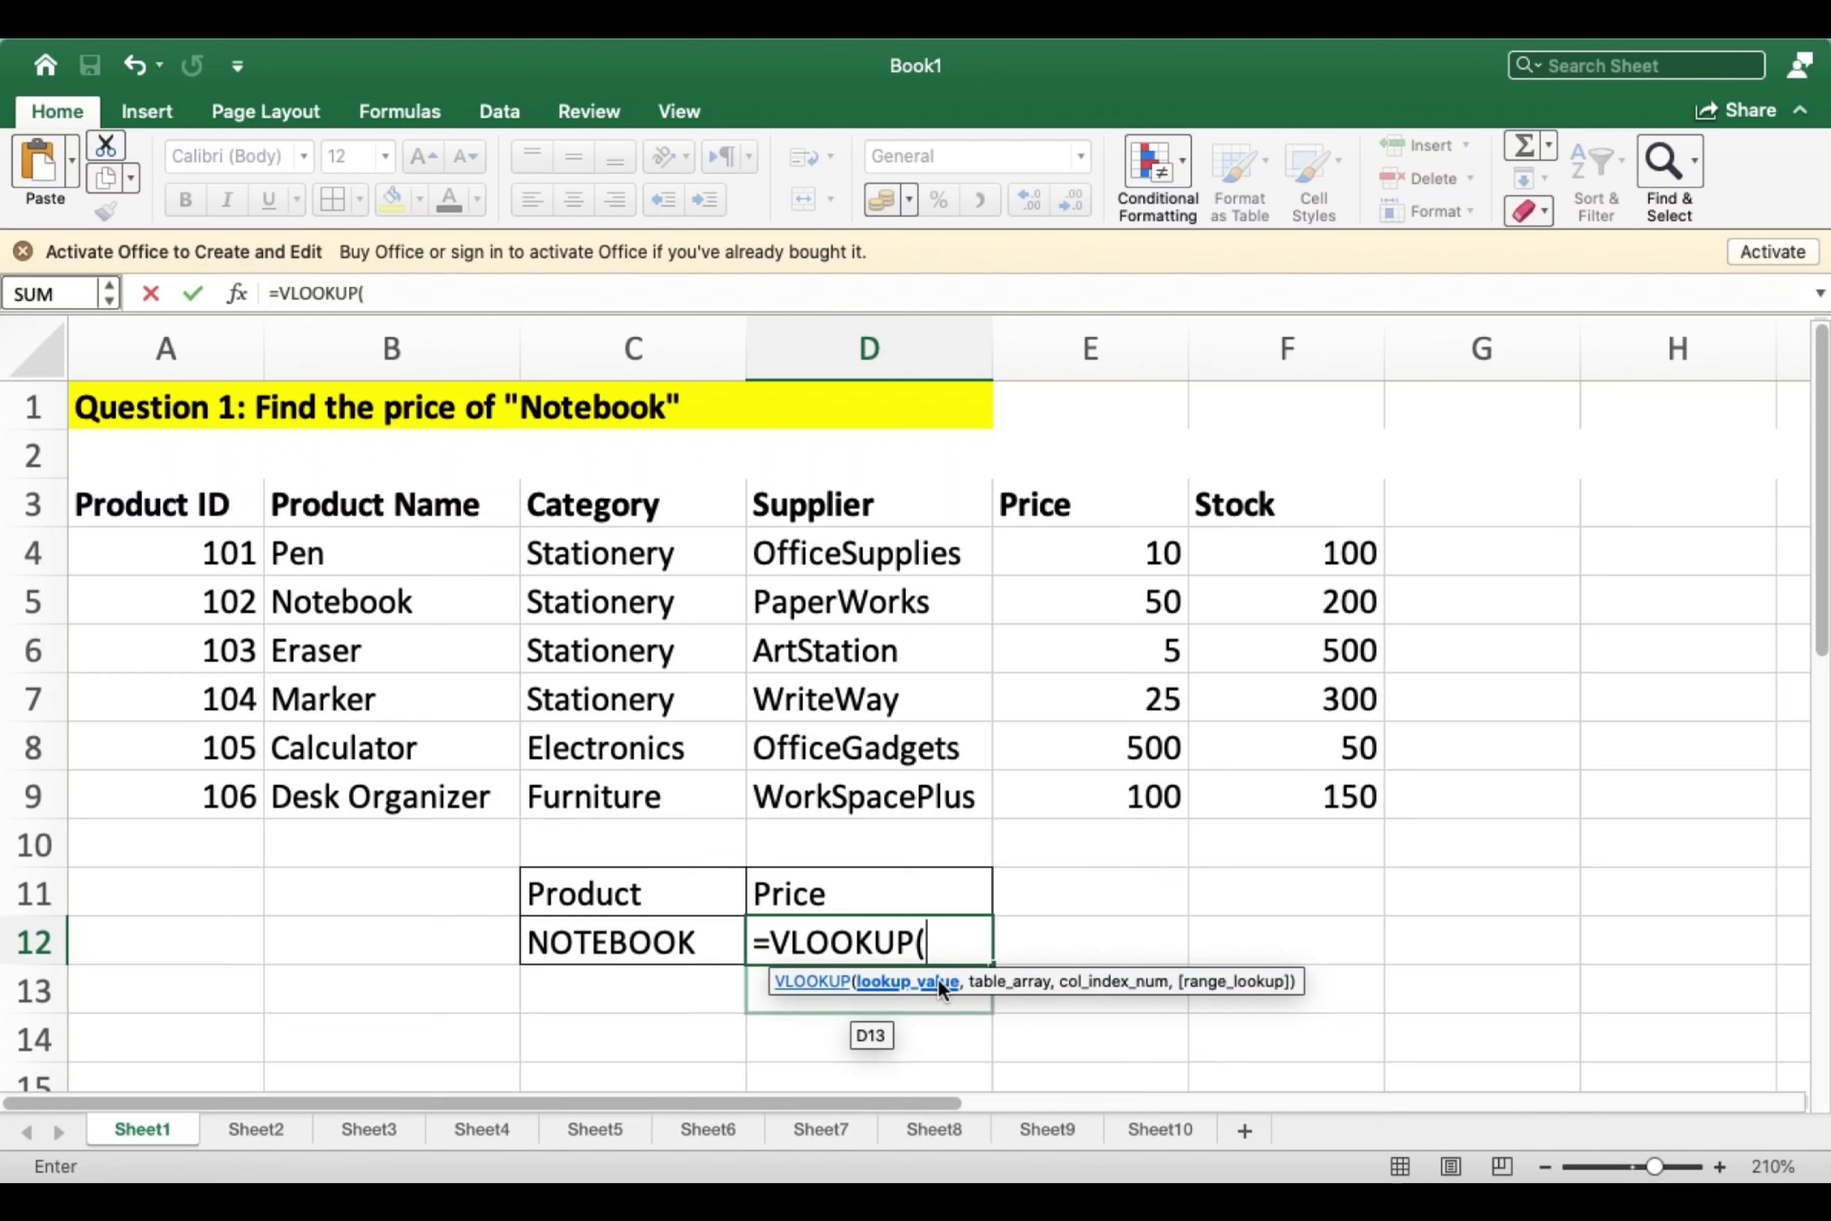
pyautogui.click(640, 942)
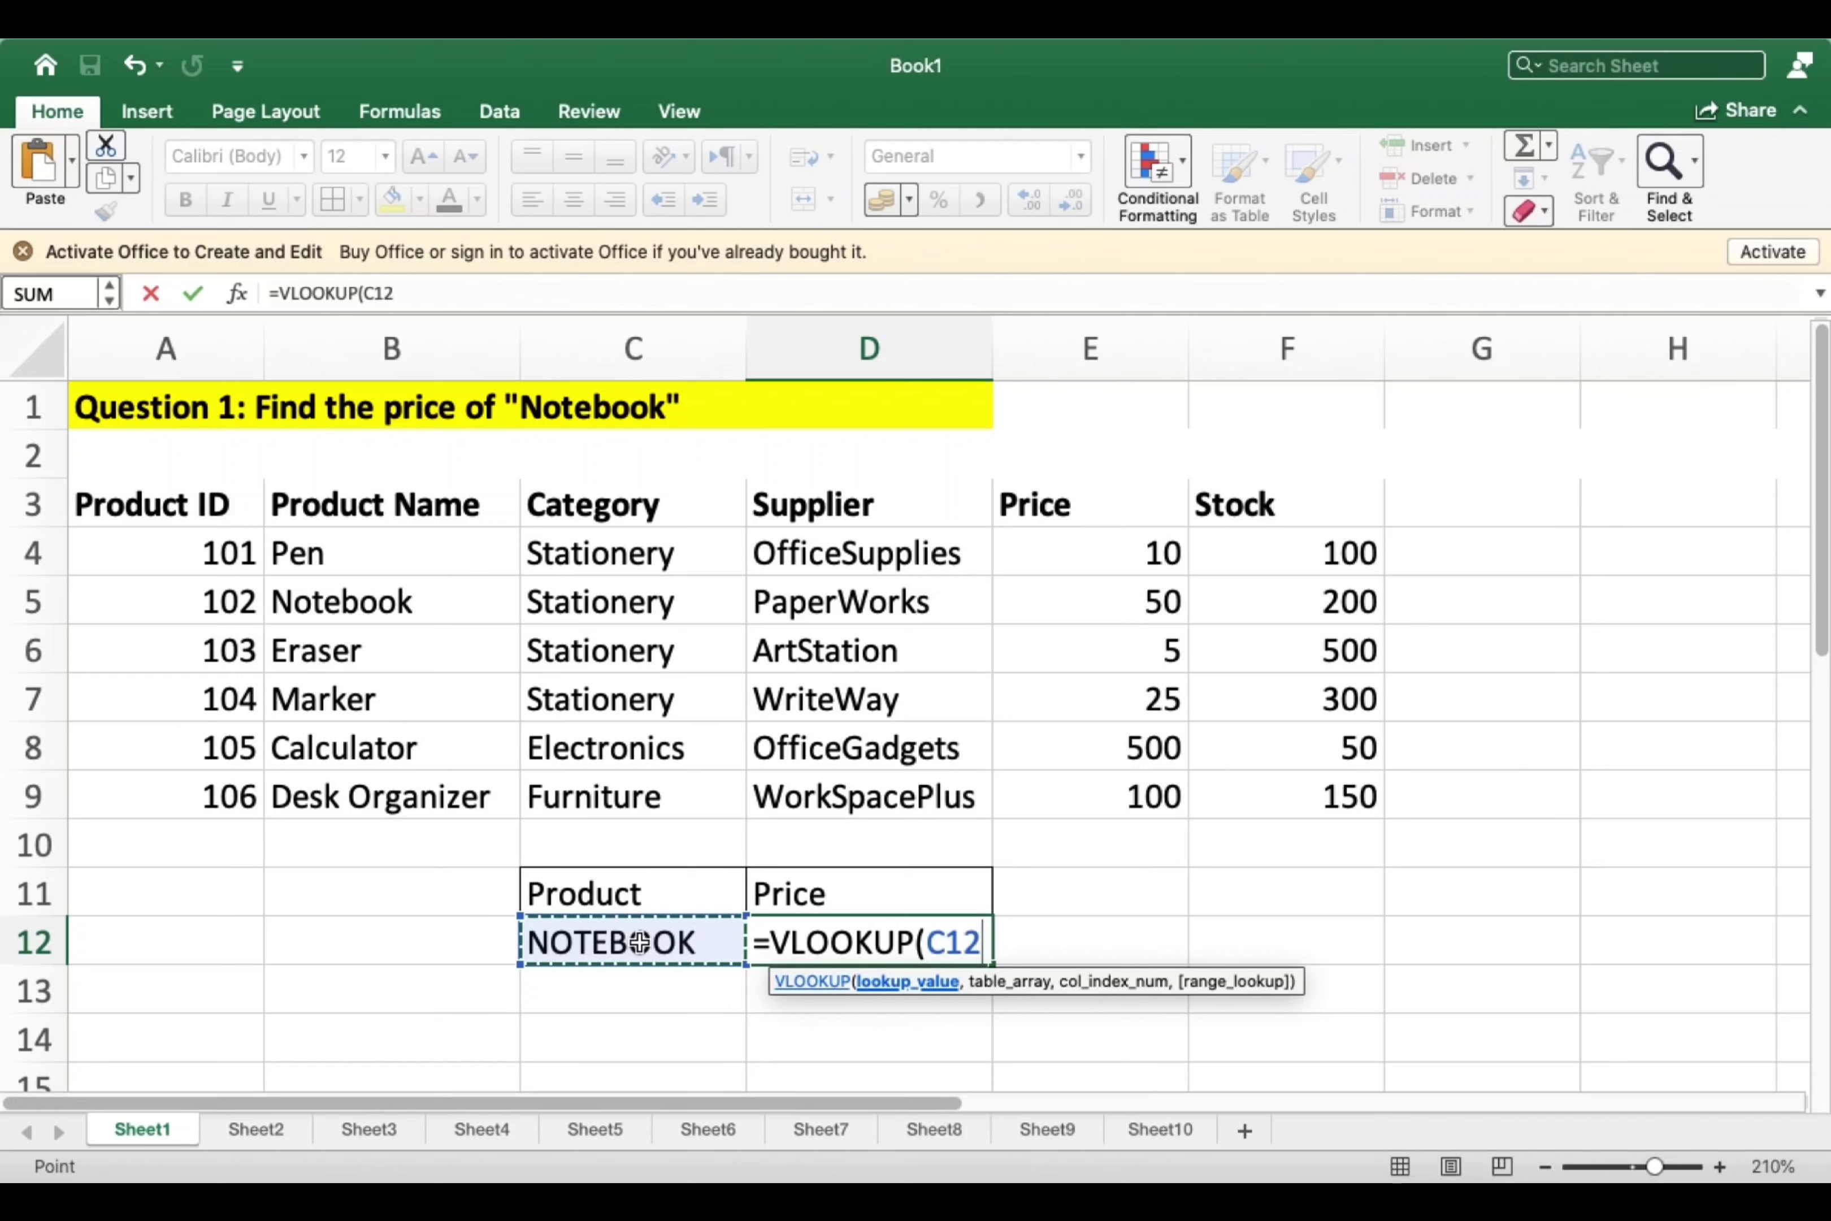
pyautogui.write(',')
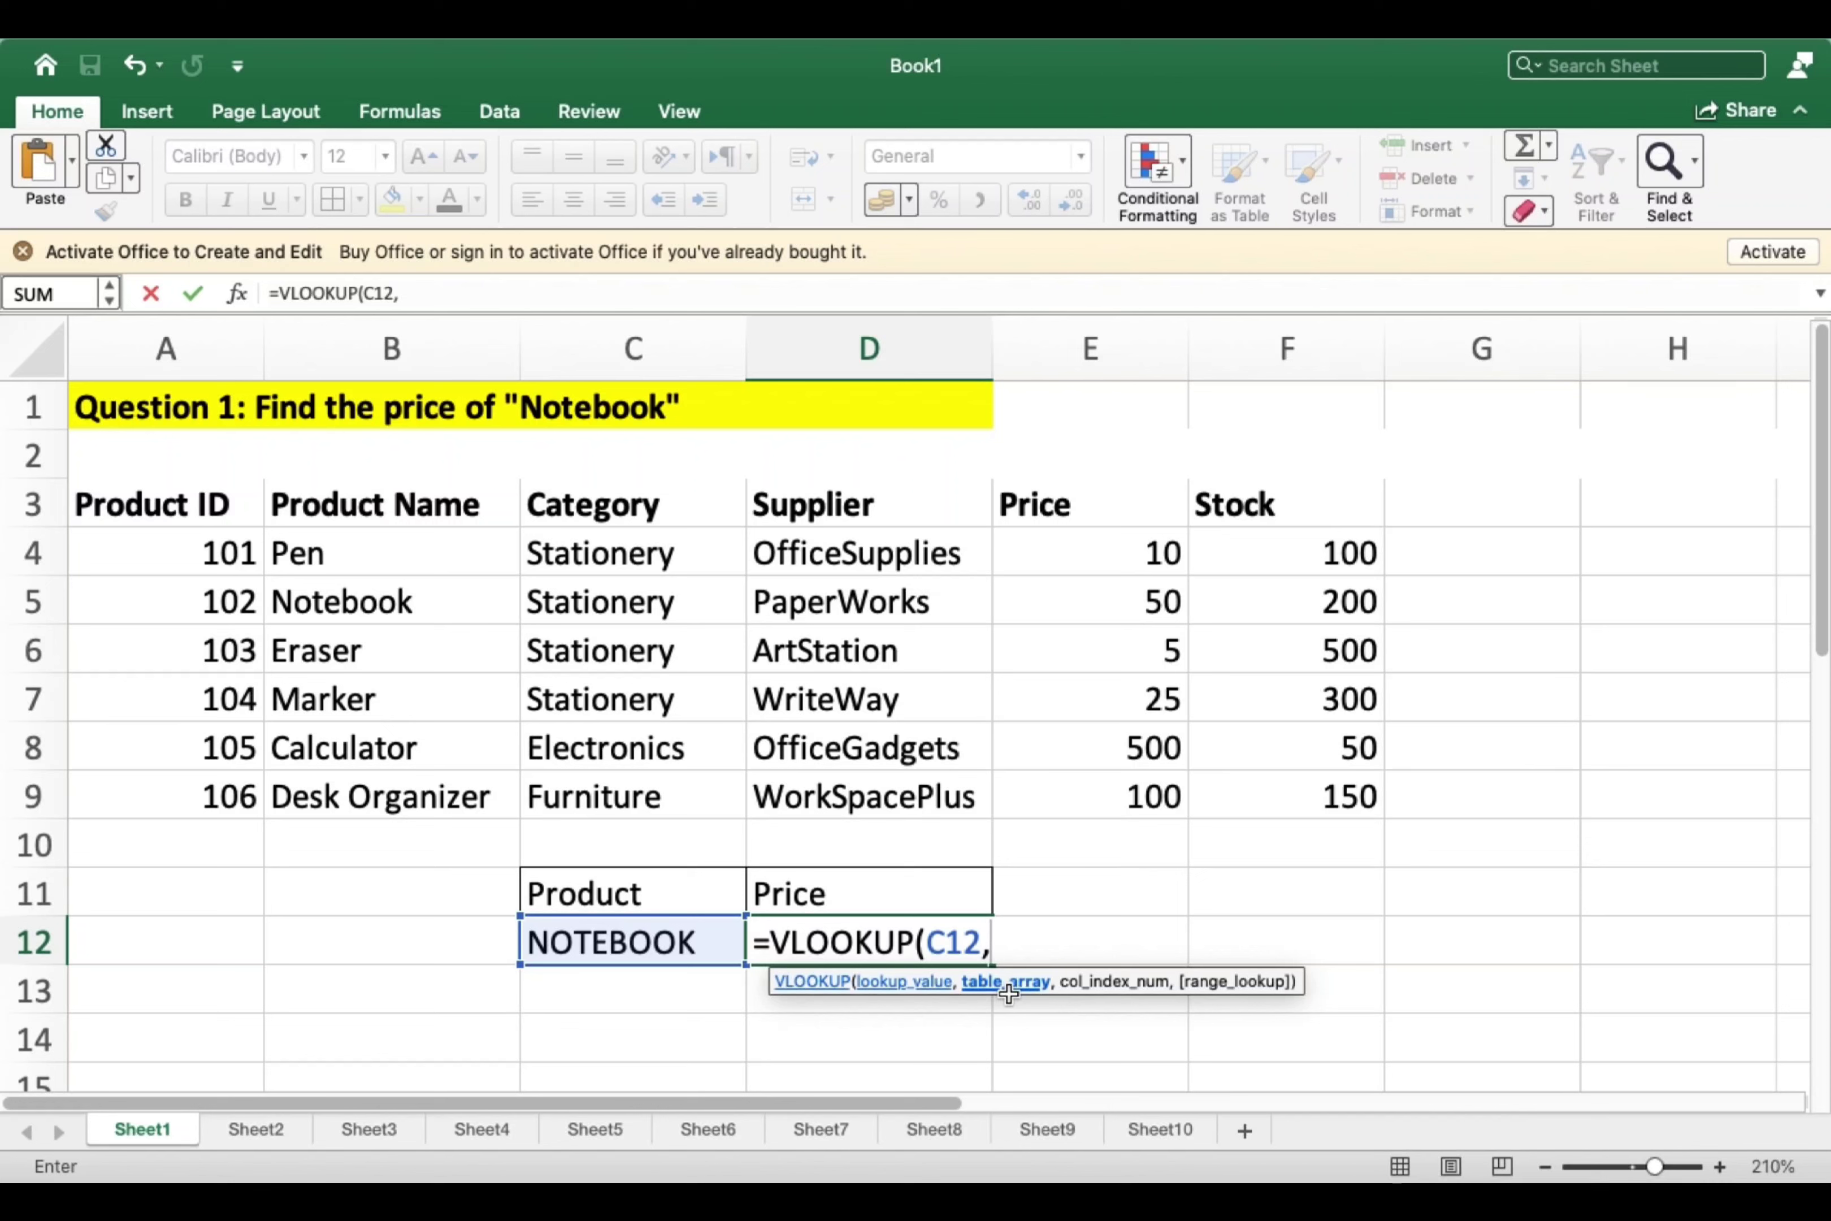
pyautogui.moveTo(335, 558); pyautogui.dragTo(1336, 816)
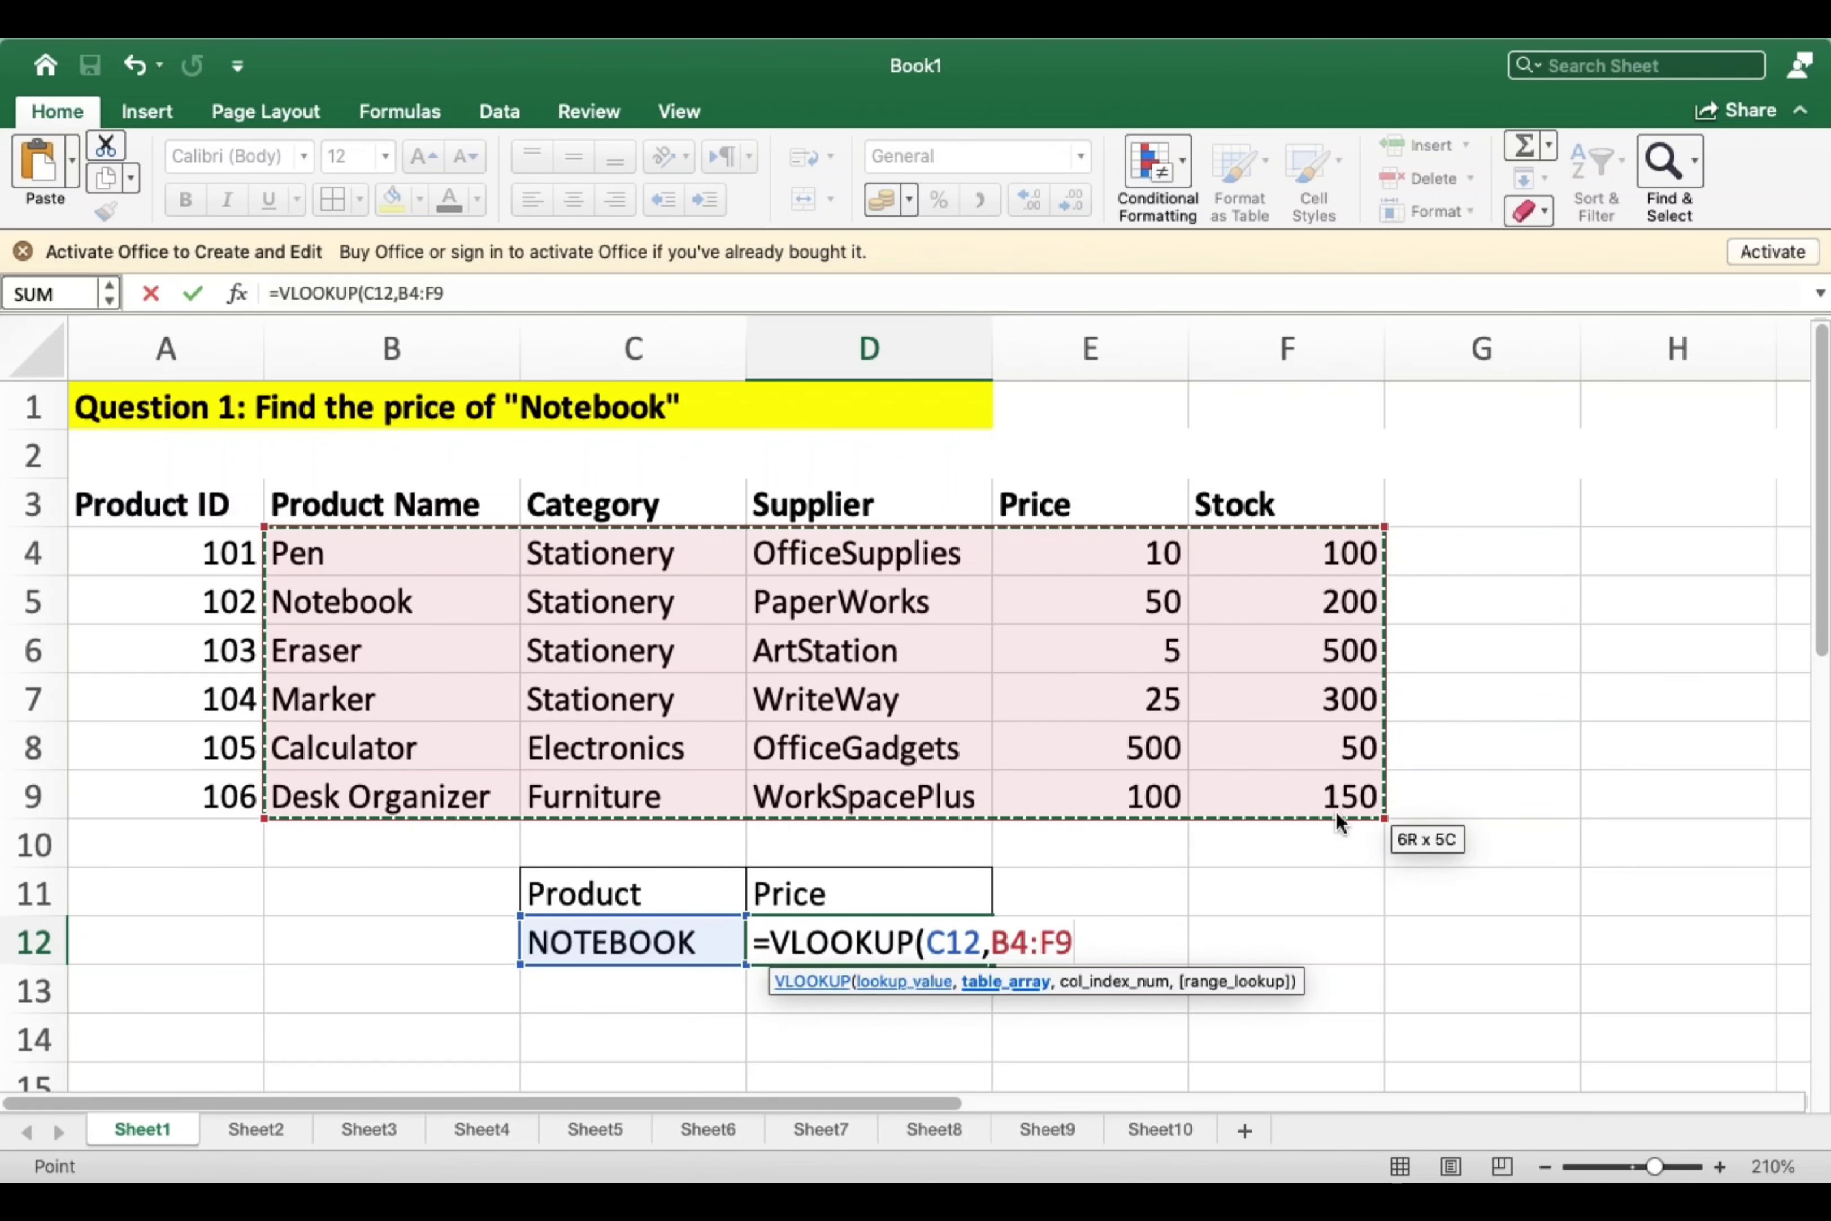
pyautogui.press('F4')
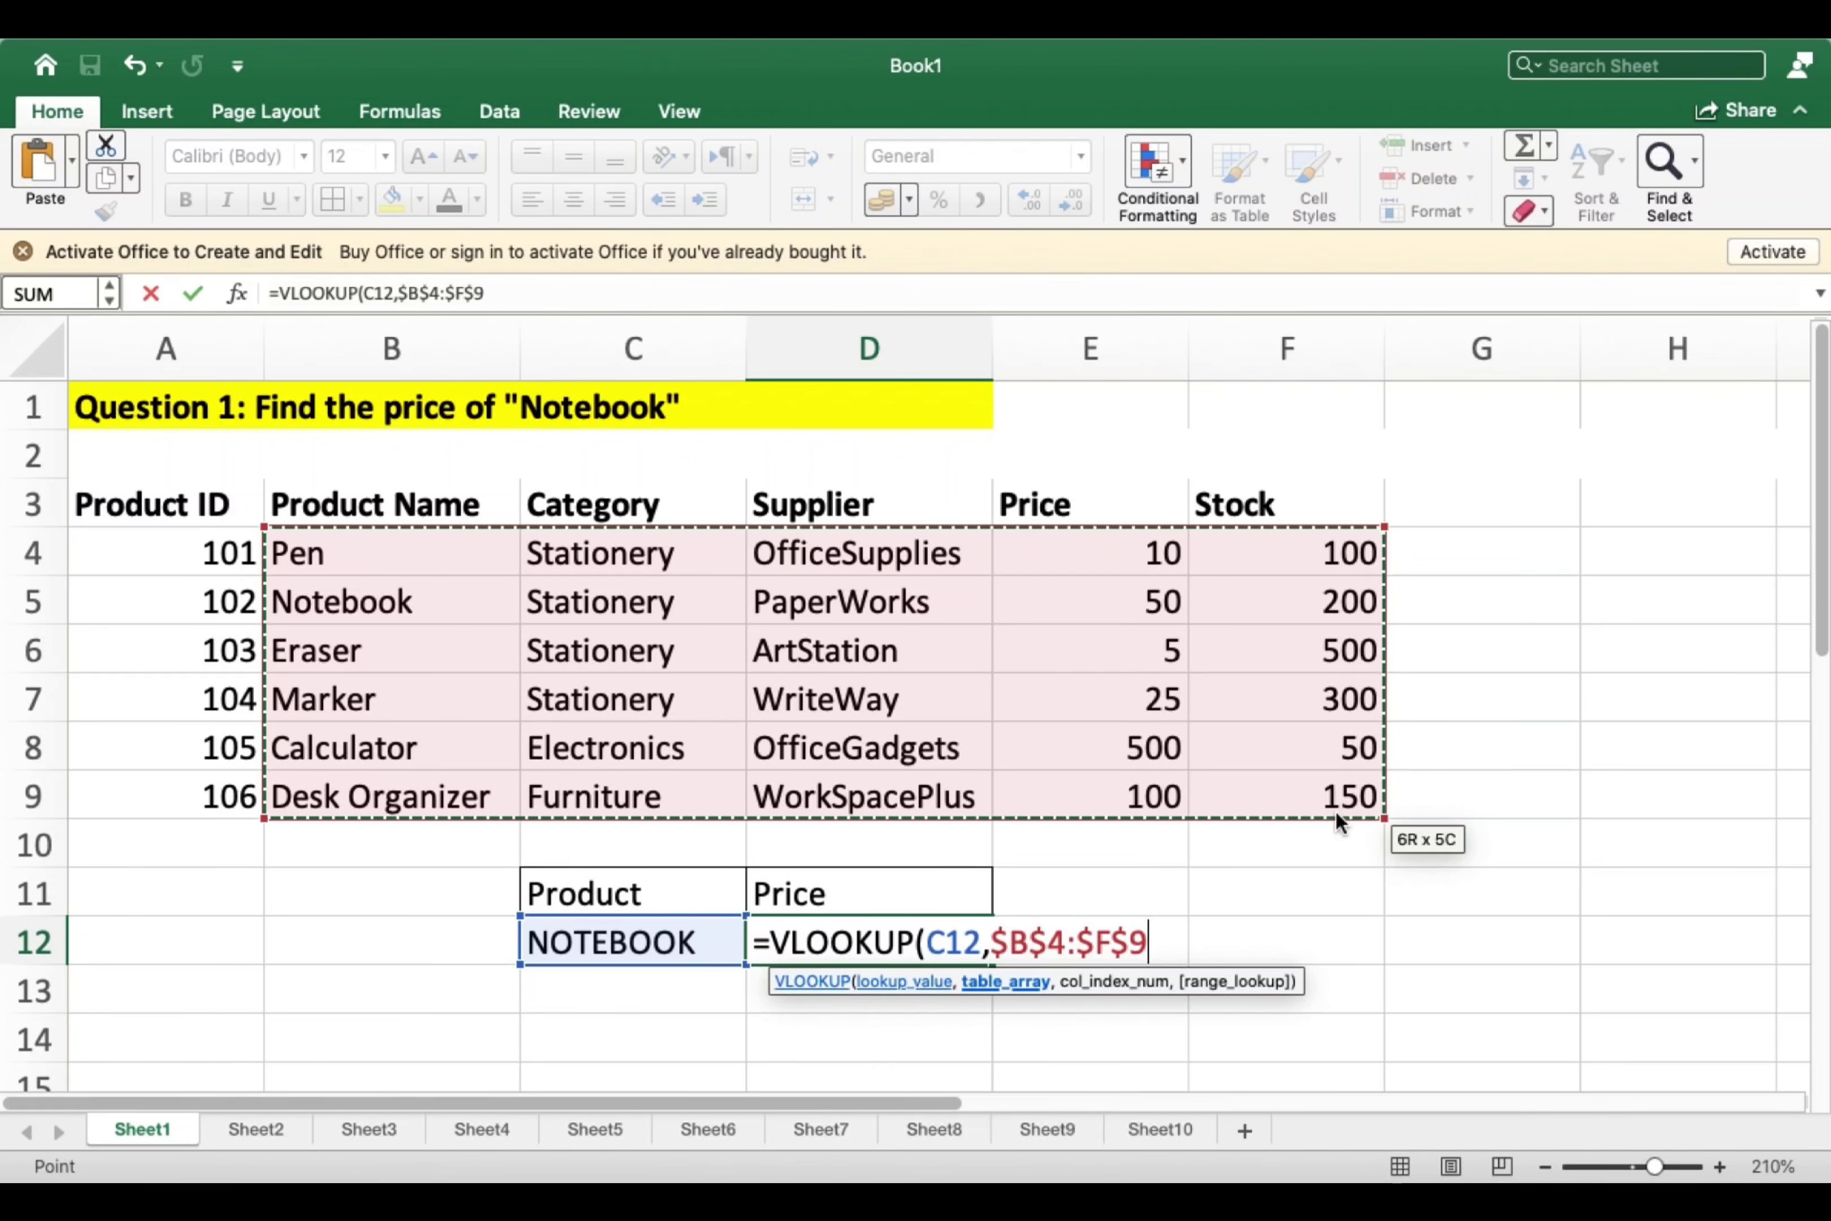
pyautogui.write(',')
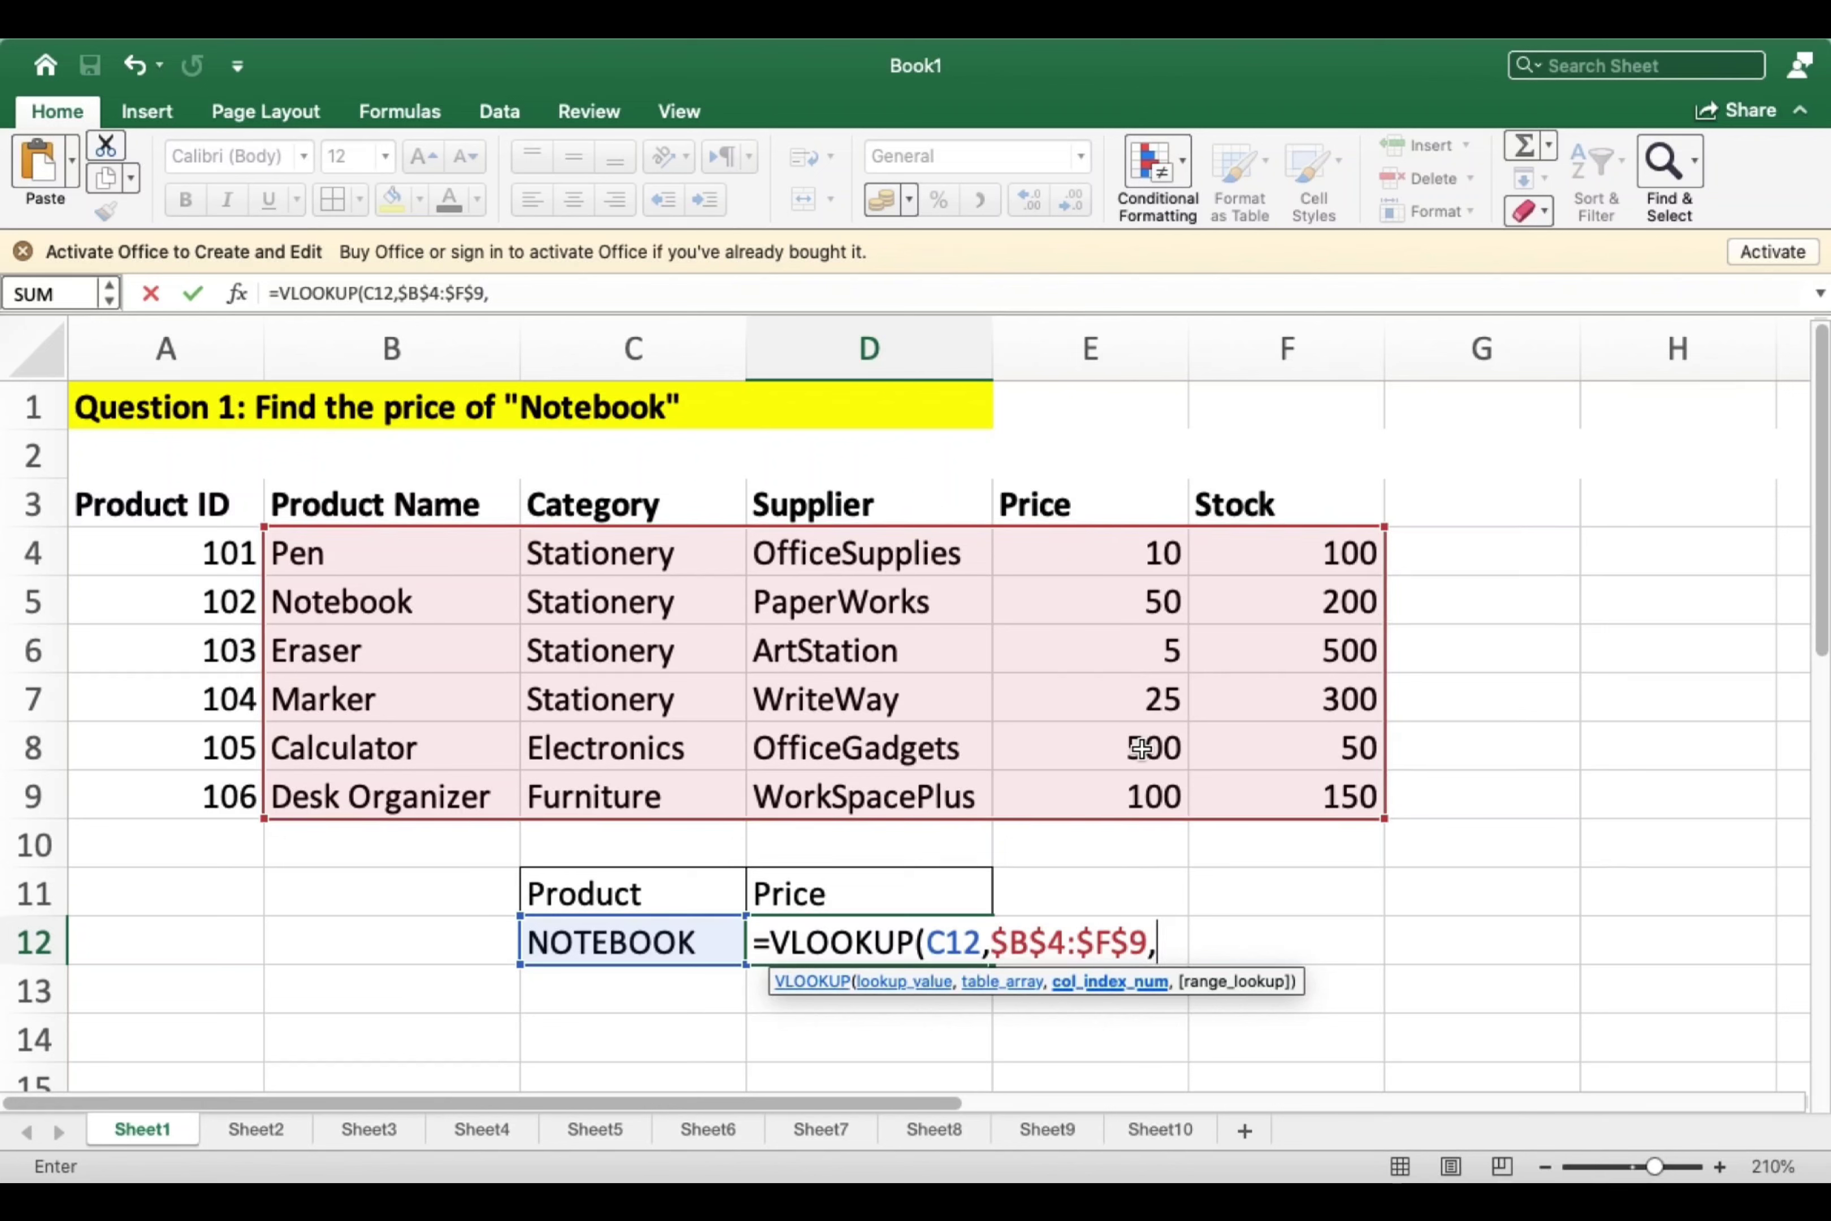
pyautogui.write('4,')
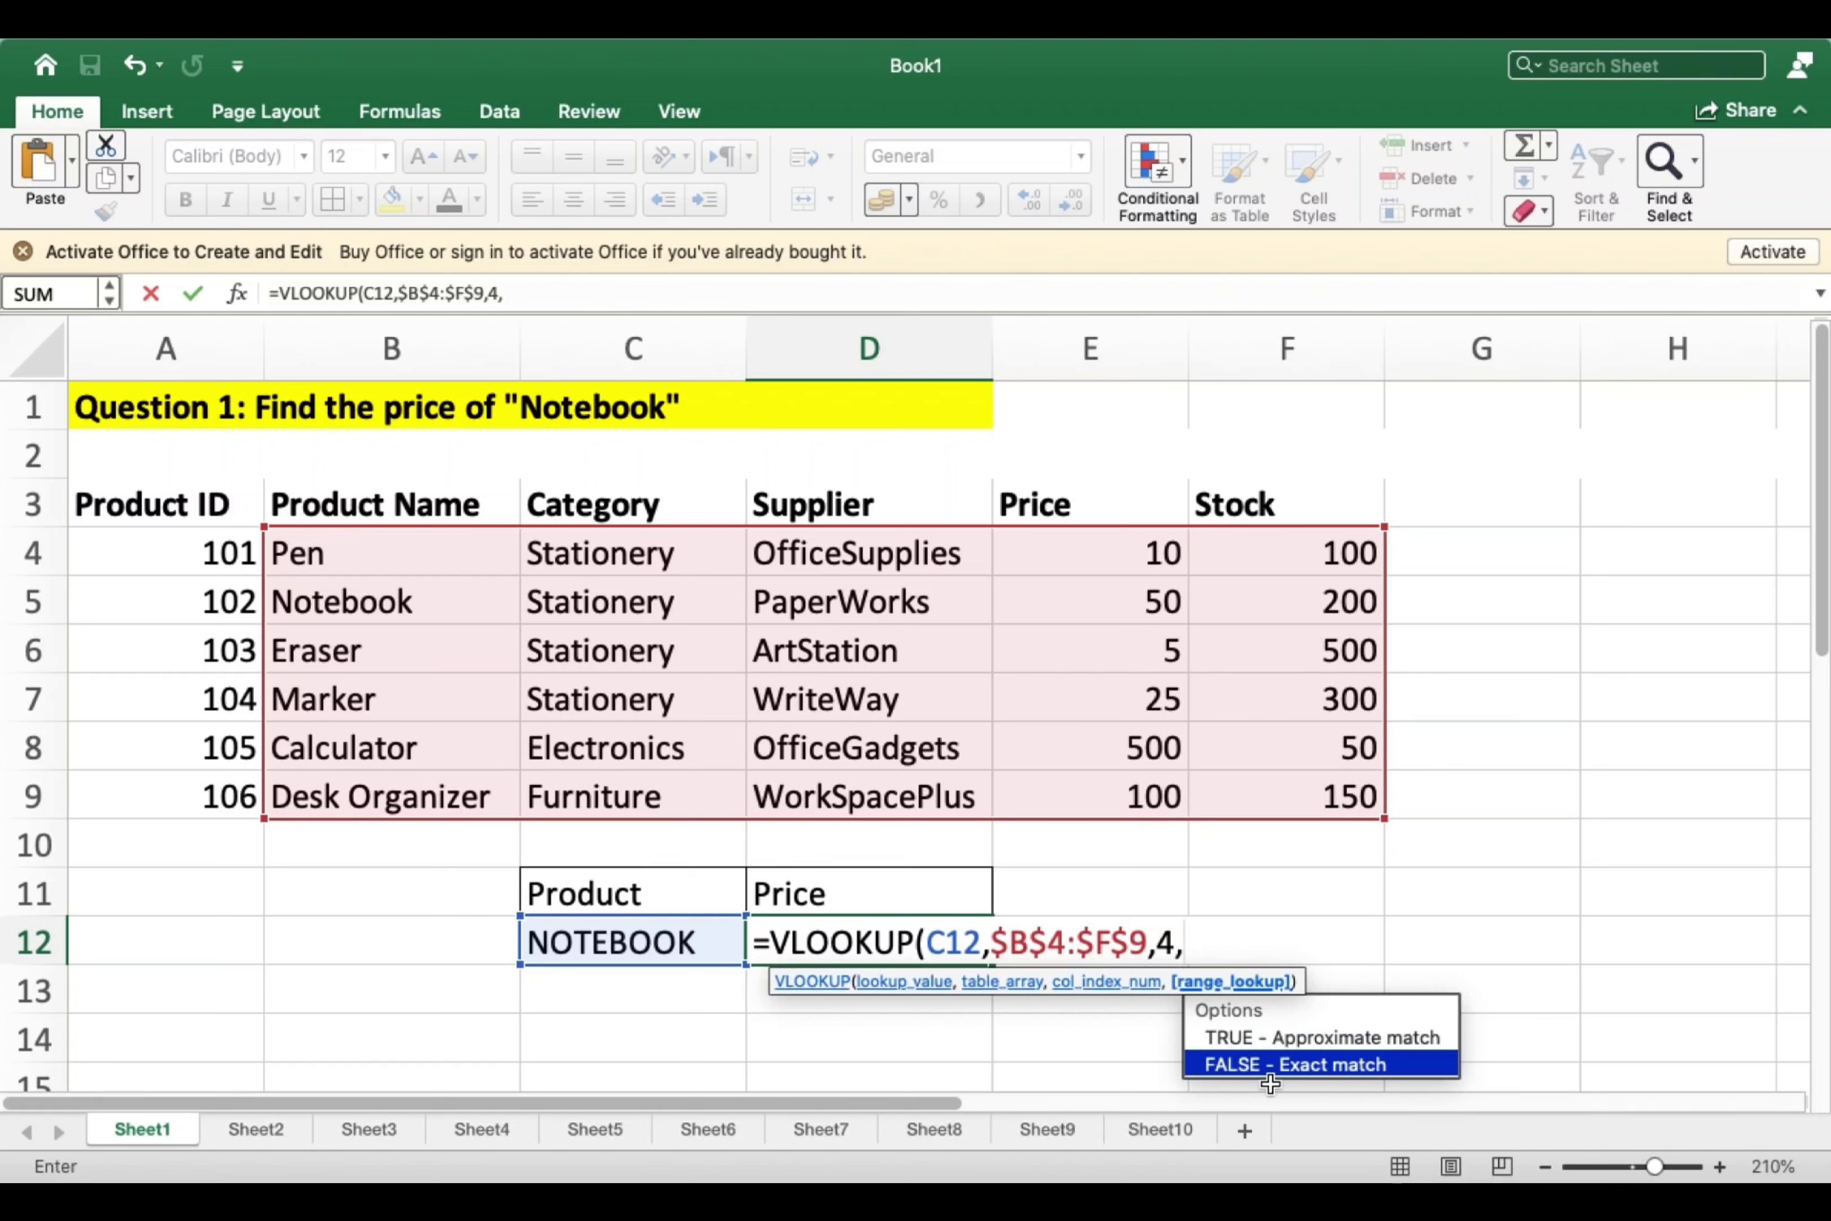
pyautogui.doubleClick(1319, 1065)
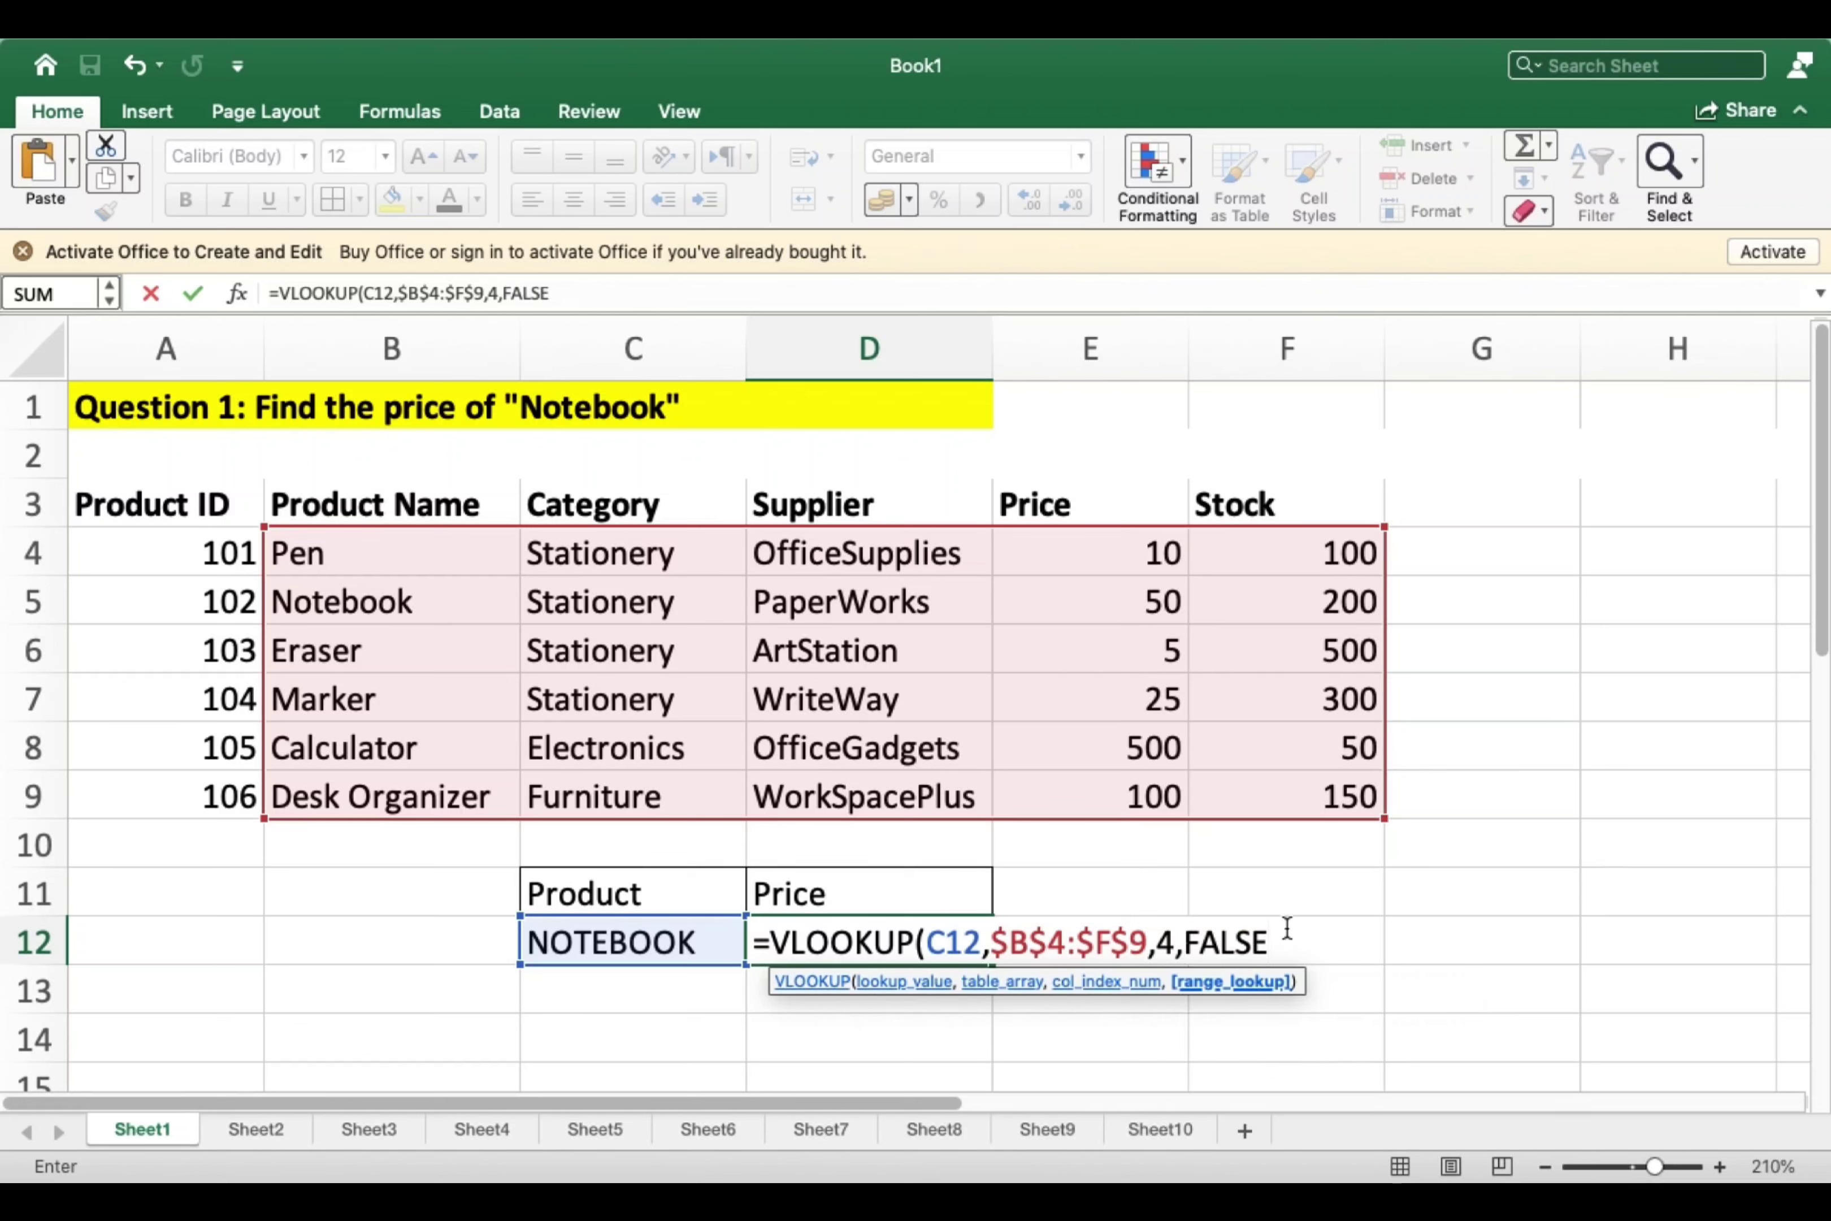
pyautogui.press('Return')
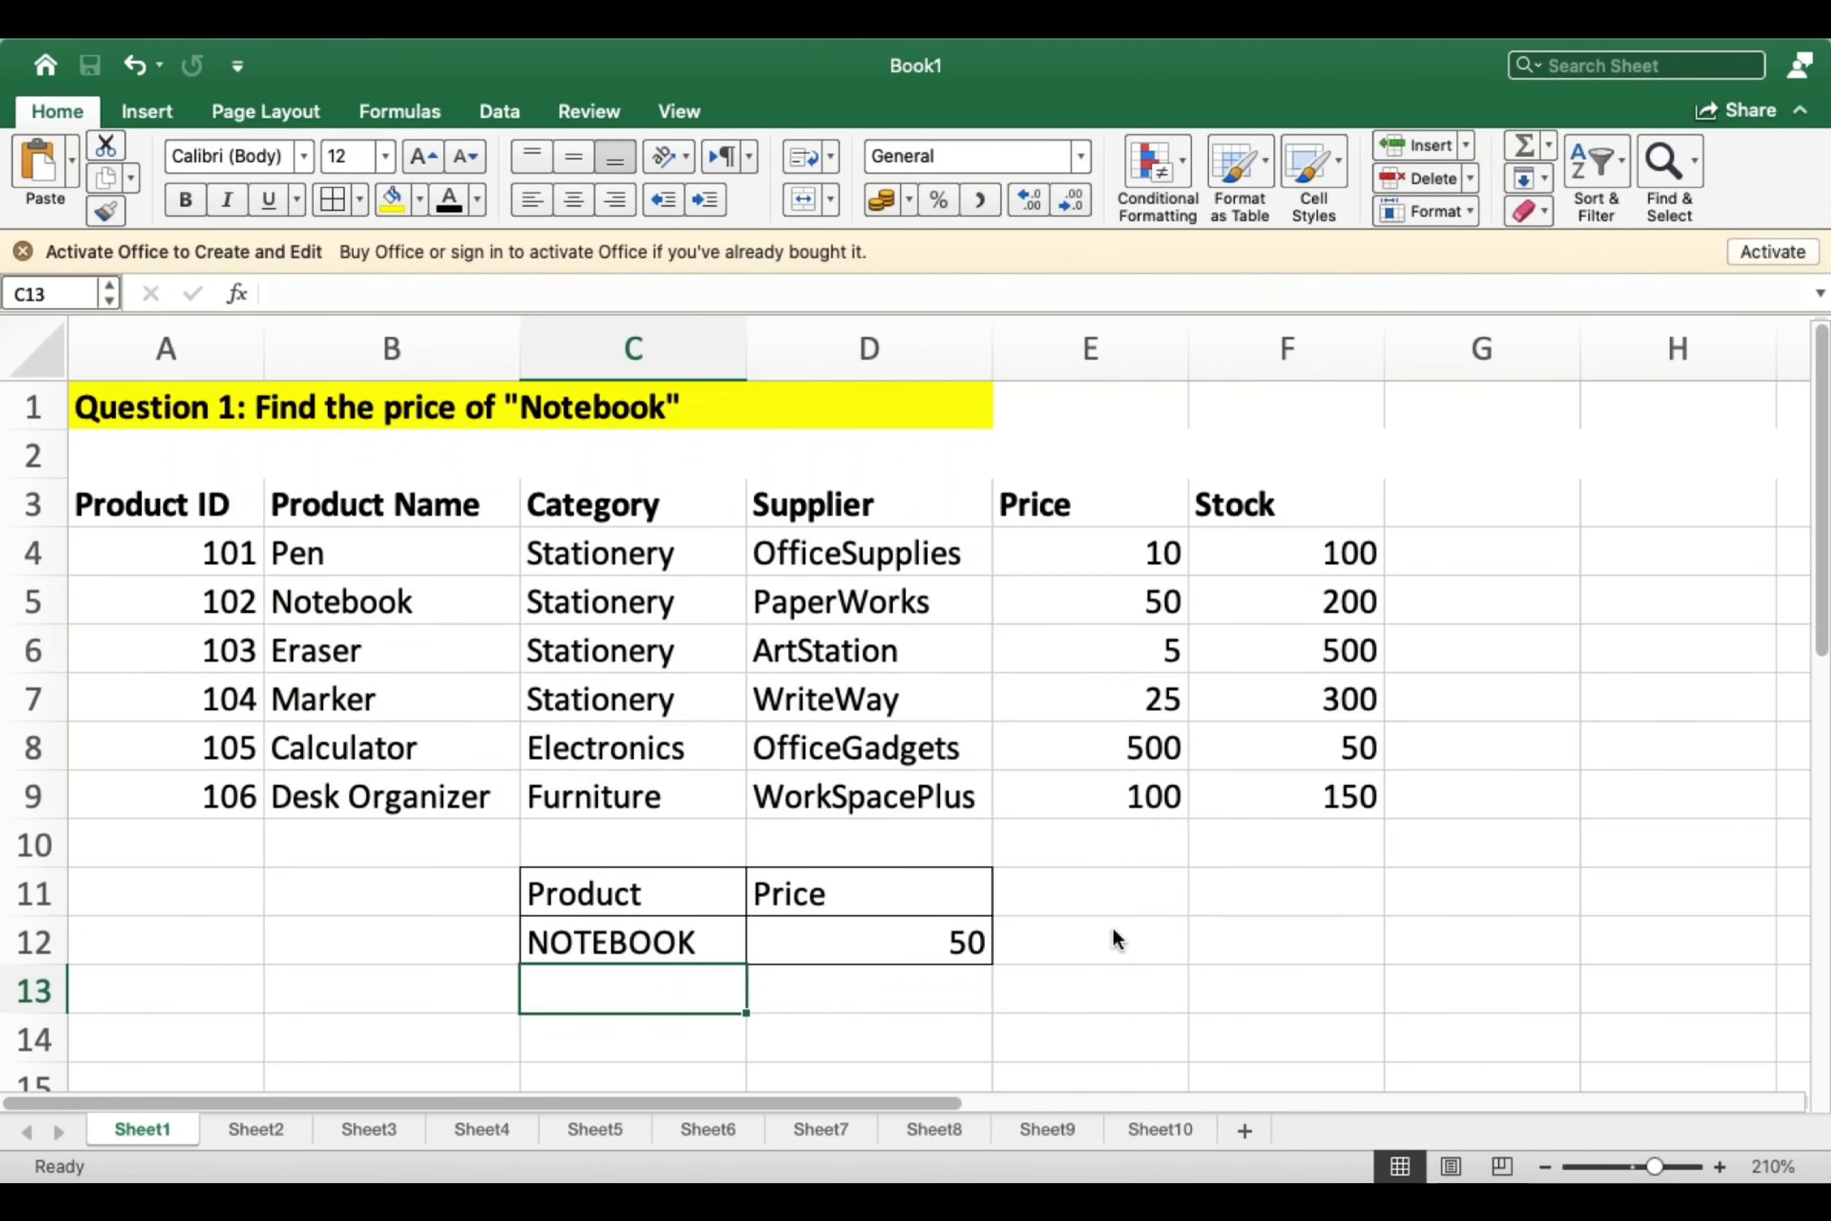
pyautogui.click(882, 934)
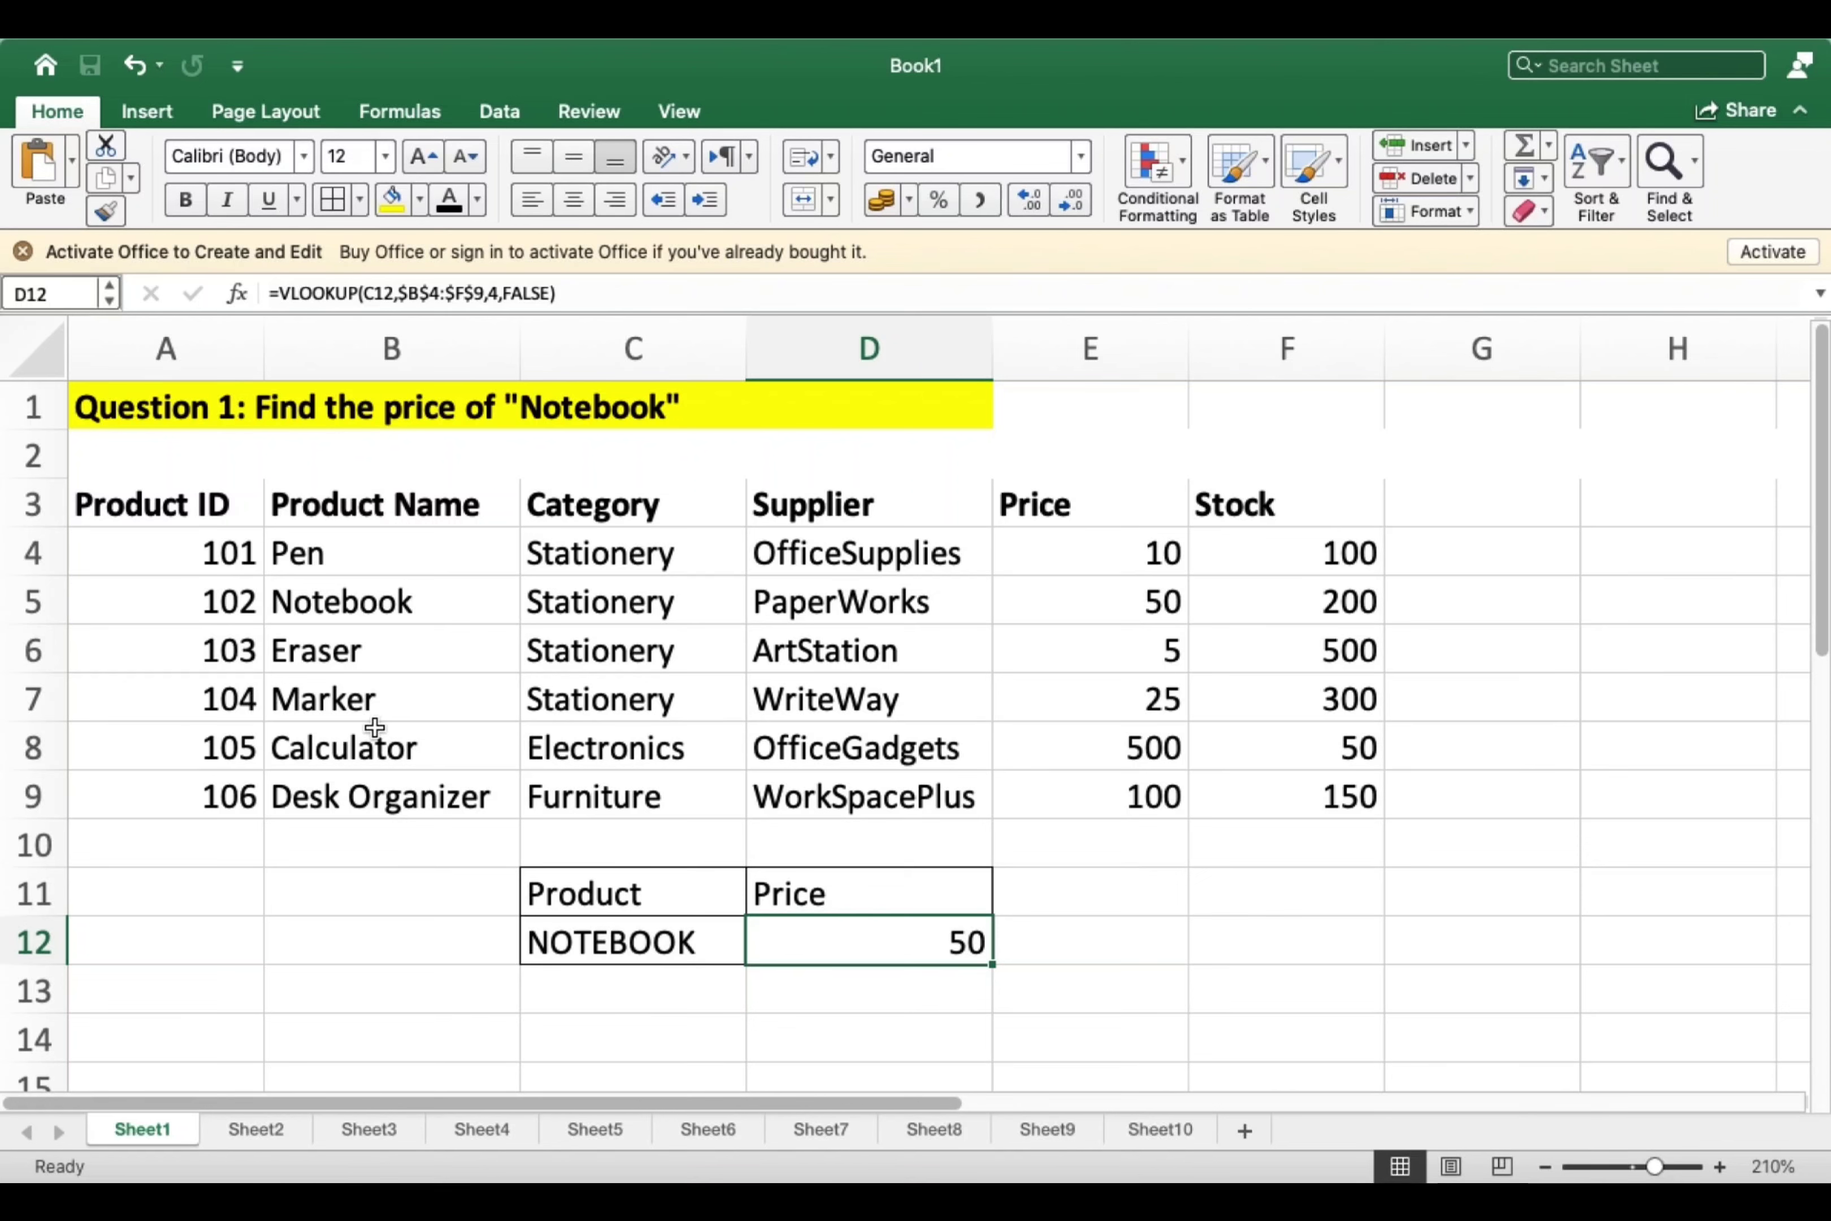
pyautogui.click(1176, 589)
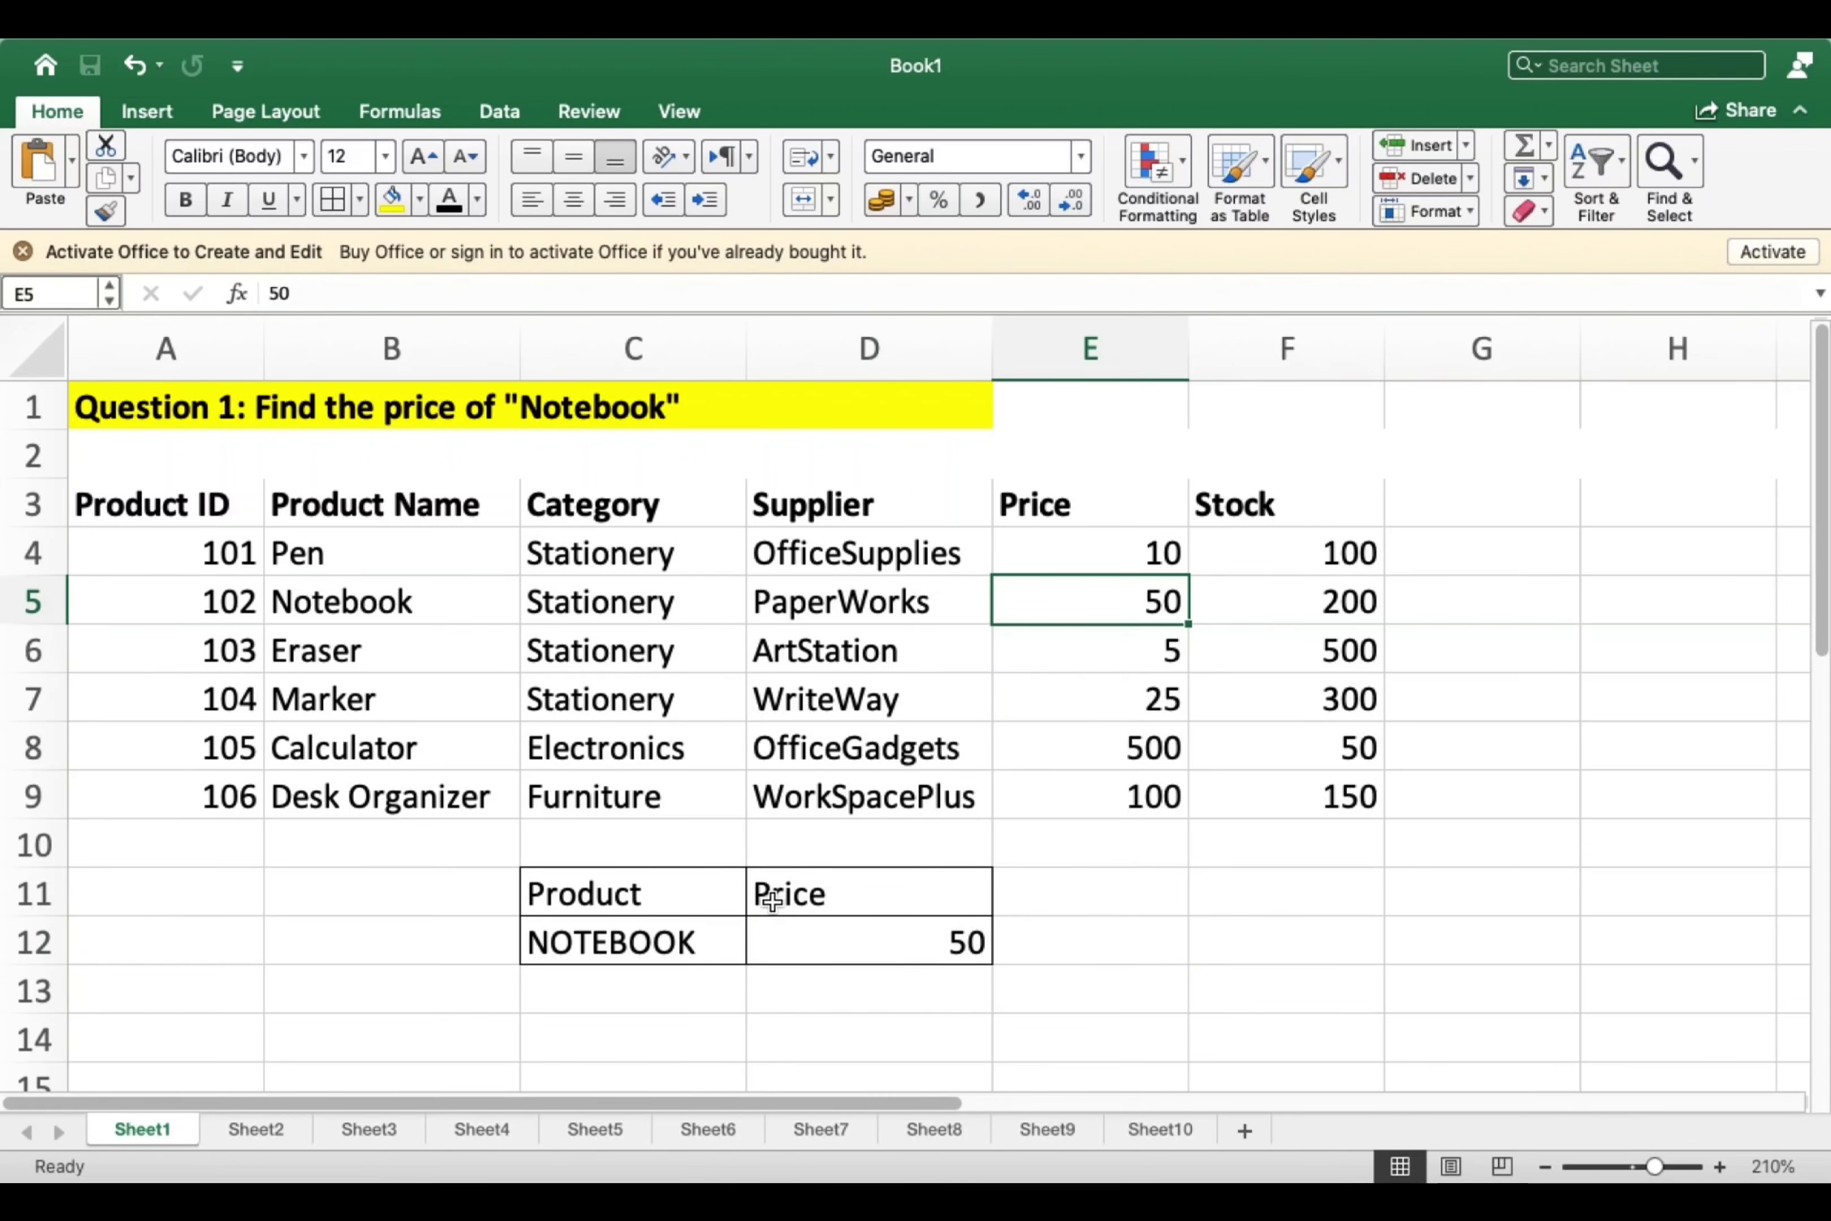
# On Sheet2, widen the Product column so that the full Desk Organizer entries fit.
pyautogui.click(263, 1132)
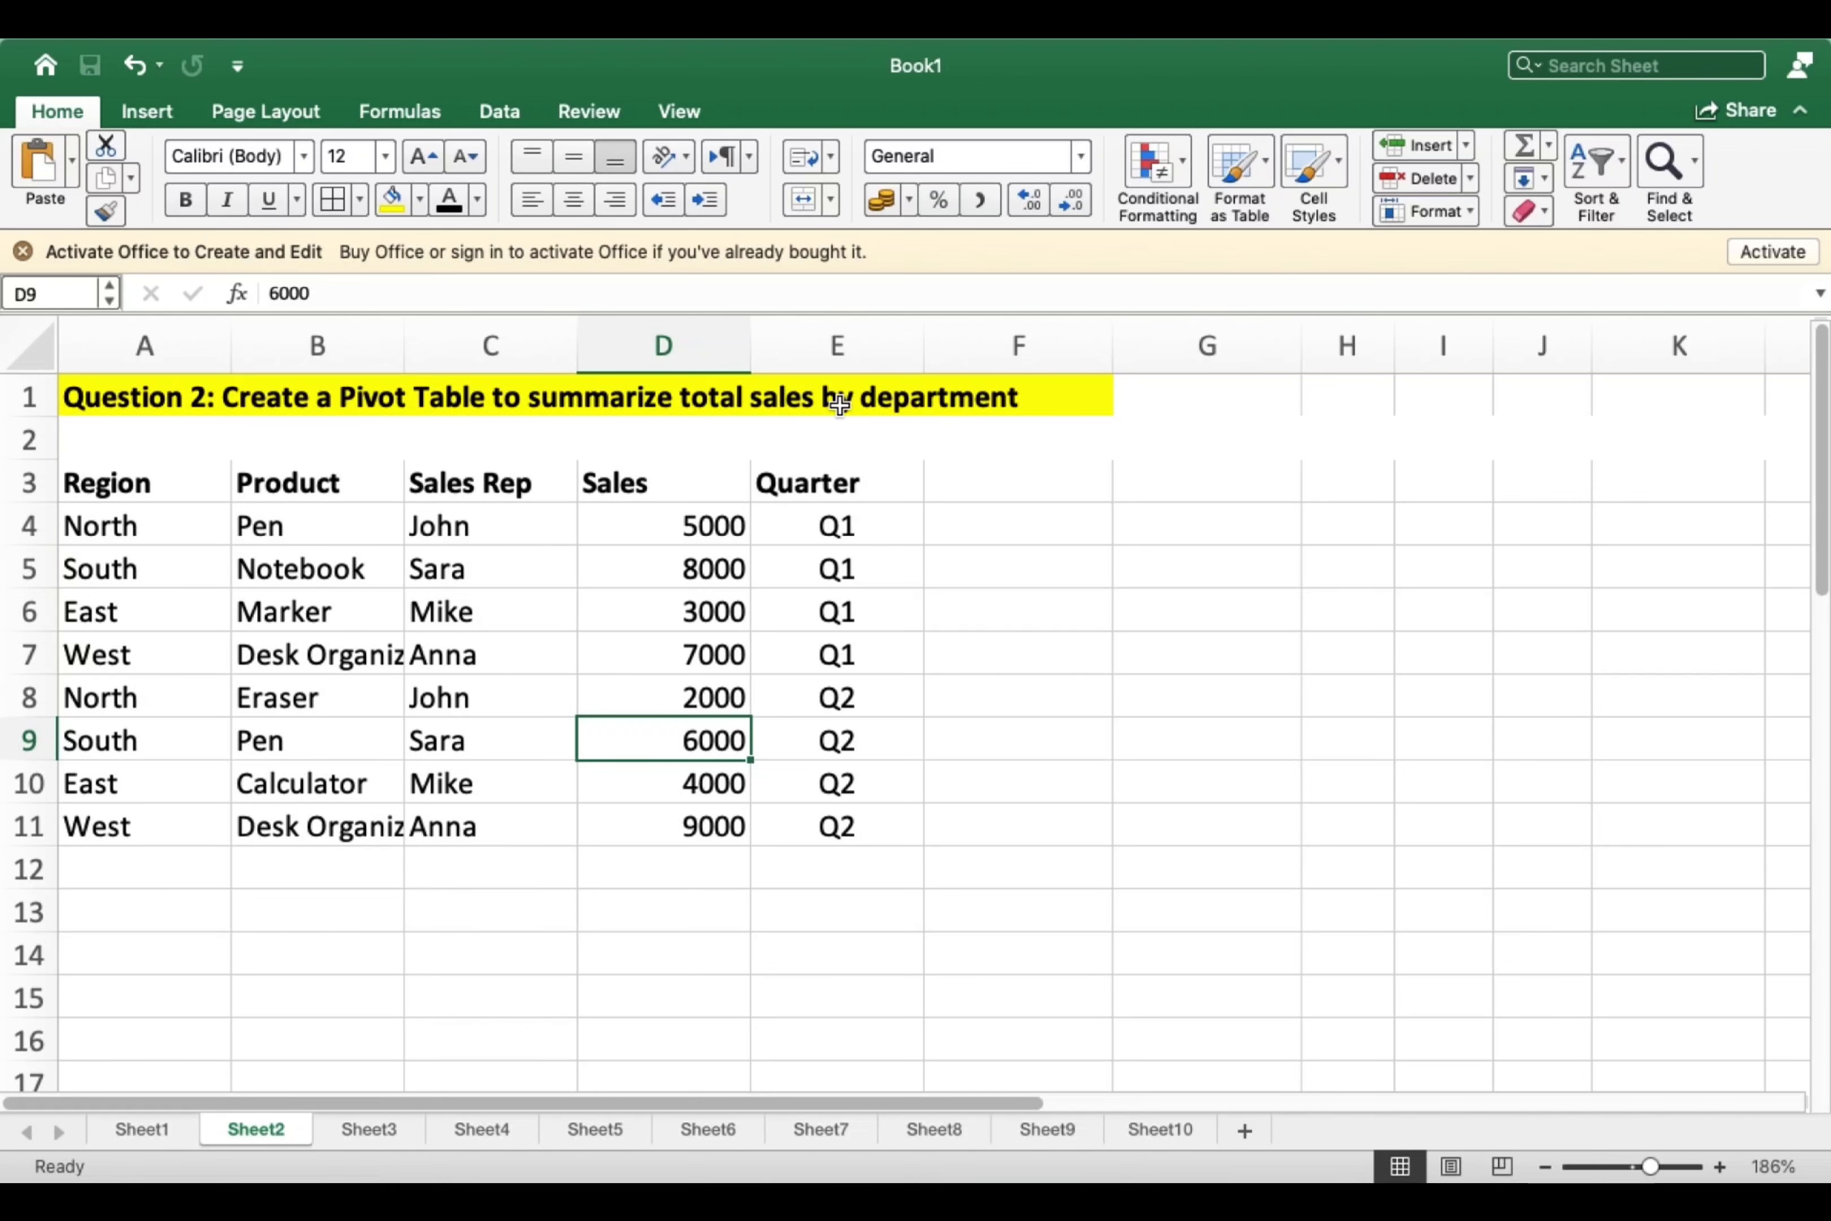
pyautogui.click(795, 654)
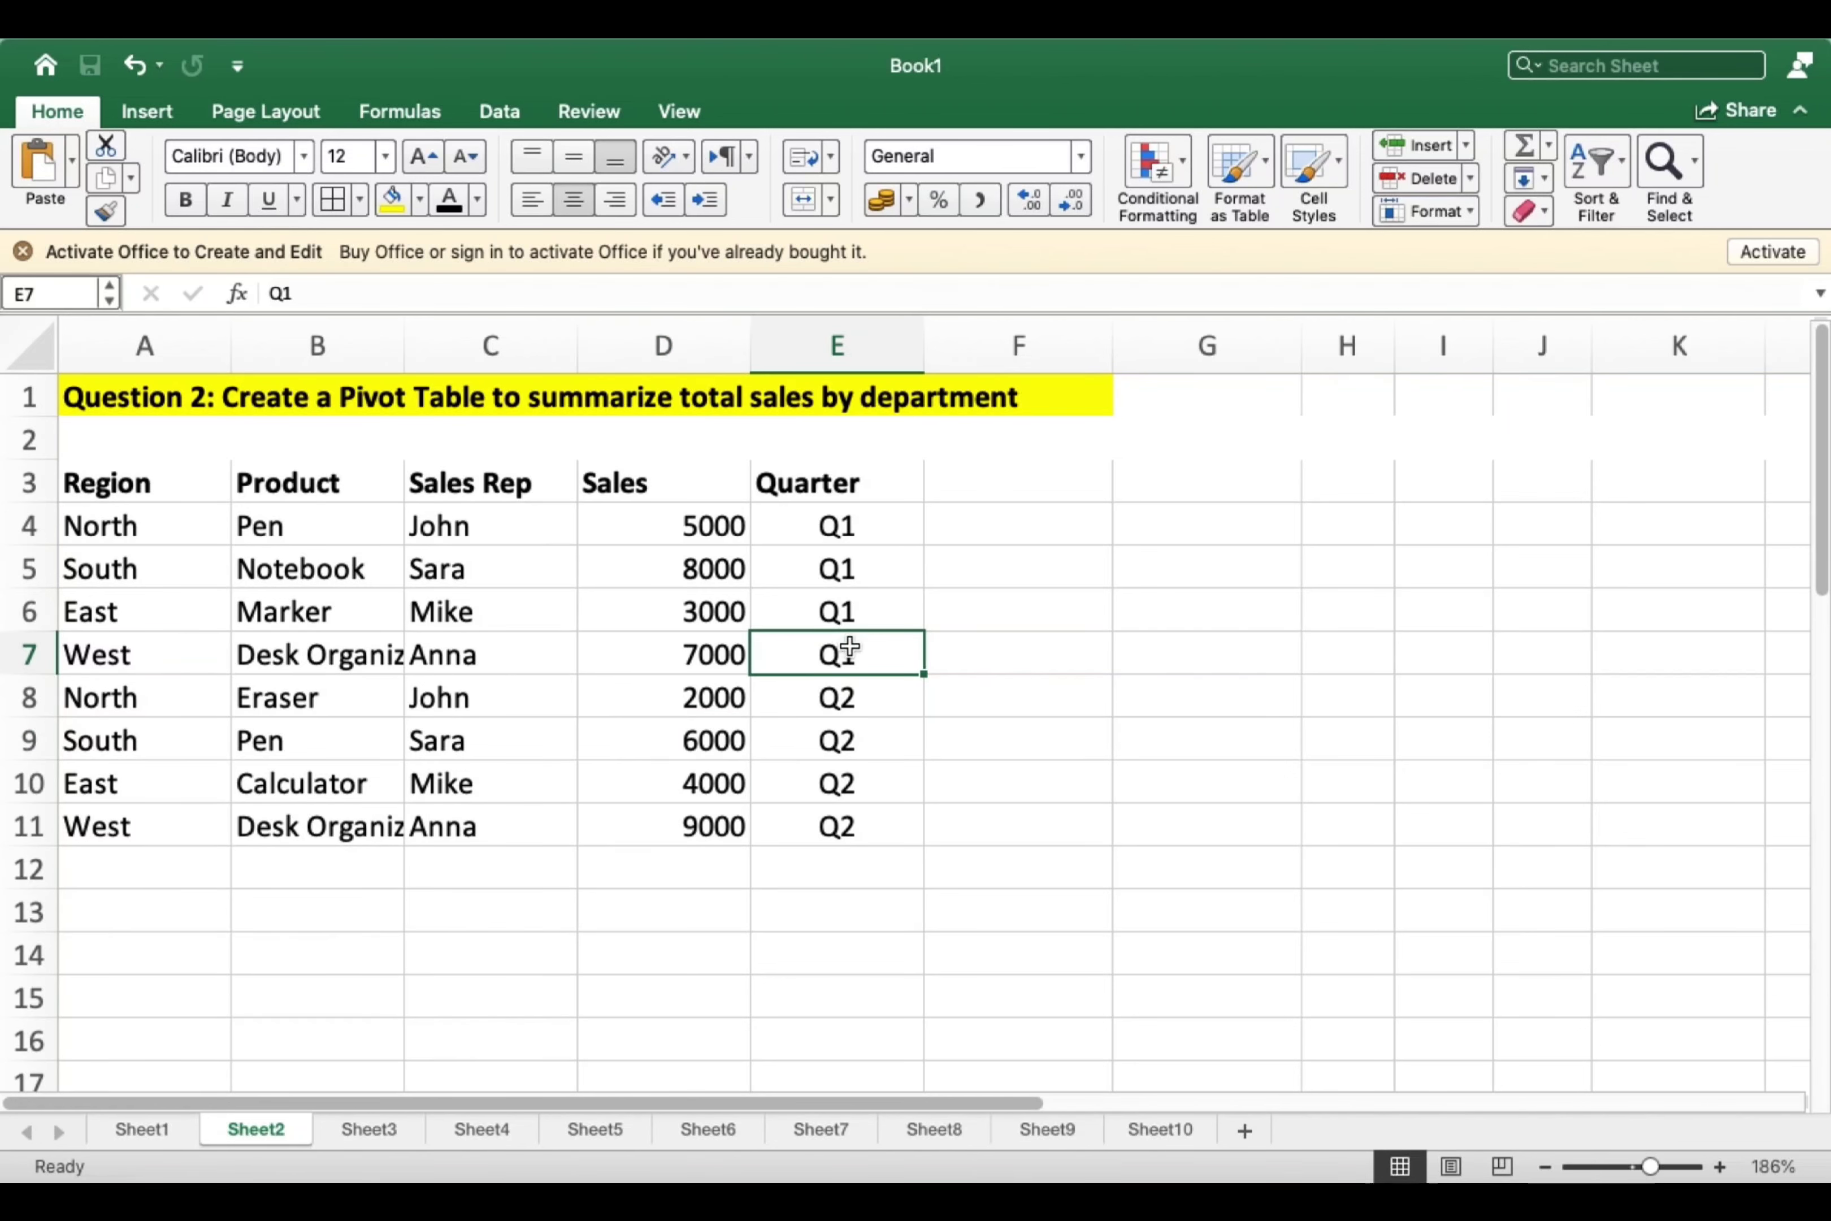
pyautogui.click(524, 642)
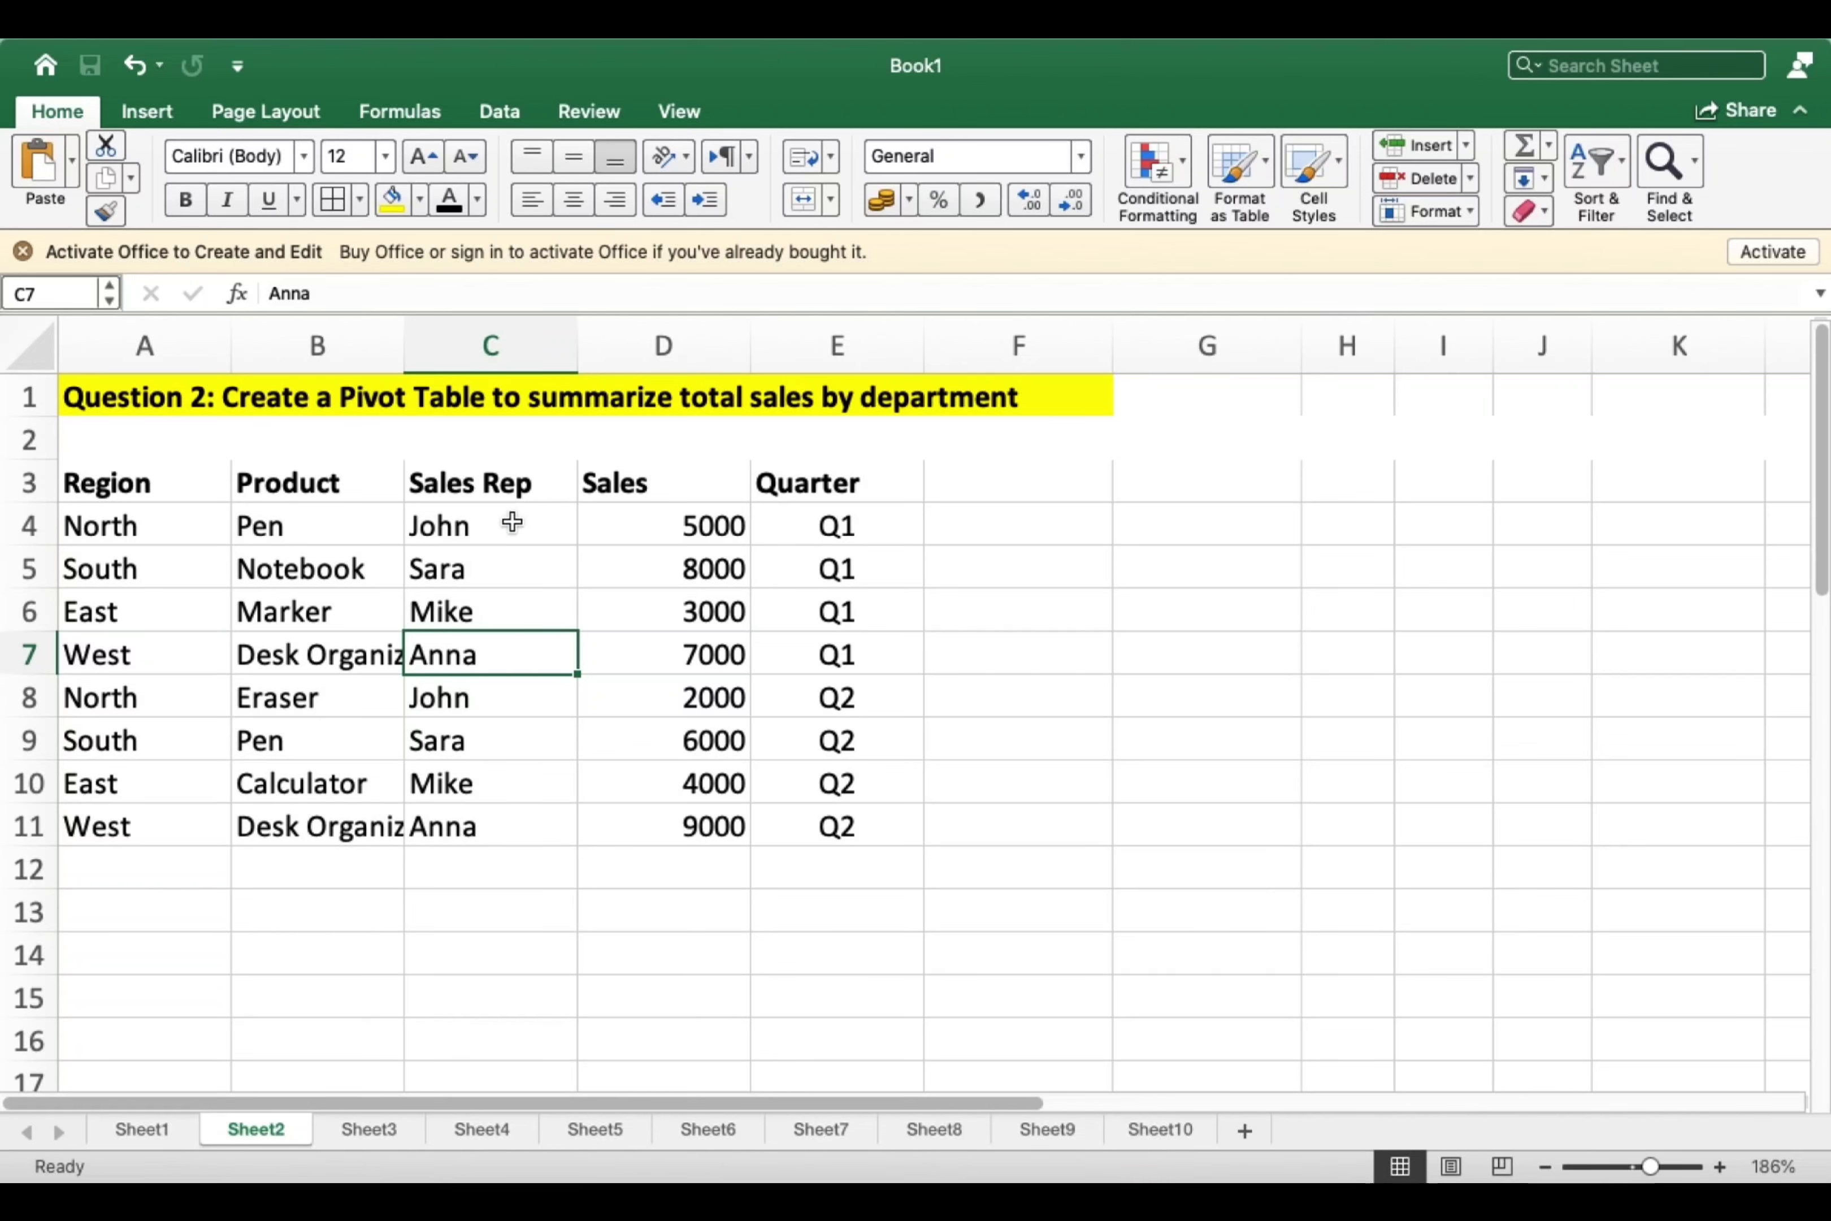
pyautogui.moveTo(404, 348); pyautogui.dragTo(450, 359)
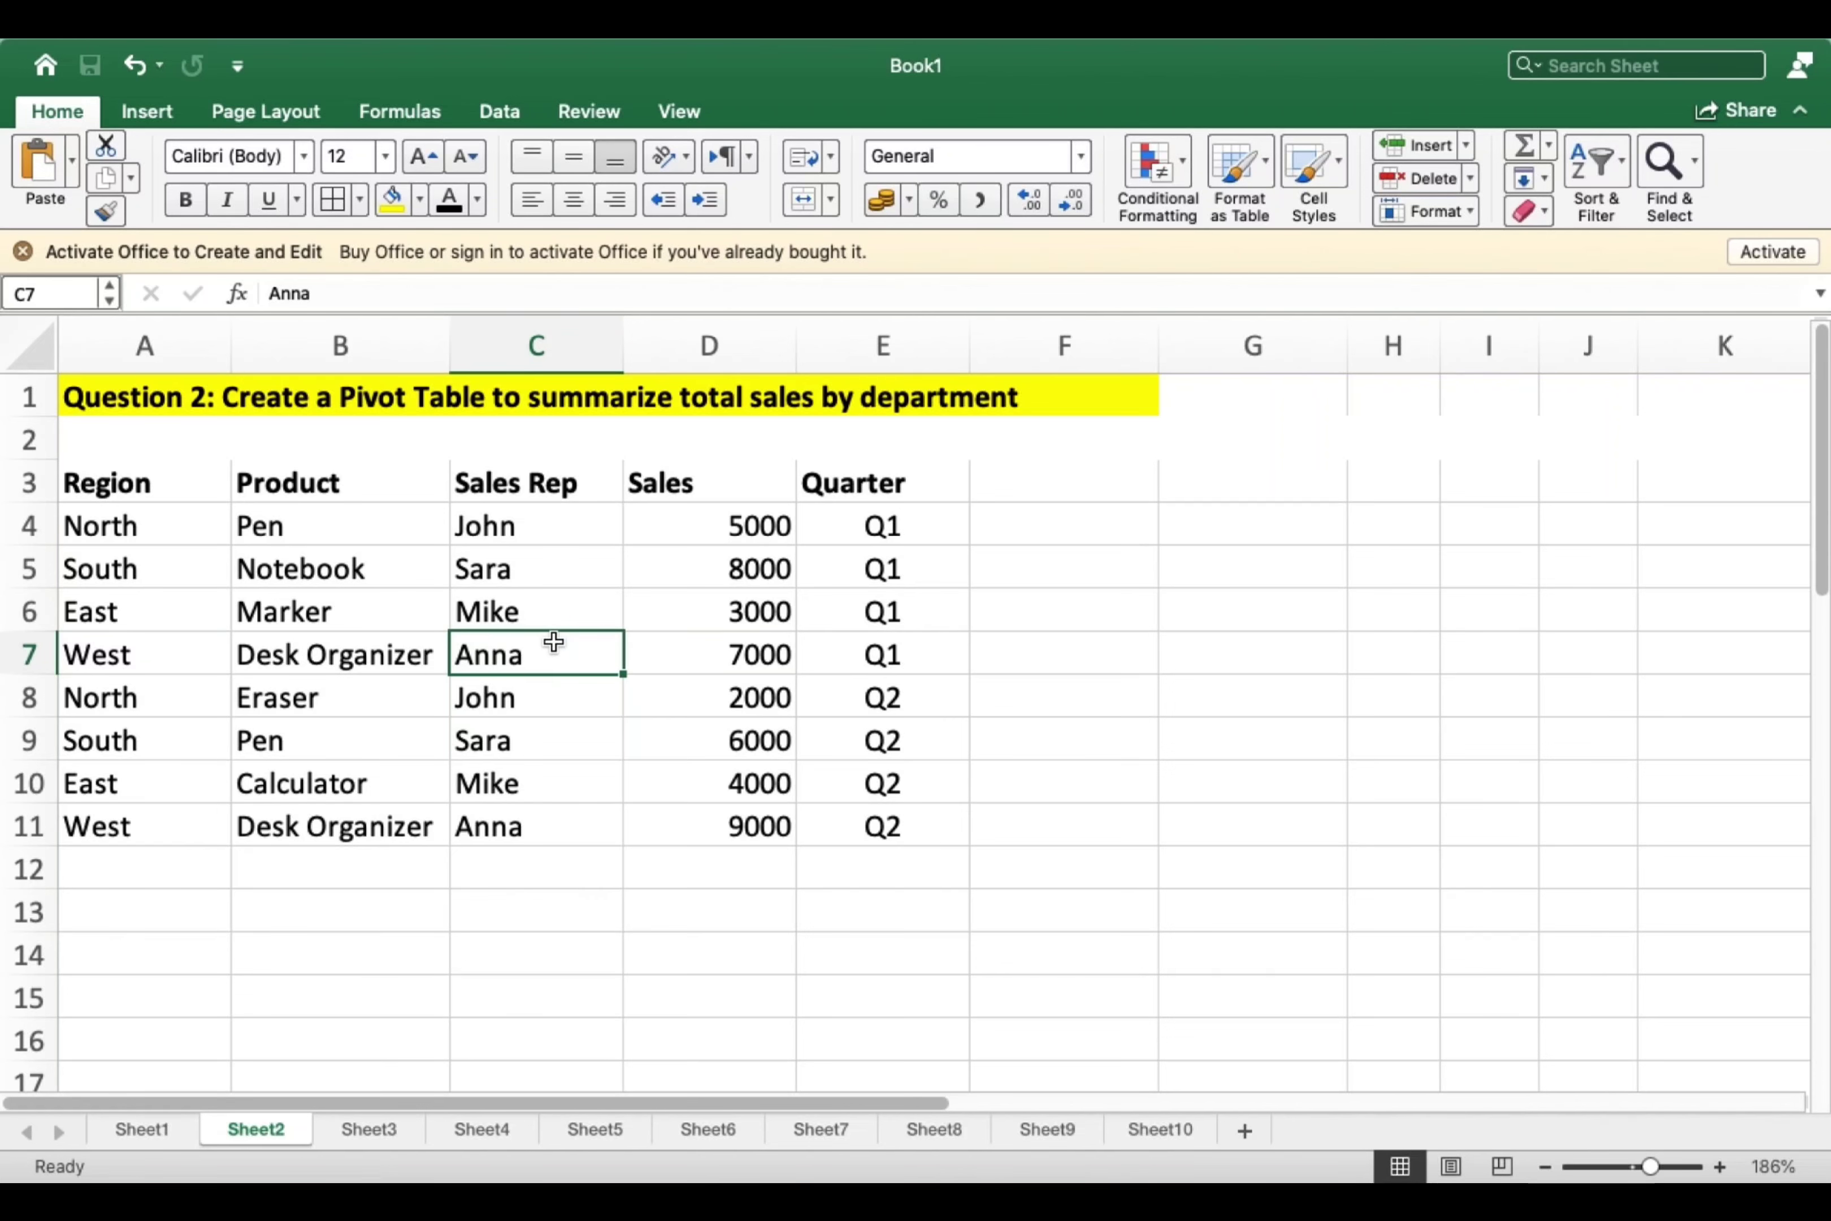
# Create a PivotTable from Sheet2!$A$3:$E$11 and place it on the existing worksheet at Sheet2!$F$4.
pyautogui.click(518, 619)
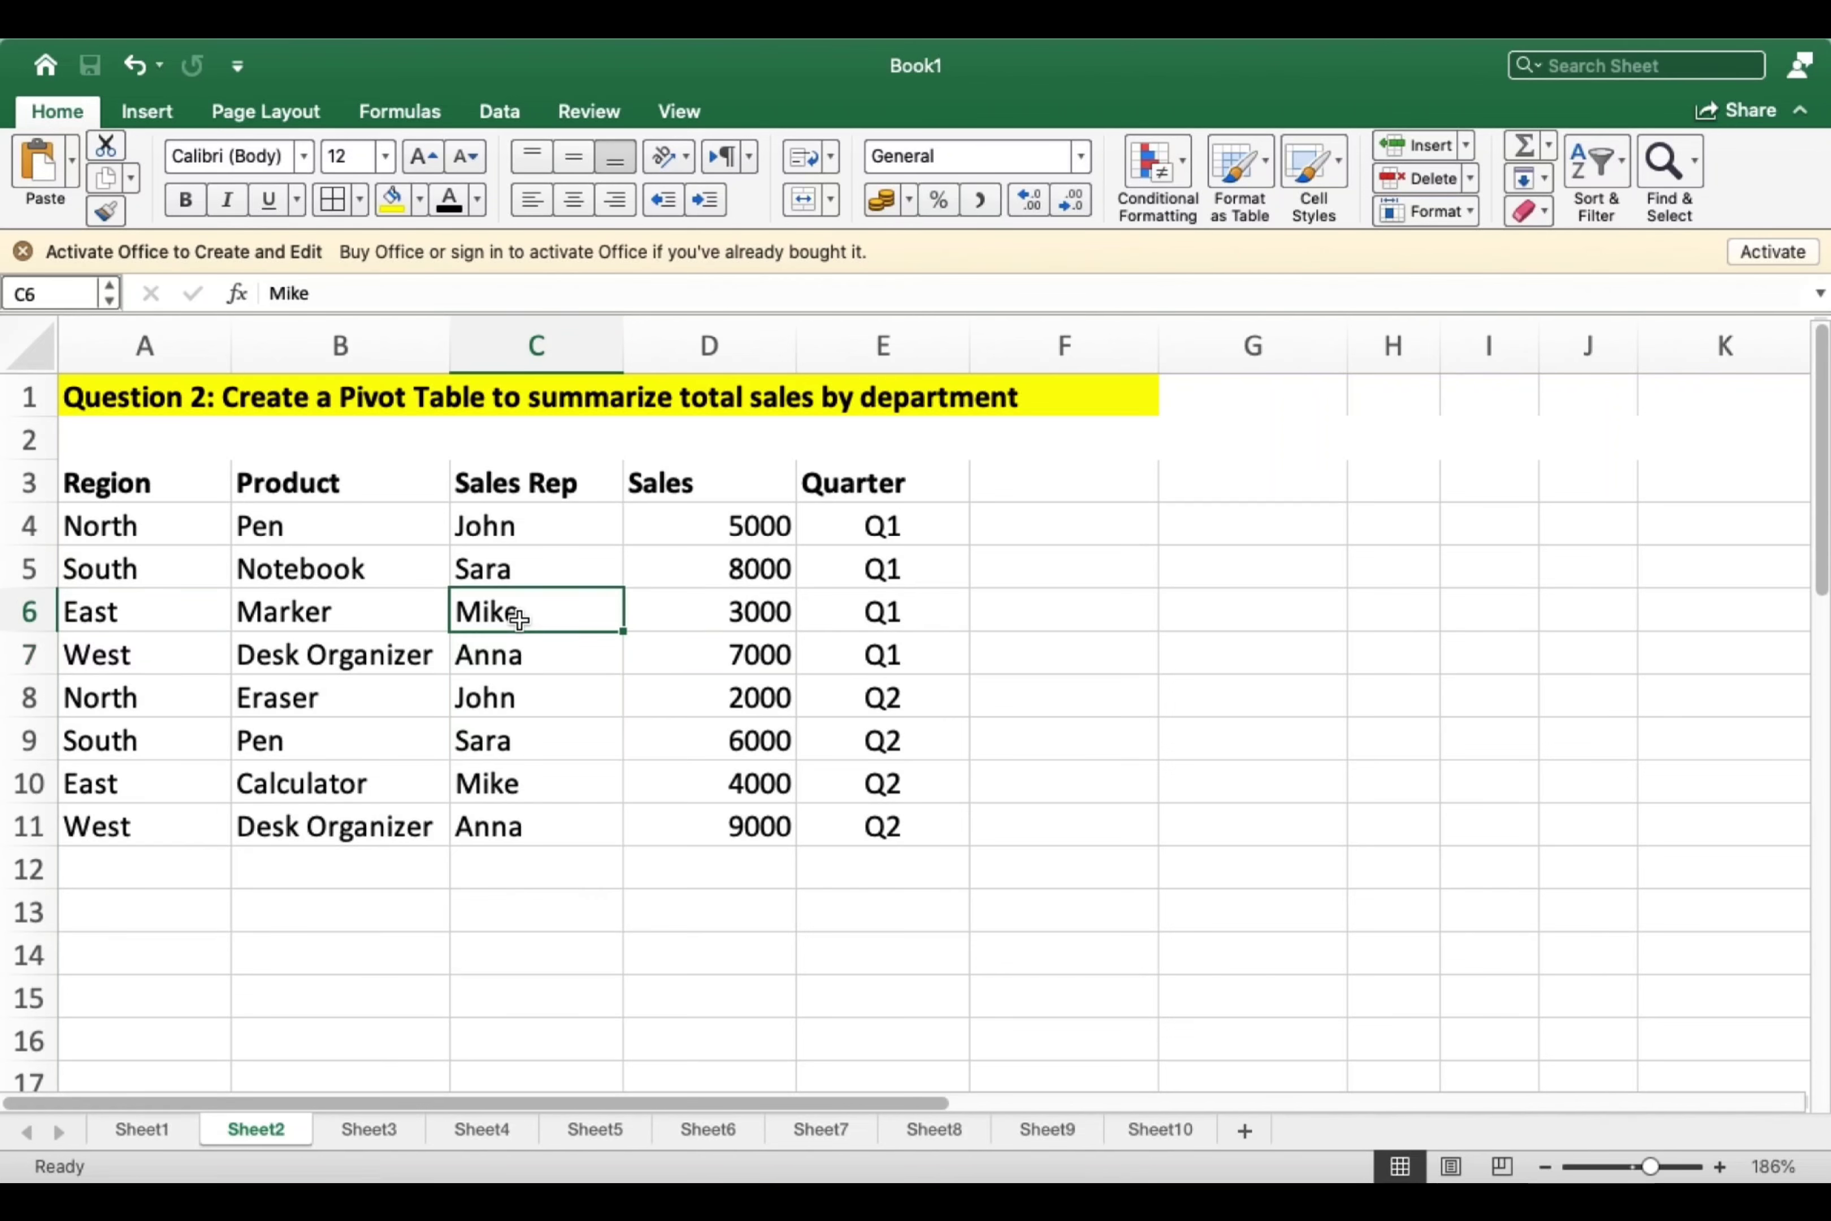
pyautogui.click(156, 121)
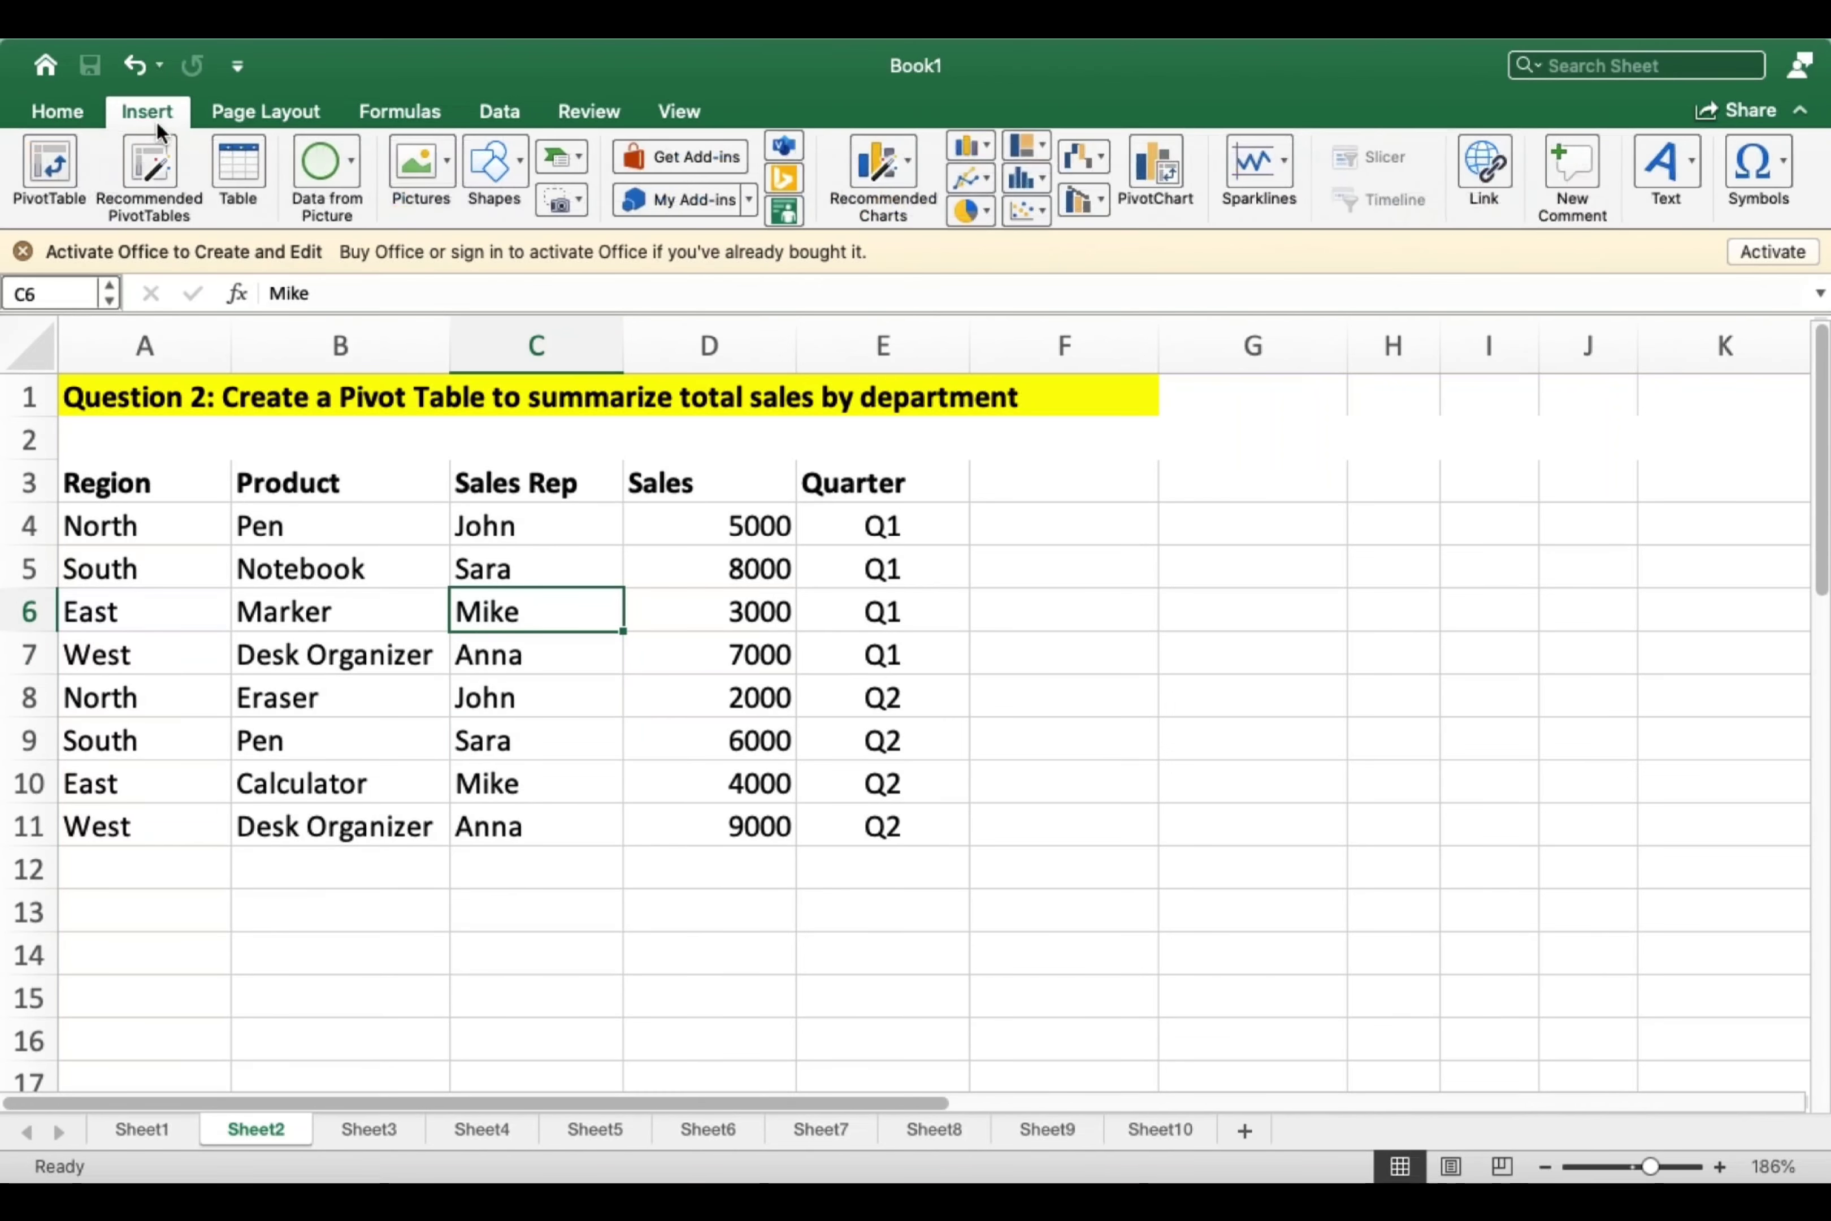
pyautogui.click(70, 179)
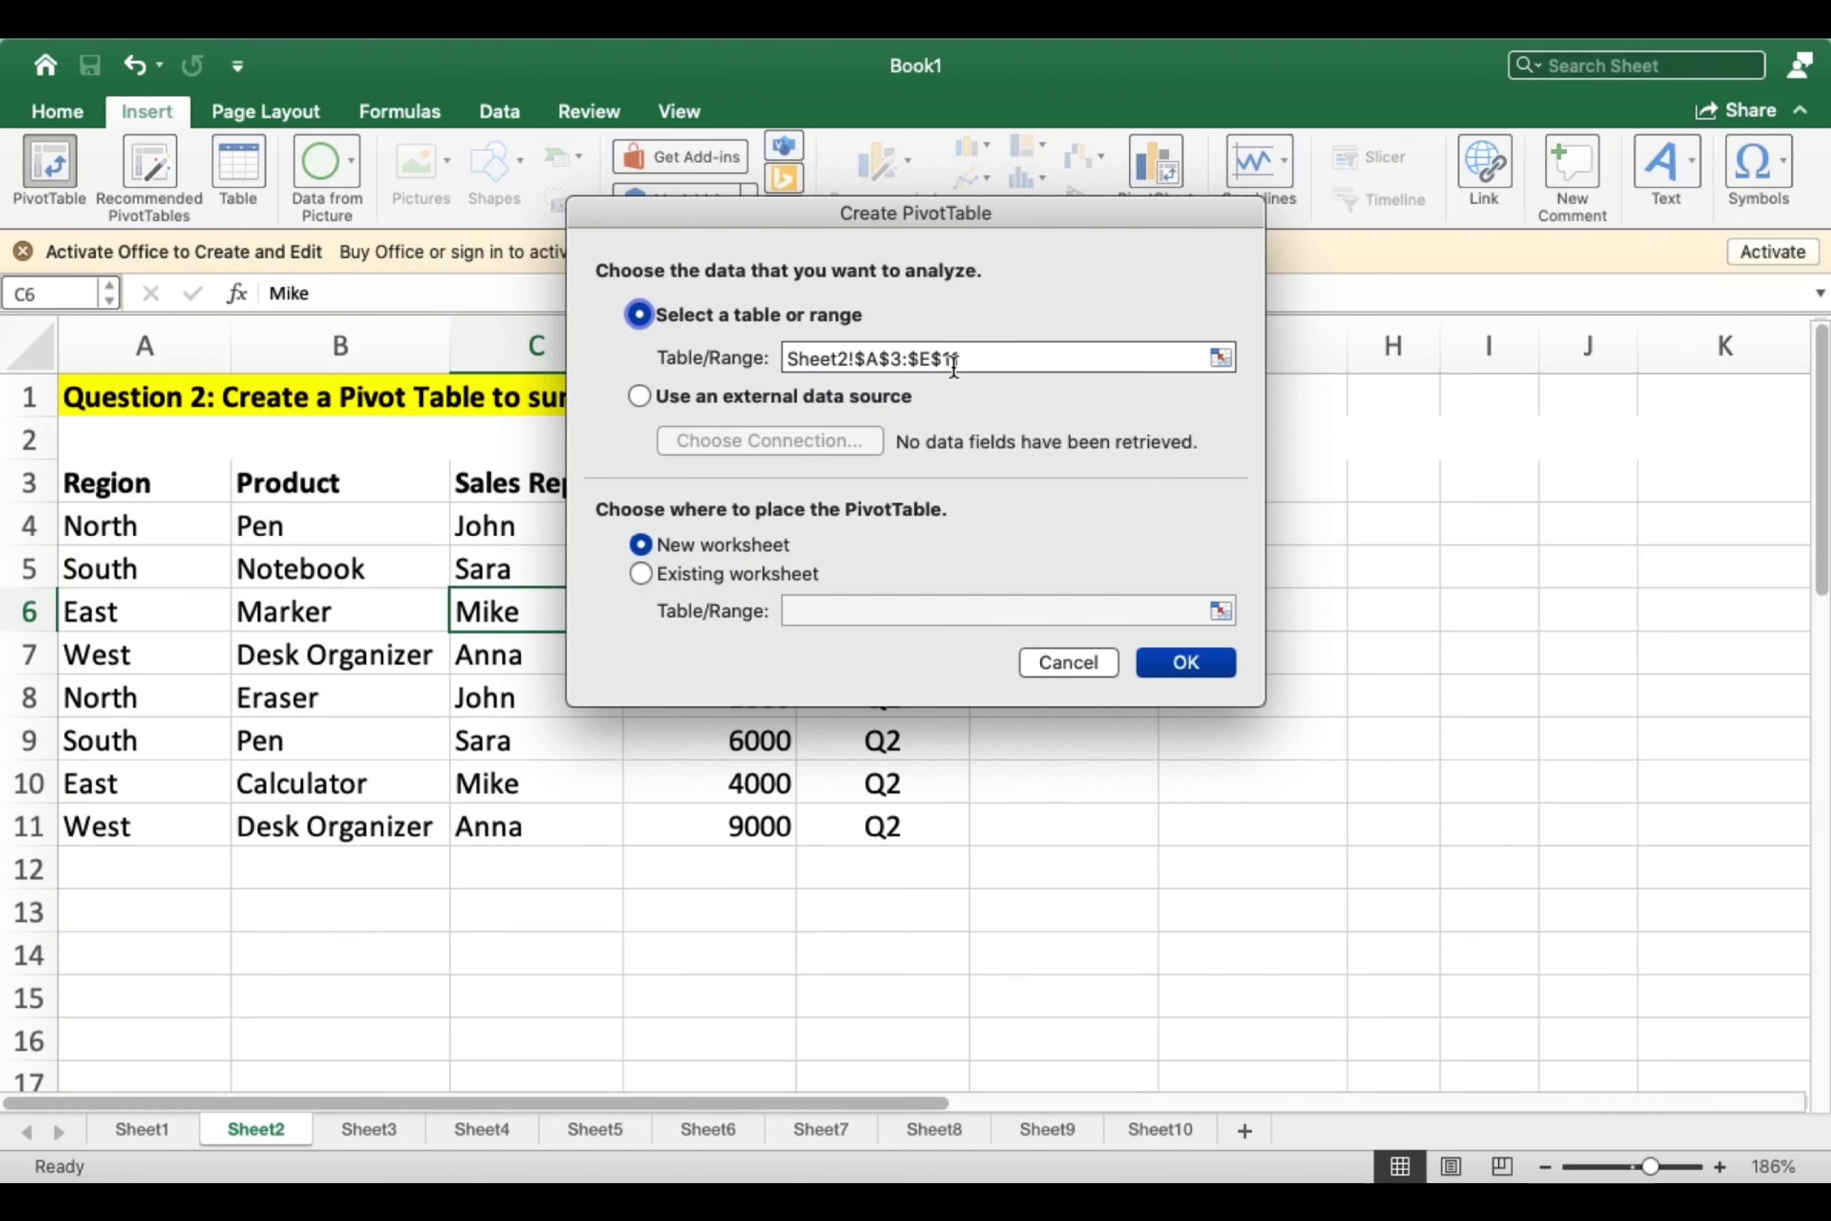
pyautogui.click(974, 364)
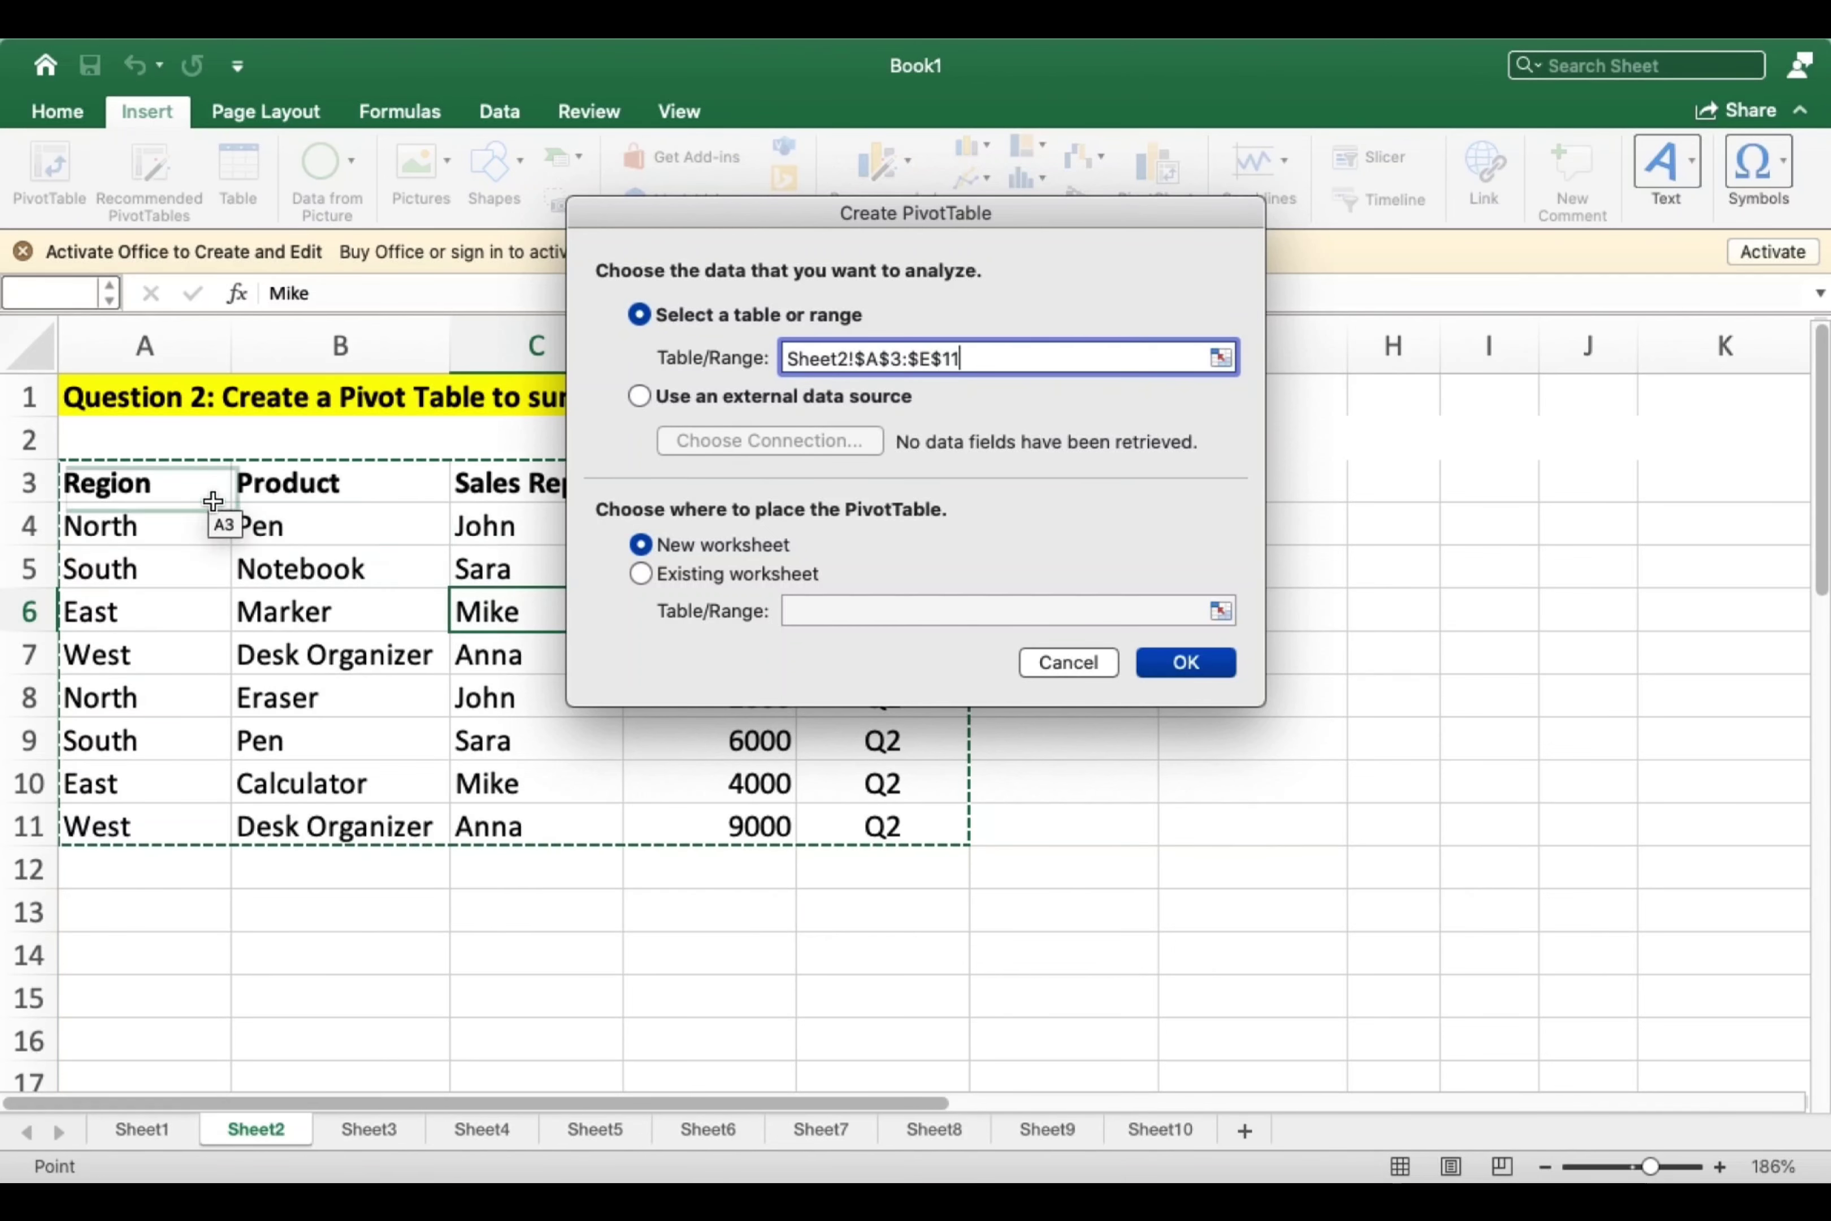
pyautogui.moveTo(755, 209); pyautogui.dragTo(1245, 160)
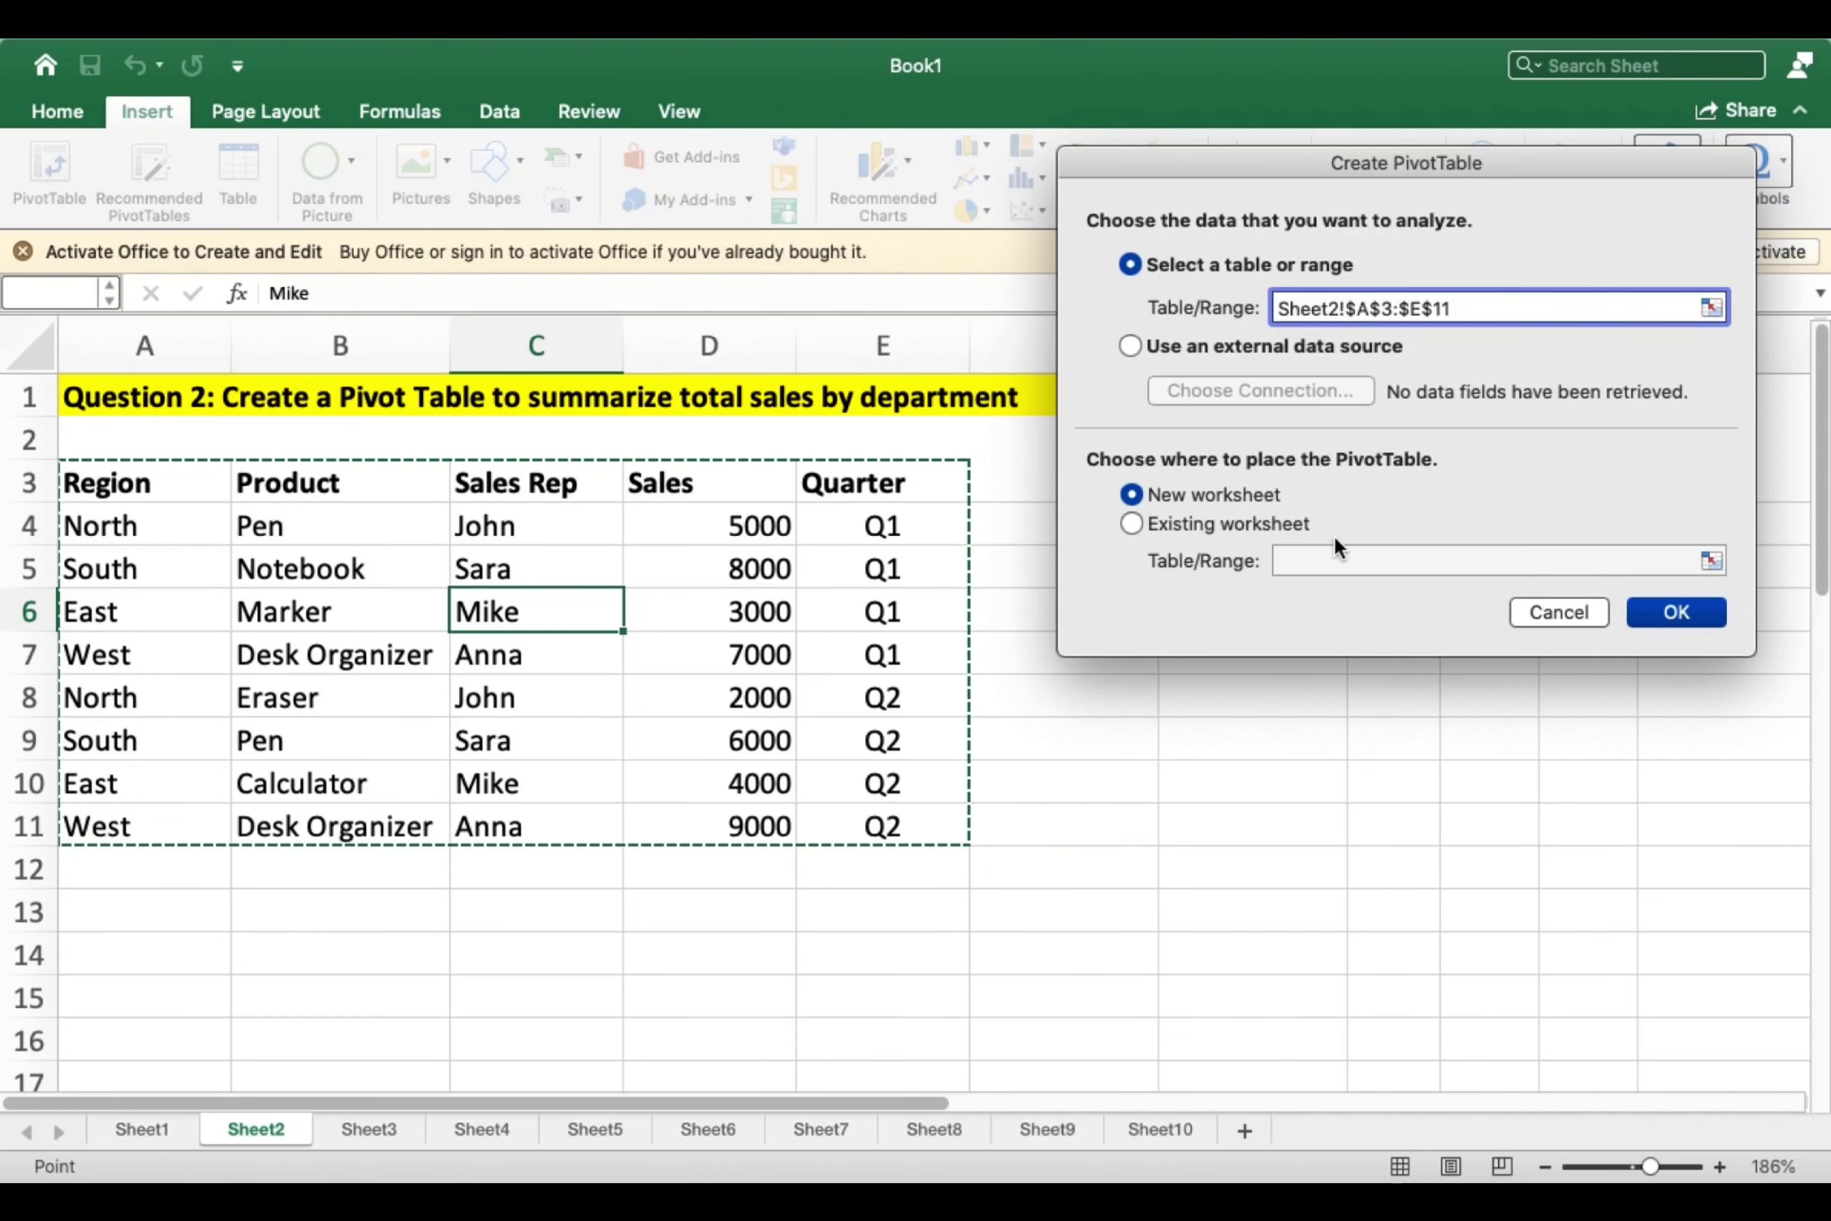
pyautogui.click(1200, 524)
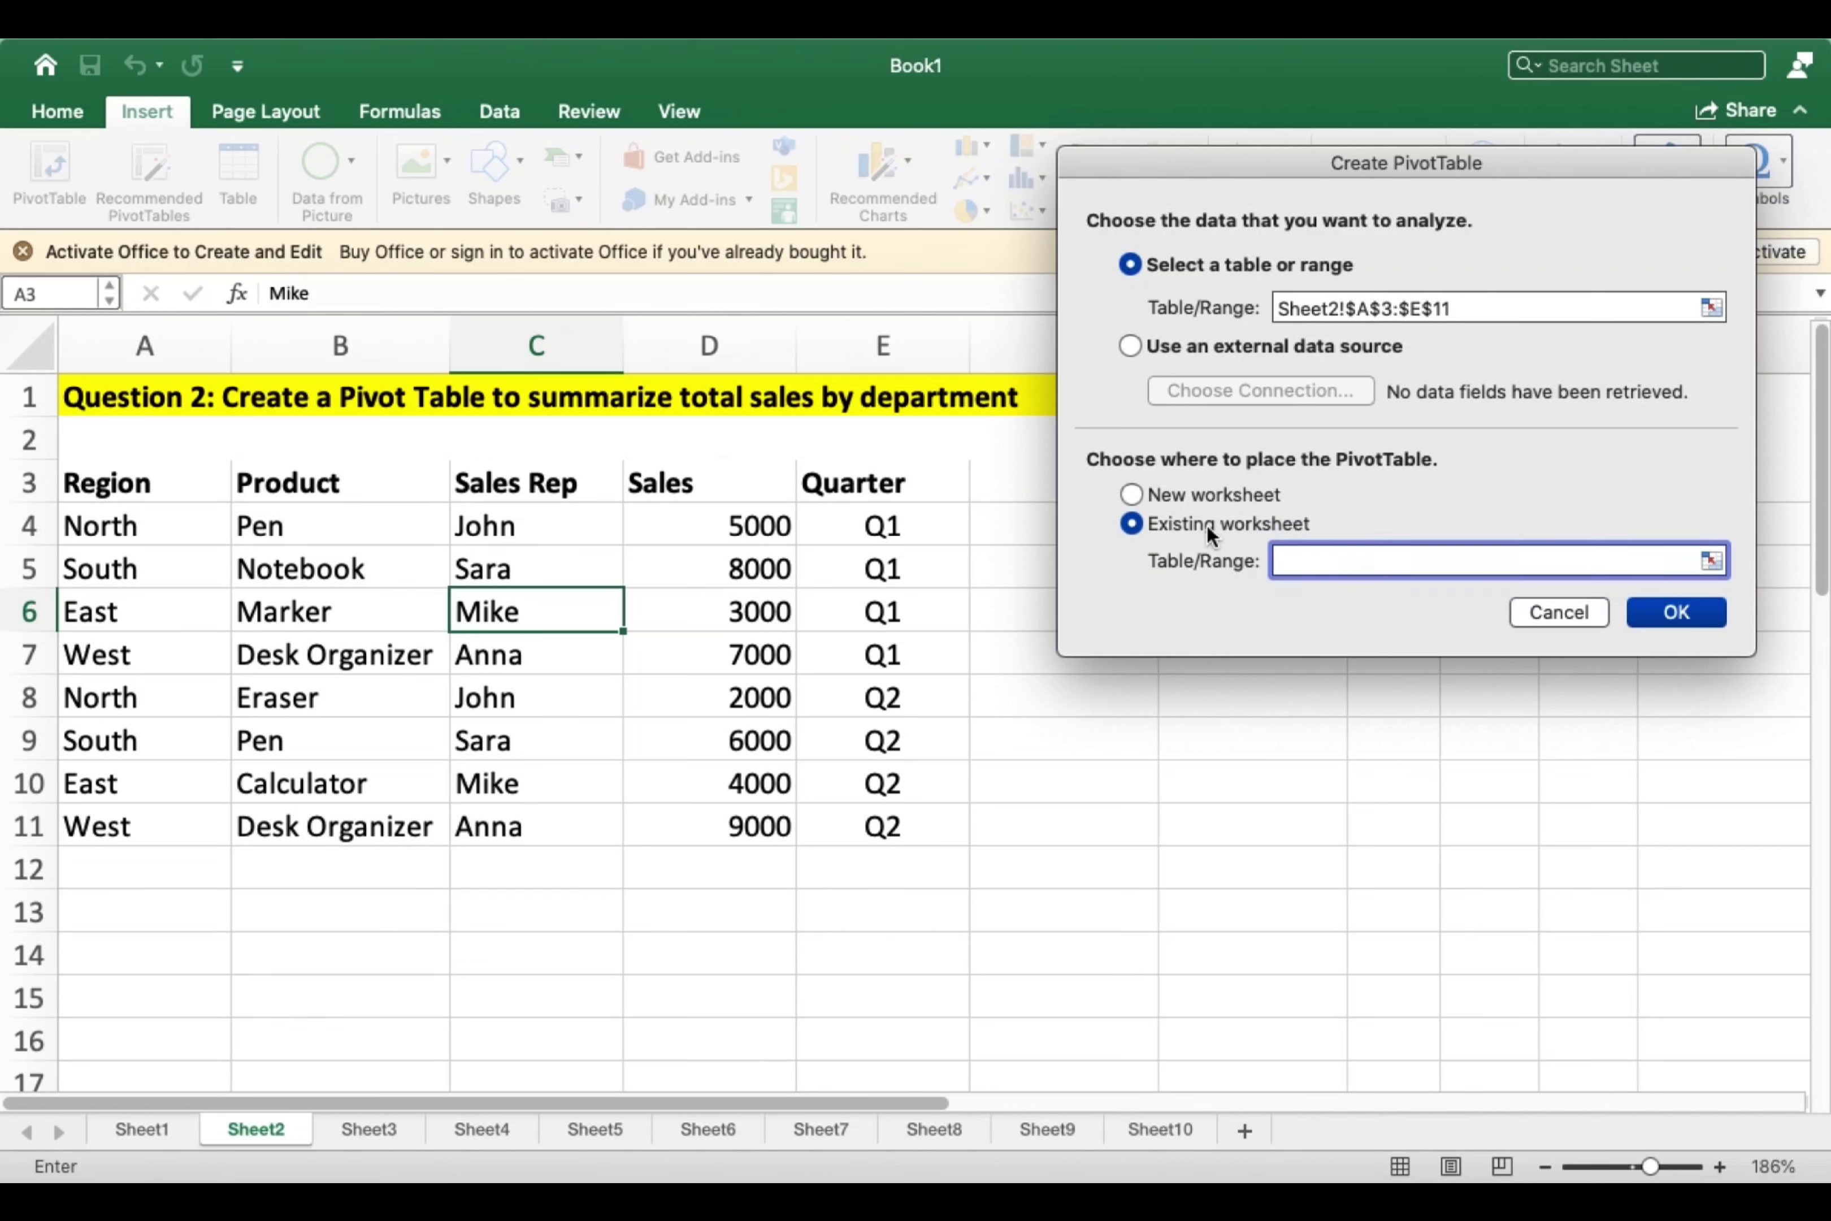
pyautogui.click(1005, 534)
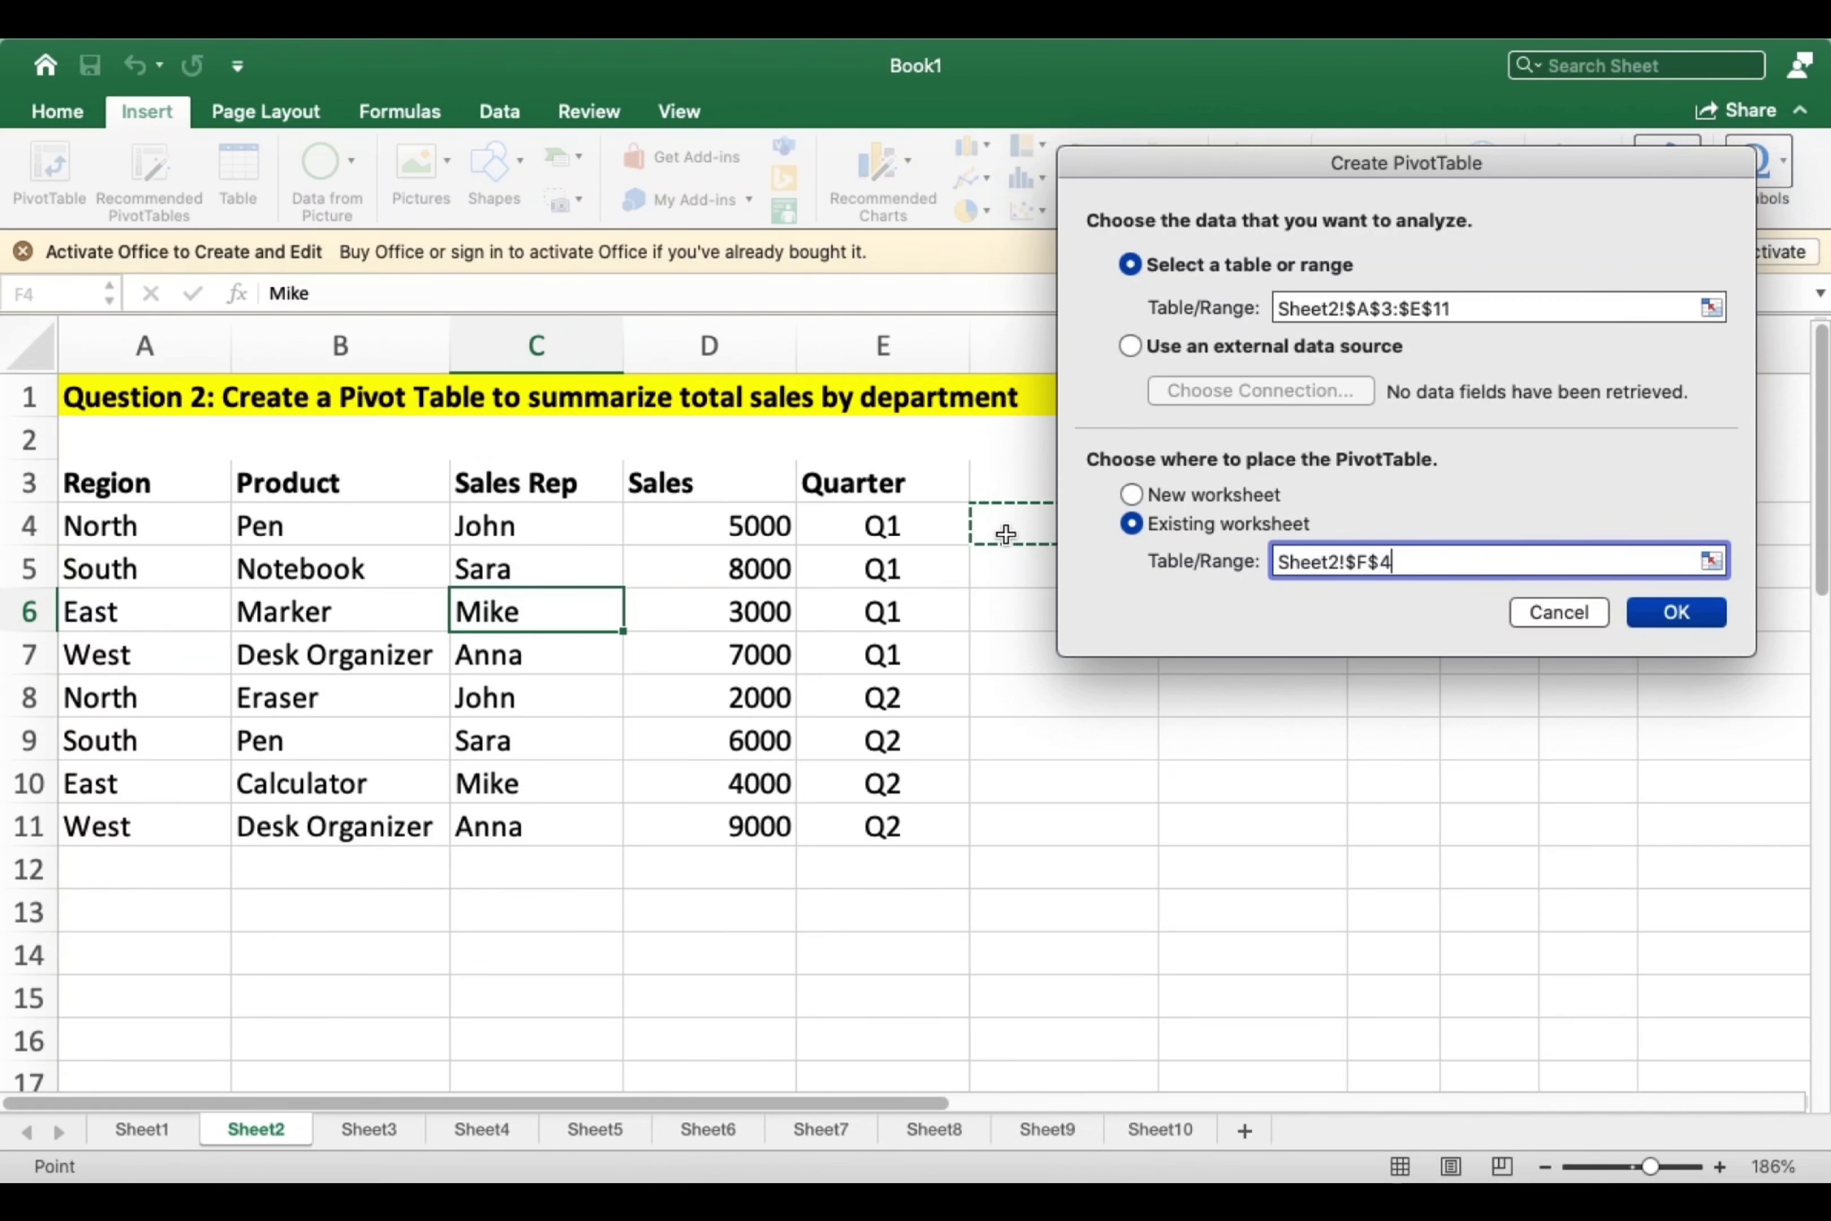
pyautogui.click(1657, 625)
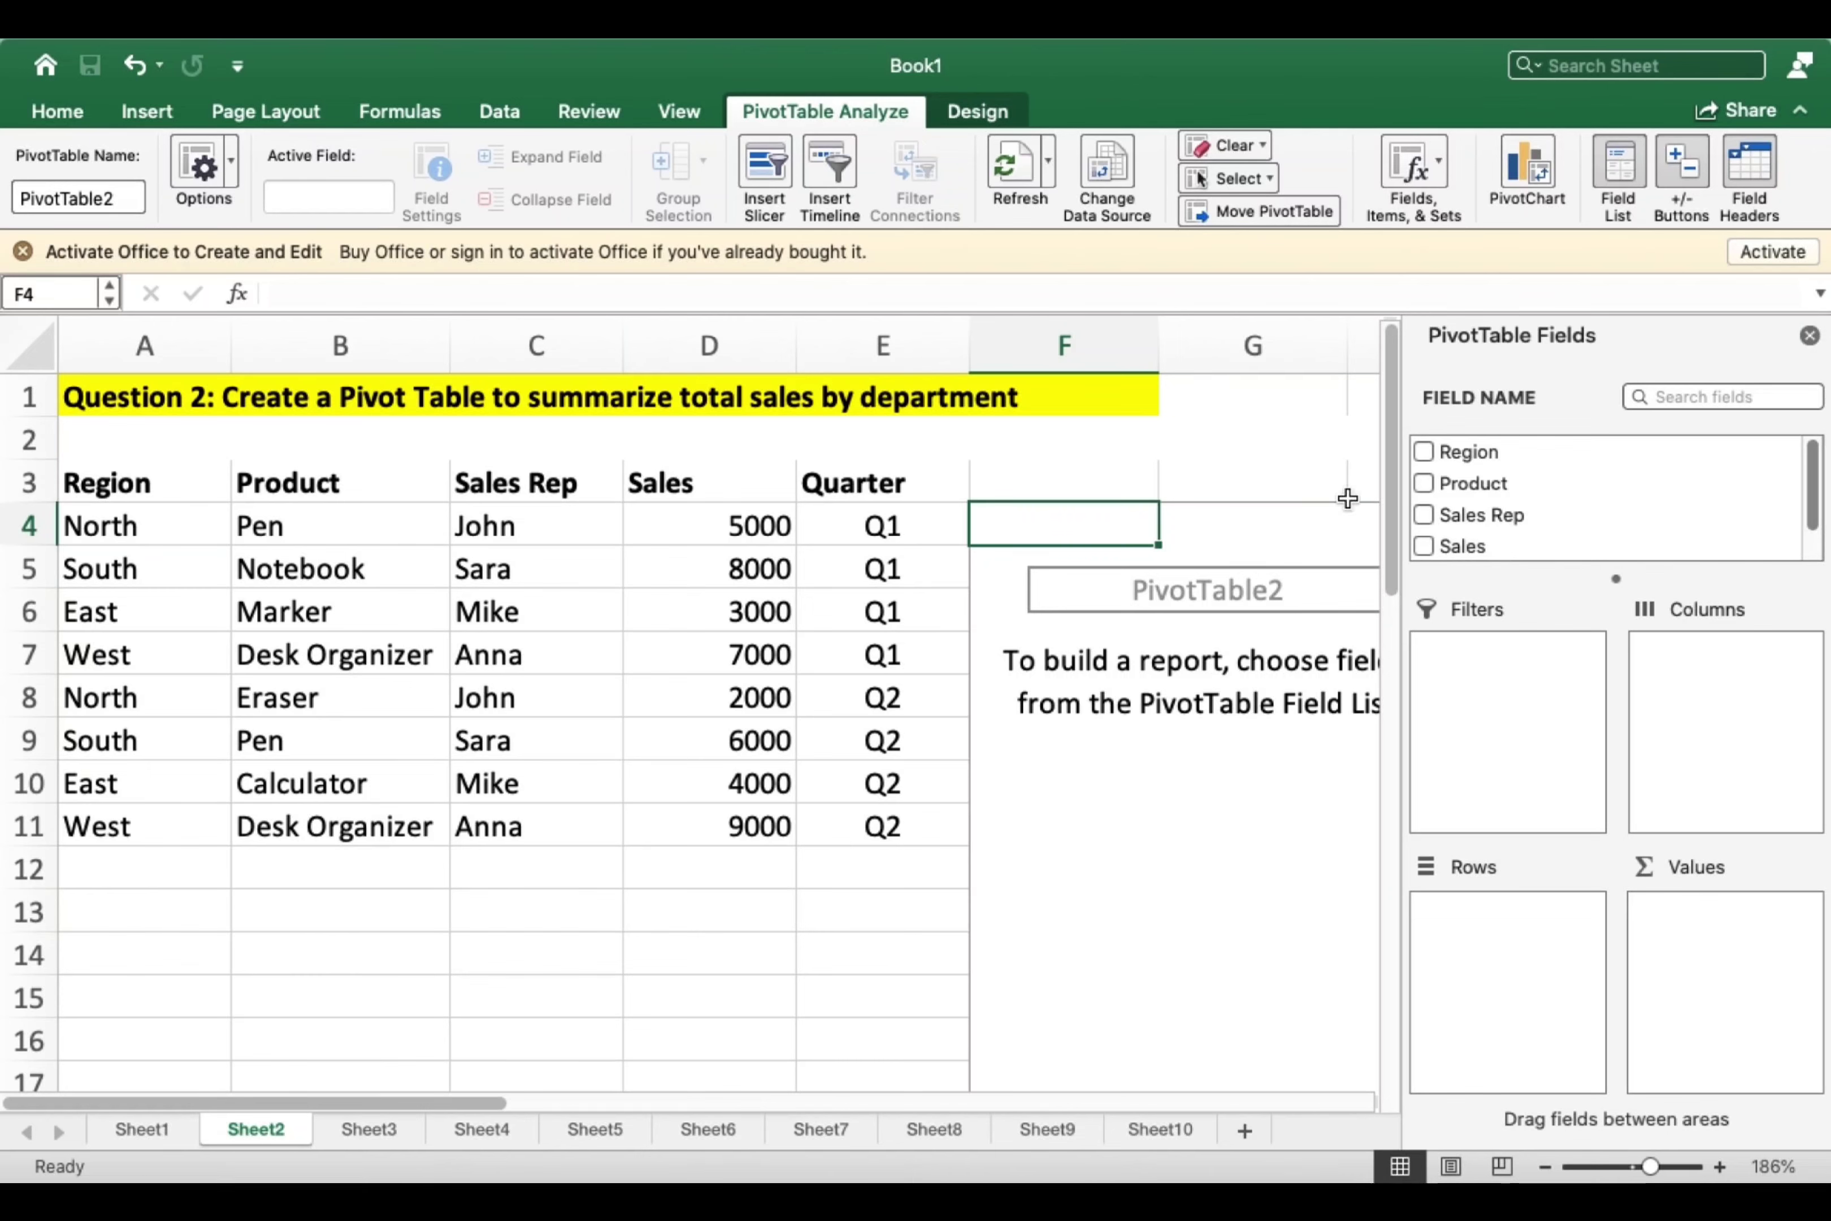
# Examine the empty PivotTable, the source data columns and the list of available PivotTable fields.
pyautogui.hscroll(10, 1265, 528)
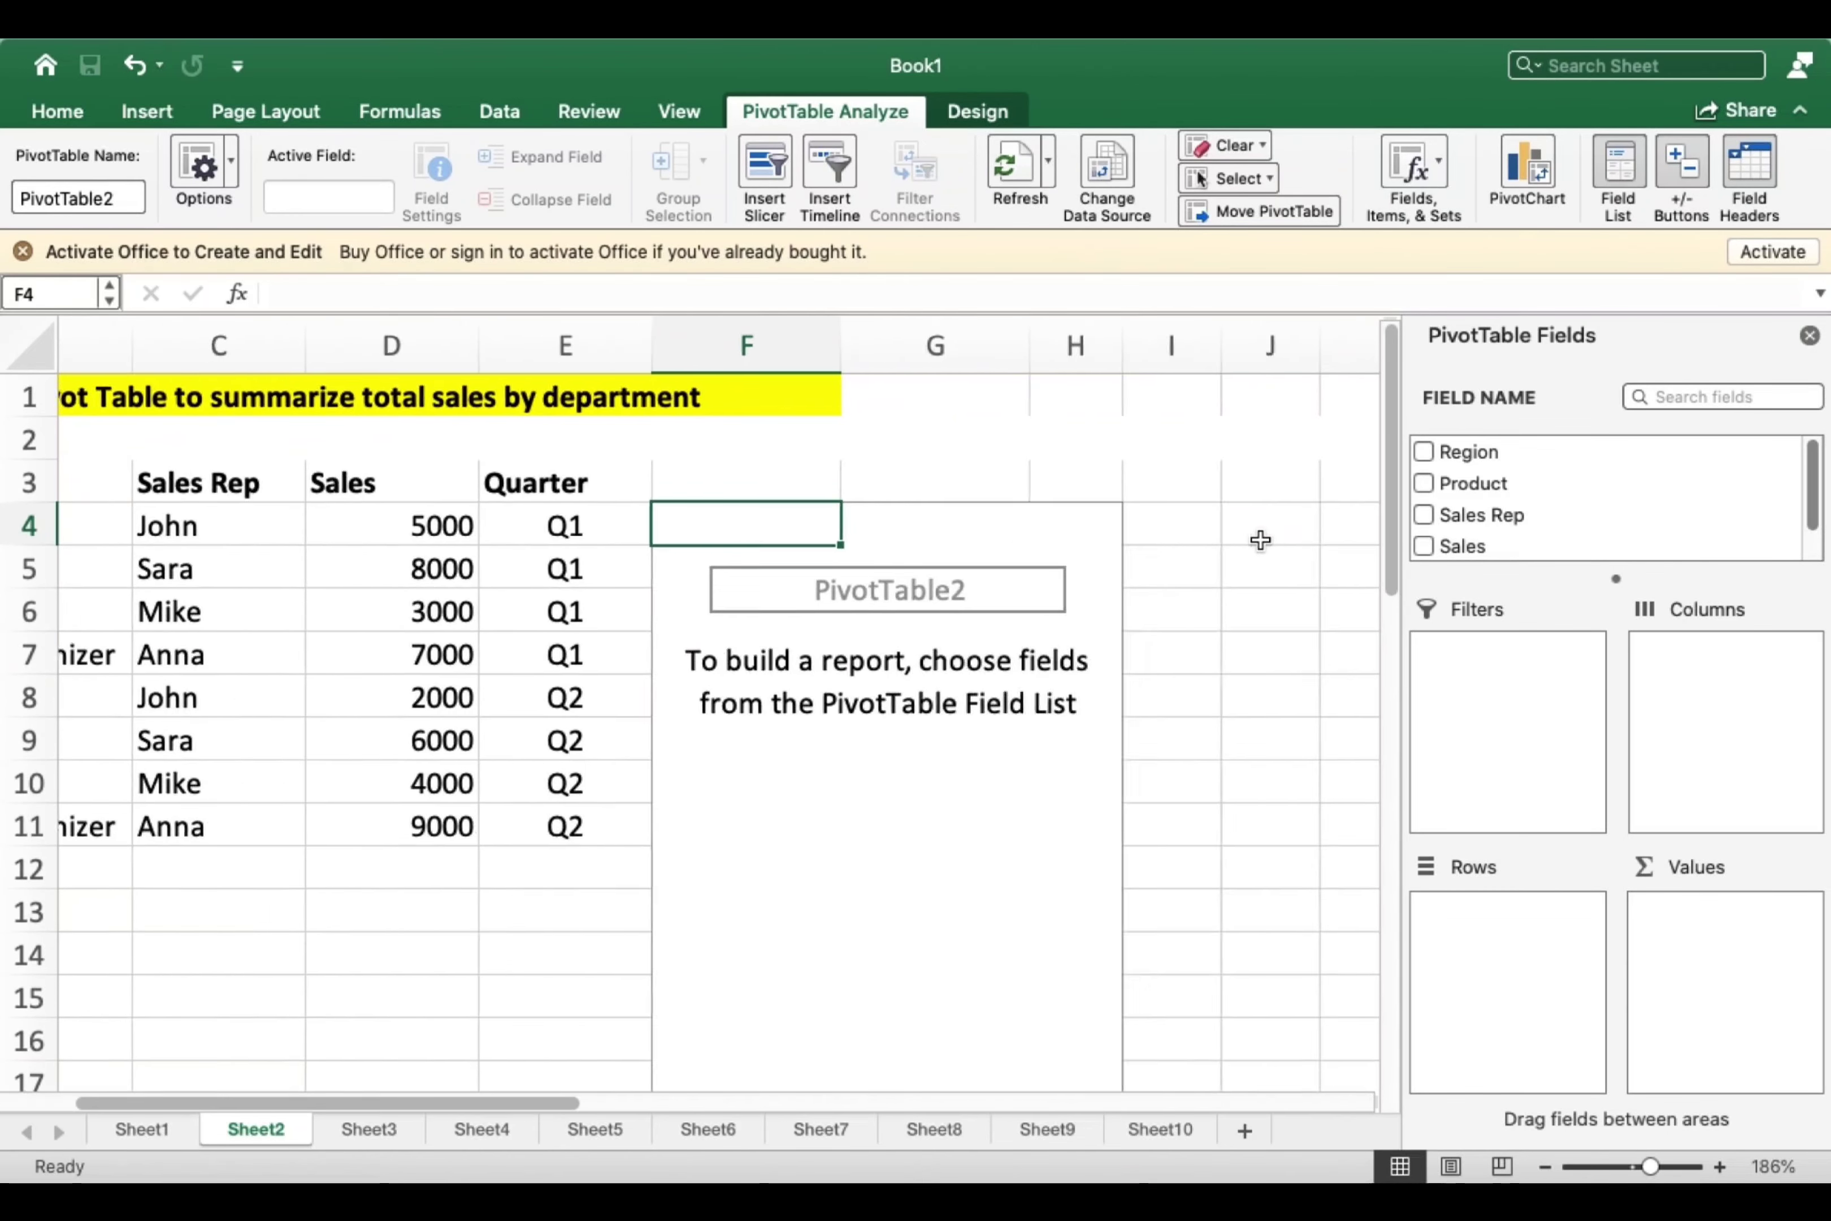
pyautogui.hscroll(2, 1259, 539)
pyautogui.hscroll(-5, 1259, 540)
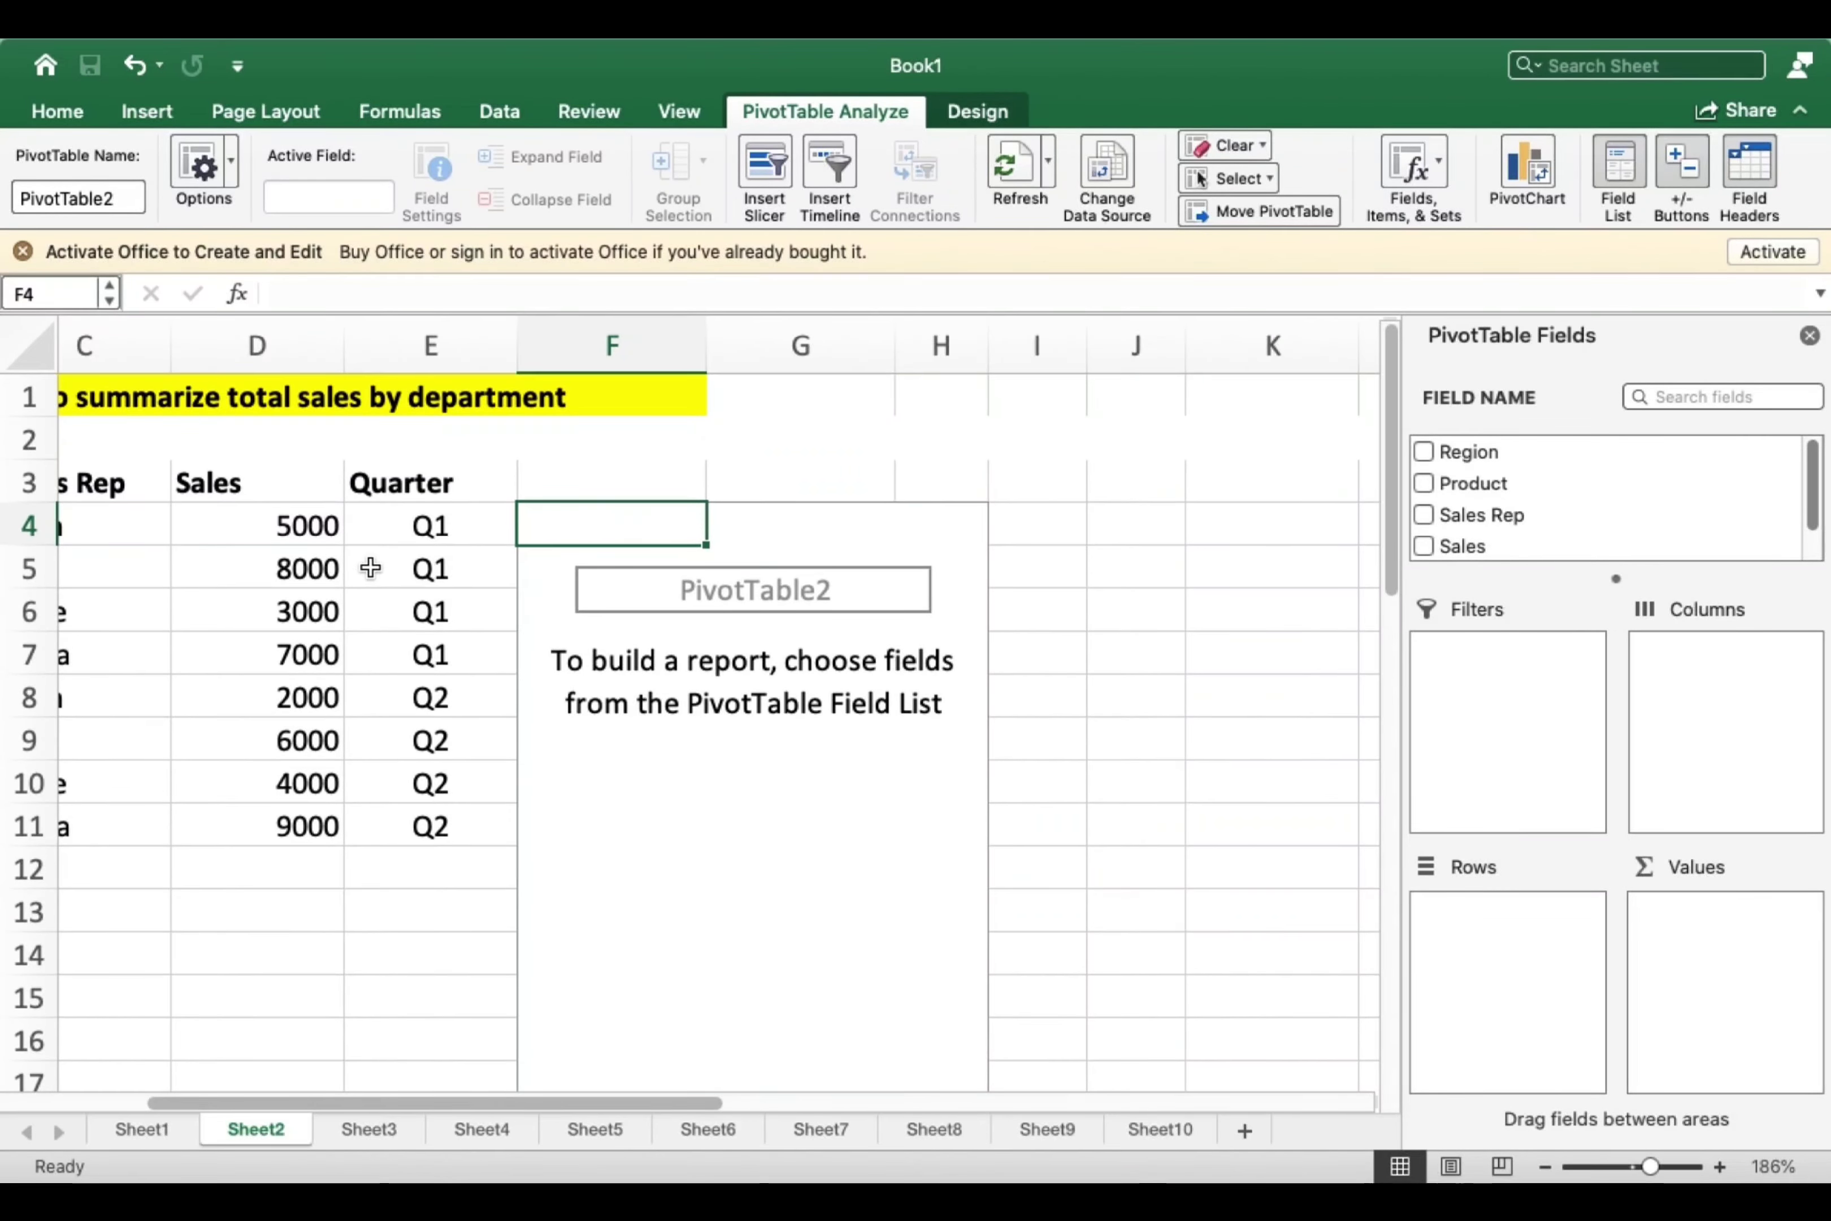
pyautogui.hscroll(-3, 368, 570)
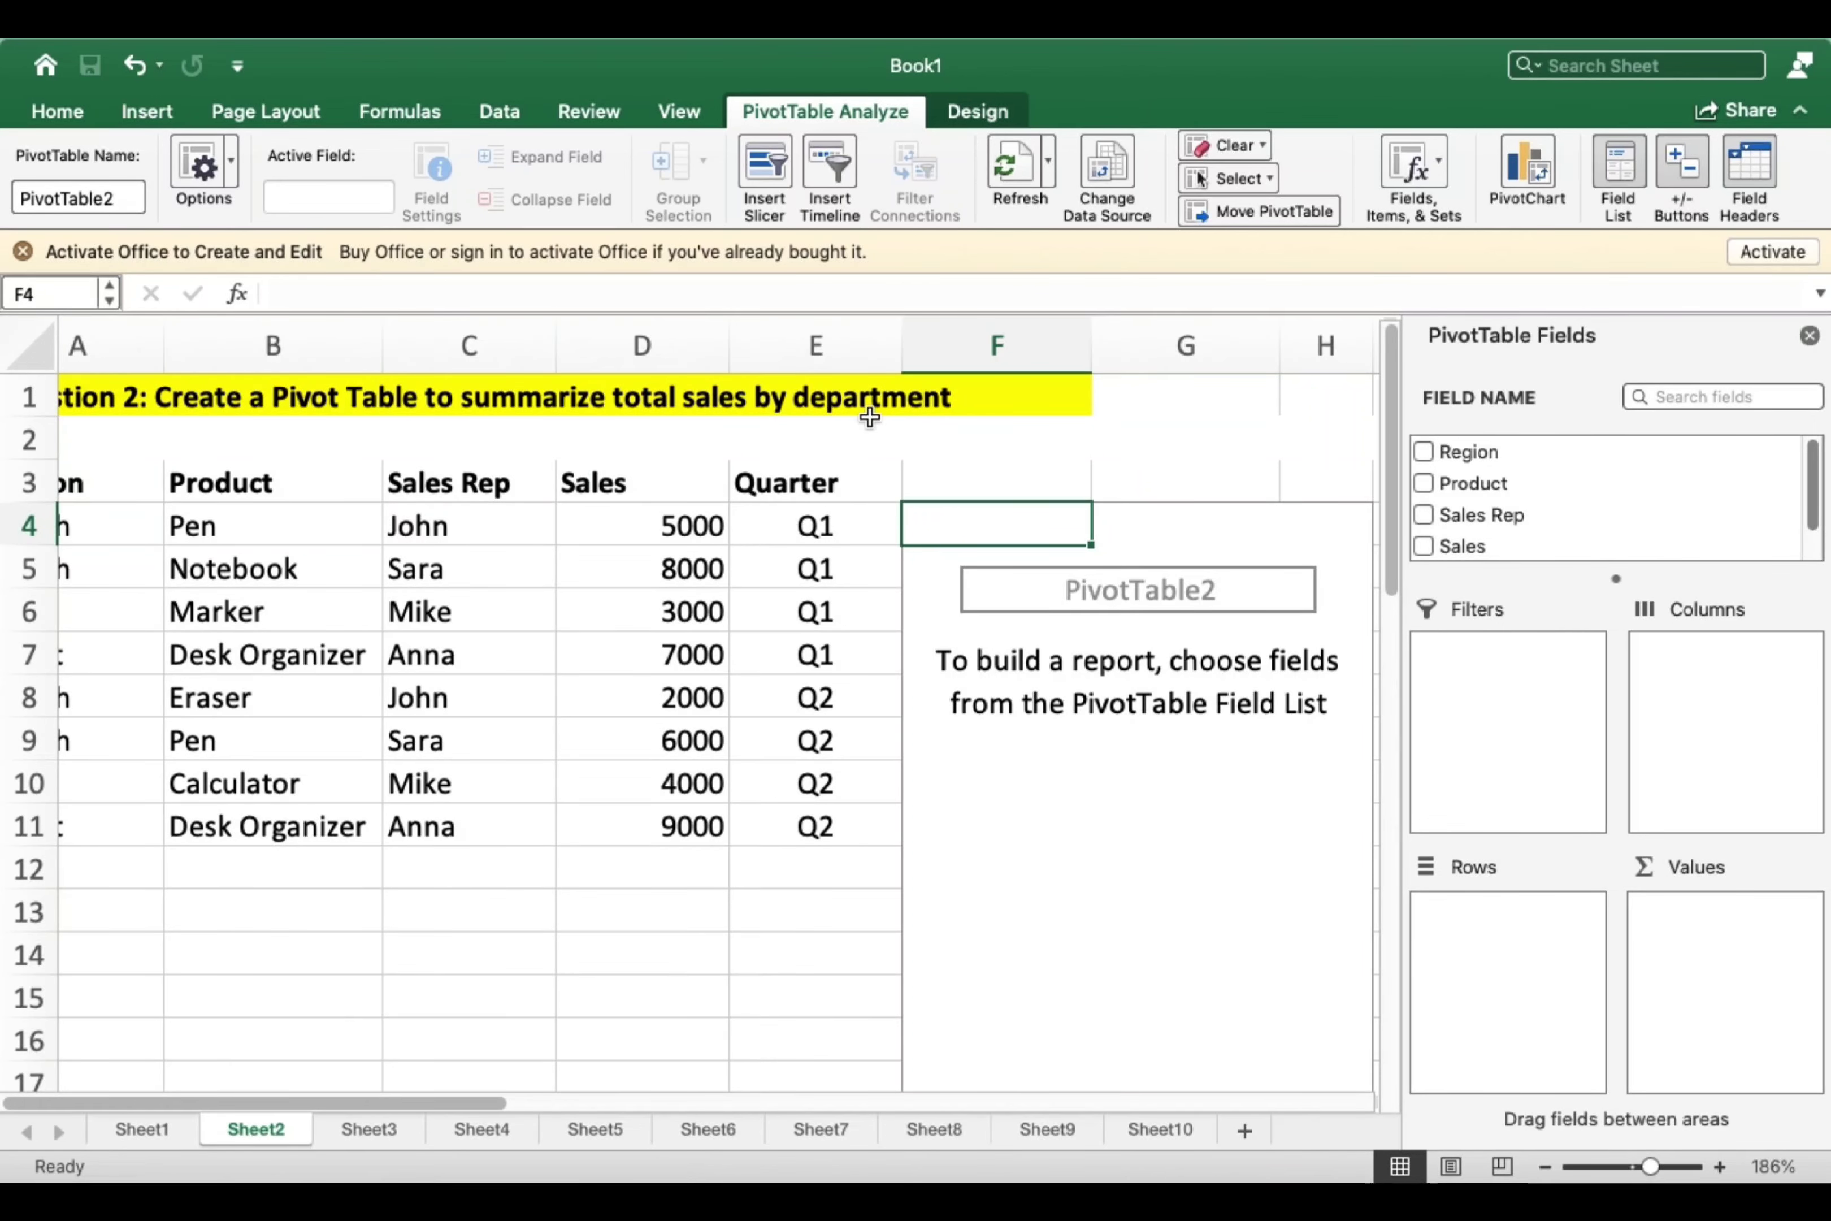
pyautogui.scroll(-2, 1506, 512)
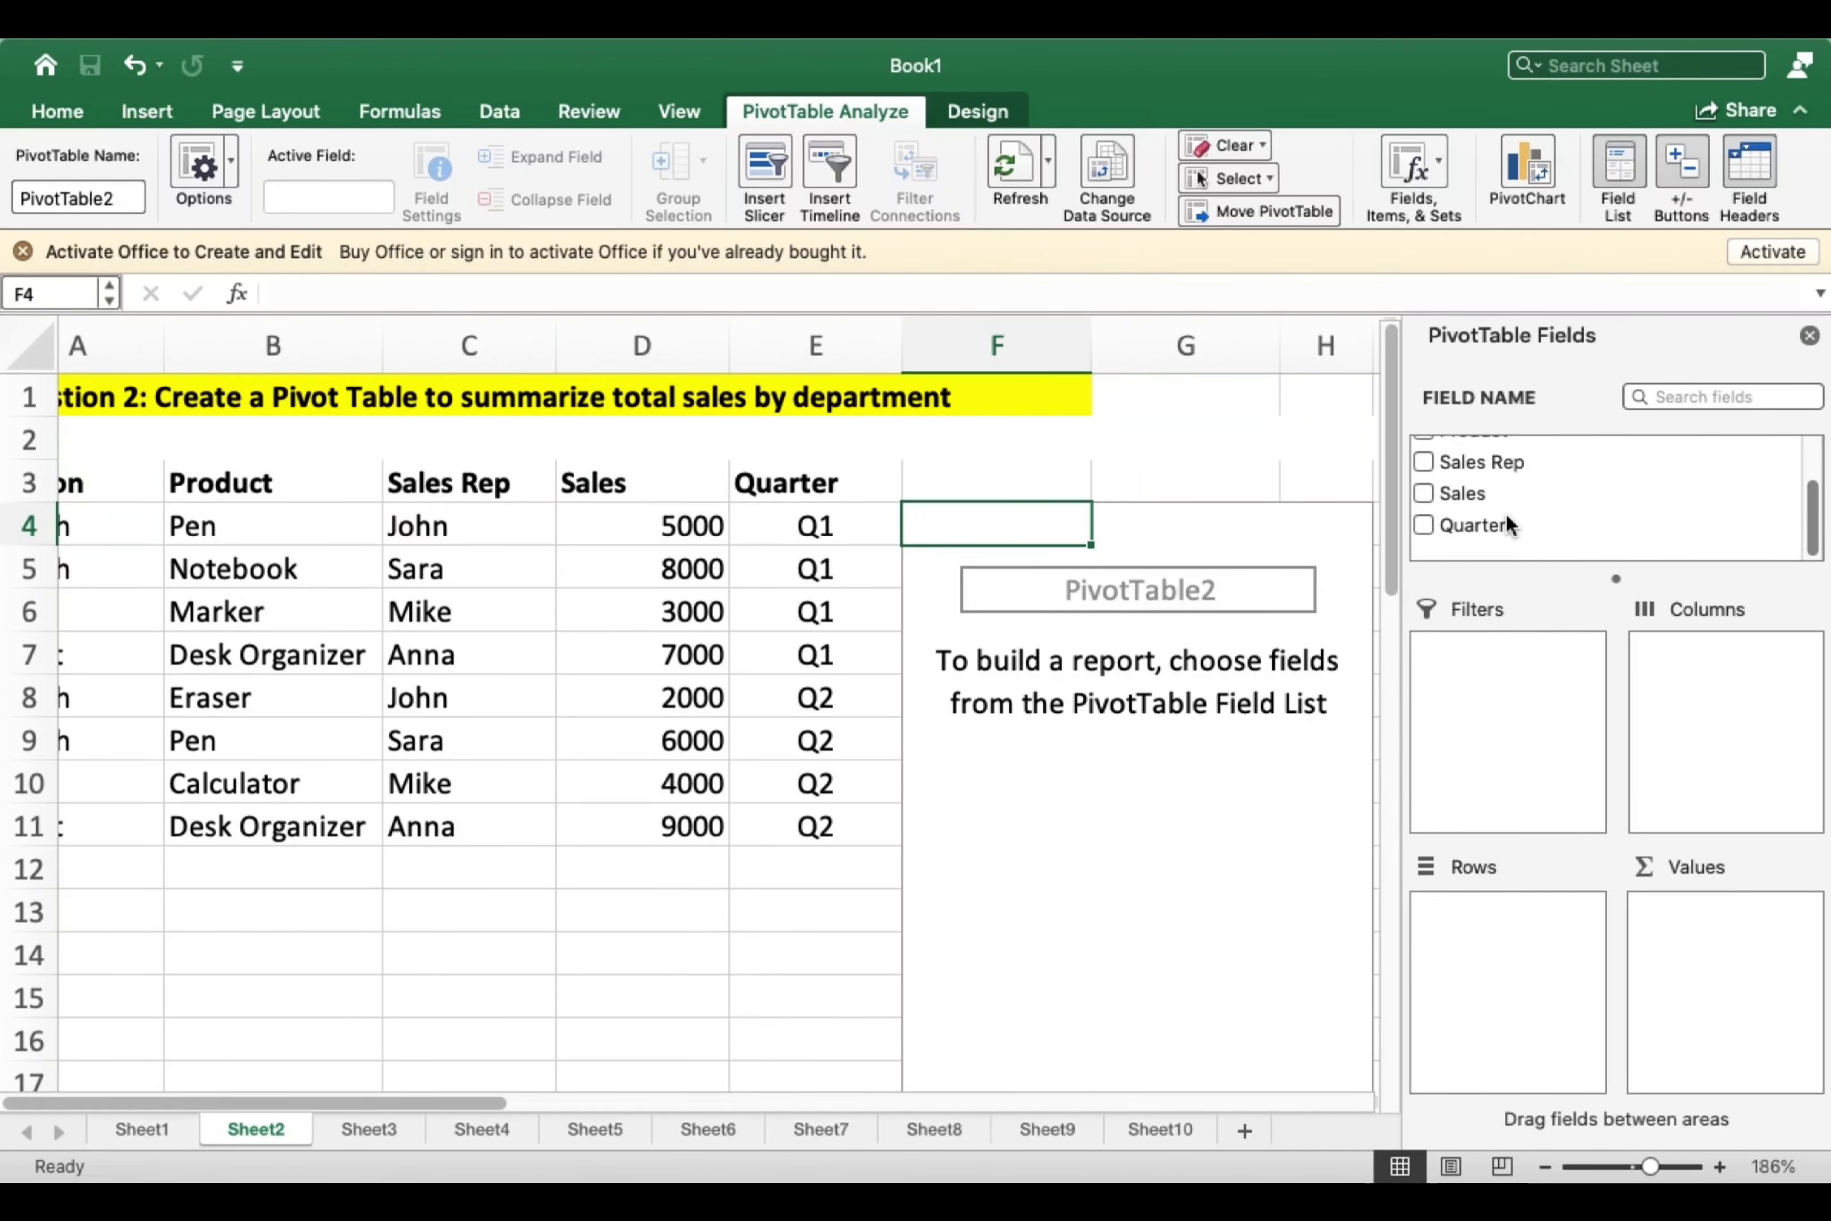
pyautogui.scroll(2, 1501, 505)
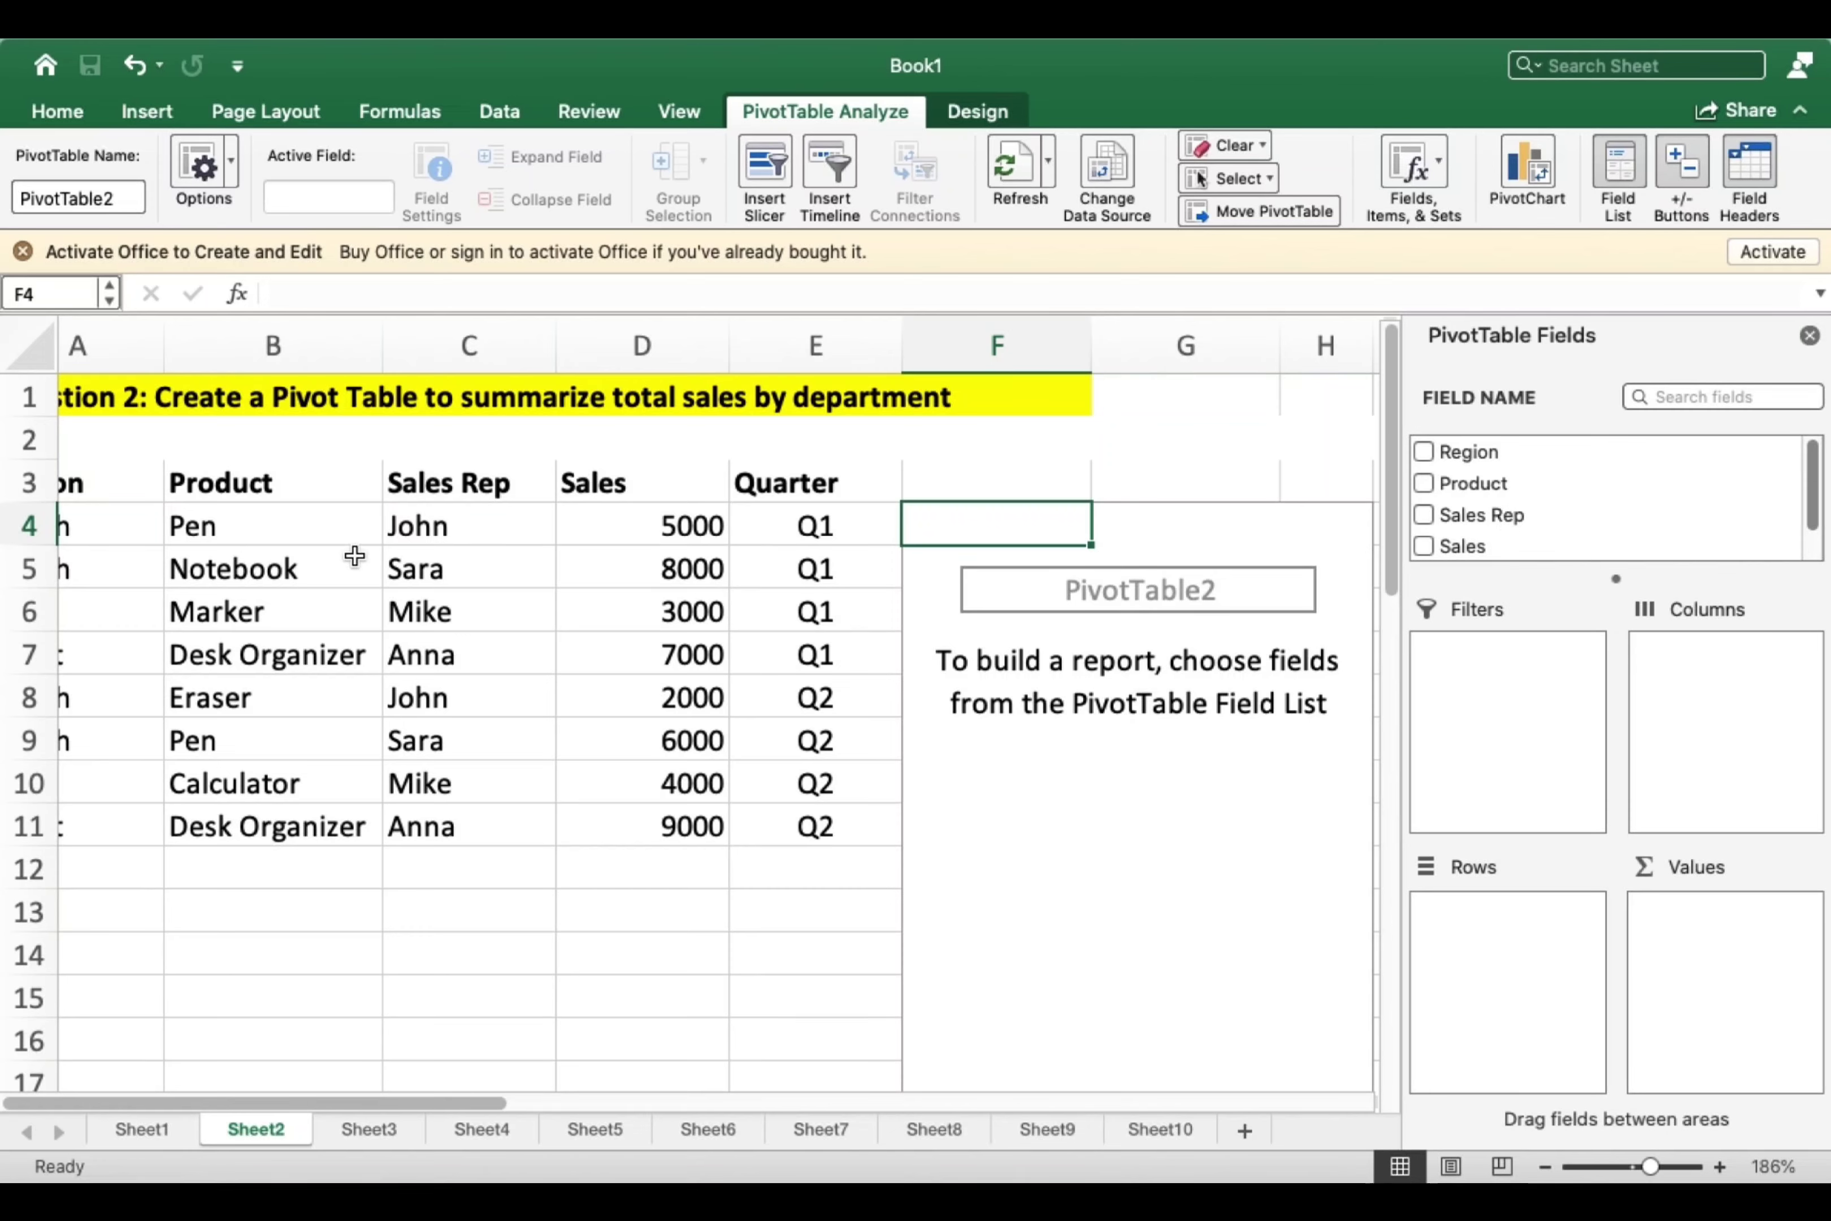
pyautogui.hscroll(-2, 354, 555)
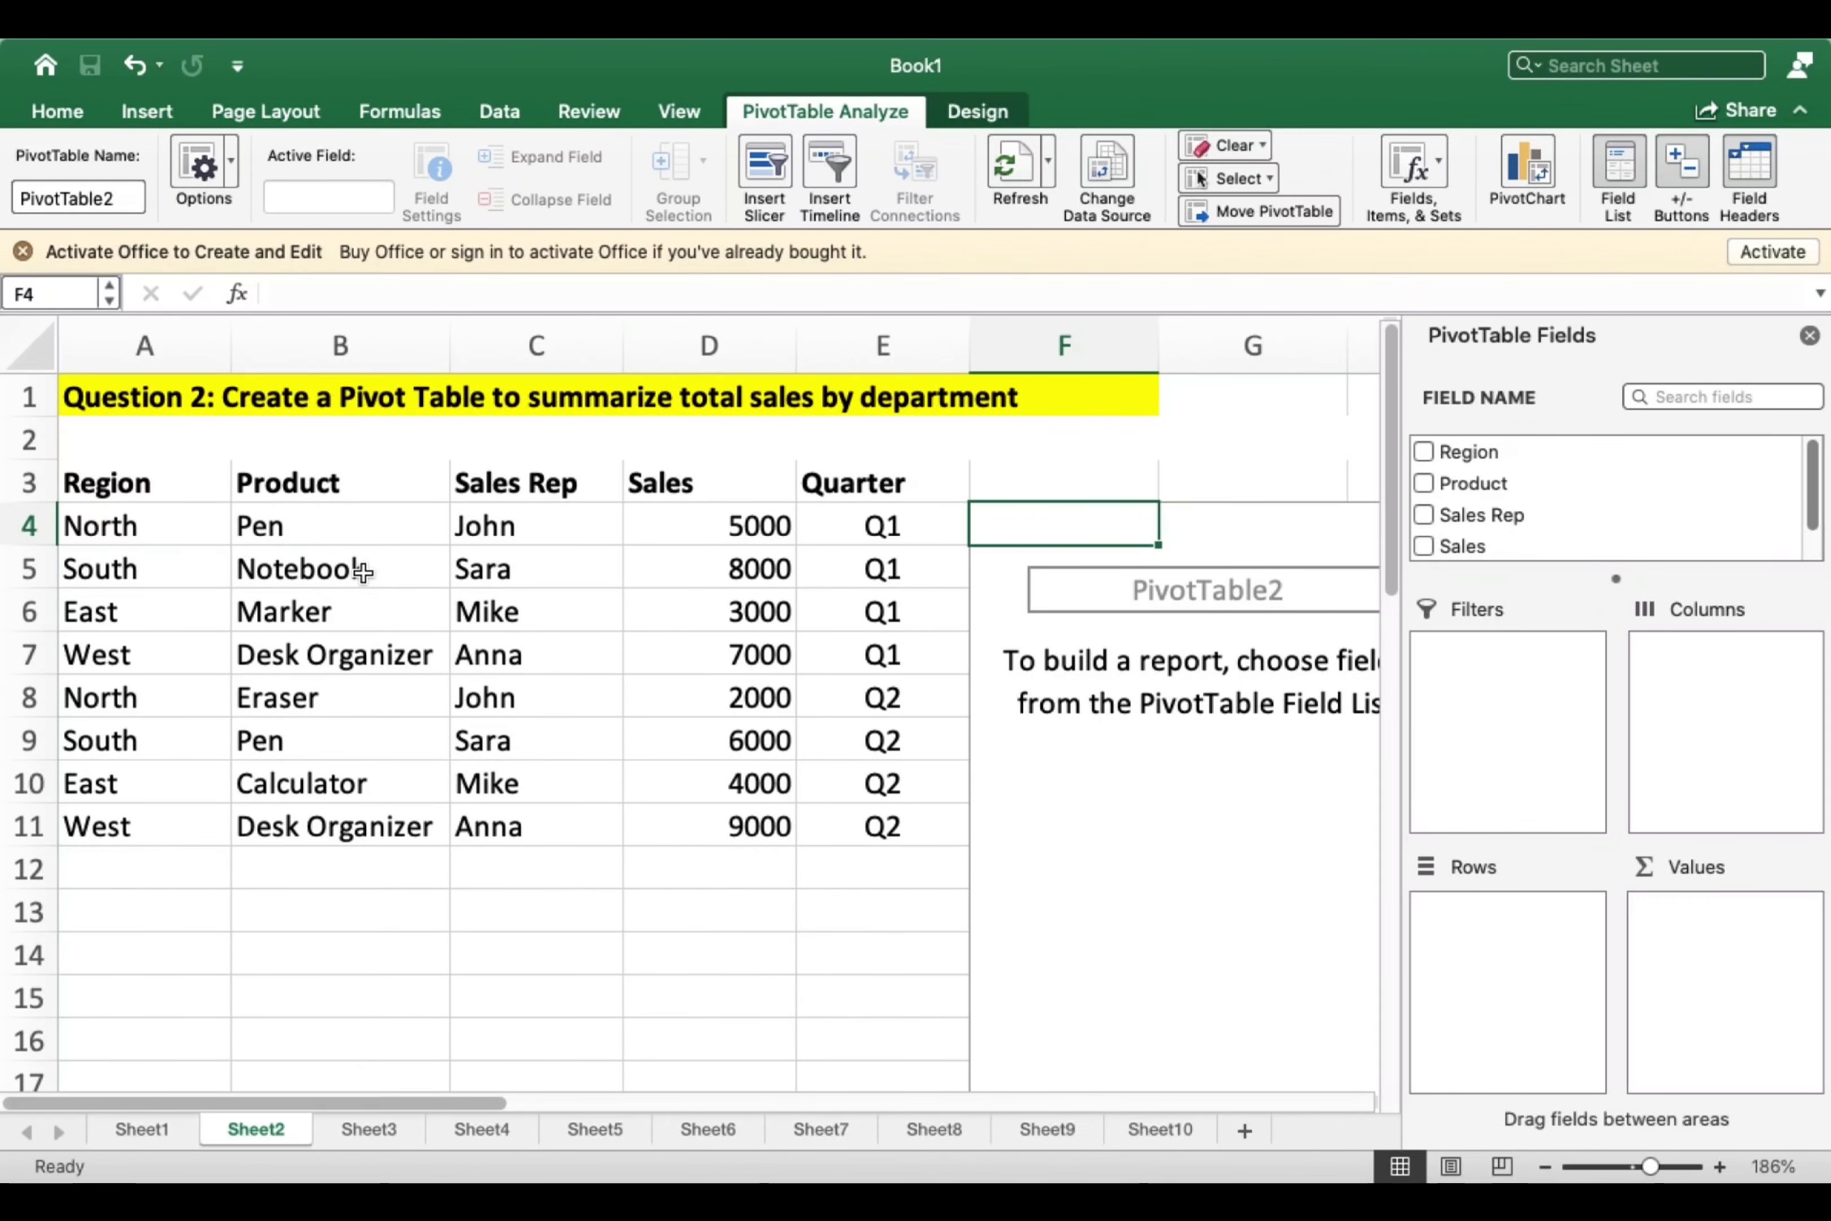
# Replace "department" with "Region" in the Question 2 heading in cell A1 of Sheet2.
pyautogui.click(879, 398)
pyautogui.doubleClick(859, 397)
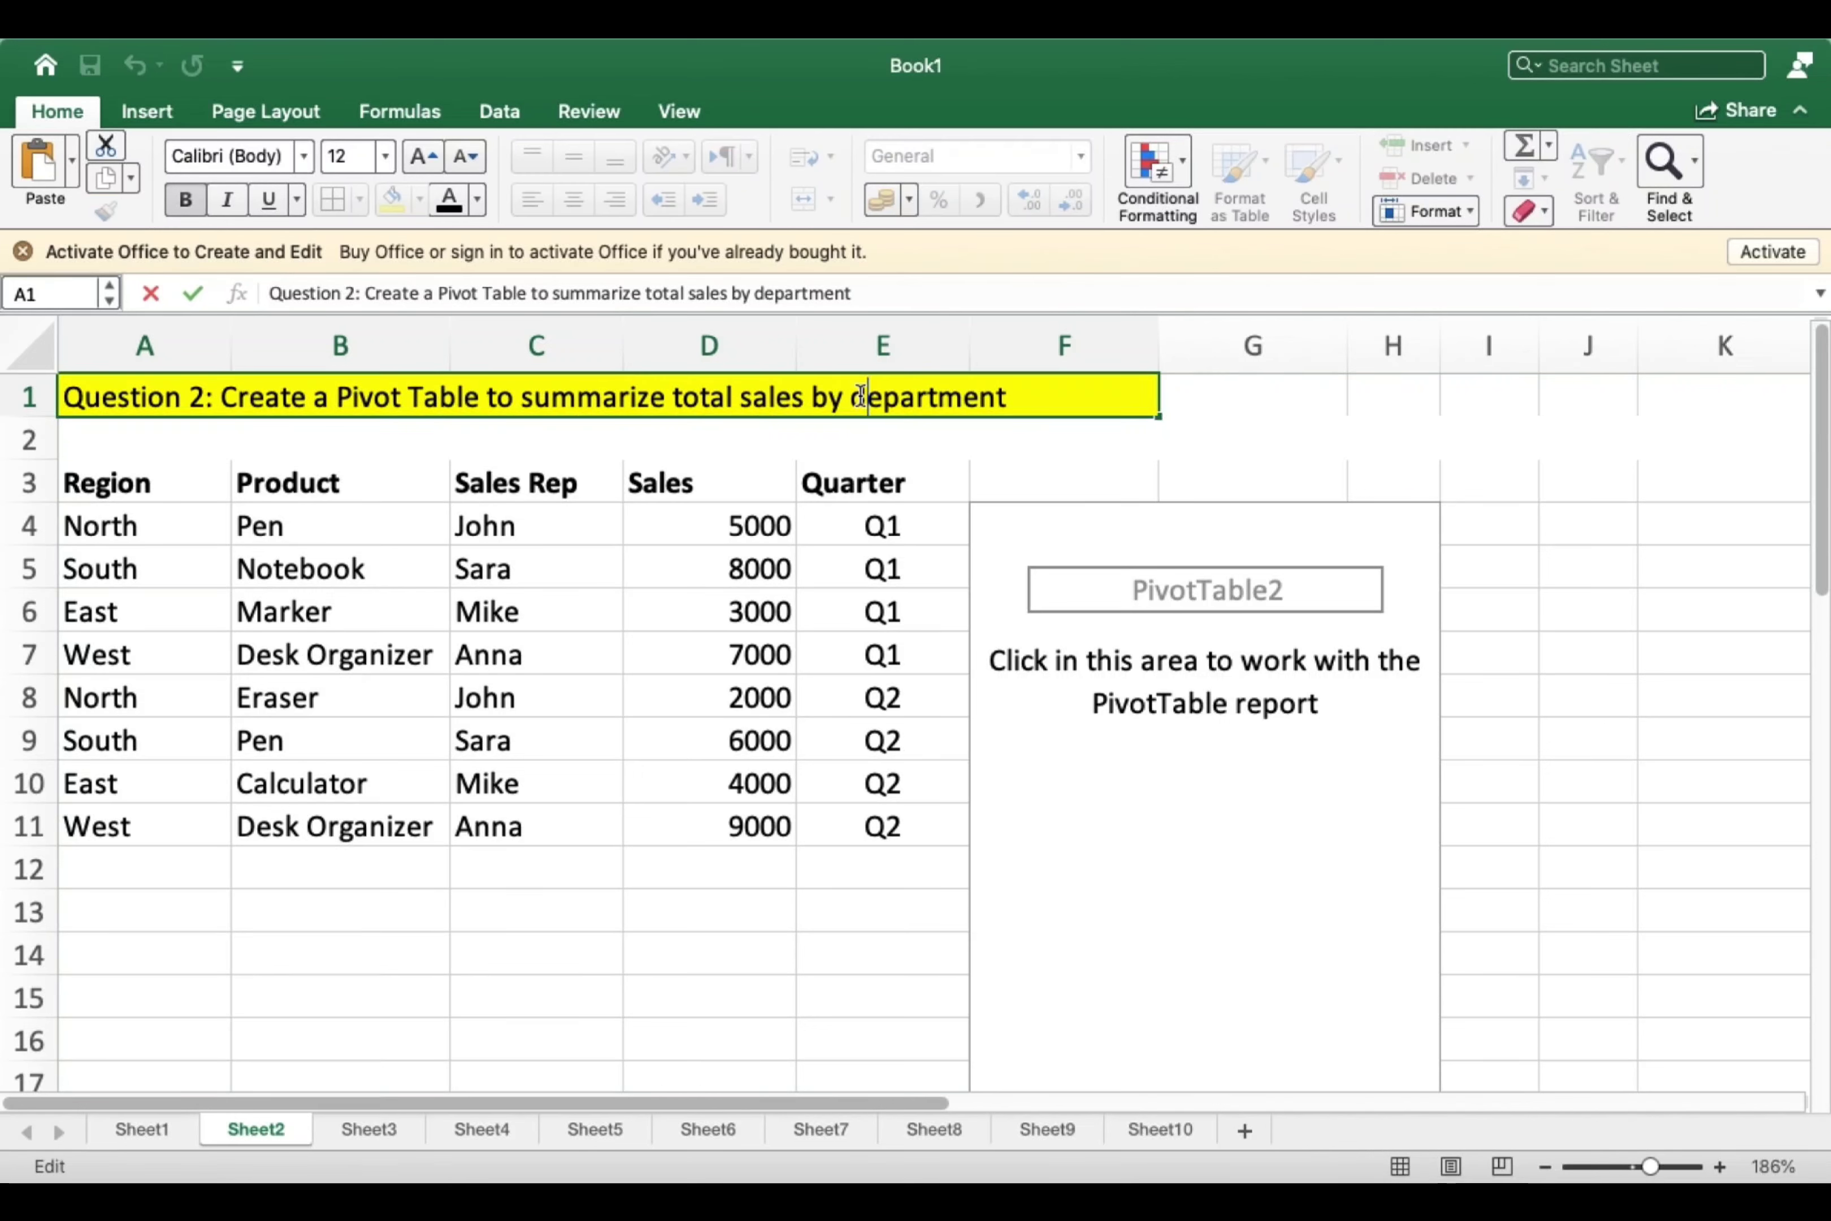
pyautogui.moveTo(855, 396); pyautogui.dragTo(1035, 400)
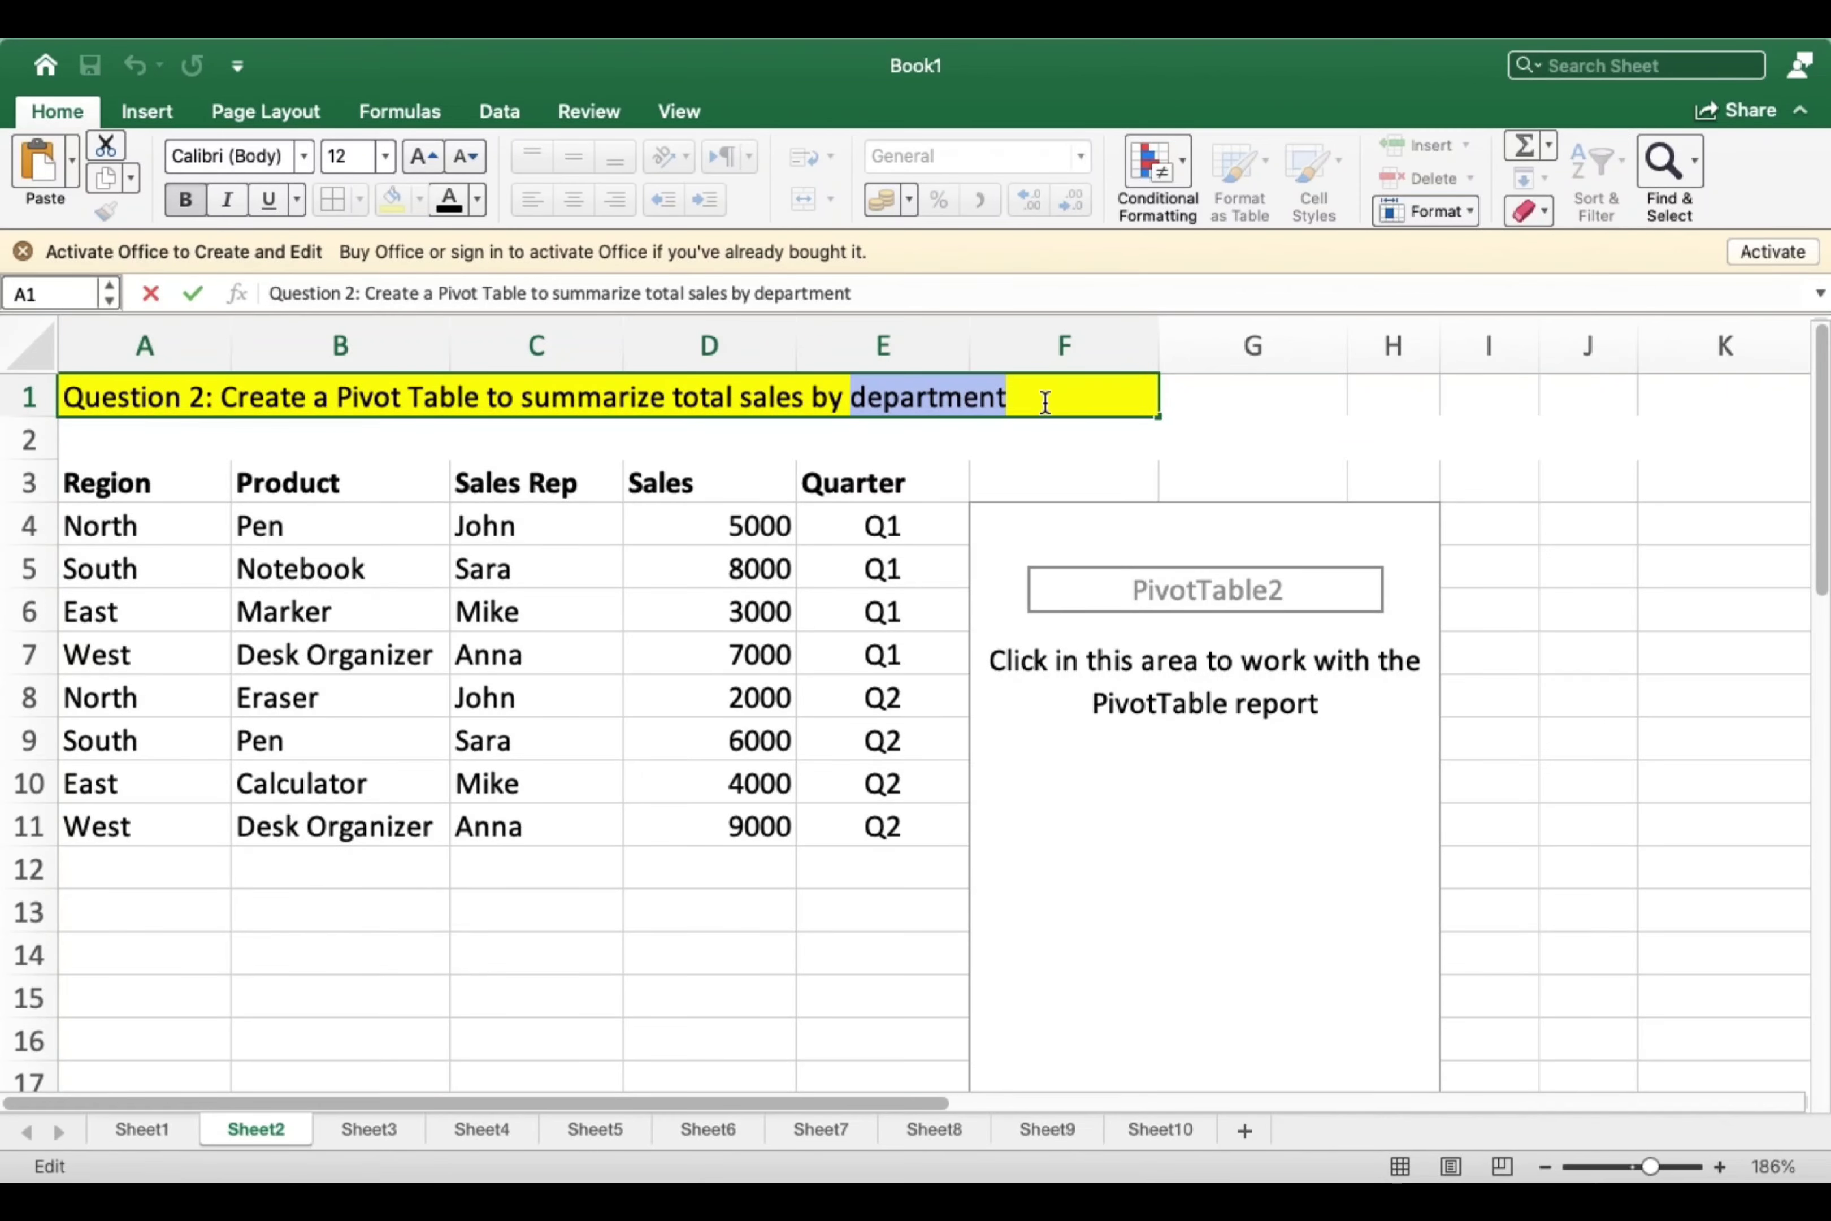
pyautogui.write('RE')
pyautogui.press('BackSpace')
pyautogui.press('BackSpace')
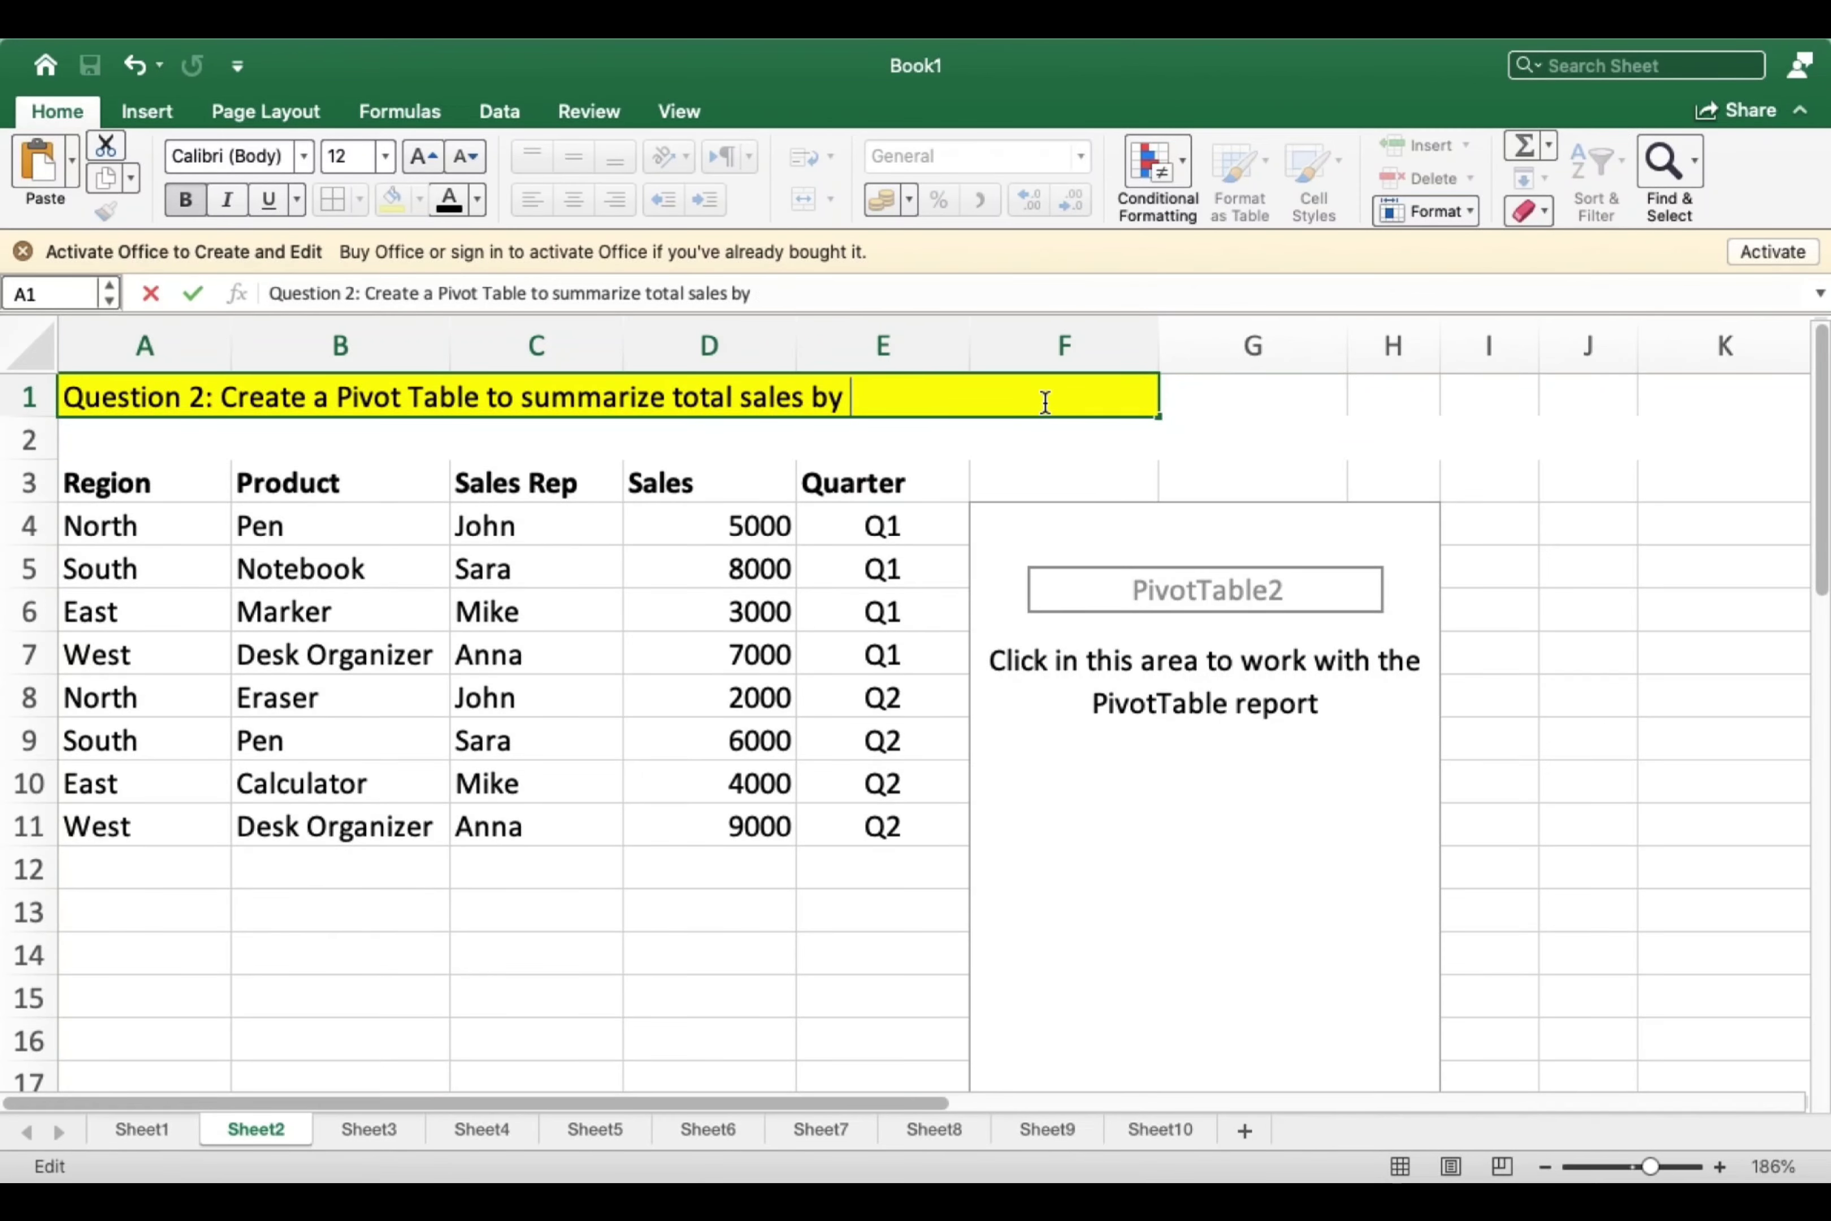
pyautogui.write('REGIN')
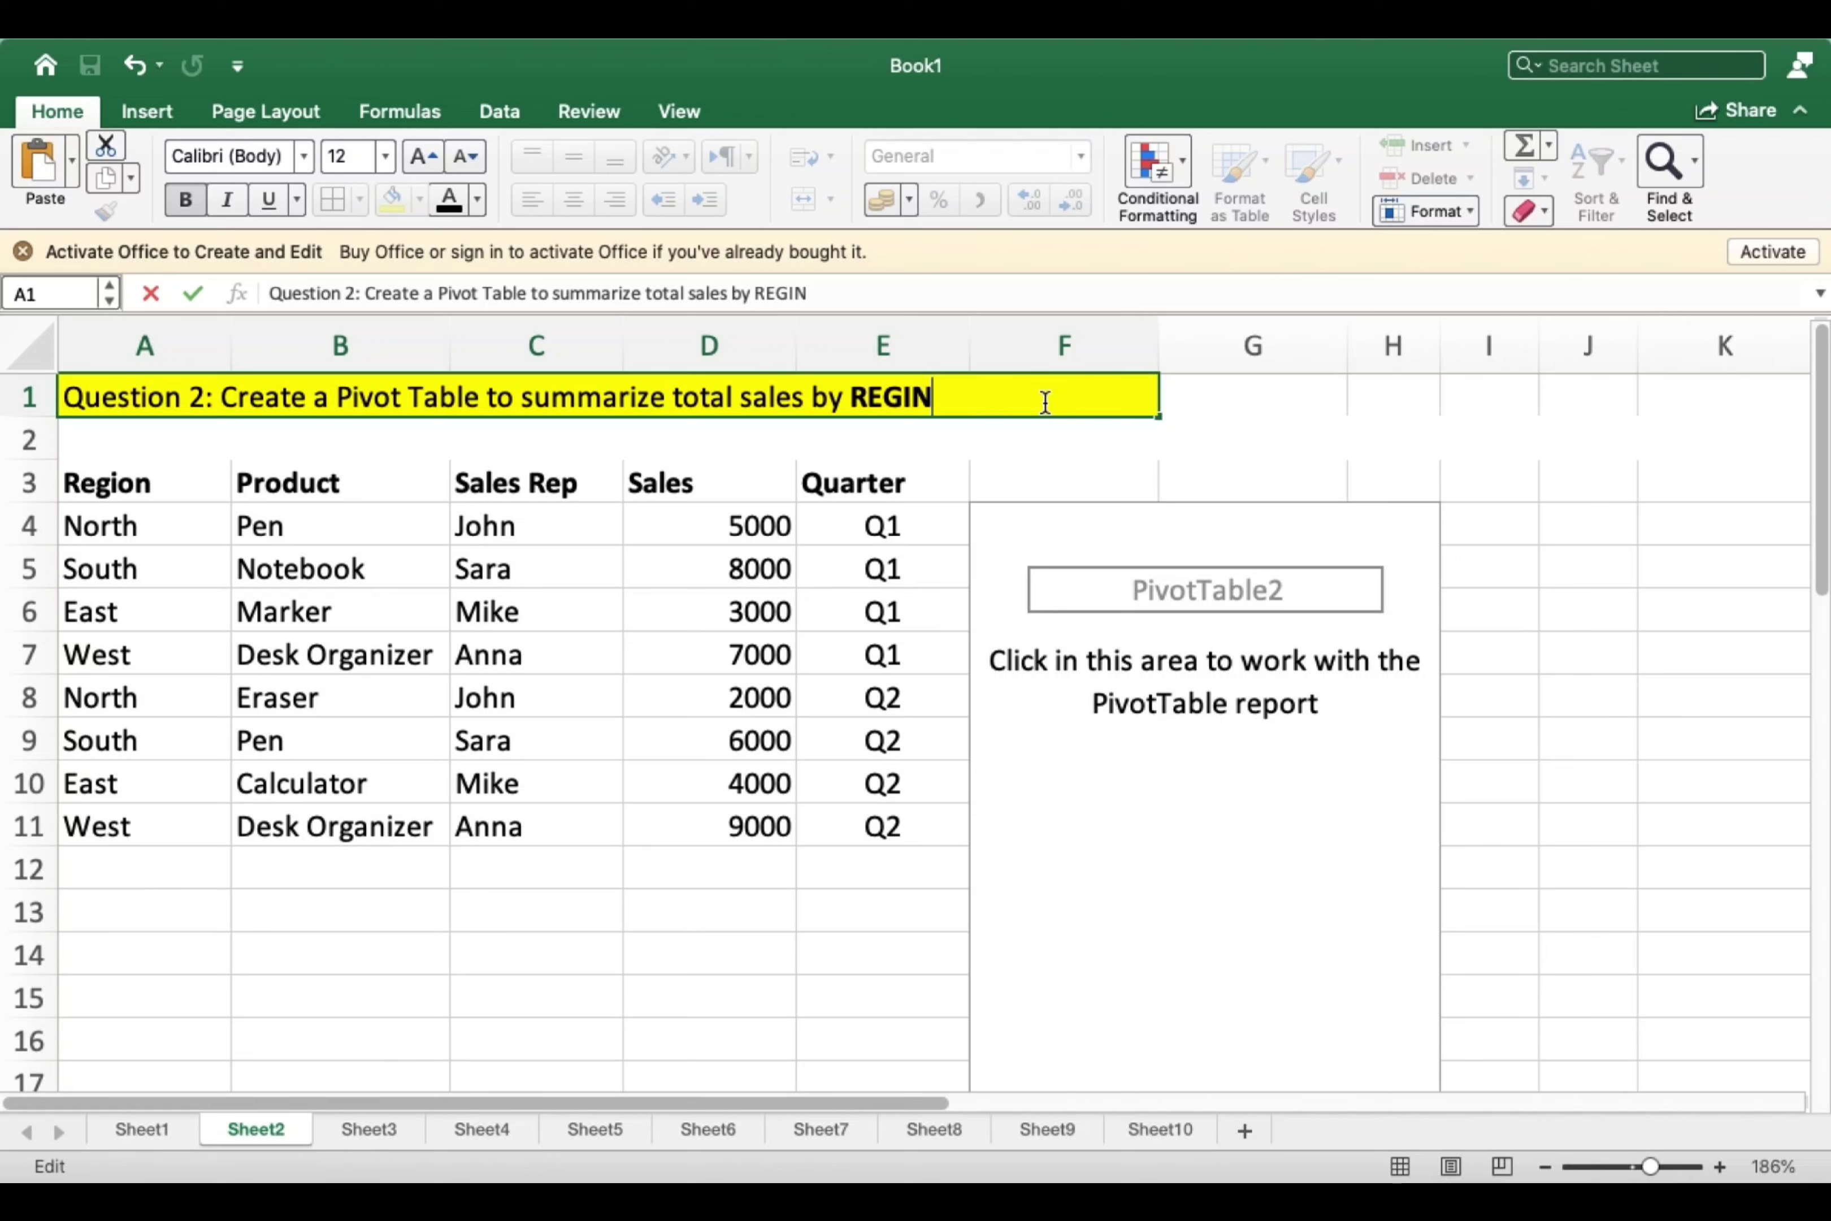
pyautogui.press('BackSpace')
pyautogui.press('BackSpace')
pyautogui.press('BackSpace')
pyautogui.press('BackSpace')
pyautogui.press('BackSpace')
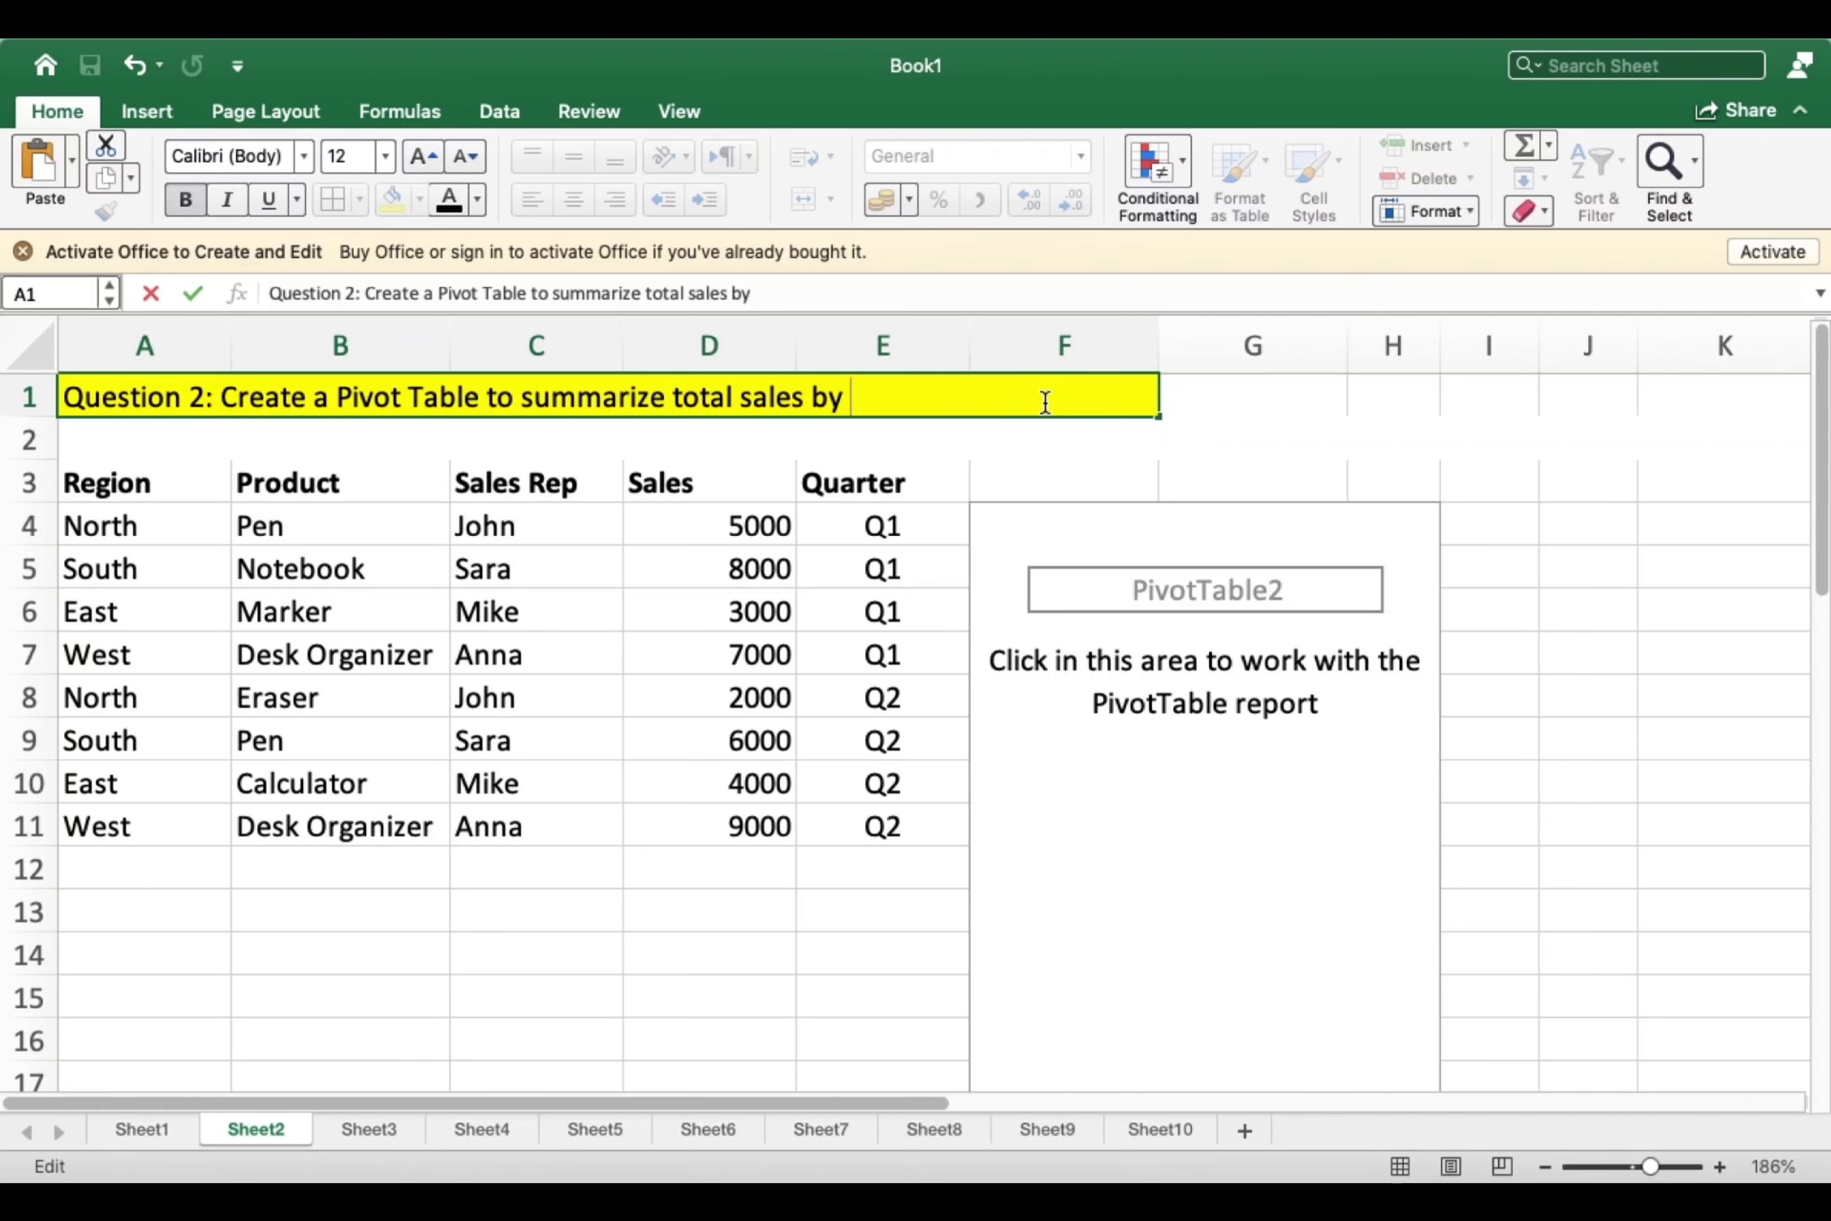
pyautogui.write('Re')
pyautogui.write('gion')
pyautogui.press('BackSpace')
pyautogui.write('on')
pyautogui.press('Tab')
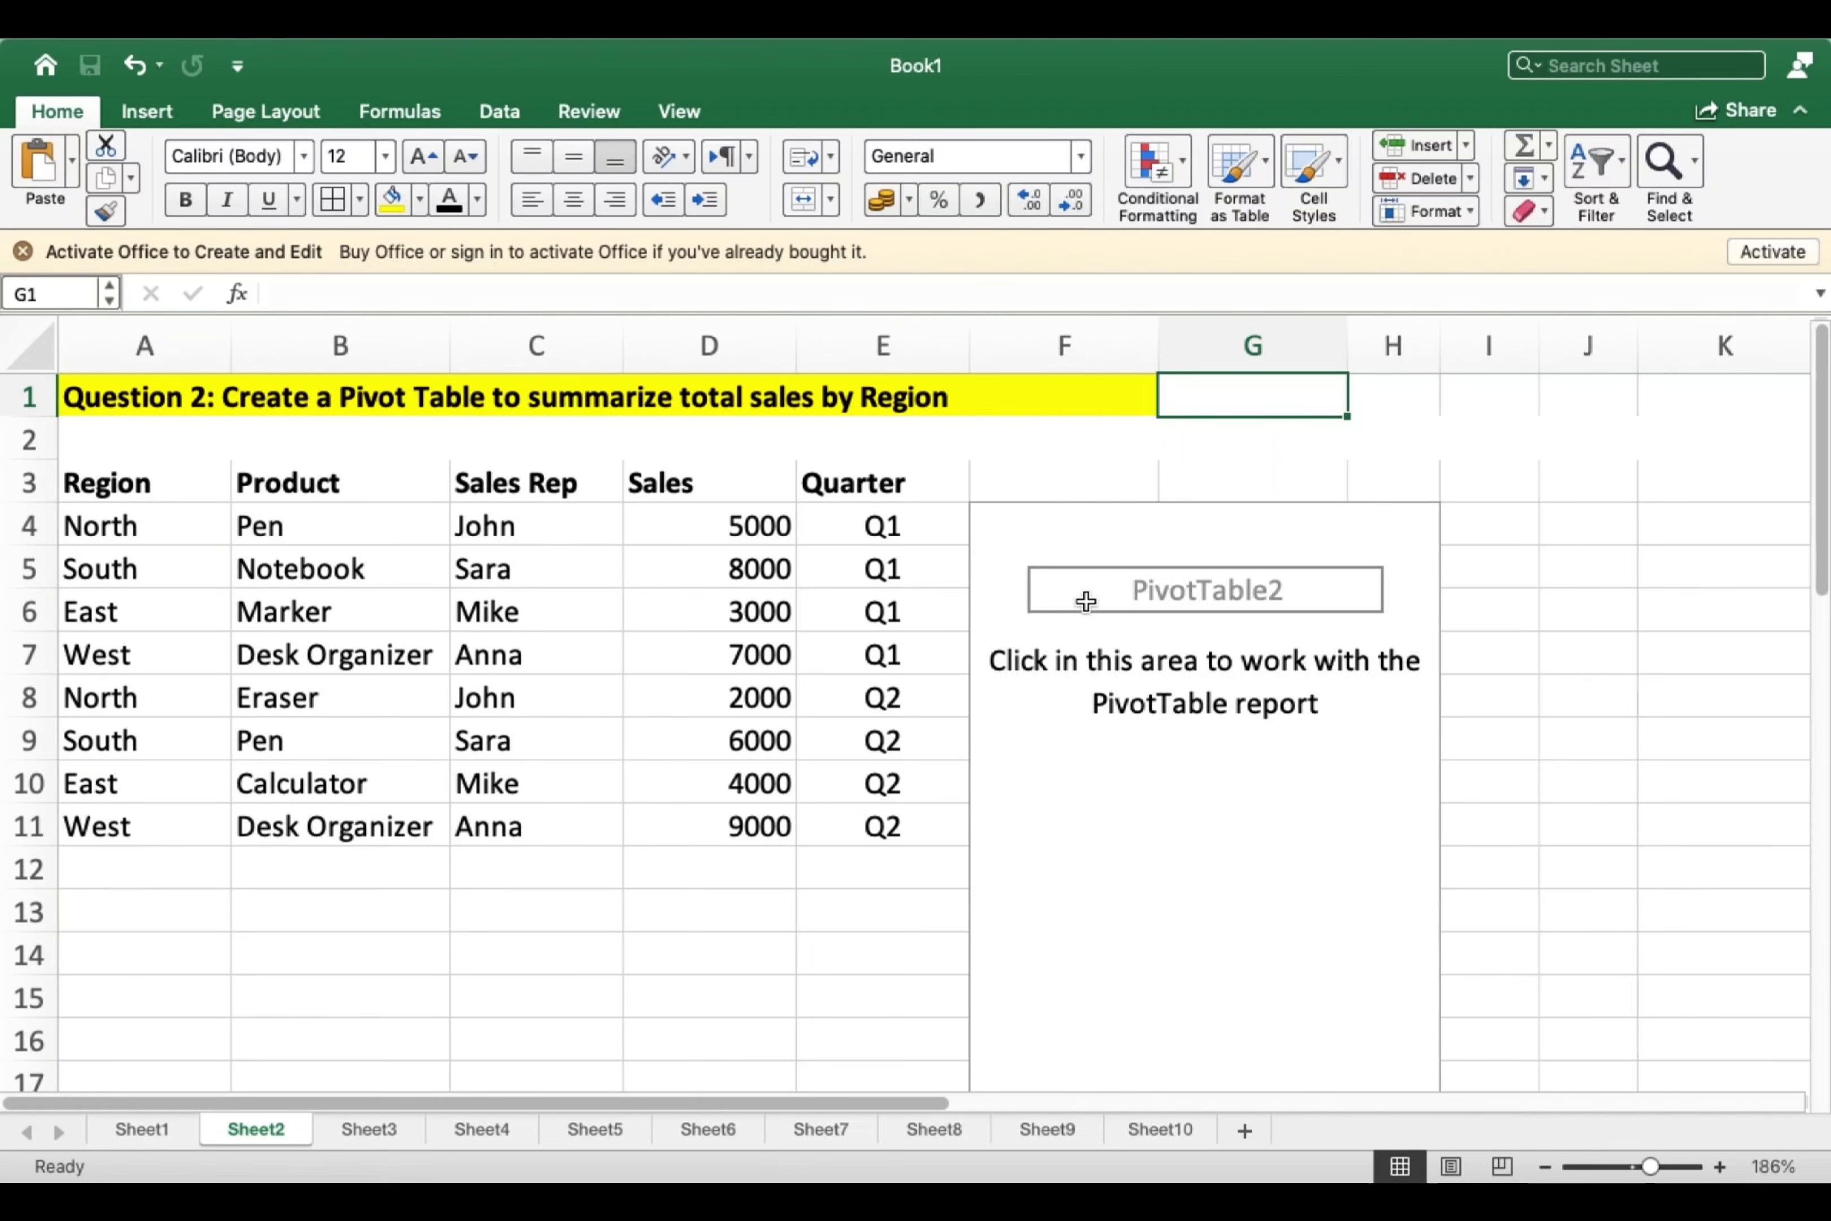
# Build the PivotTable with Region in the Rows area and the sum of Sales in the Values area.
pyautogui.click(1086, 601)
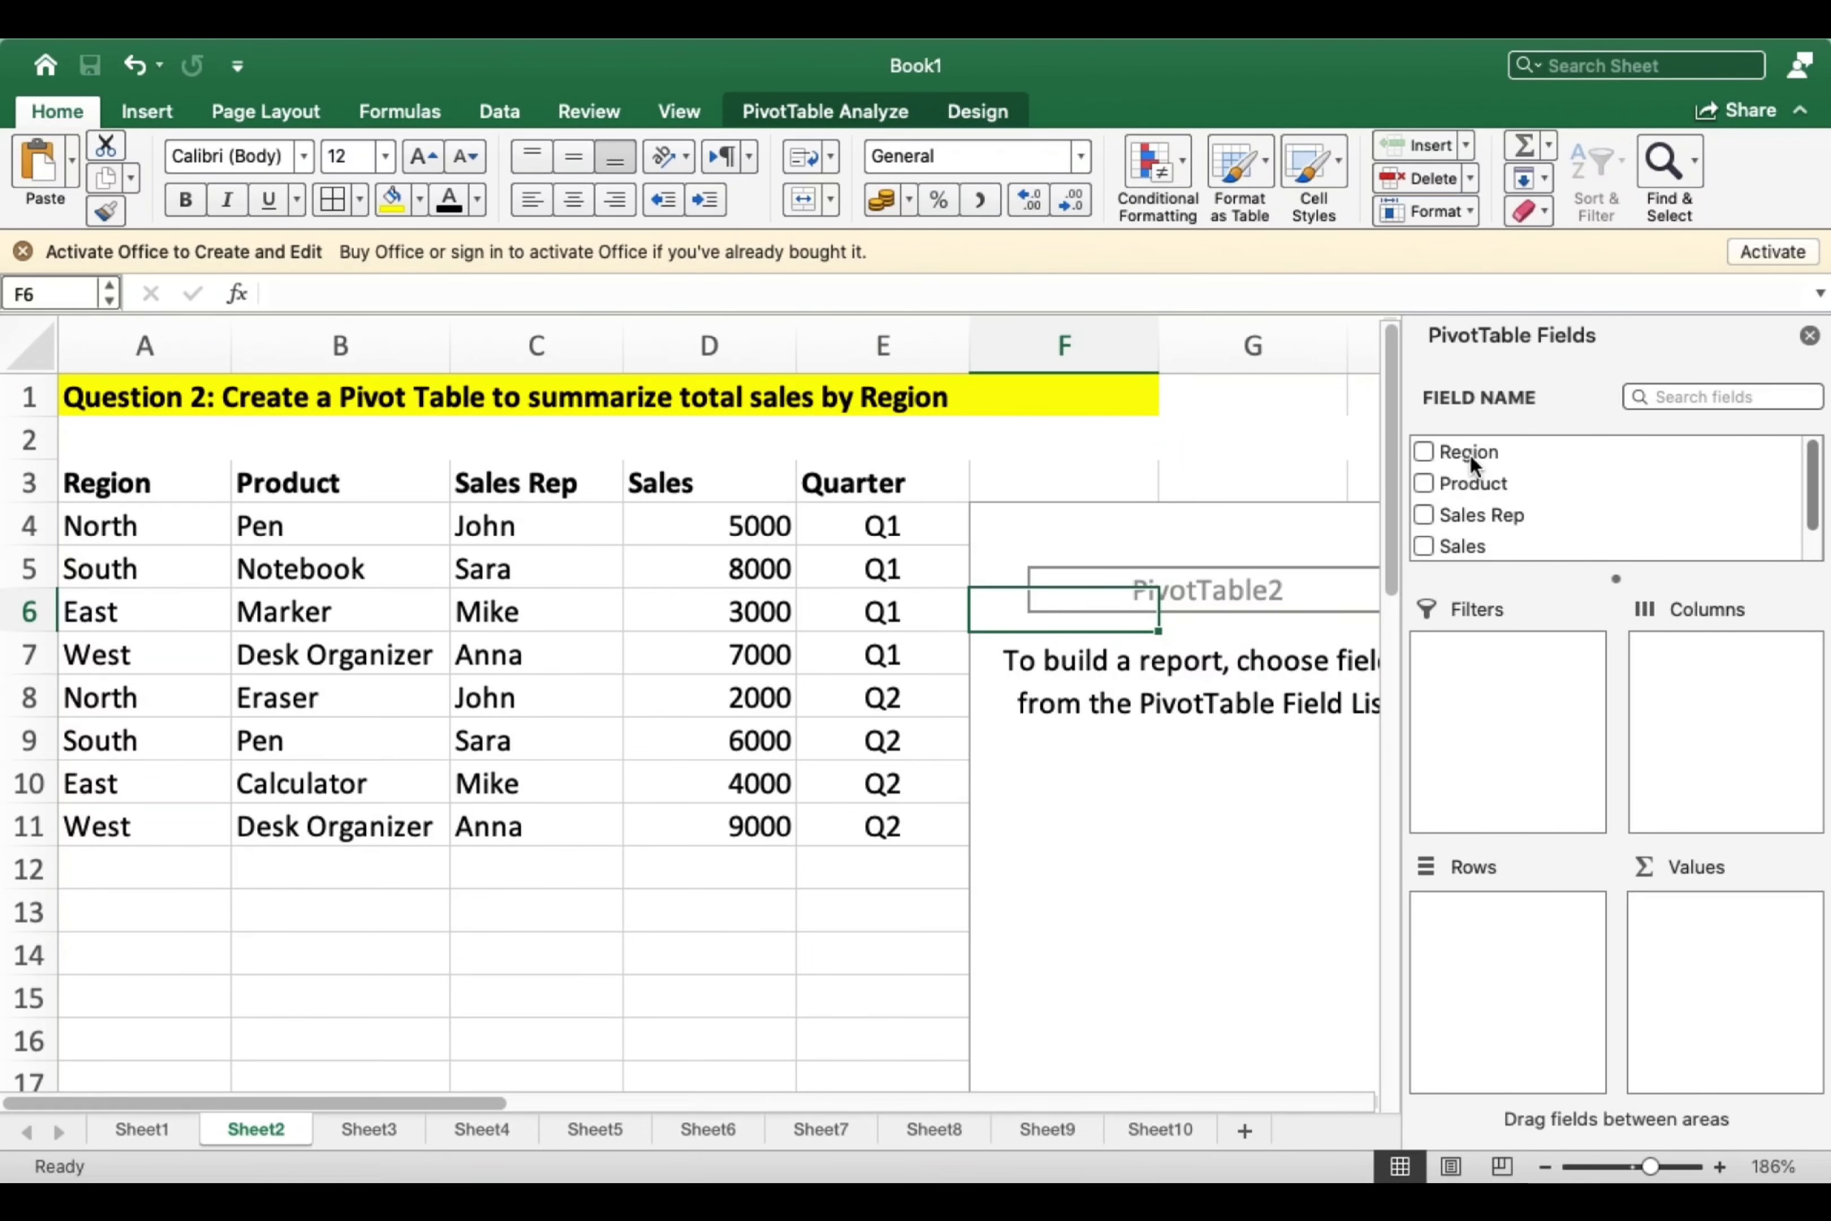
pyautogui.moveTo(1470, 449); pyautogui.dragTo(1507, 921)
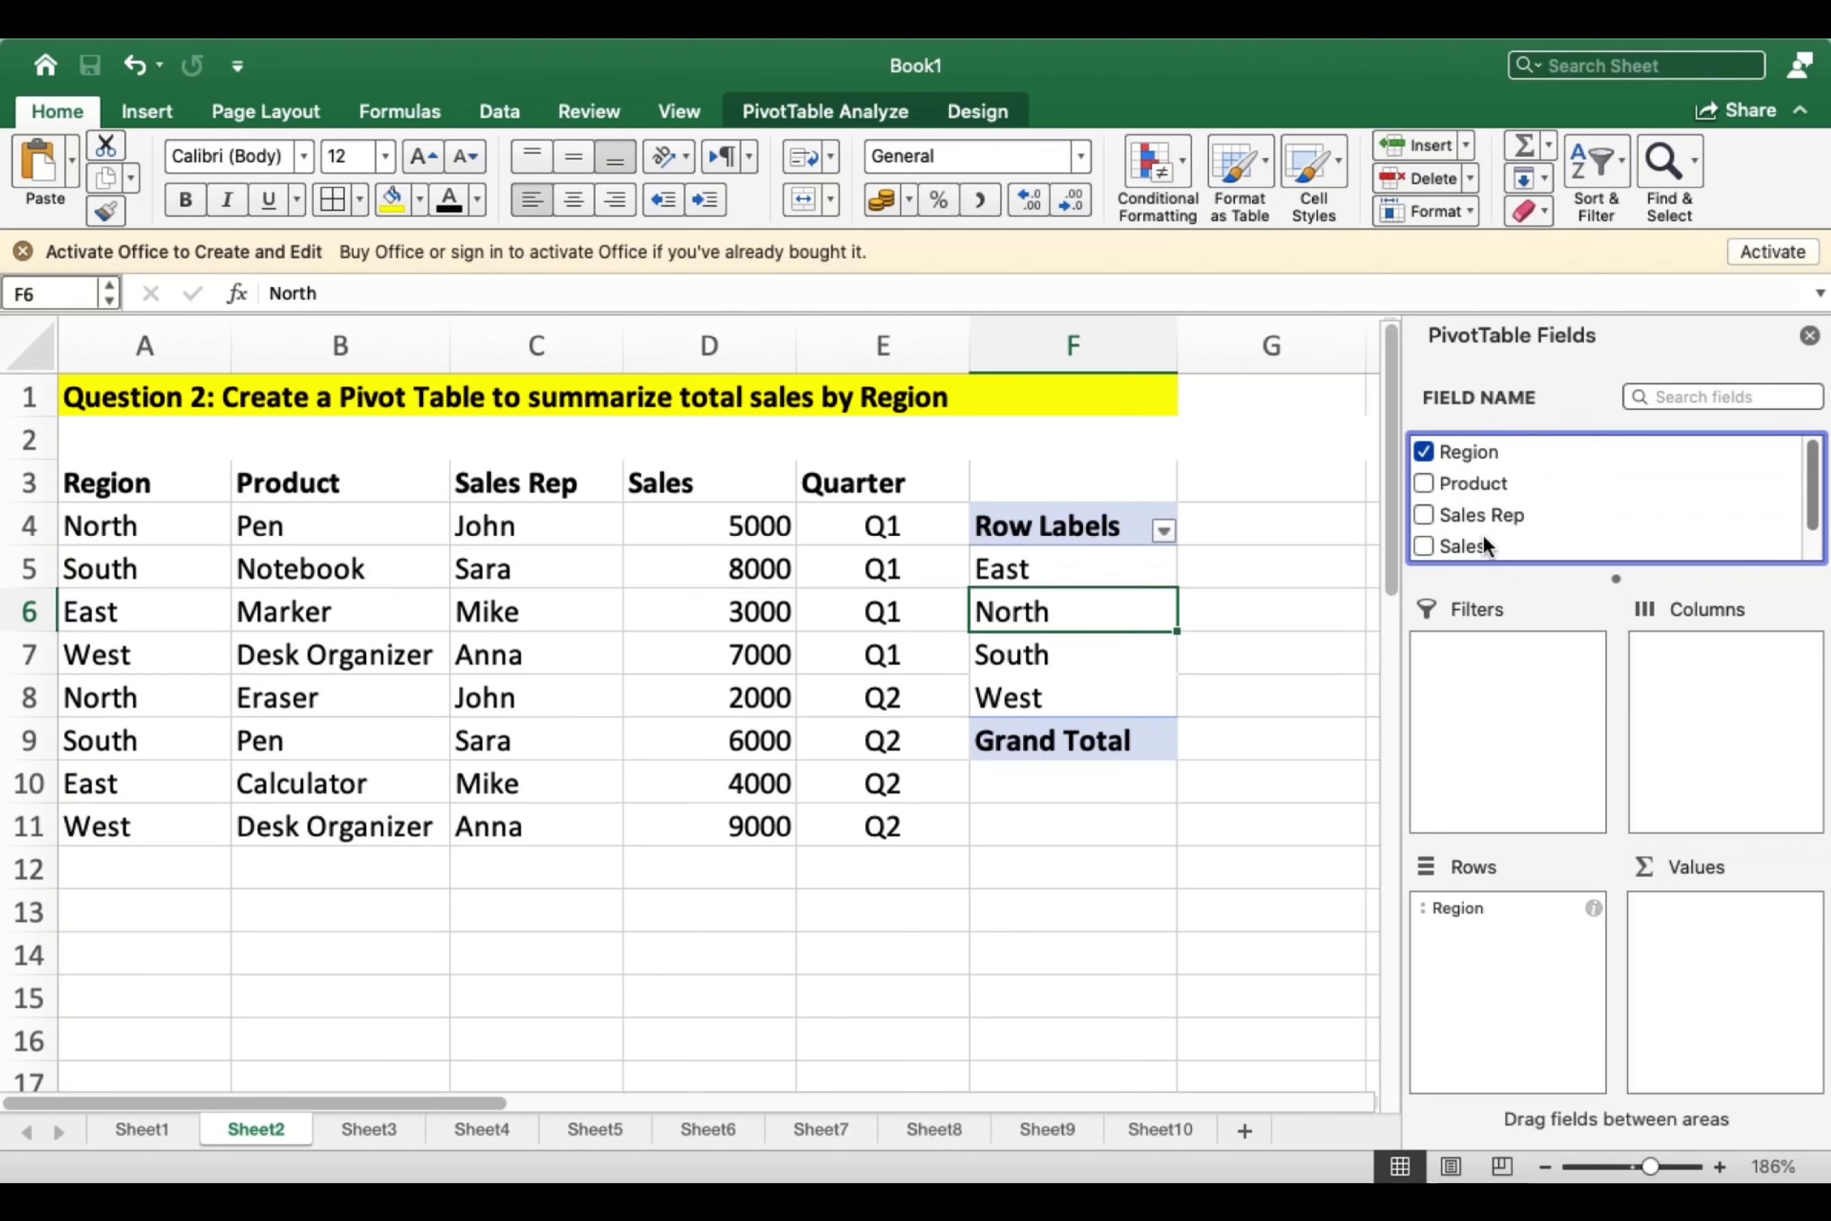
pyautogui.moveTo(1470, 540); pyautogui.dragTo(1565, 659)
pyautogui.moveTo(1727, 951); pyautogui.dragTo(1737, 928)
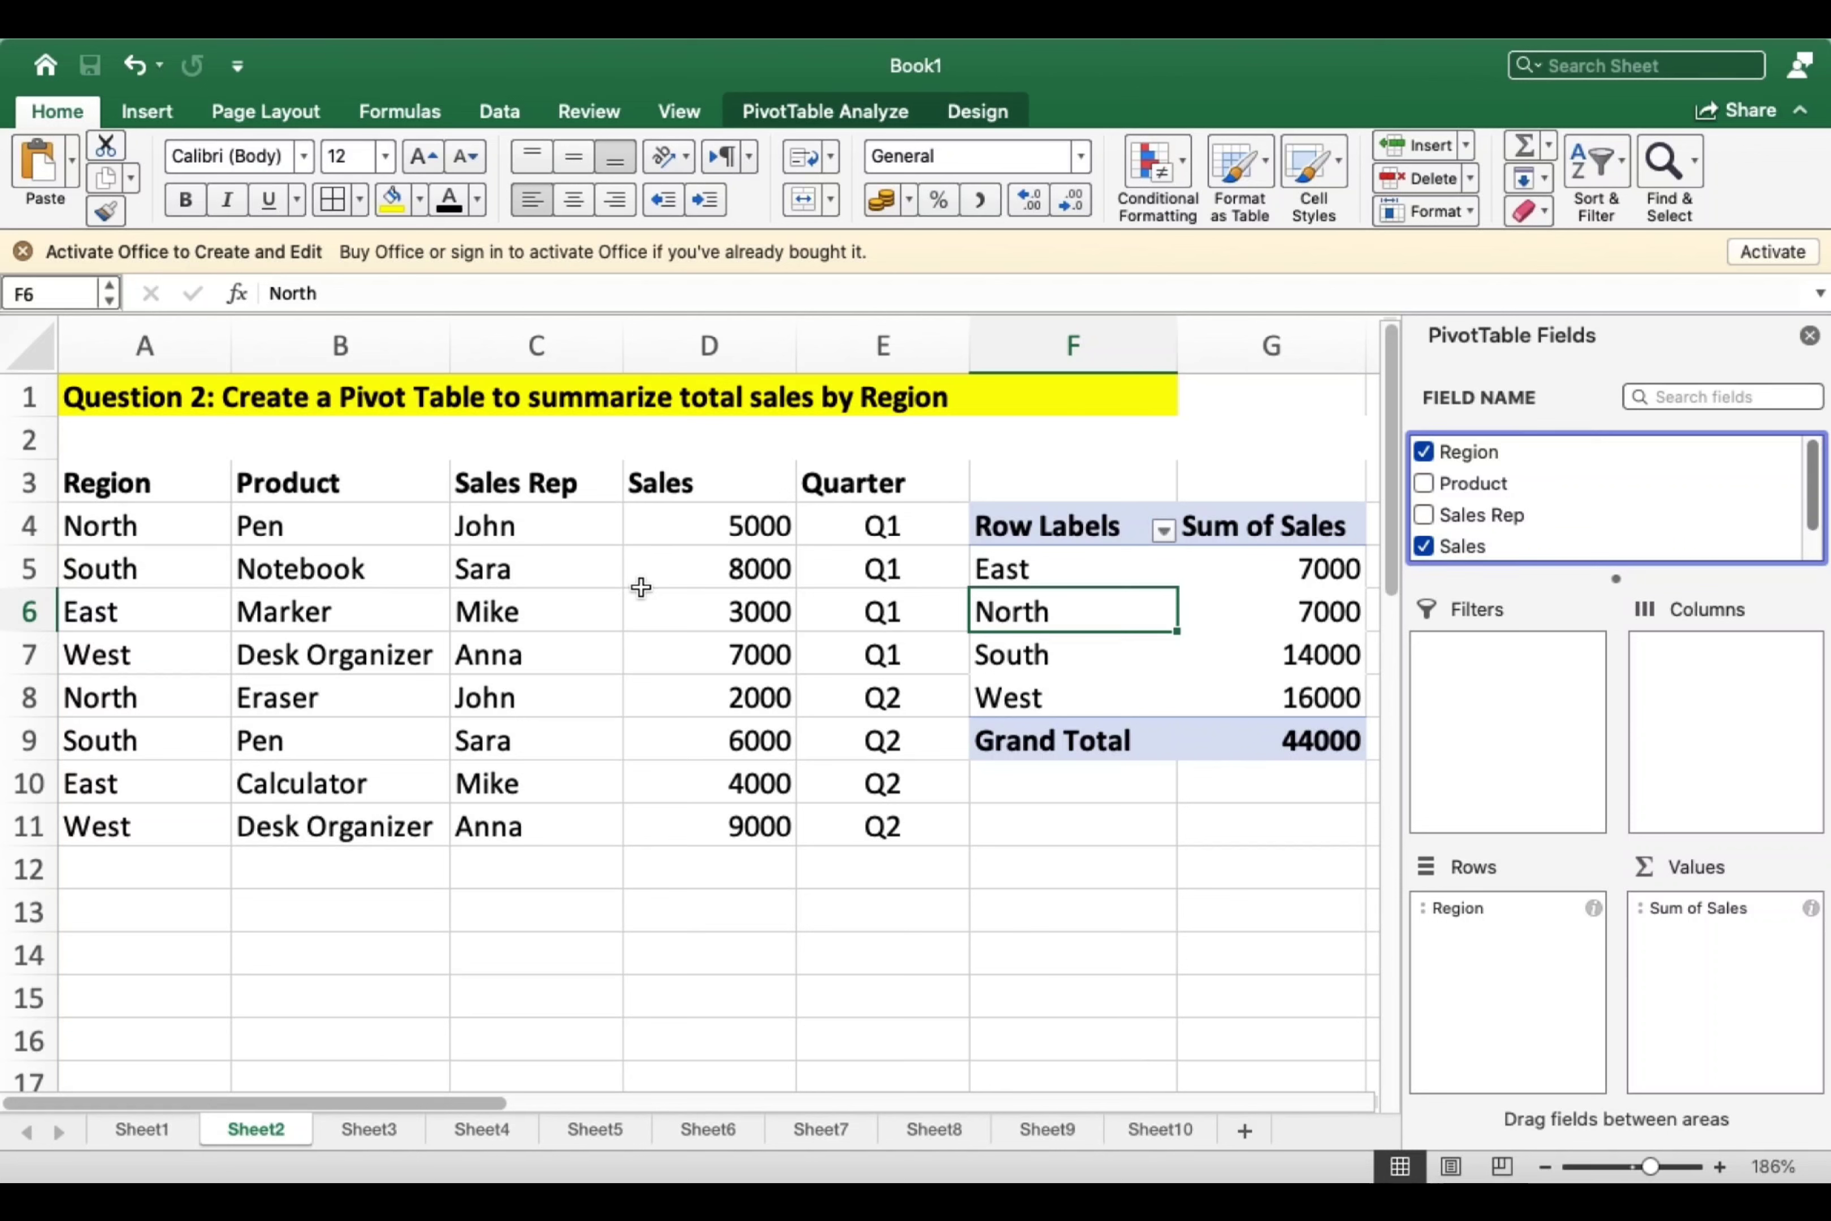
# Remove Region from the PivotTable's Rows area and put Product there instead.
pyautogui.scroll(-2, 1449, 518)
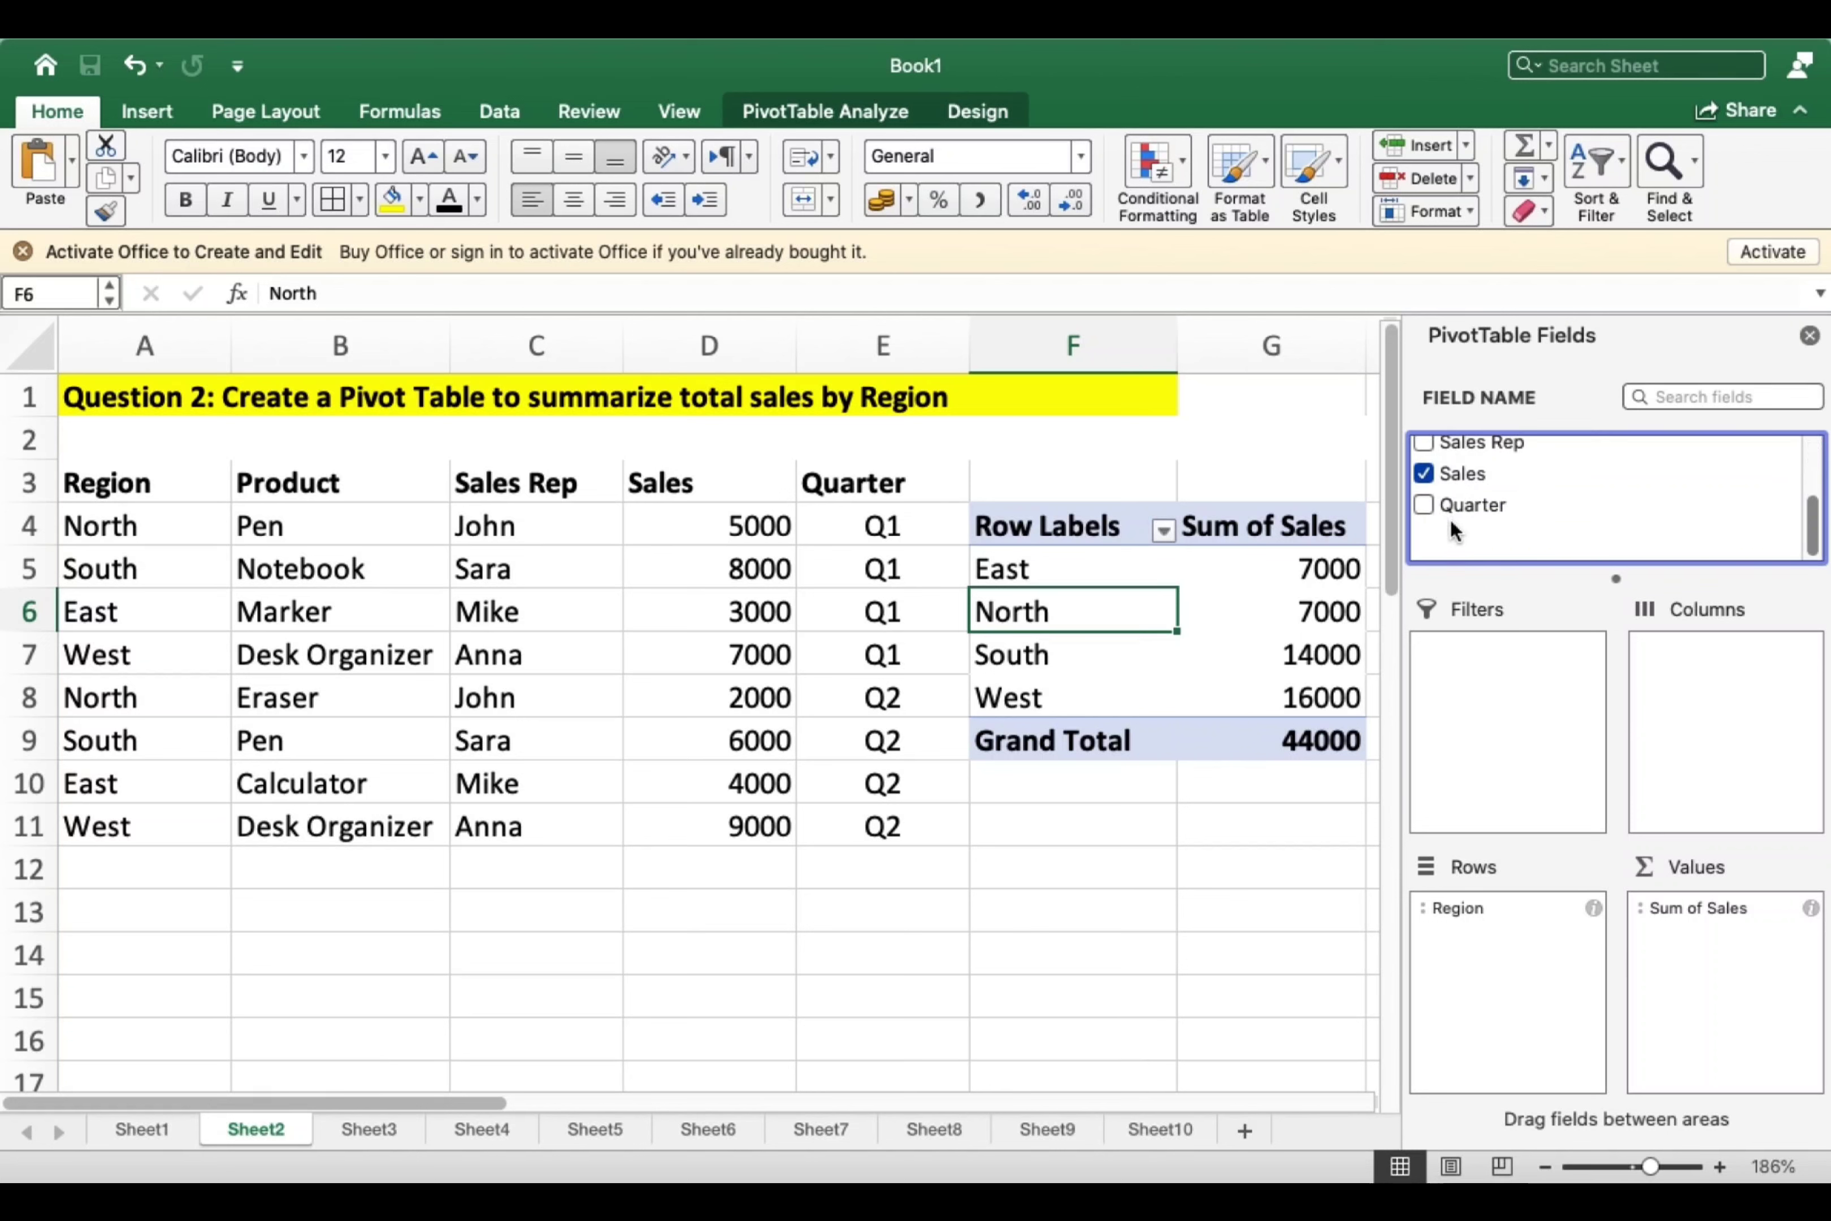
pyautogui.scroll(2, 1449, 518)
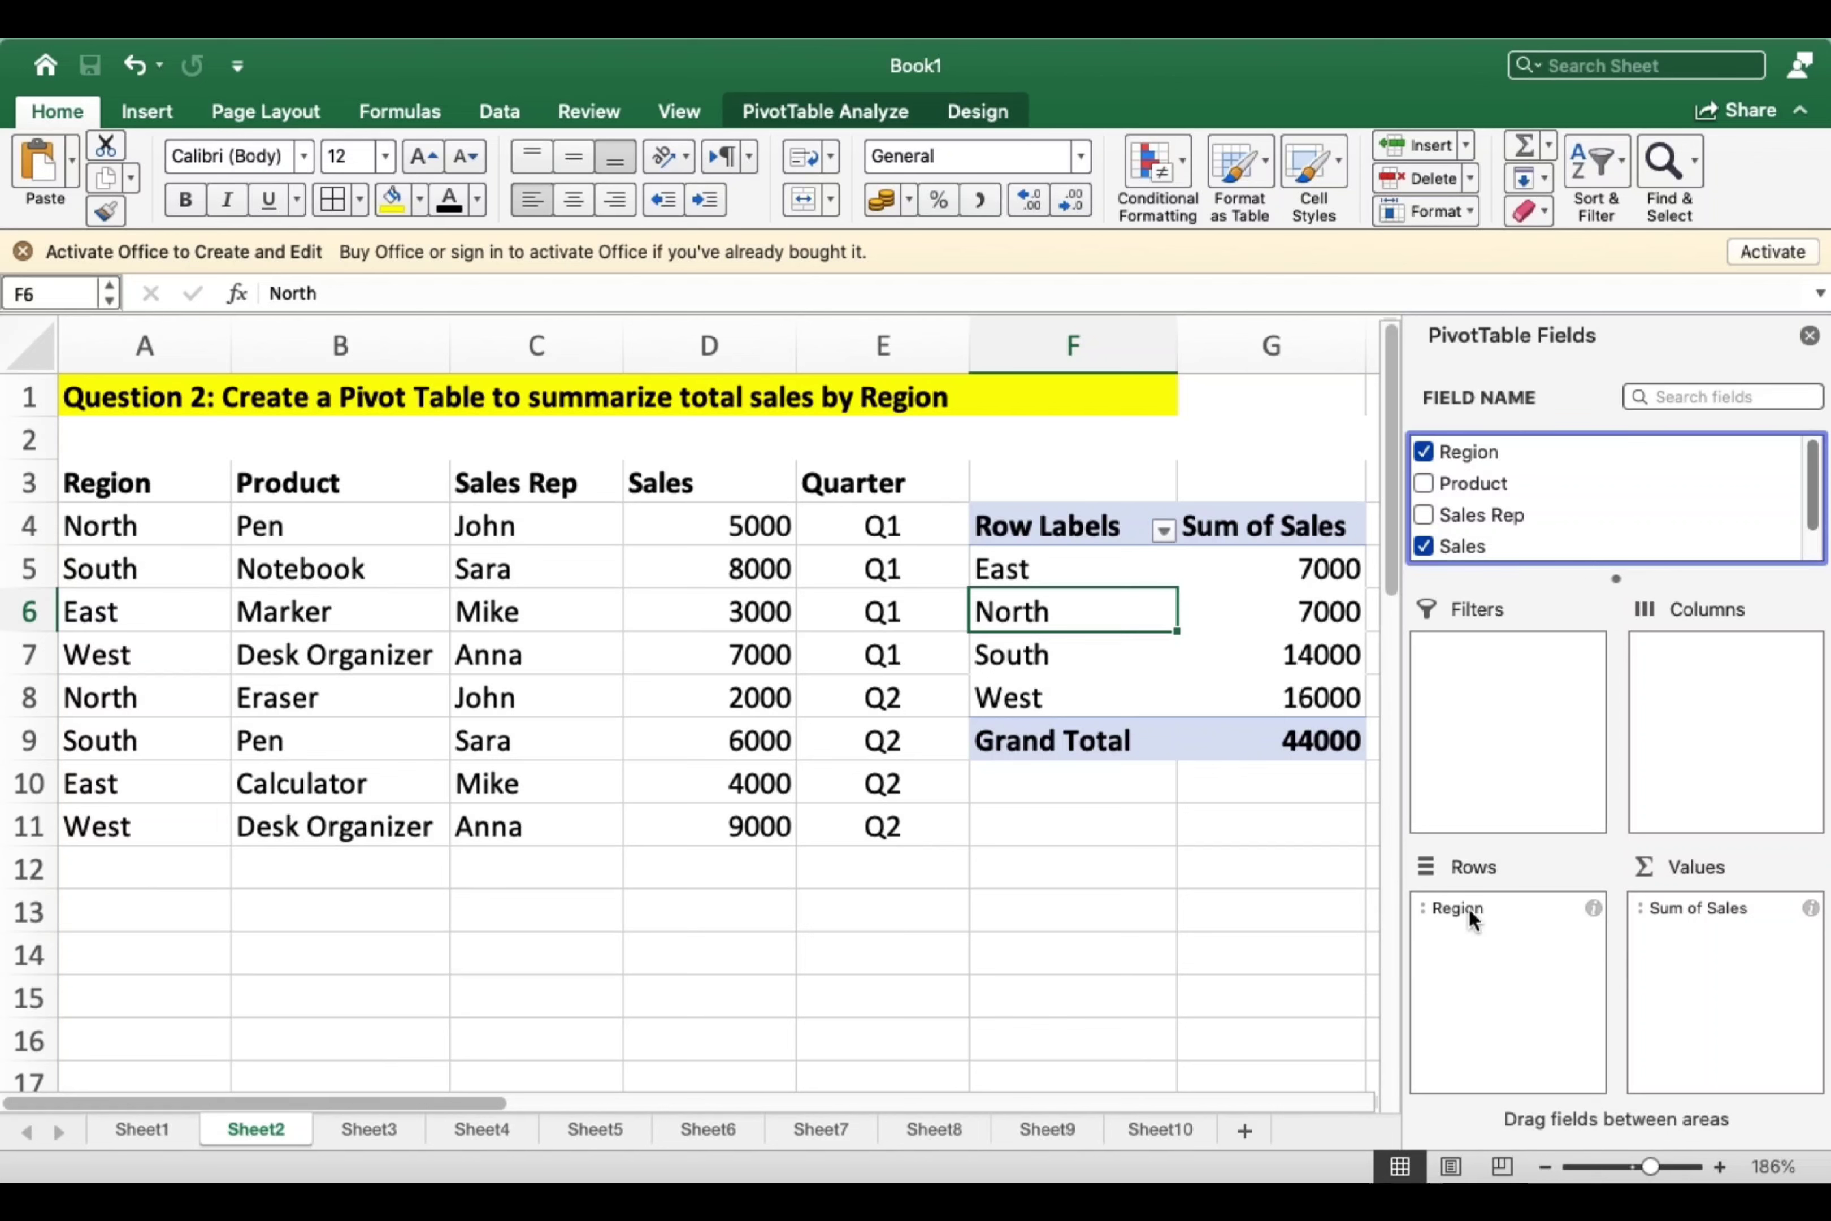
pyautogui.moveTo(1447, 903); pyautogui.dragTo(1484, 516)
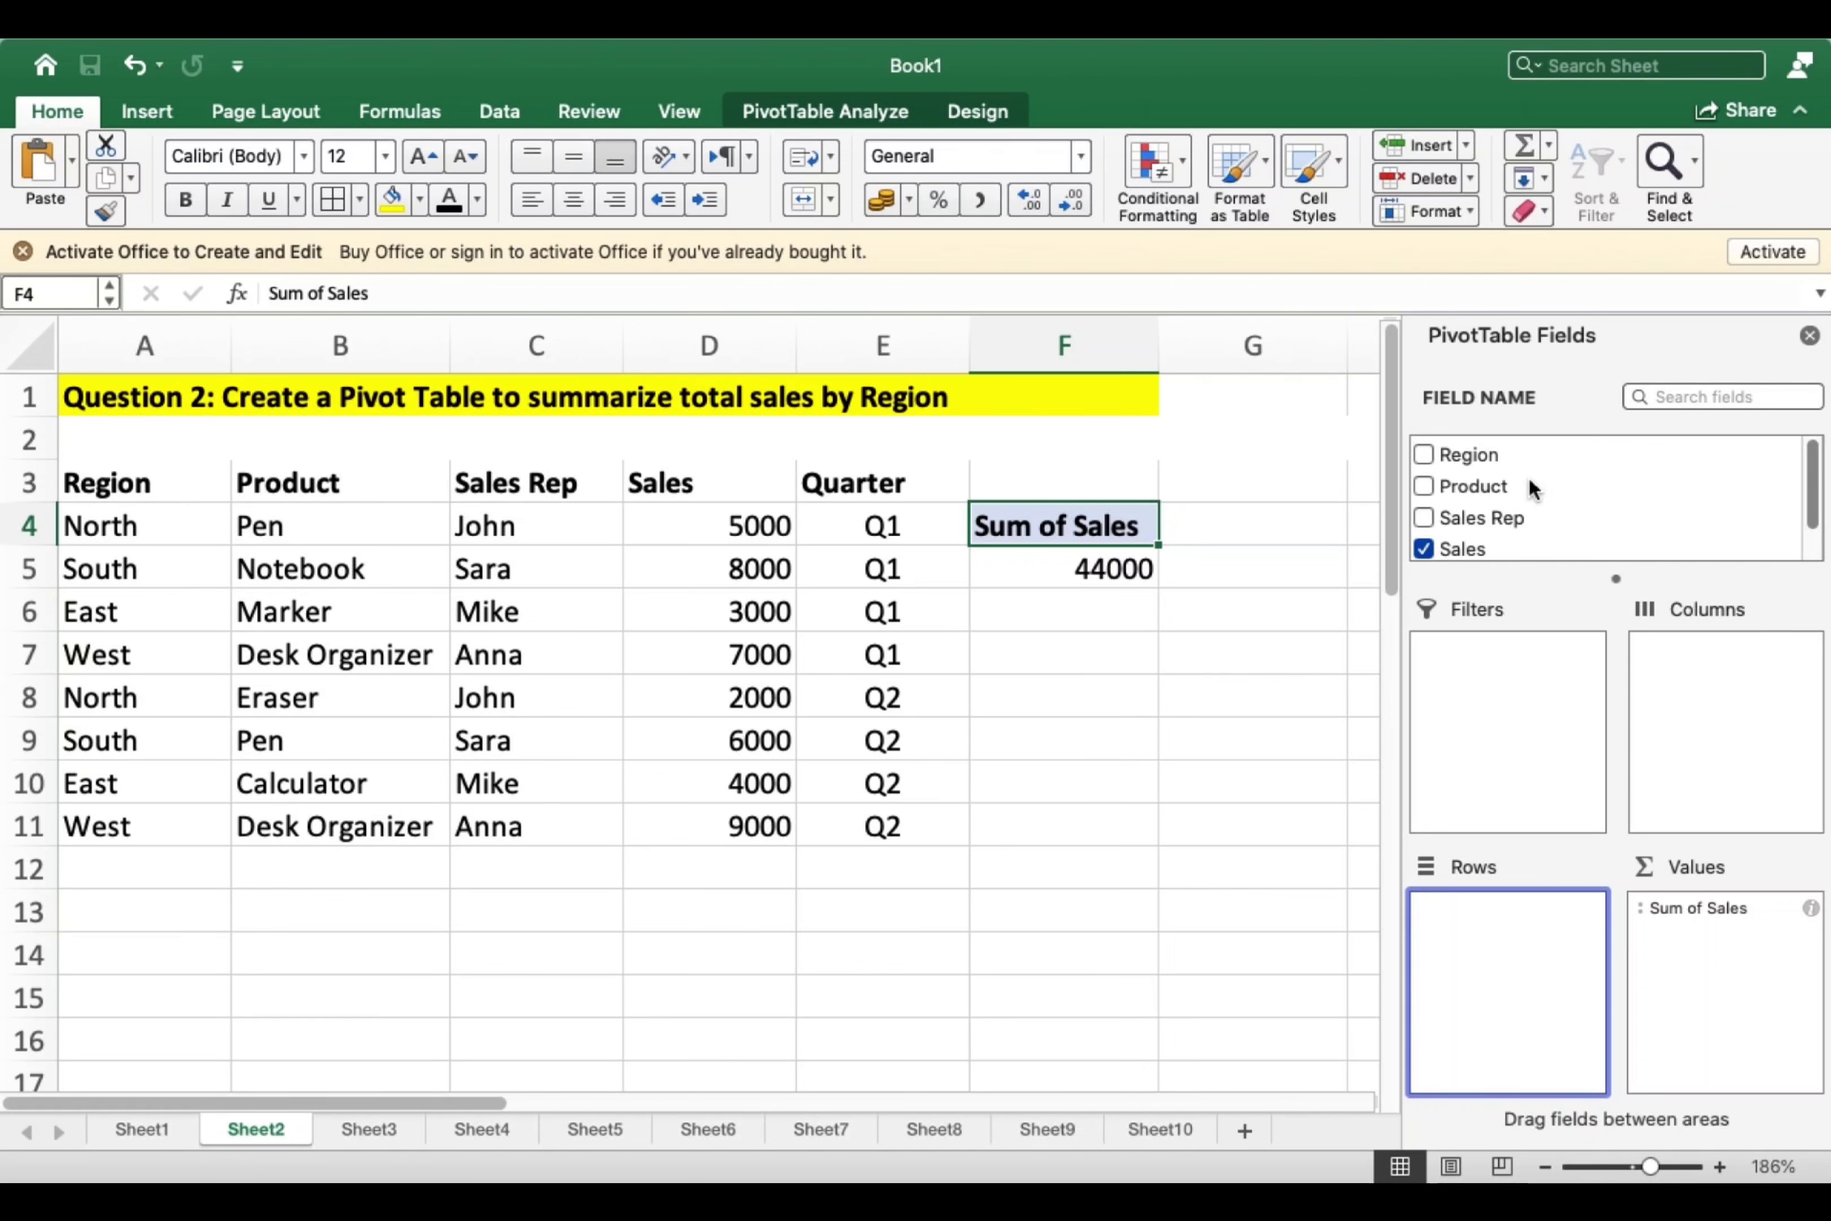
pyautogui.scroll(-1, 1528, 477)
pyautogui.moveTo(1456, 467); pyautogui.dragTo(1502, 908)
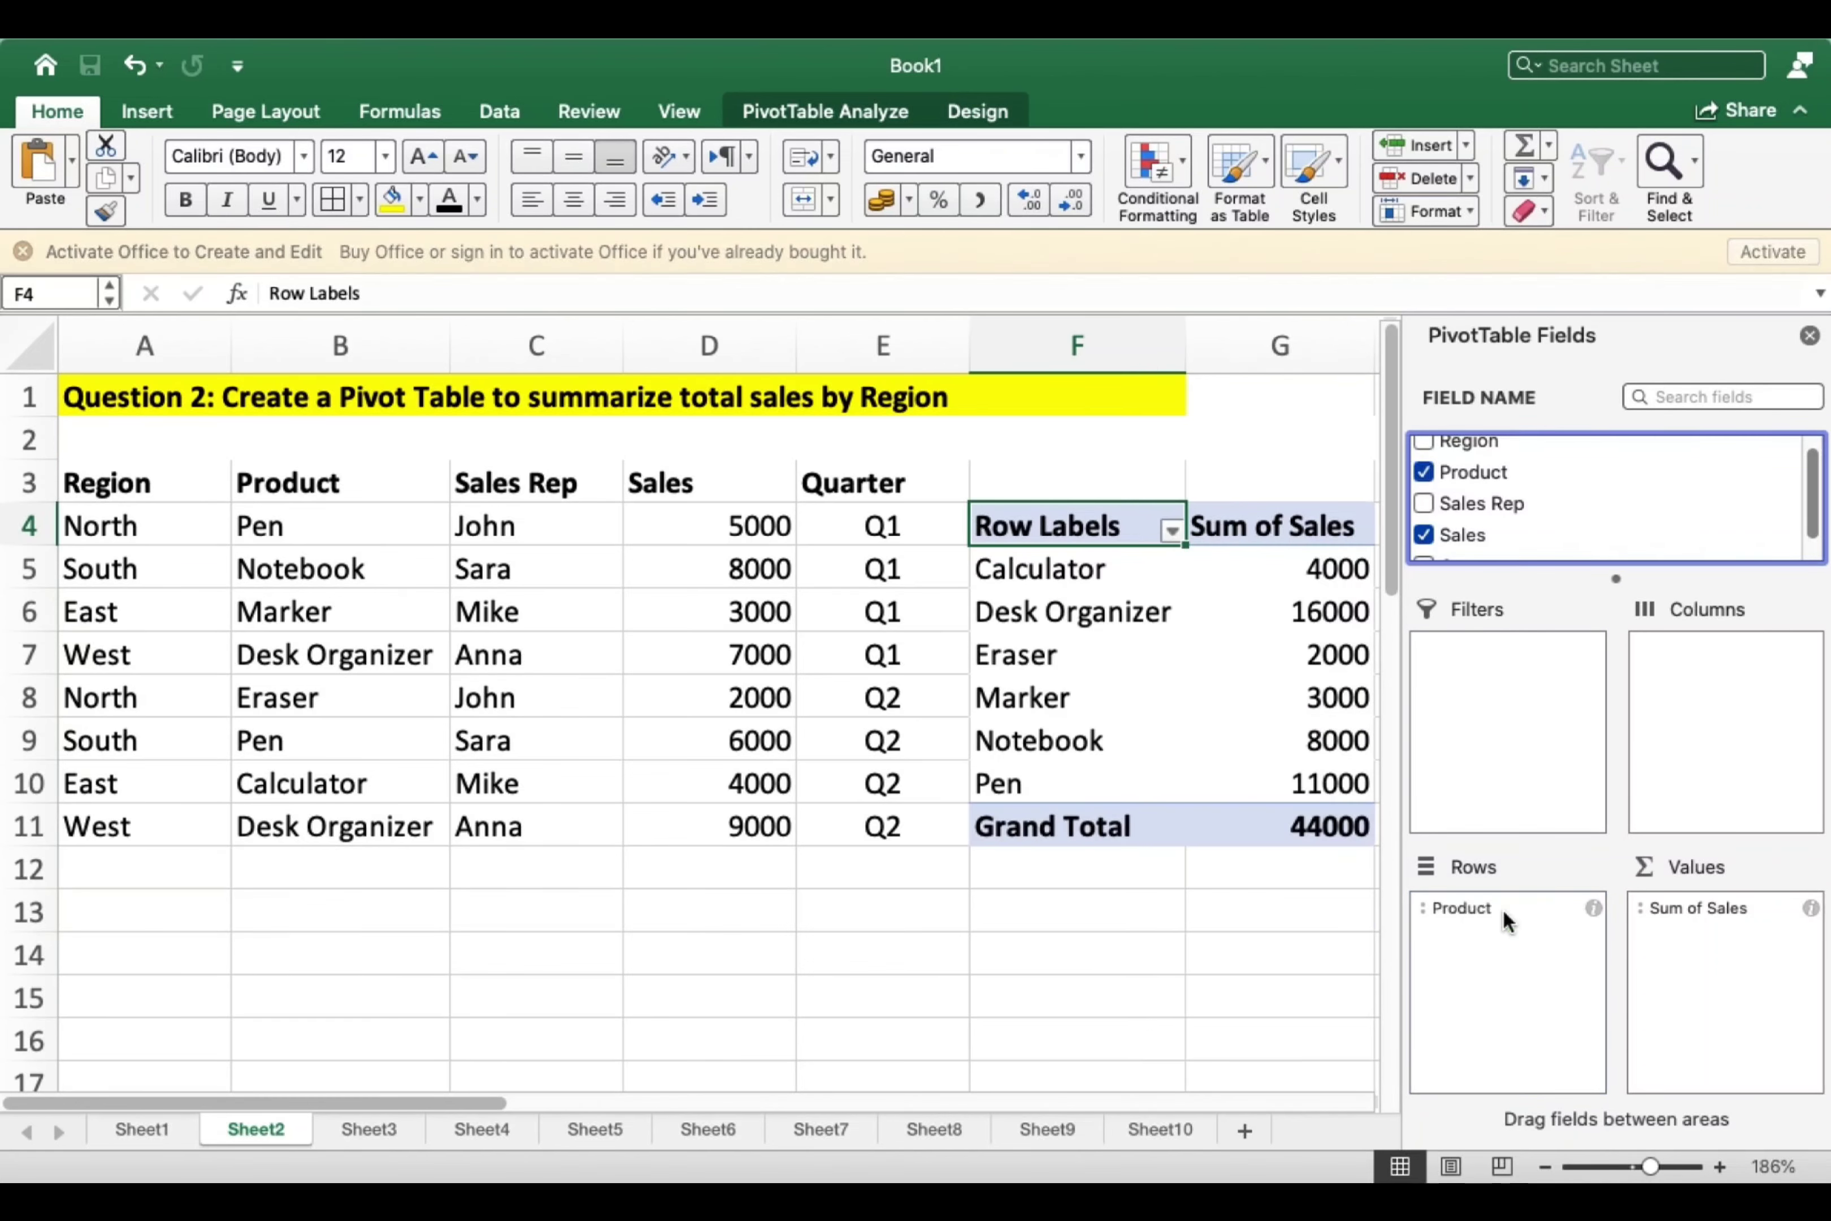
# Add Region to the PivotTable's Columns area, look over the product-by-region totals, and leave the PivotTable by selecting cell C14.
pyautogui.hscroll(1, 1067, 614)
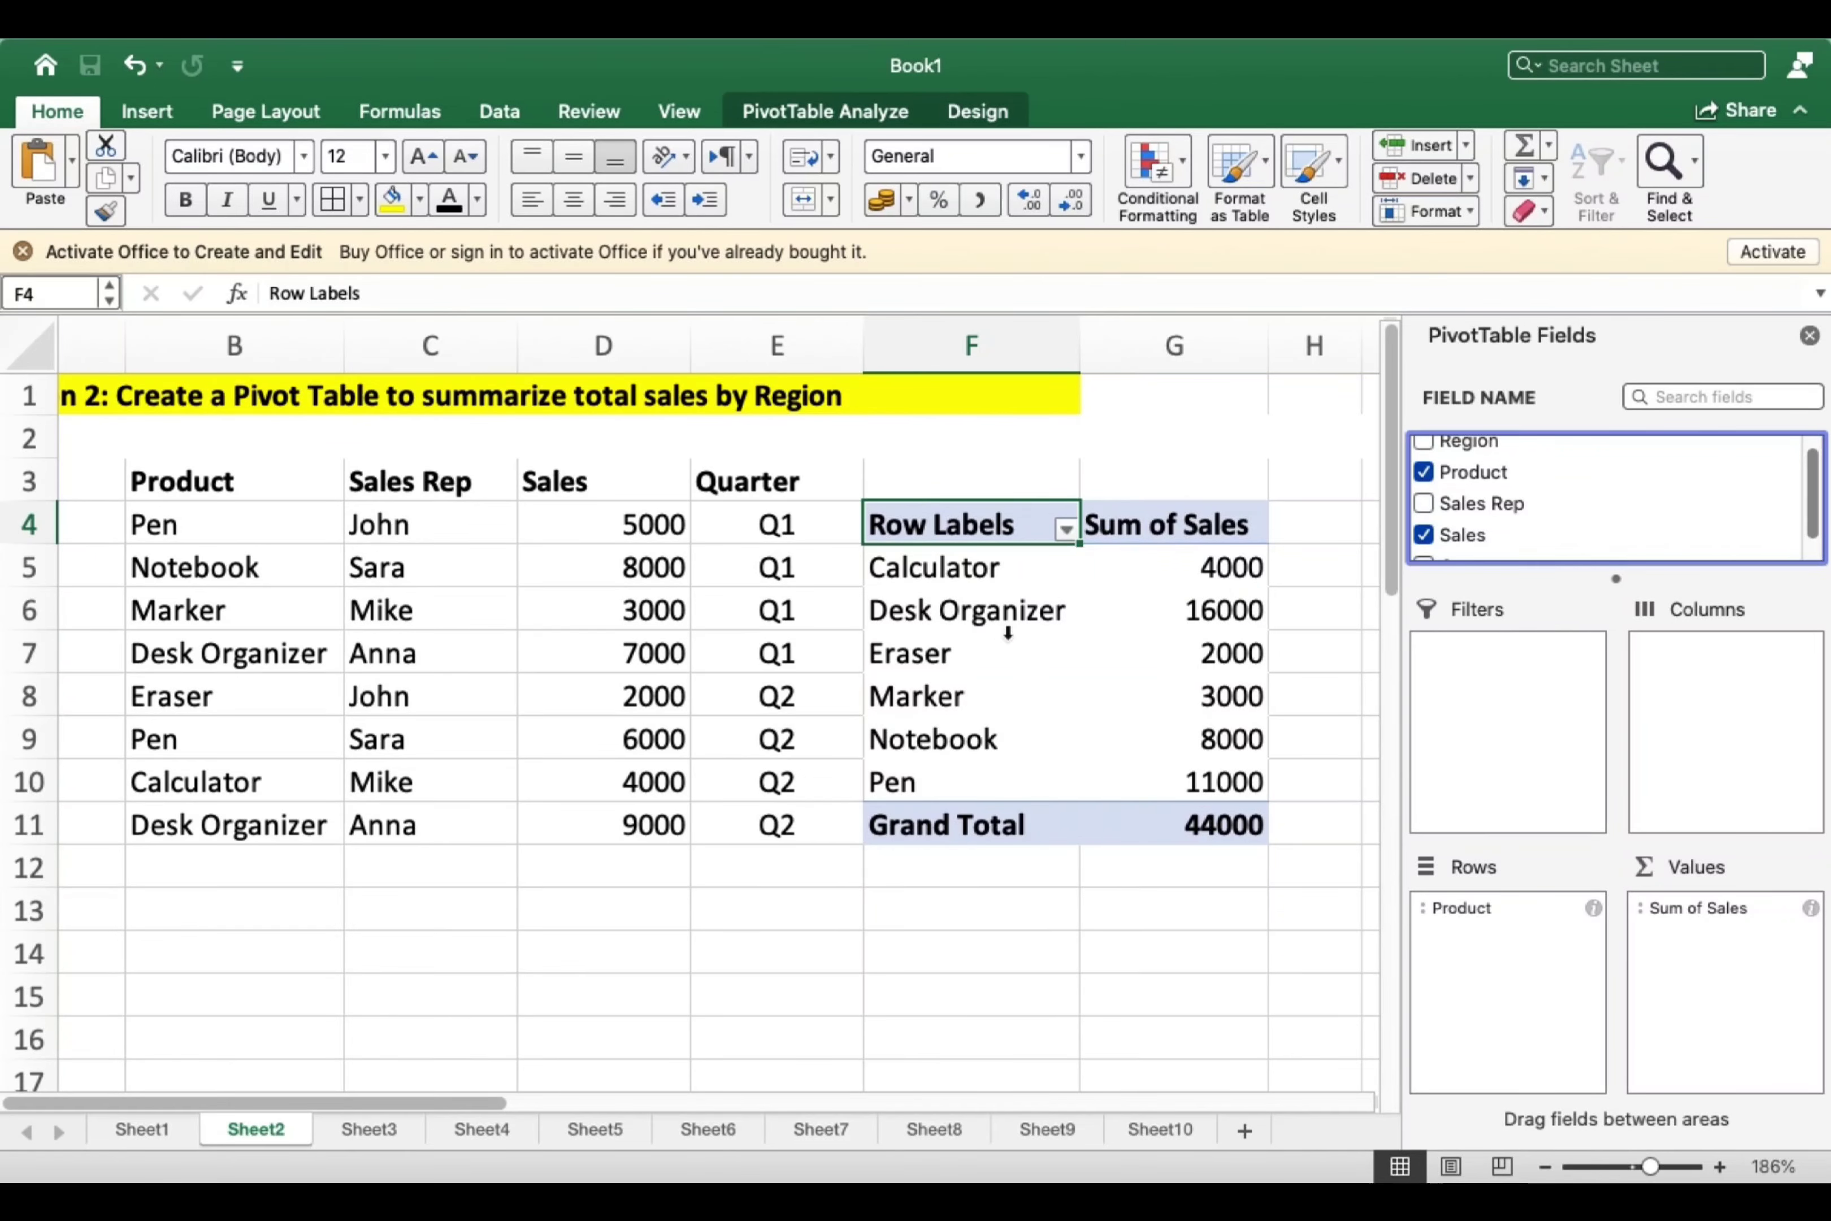
pyautogui.scroll(1, 1552, 522)
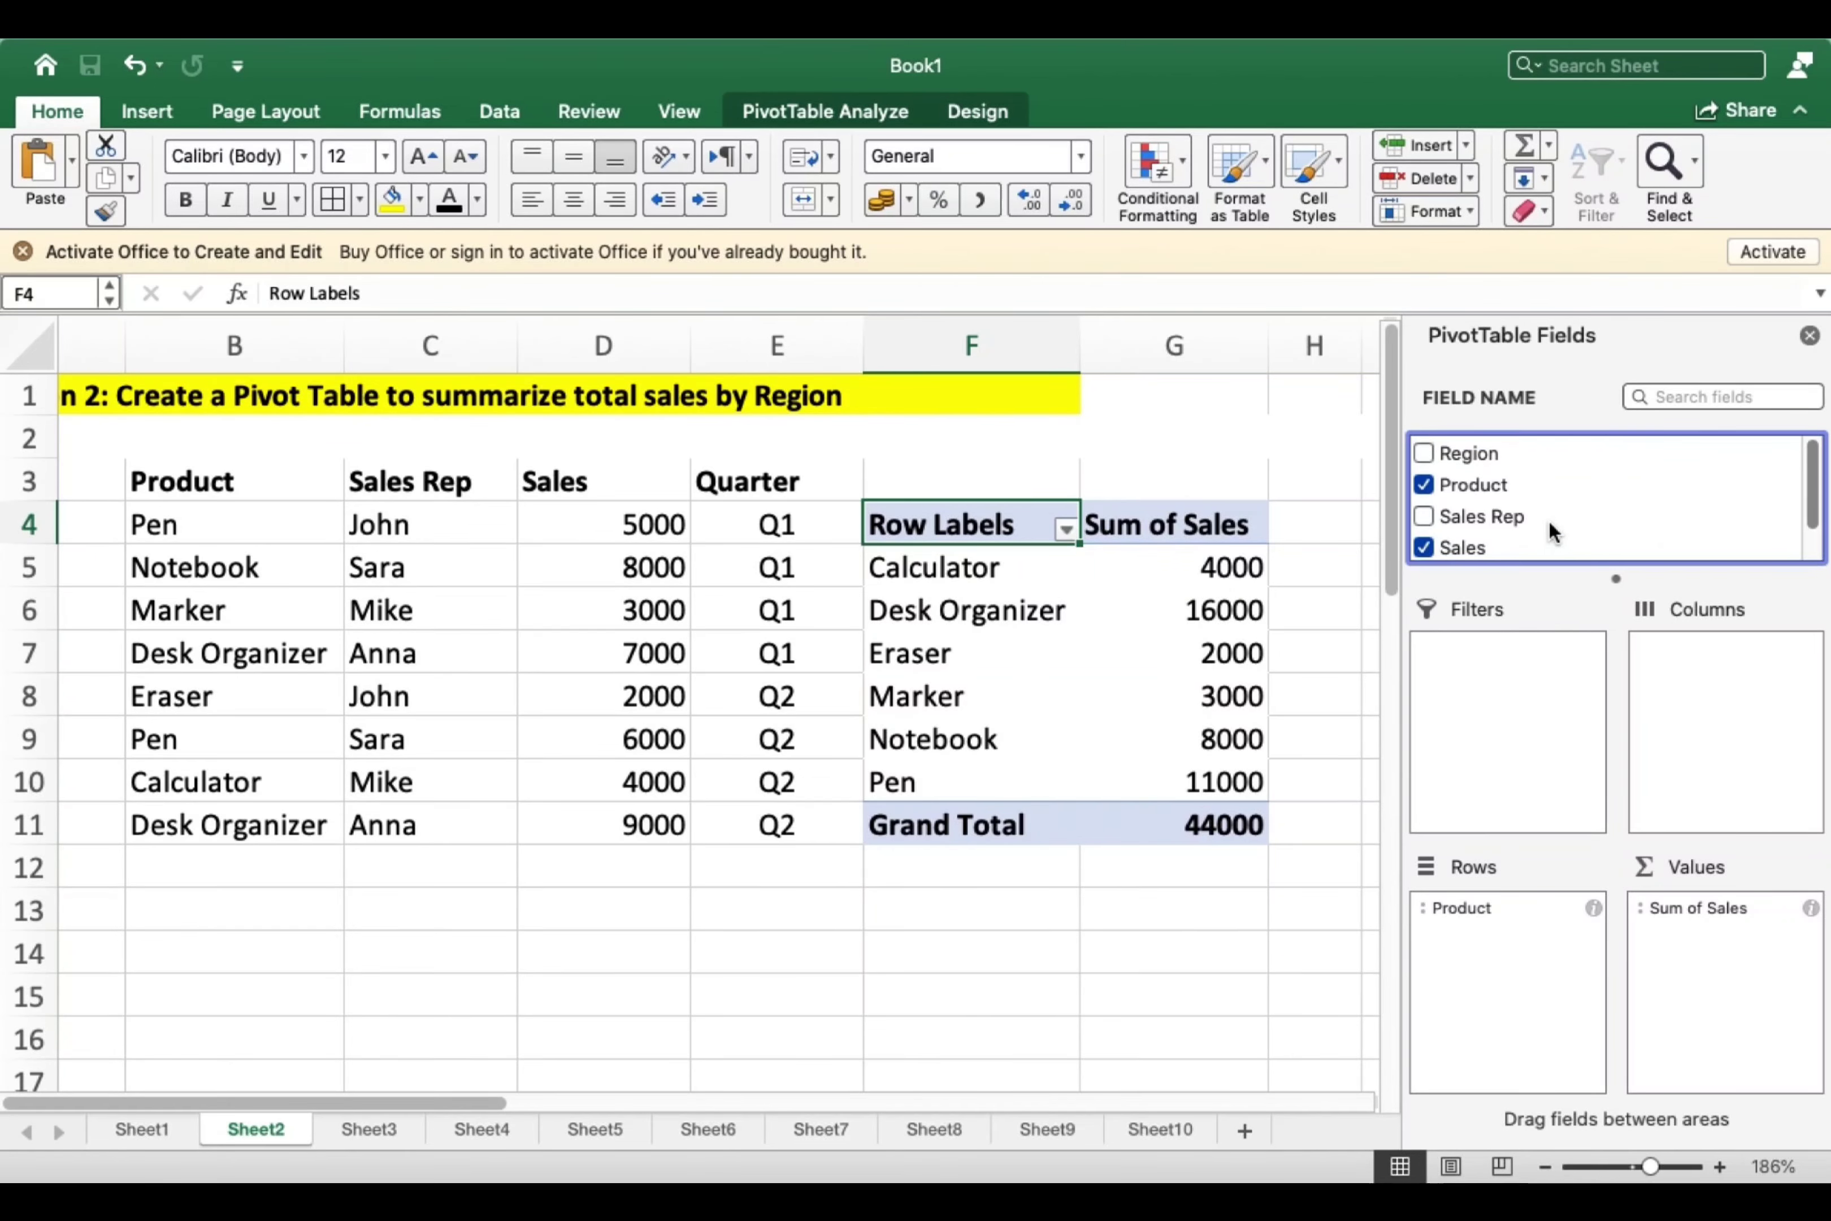
pyautogui.hscroll(1, 1174, 588)
pyautogui.hscroll(3, 1174, 589)
pyautogui.scroll(-1, 1173, 591)
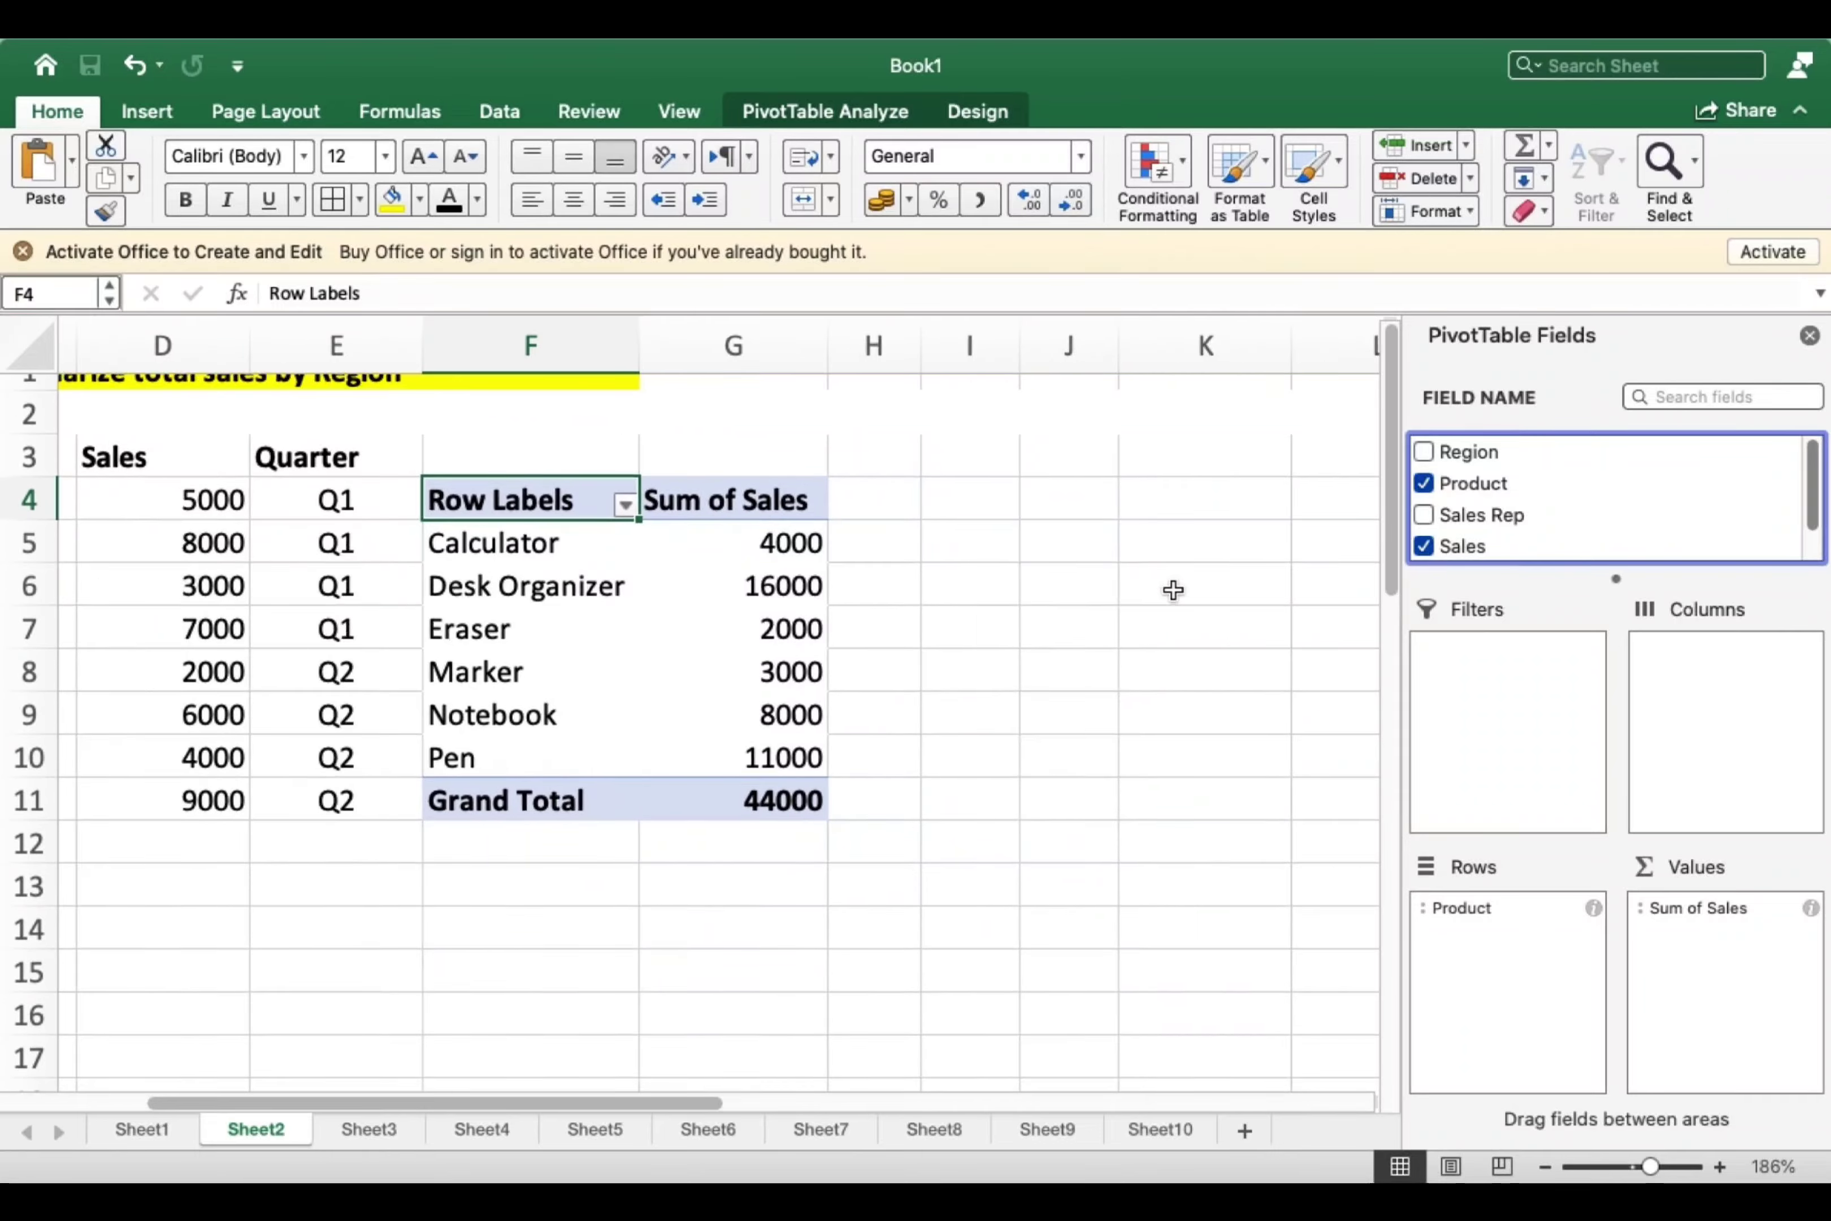
pyautogui.scroll(-1, 1567, 496)
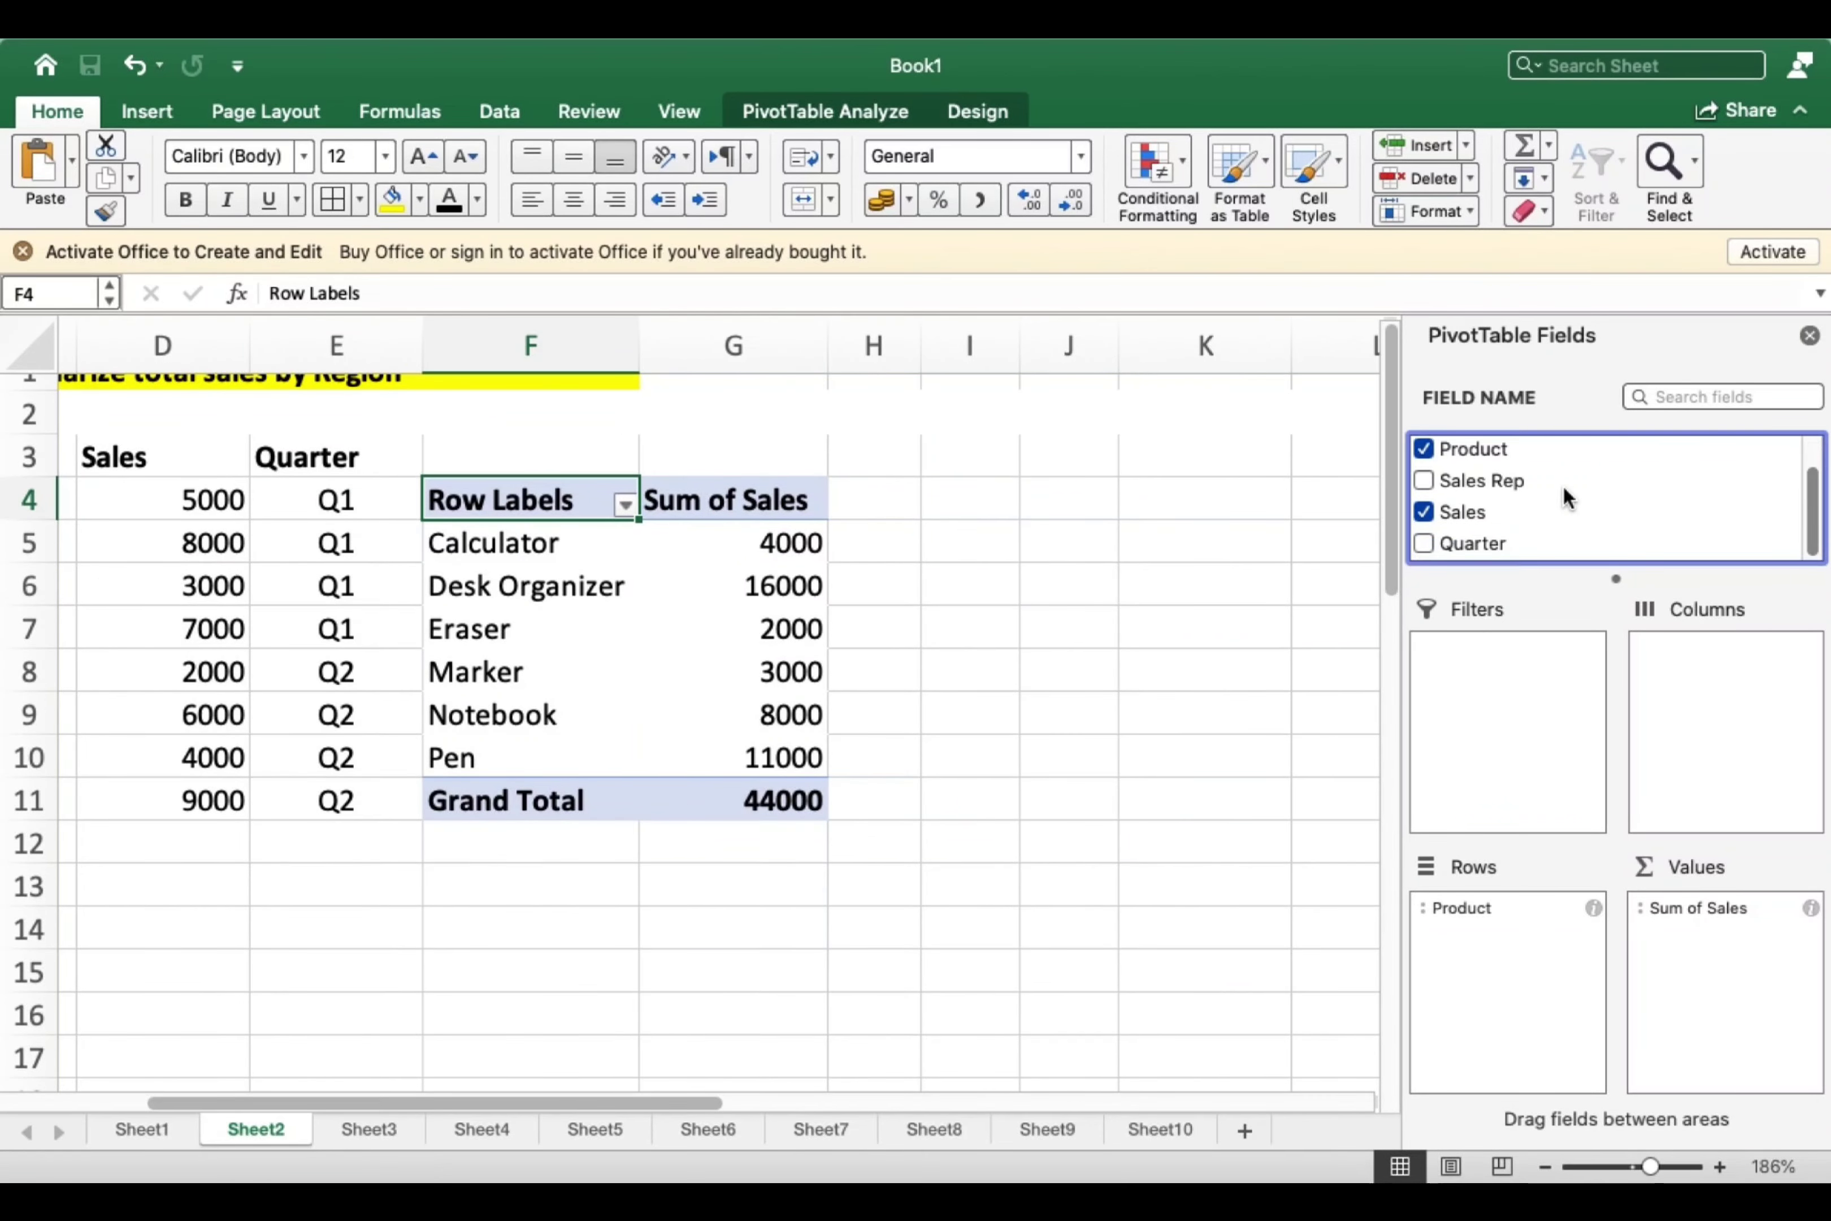
pyautogui.scroll(1, 1567, 496)
pyautogui.moveTo(1433, 444); pyautogui.dragTo(1694, 660)
pyautogui.moveTo(1544, 579); pyautogui.dragTo(1745, 671)
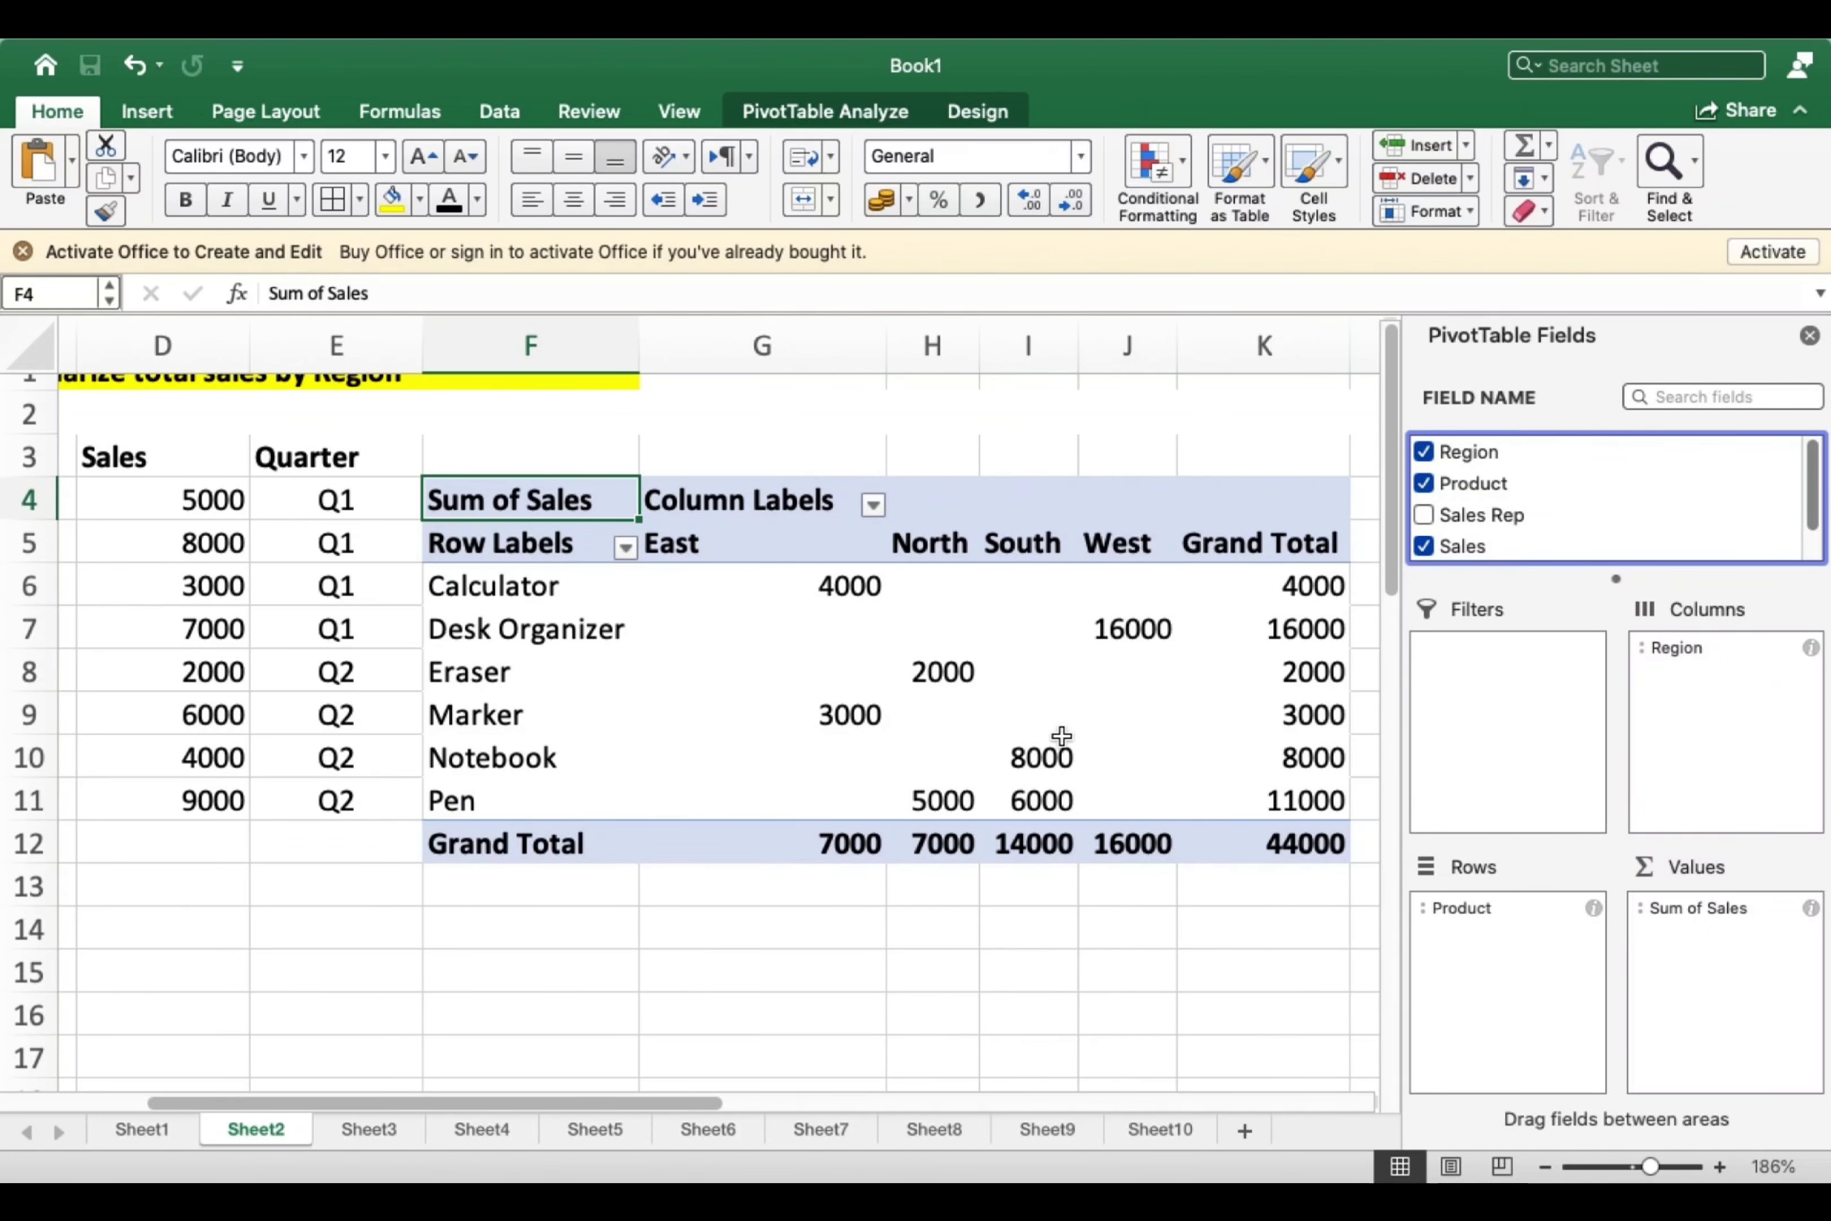
pyautogui.hscroll(3, 1060, 737)
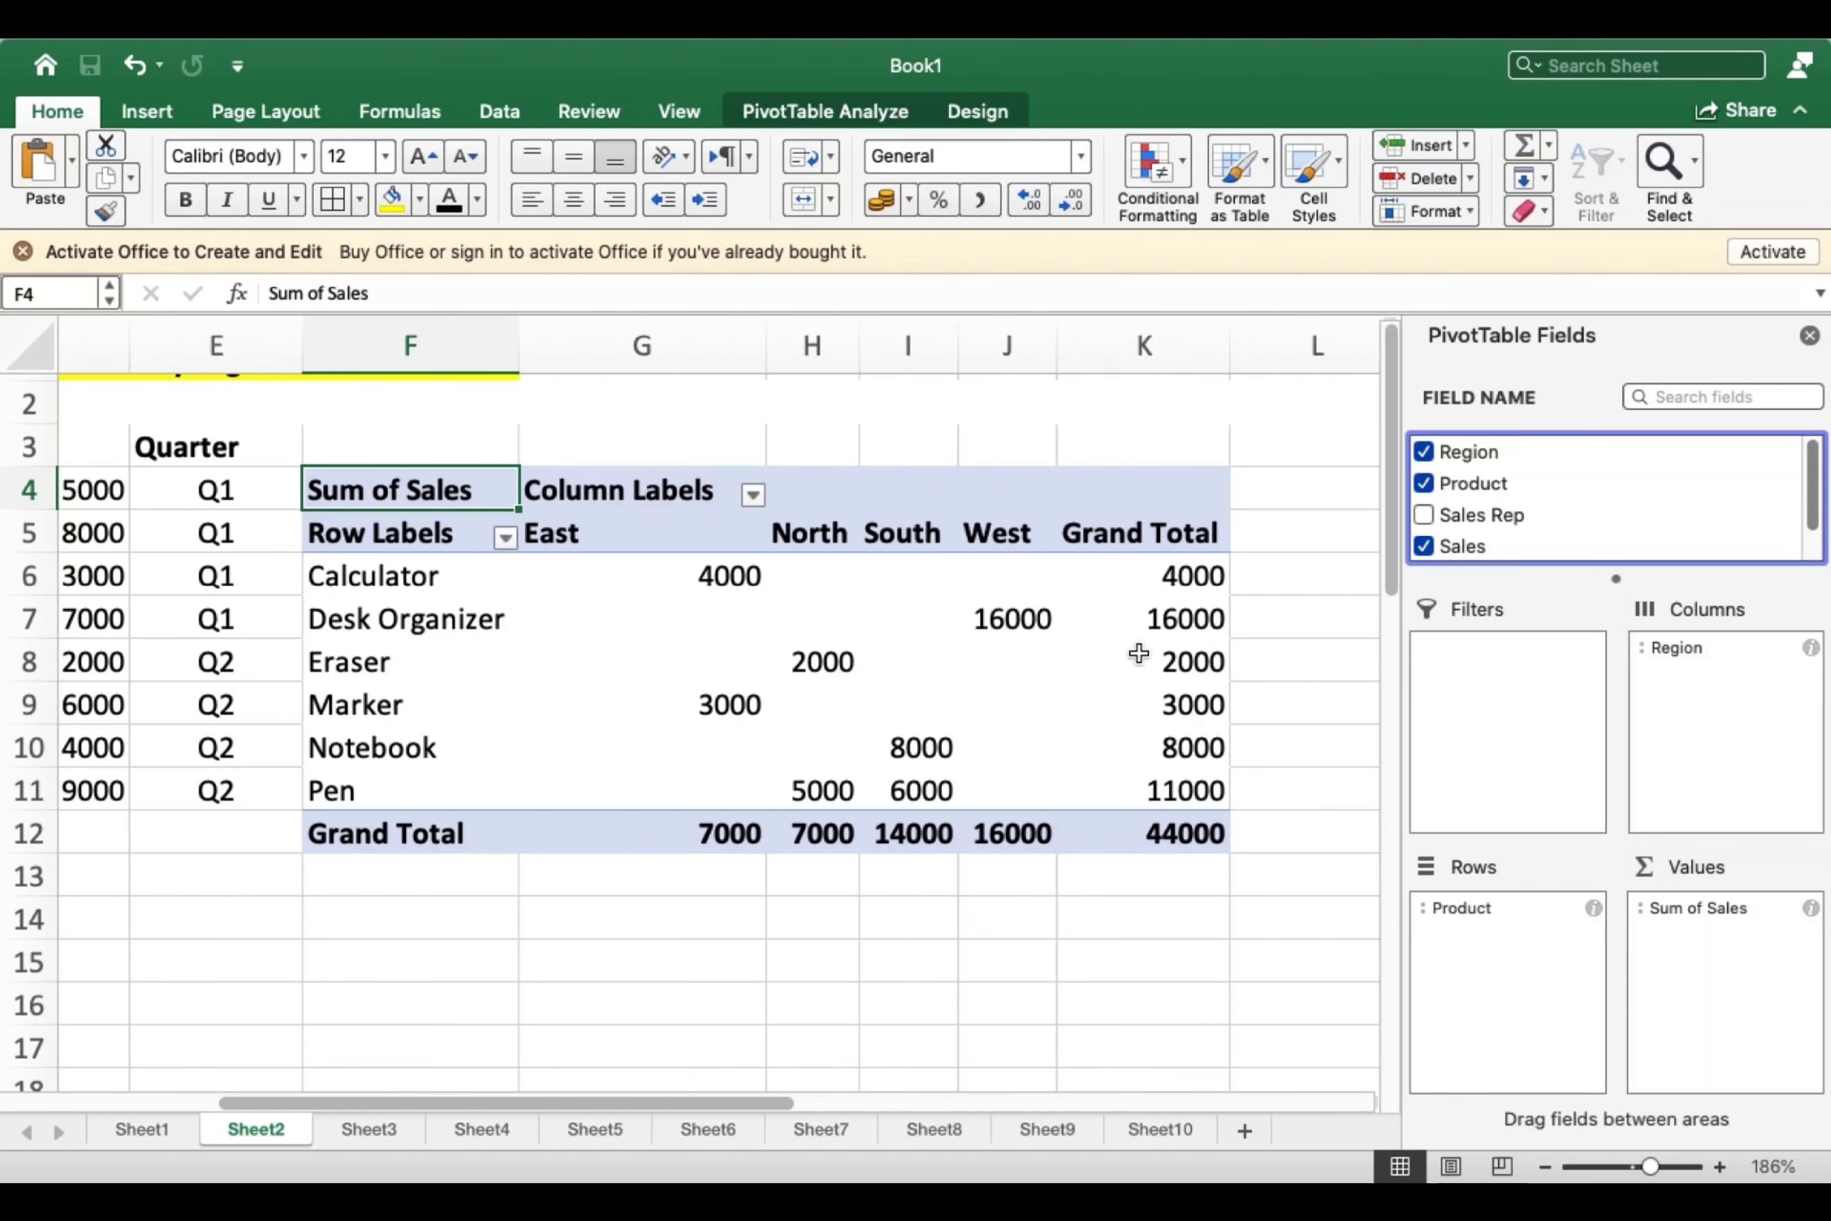
pyautogui.hscroll(-10, 1139, 653)
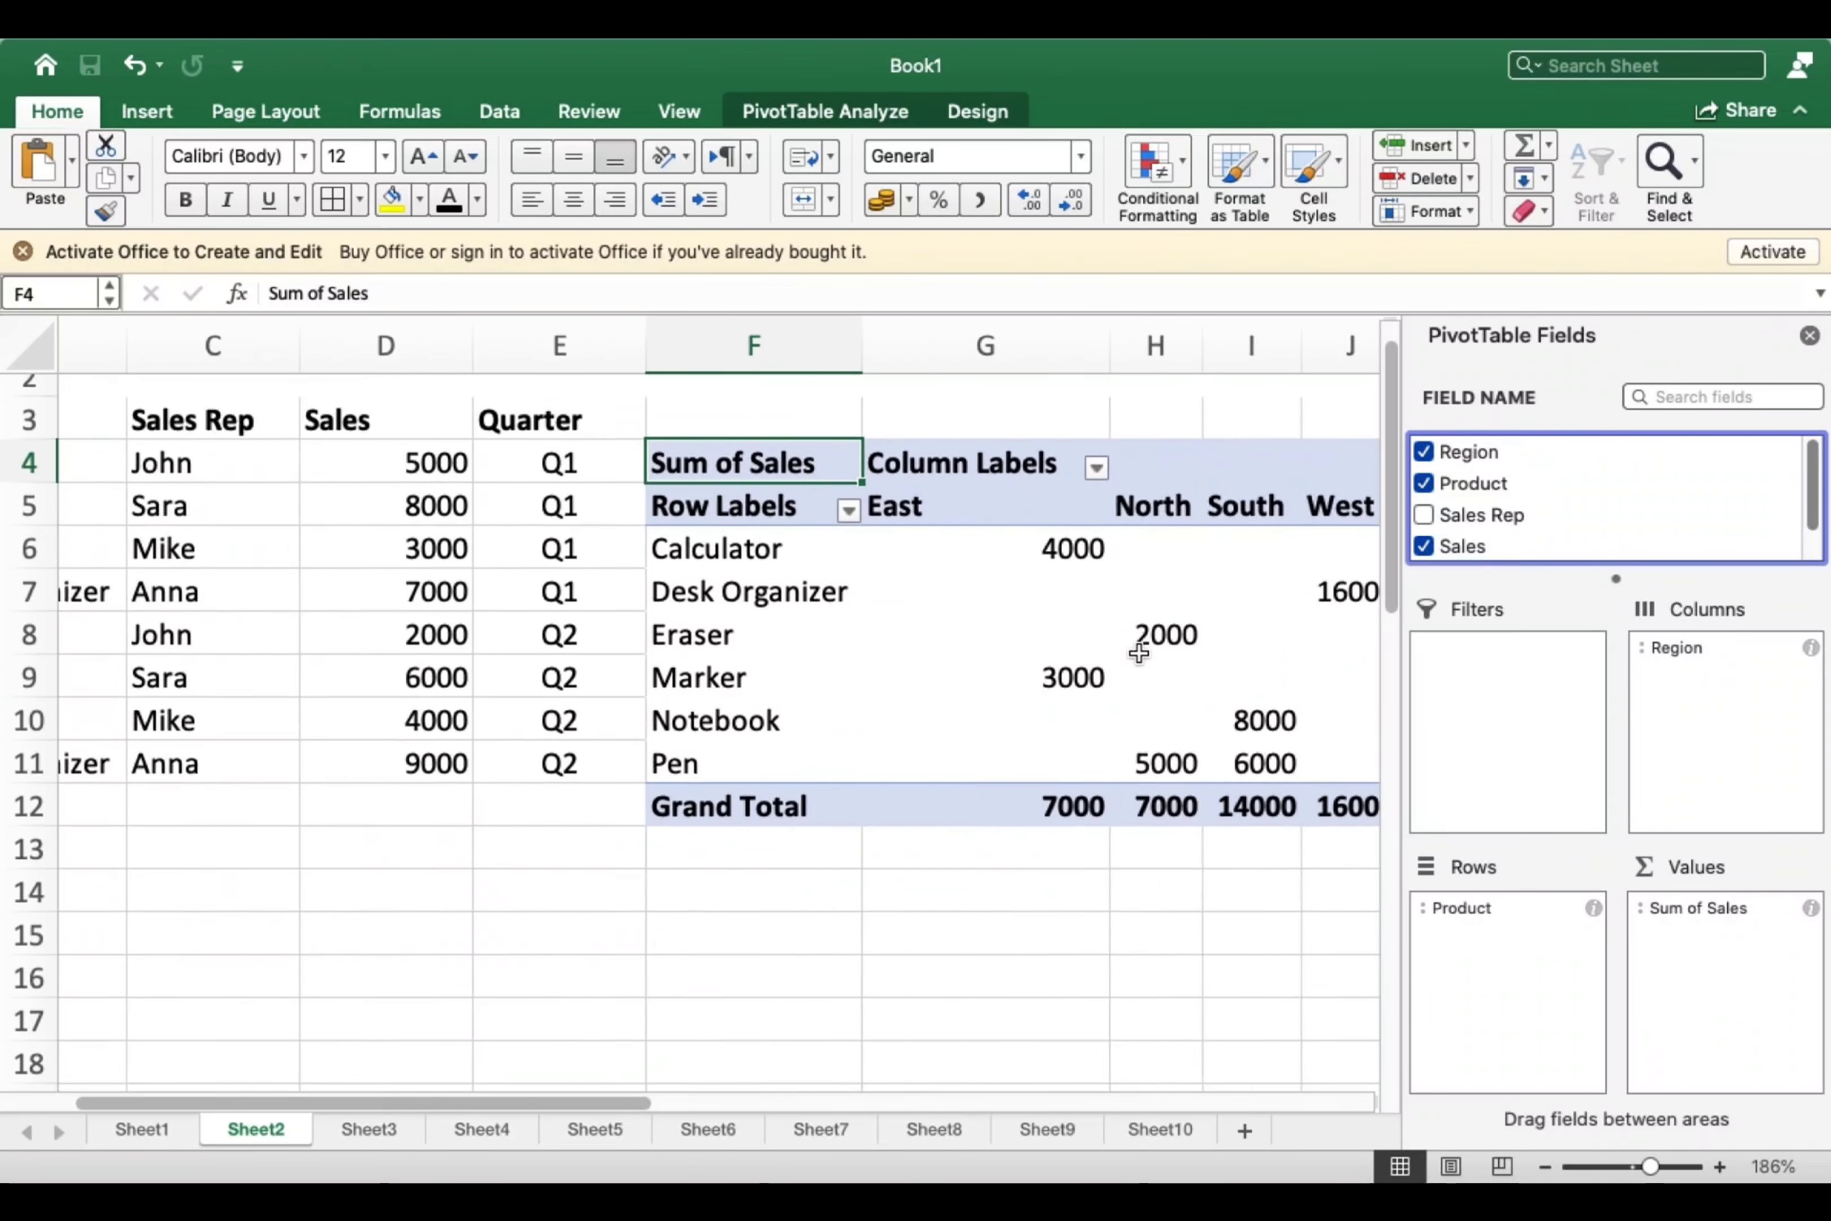
pyautogui.hscroll(-2, 1139, 653)
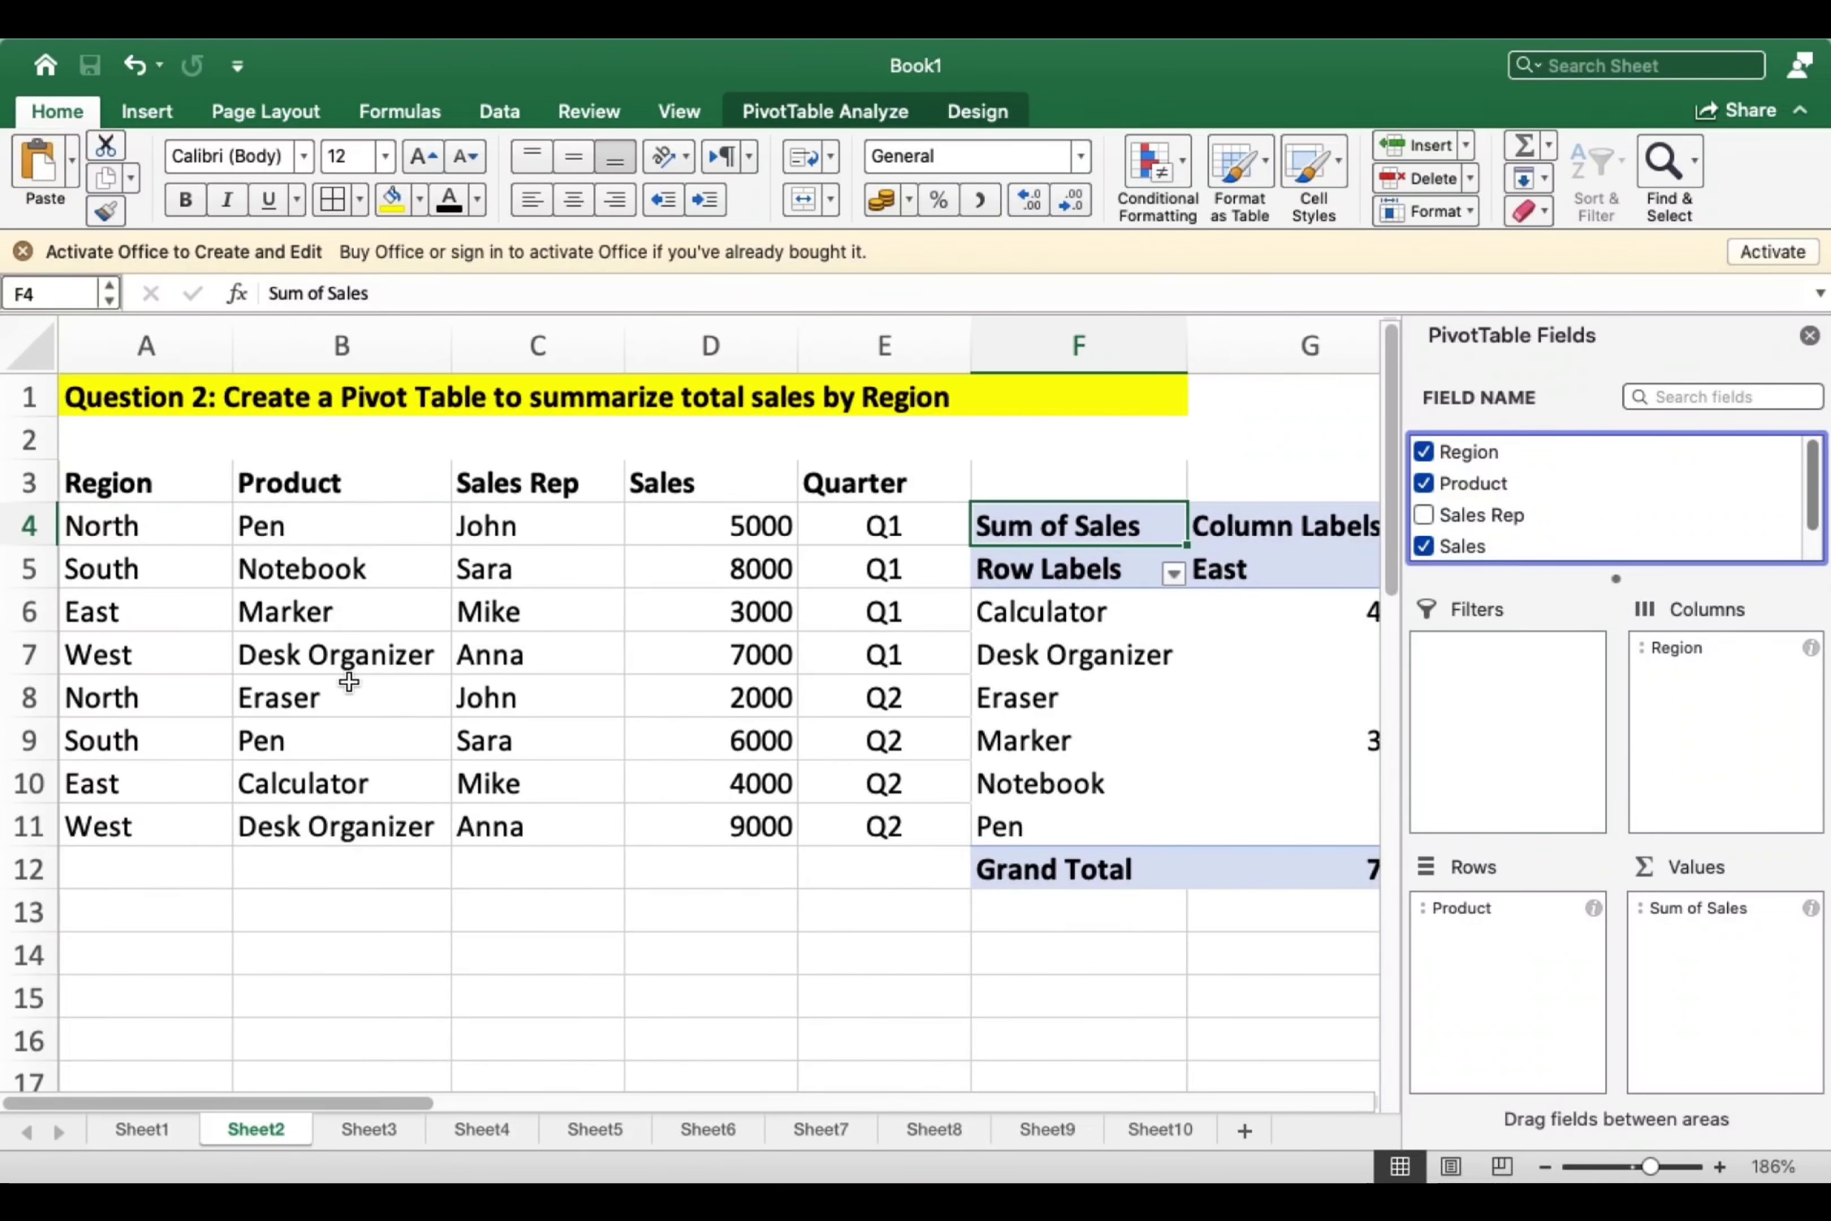
pyautogui.click(541, 961)
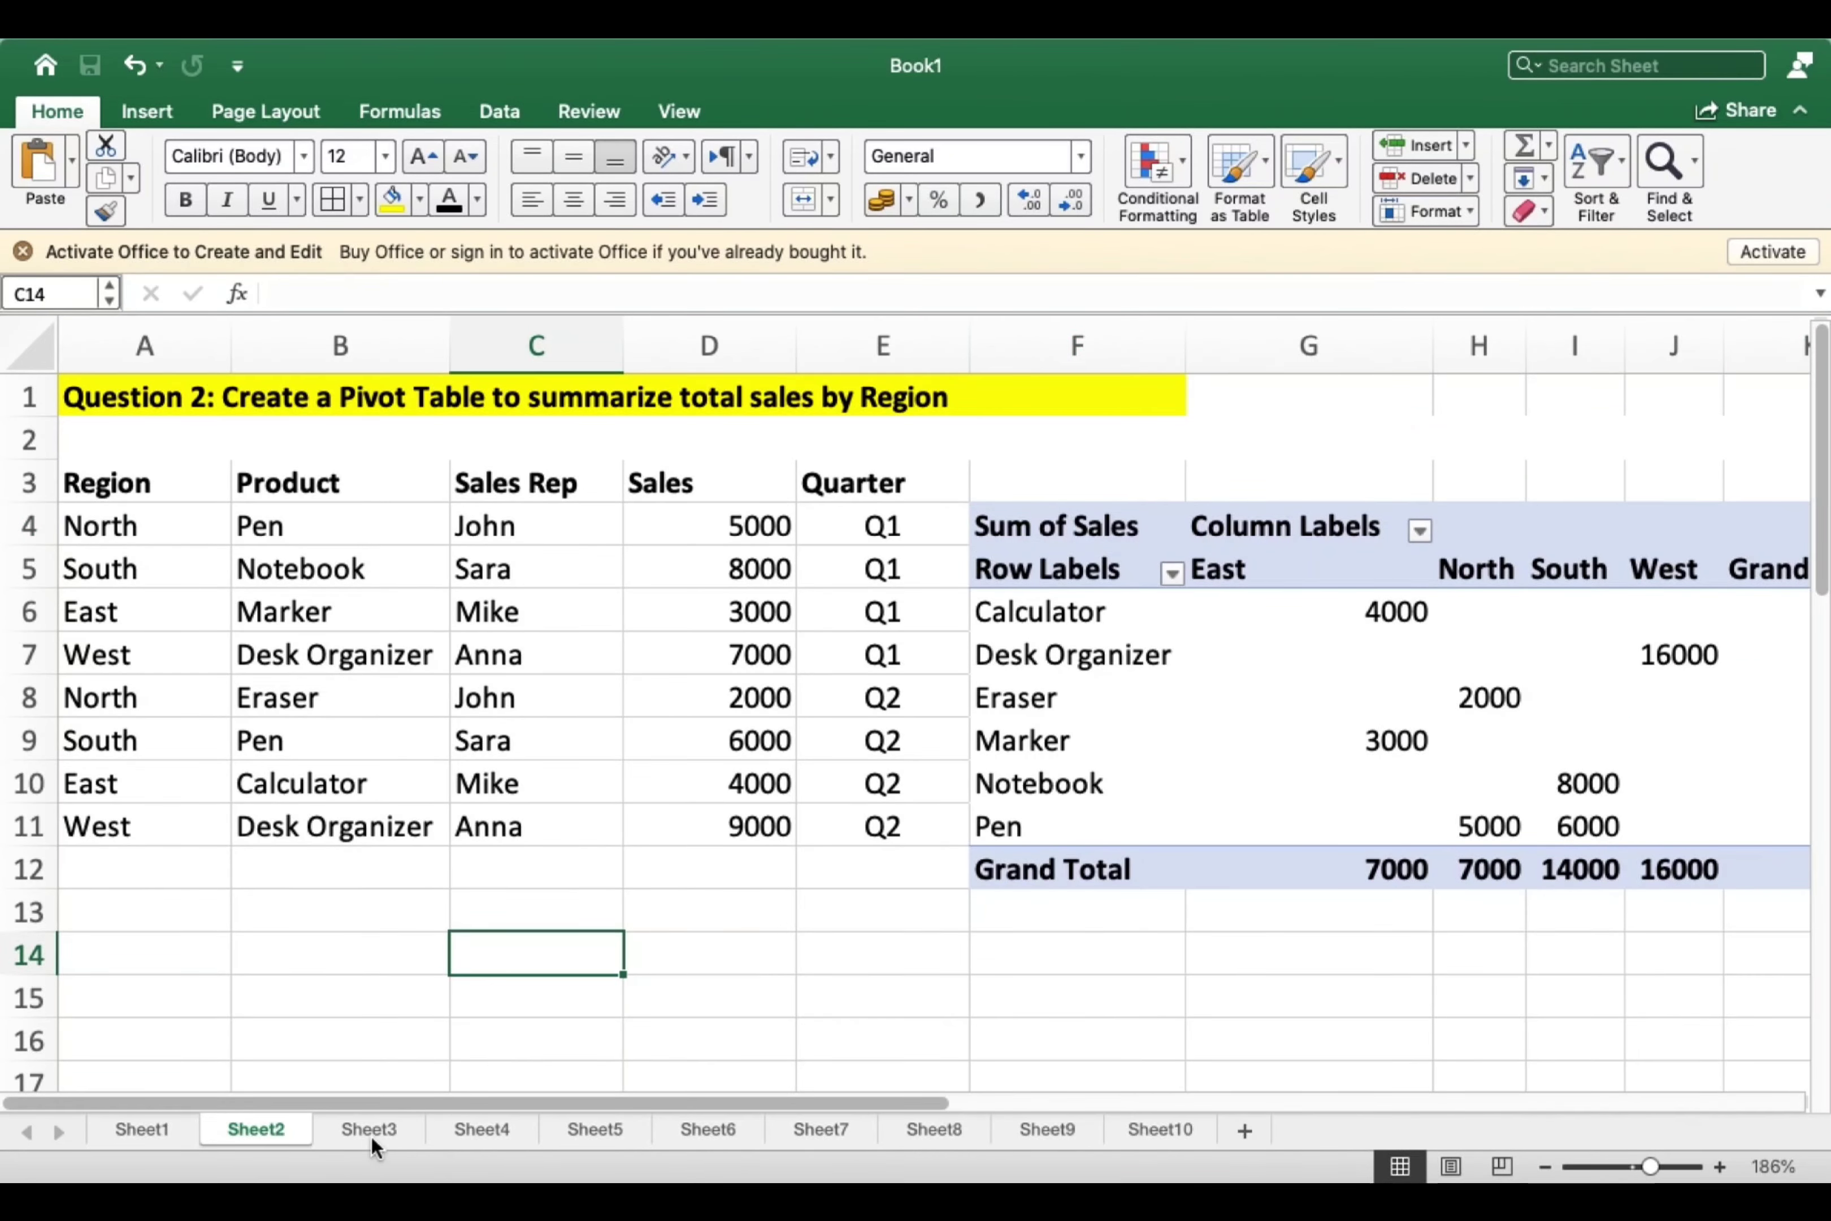
# Open Sheet3 and examine the Question 3 text and the full list of performance scores.
pyautogui.click(369, 1129)
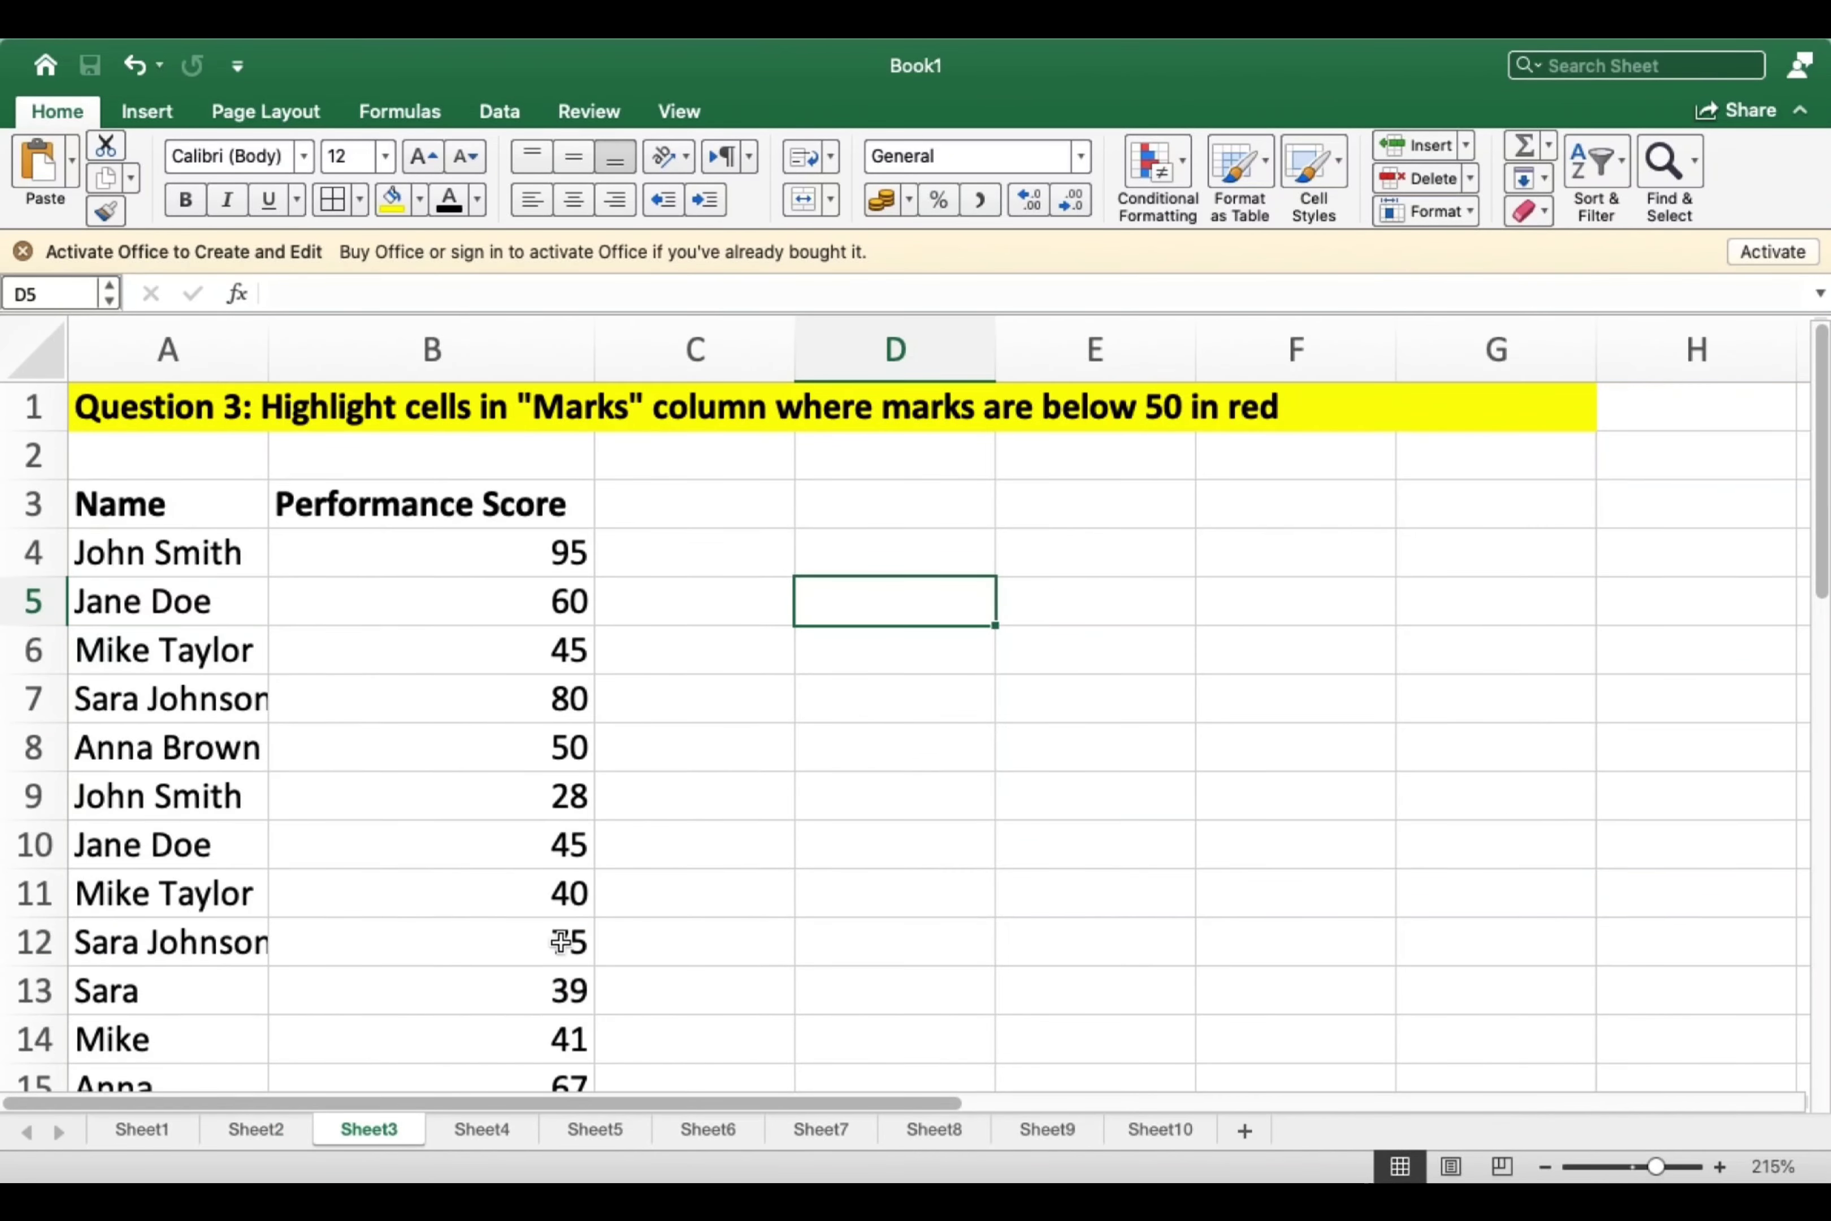
pyautogui.click(196, 438)
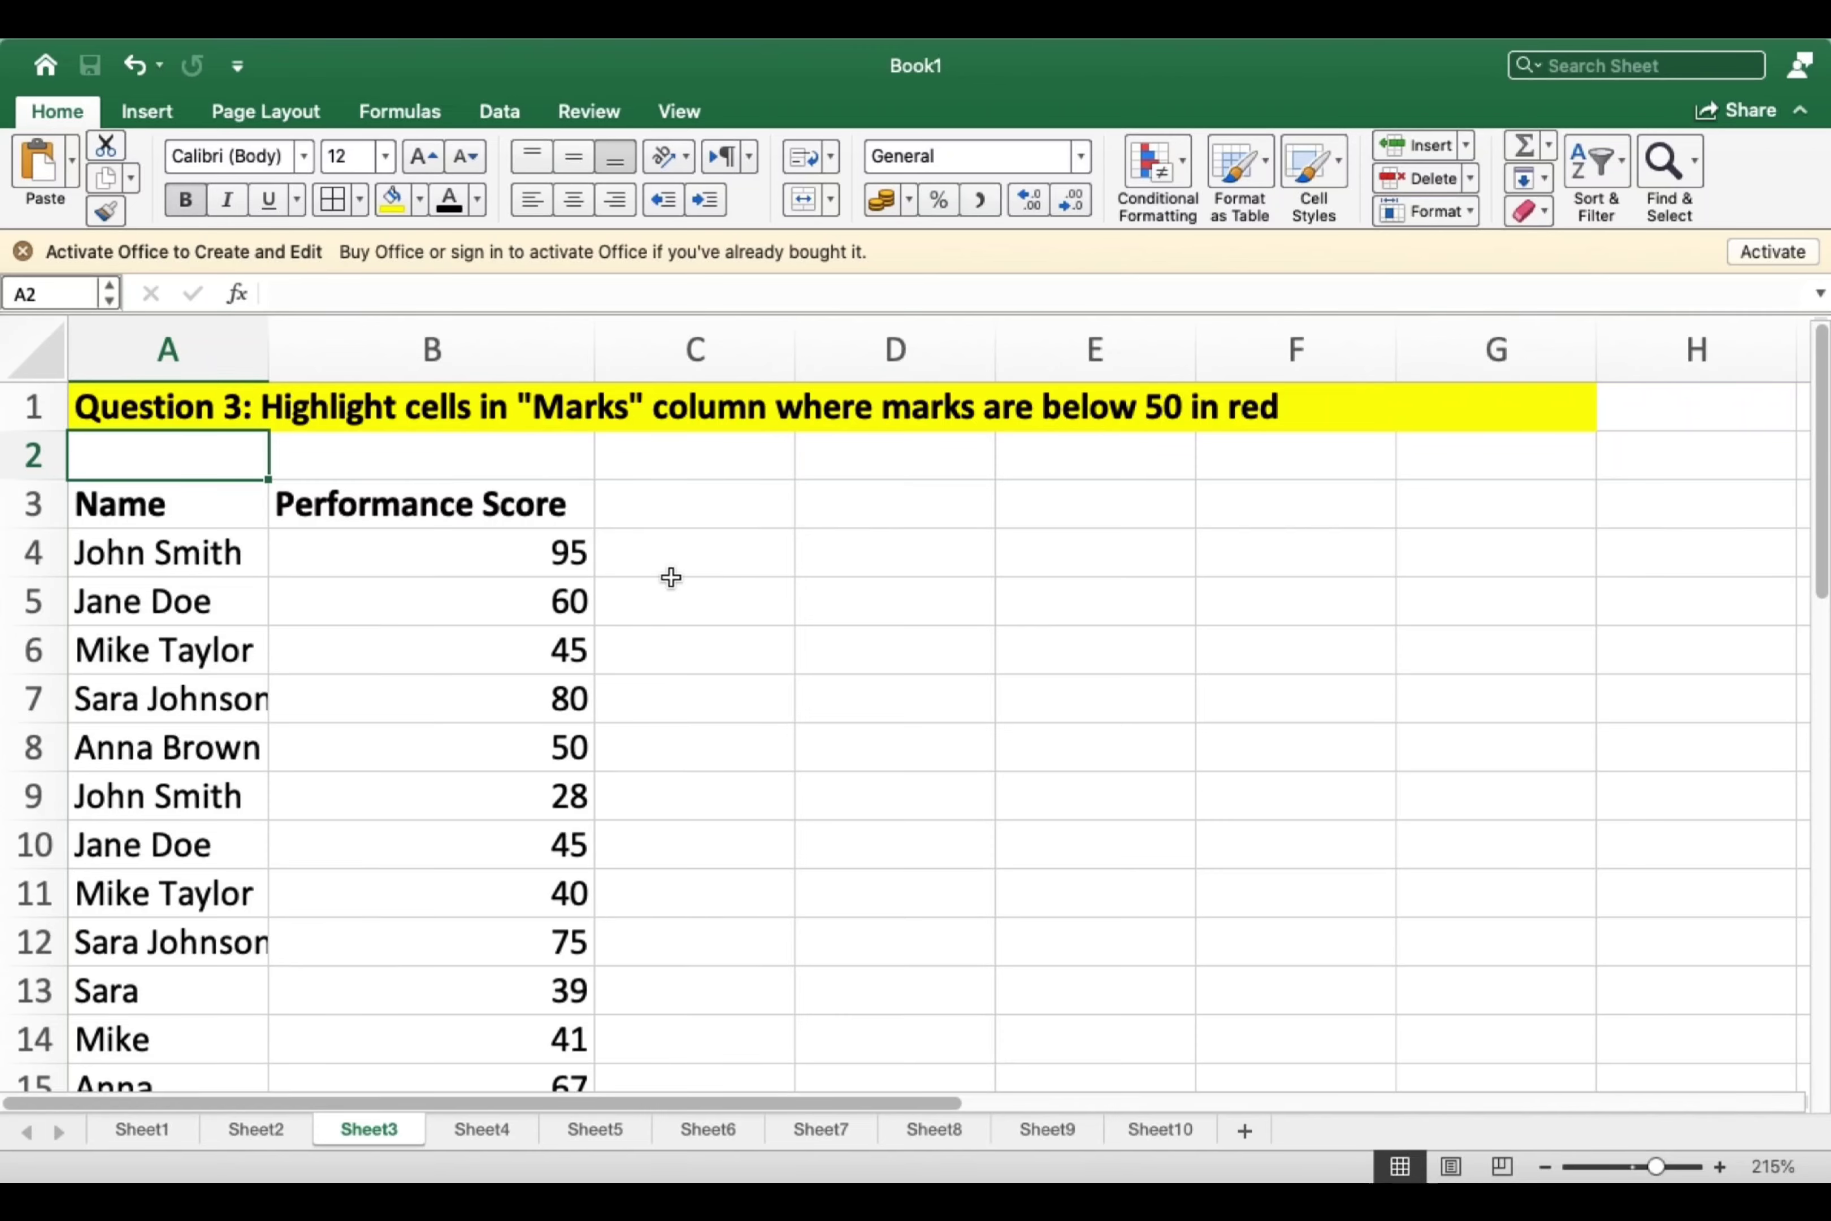
pyautogui.scroll(-5, 671, 577)
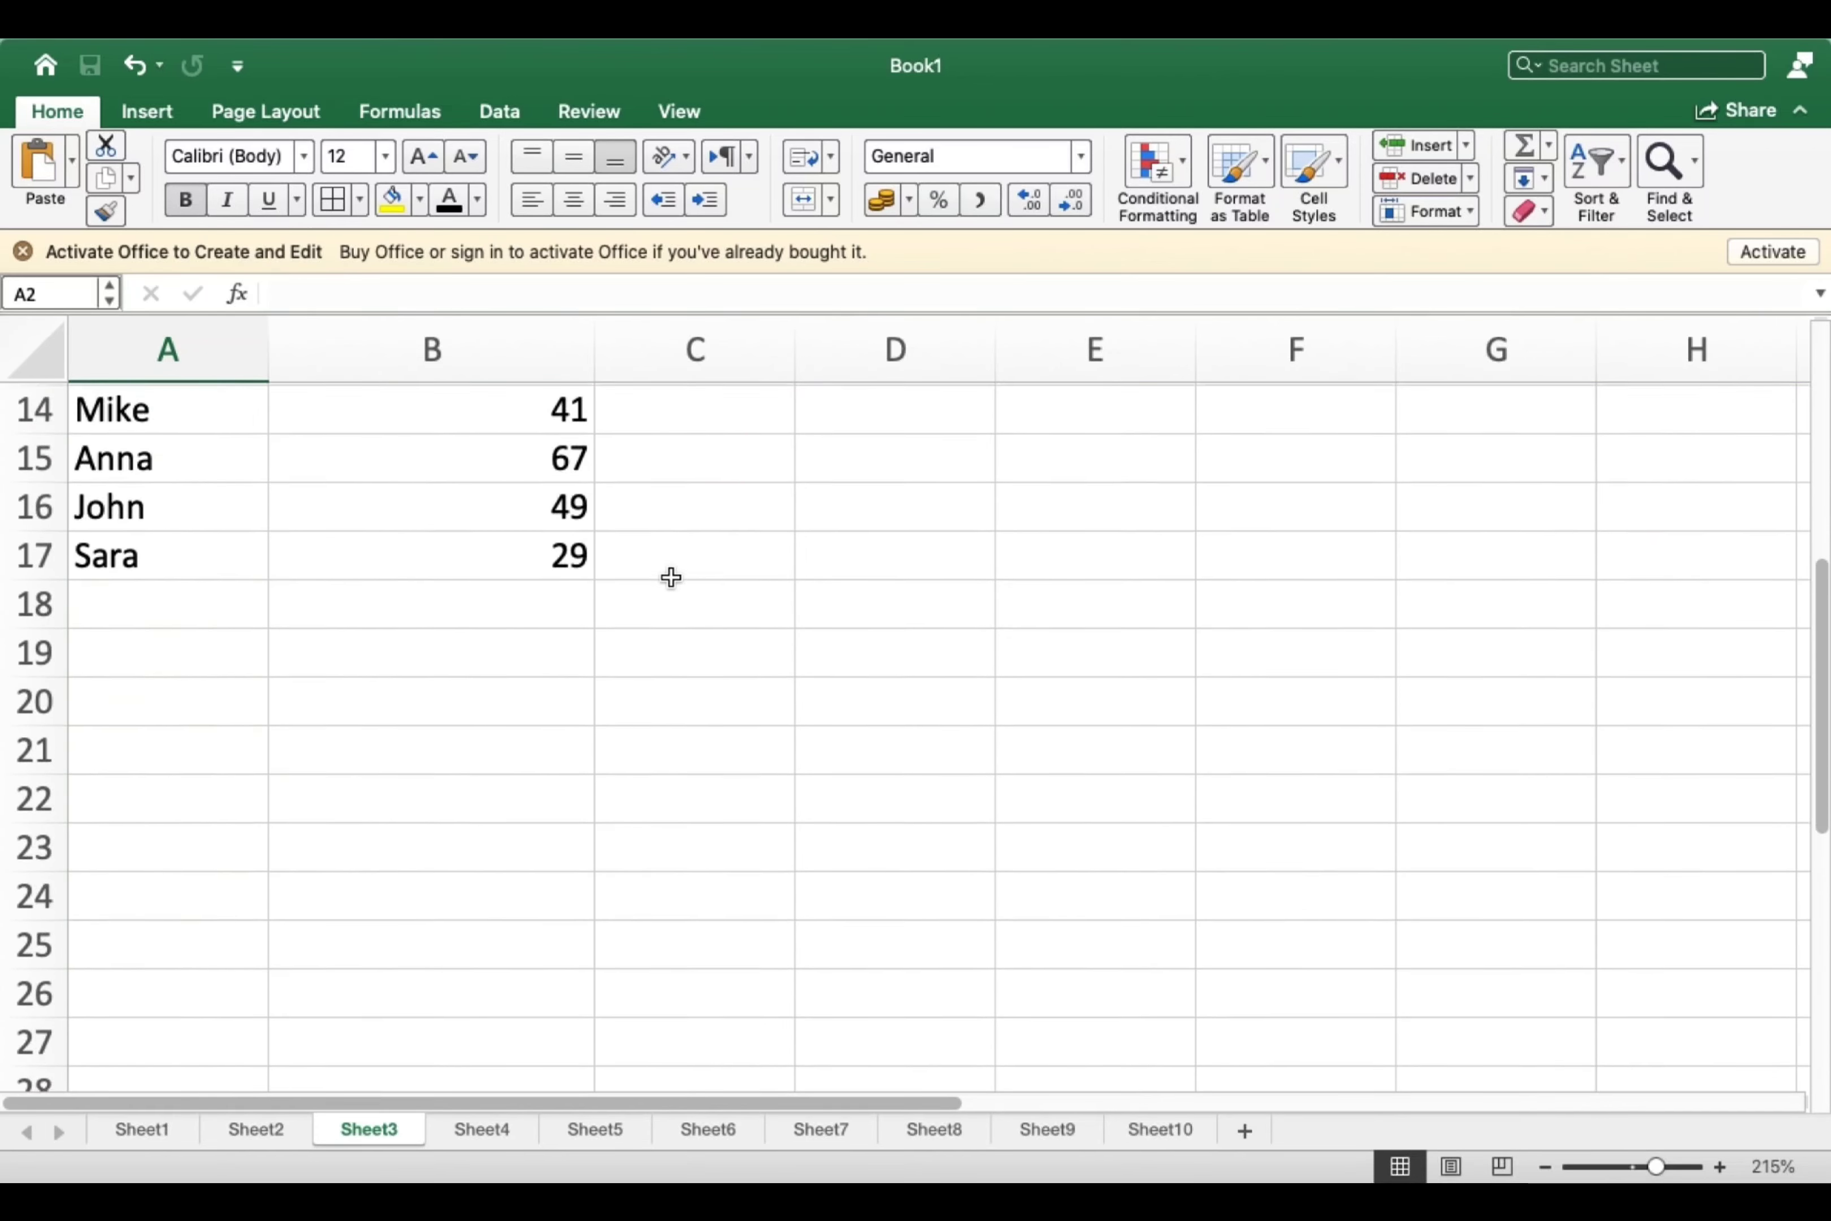
pyautogui.scroll(3, 670, 577)
pyautogui.scroll(5, 670, 577)
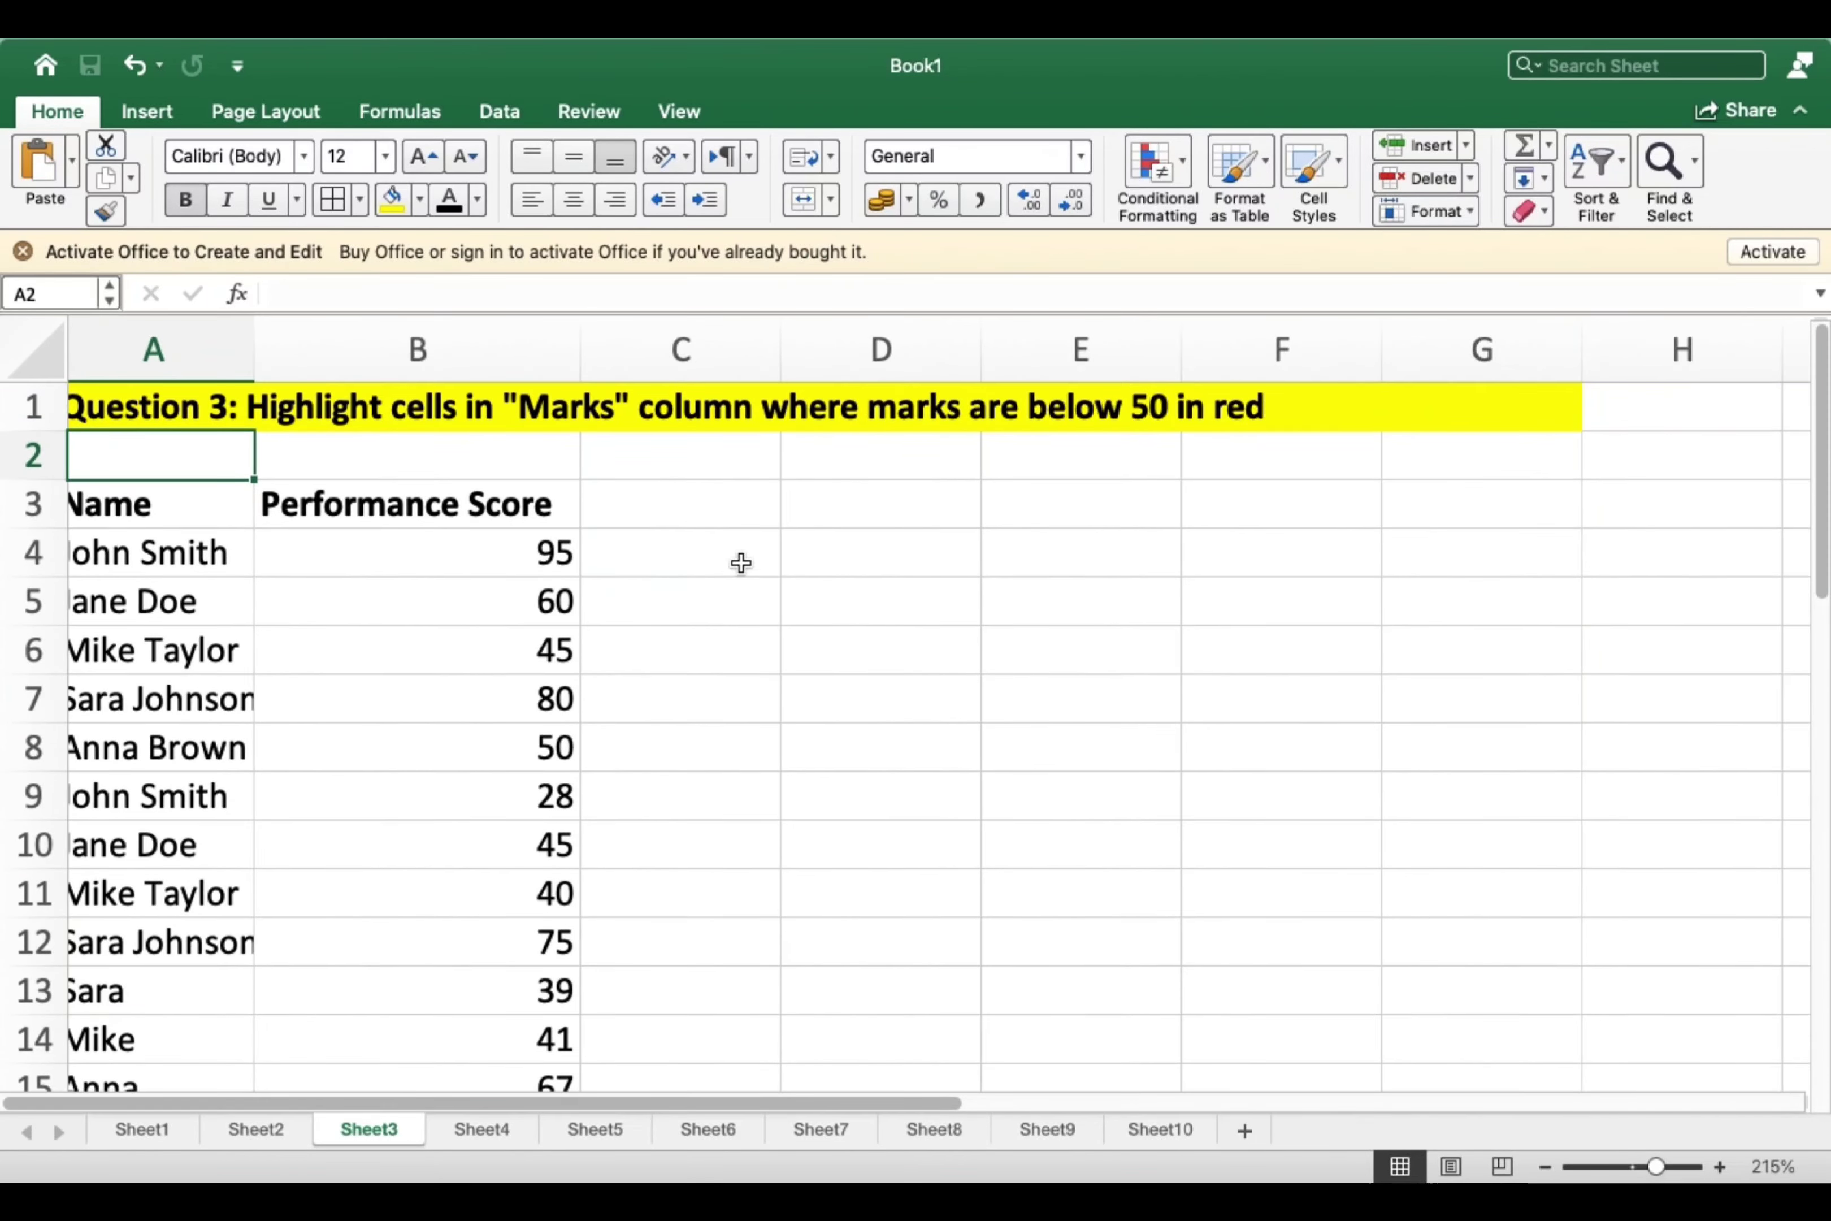
pyautogui.hscroll(-1, 444, 536)
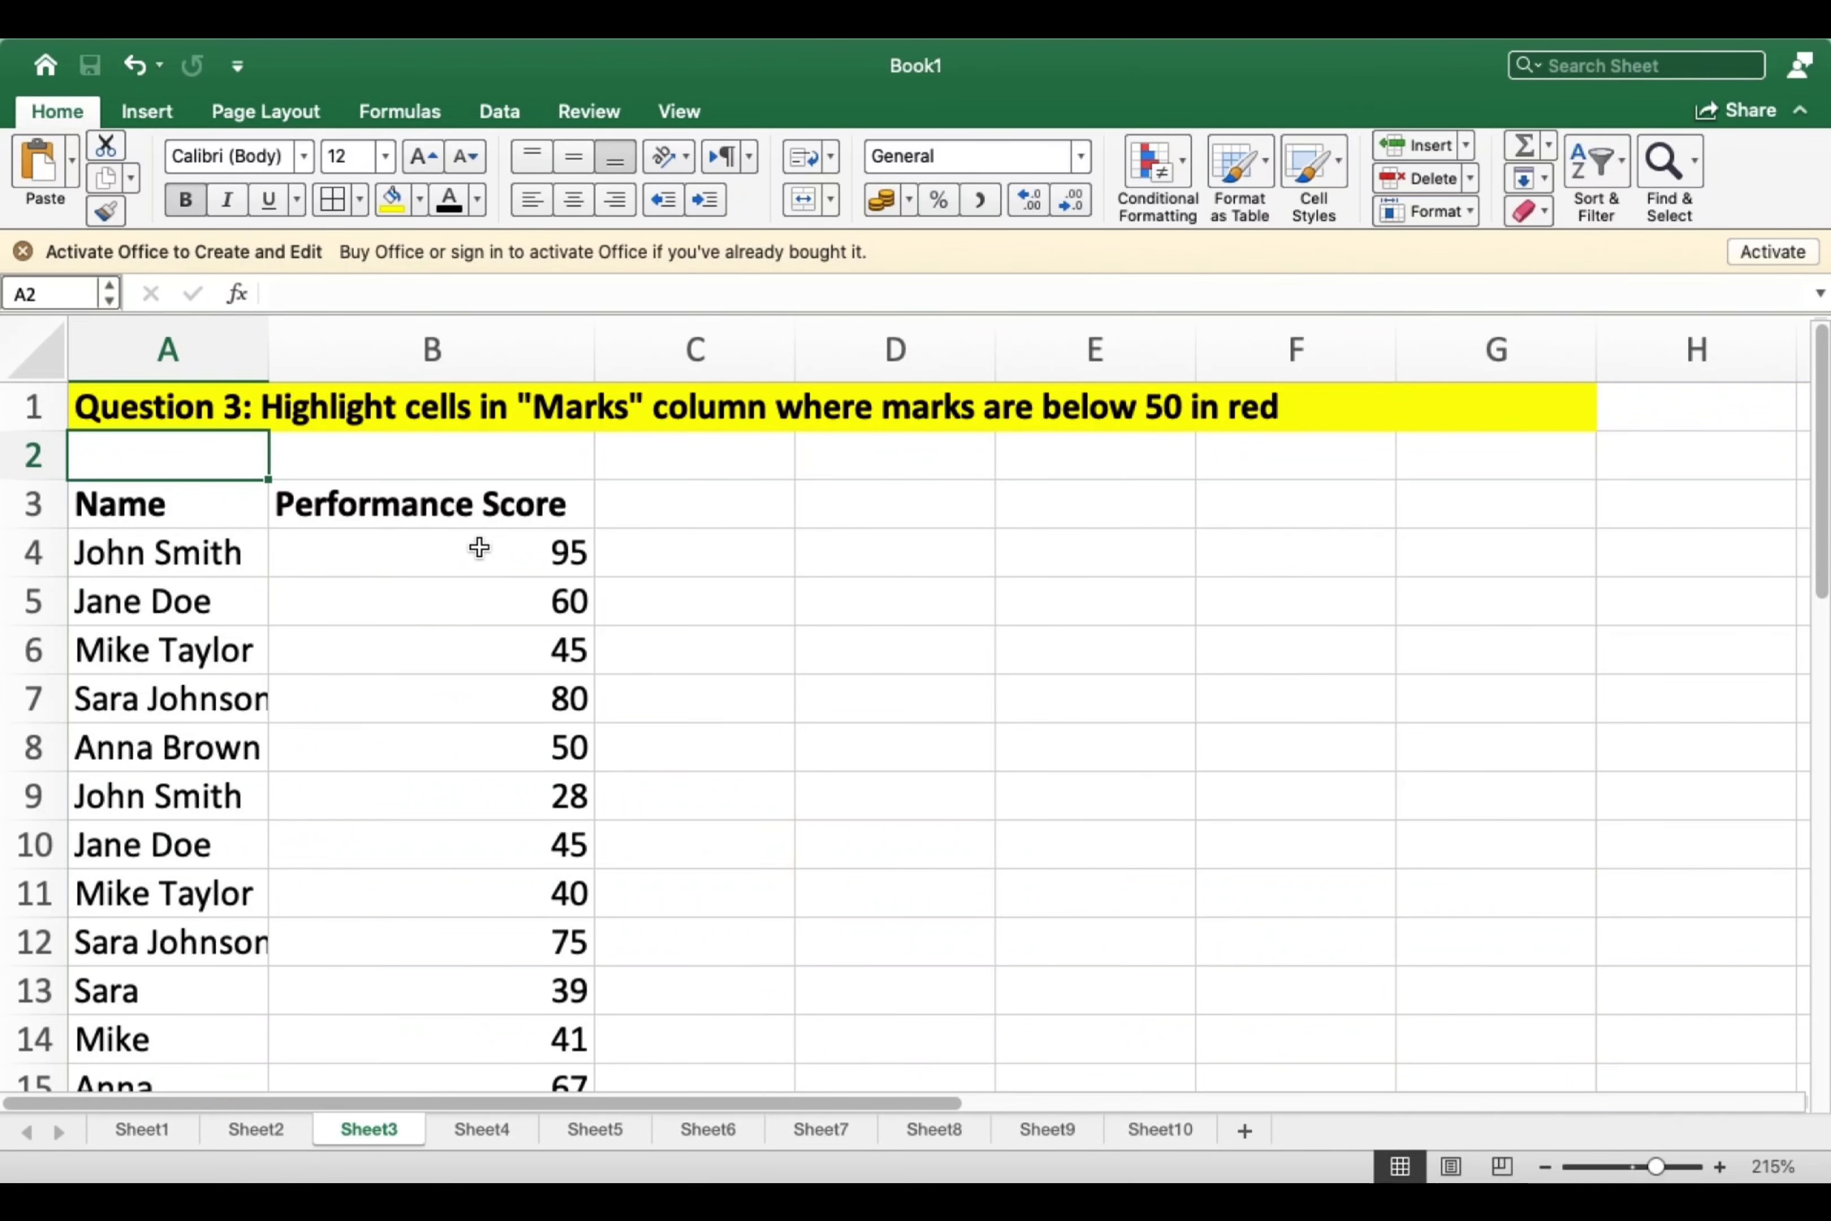
# Apply a Less Than highlight rule to the Performance Score values from B4 down, with threshold 50 and Light Red Fill with Dark Red Text.
pyautogui.moveTo(479, 546); pyautogui.dragTo(491, 1001)
pyautogui.scroll(3, 492, 999)
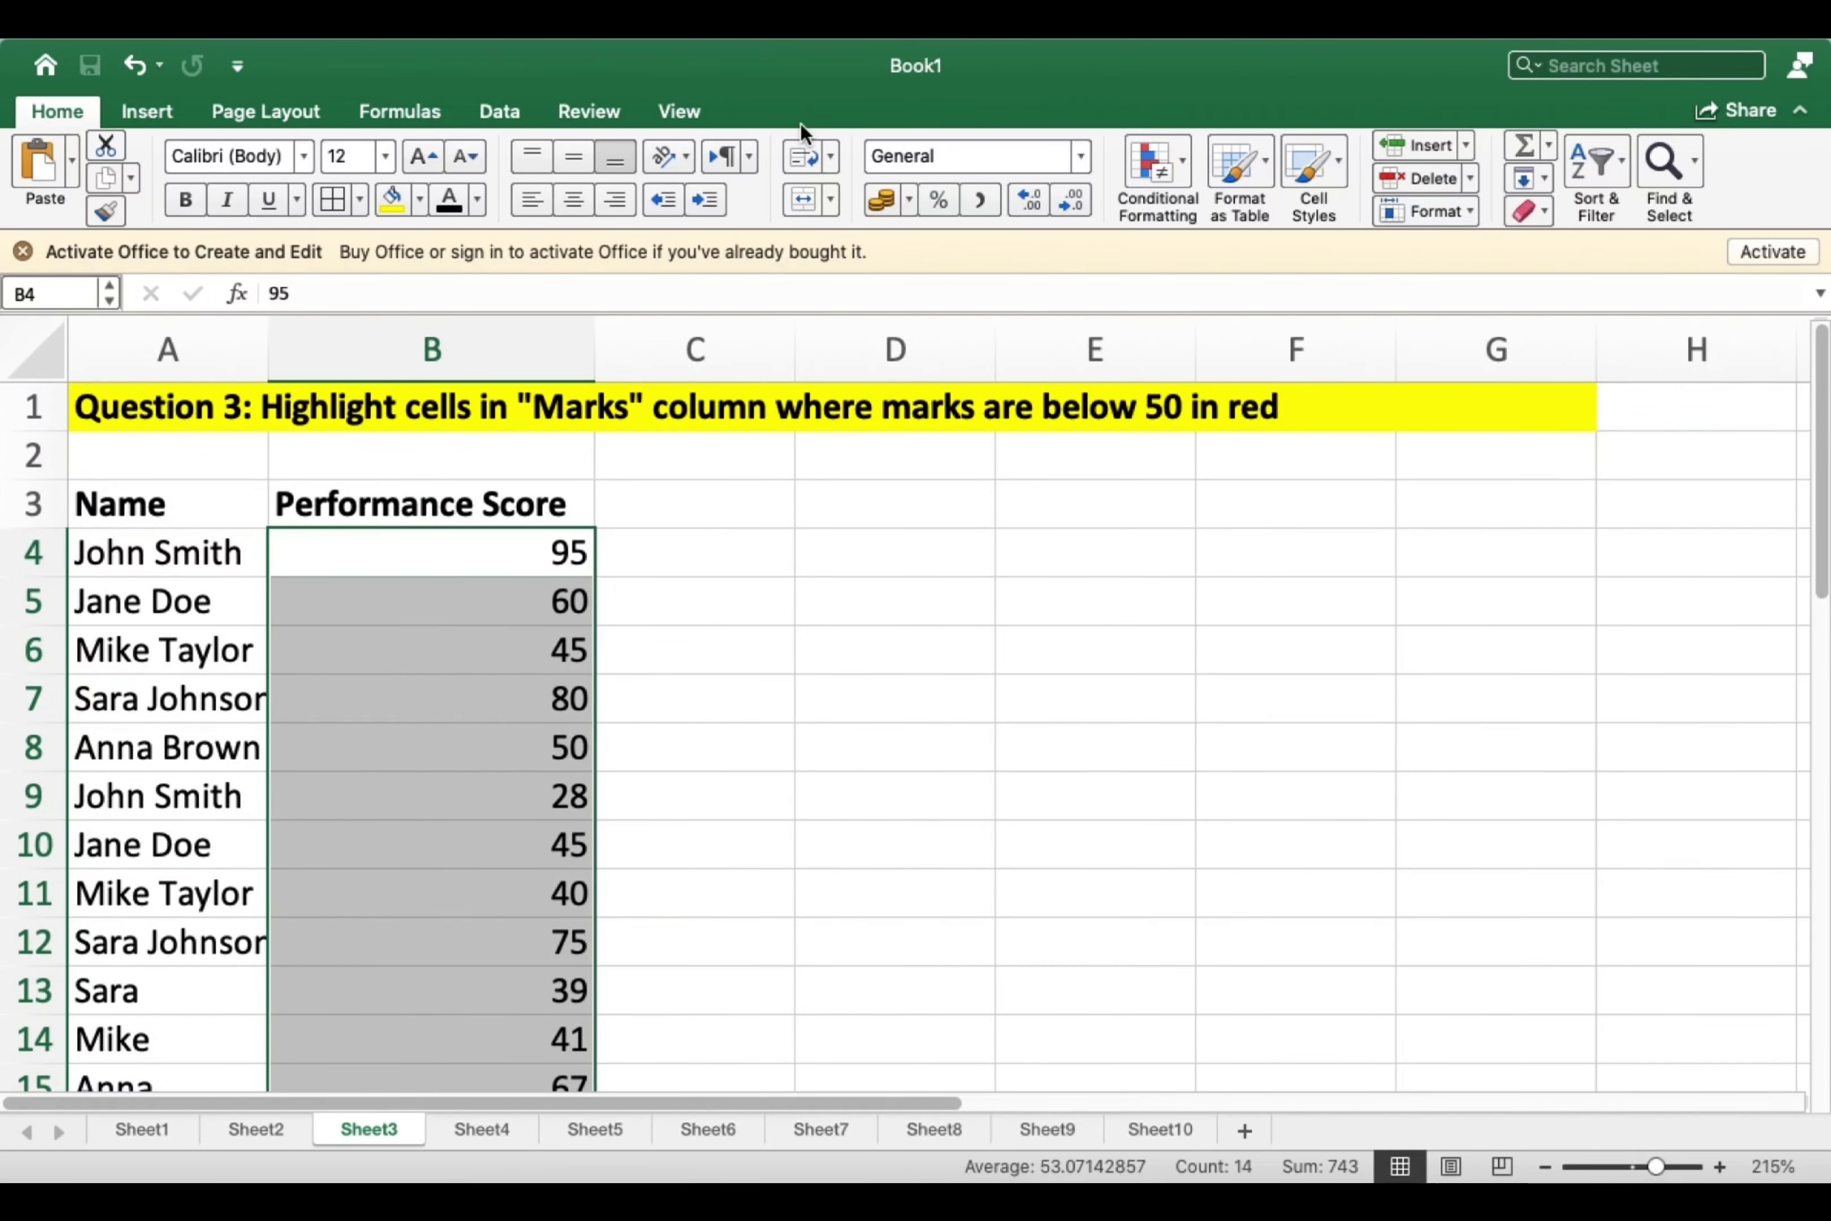
pyautogui.click(1187, 161)
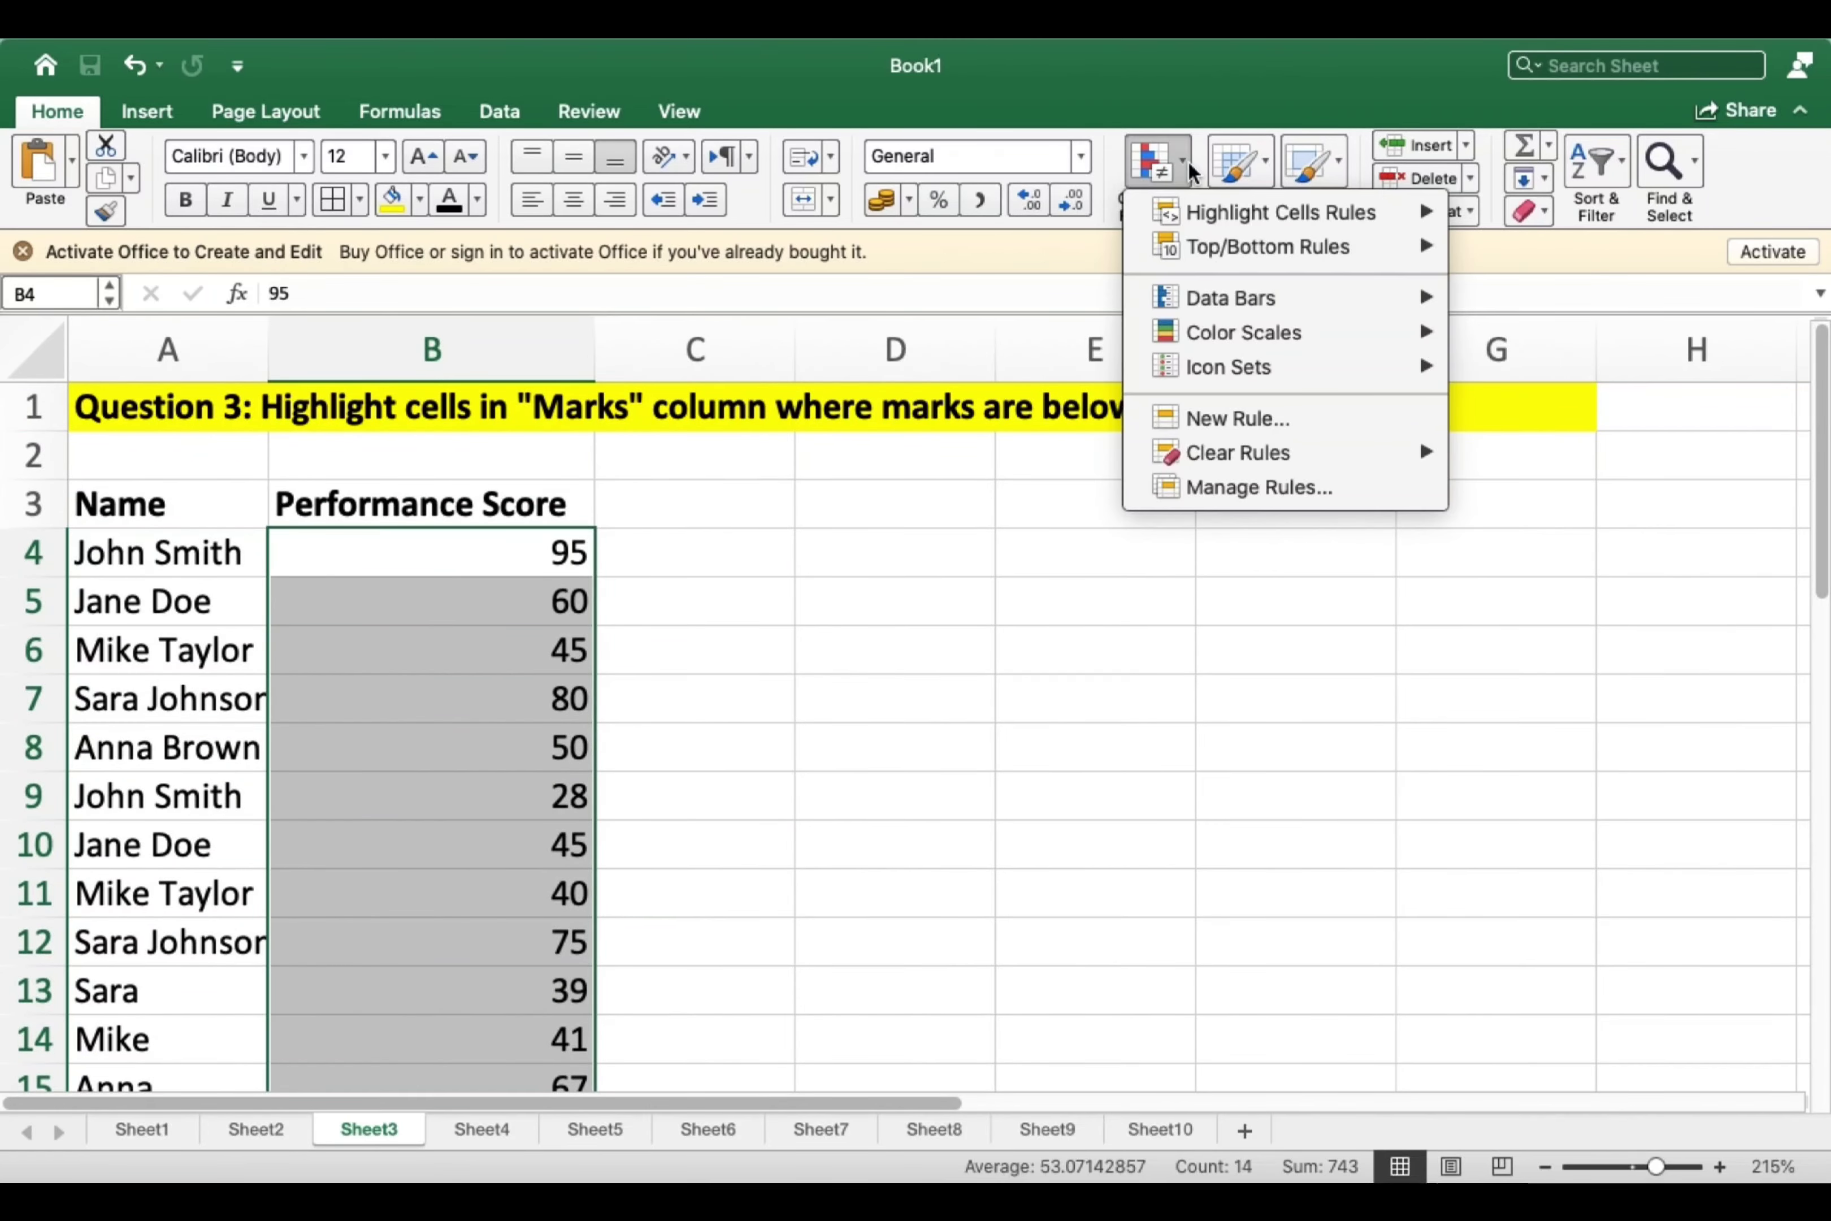
pyautogui.moveTo(1214, 213)
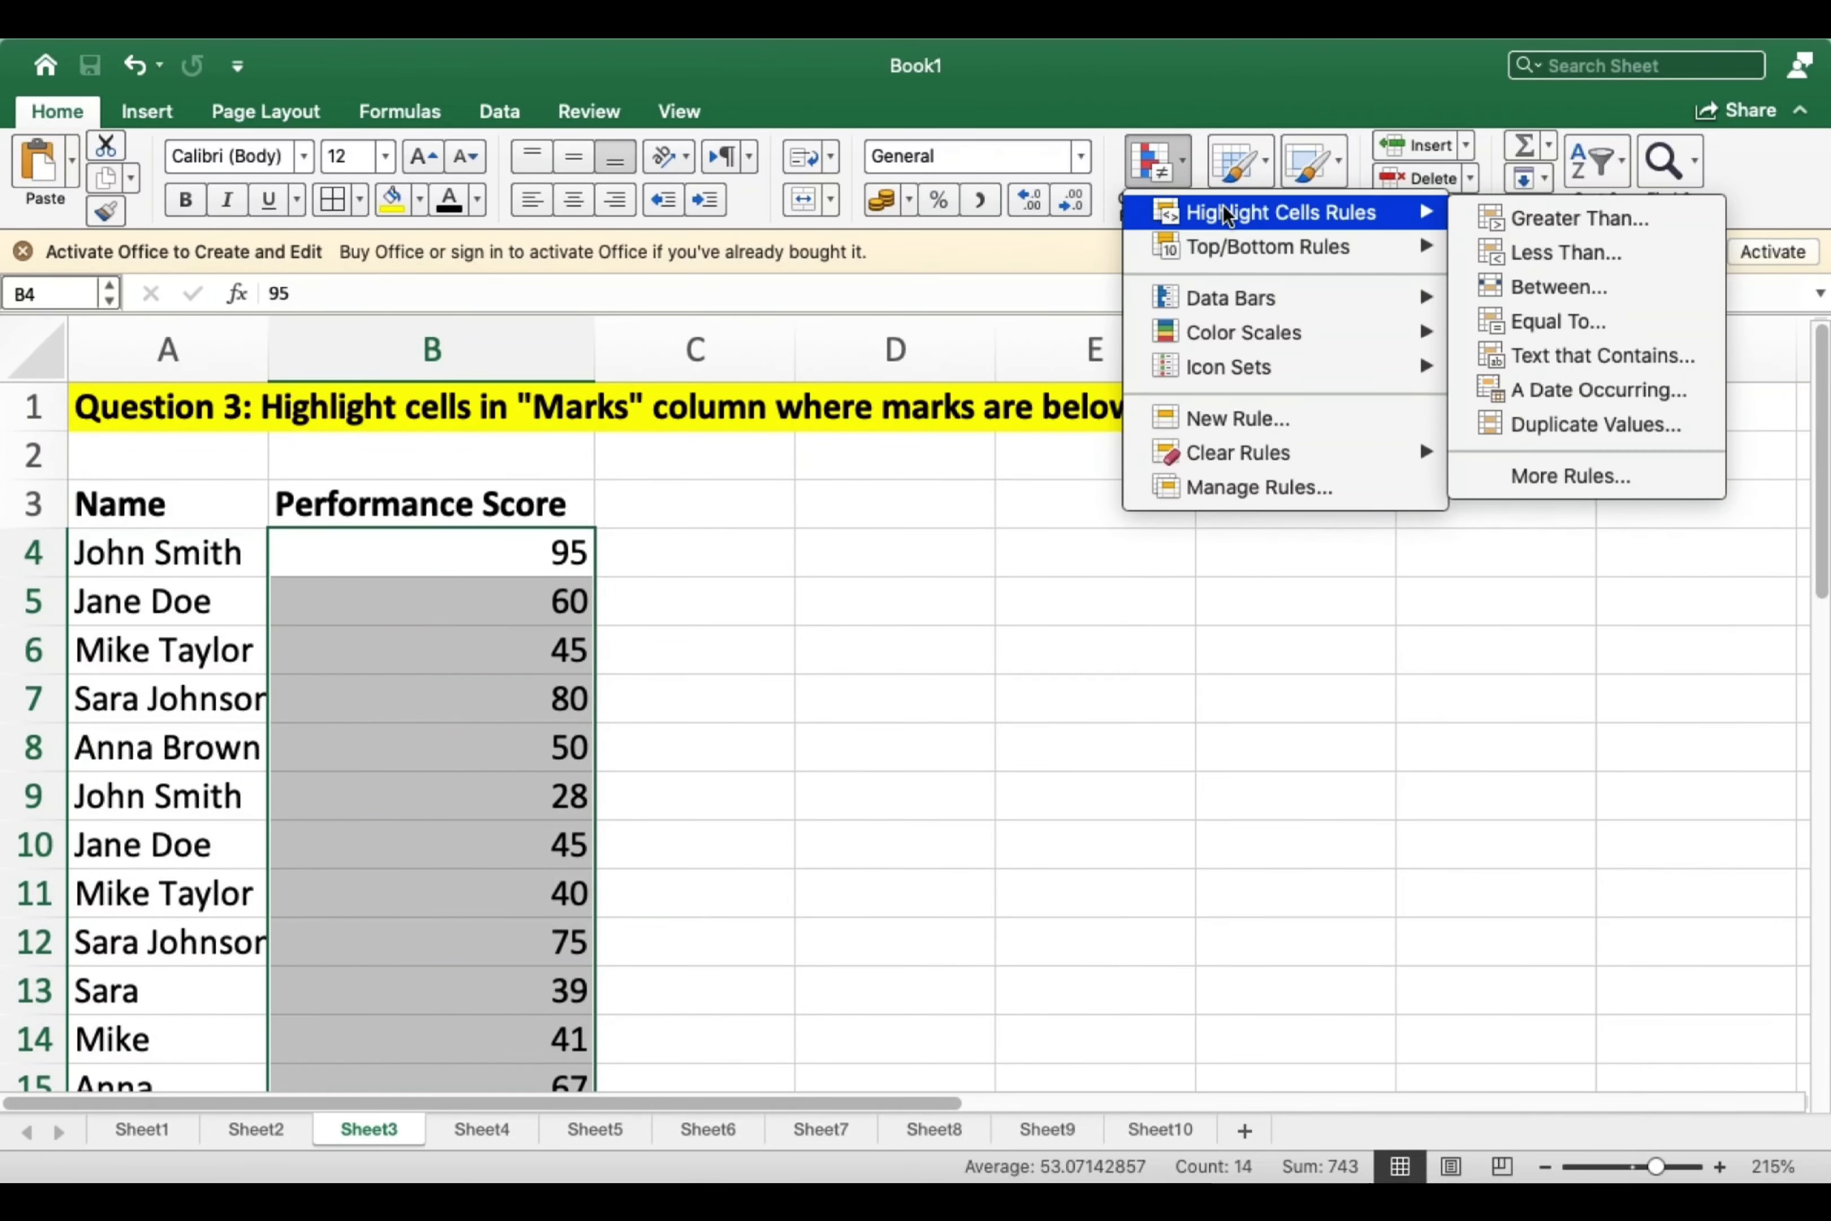
pyautogui.click(1564, 253)
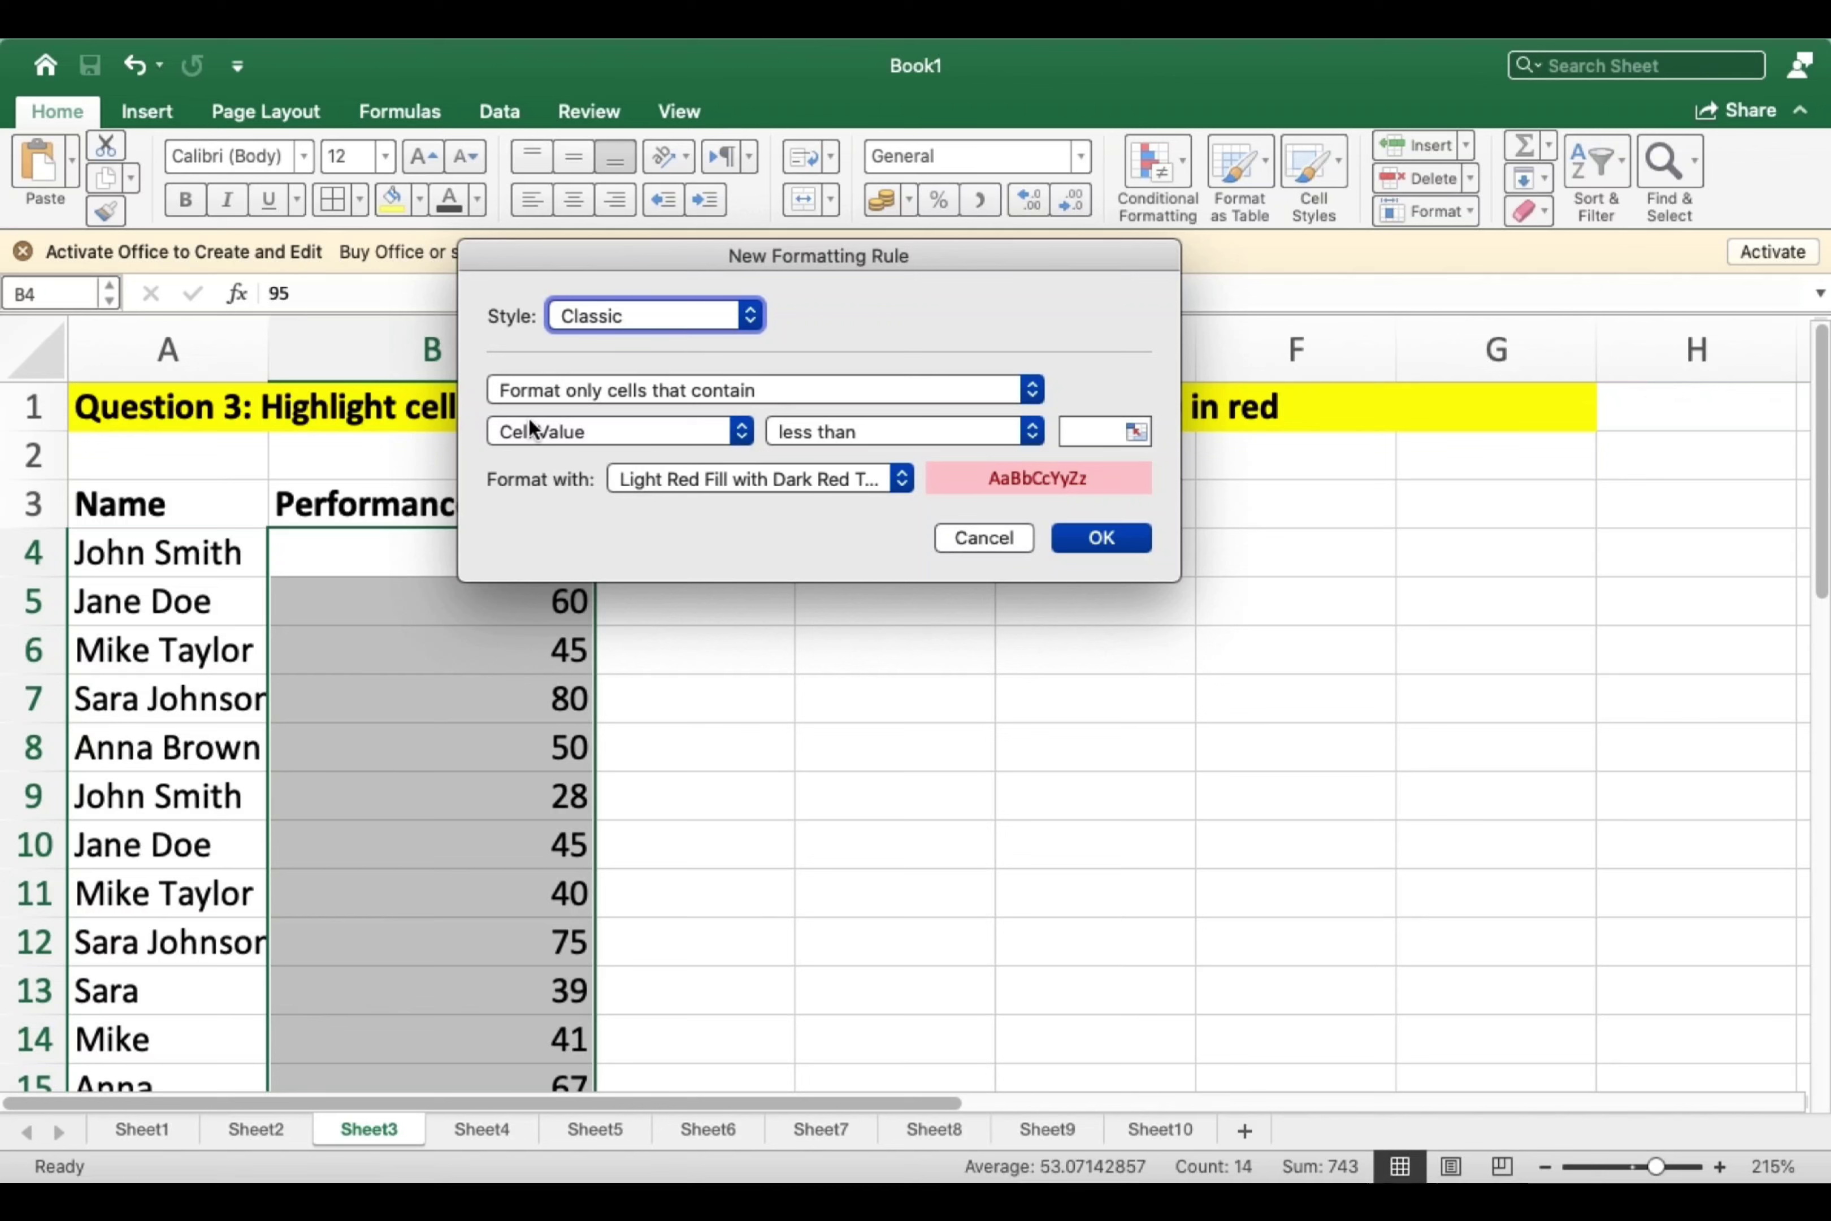
pyautogui.click(1104, 430)
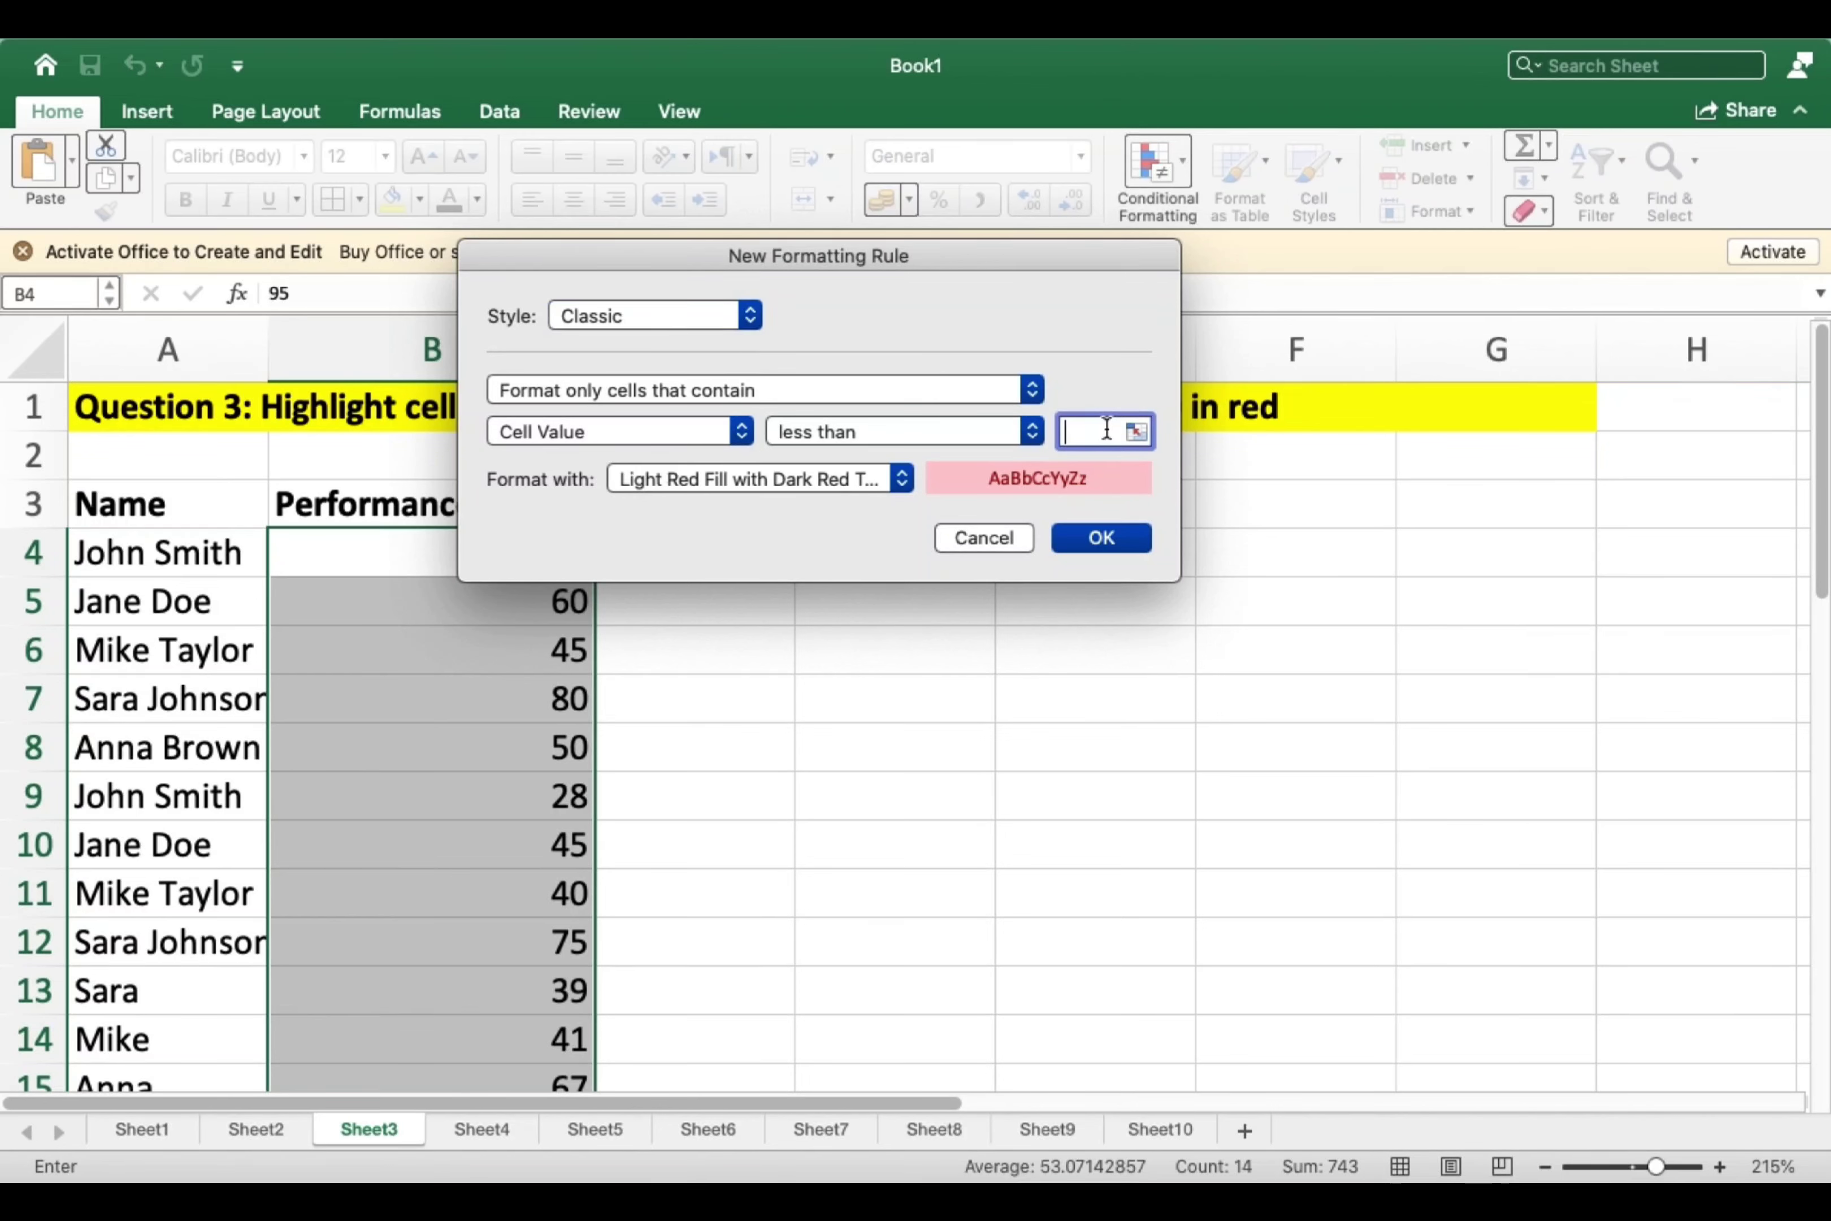
pyautogui.write('50')
pyautogui.click(743, 485)
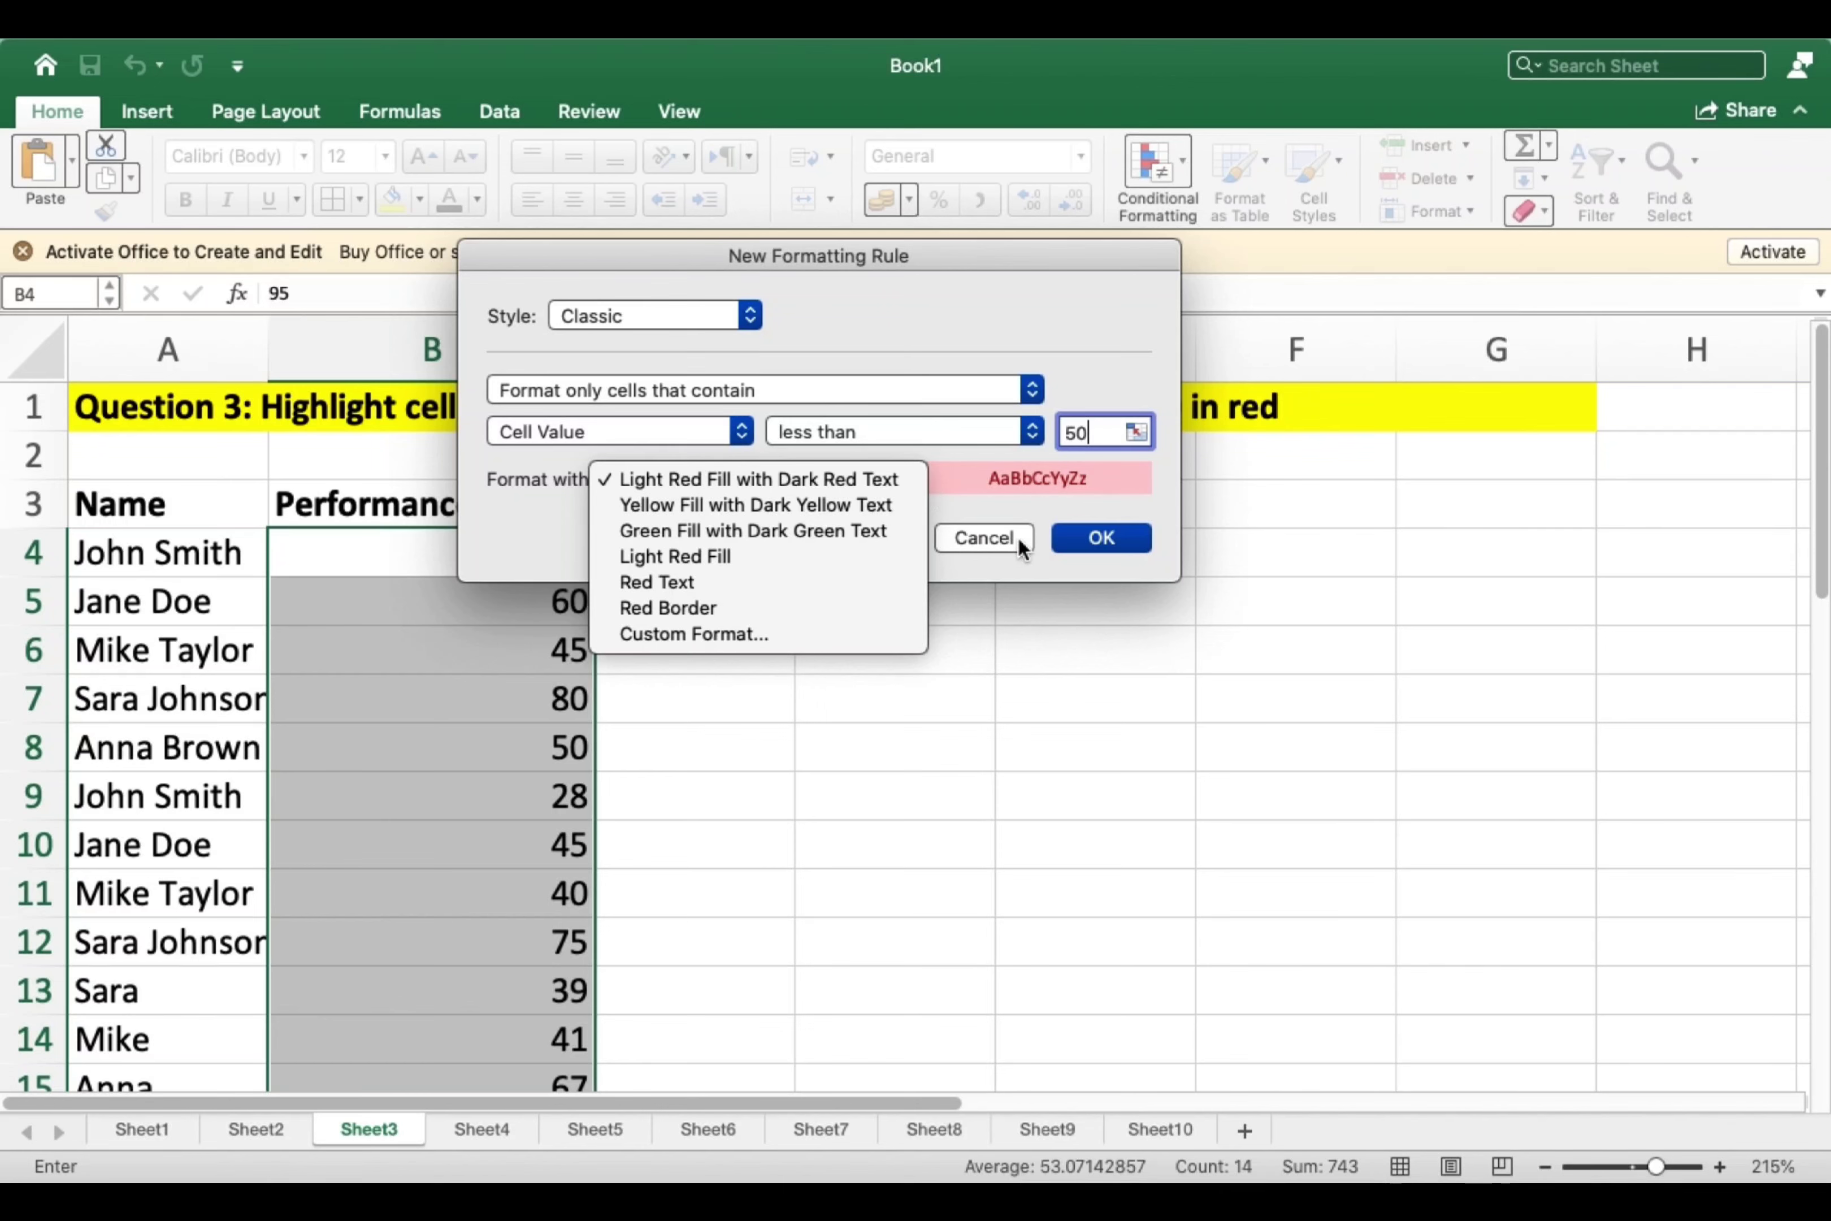
pyautogui.click(1093, 542)
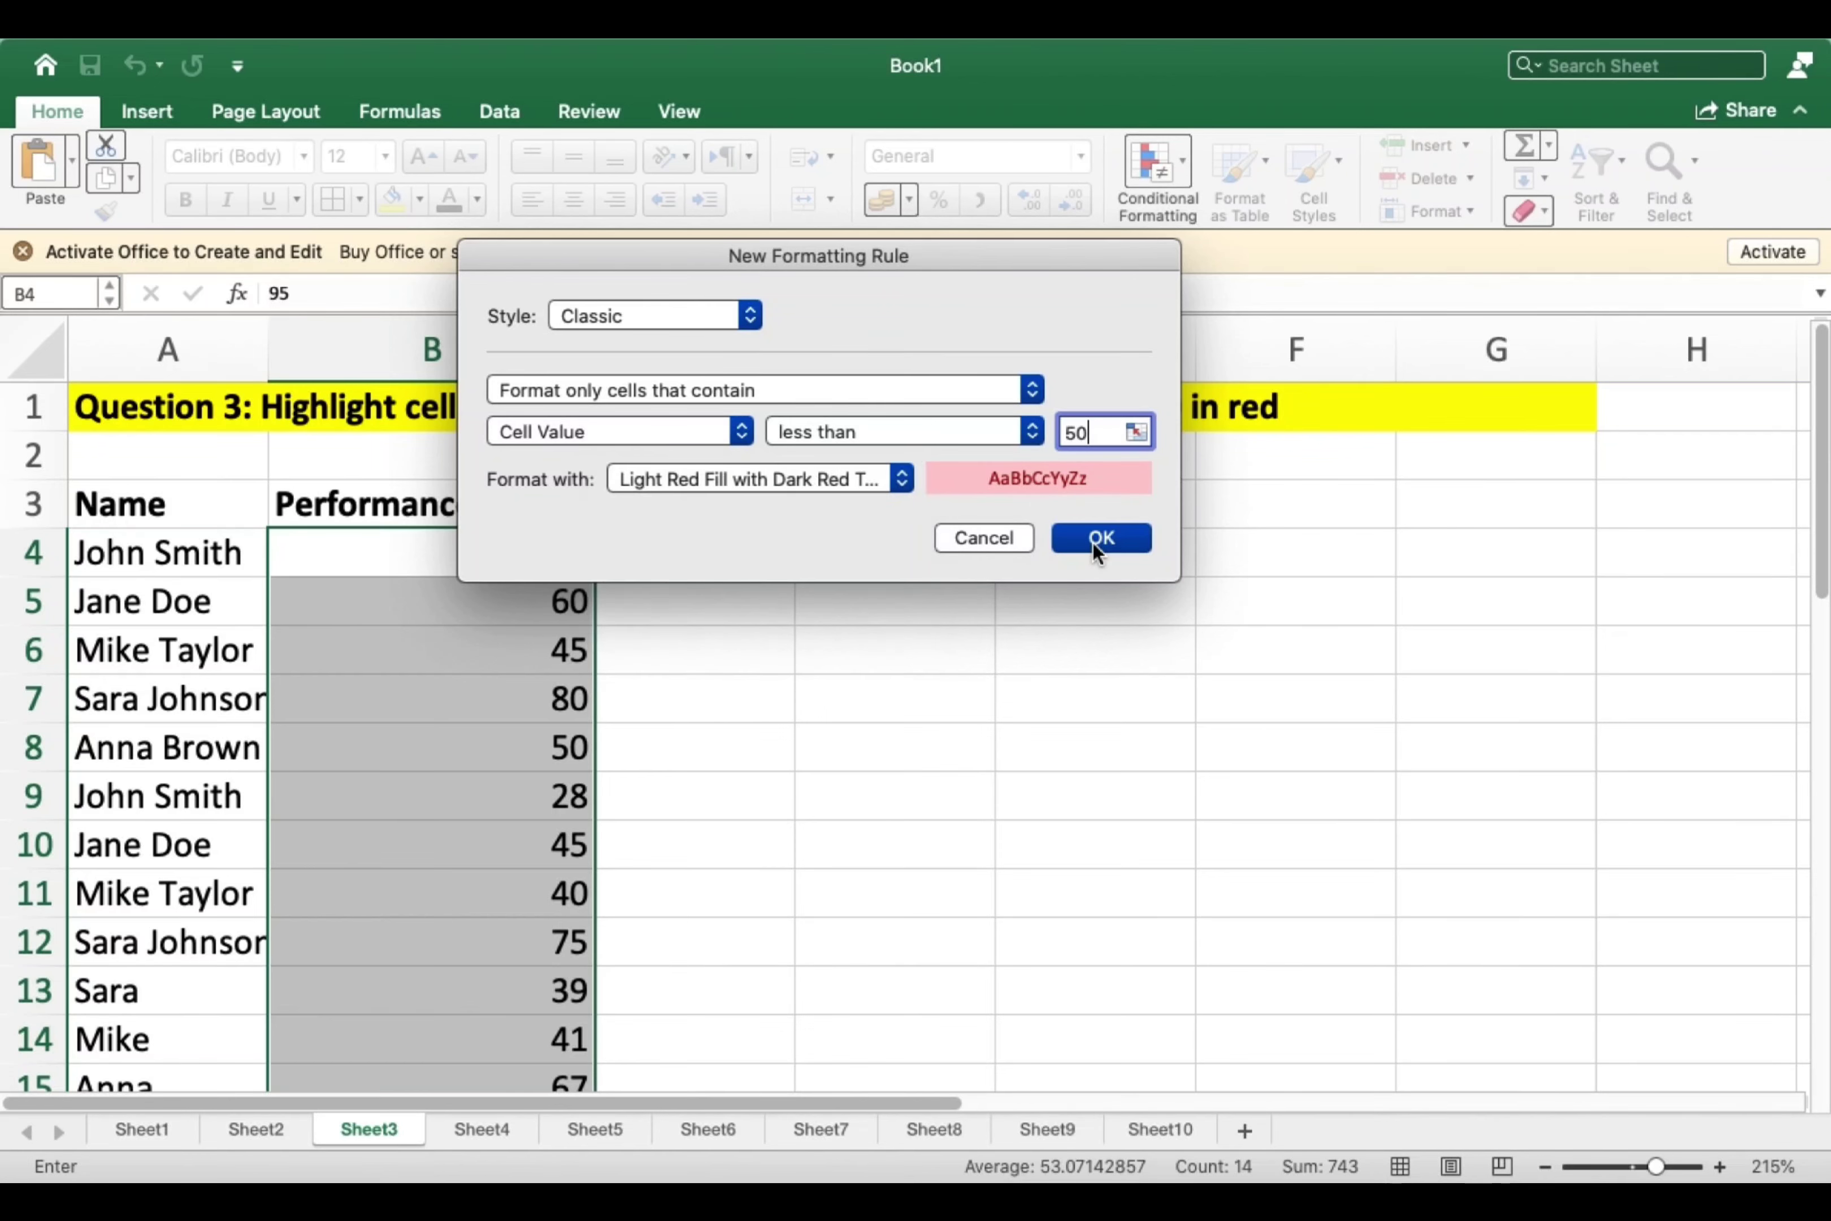
pyautogui.click(1093, 542)
pyautogui.click(568, 599)
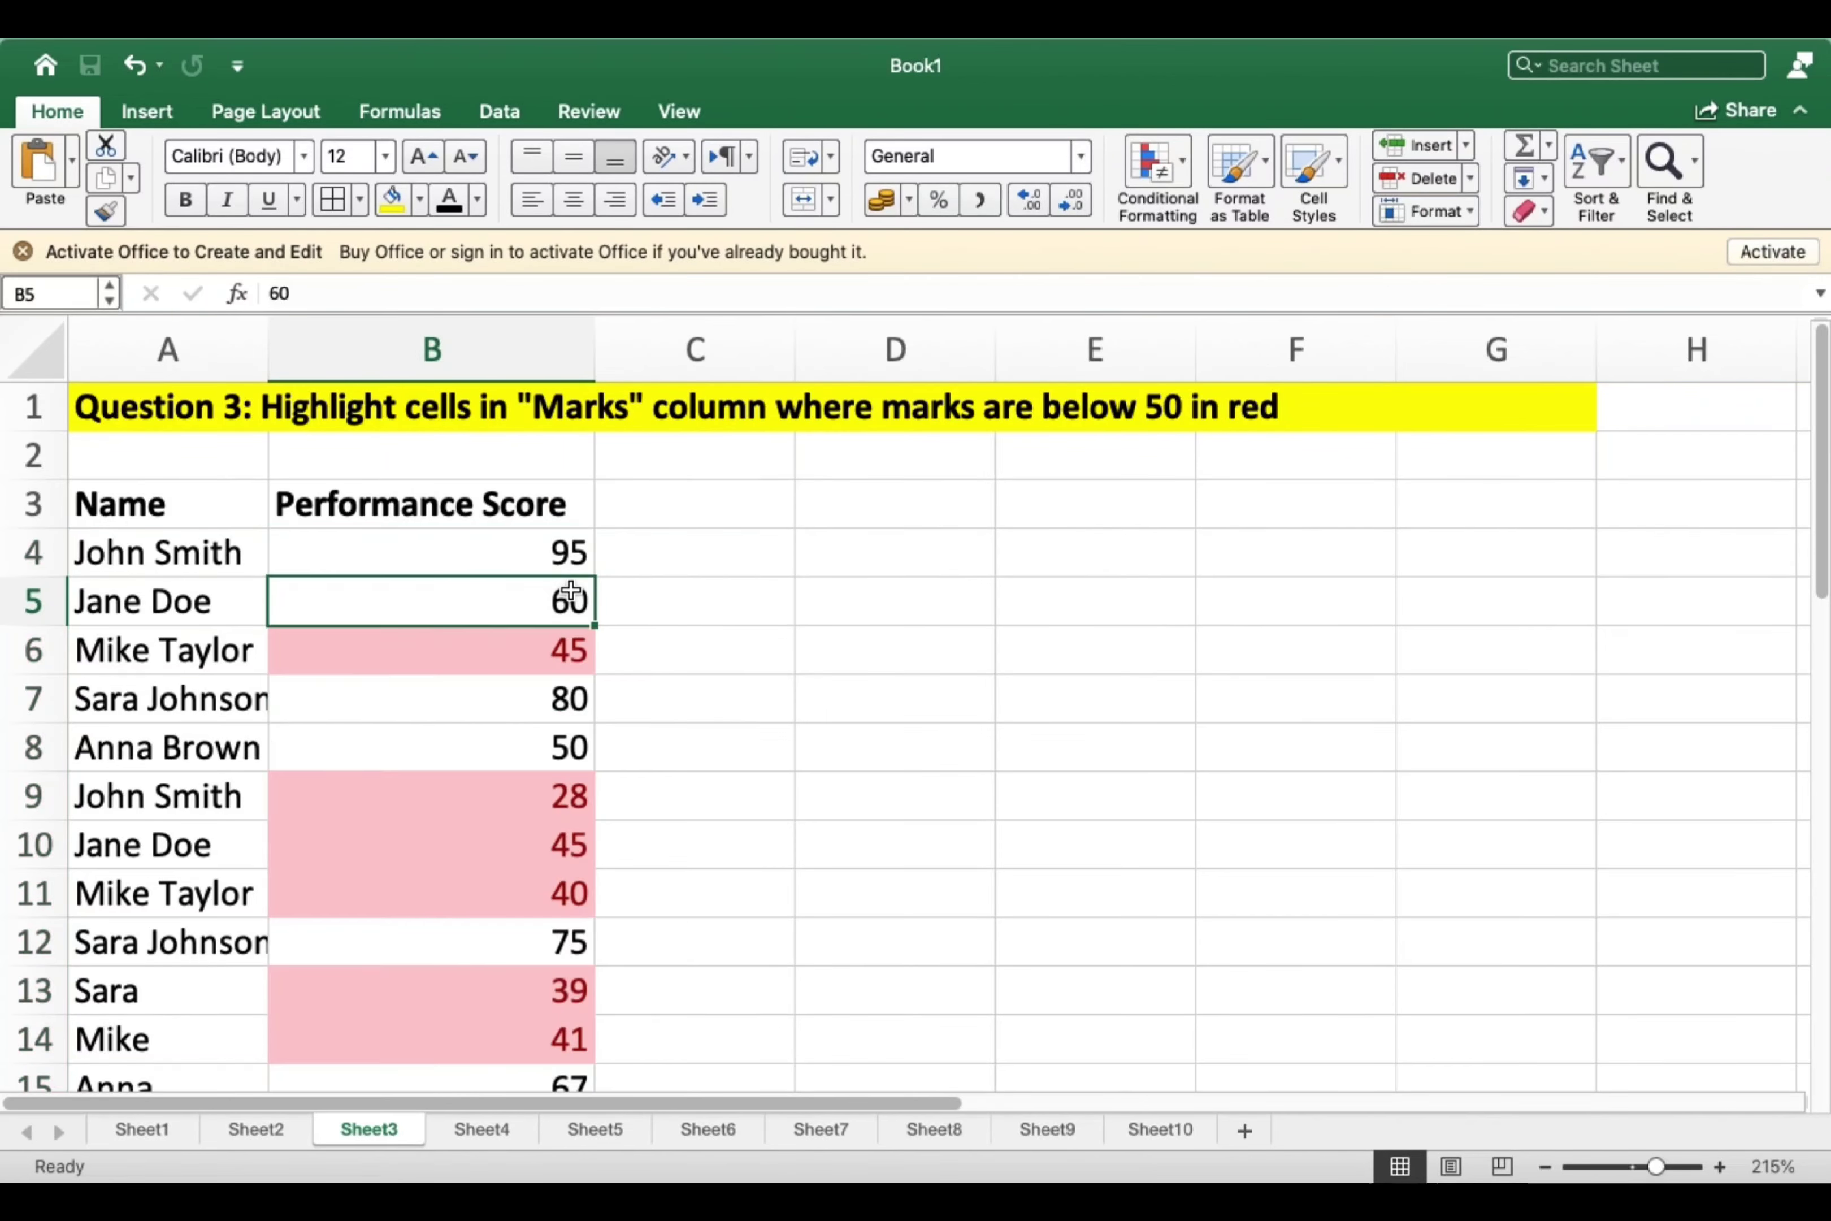
# Look over the highlighted performance scores down to the last row on Sheet3 and return to cell B4.
pyautogui.scroll(-4, 570, 591)
pyautogui.scroll(-3, 570, 591)
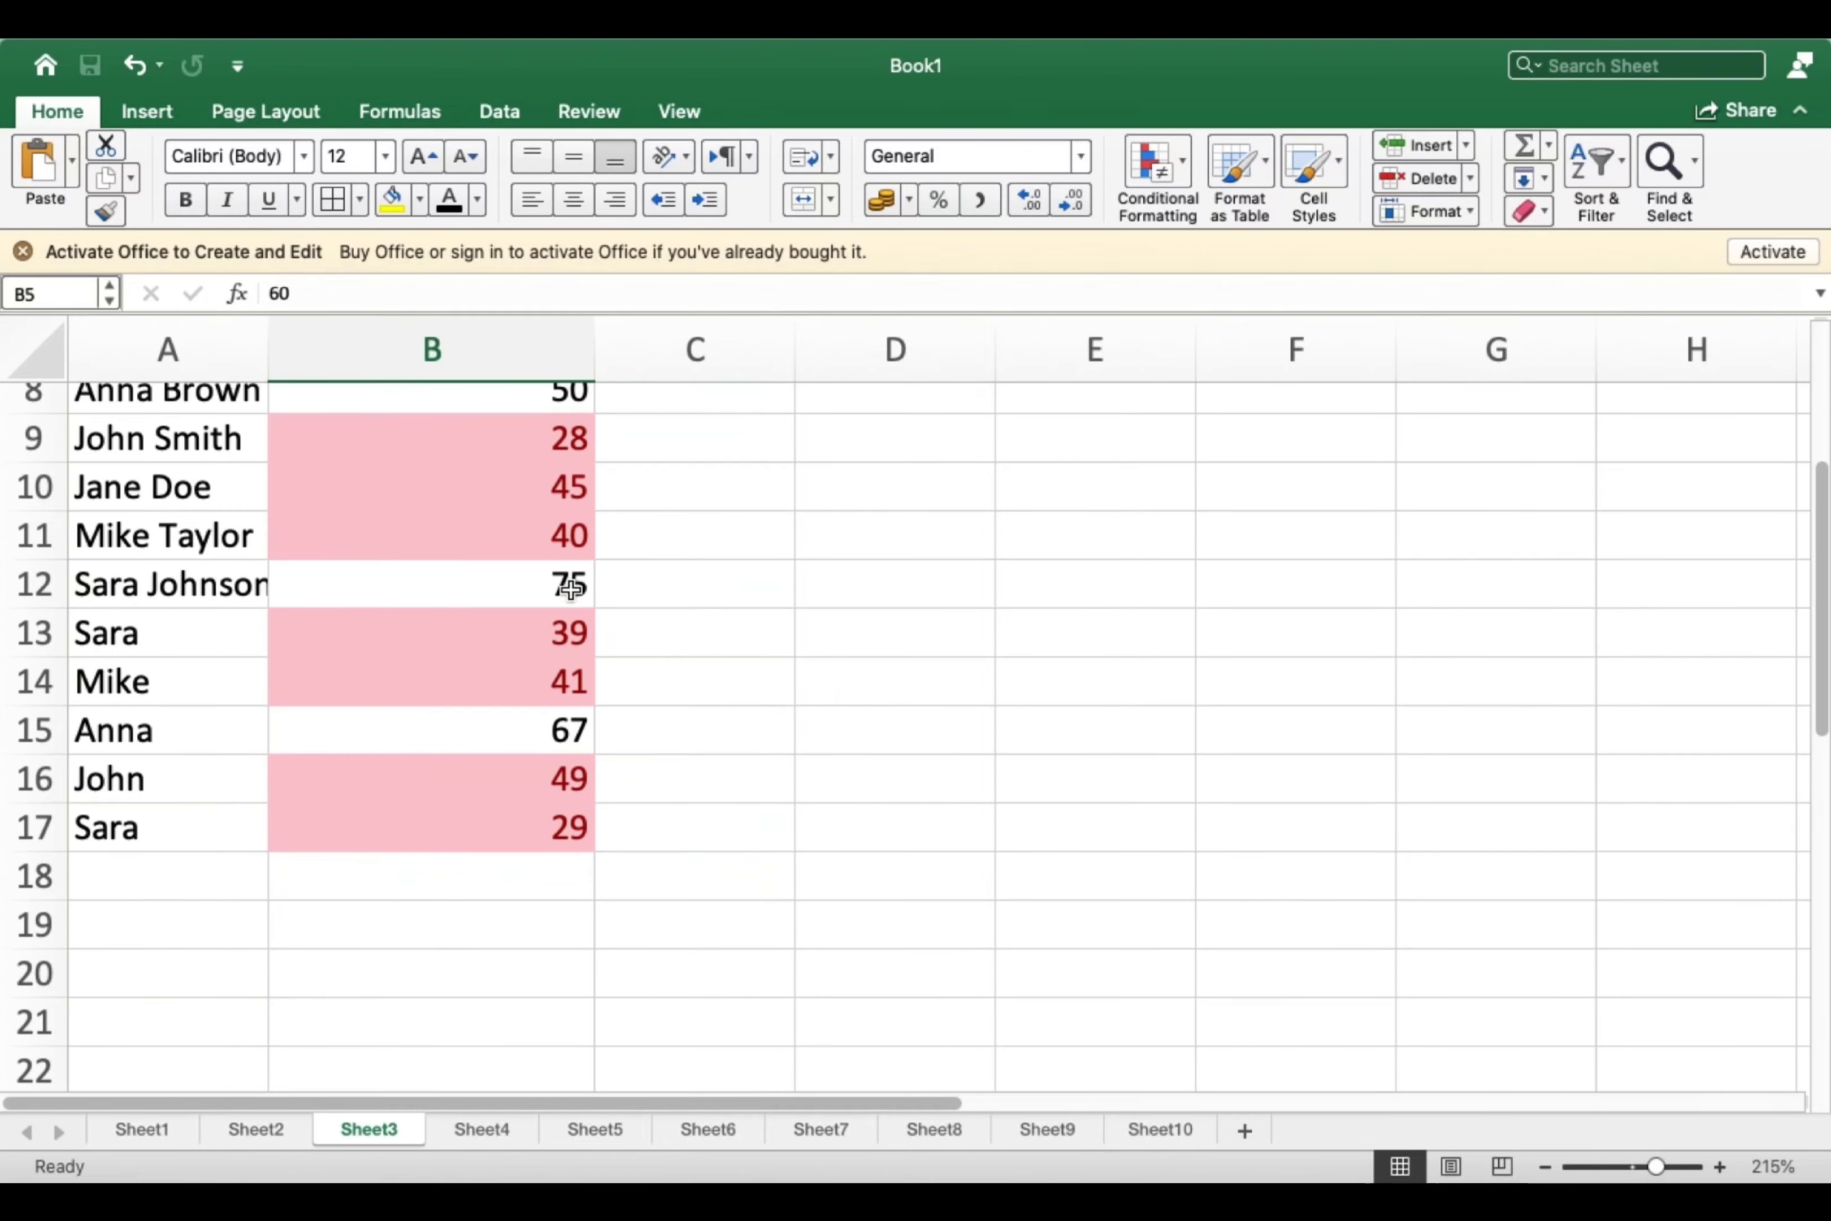
pyautogui.scroll(3, 570, 591)
pyautogui.scroll(5, 570, 591)
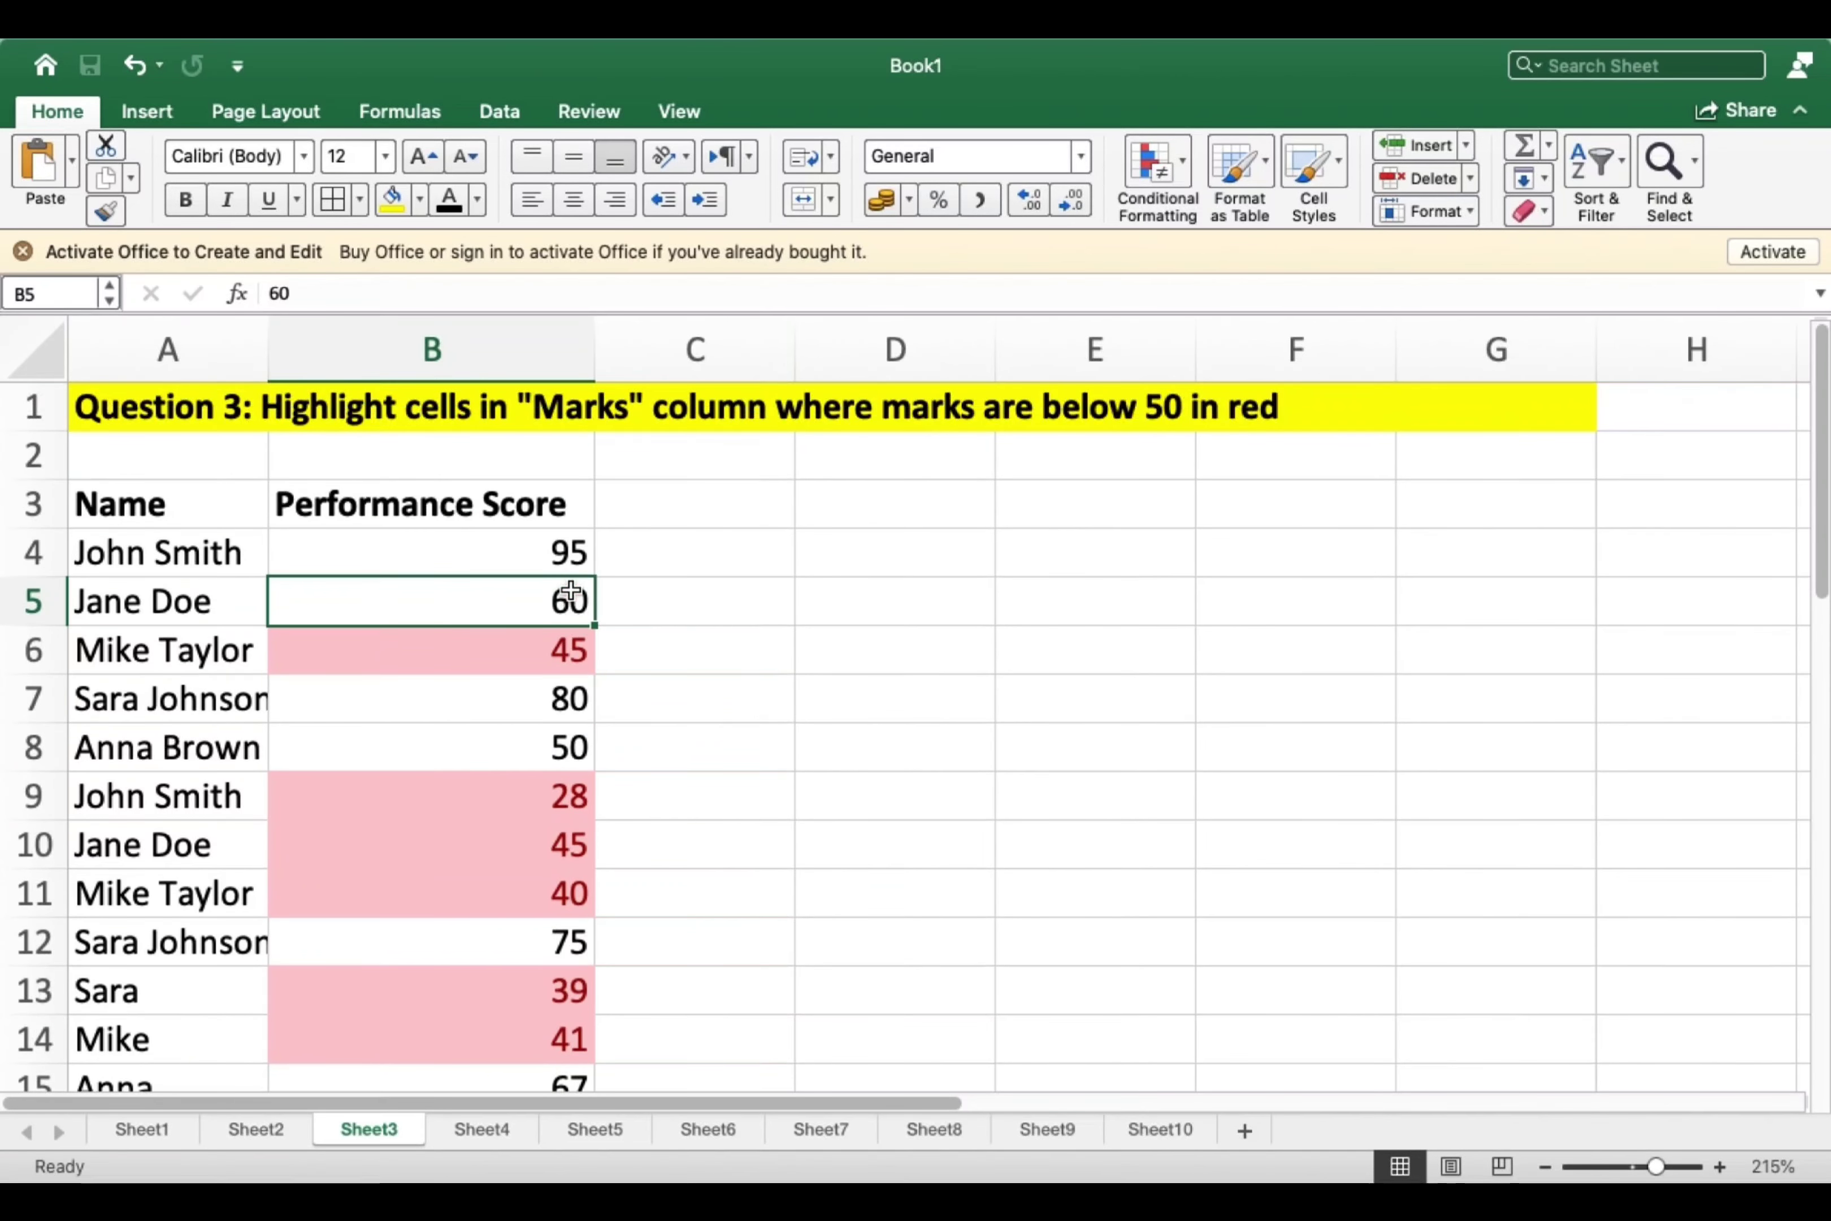
pyautogui.click(509, 558)
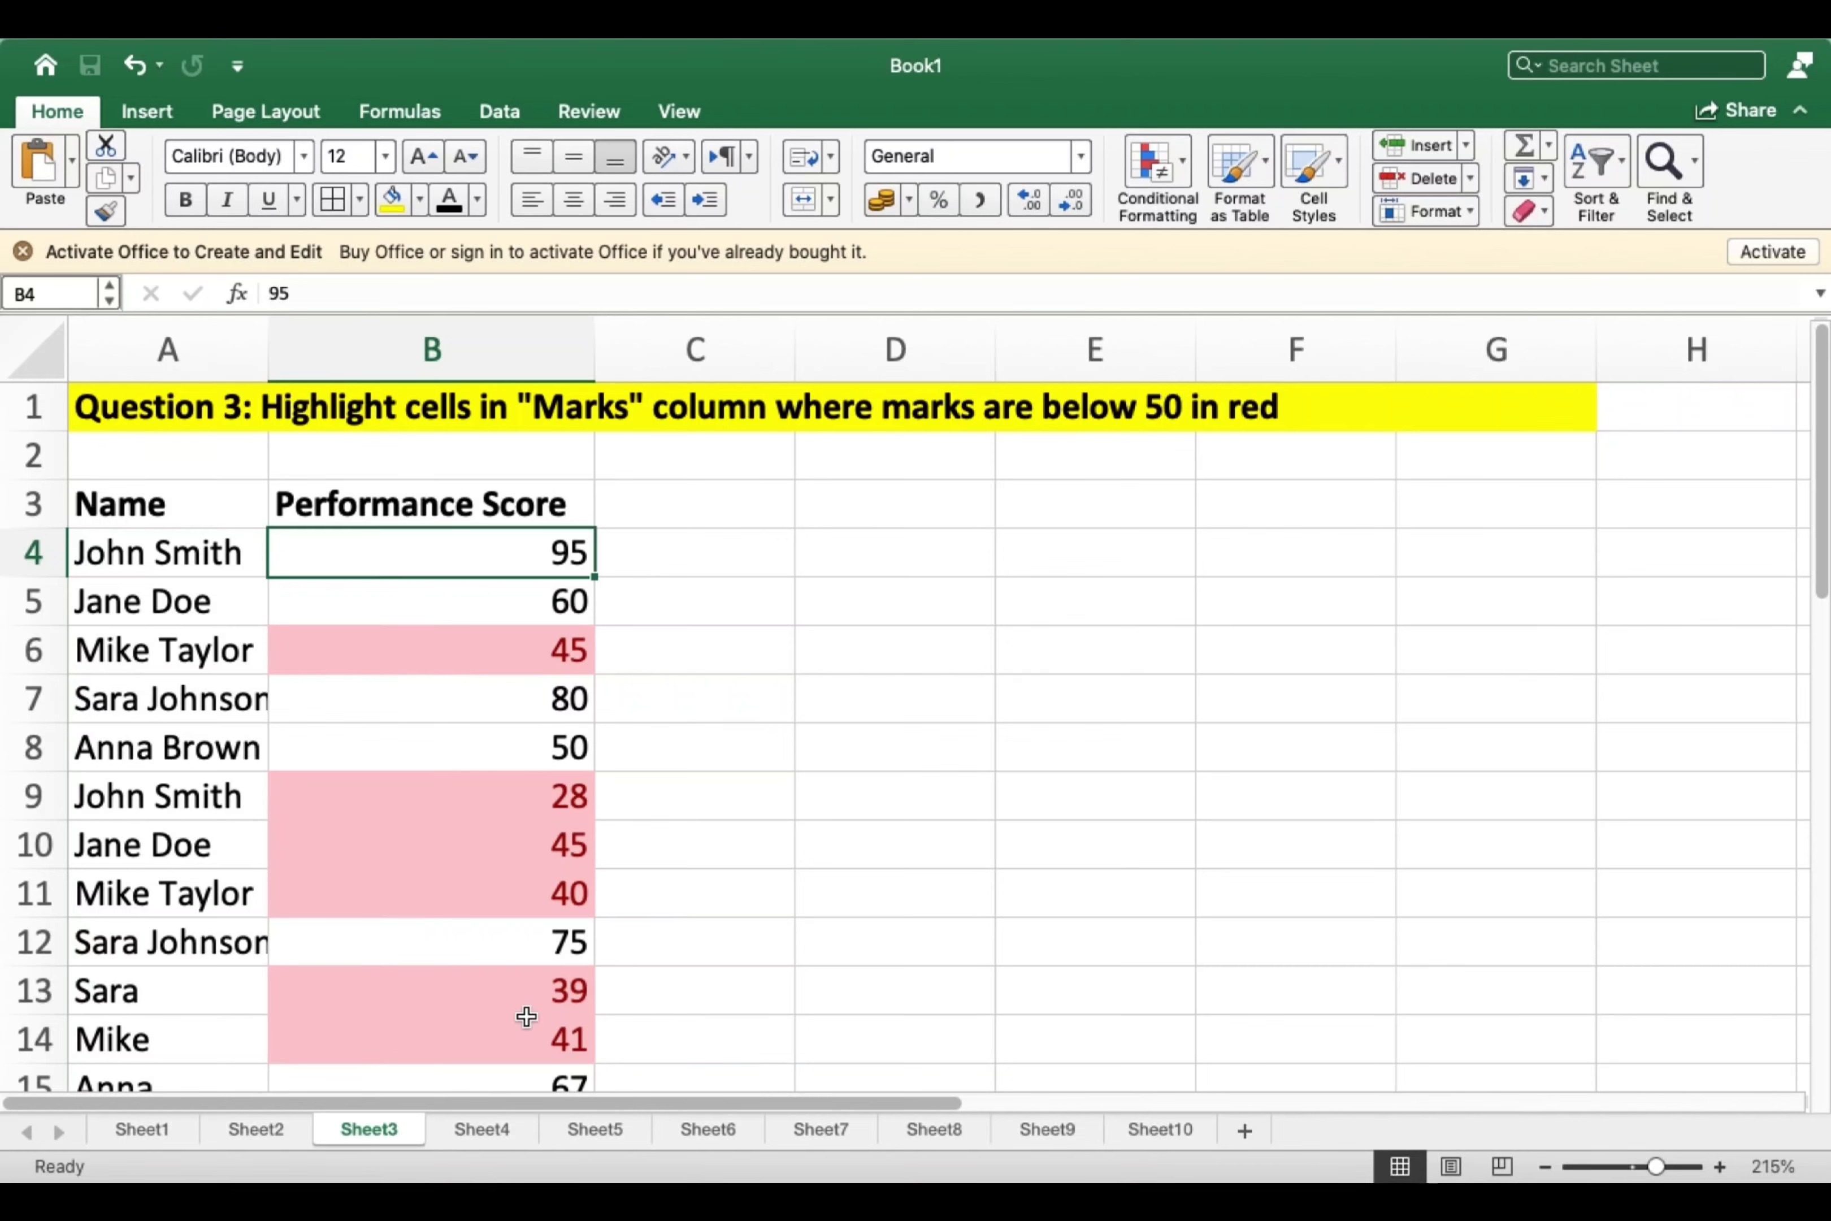
# Open Sheet4, read the Question 4 text, and examine how the row 3 headers behave while scrolling through the sales data.
pyautogui.click(492, 1130)
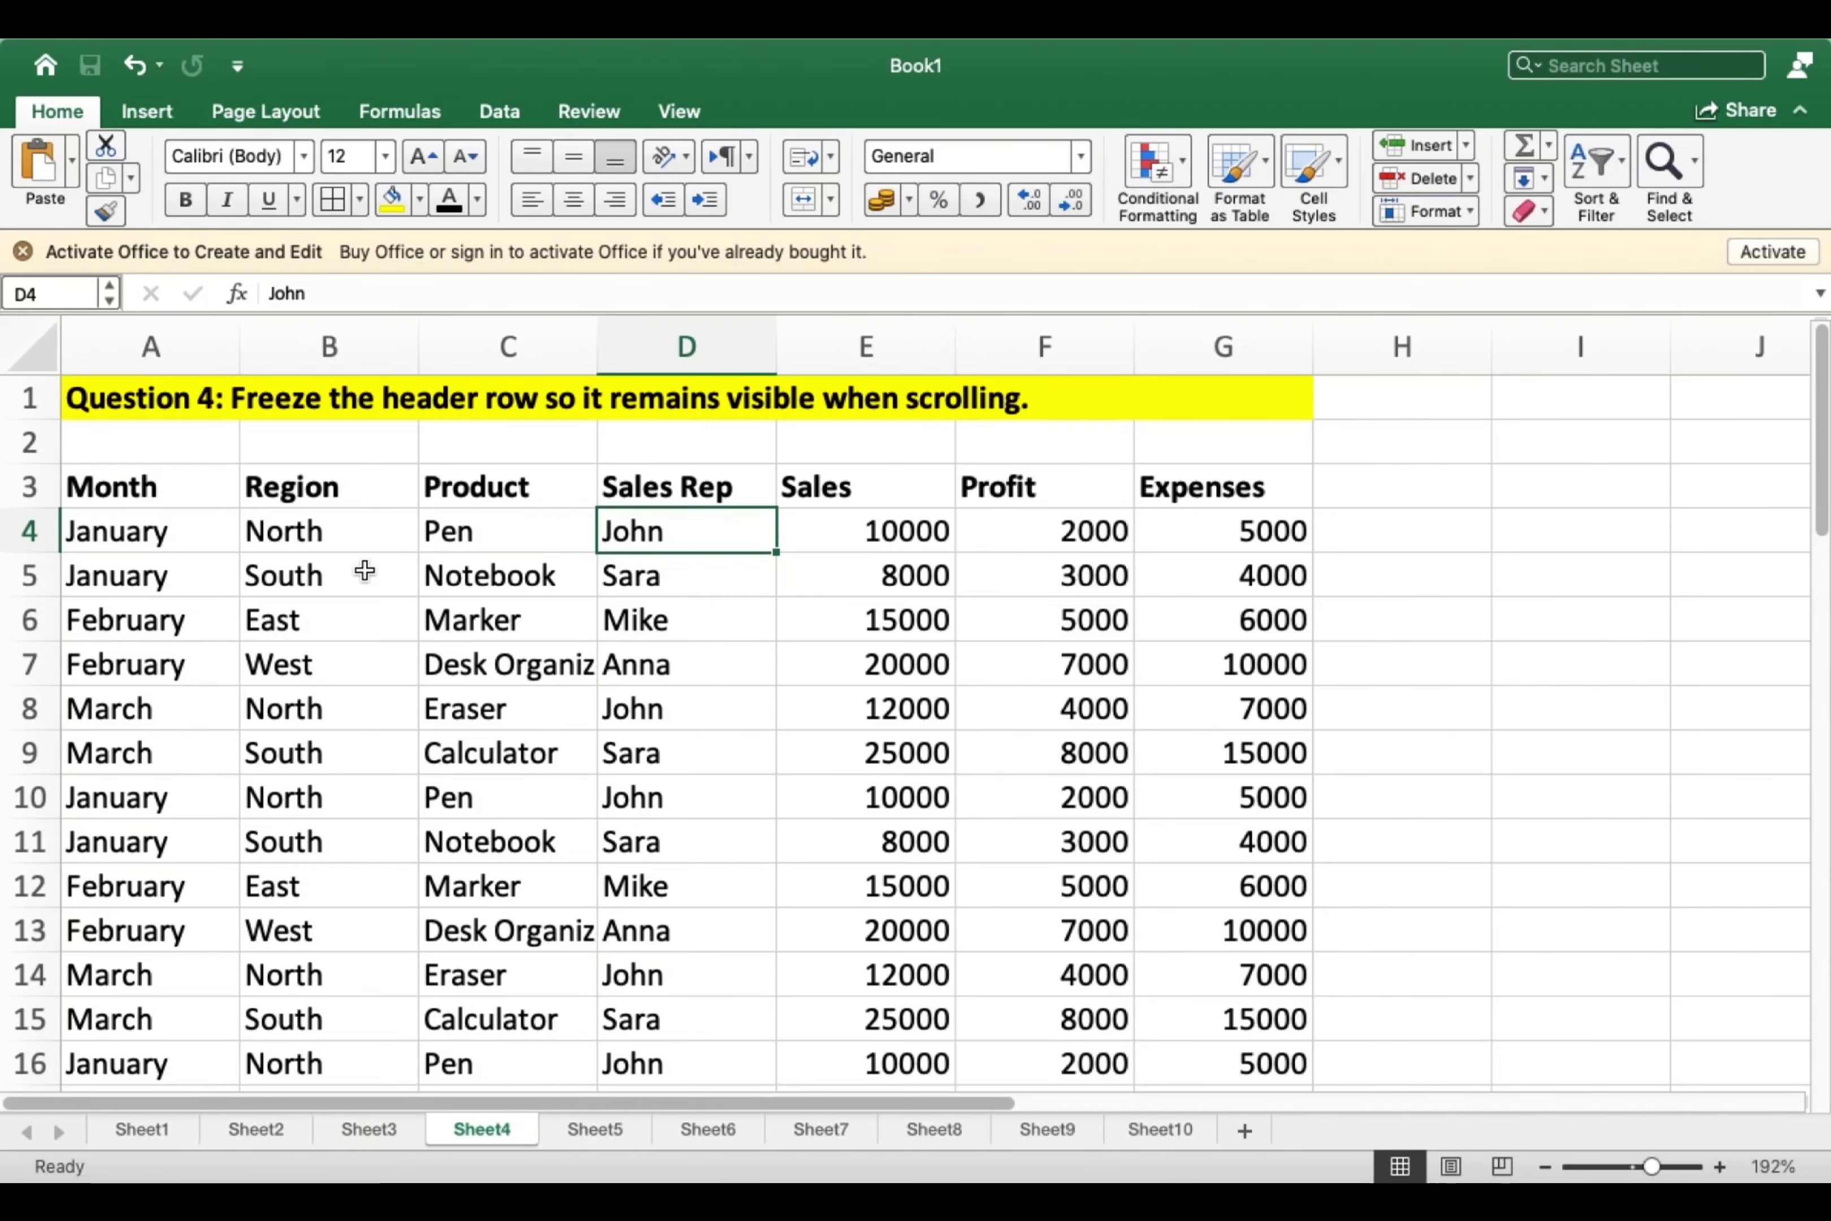
pyautogui.click(168, 411)
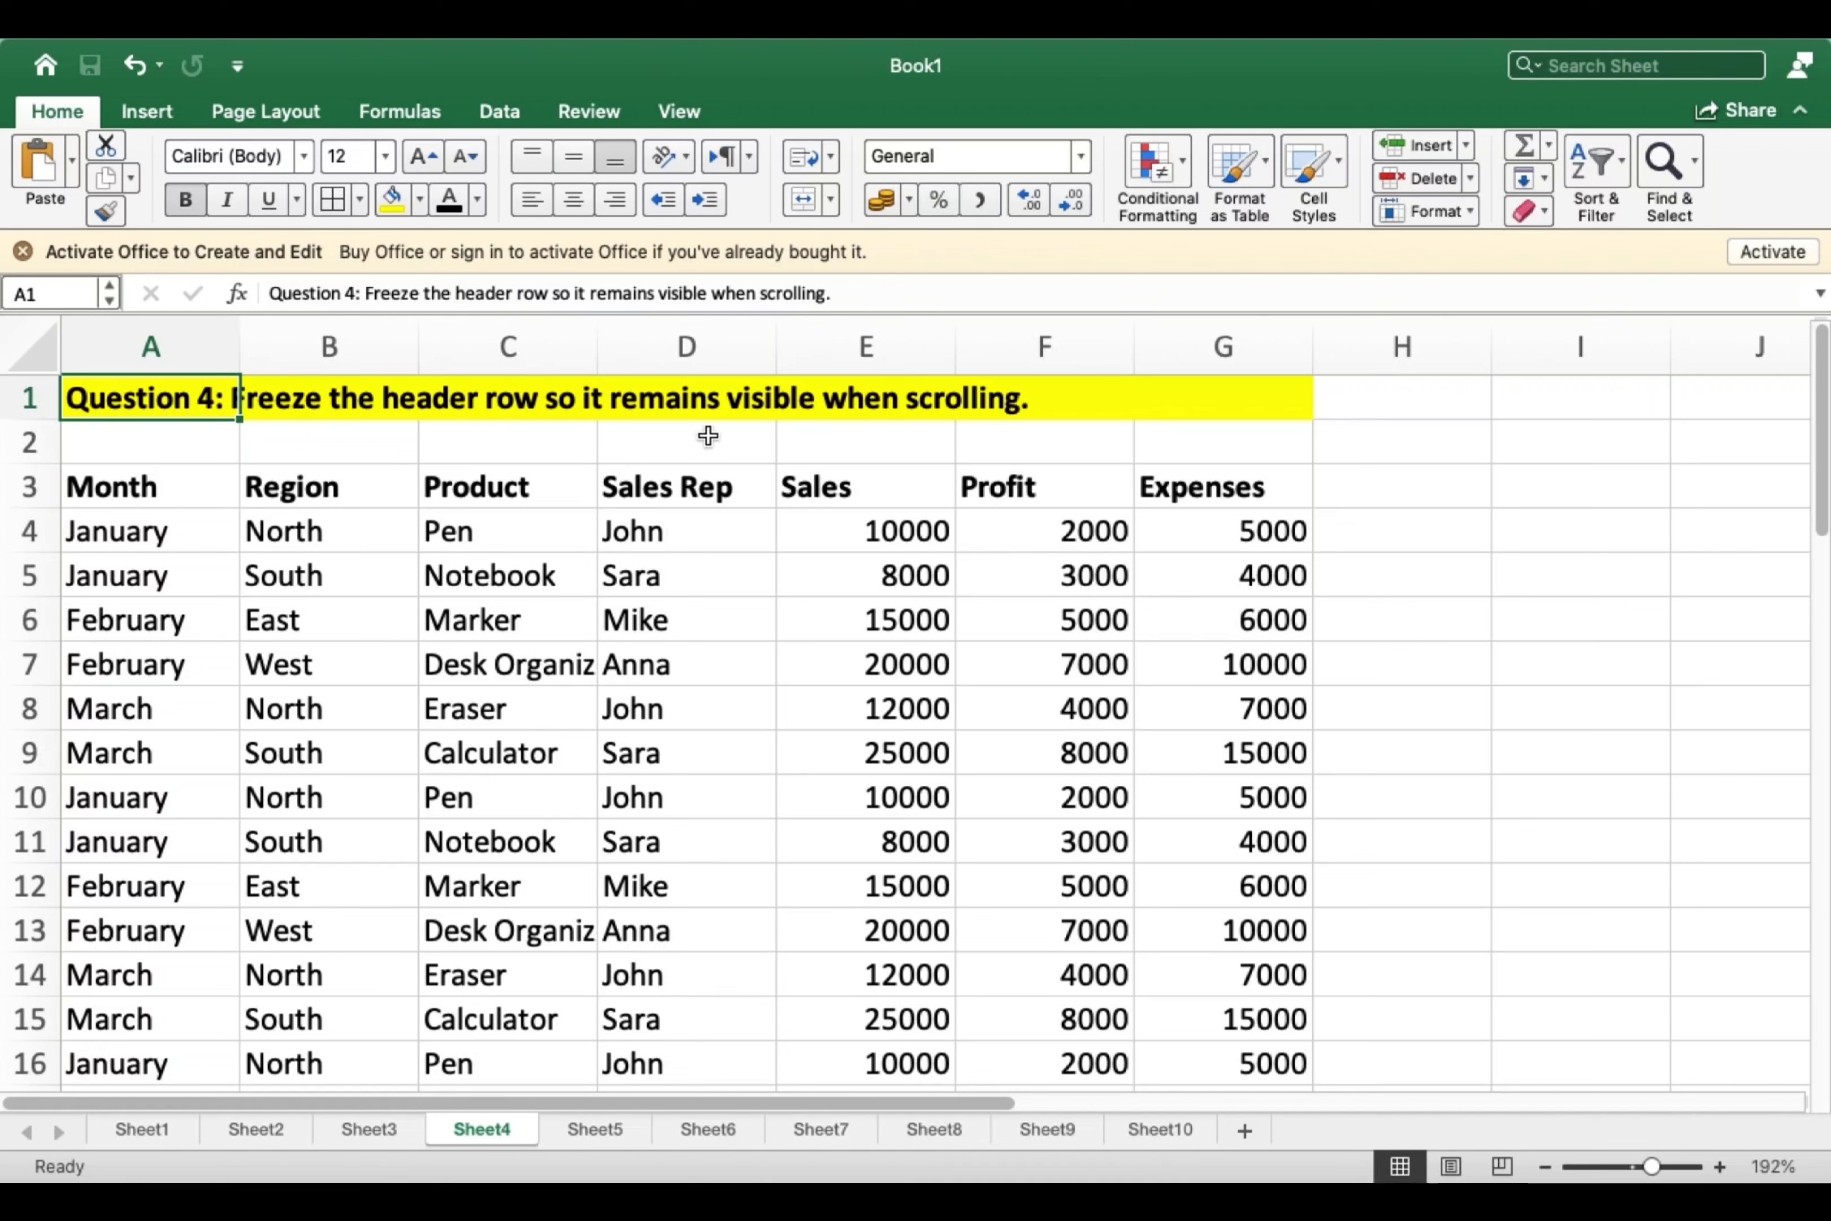
pyautogui.click(949, 406)
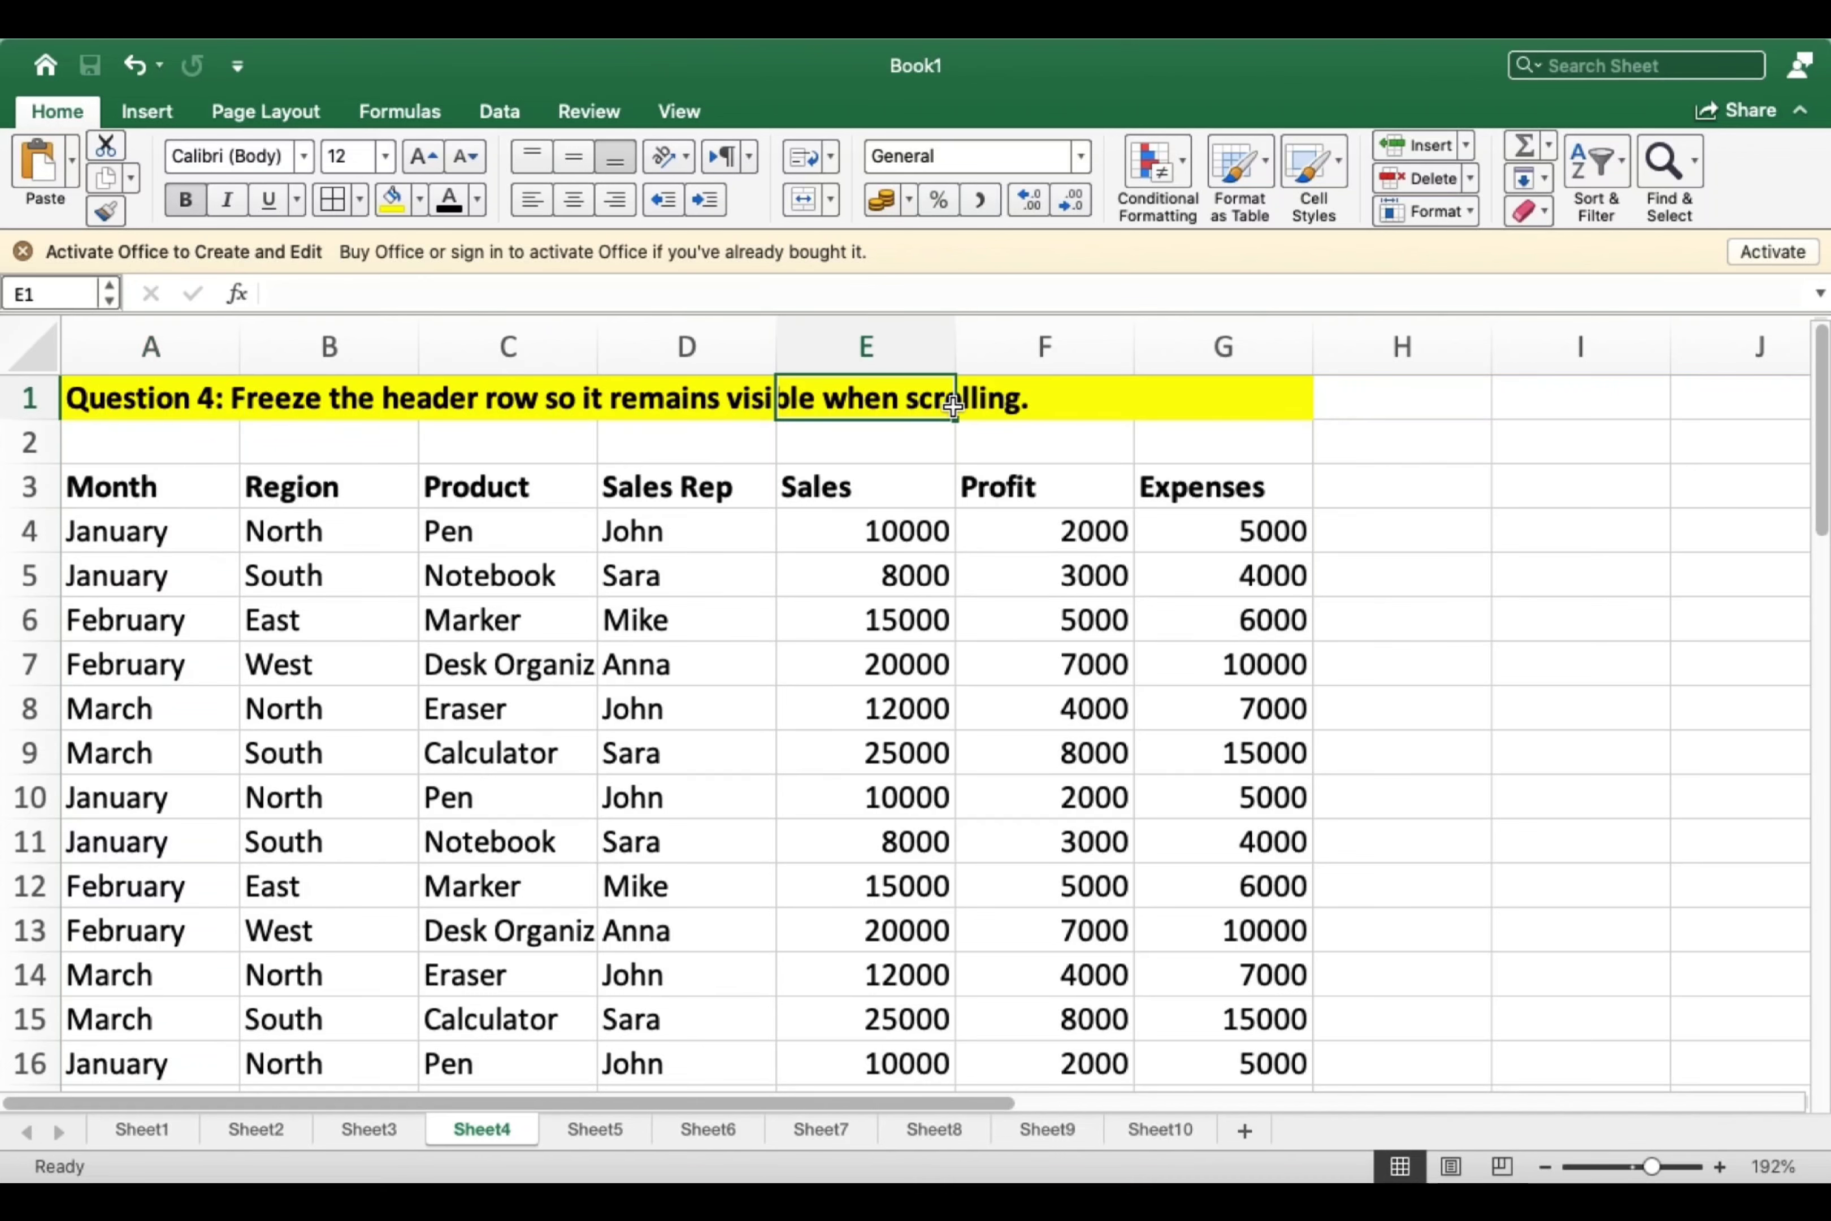
pyautogui.click(30, 486)
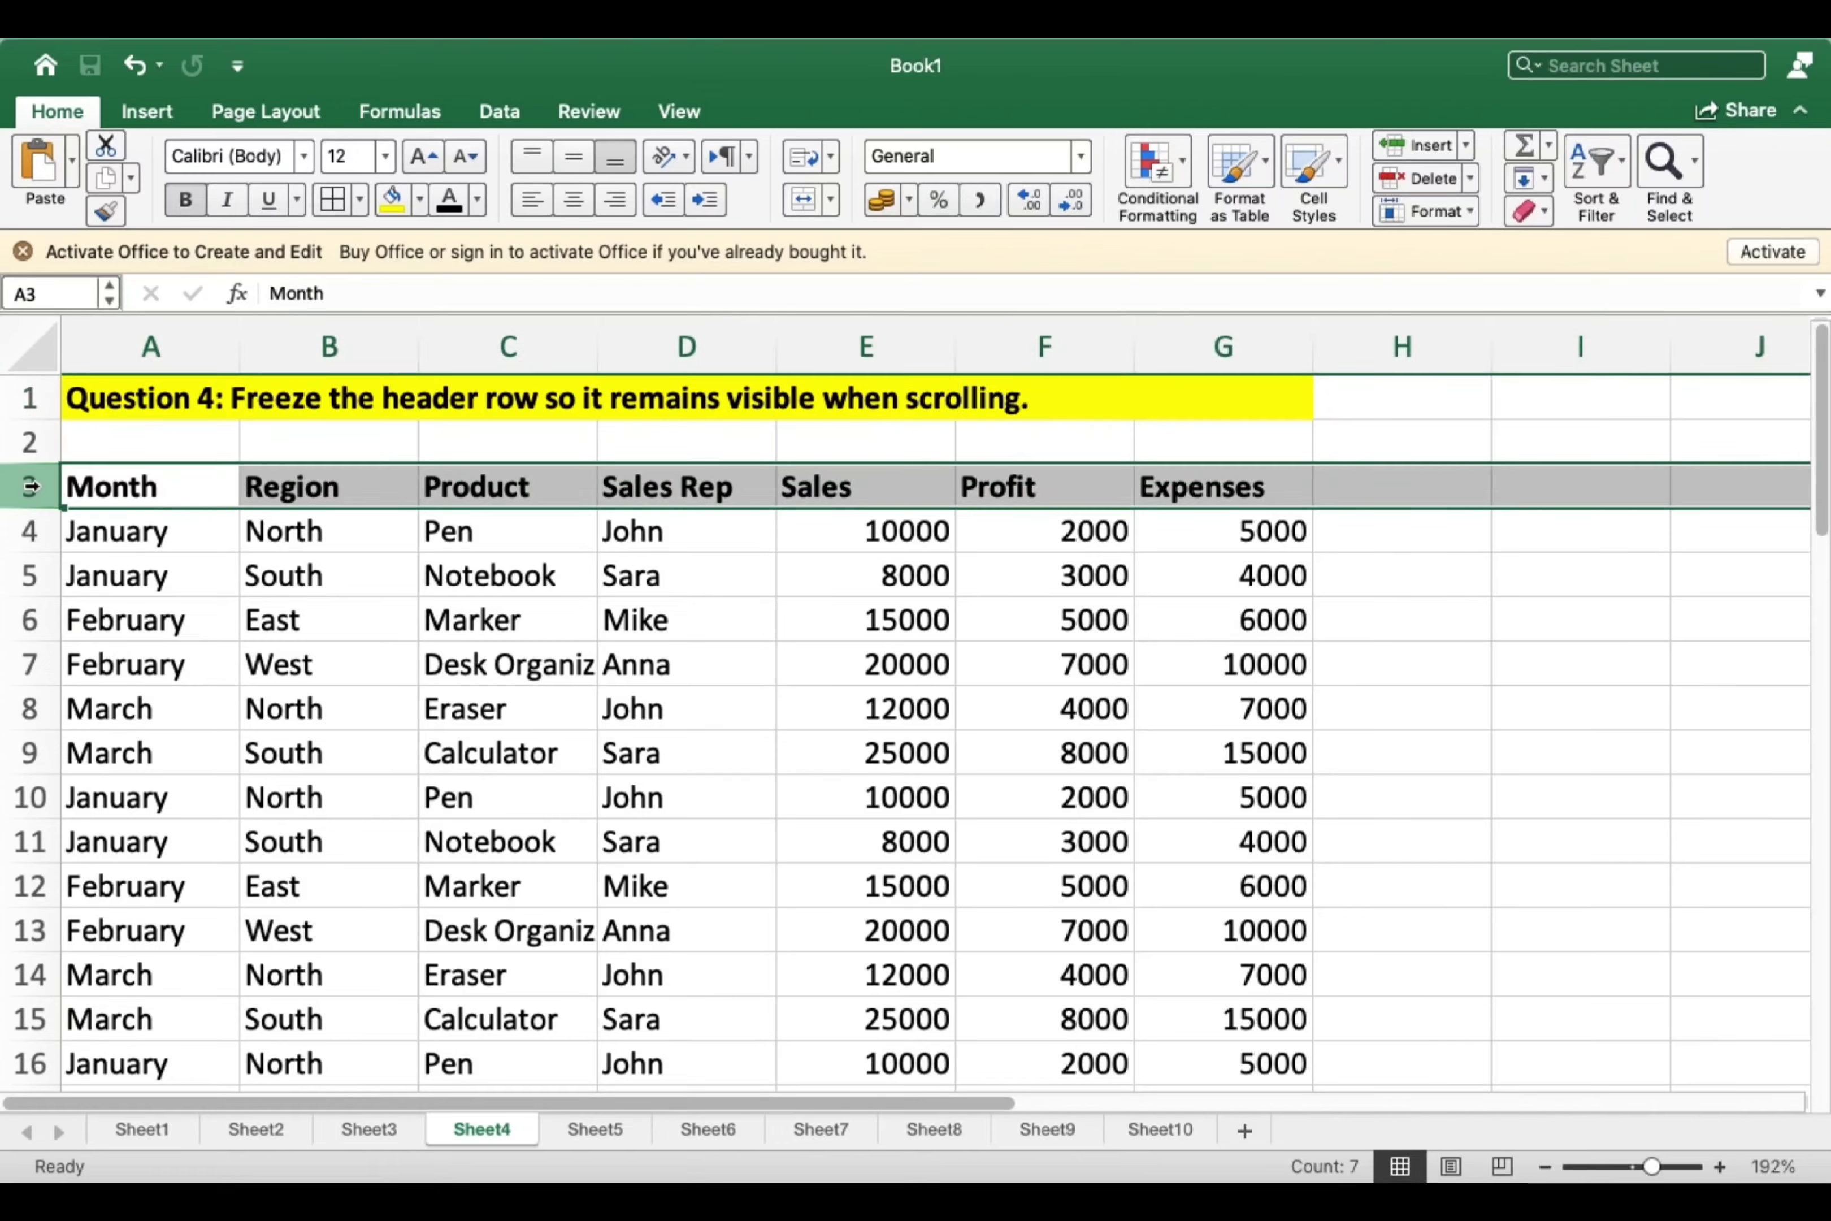
pyautogui.scroll(-3, 324, 605)
pyautogui.scroll(-5, 323, 605)
pyautogui.scroll(8, 323, 604)
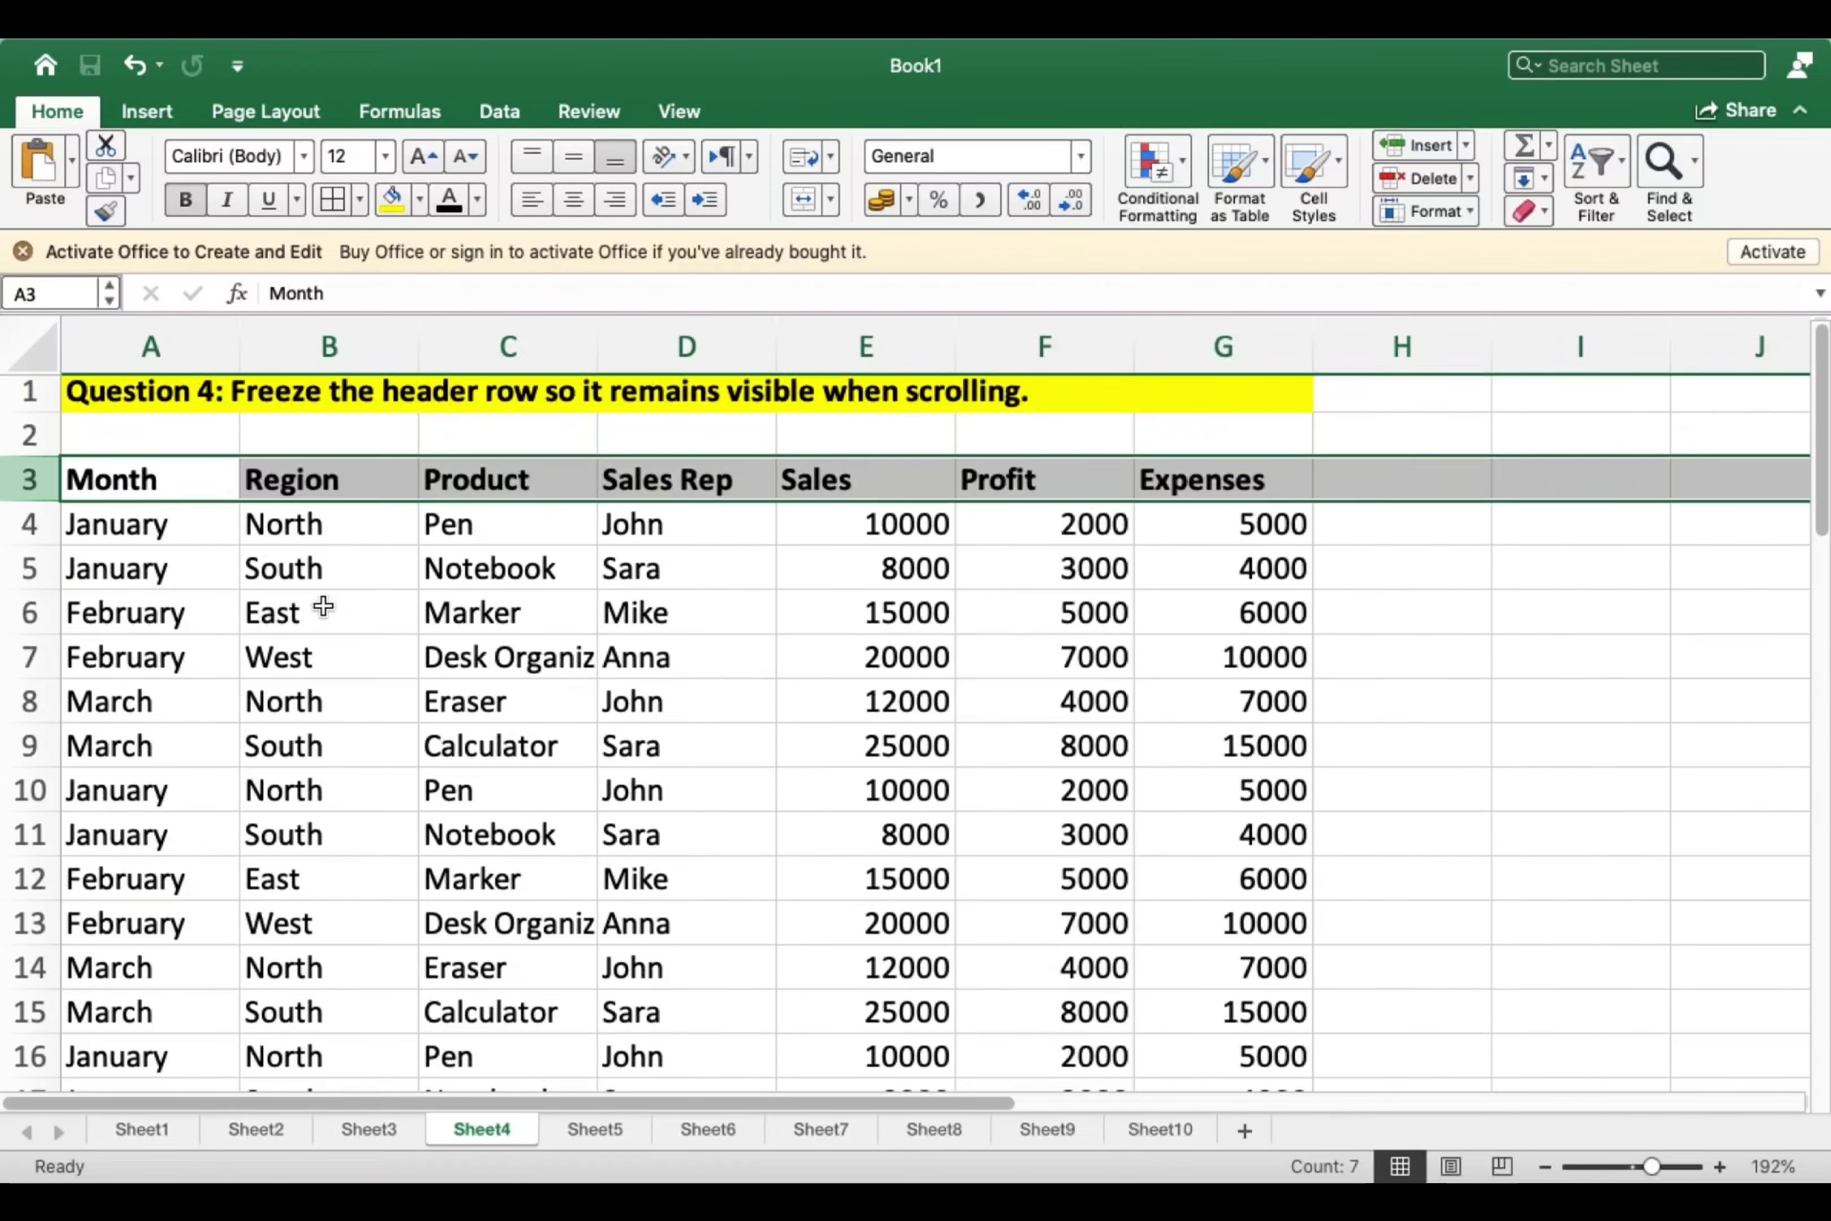
pyautogui.click(324, 534)
pyautogui.scroll(-2, 204, 519)
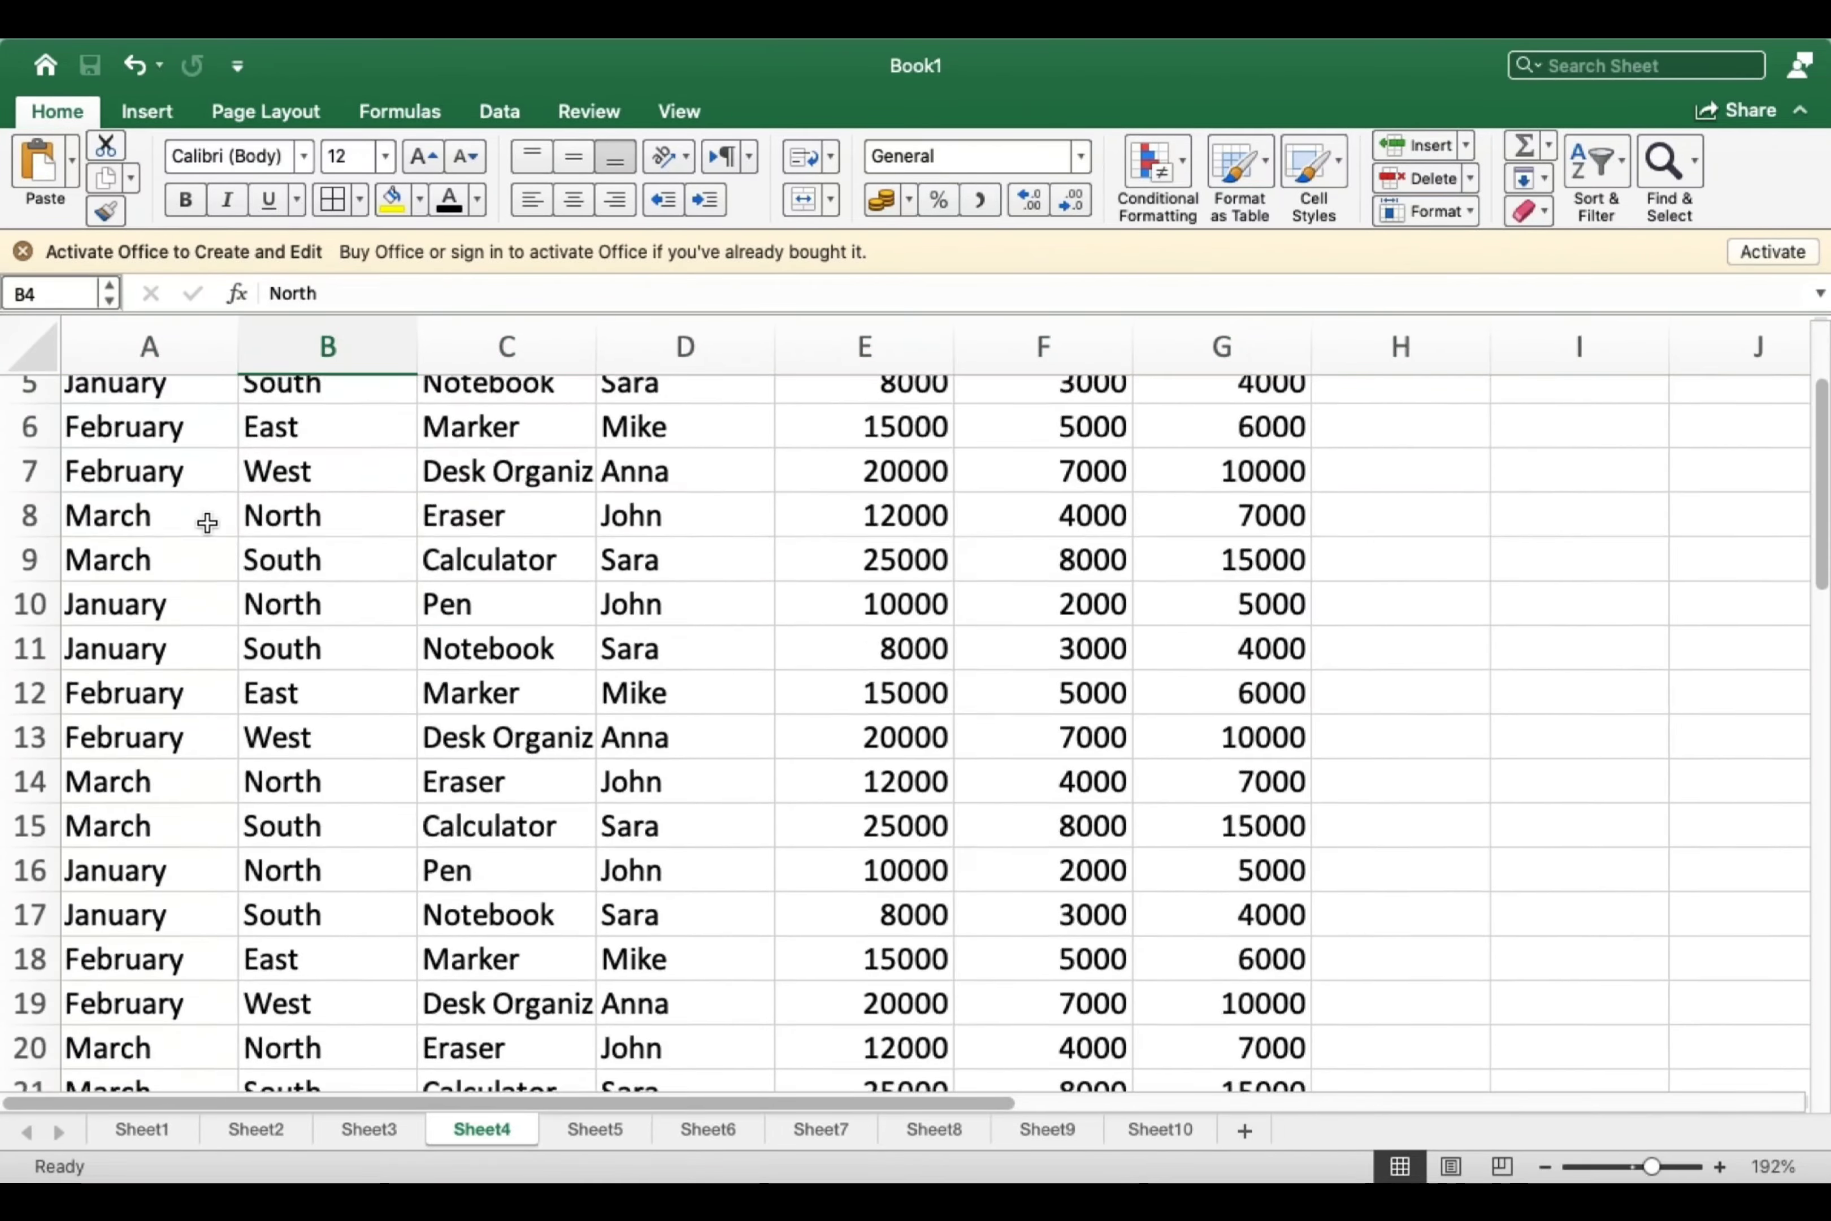
pyautogui.scroll(-3, 207, 522)
pyautogui.scroll(-9, 207, 522)
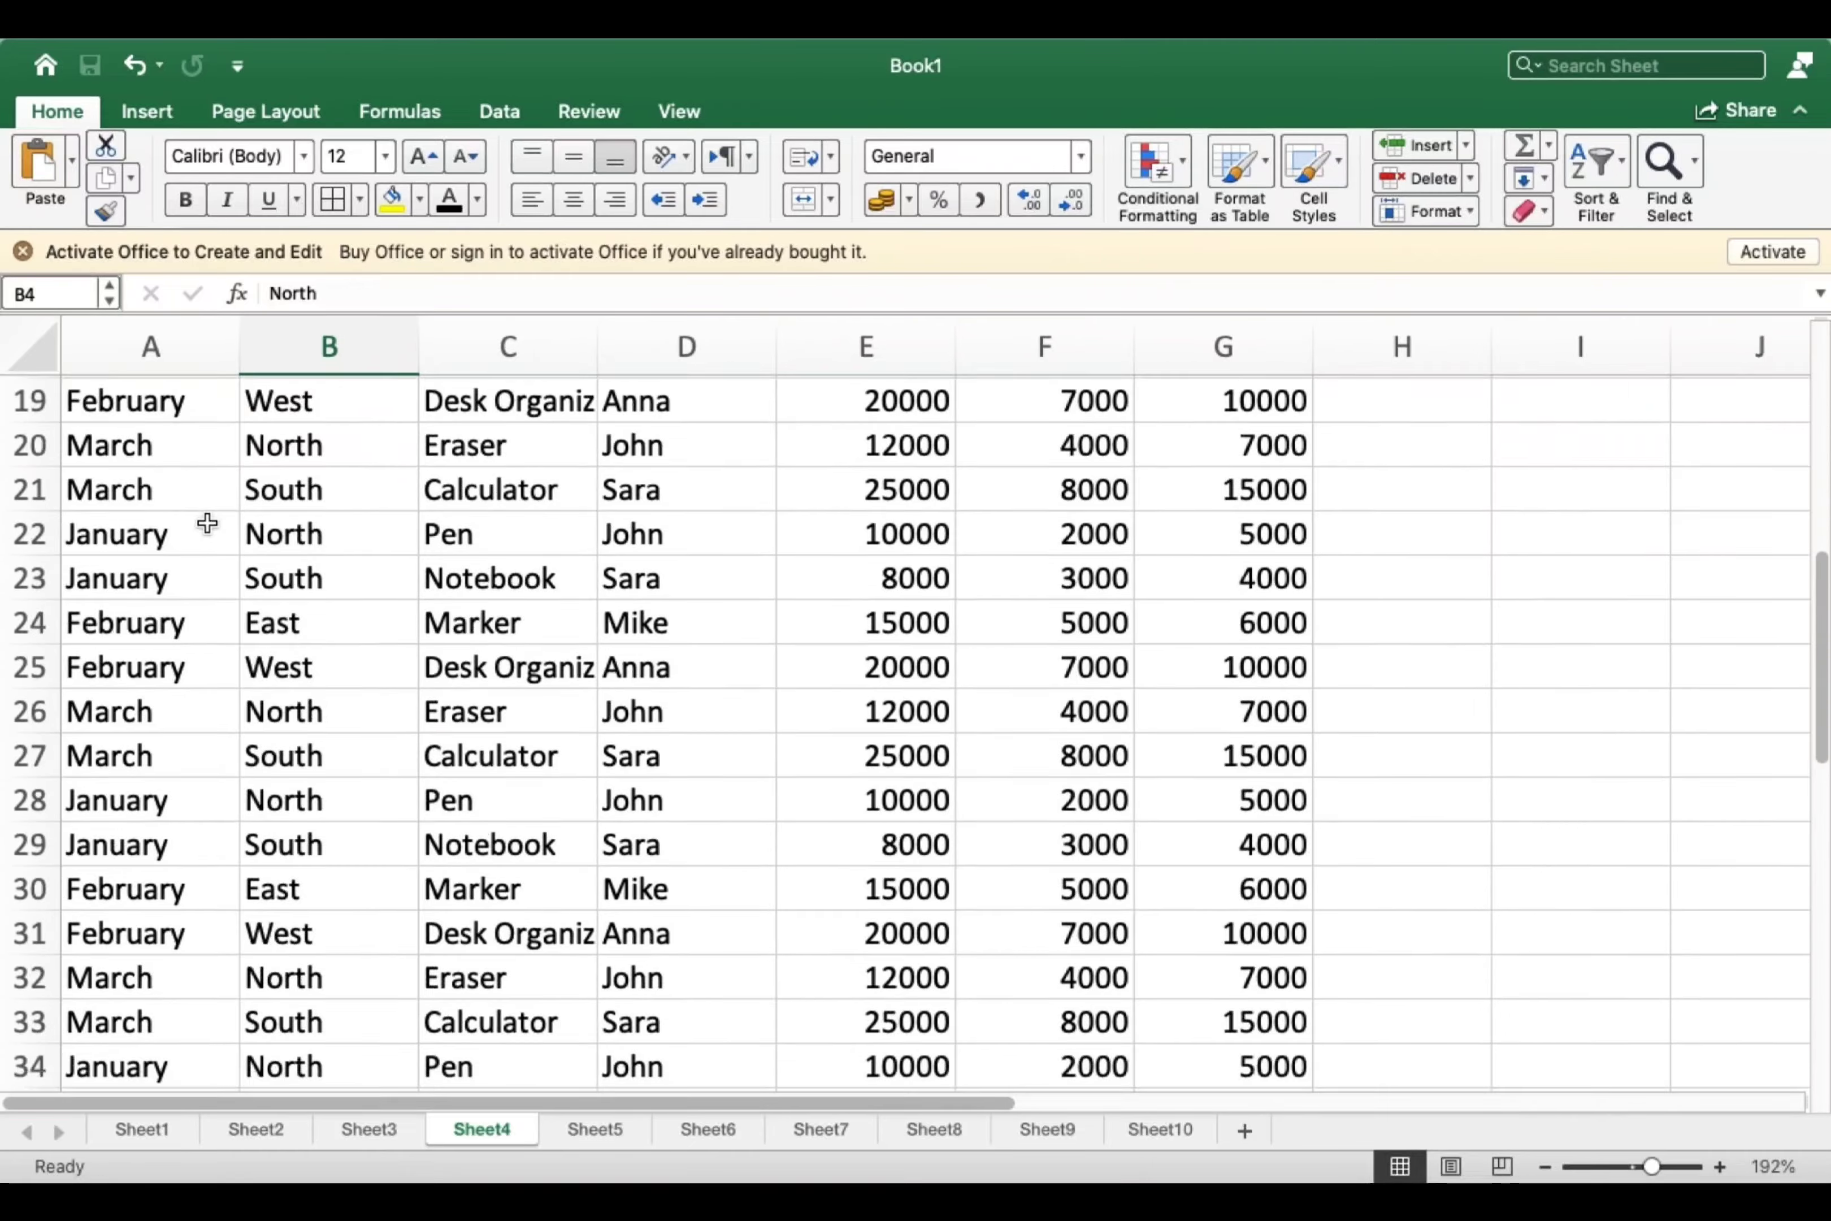
pyautogui.scroll(14, 208, 522)
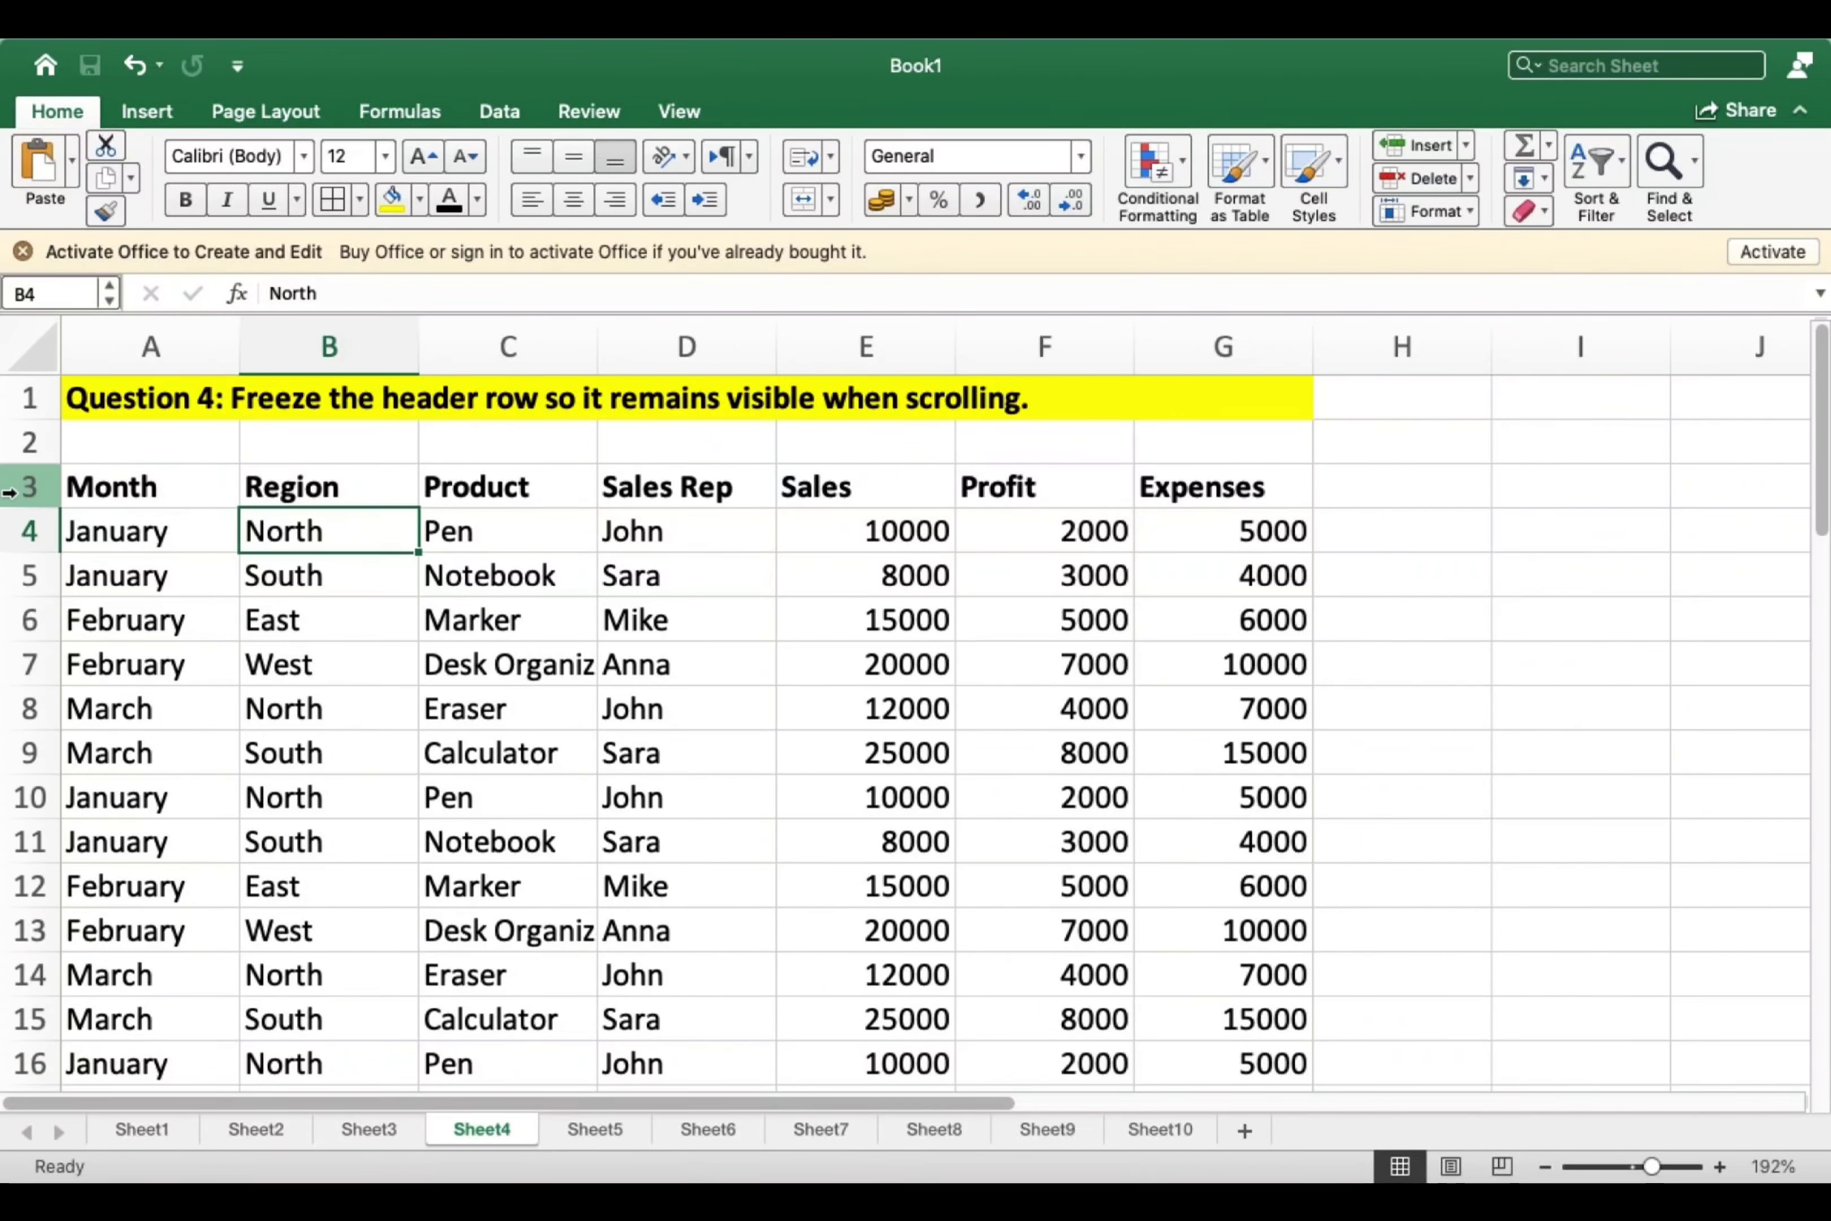
# Try to freeze the header by applying Freeze Panes with row 3 selected, and check it by scrolling the data.
pyautogui.click(20, 486)
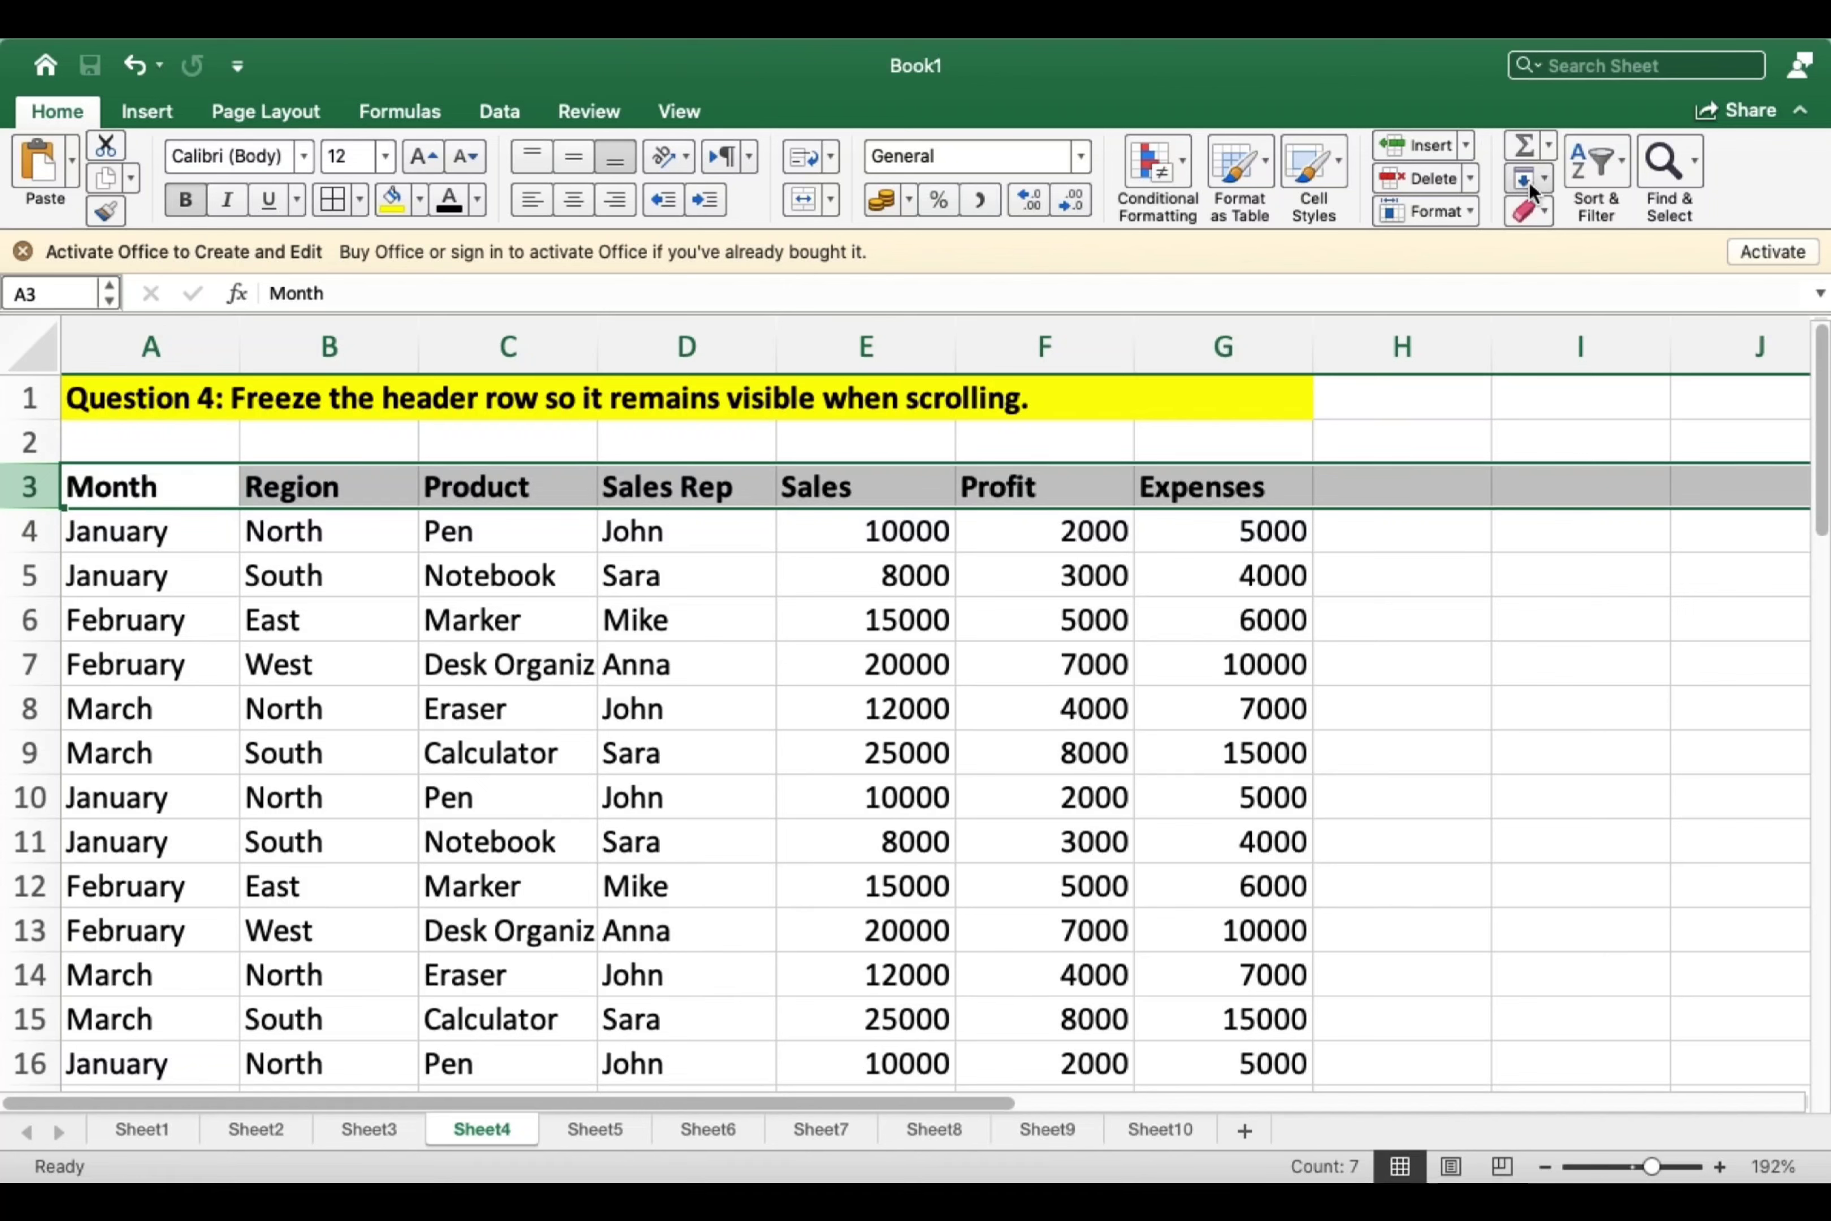
pyautogui.click(679, 122)
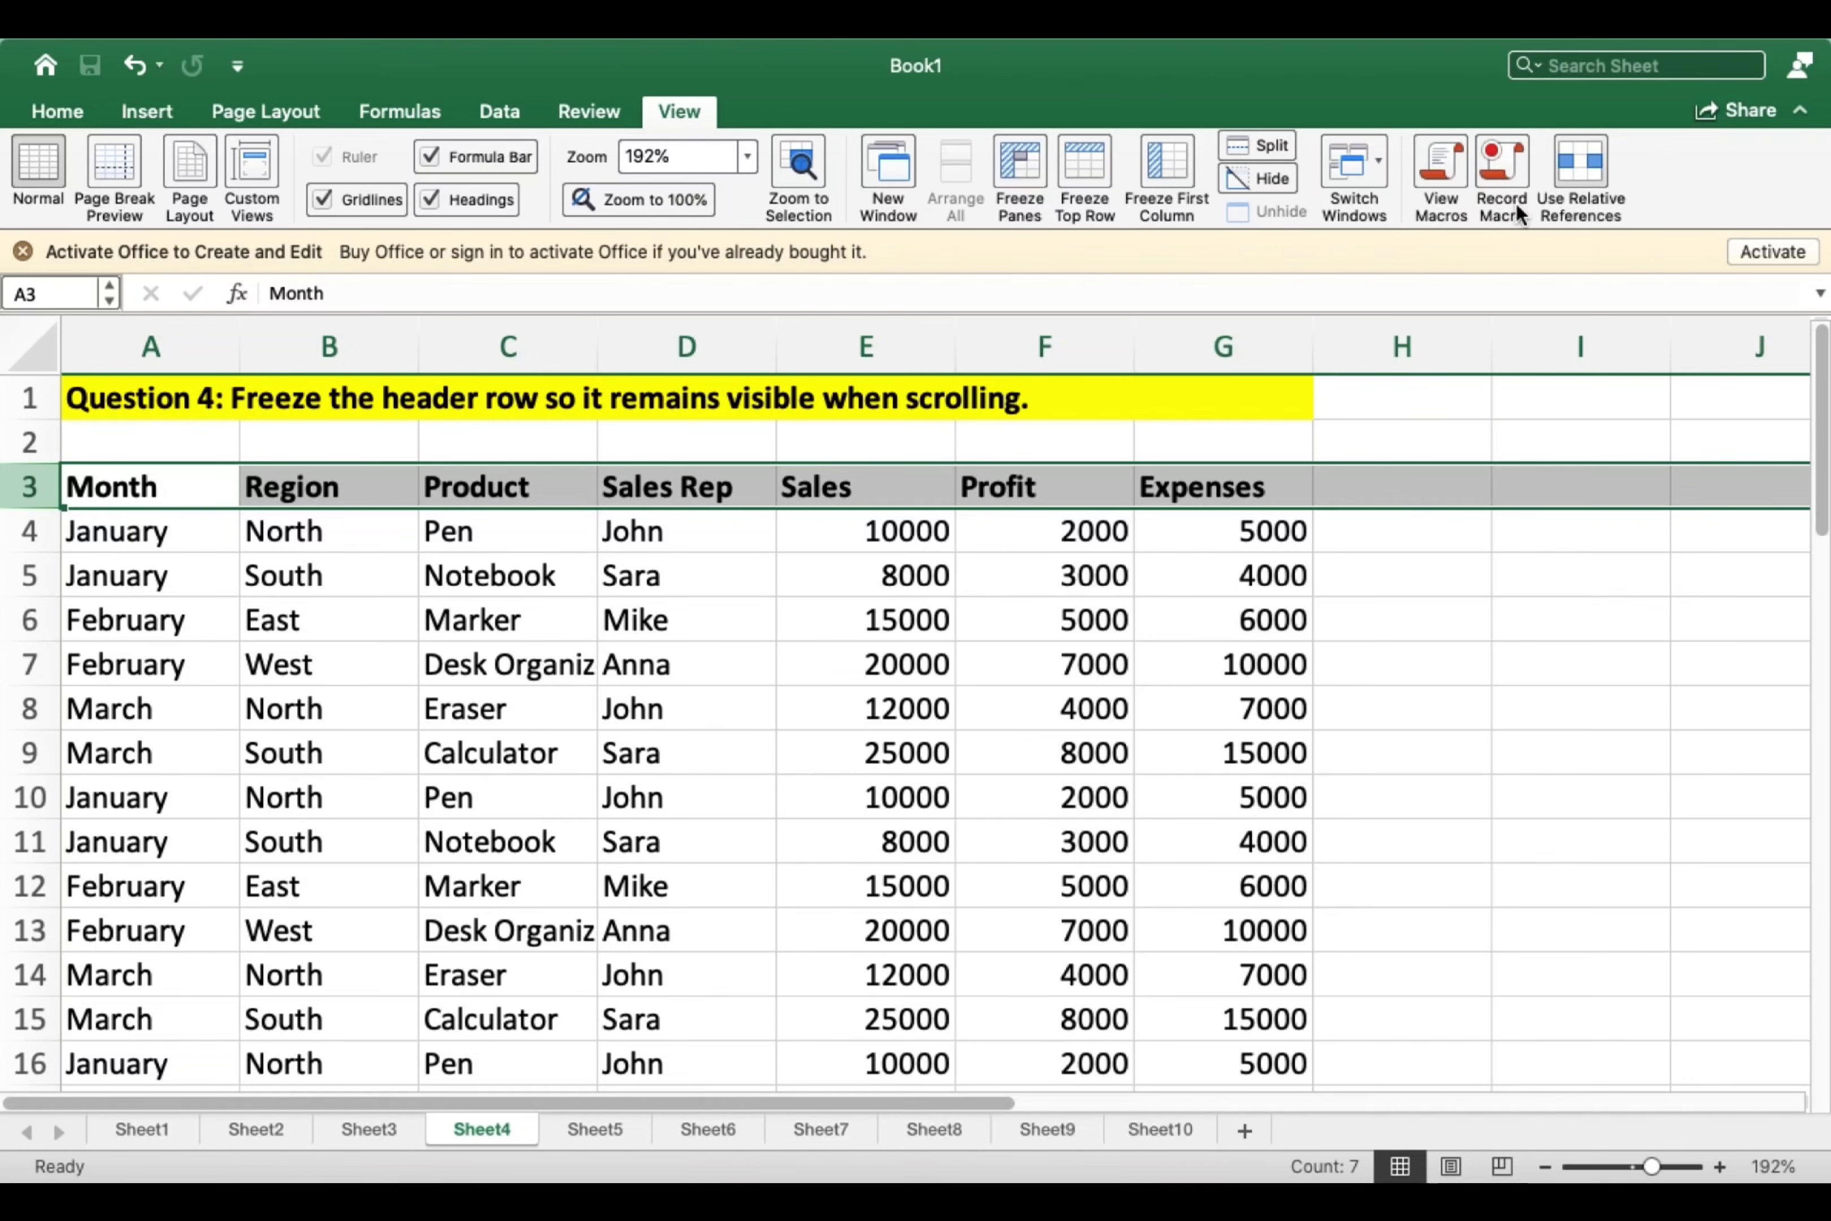
pyautogui.click(1023, 168)
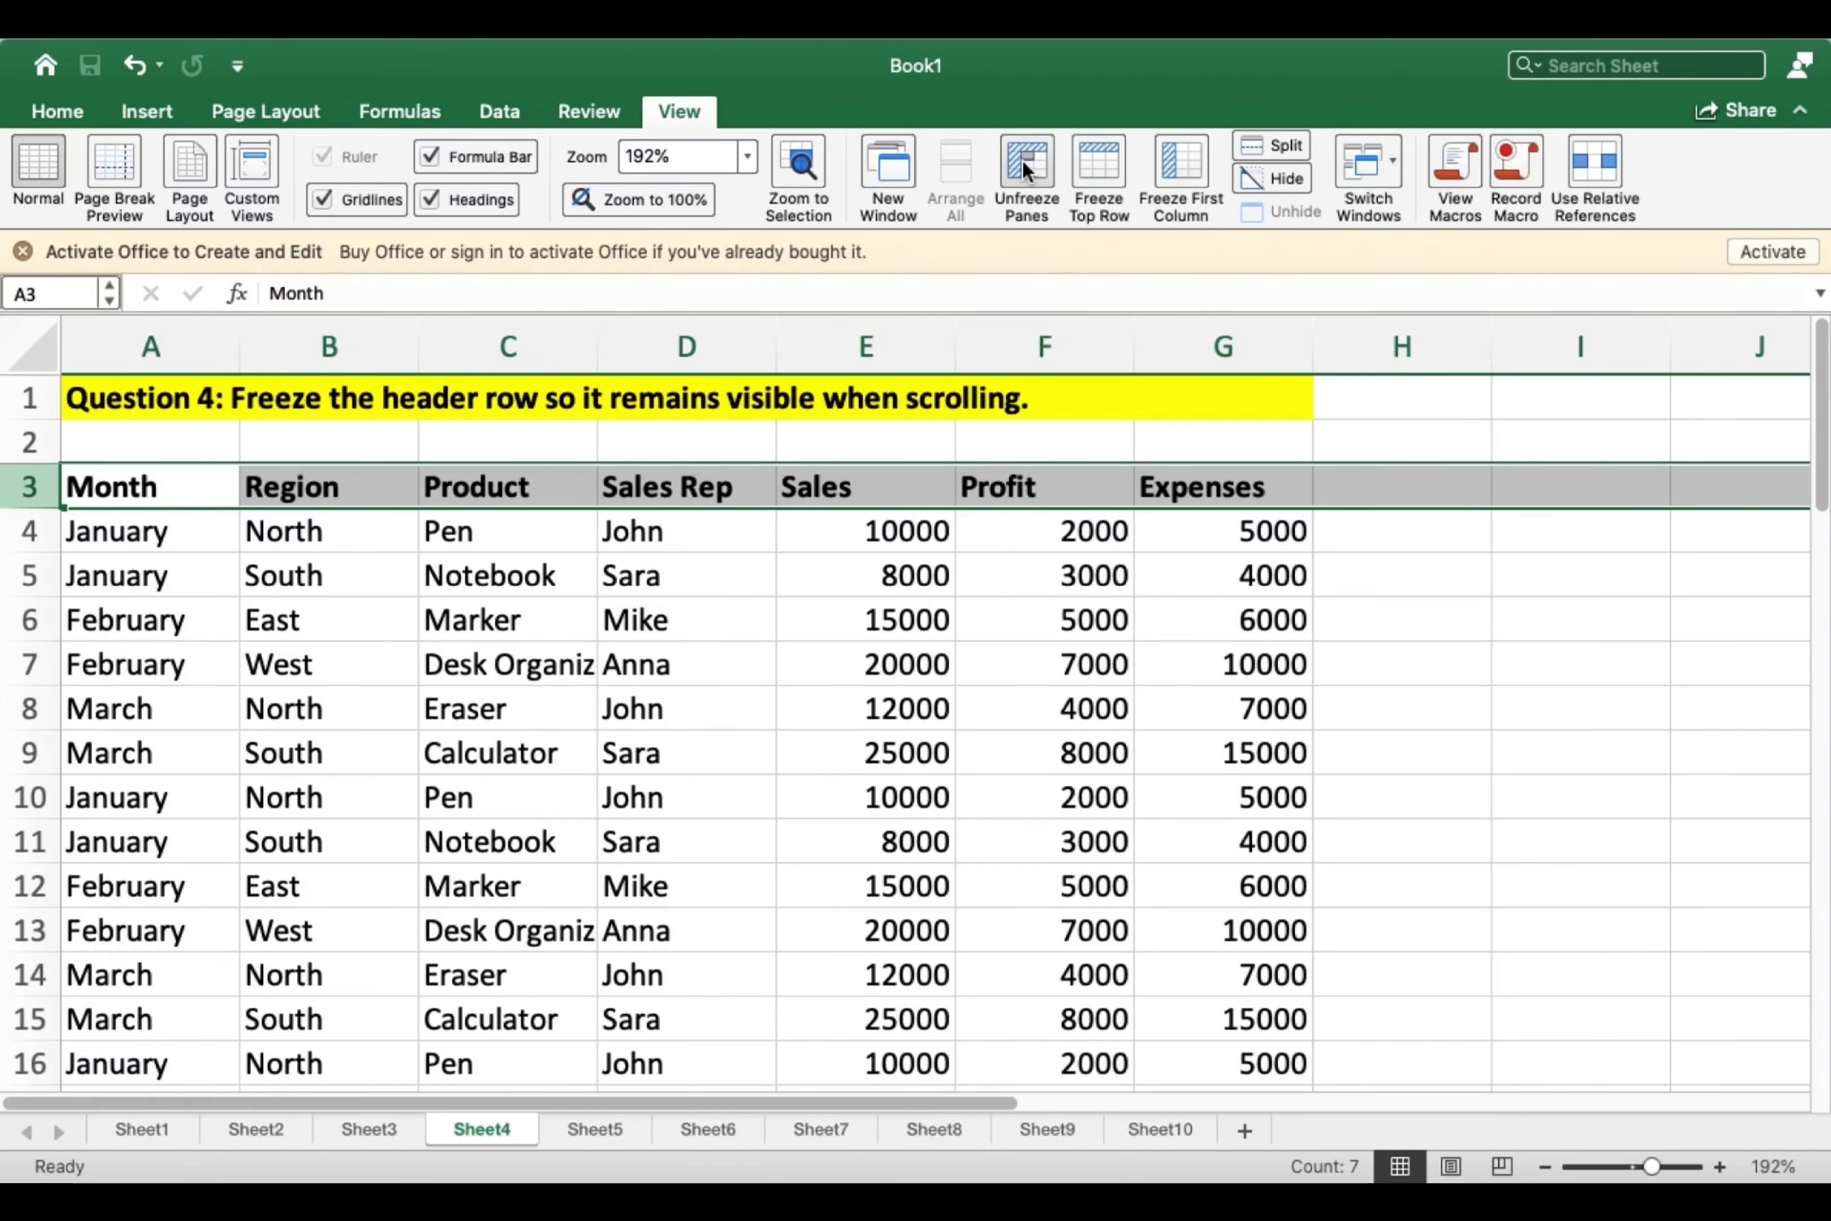
pyautogui.click(733, 657)
pyautogui.scroll(-2, 734, 656)
pyautogui.scroll(-3, 733, 656)
pyautogui.scroll(3, 734, 656)
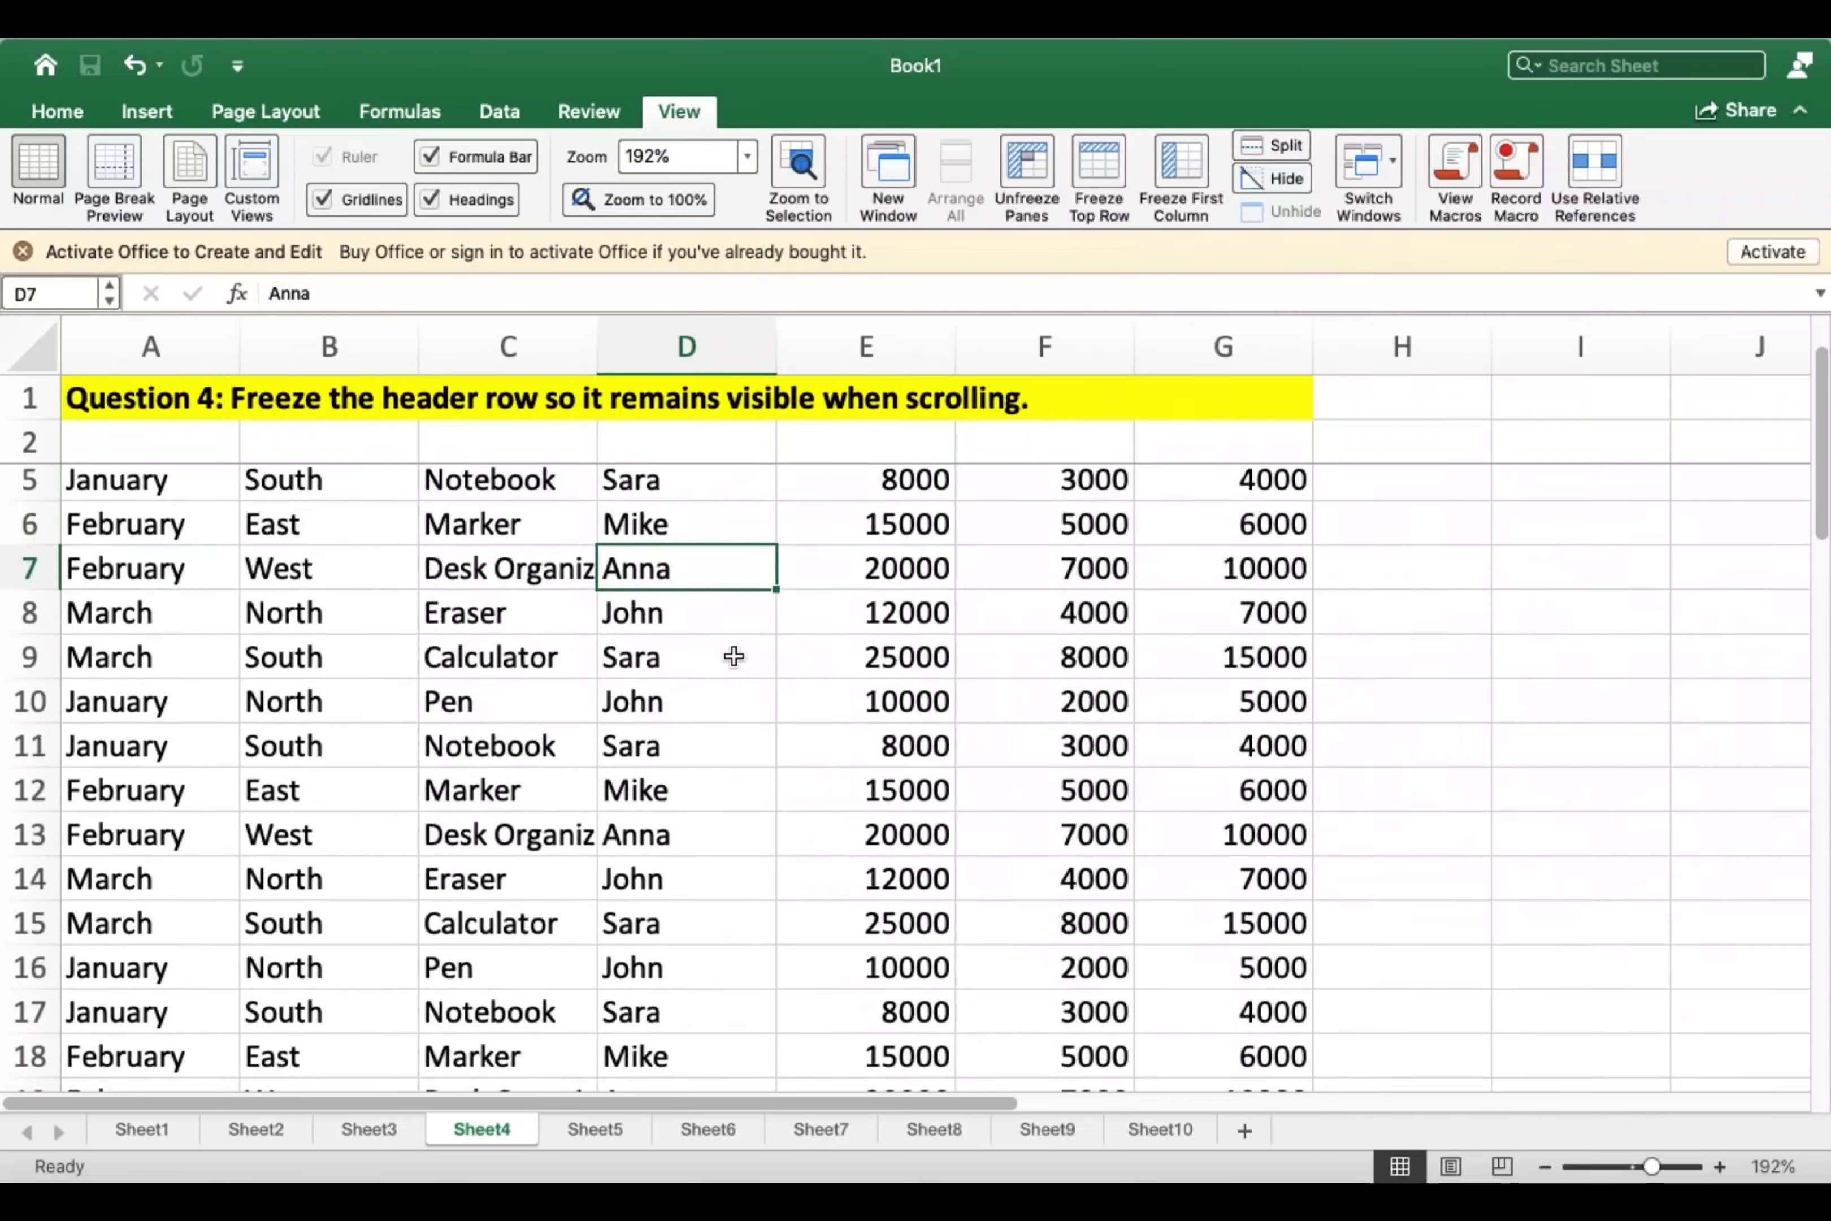
pyautogui.scroll(2, 733, 656)
pyautogui.scroll(-2, 734, 656)
pyautogui.scroll(2, 734, 656)
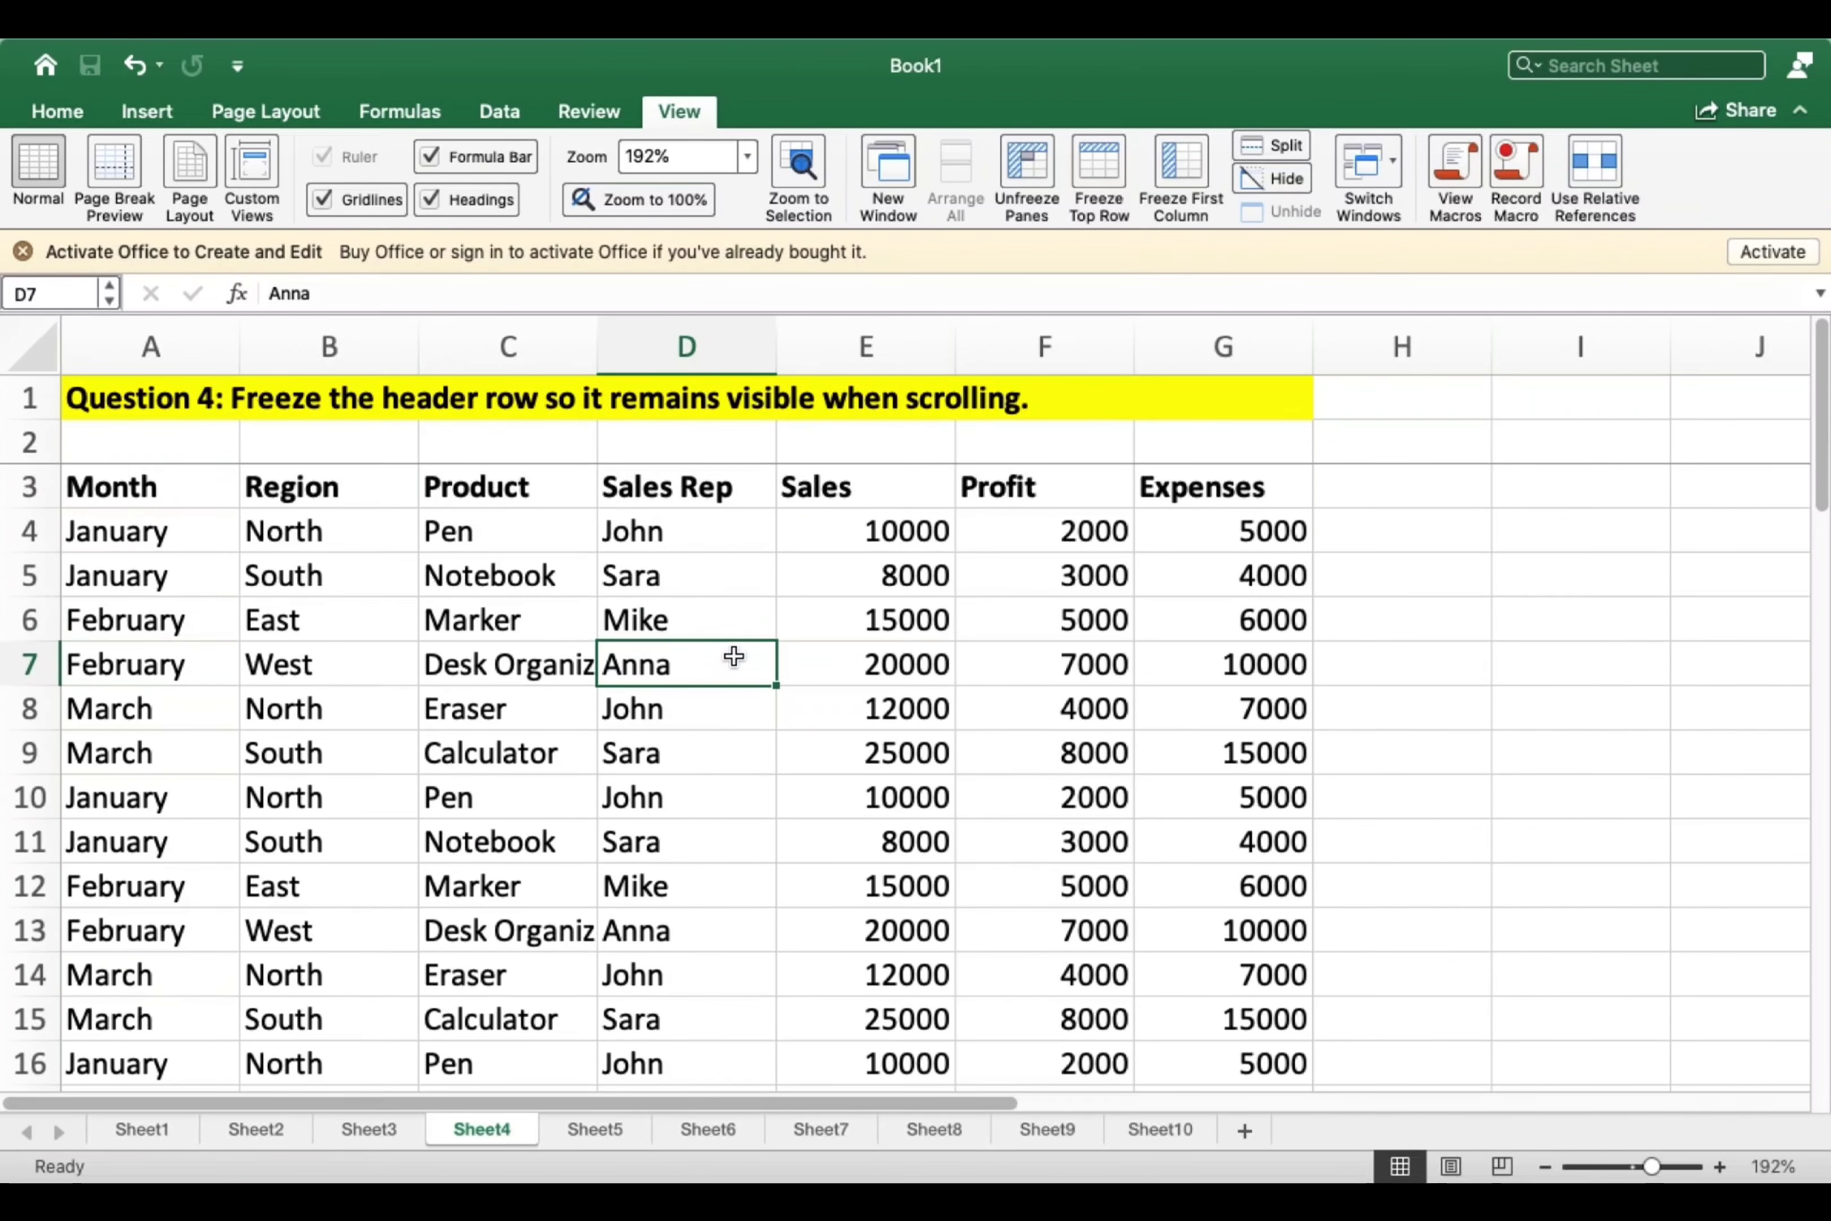
# Unfreeze the panes, freeze them again with row 4 selected, and check the header row by scrolling through all records.
pyautogui.click(29, 524)
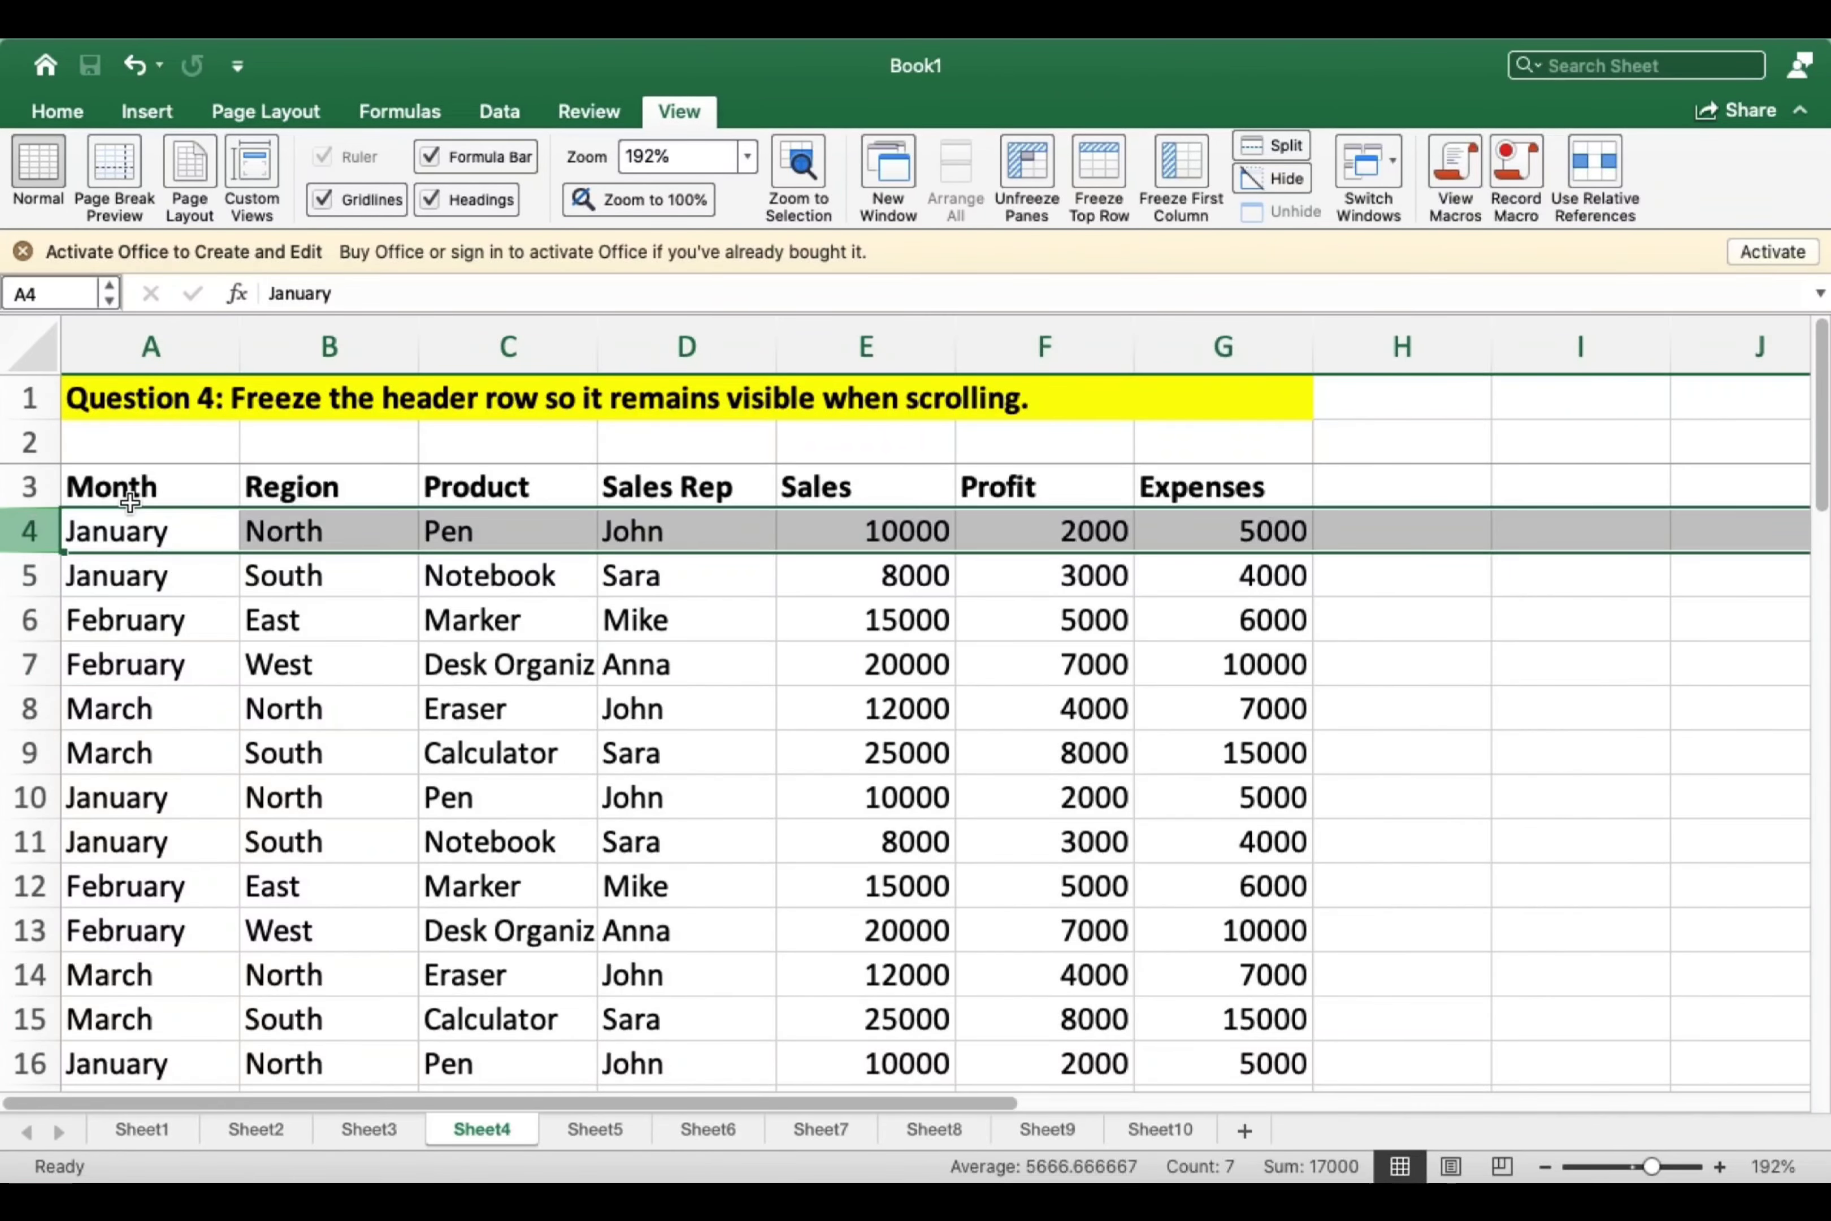
pyautogui.click(1040, 188)
pyautogui.click(1040, 189)
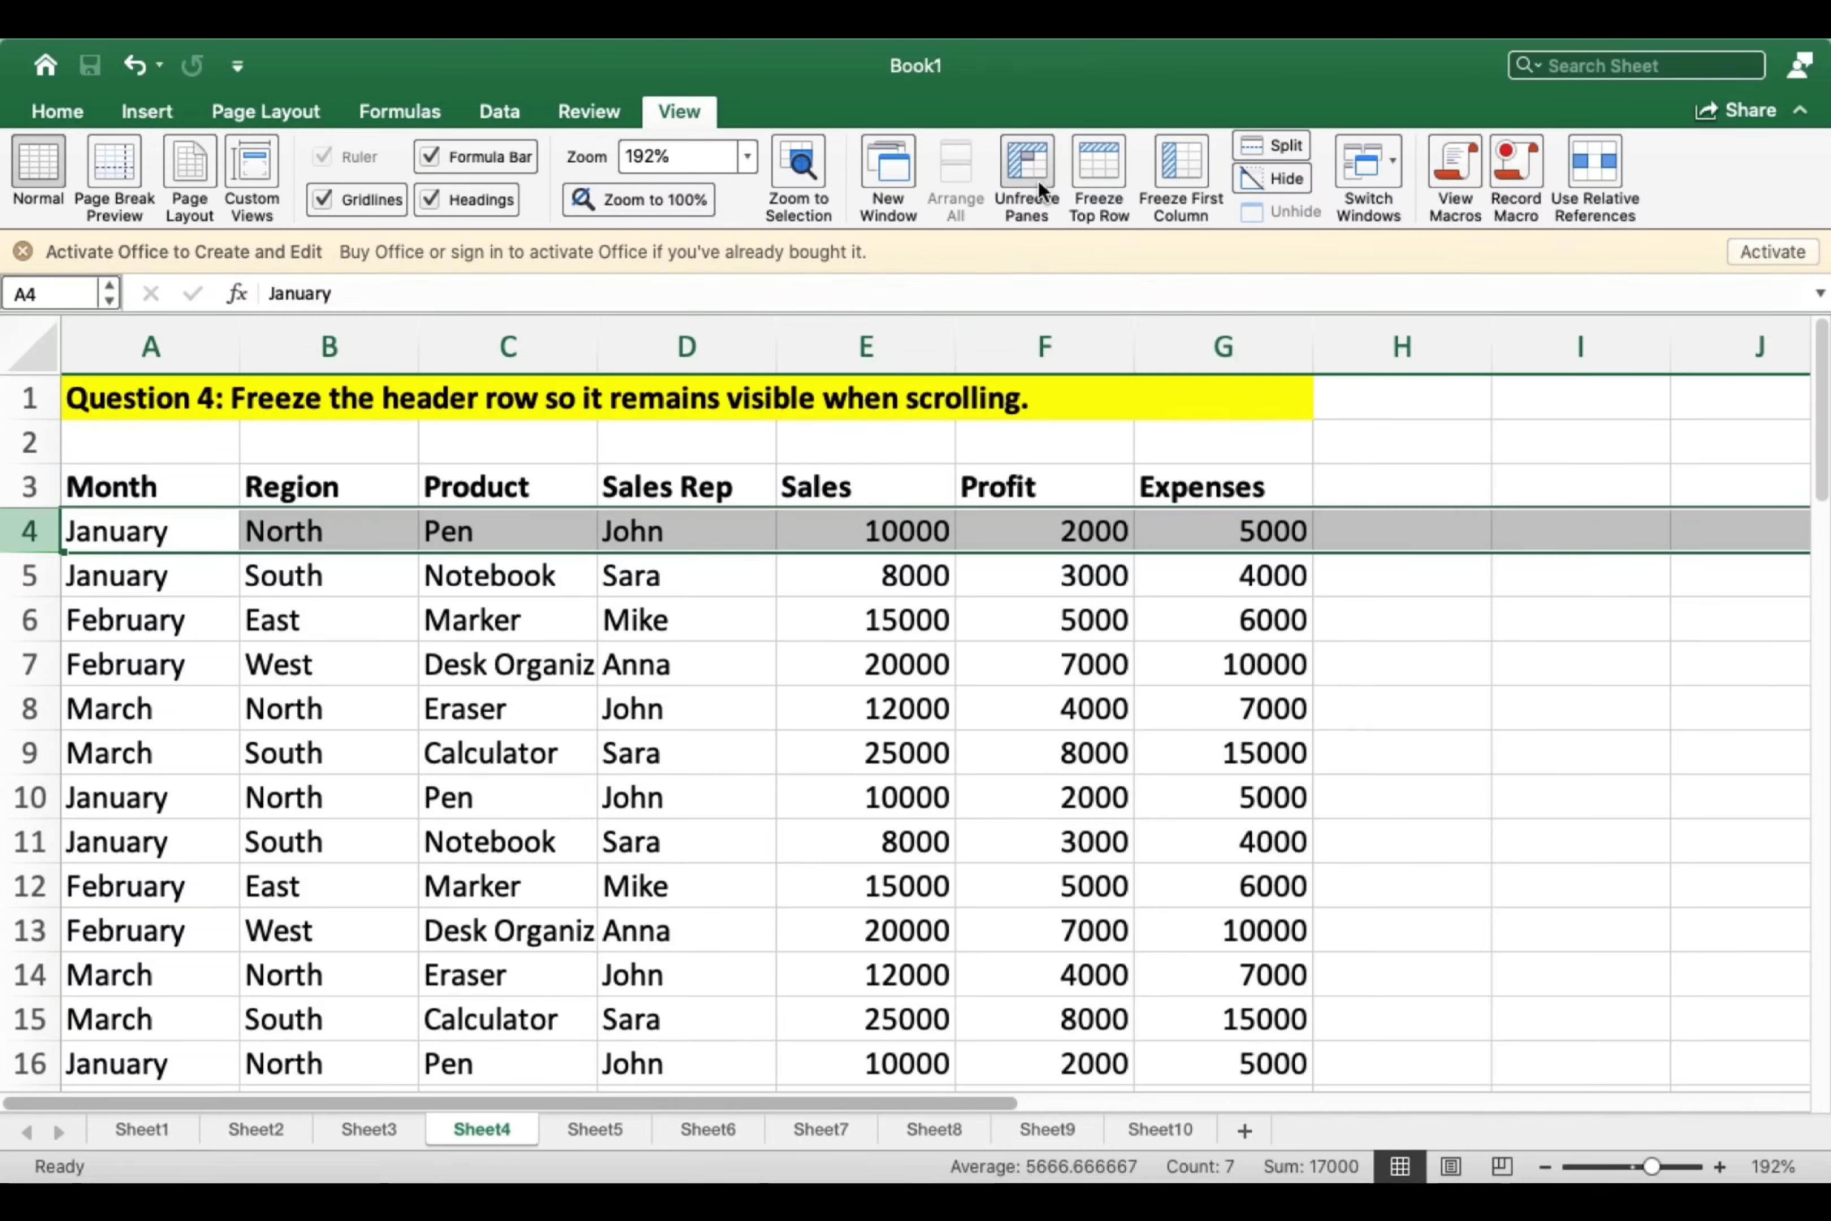
pyautogui.scroll(-10, 856, 648)
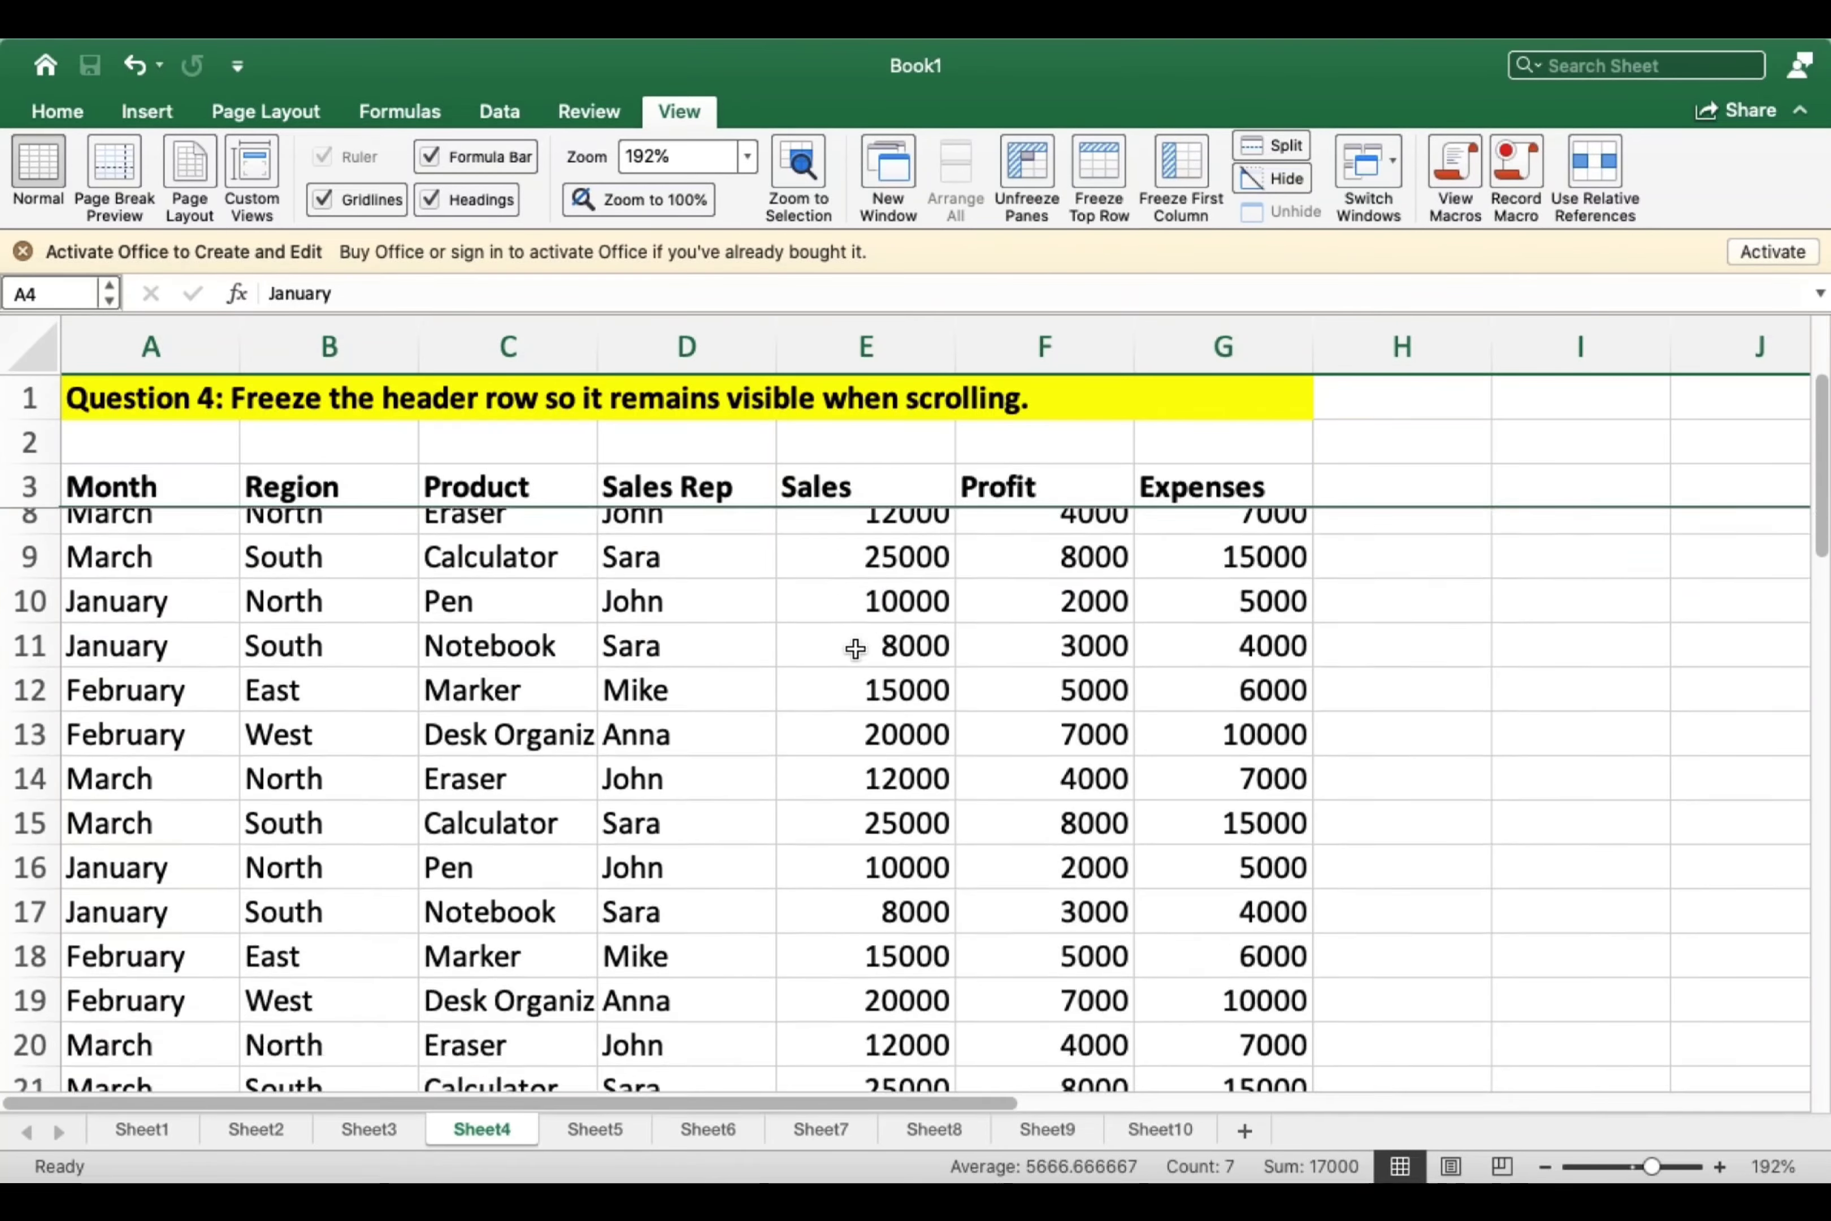
pyautogui.scroll(-9, 856, 649)
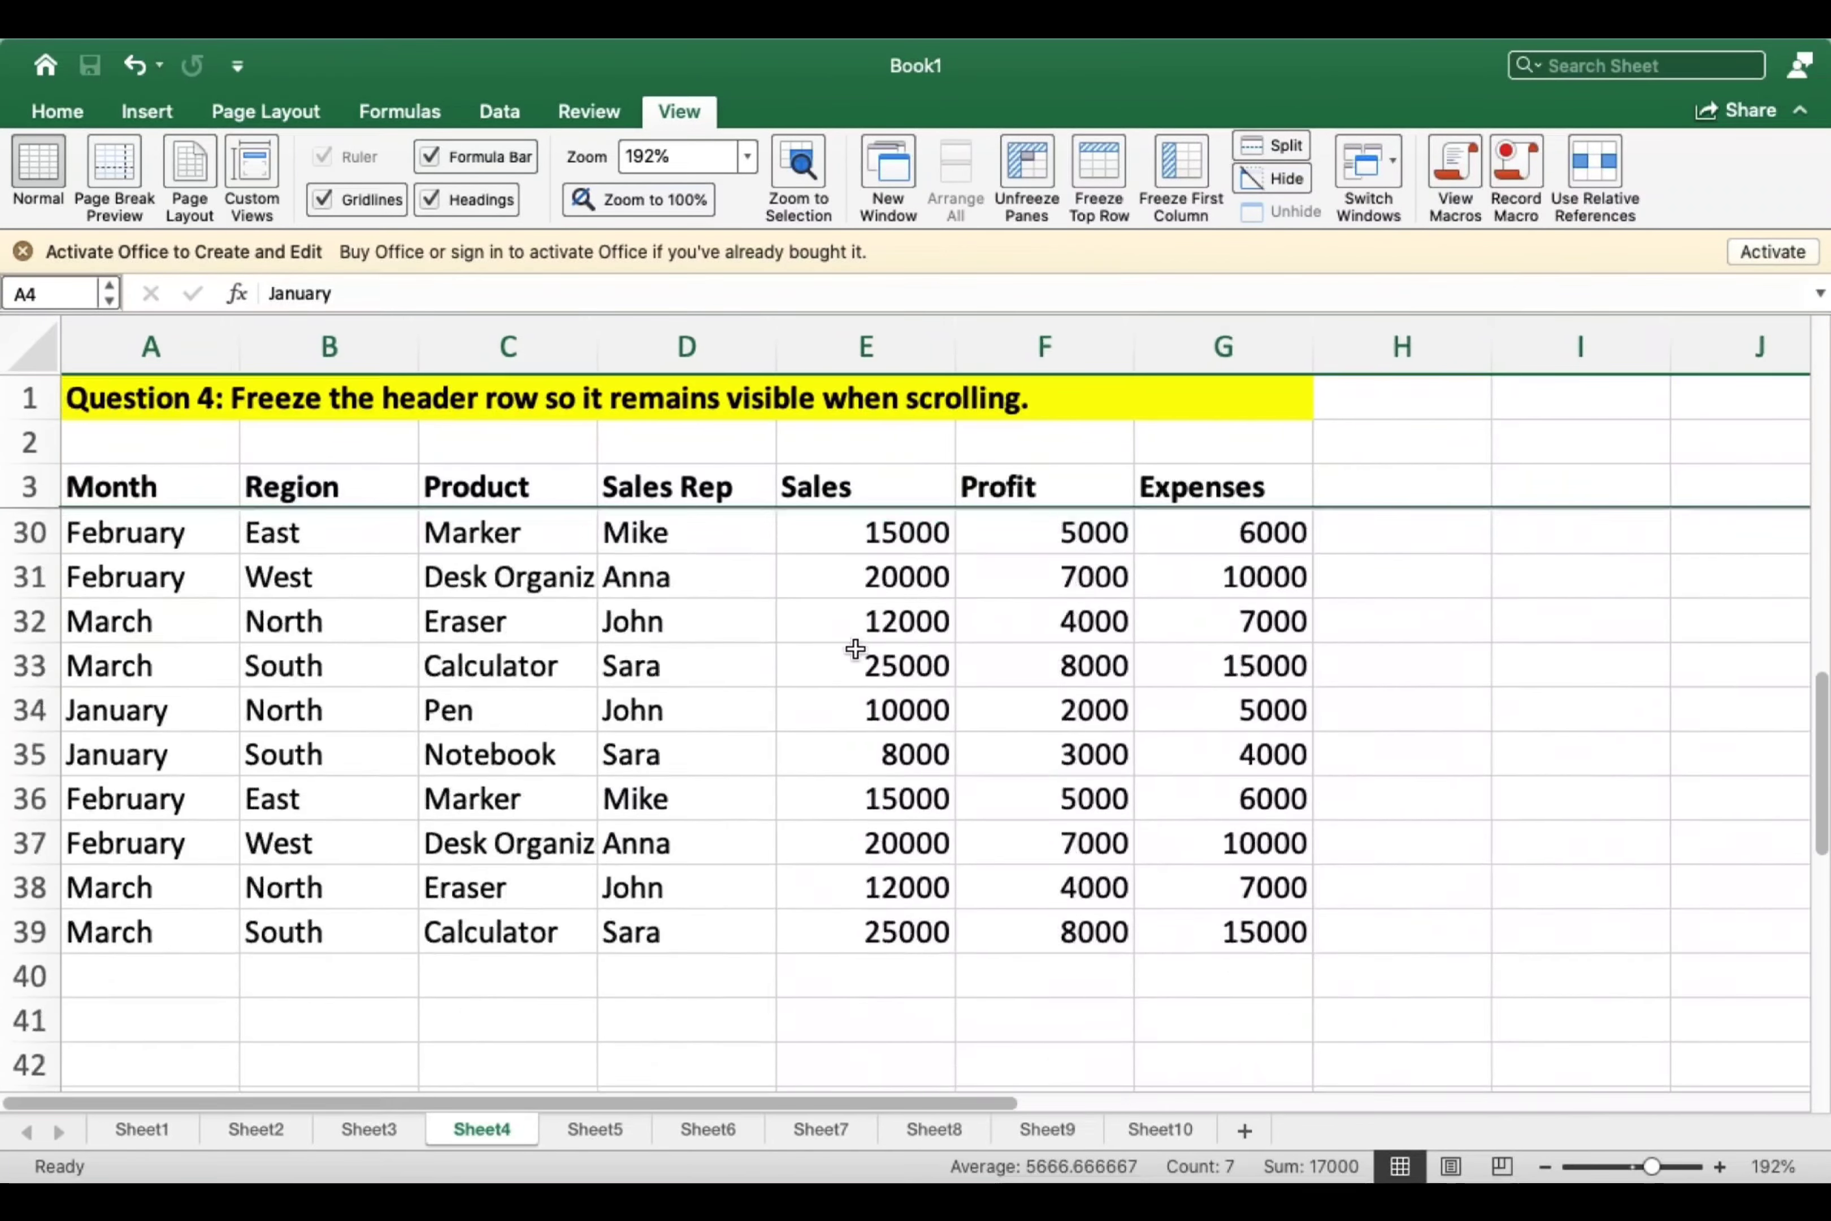
pyautogui.scroll(9, 856, 649)
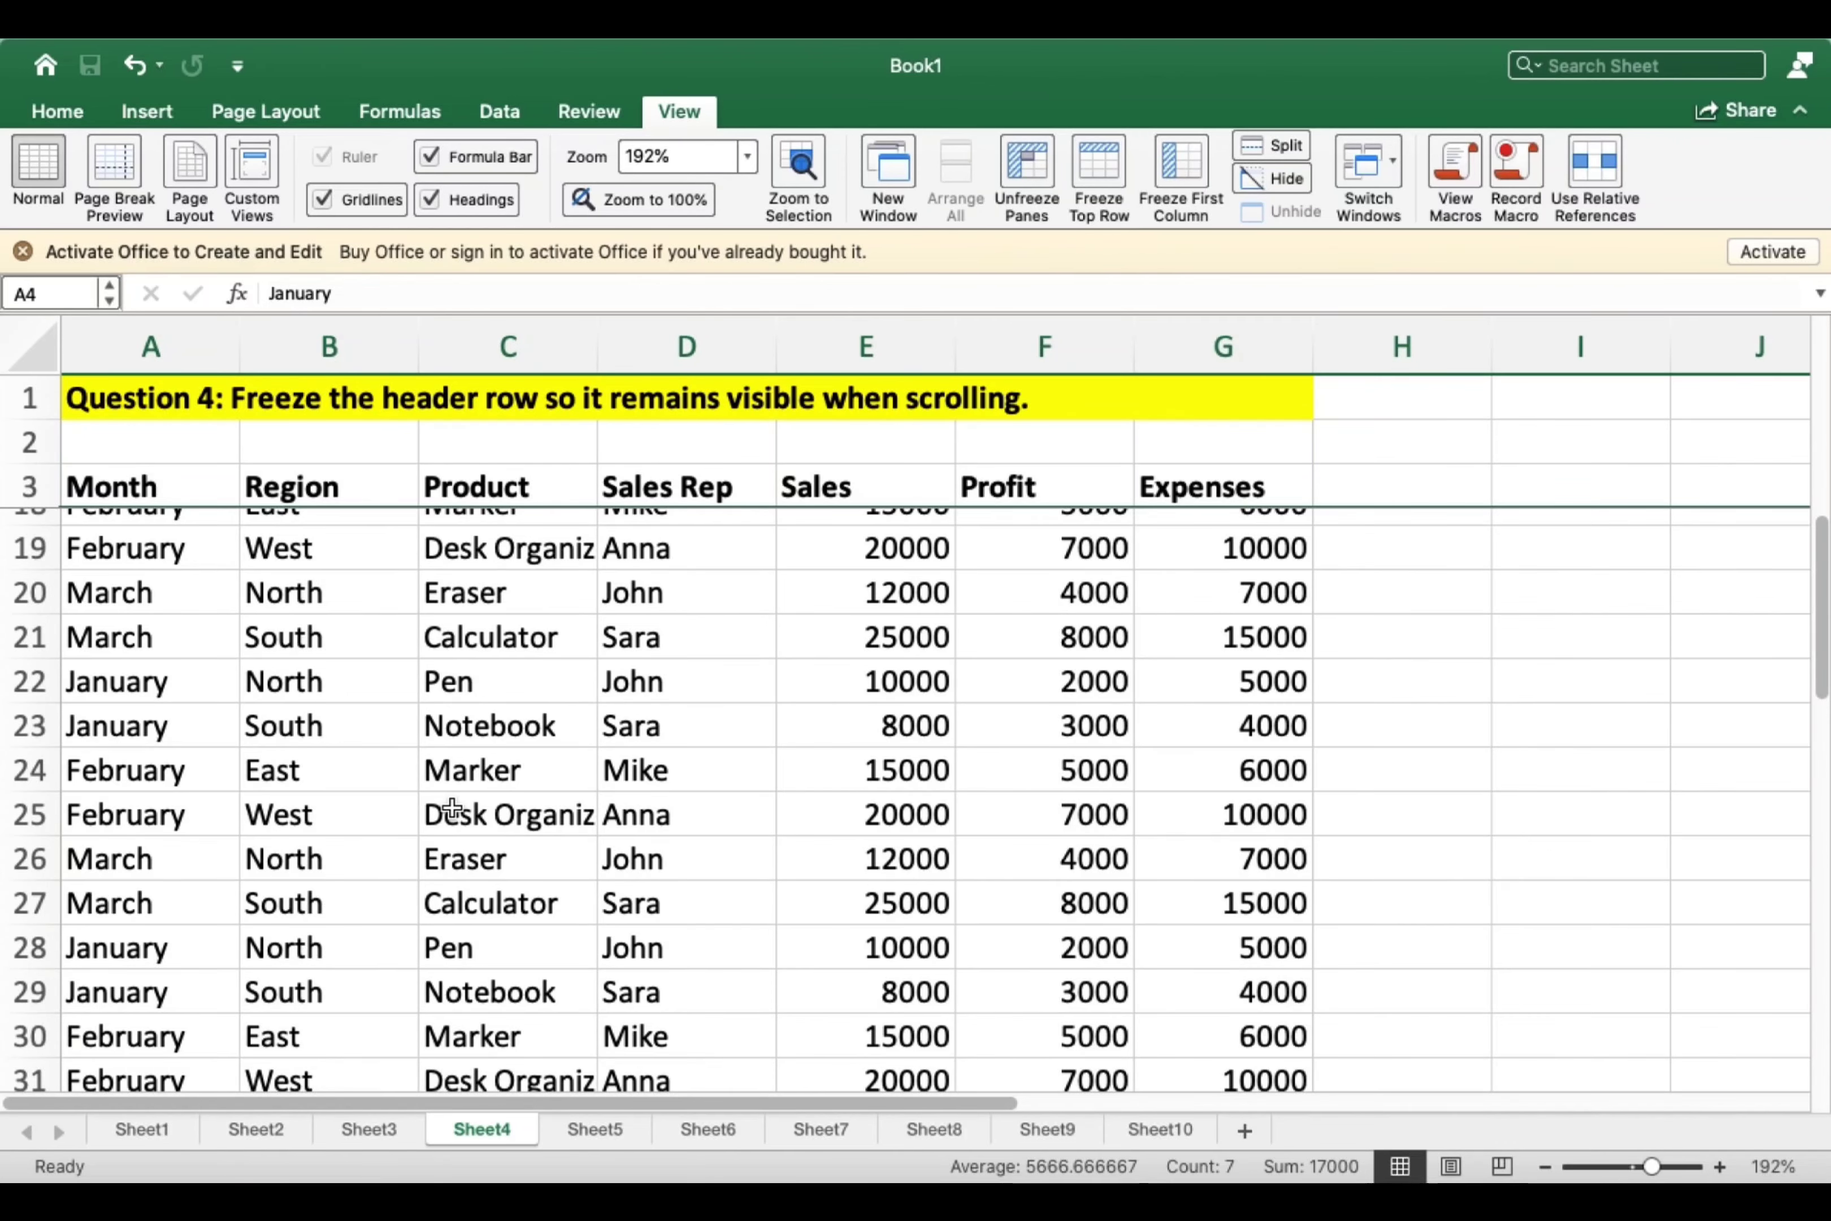
pyautogui.scroll(-10, 445, 806)
pyautogui.scroll(10, 451, 807)
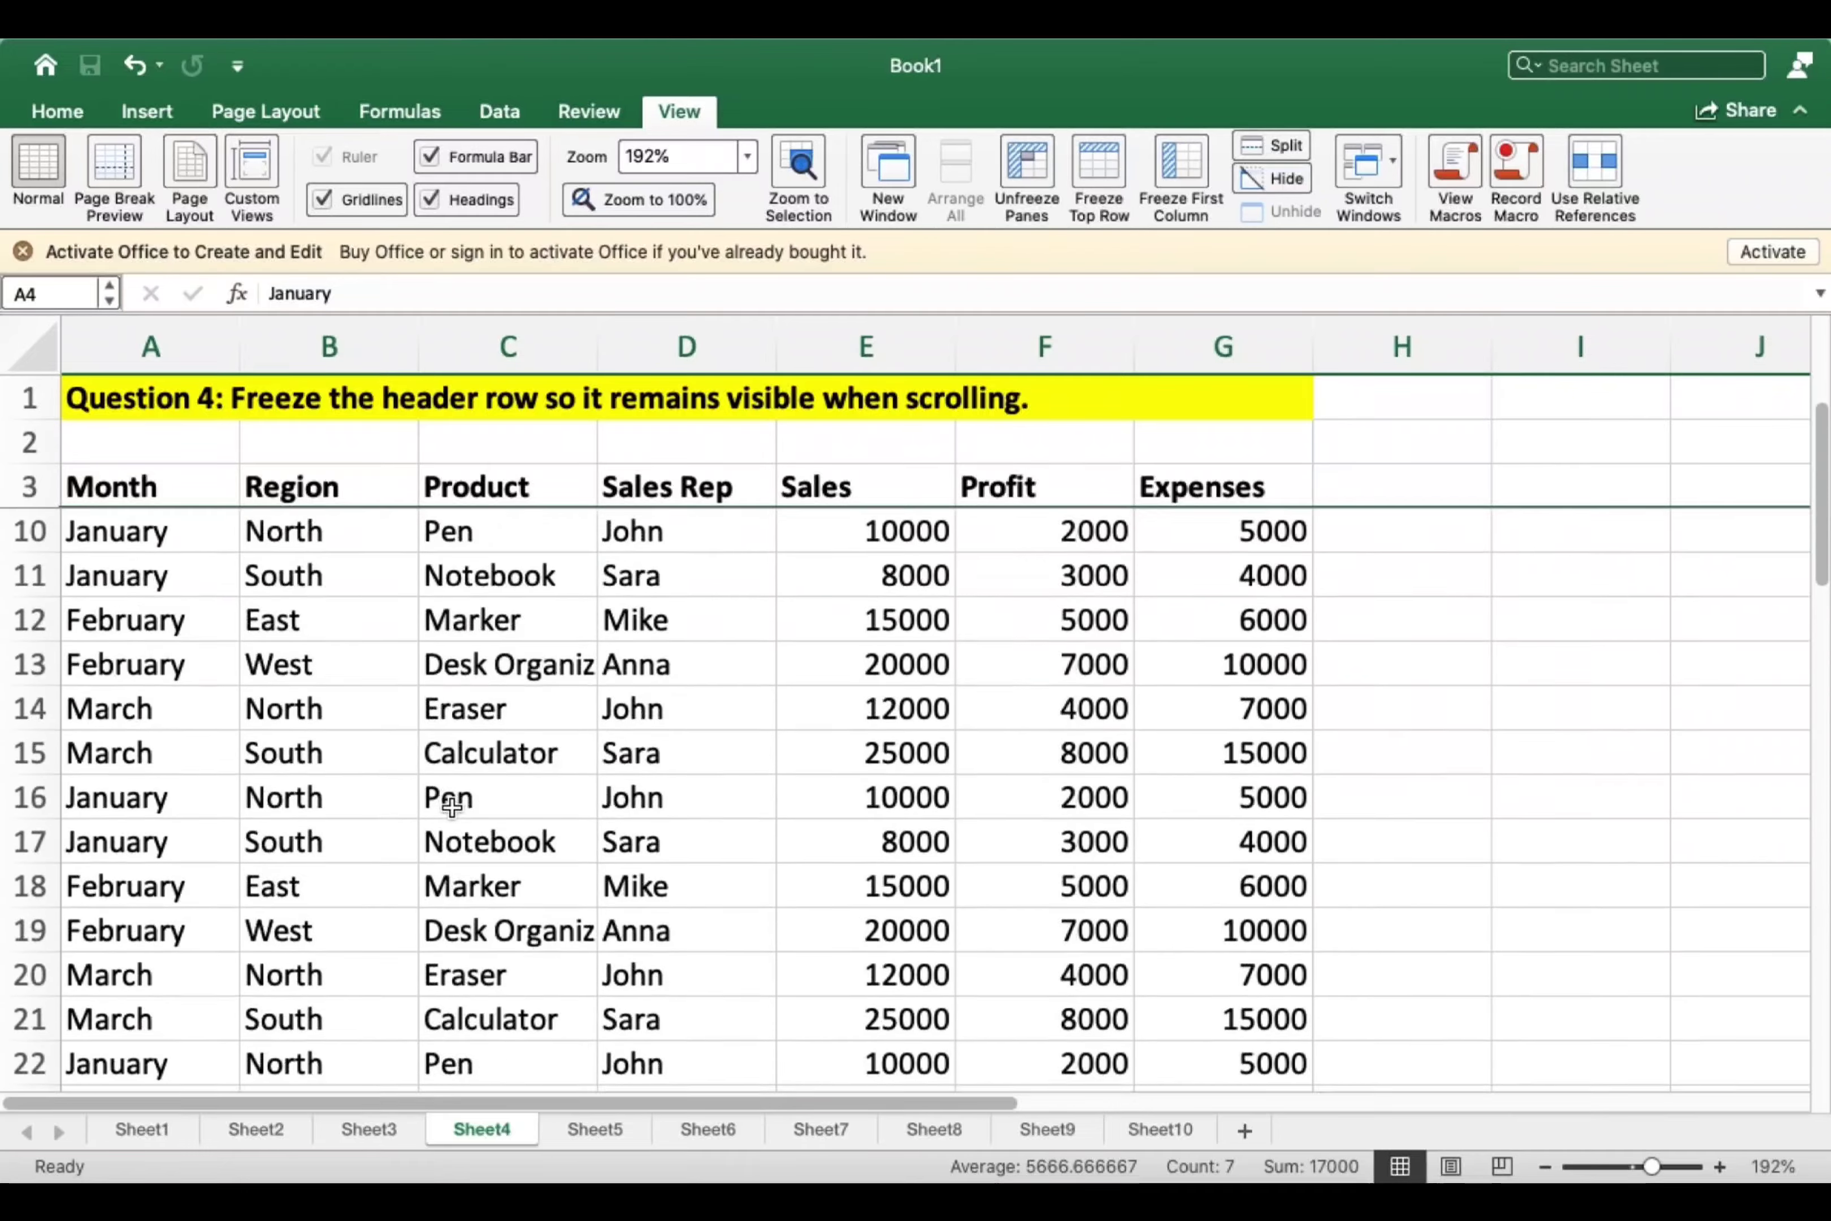
# Unfreeze the panes on Sheet4 and check how the header row scrolls without the freeze.
pyautogui.click(1027, 170)
pyautogui.scroll(-12, 558, 811)
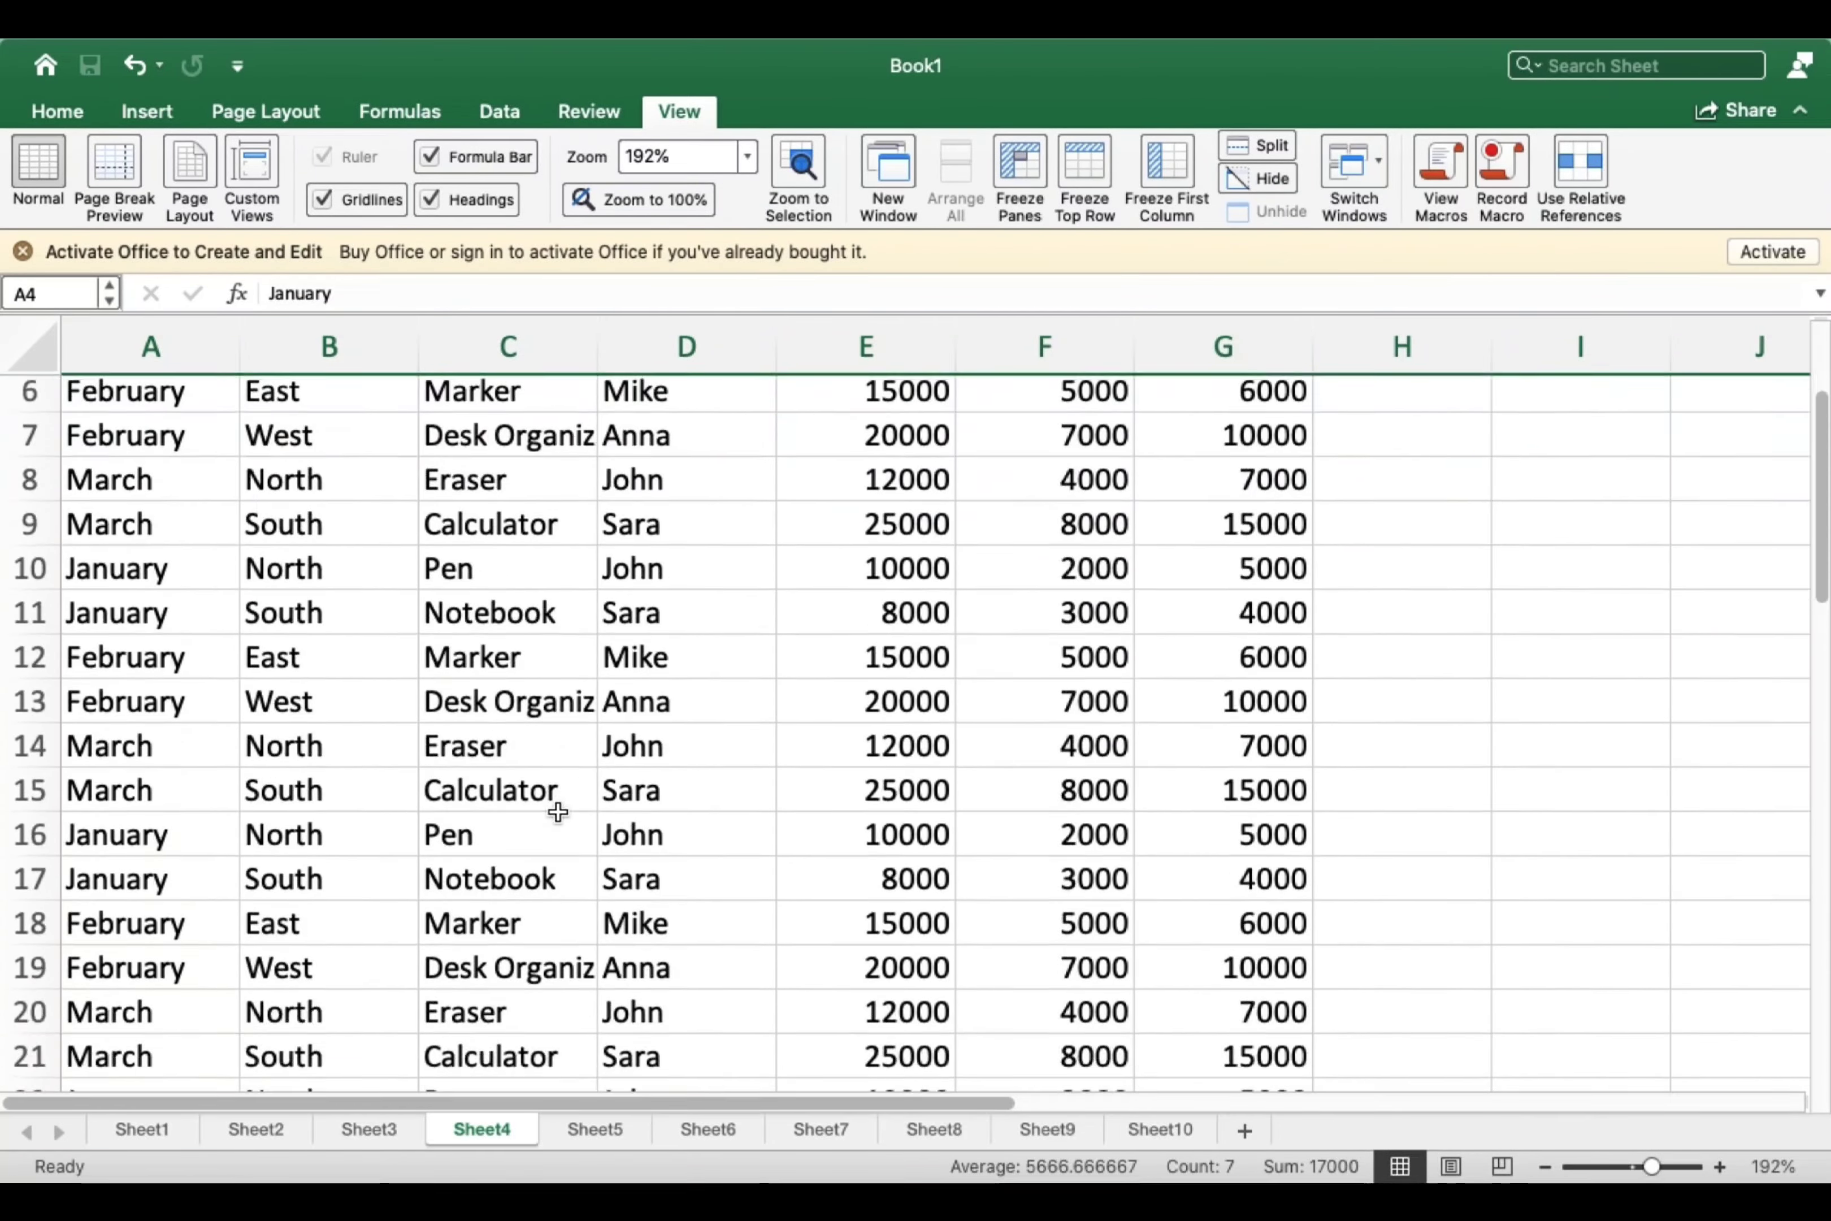
pyautogui.scroll(12, 558, 811)
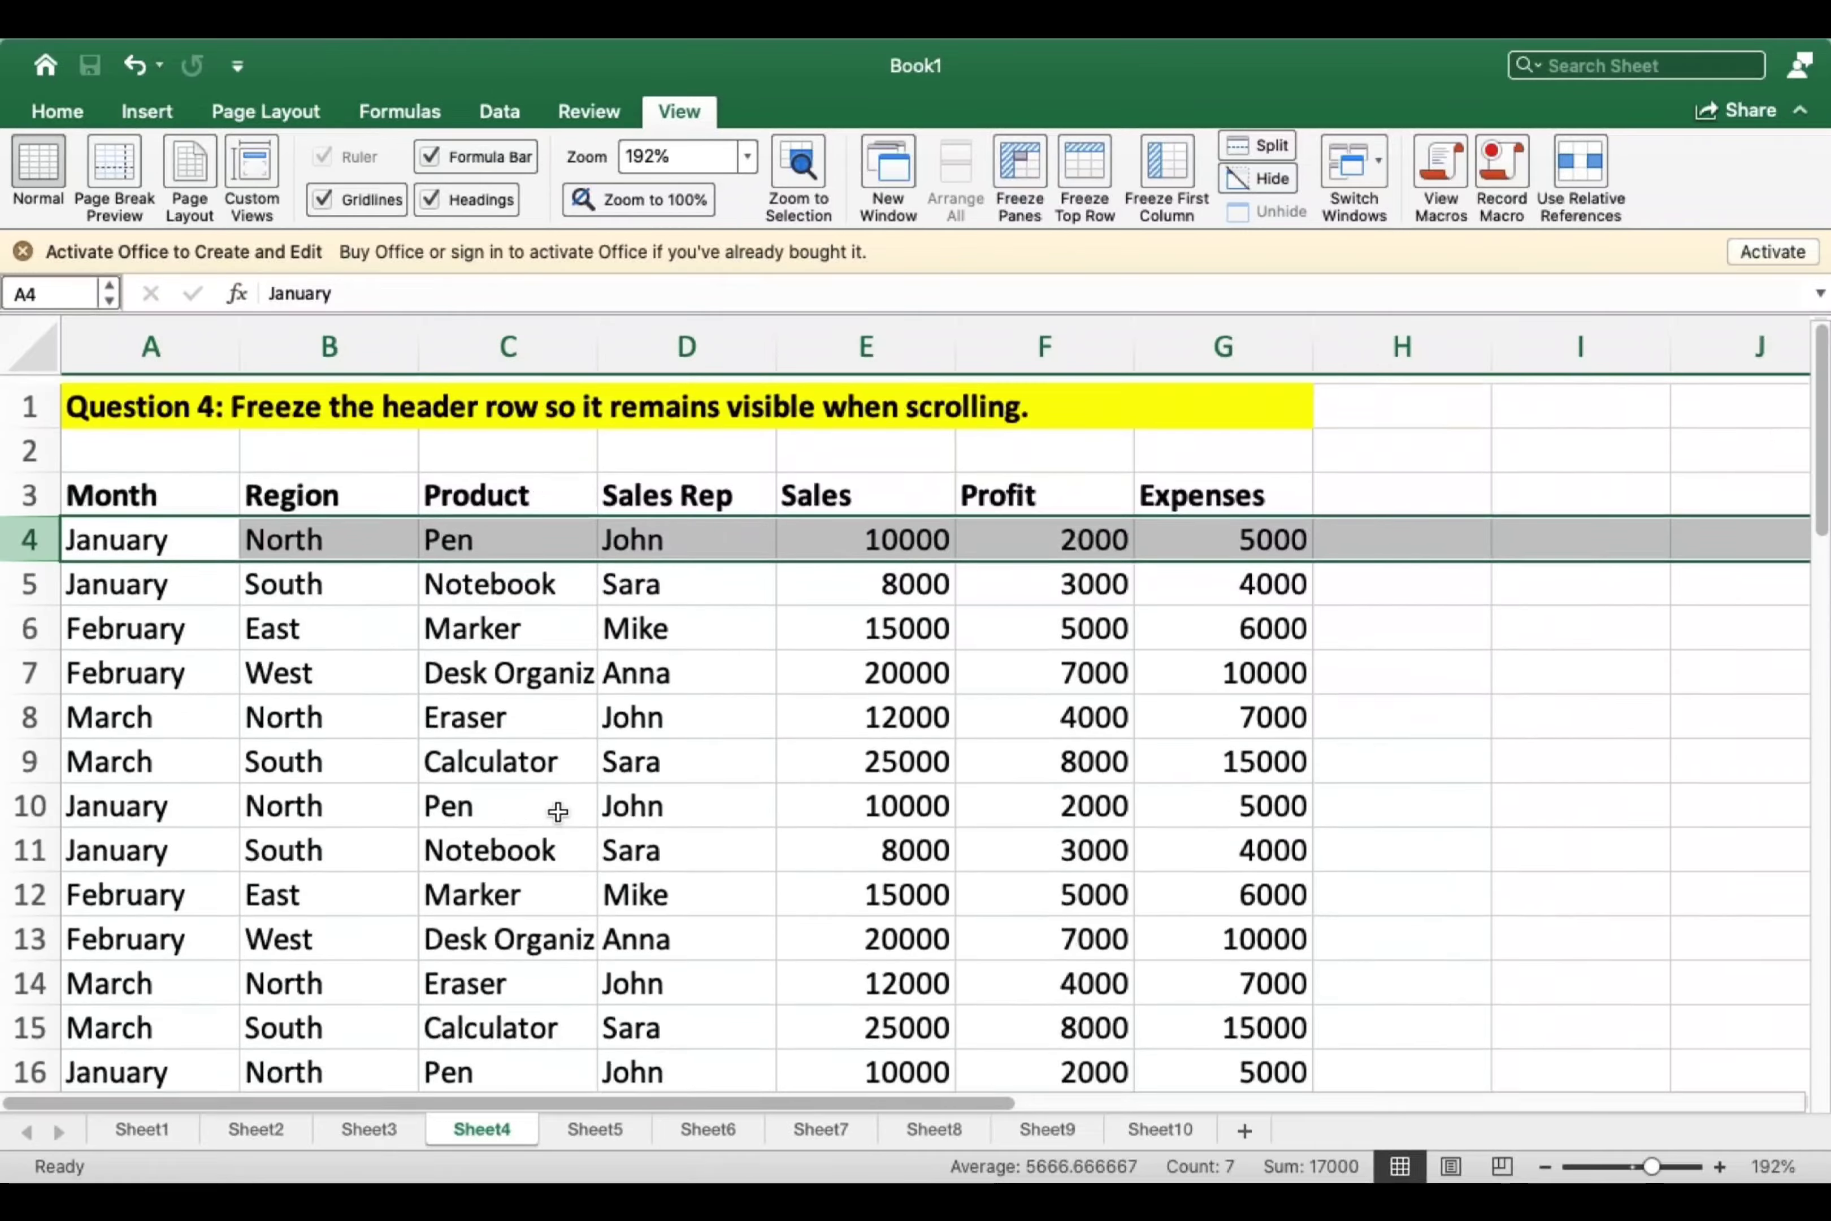
pyautogui.click(605, 799)
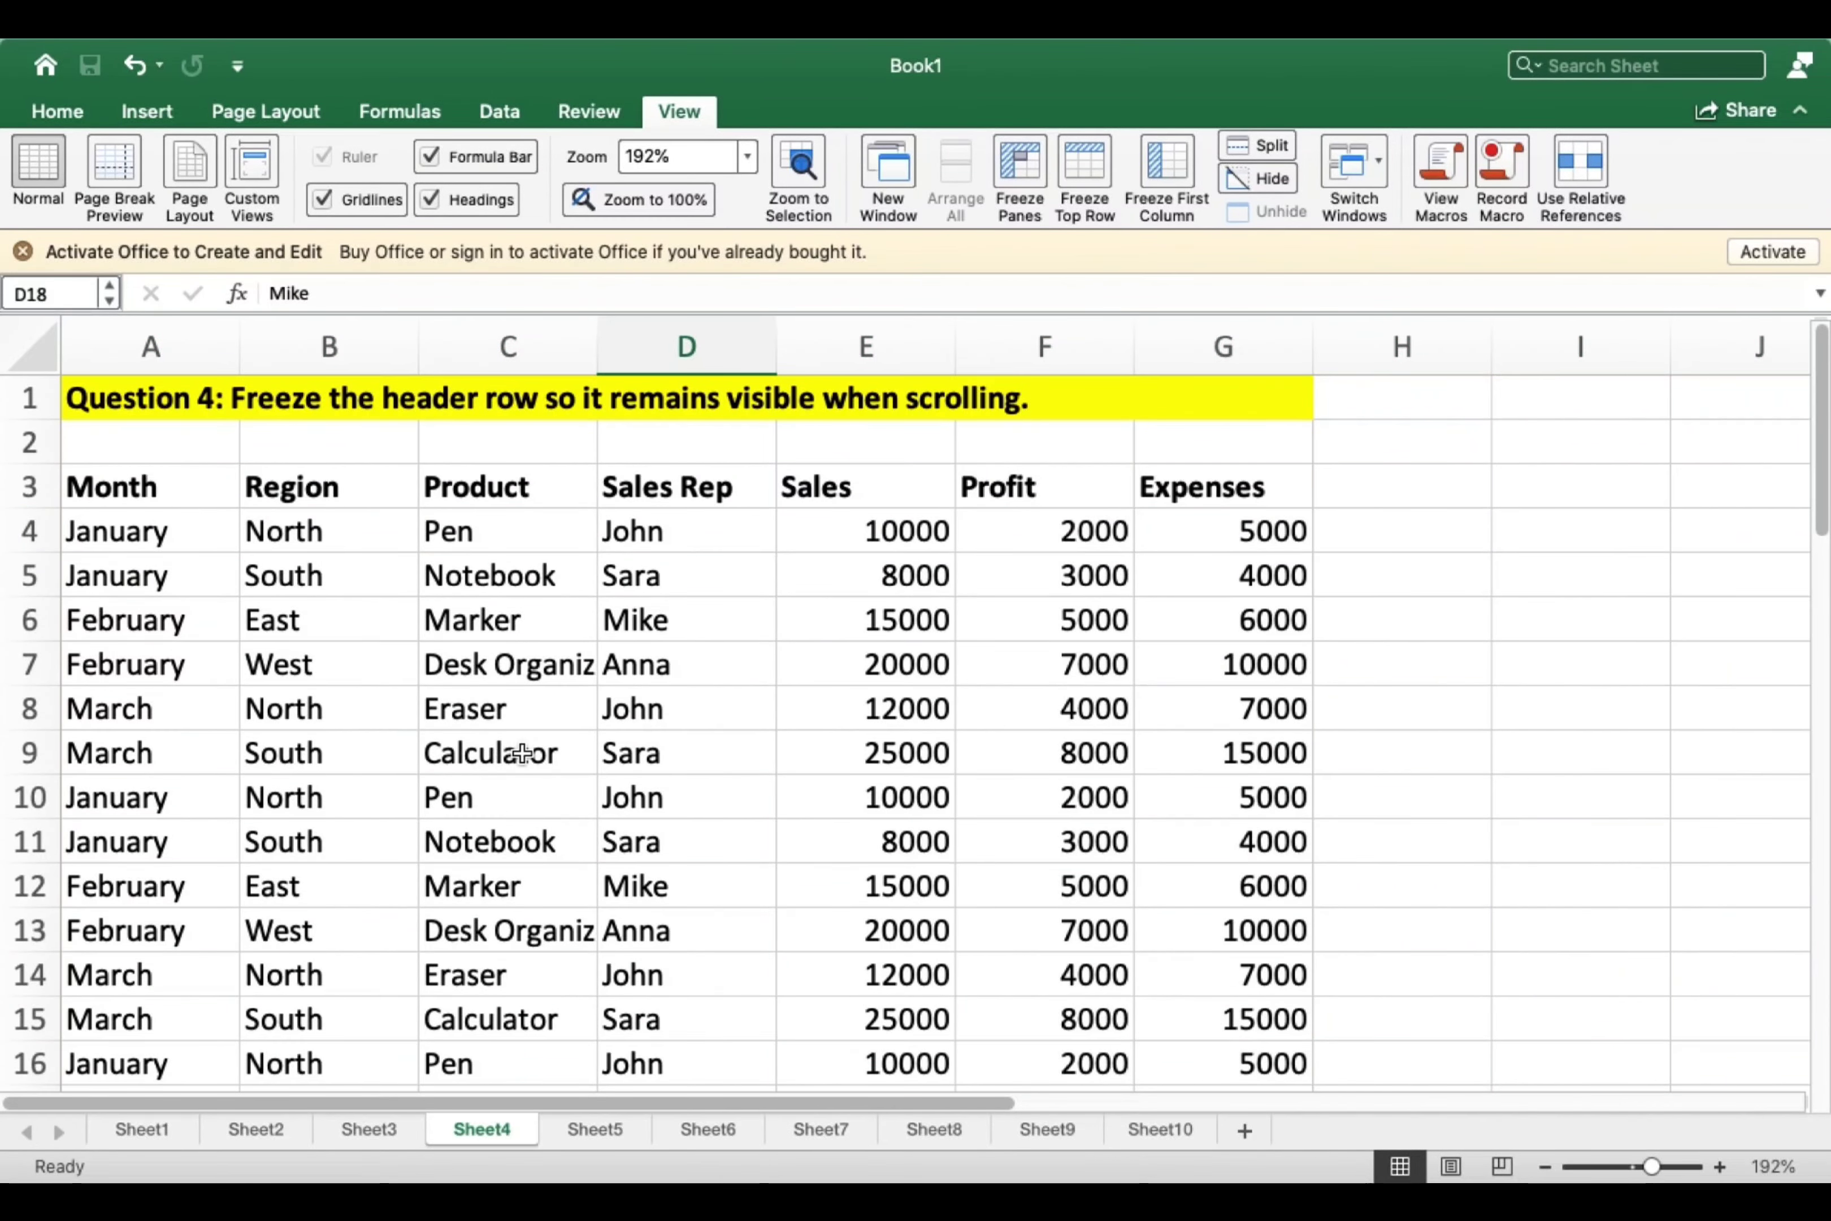
# Open Sheet5, read the two parts of Question 5, and review the Quantity values in C5:C10.
pyautogui.click(597, 1130)
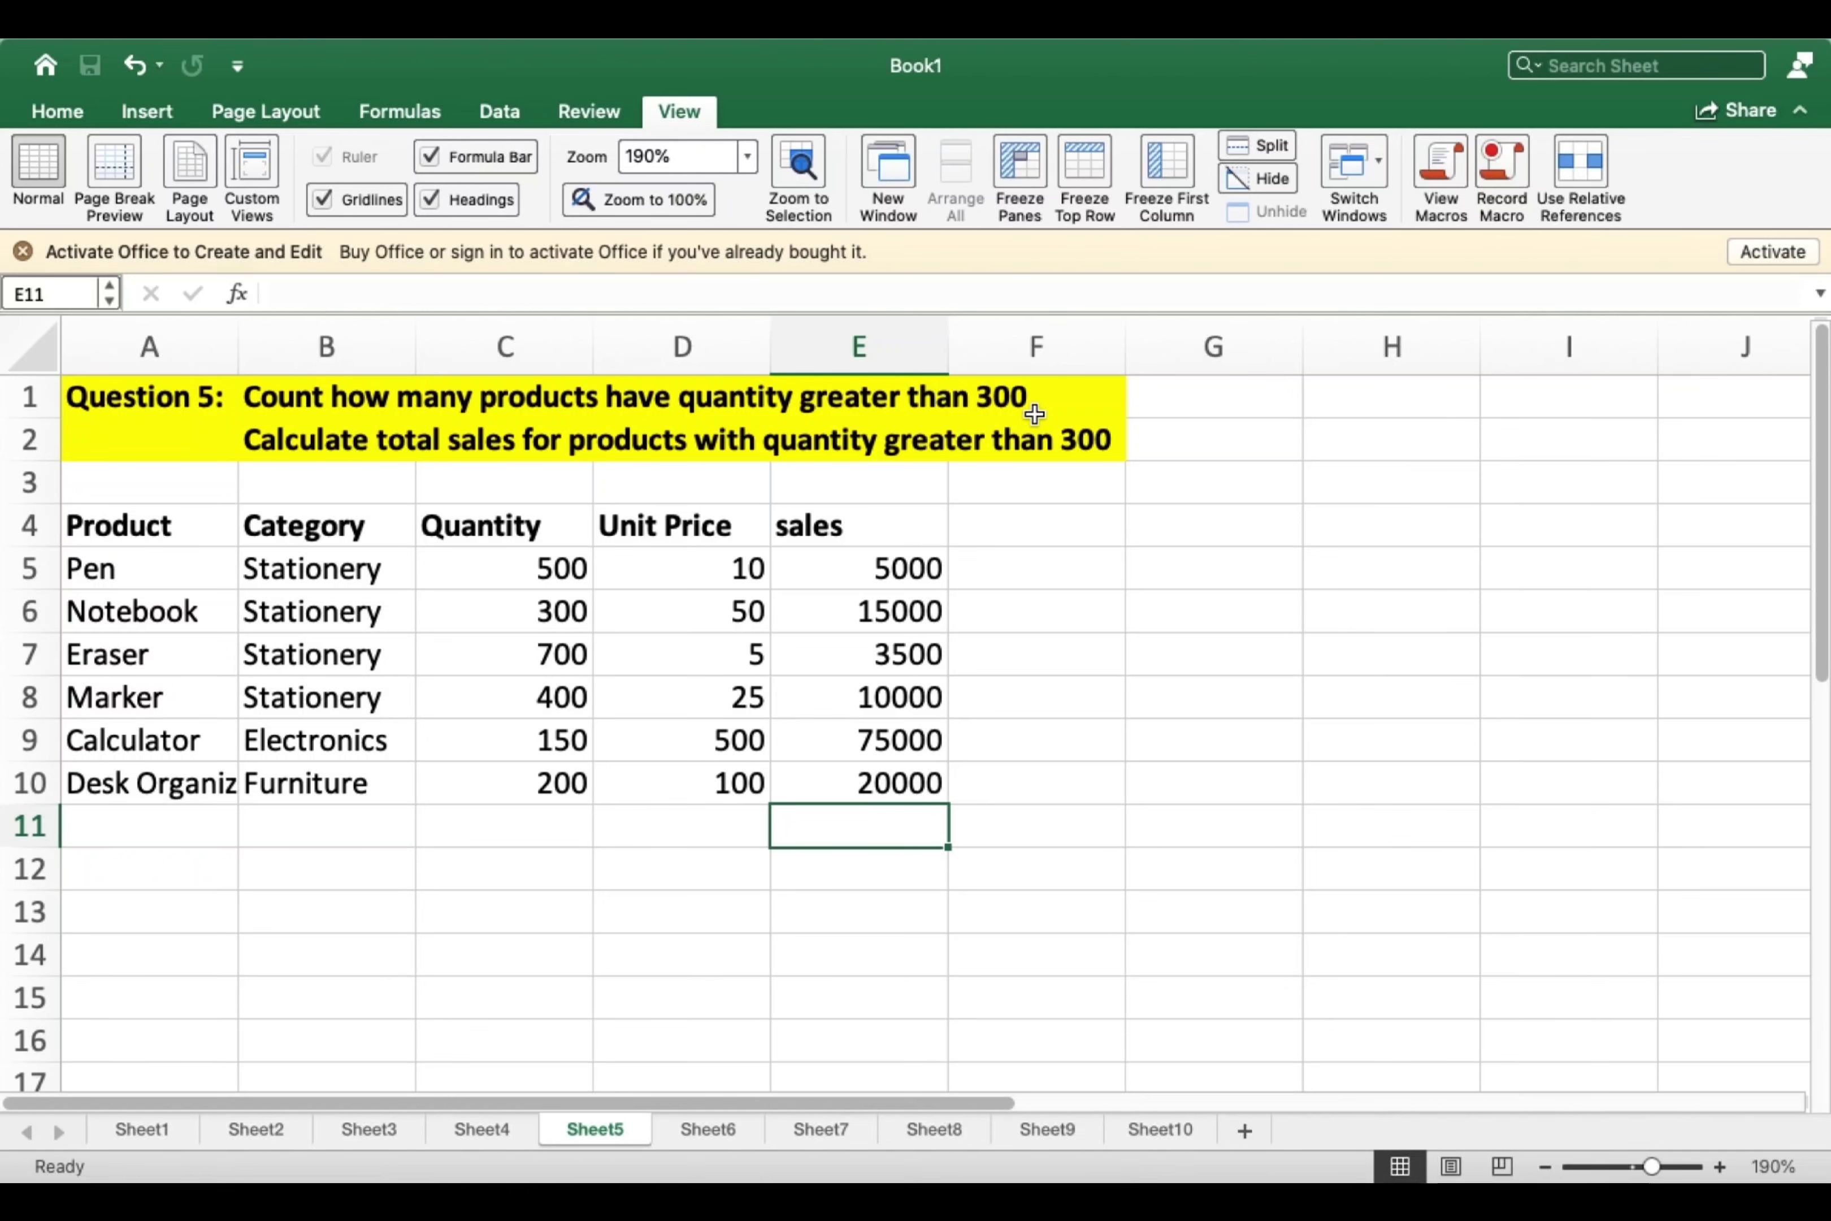
pyautogui.moveTo(553, 572); pyautogui.dragTo(530, 760)
pyautogui.moveTo(533, 551); pyautogui.dragTo(506, 776)
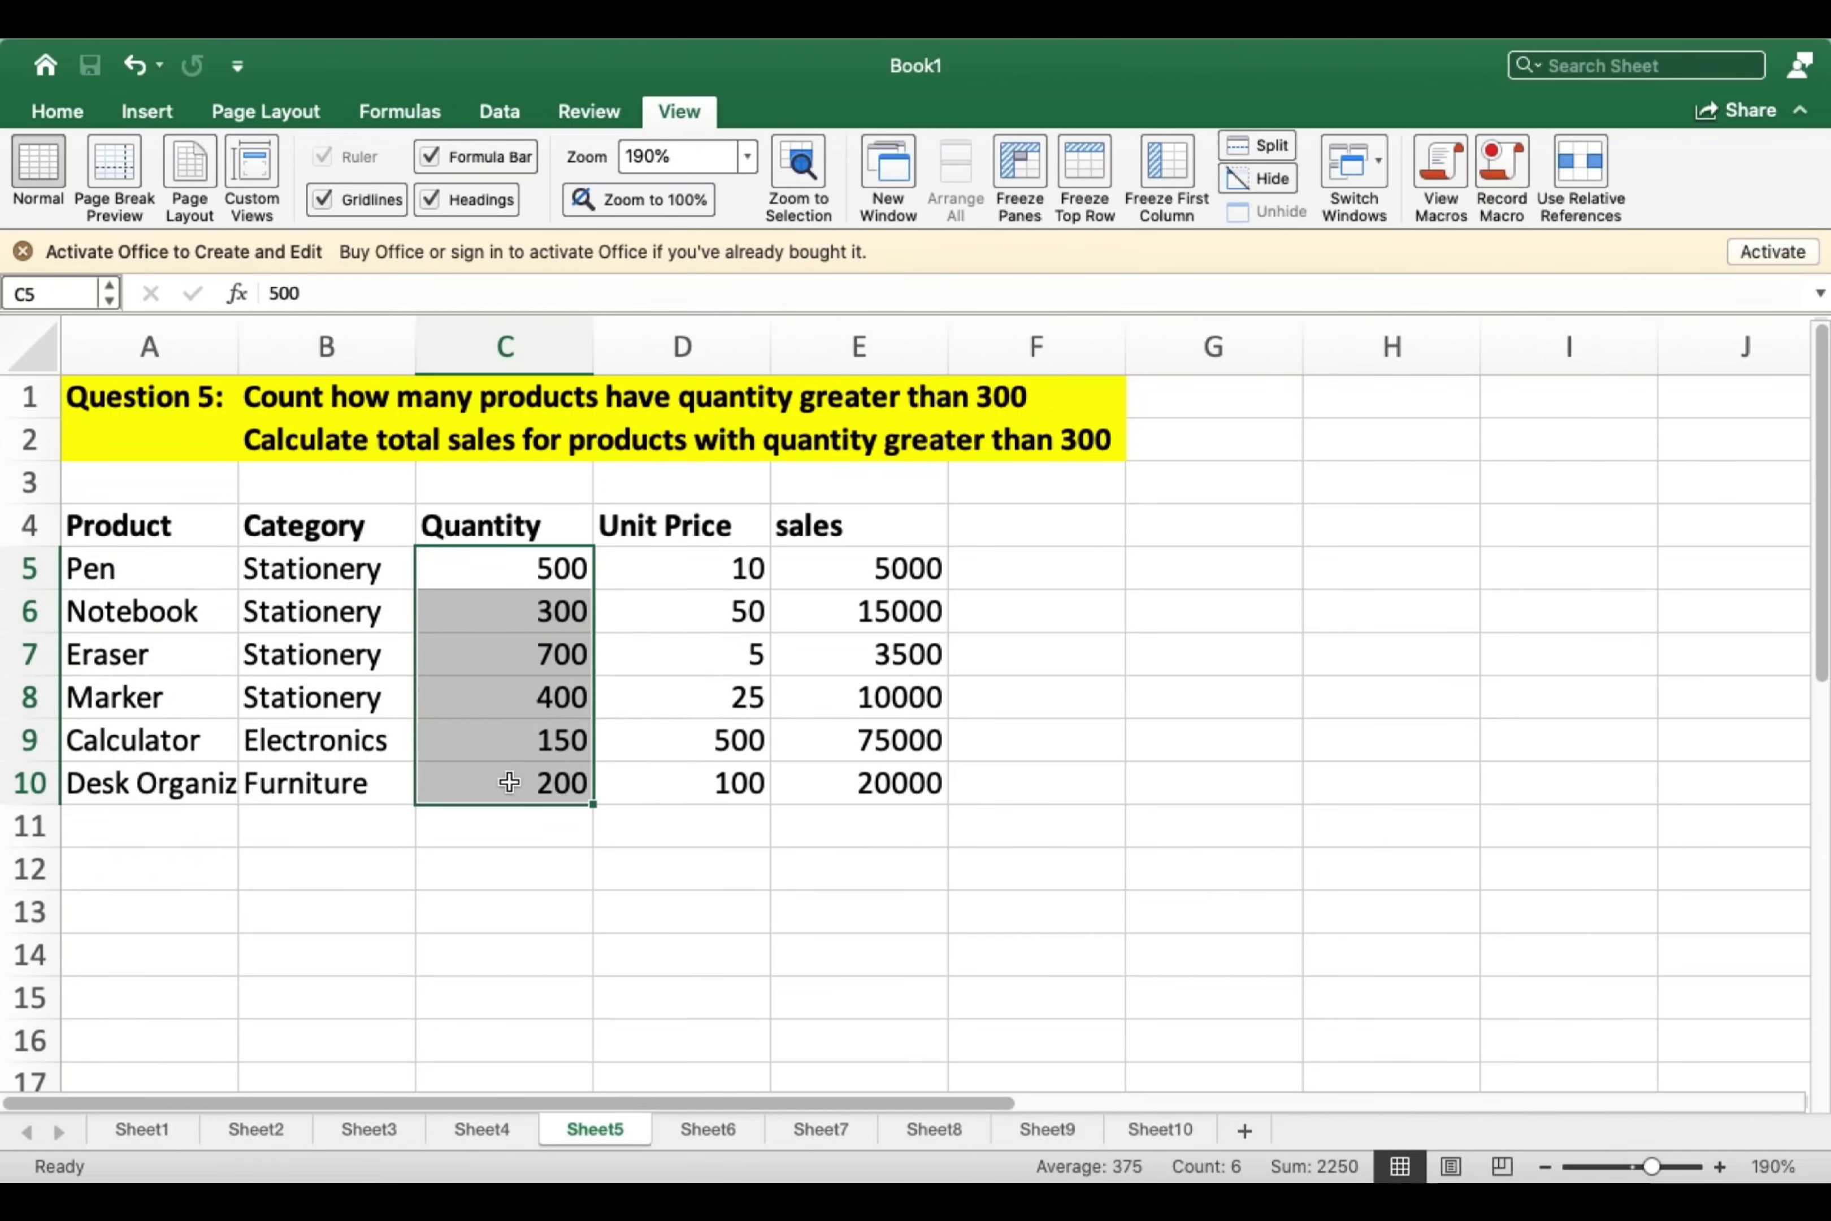
# Enter =COUNTIF(C5:C10,">300") in cell C12 to count the products with quantity greater than 300, and reselect the cell.
pyautogui.click(526, 876)
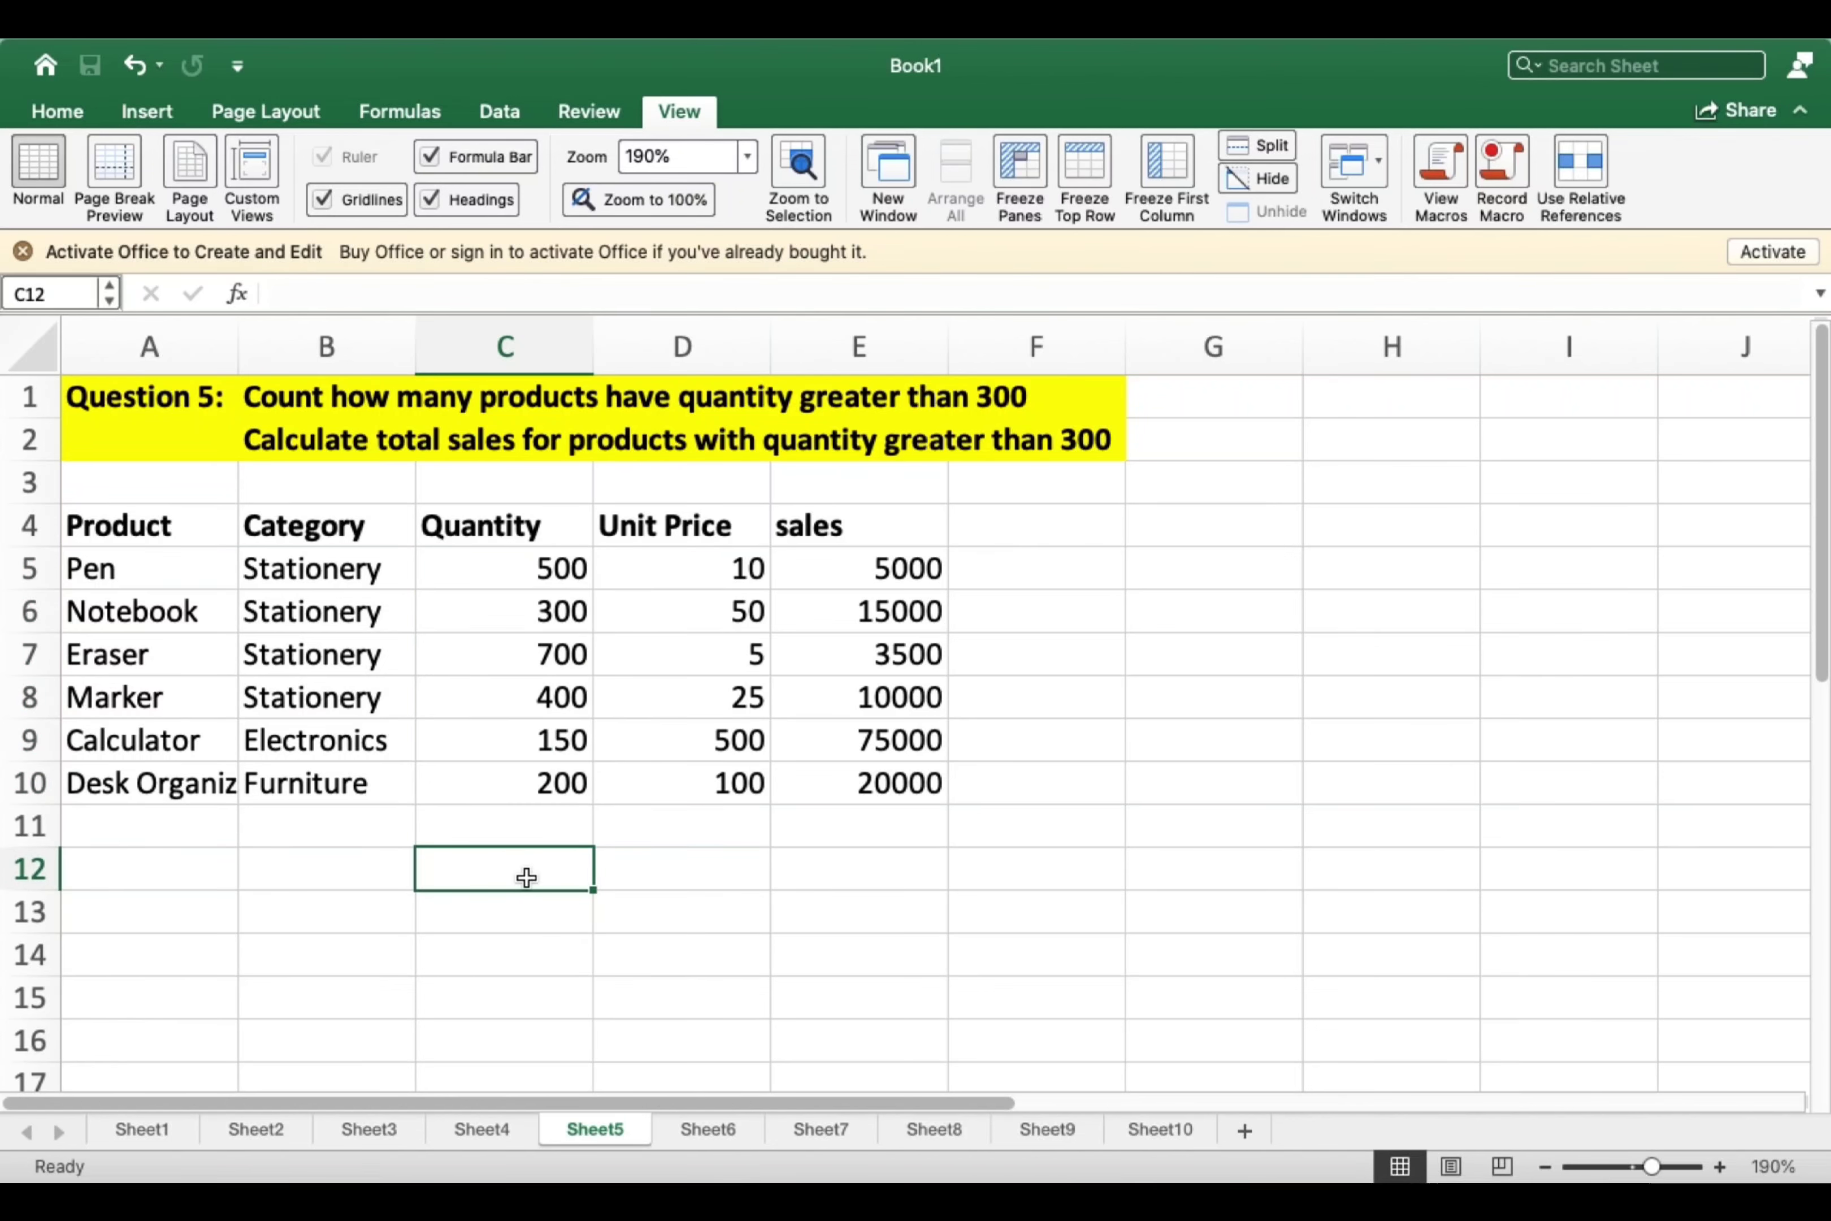
pyautogui.write('=count')
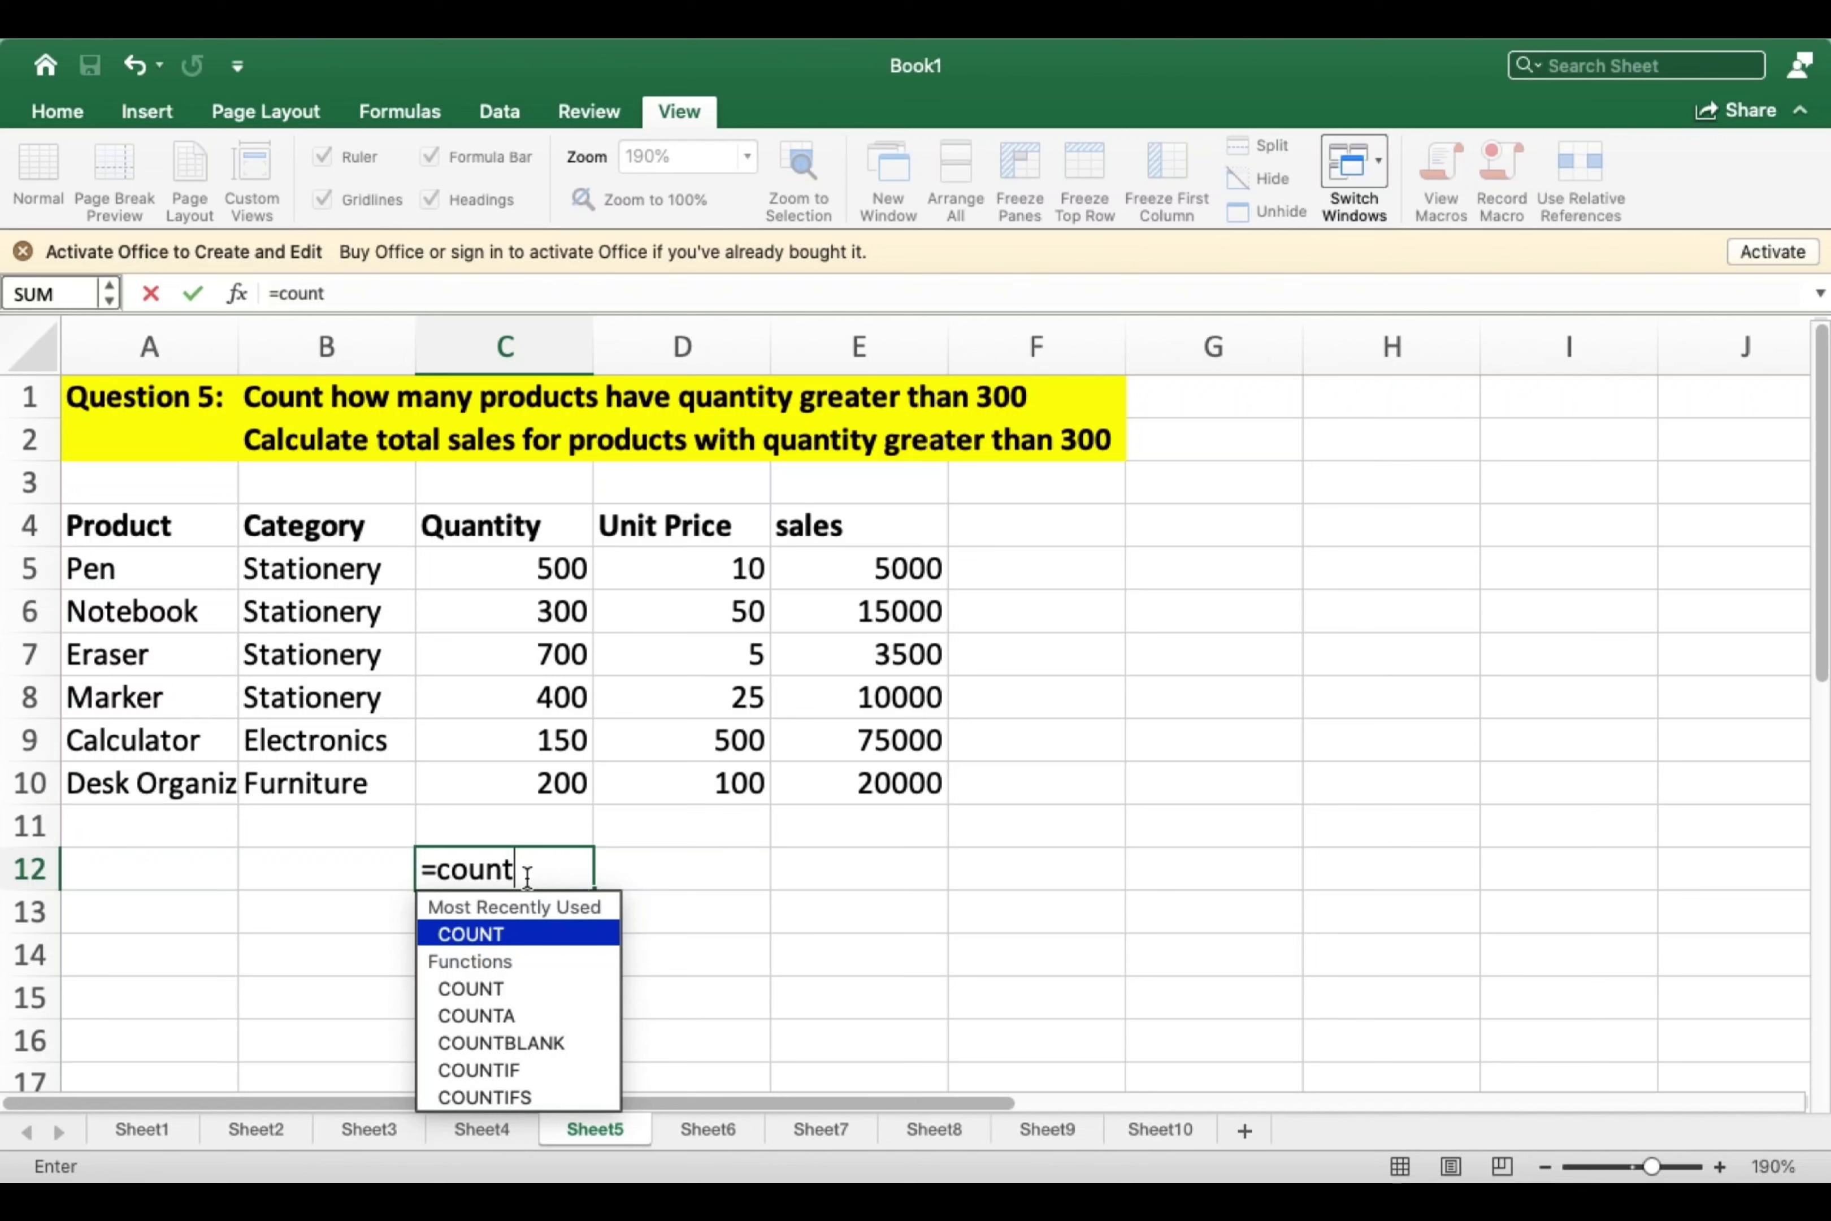
pyautogui.write('if')
pyautogui.press('Tab')
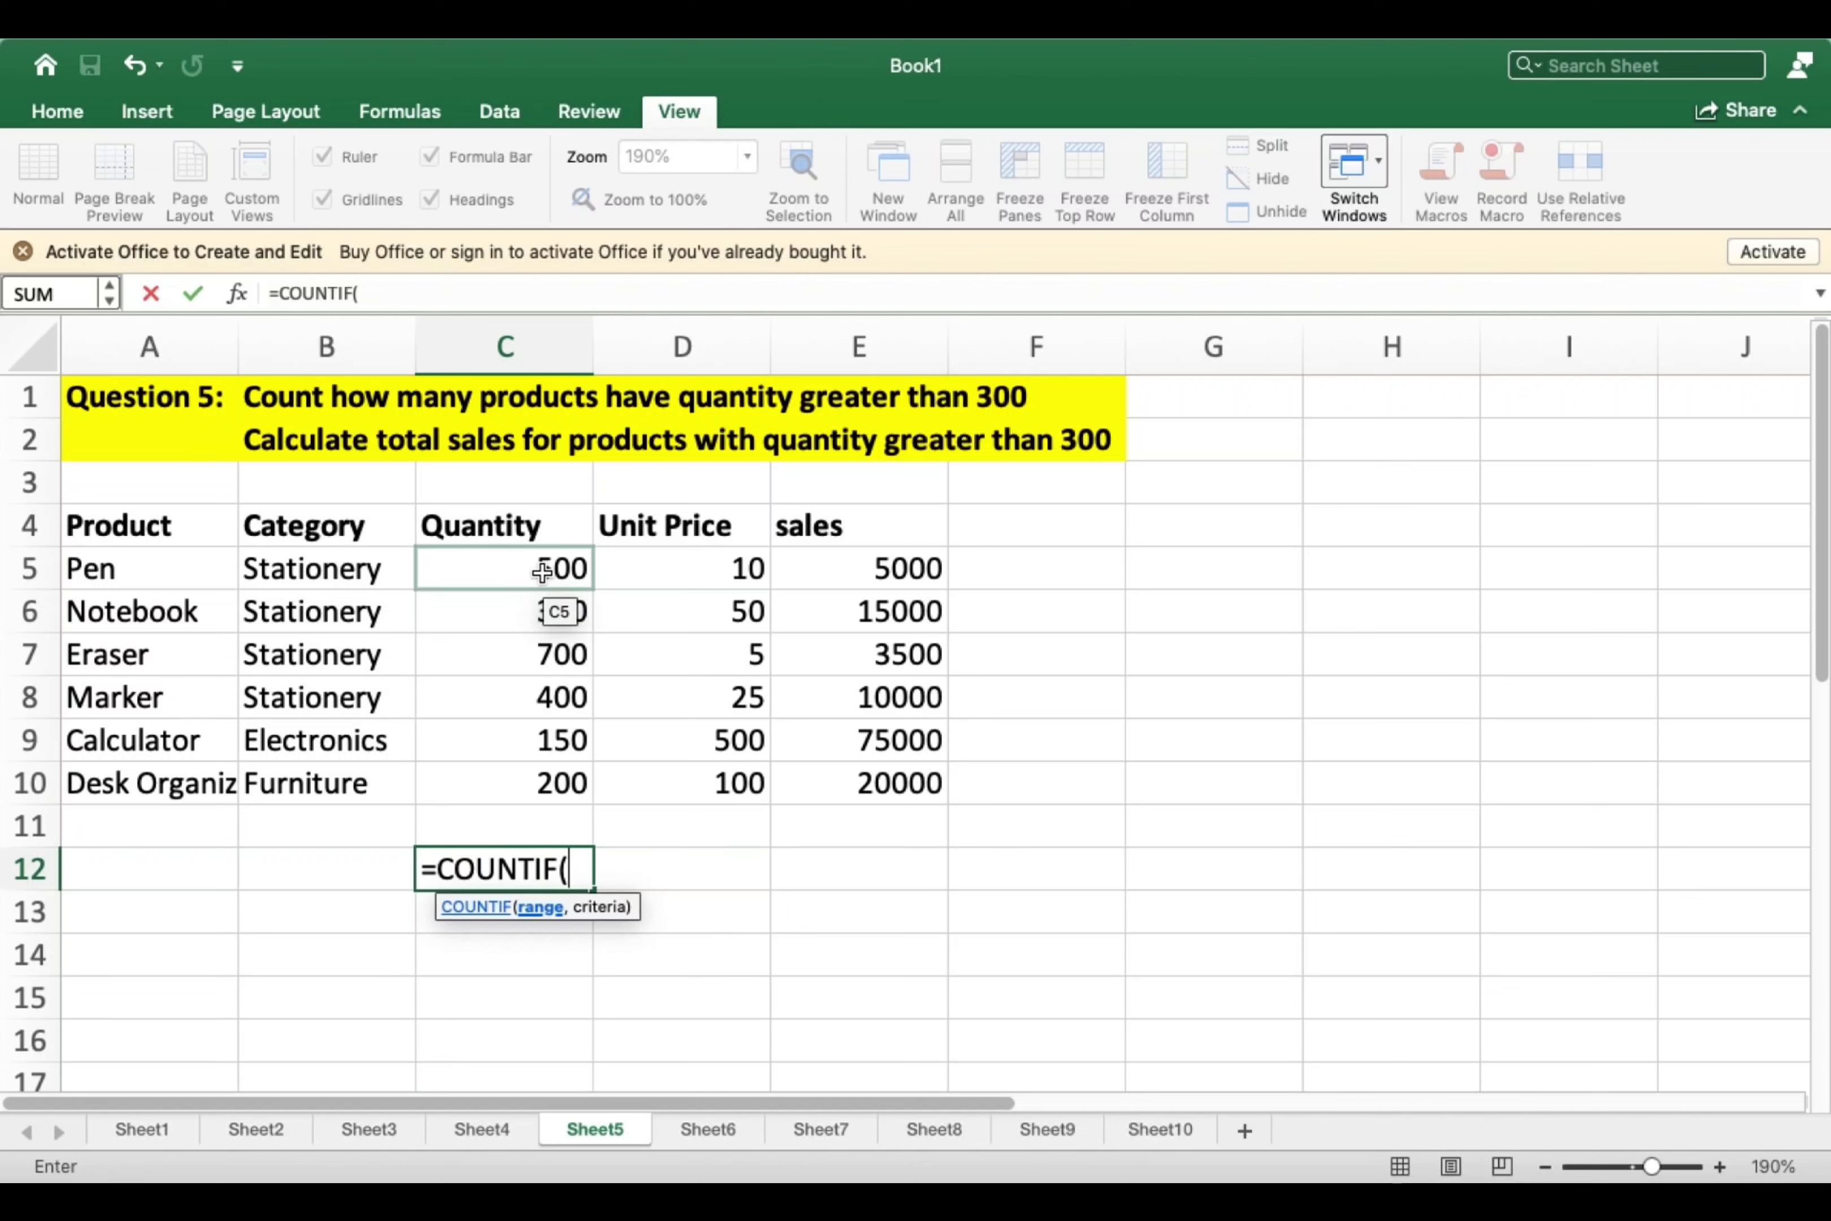
pyautogui.moveTo(542, 572); pyautogui.dragTo(534, 770)
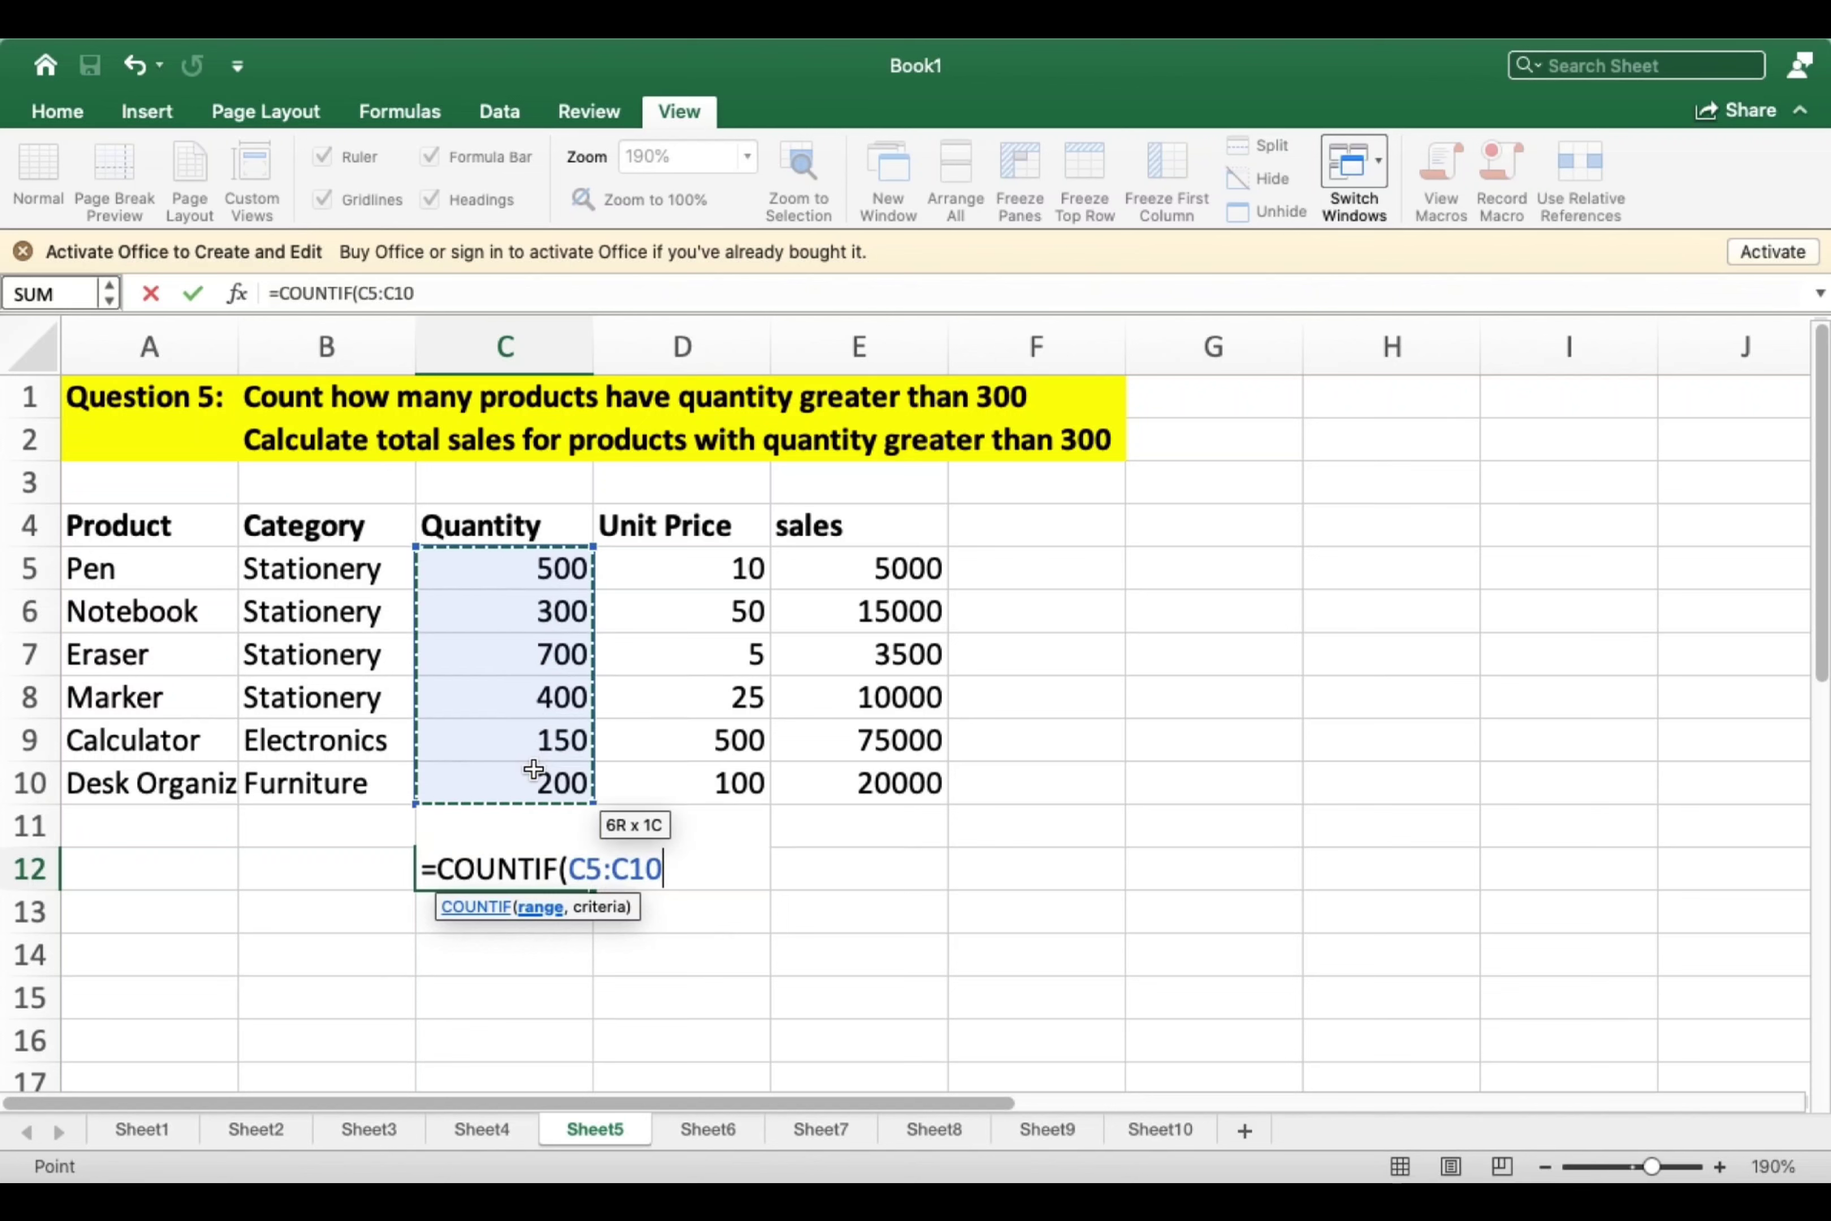
pyautogui.write(',')
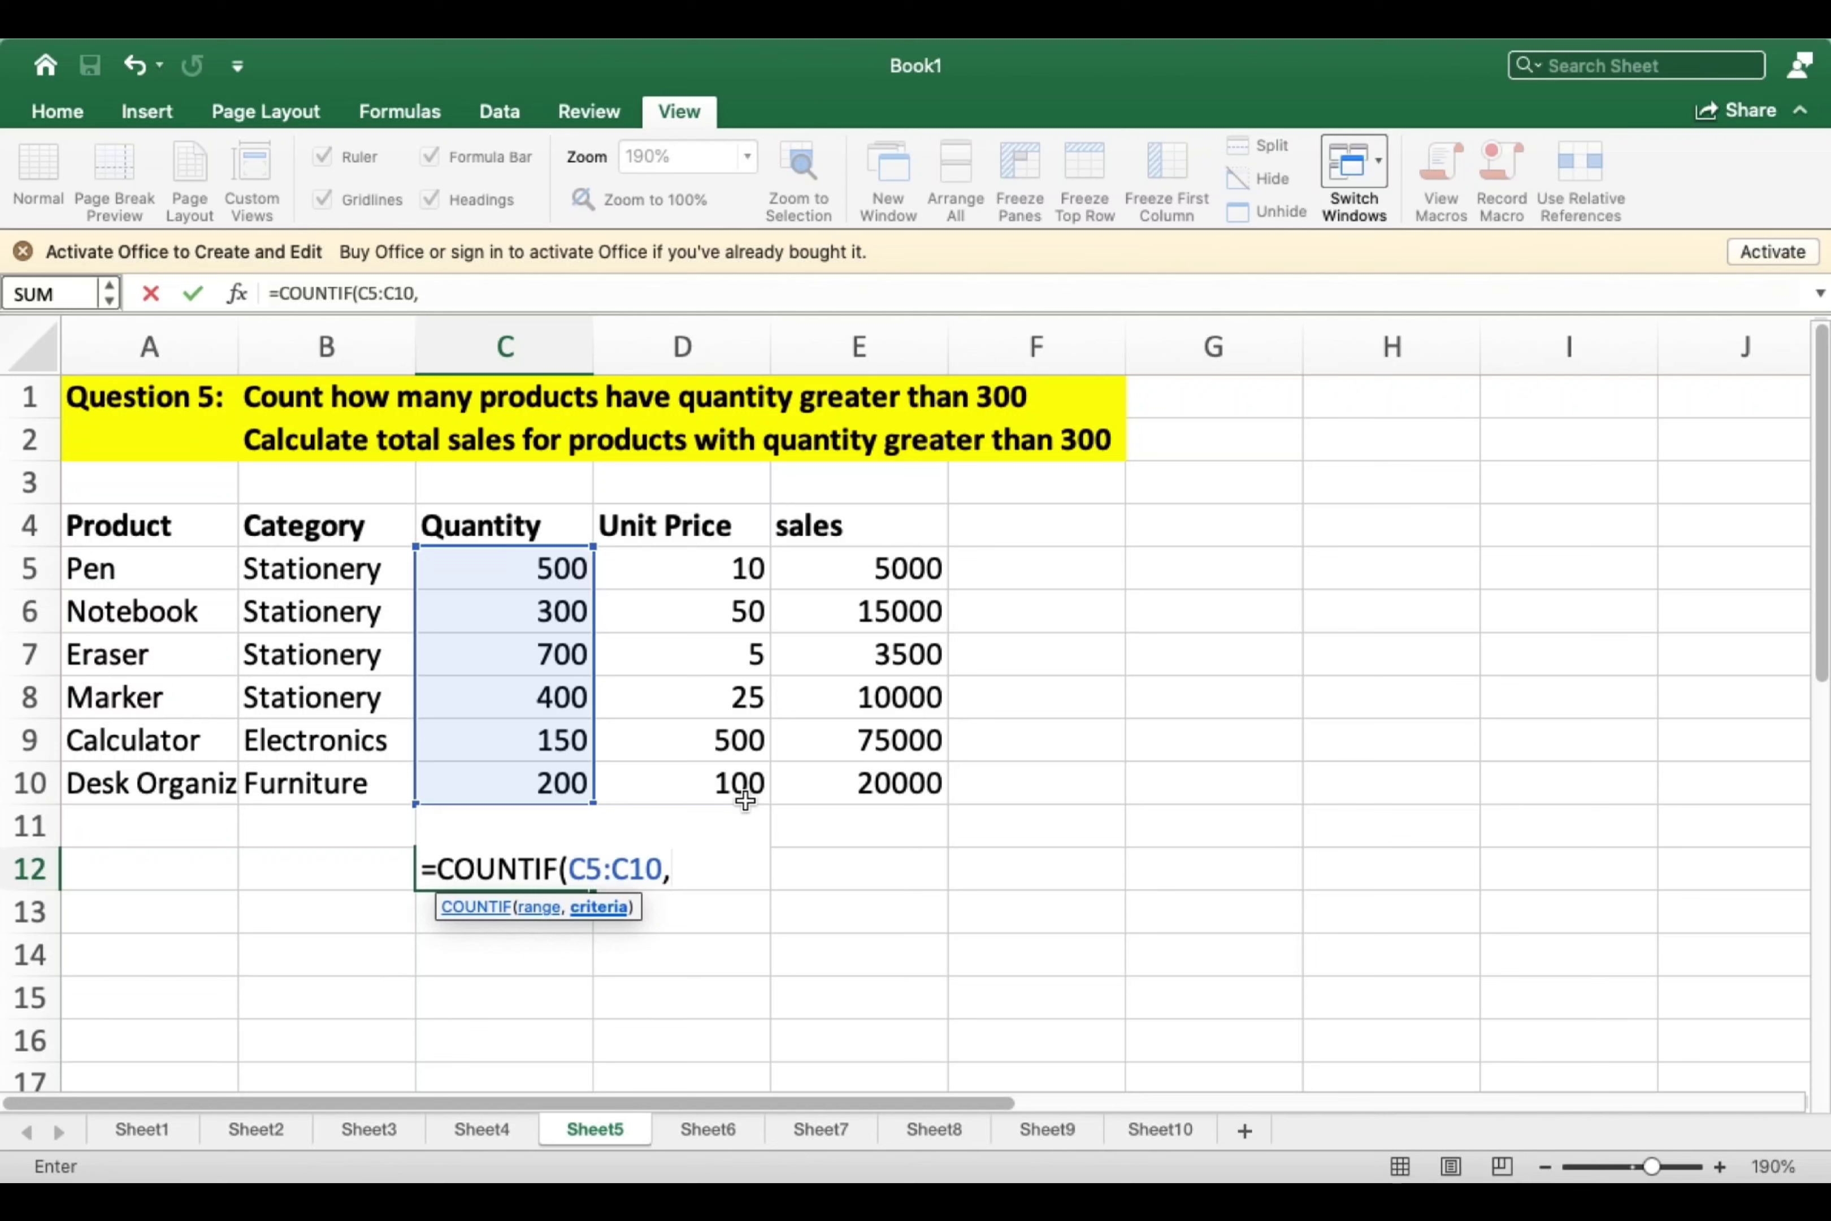
pyautogui.write('"')
pyautogui.press('BackSpace')
pyautogui.write('"3')
pyautogui.press('BackSpace')
pyautogui.write('300"')
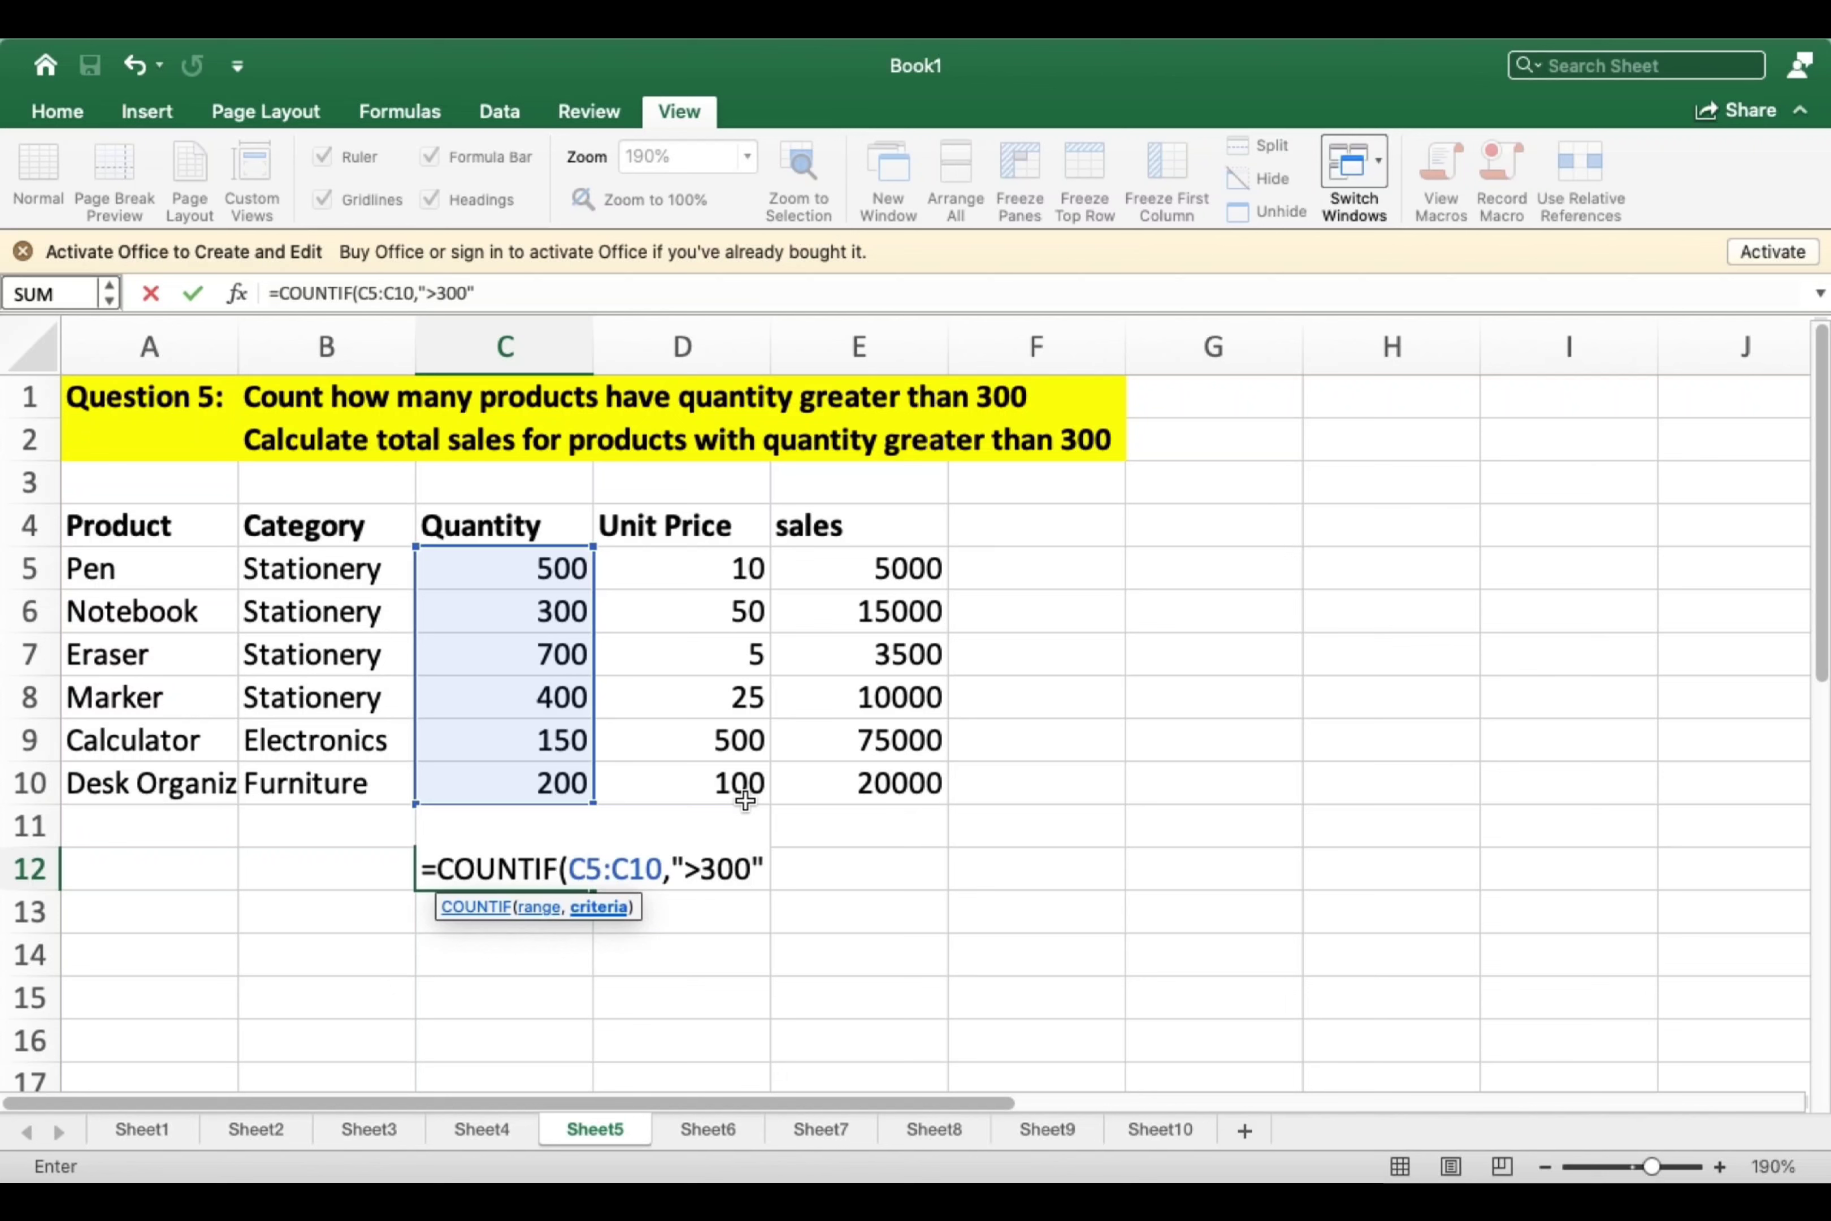
pyautogui.press('Return')
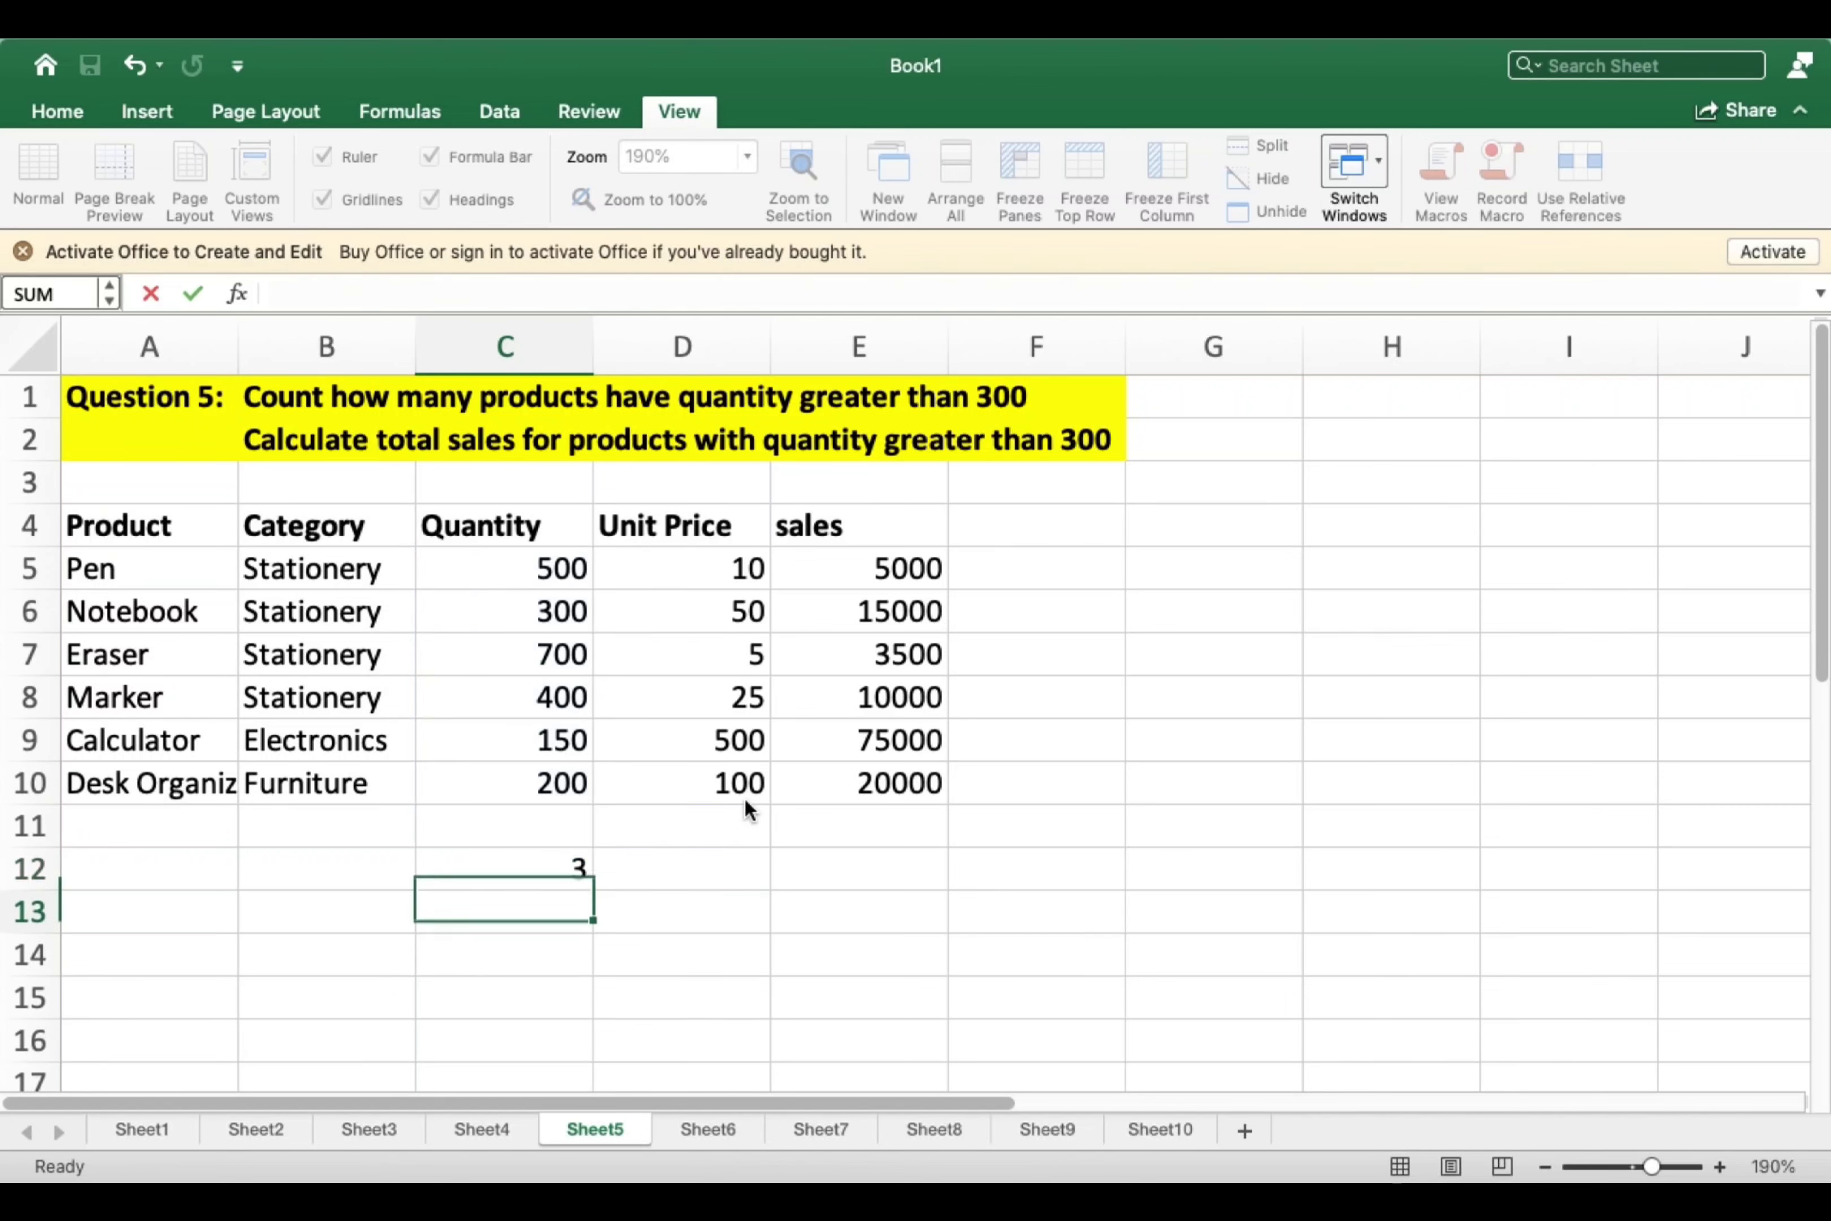
pyautogui.click(559, 880)
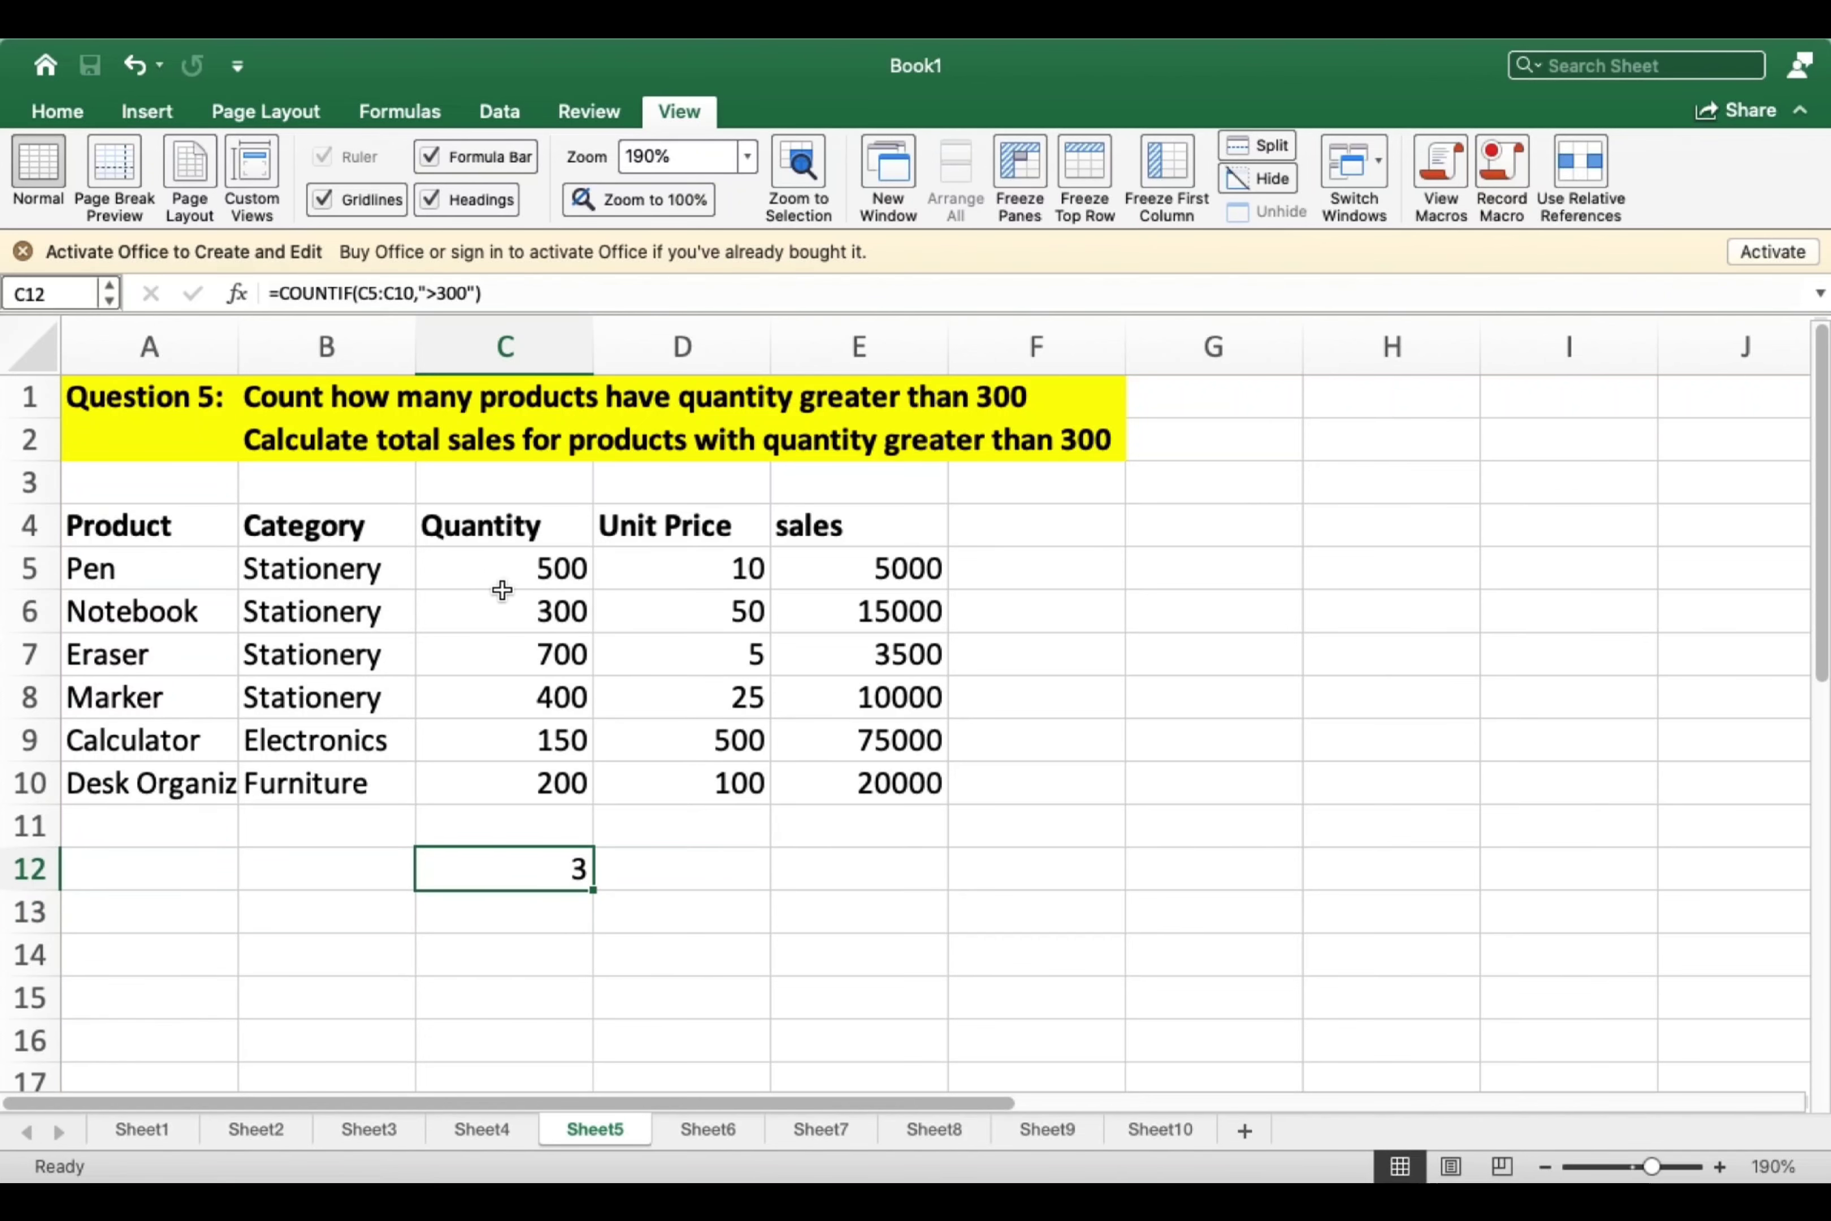
# Check the count in C12 against the quantities above 300, and read the question's second part about total sales.
pyautogui.click(528, 571)
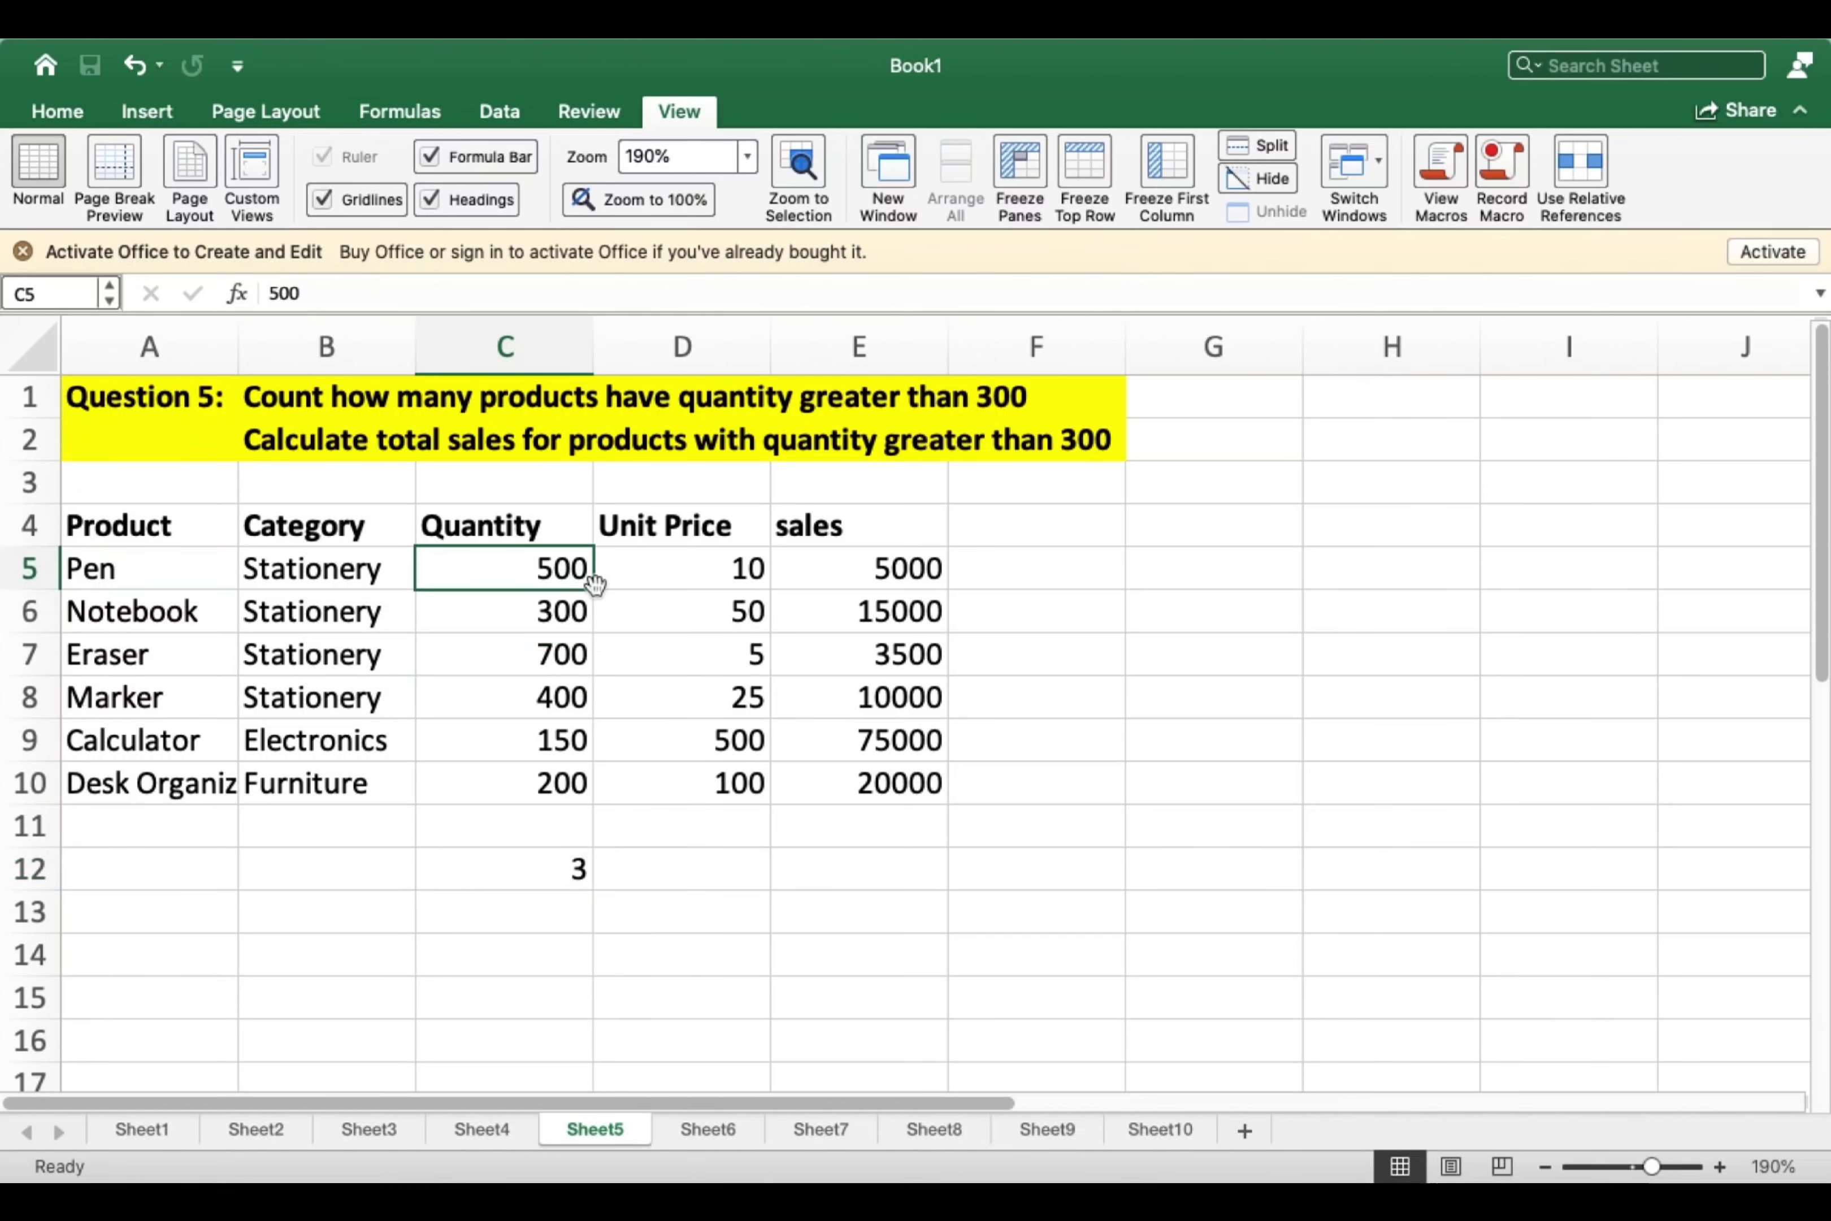
pyautogui.click(569, 670)
pyautogui.click(569, 705)
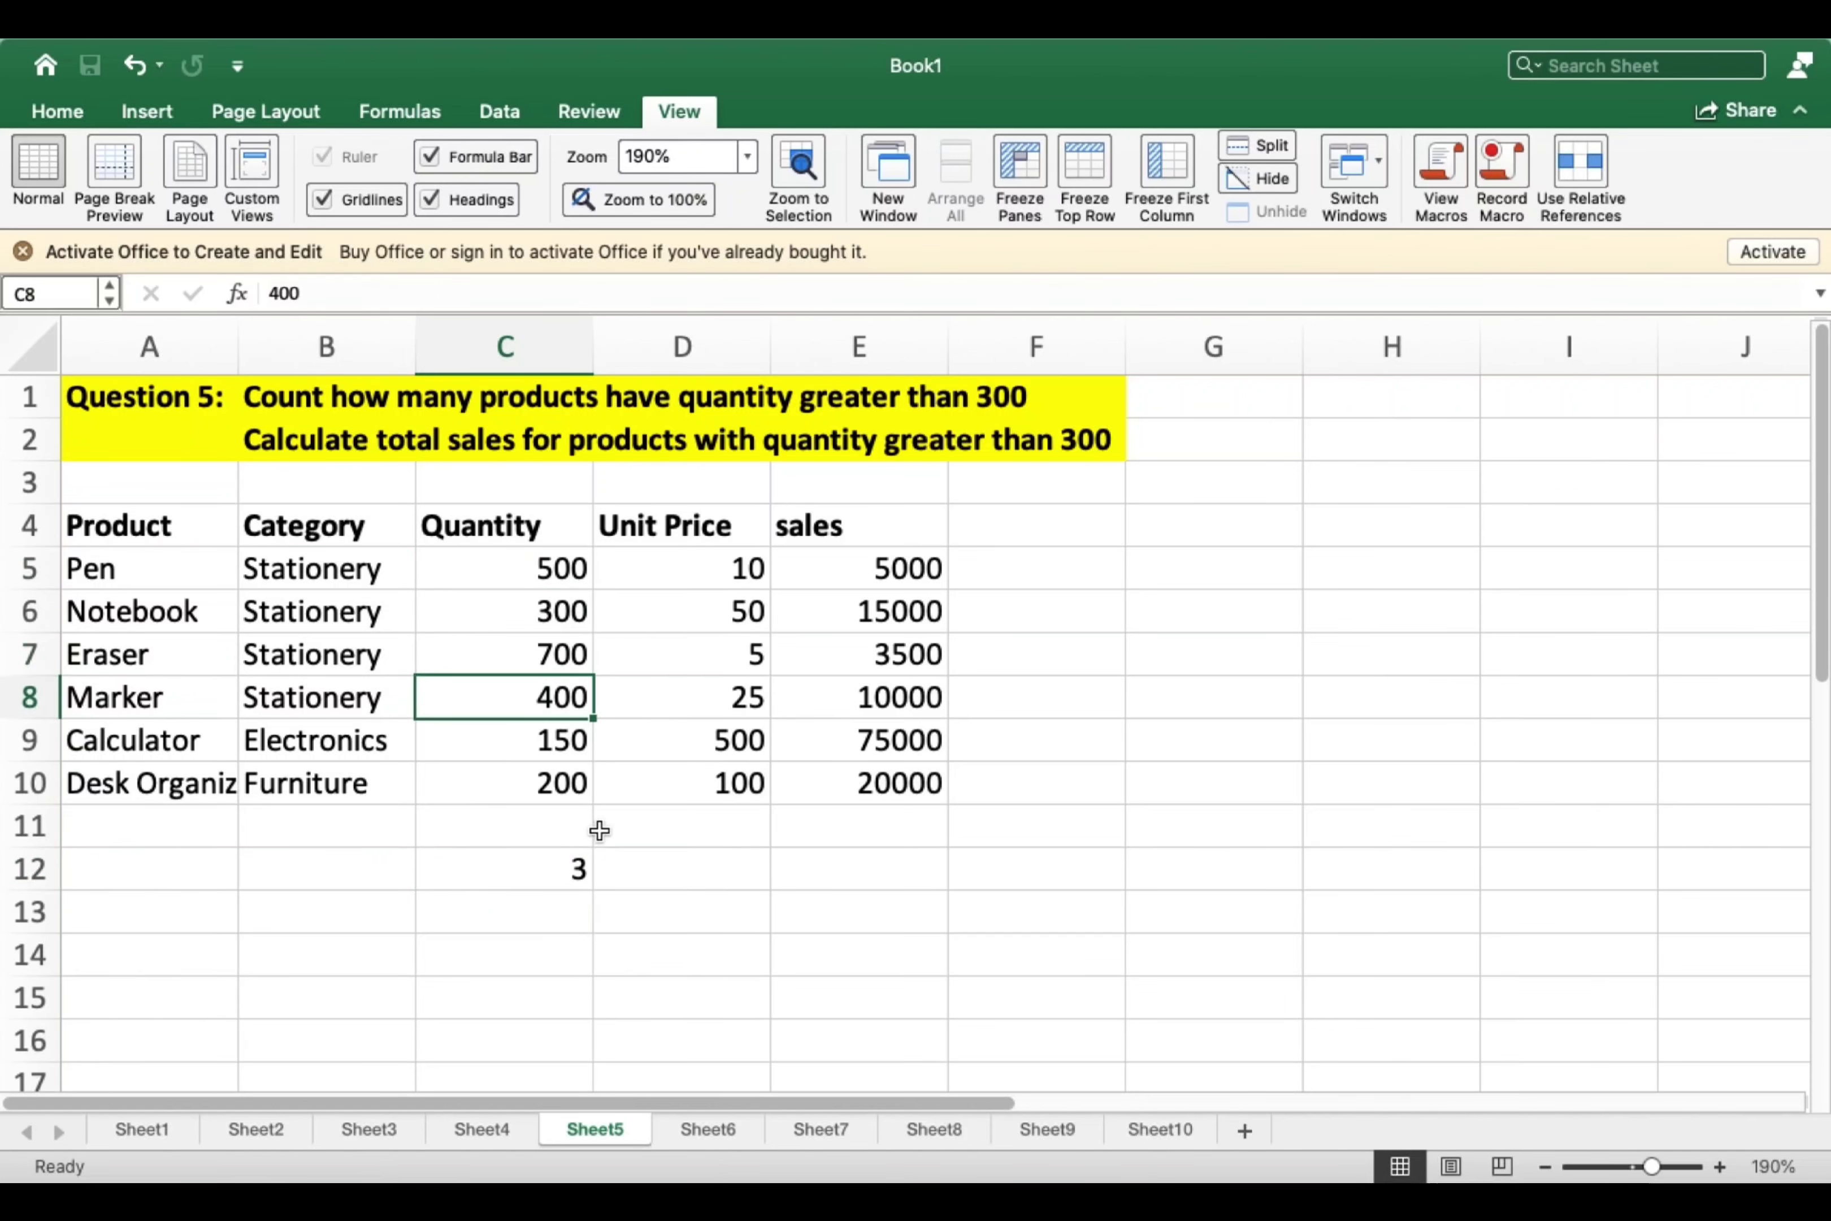
pyautogui.click(572, 867)
pyautogui.click(639, 867)
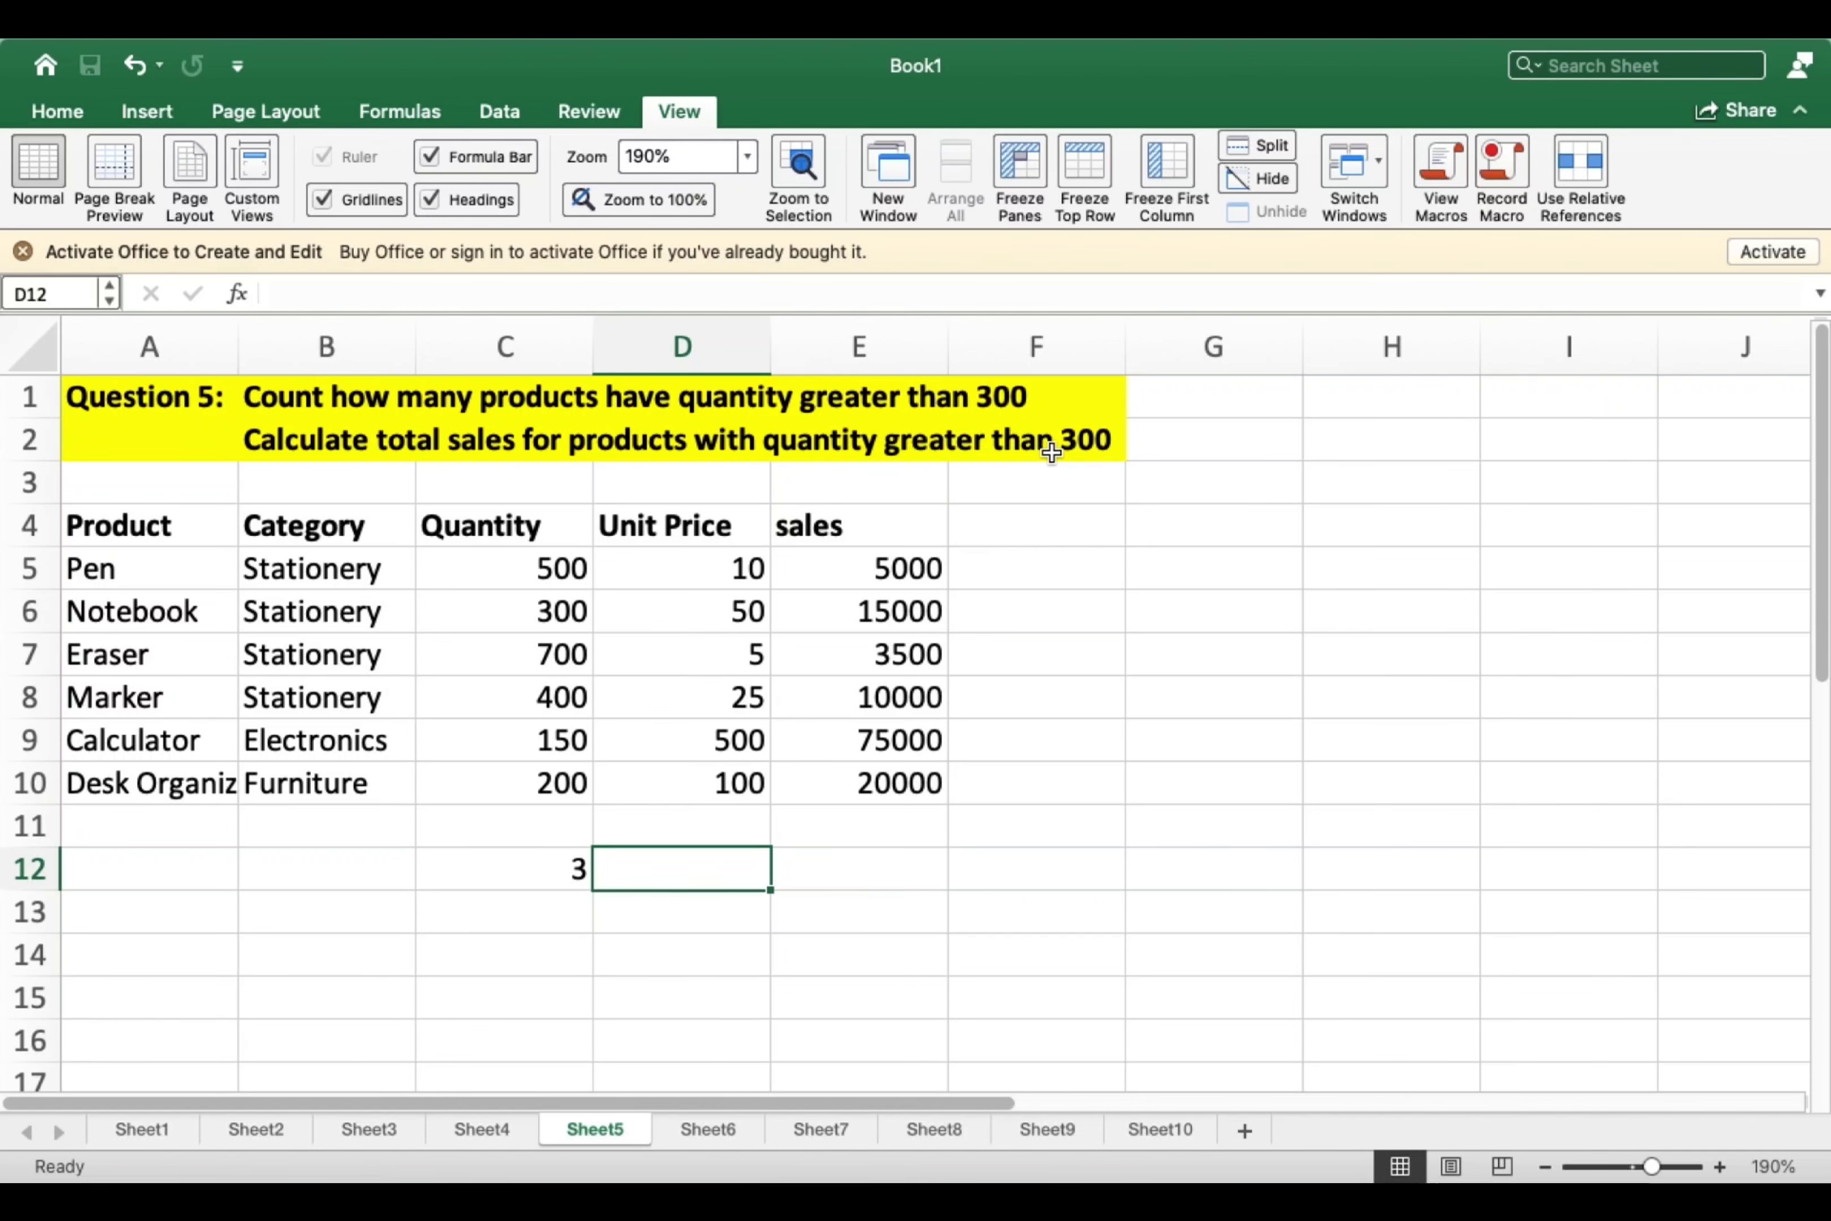
pyautogui.click(1084, 441)
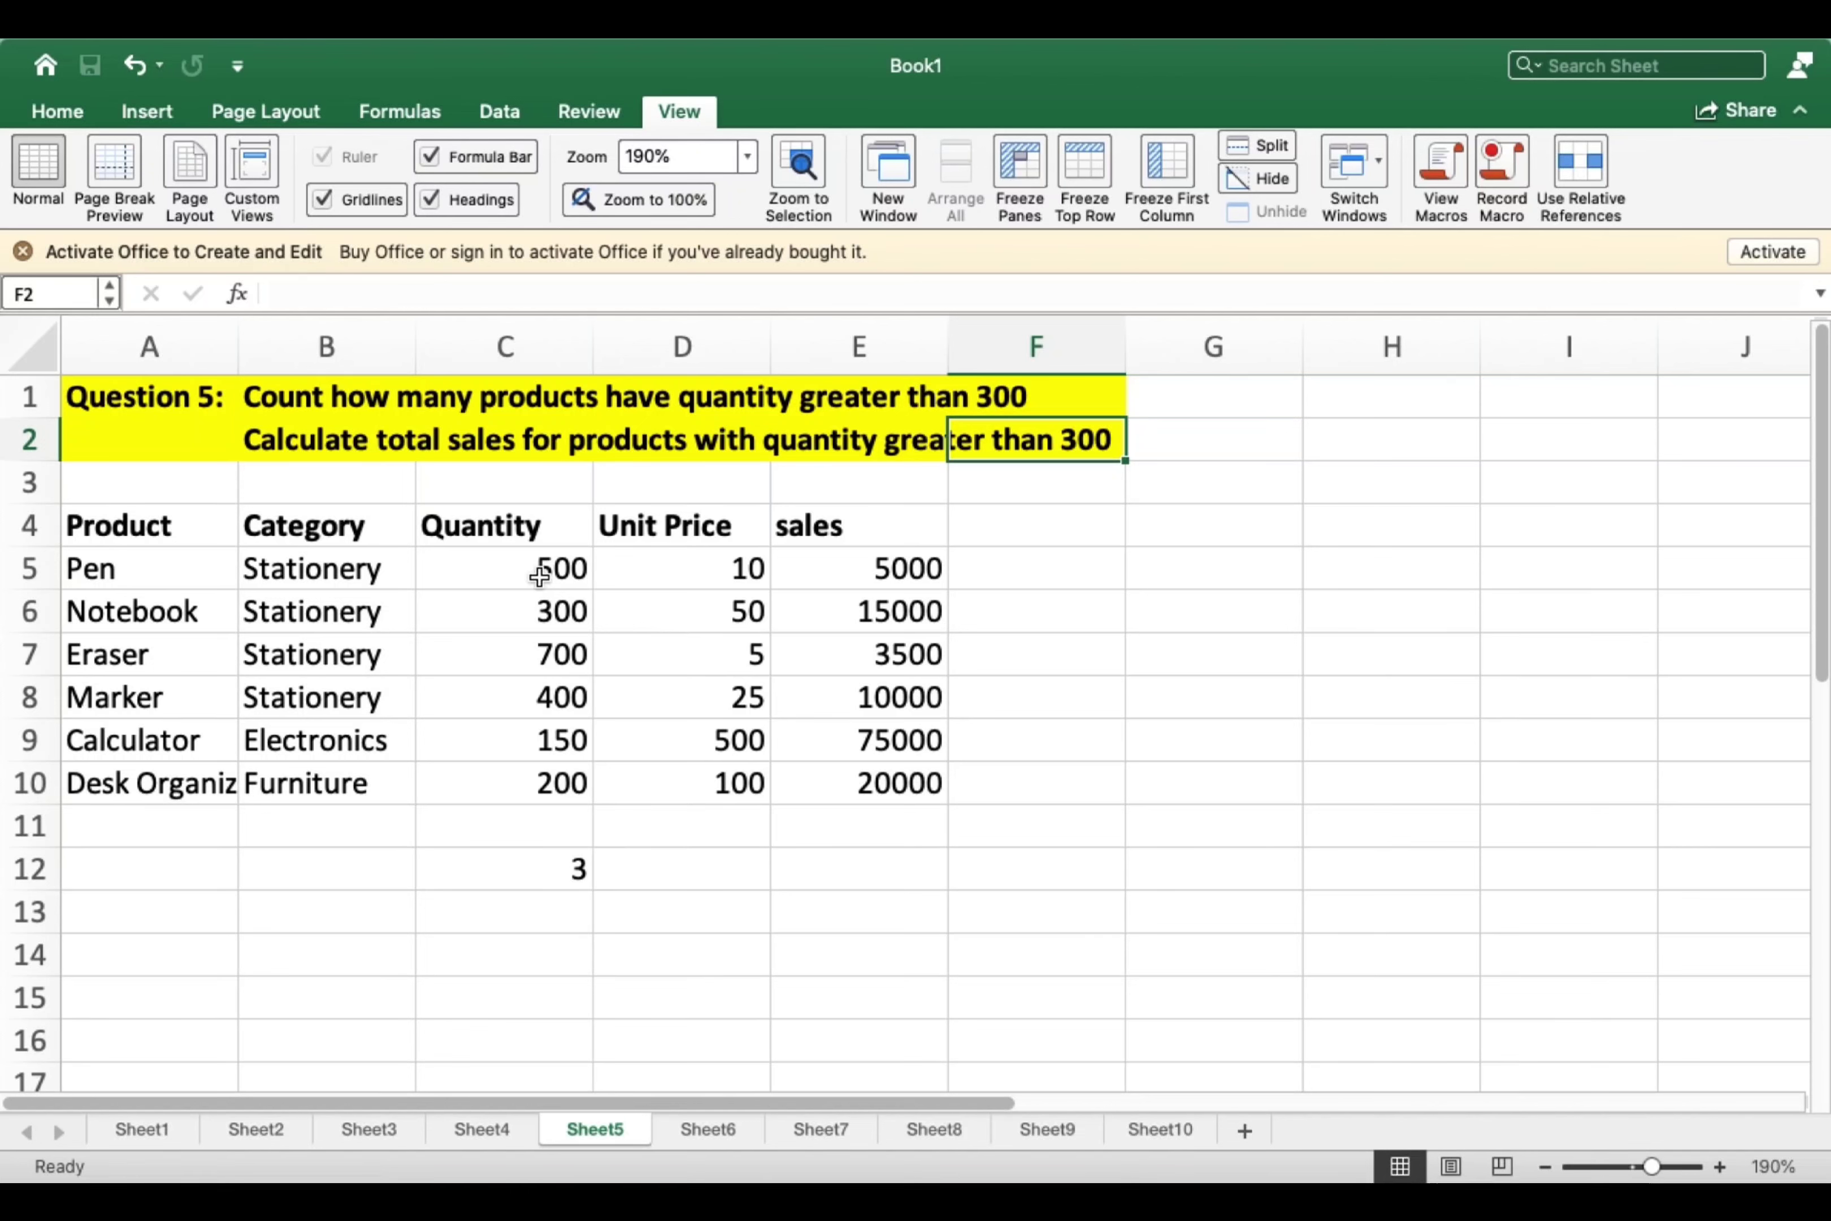
pyautogui.click(542, 870)
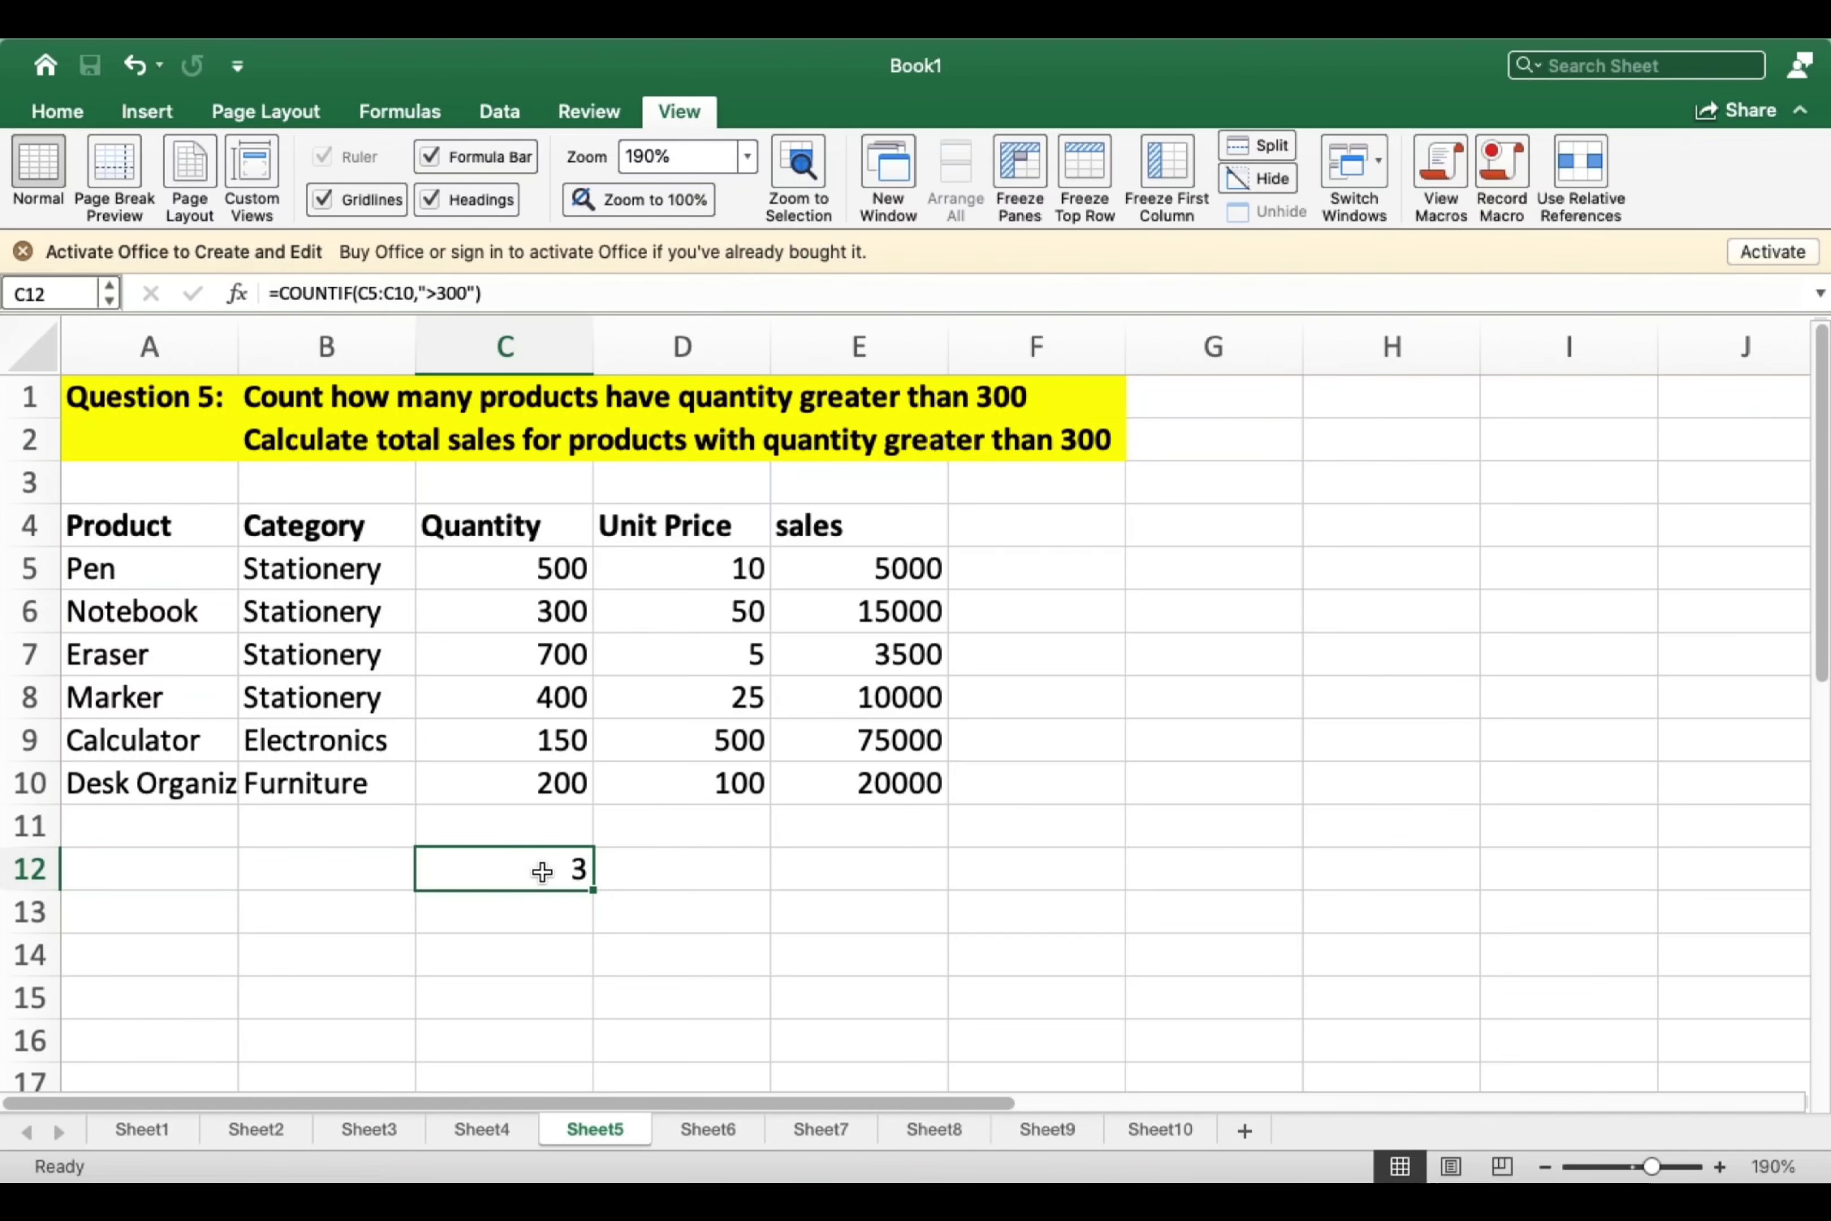
pyautogui.click(730, 876)
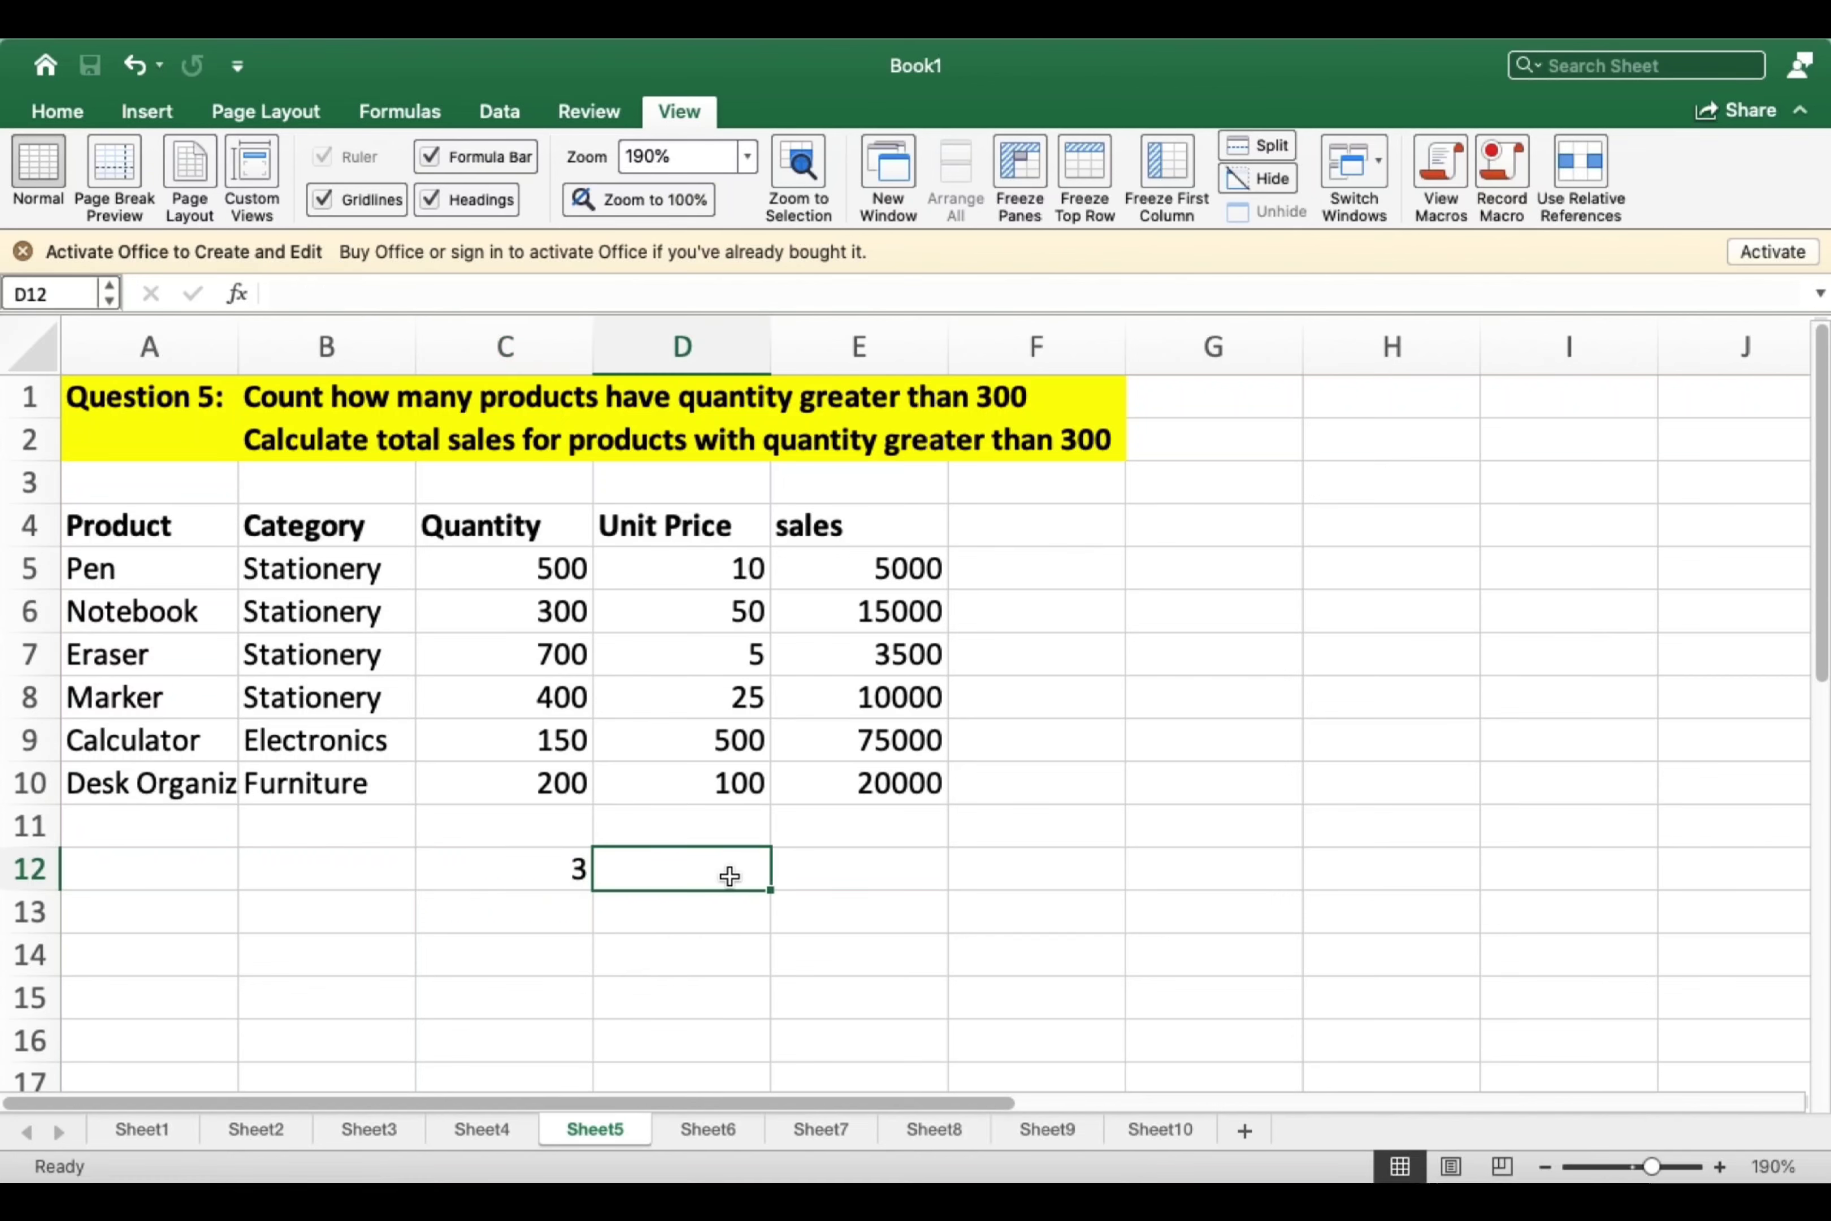
# Capitalize the header in cell E4 so it reads Sales.
pyautogui.doubleClick(781, 525)
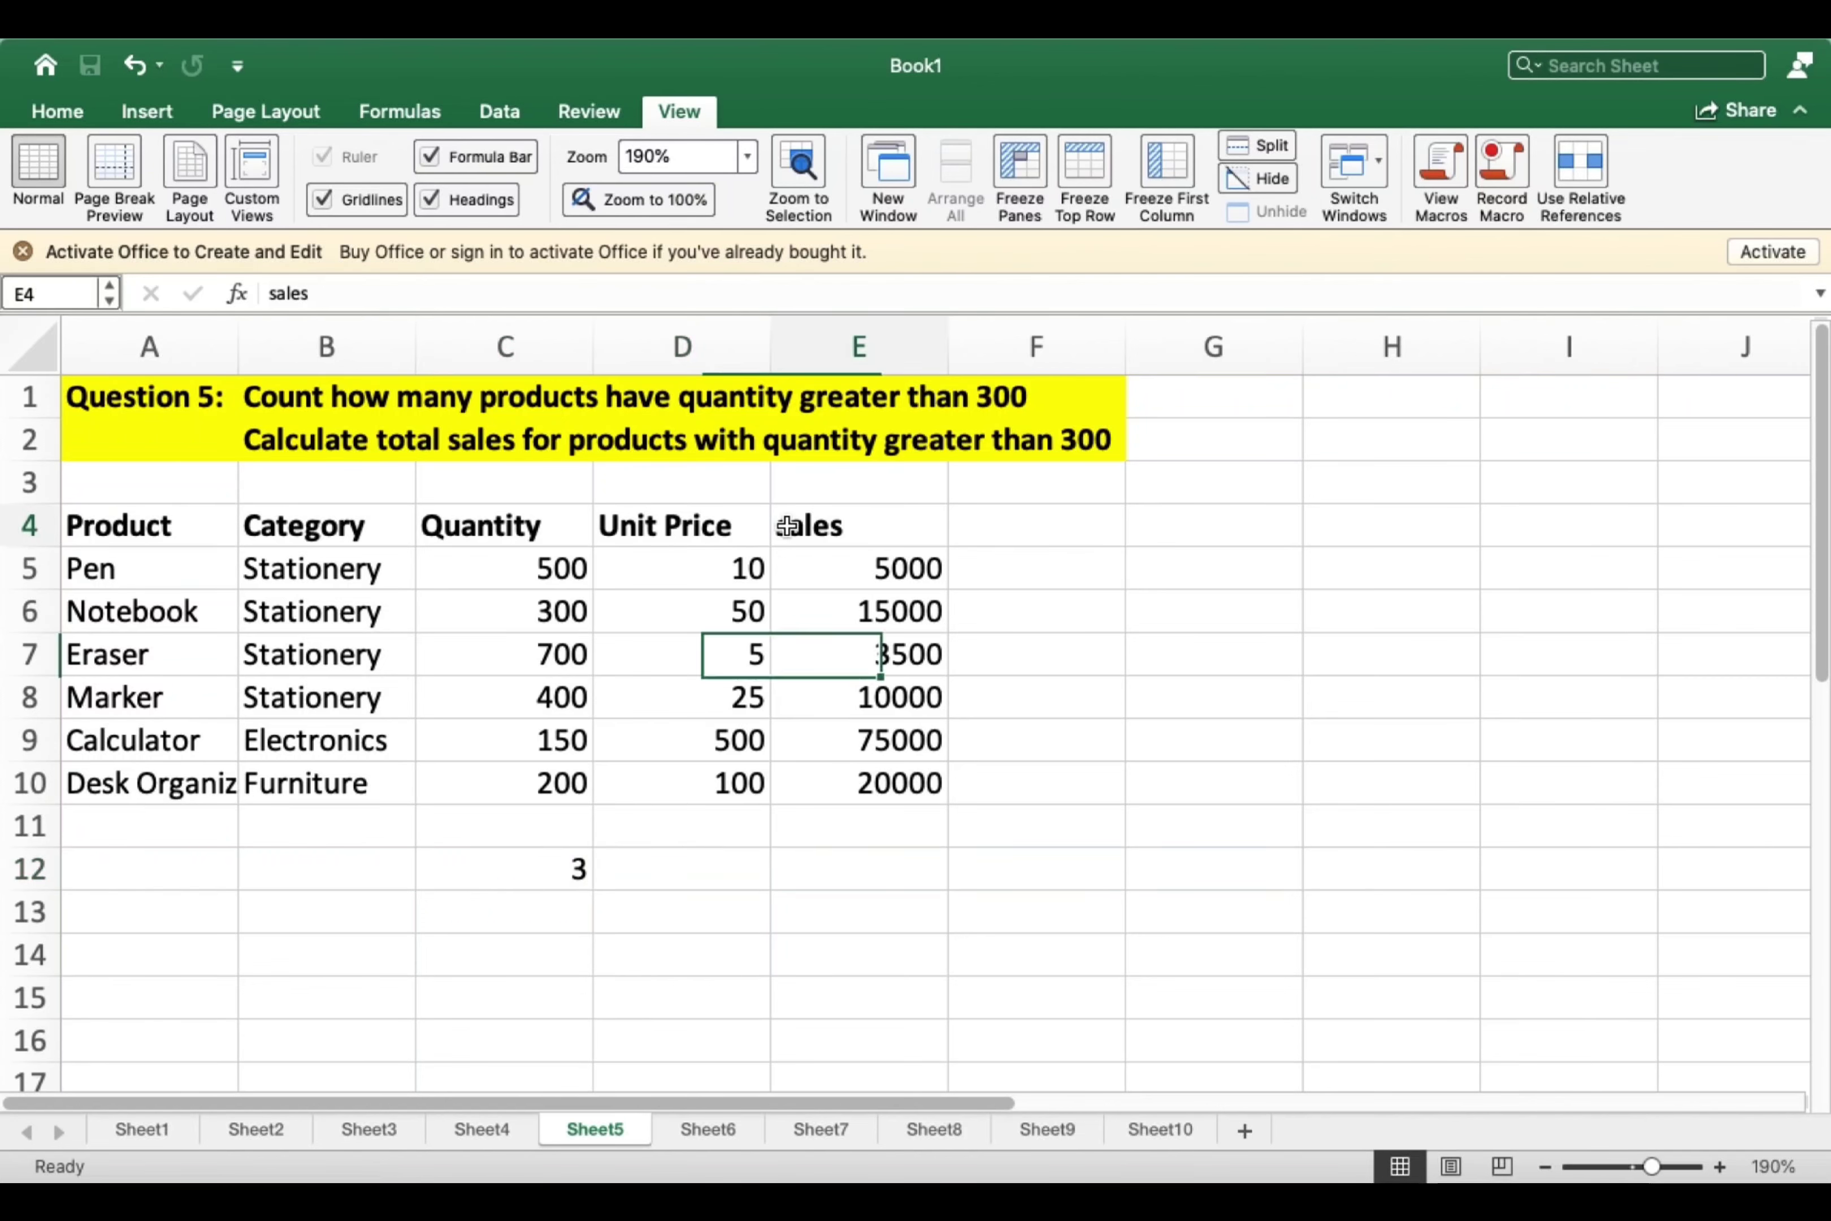
pyautogui.press('BackSpace')
pyautogui.write('S')
pyautogui.press('Return')
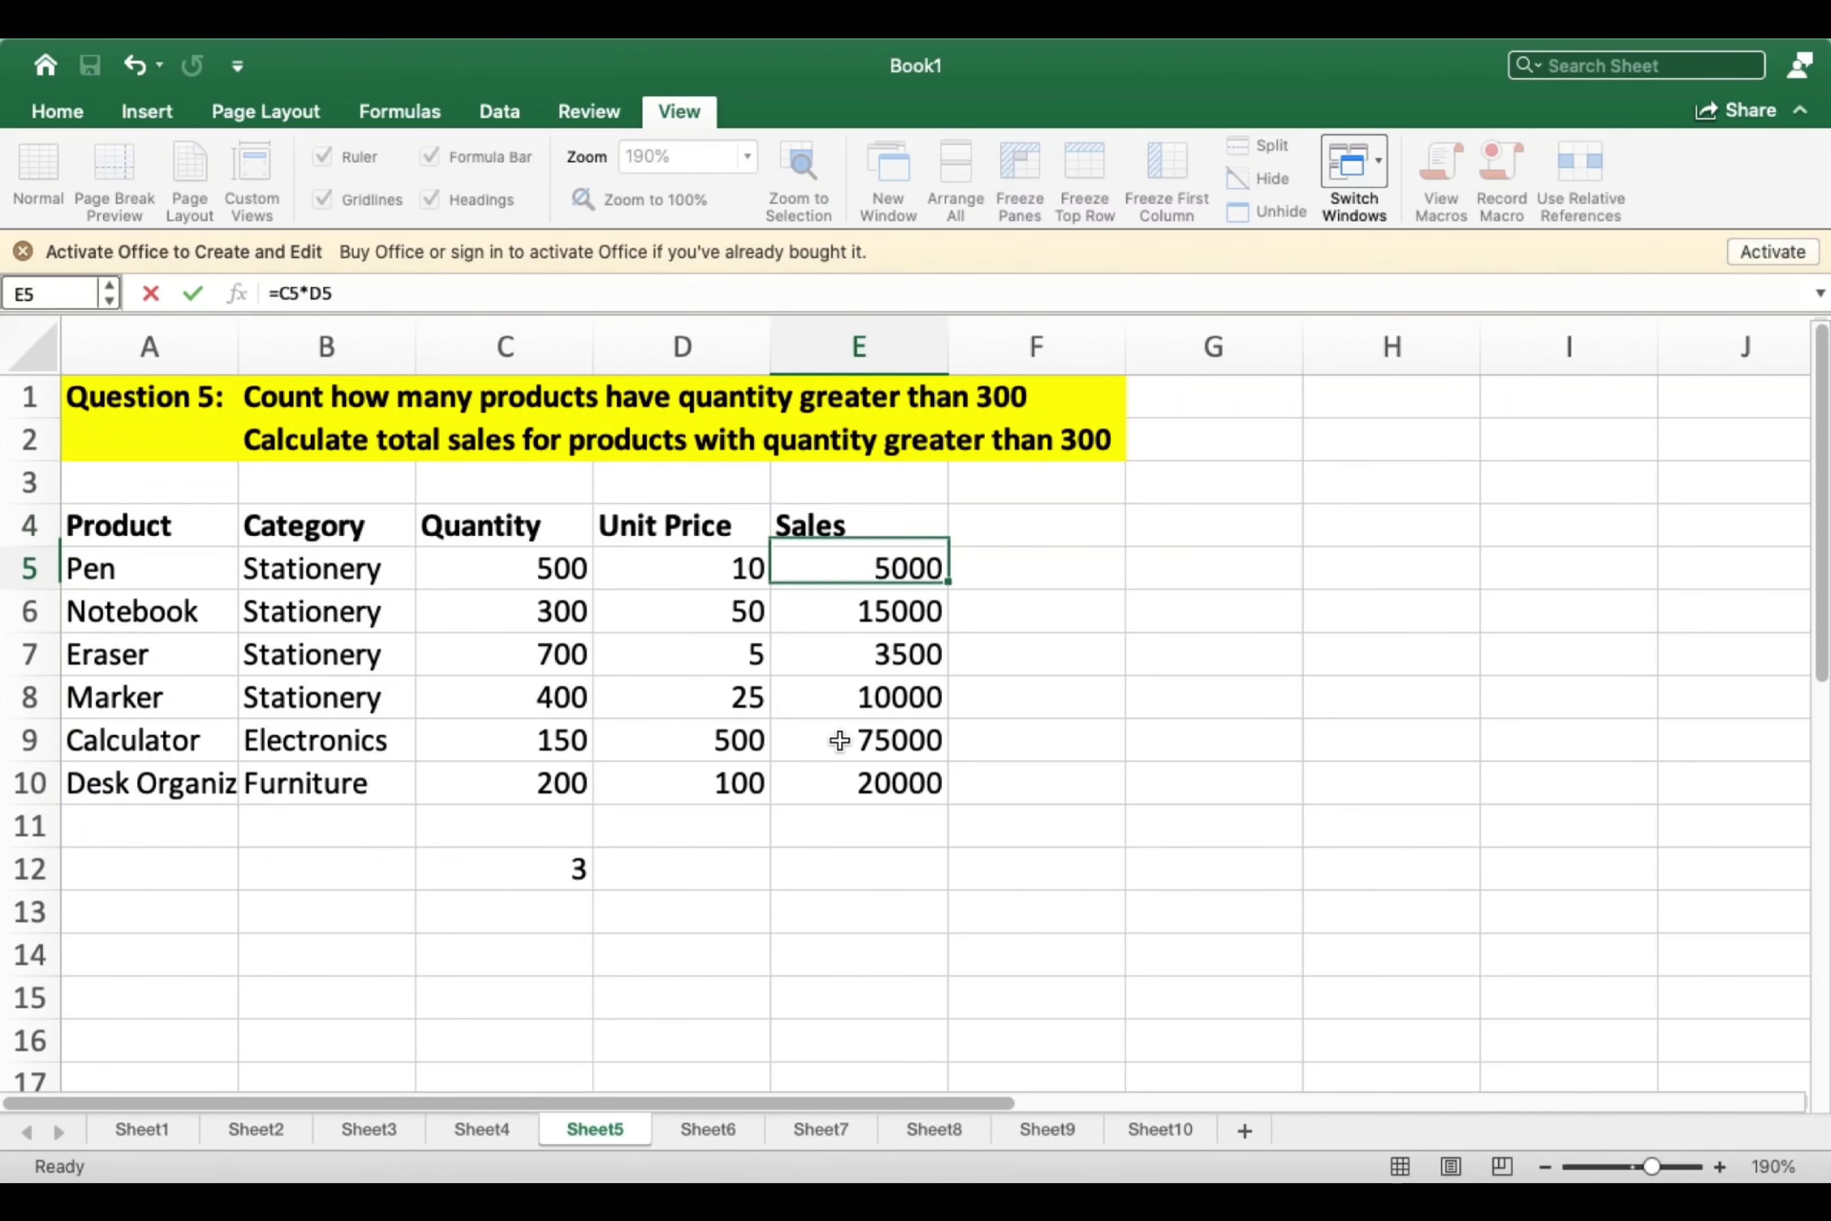
# Enter =SUMIF(C5:C10,">300",E5:E10) in cell E12 to total sales for products with quantity greater than 300, and reselect the cell.
pyautogui.click(842, 869)
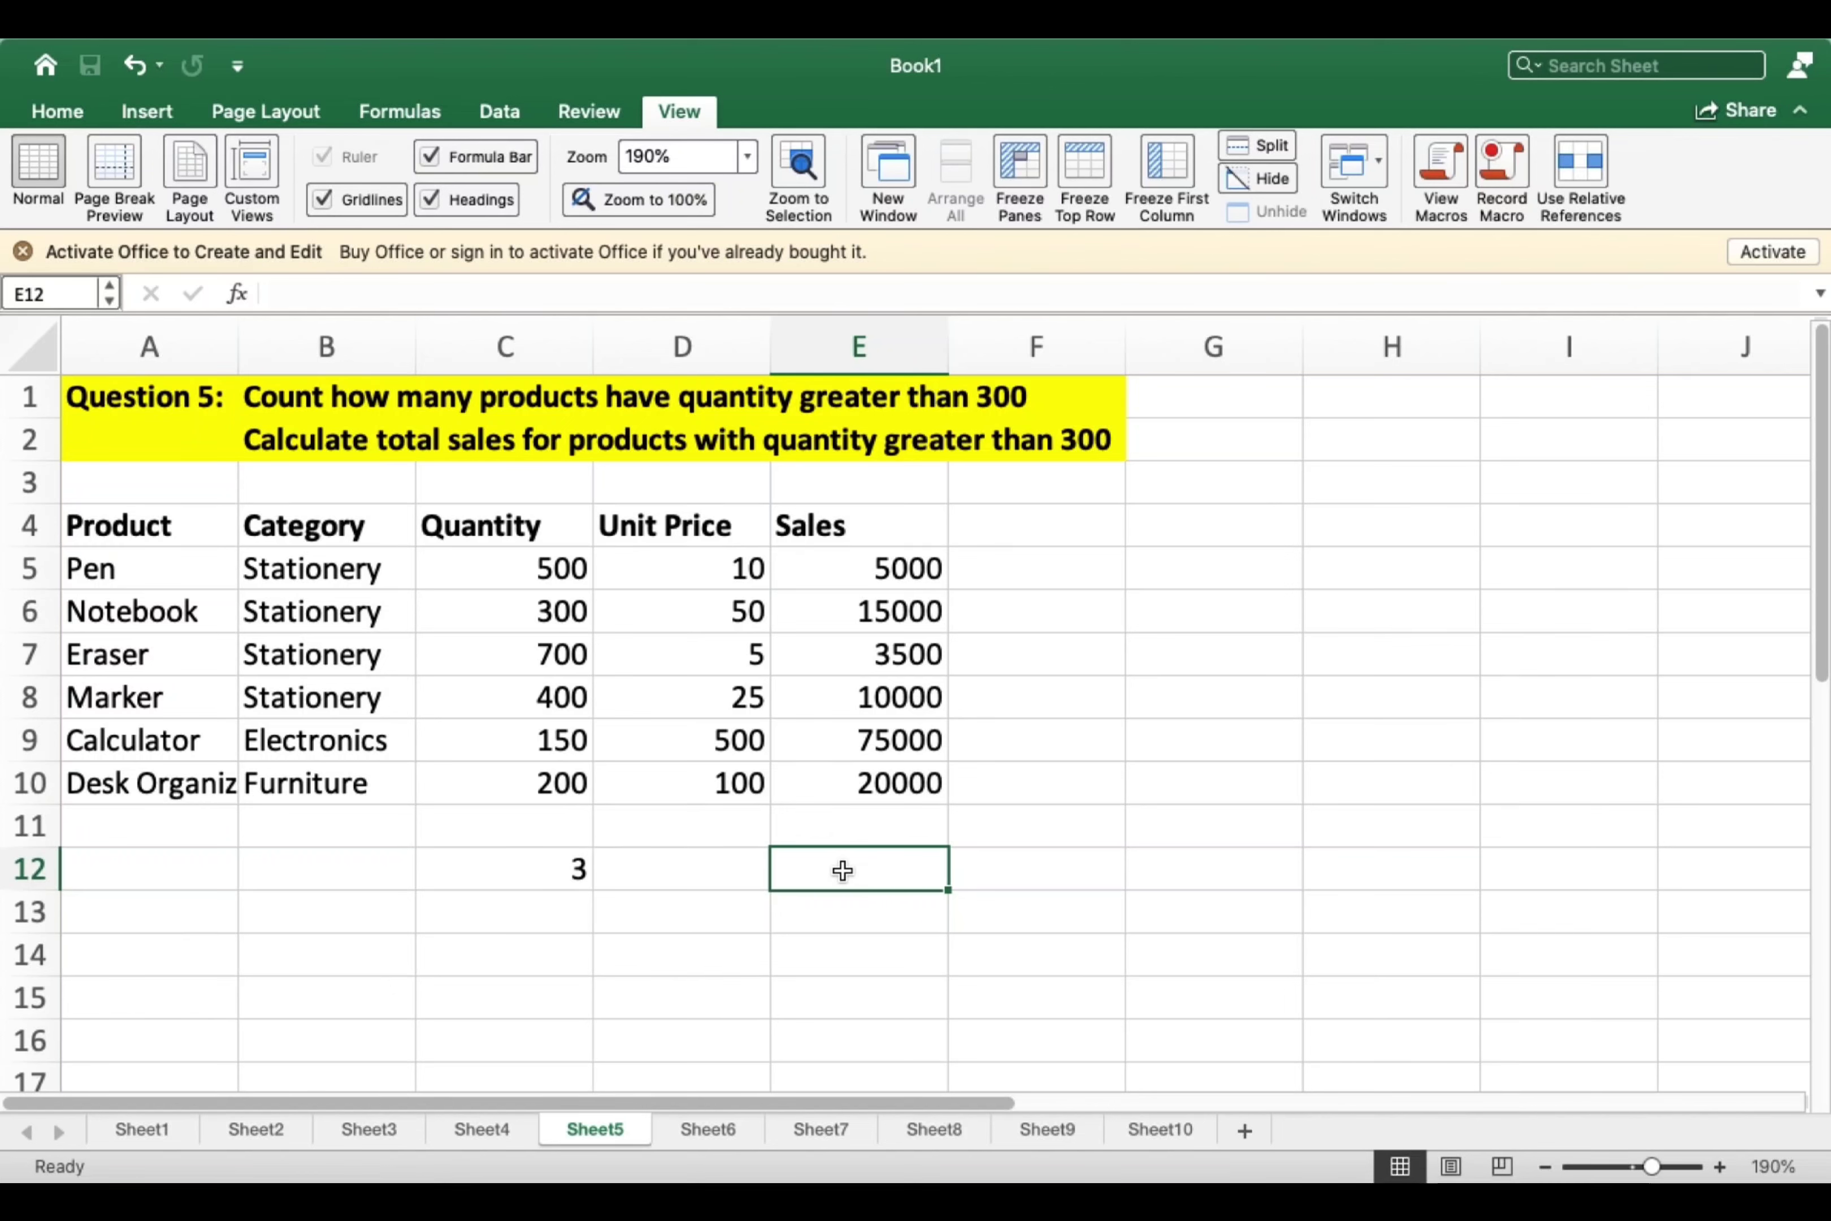
pyautogui.write('=sumif')
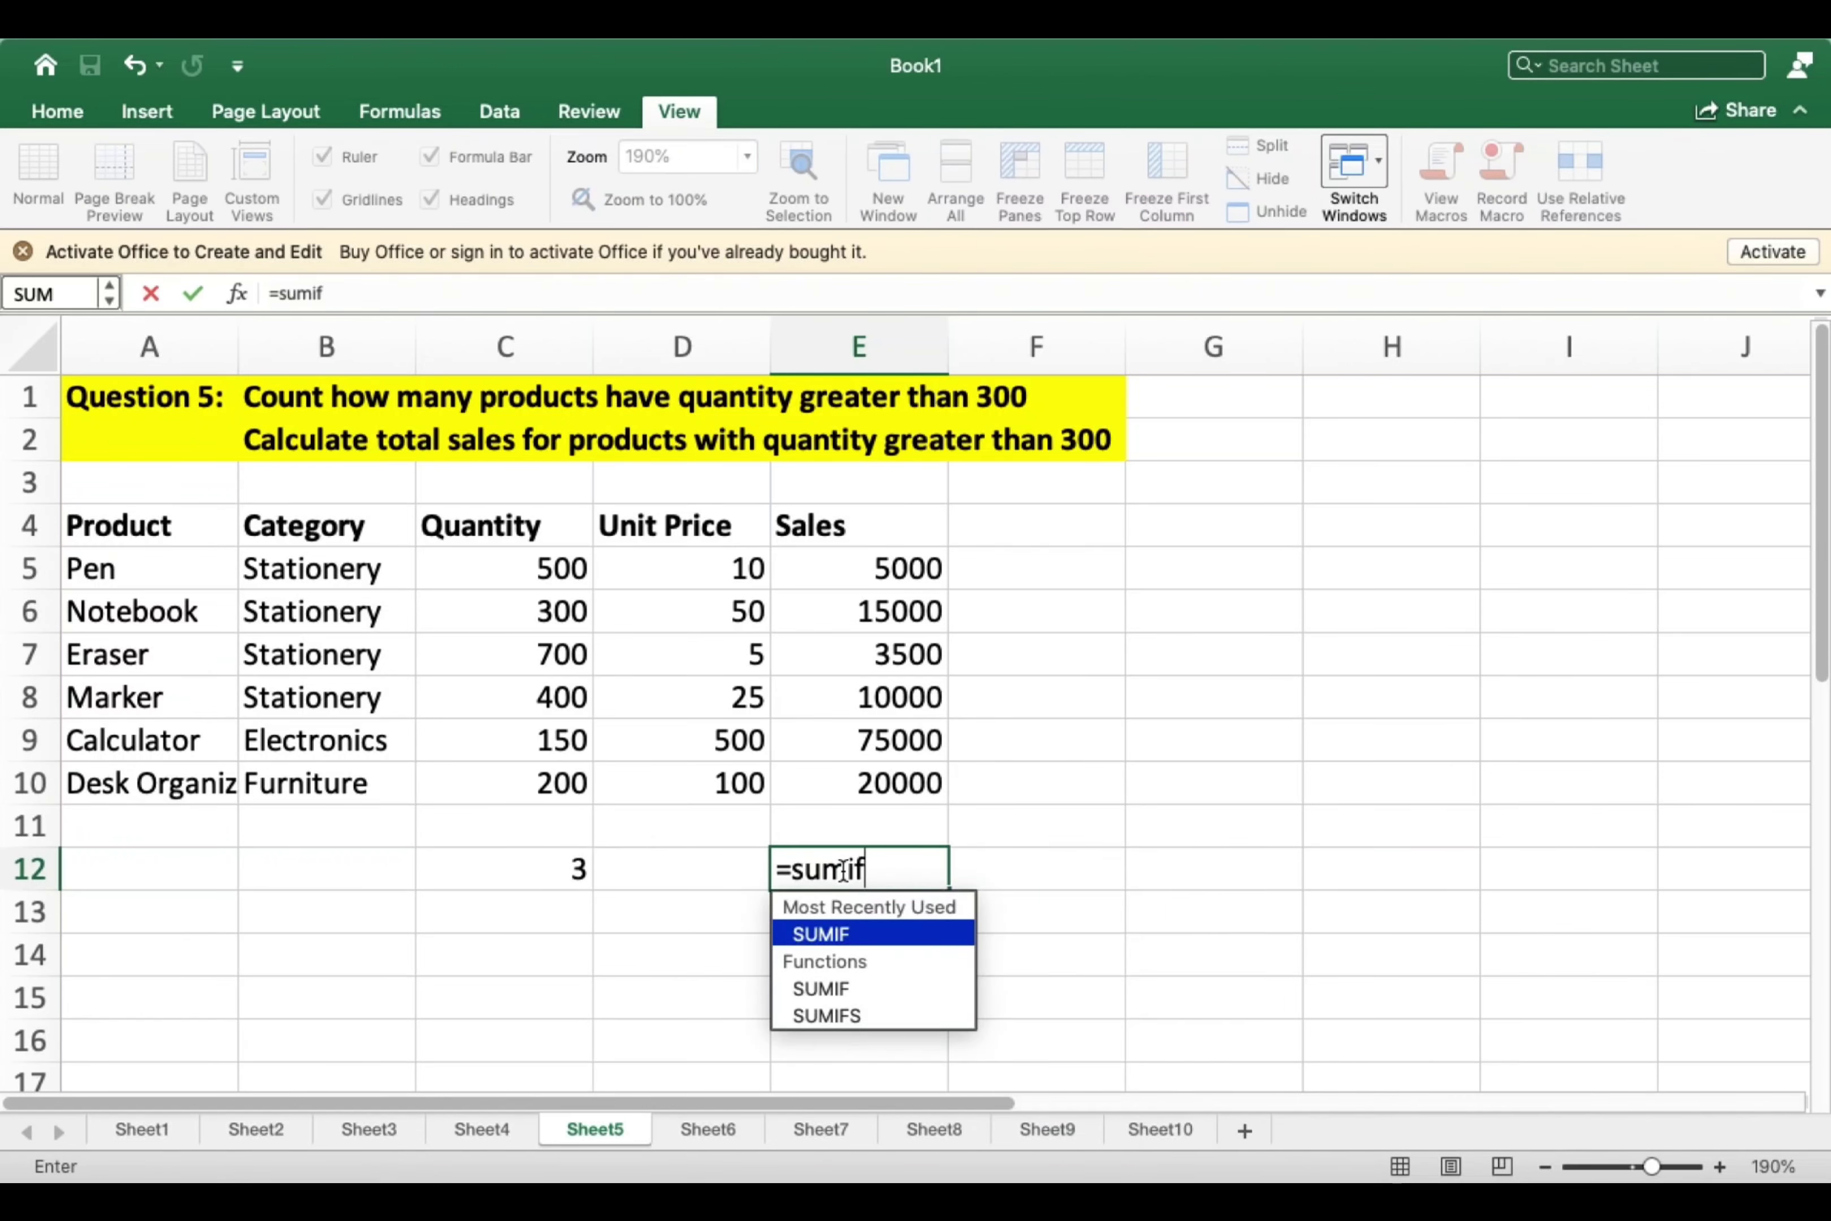
pyautogui.press('Tab')
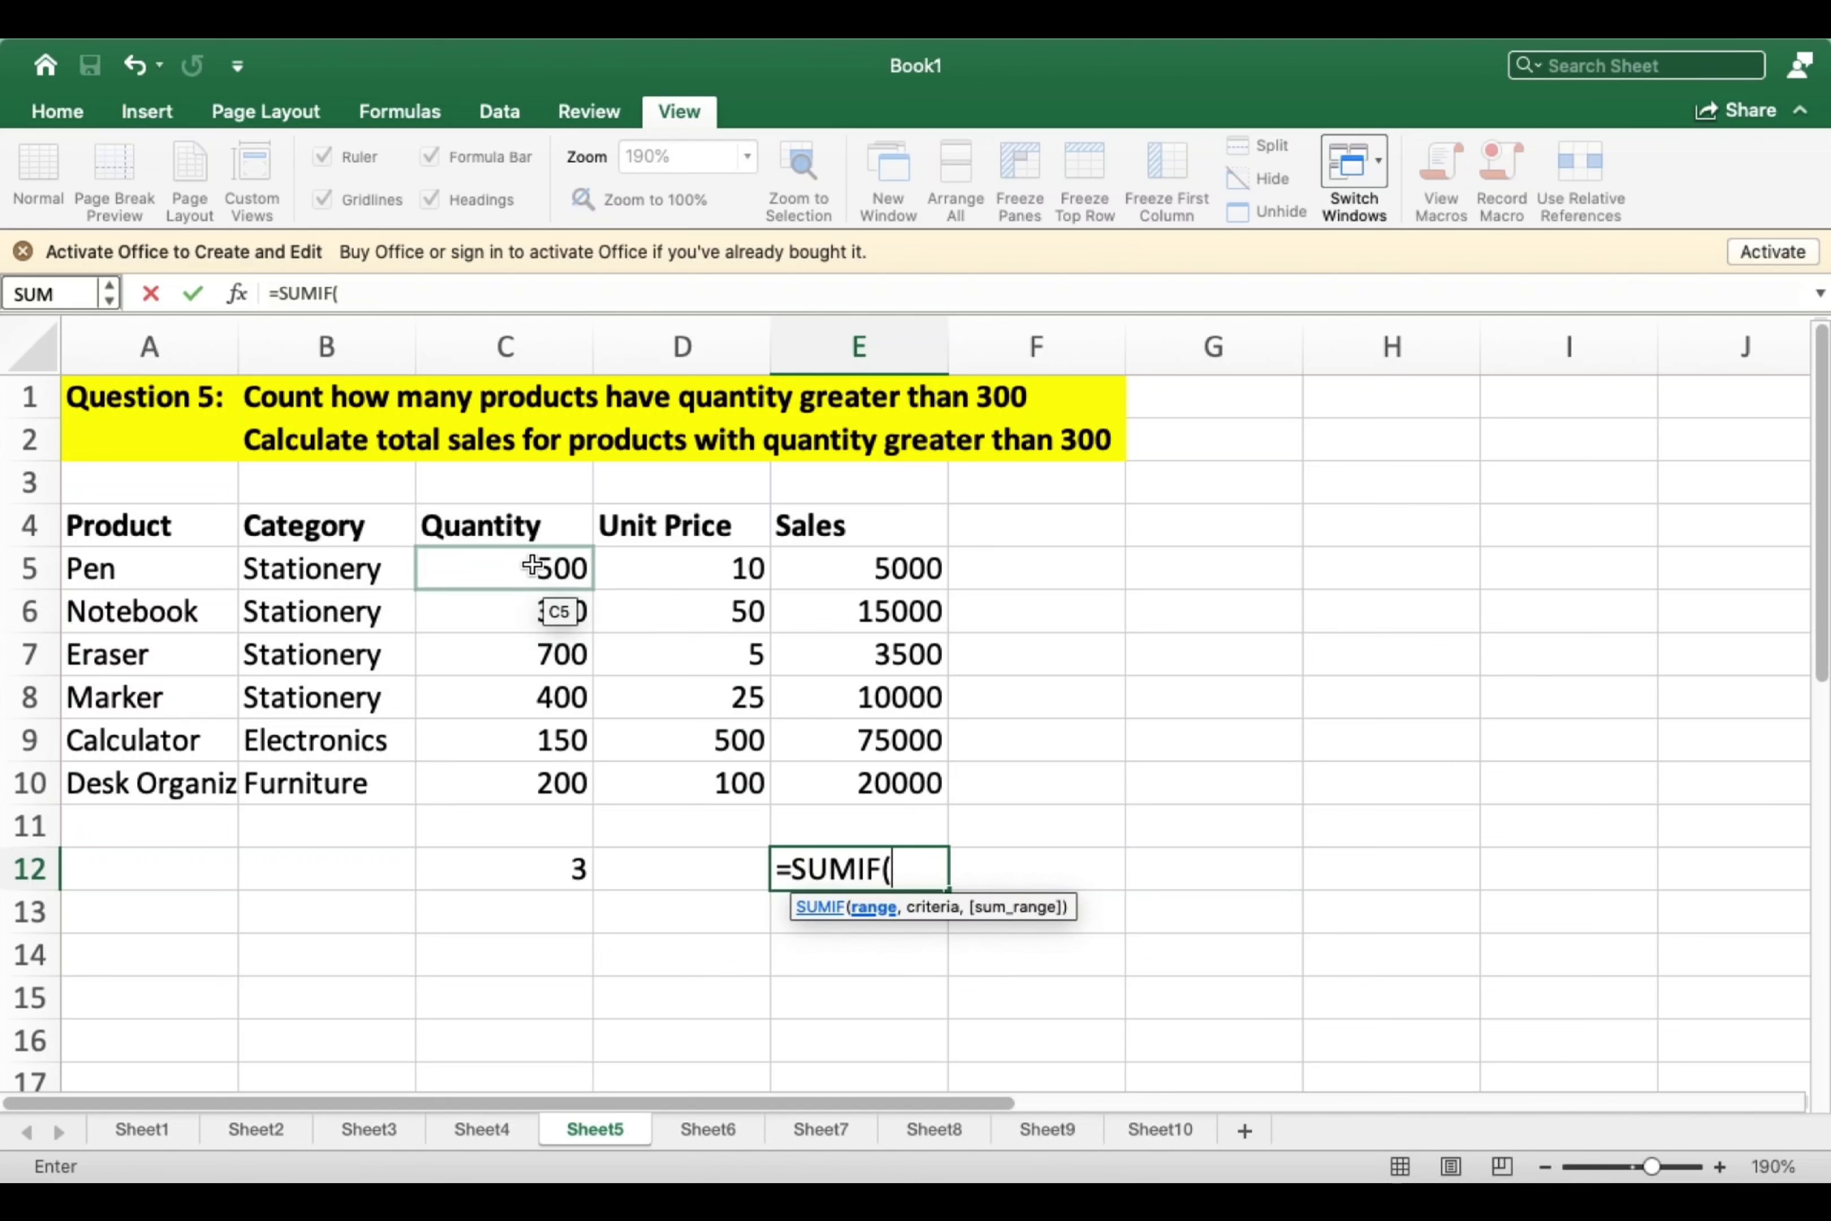
pyautogui.moveTo(555, 568); pyautogui.dragTo(537, 768)
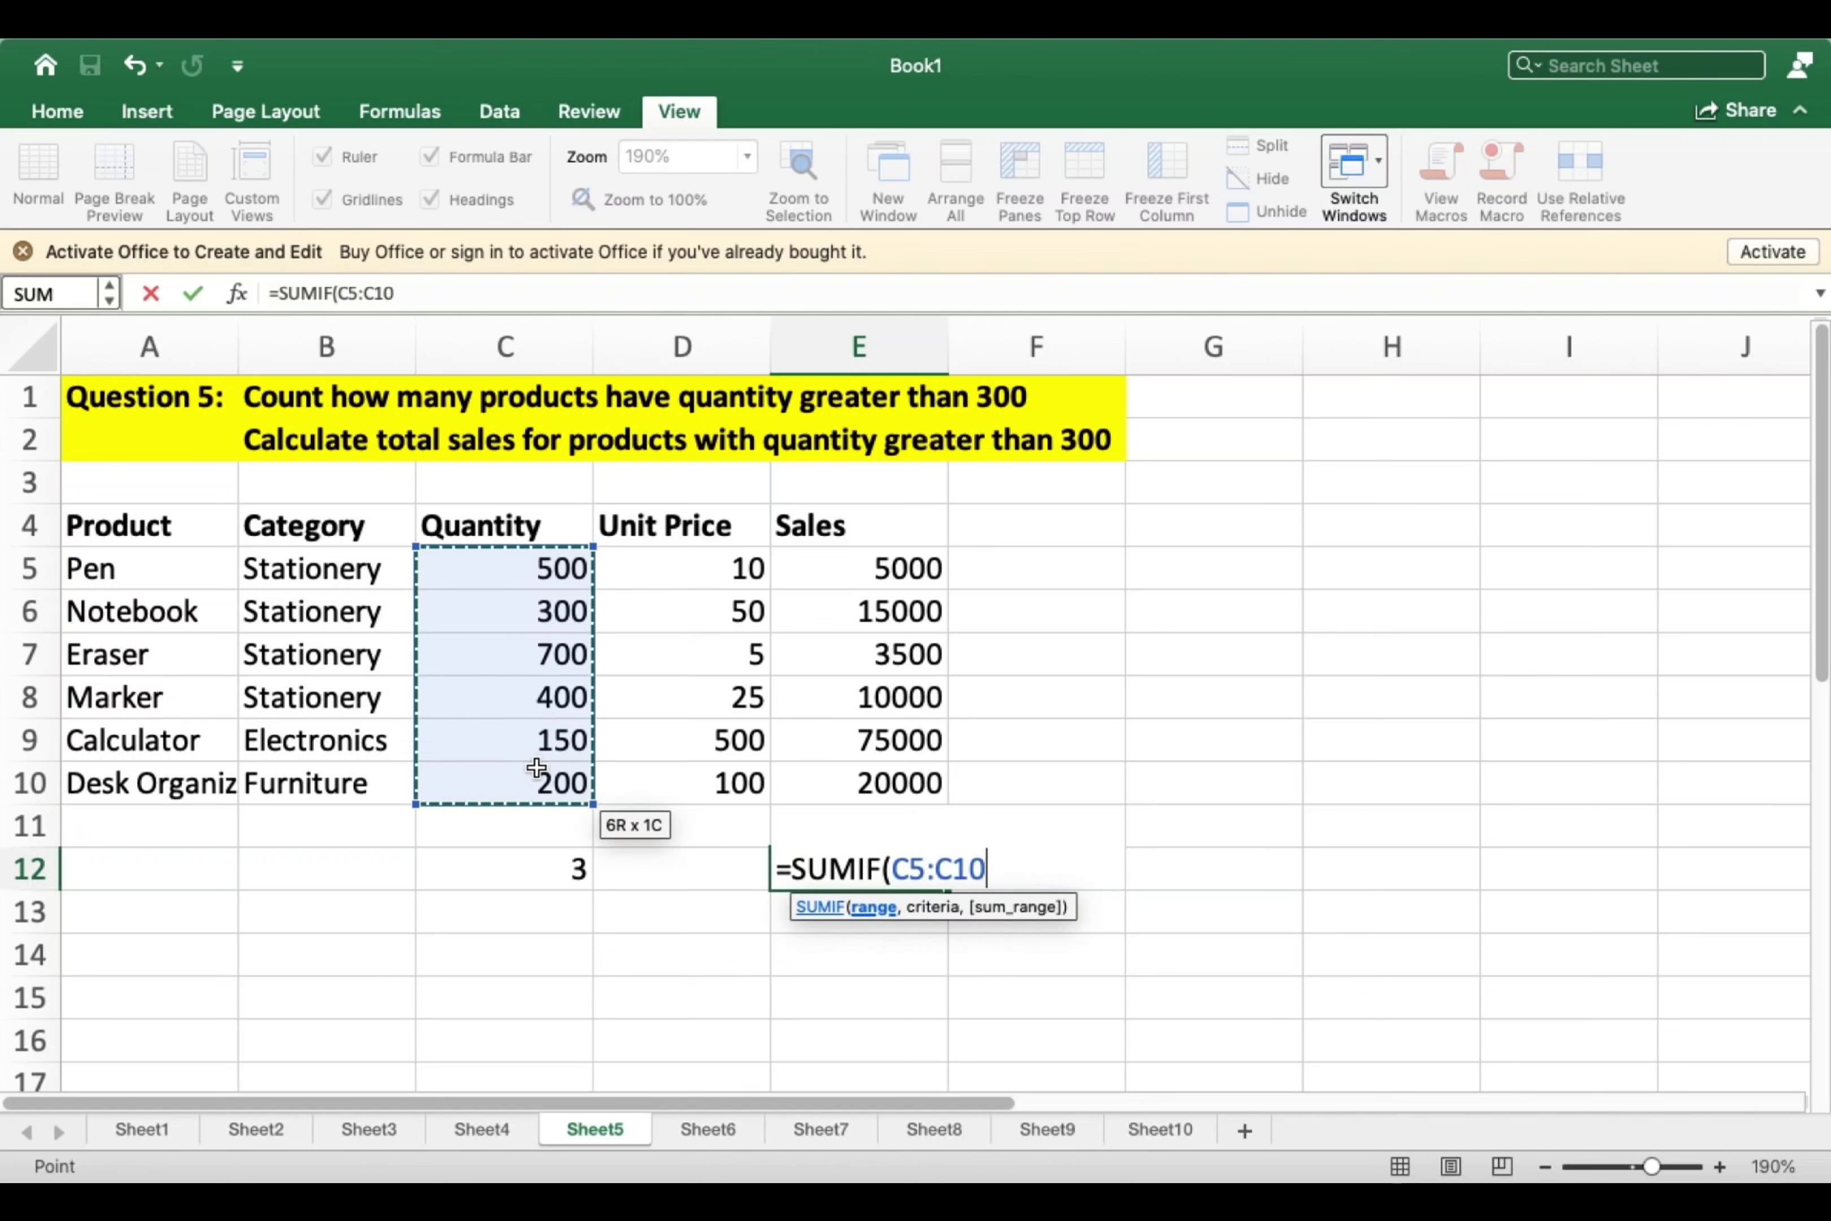
pyautogui.write(',')
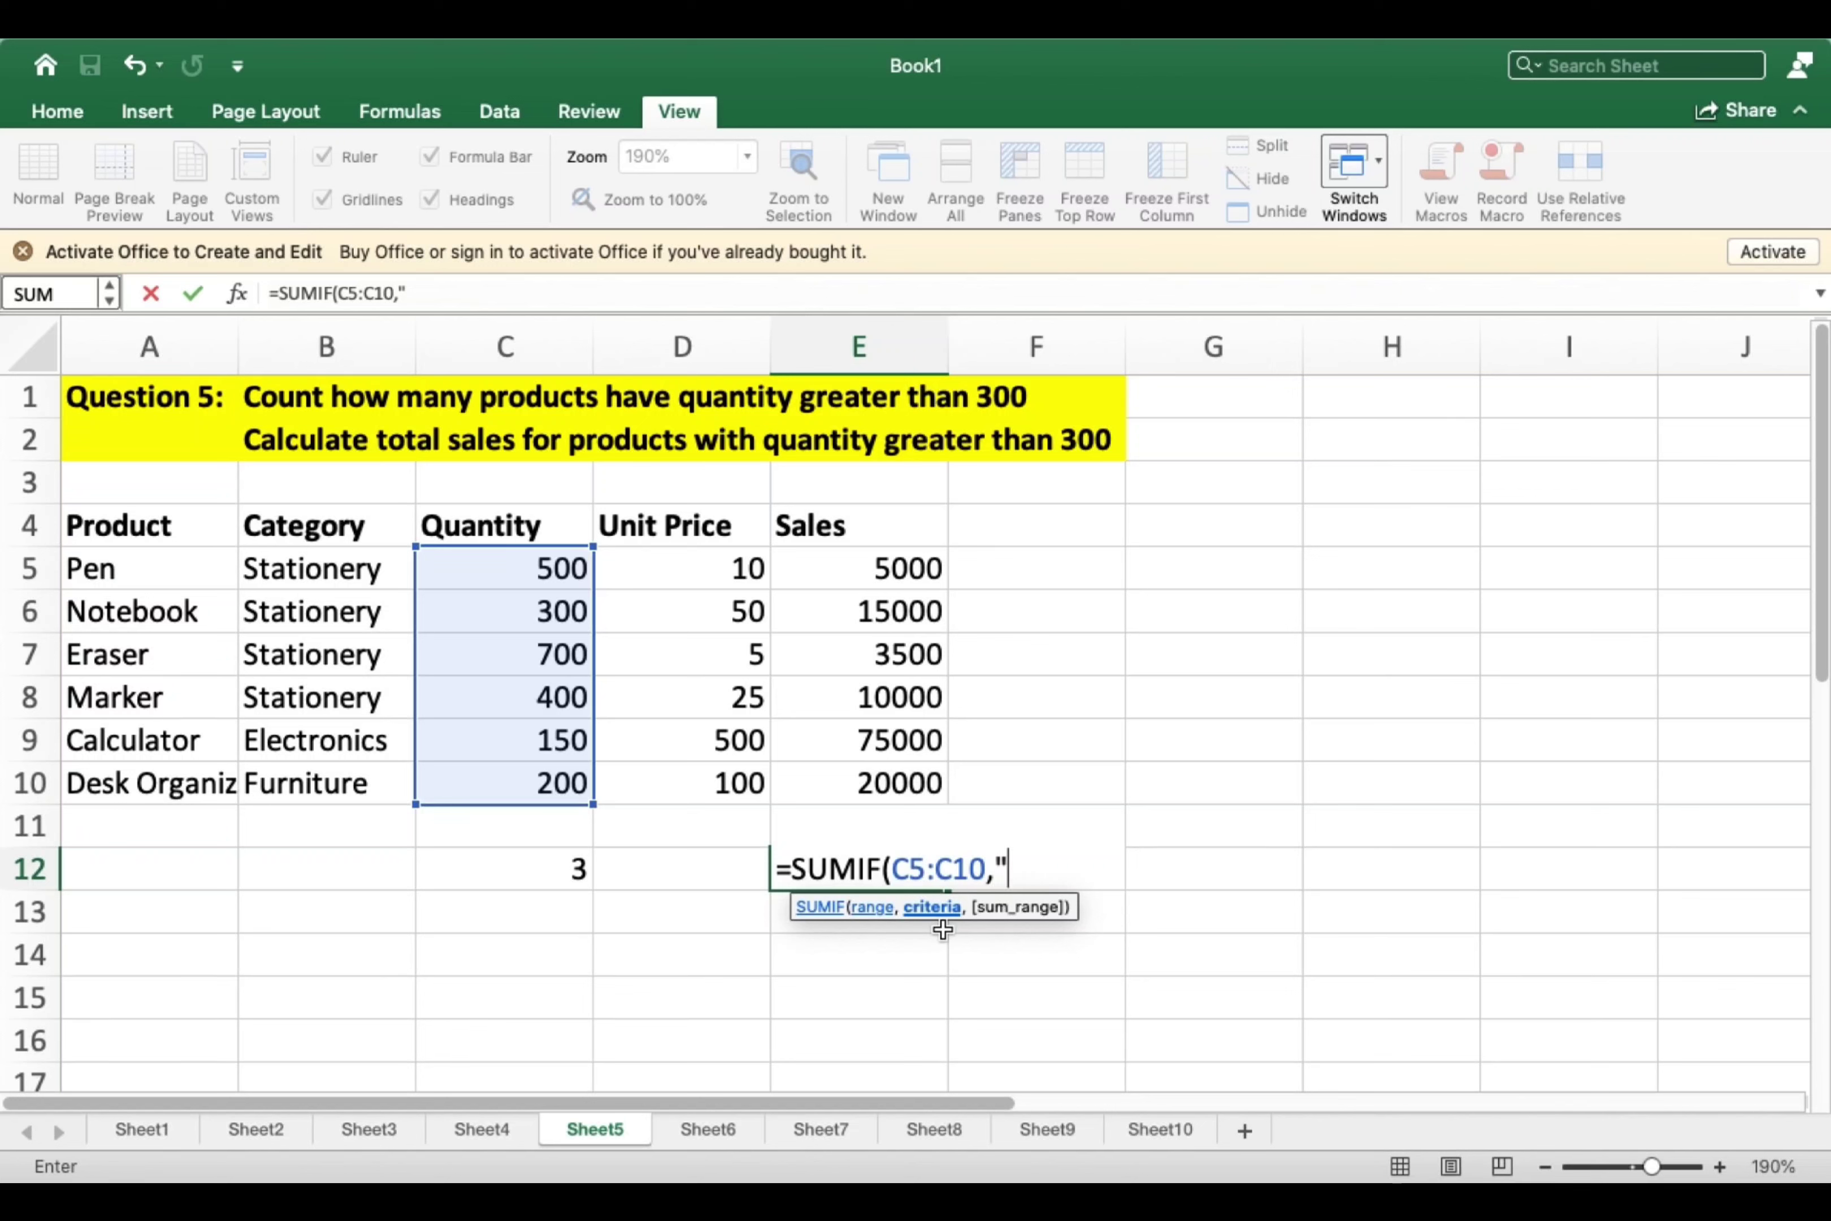
pyautogui.write('">300",')
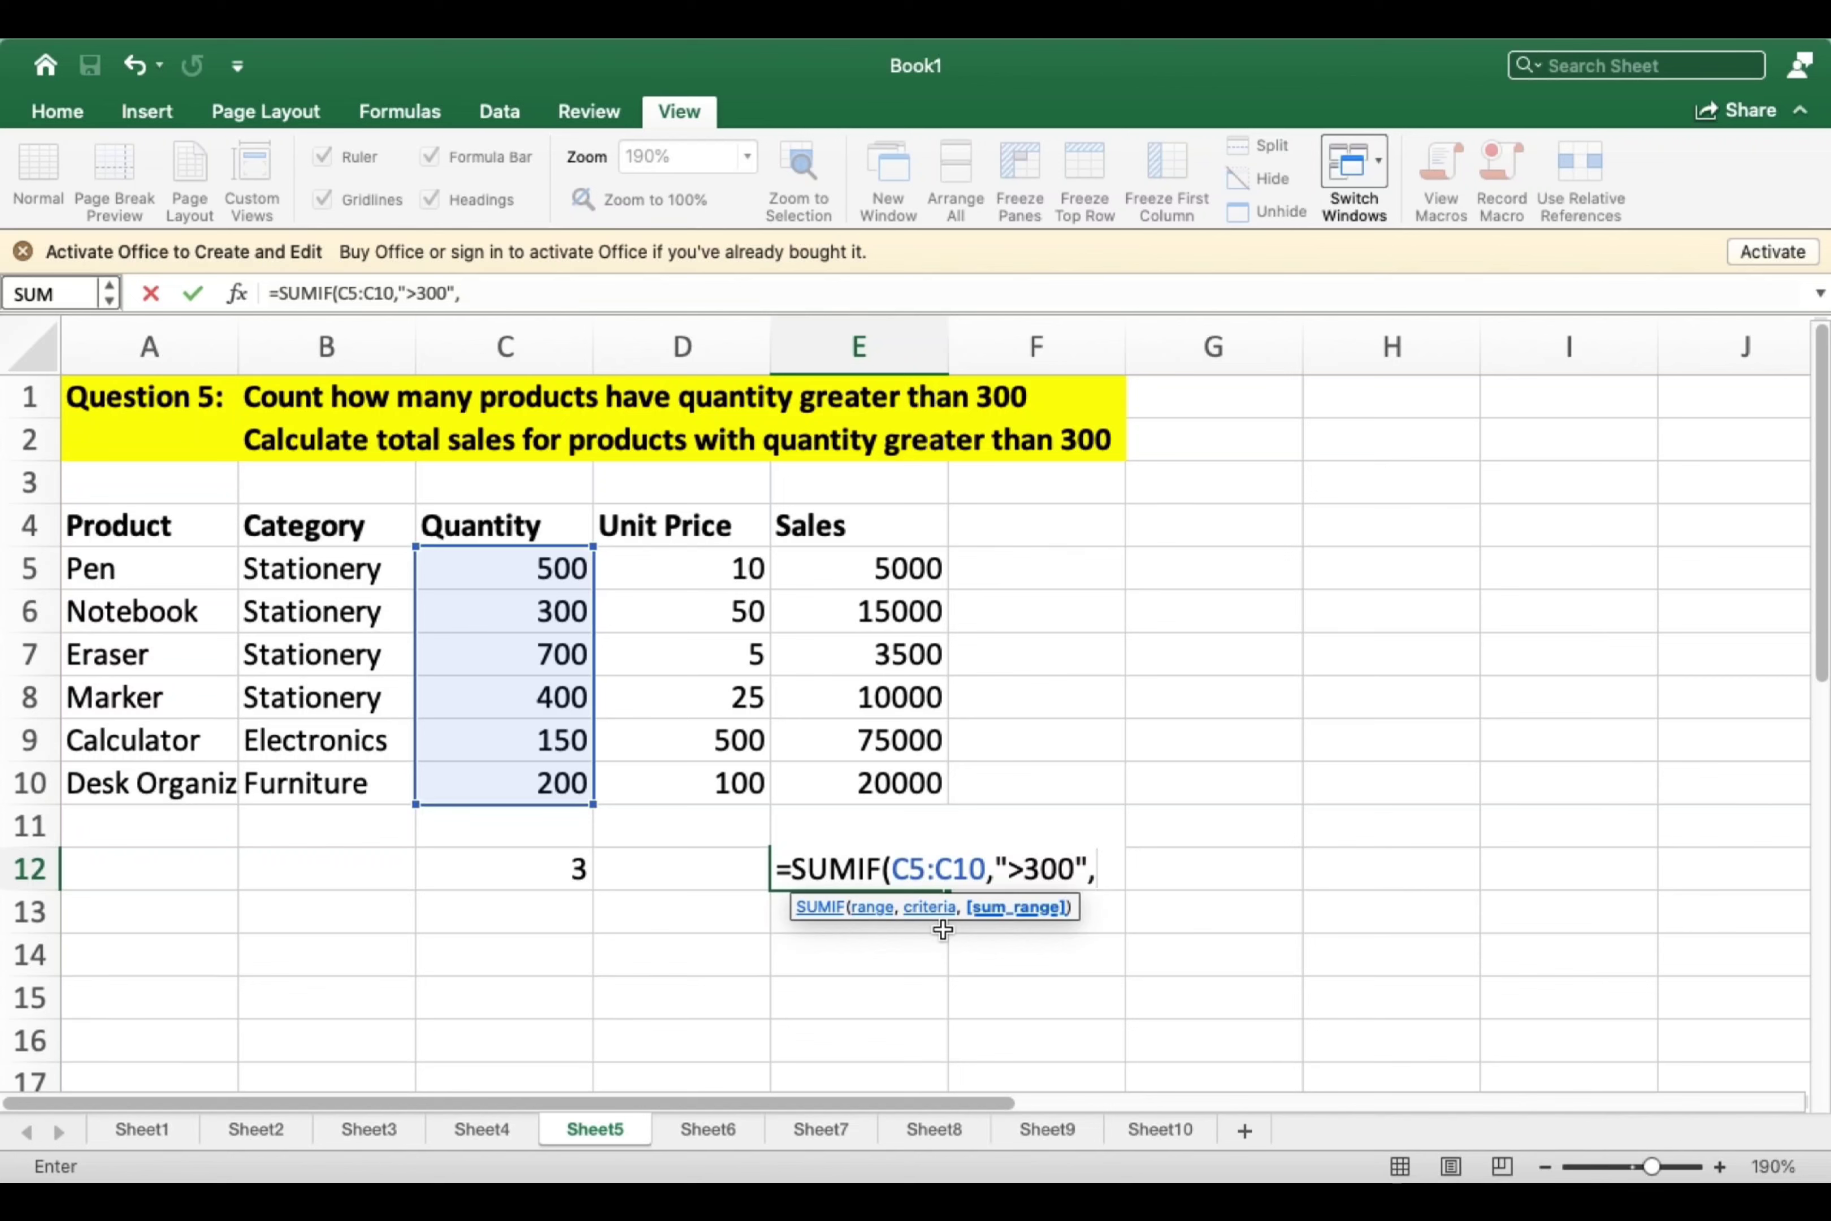
pyautogui.moveTo(900, 579); pyautogui.dragTo(897, 769)
pyautogui.press('Return')
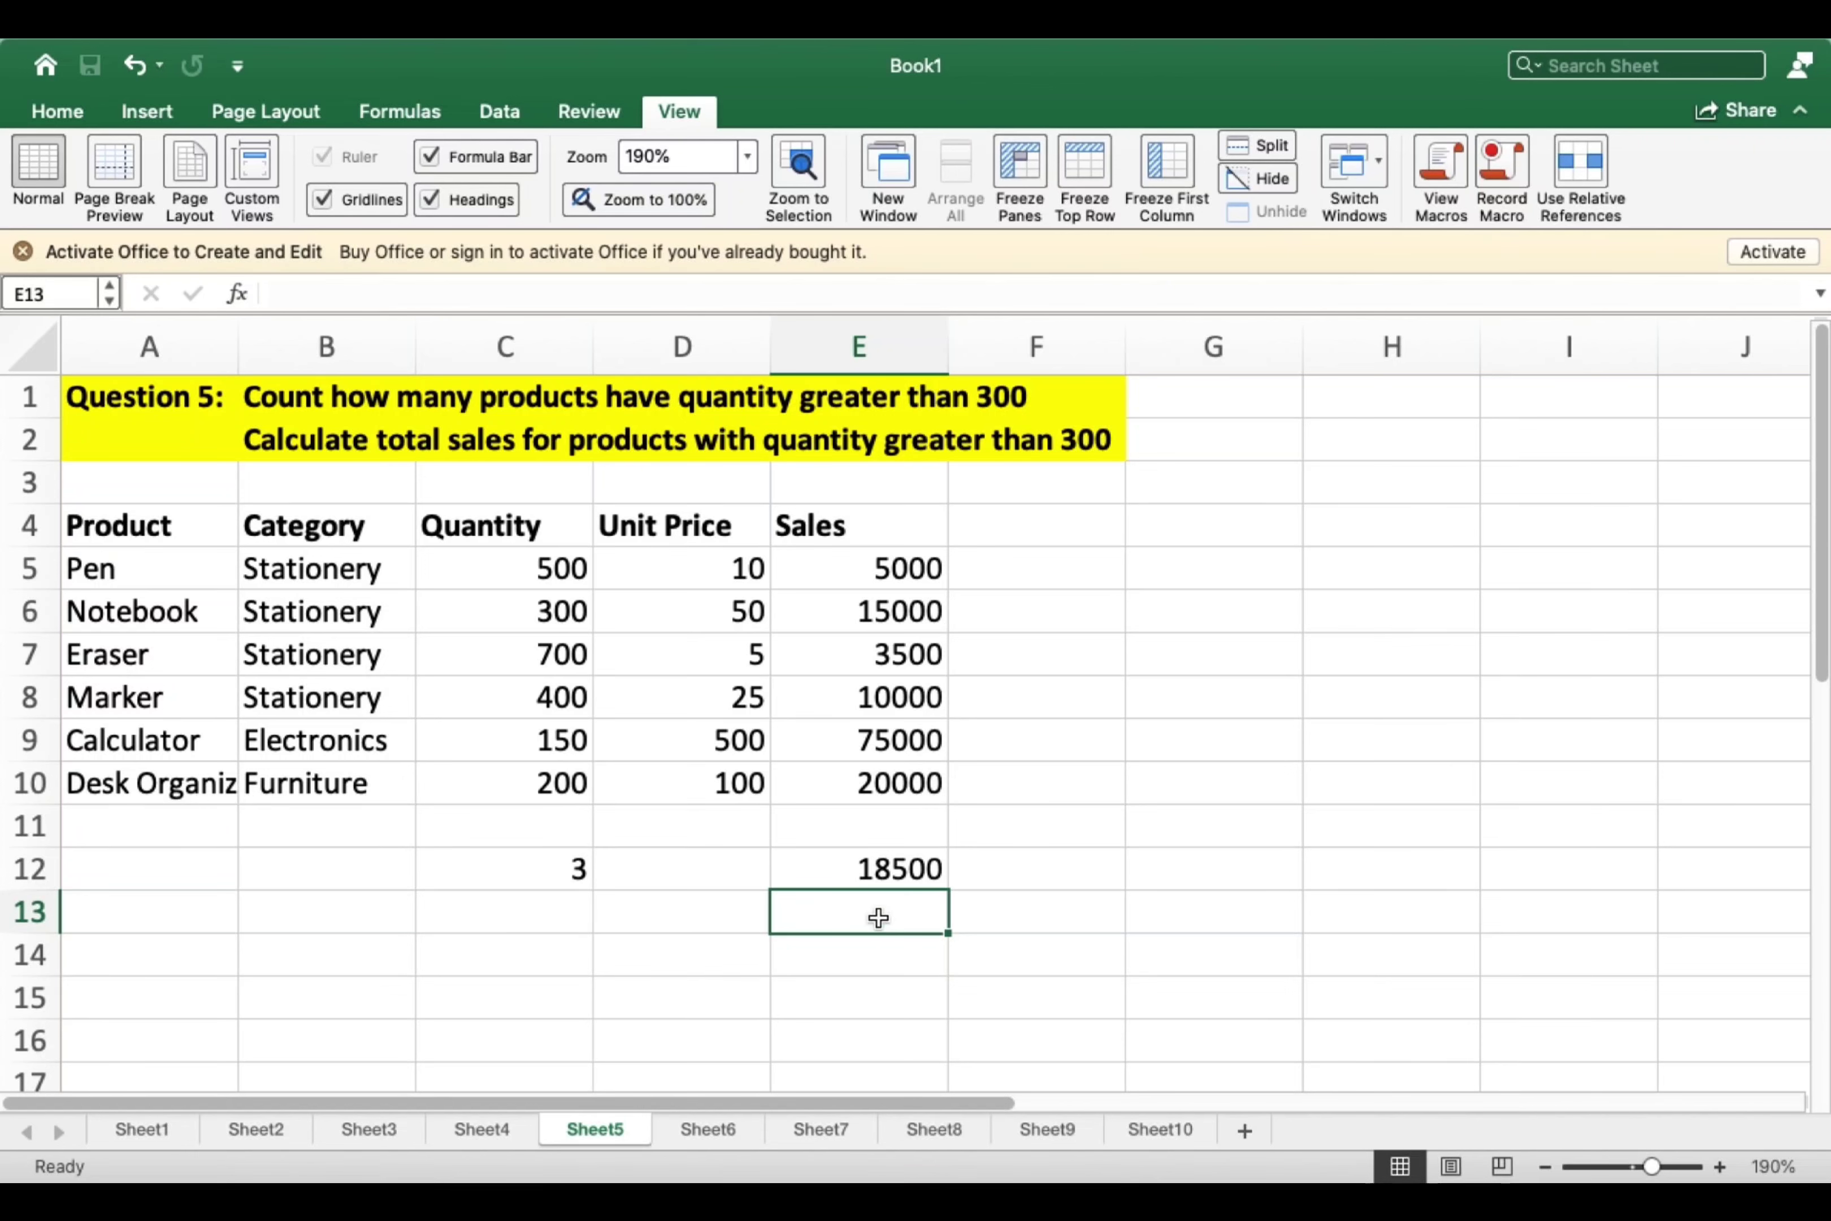
pyautogui.click(891, 876)
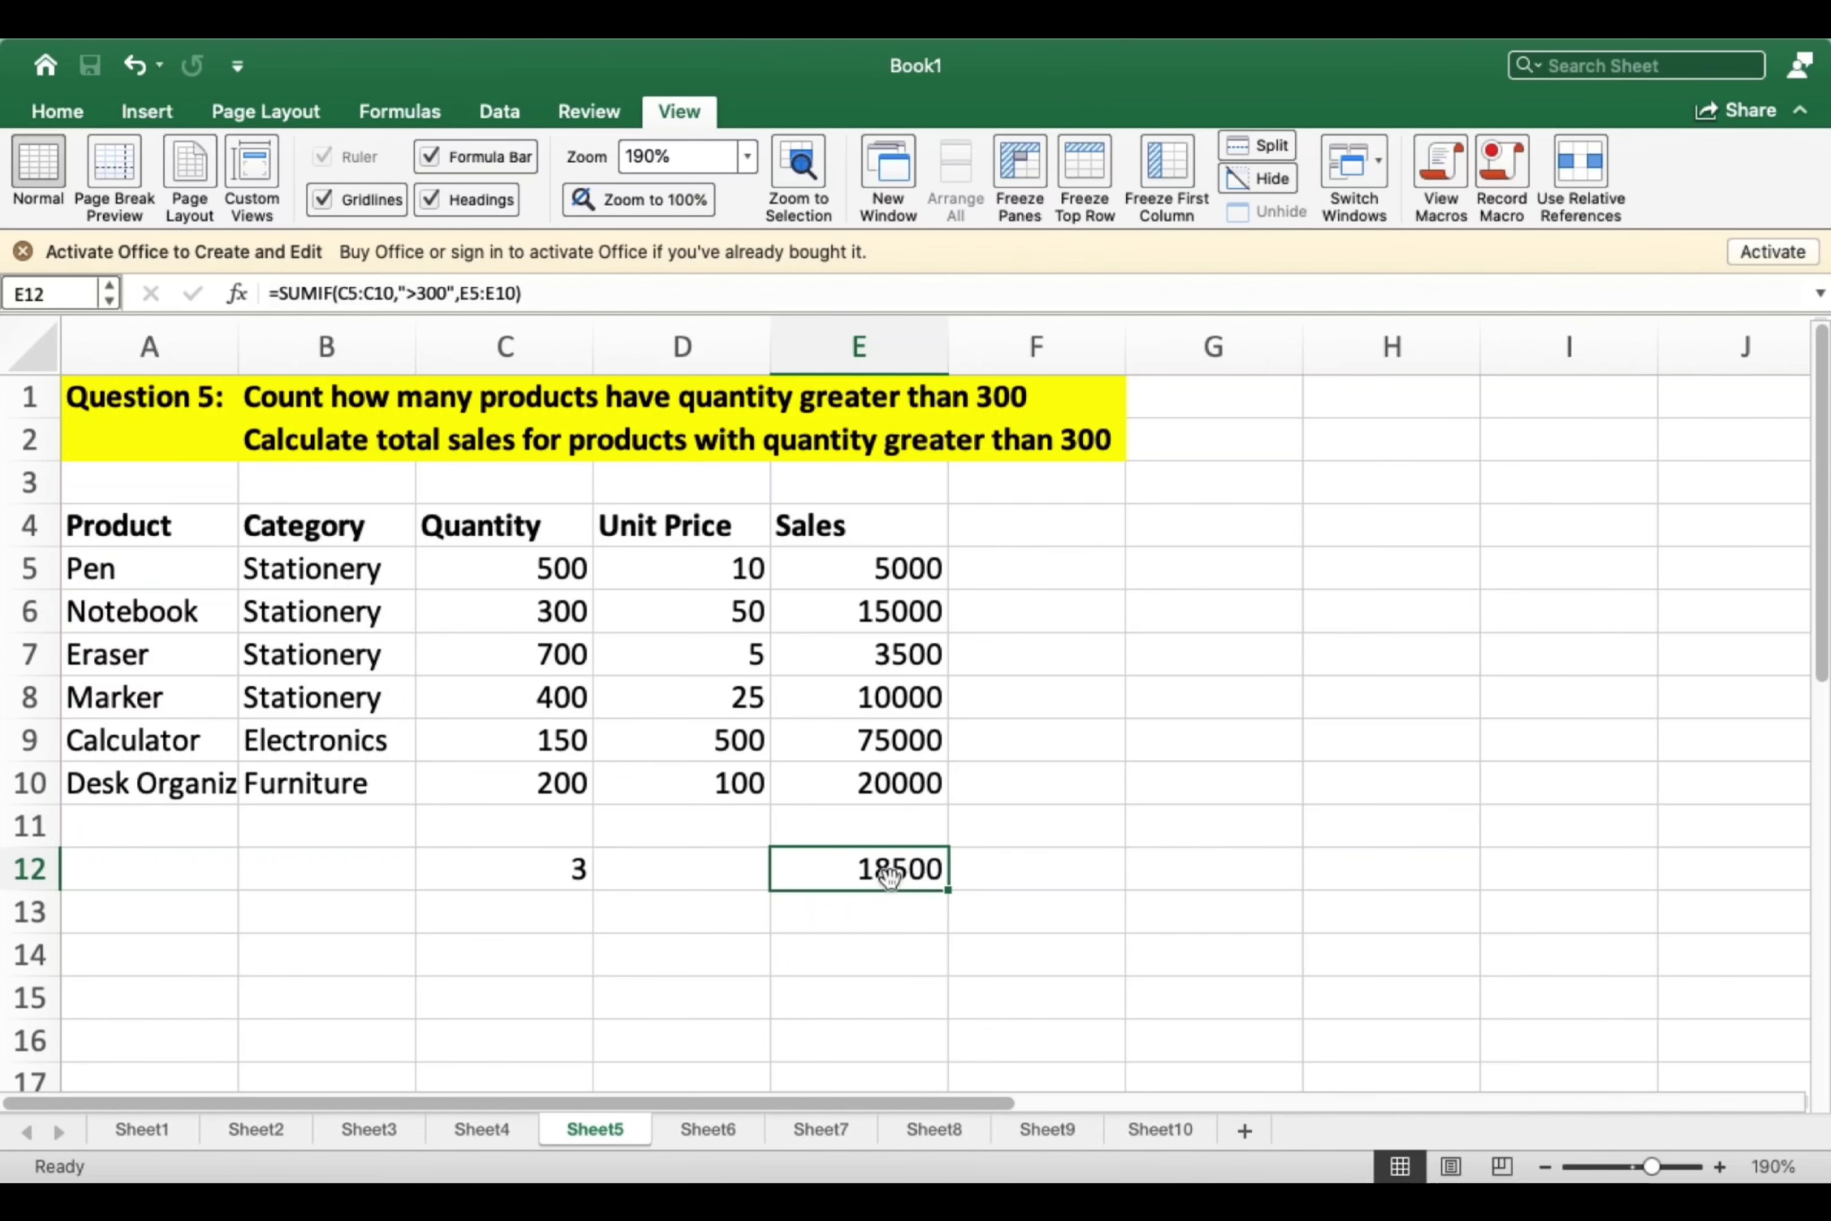
# Open Sheet6, read the two parts of Question 6, and review the values in the Age column.
pyautogui.click(710, 1126)
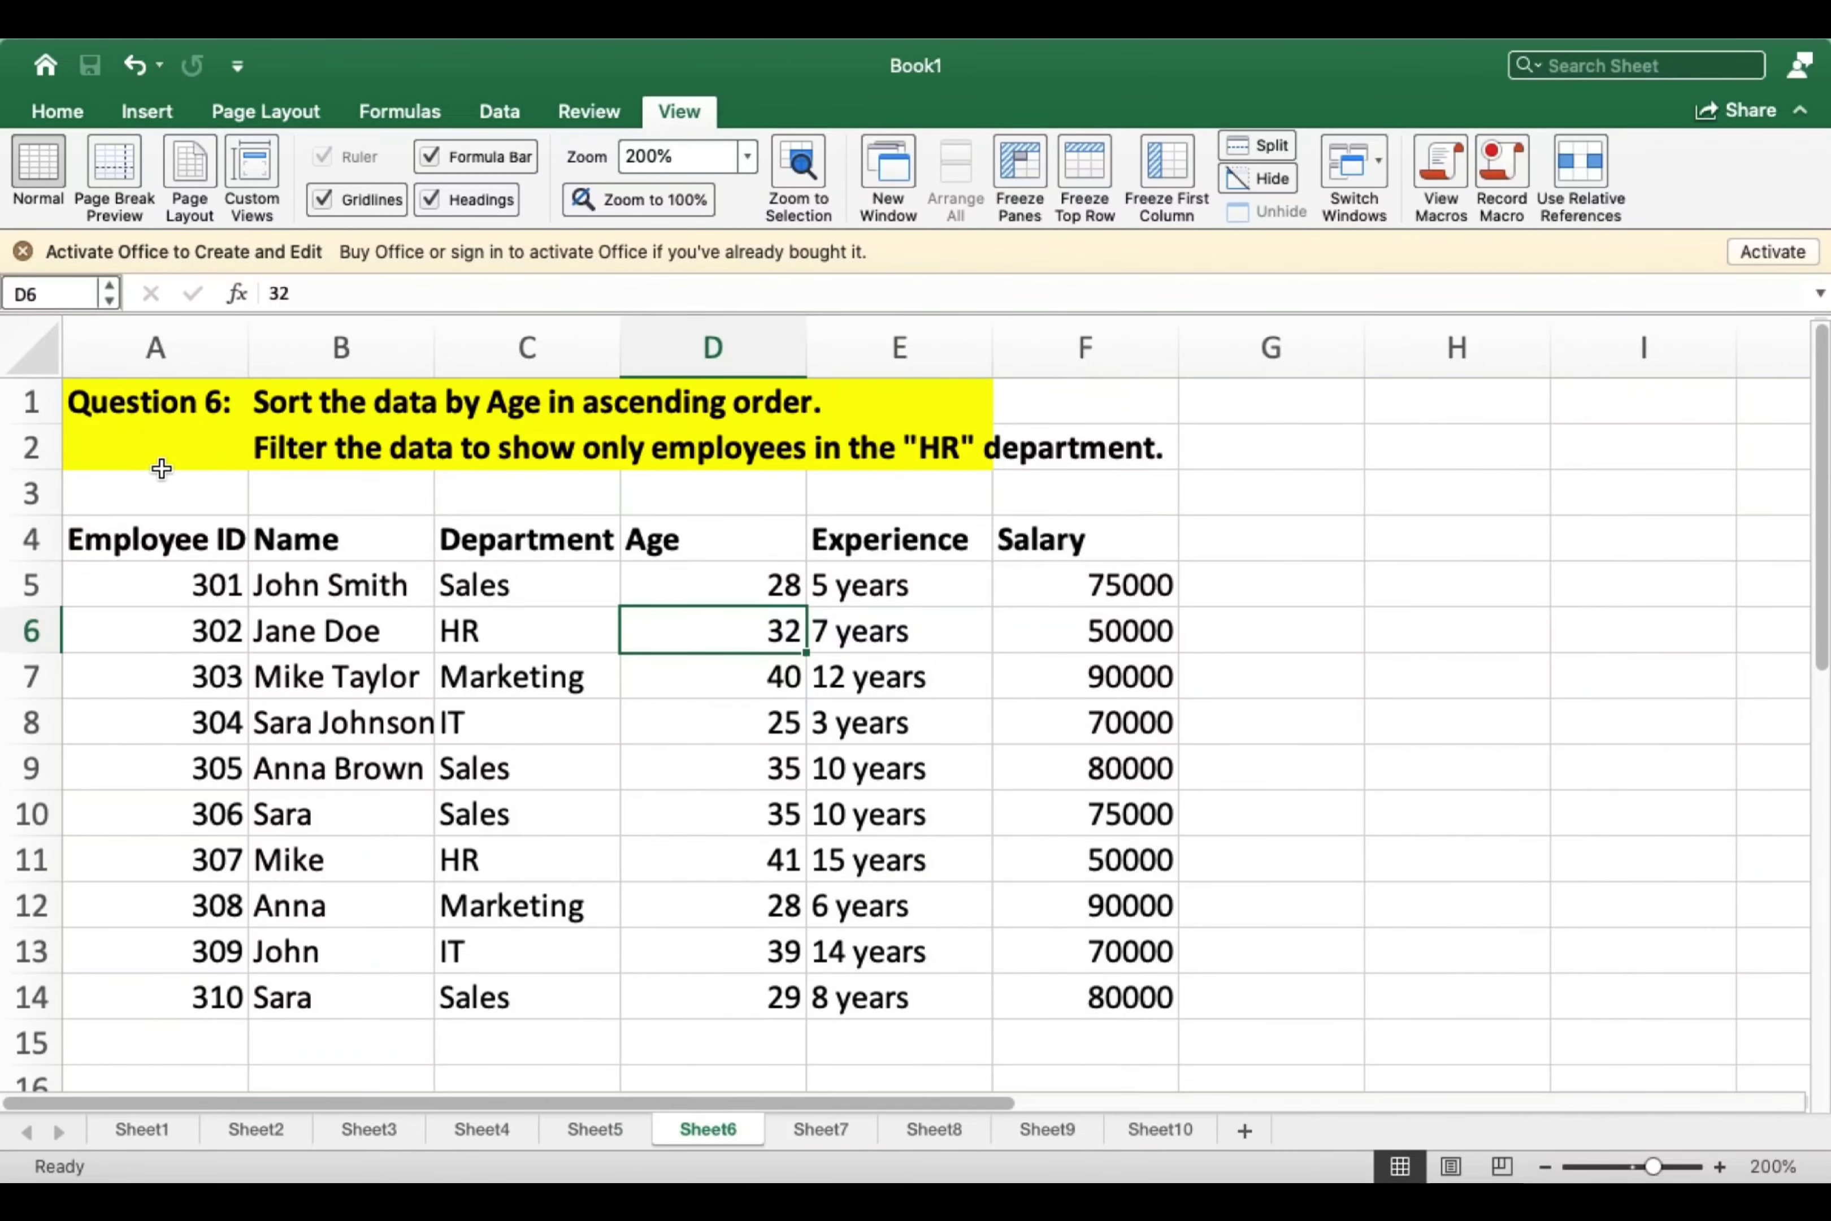
pyautogui.click(148, 446)
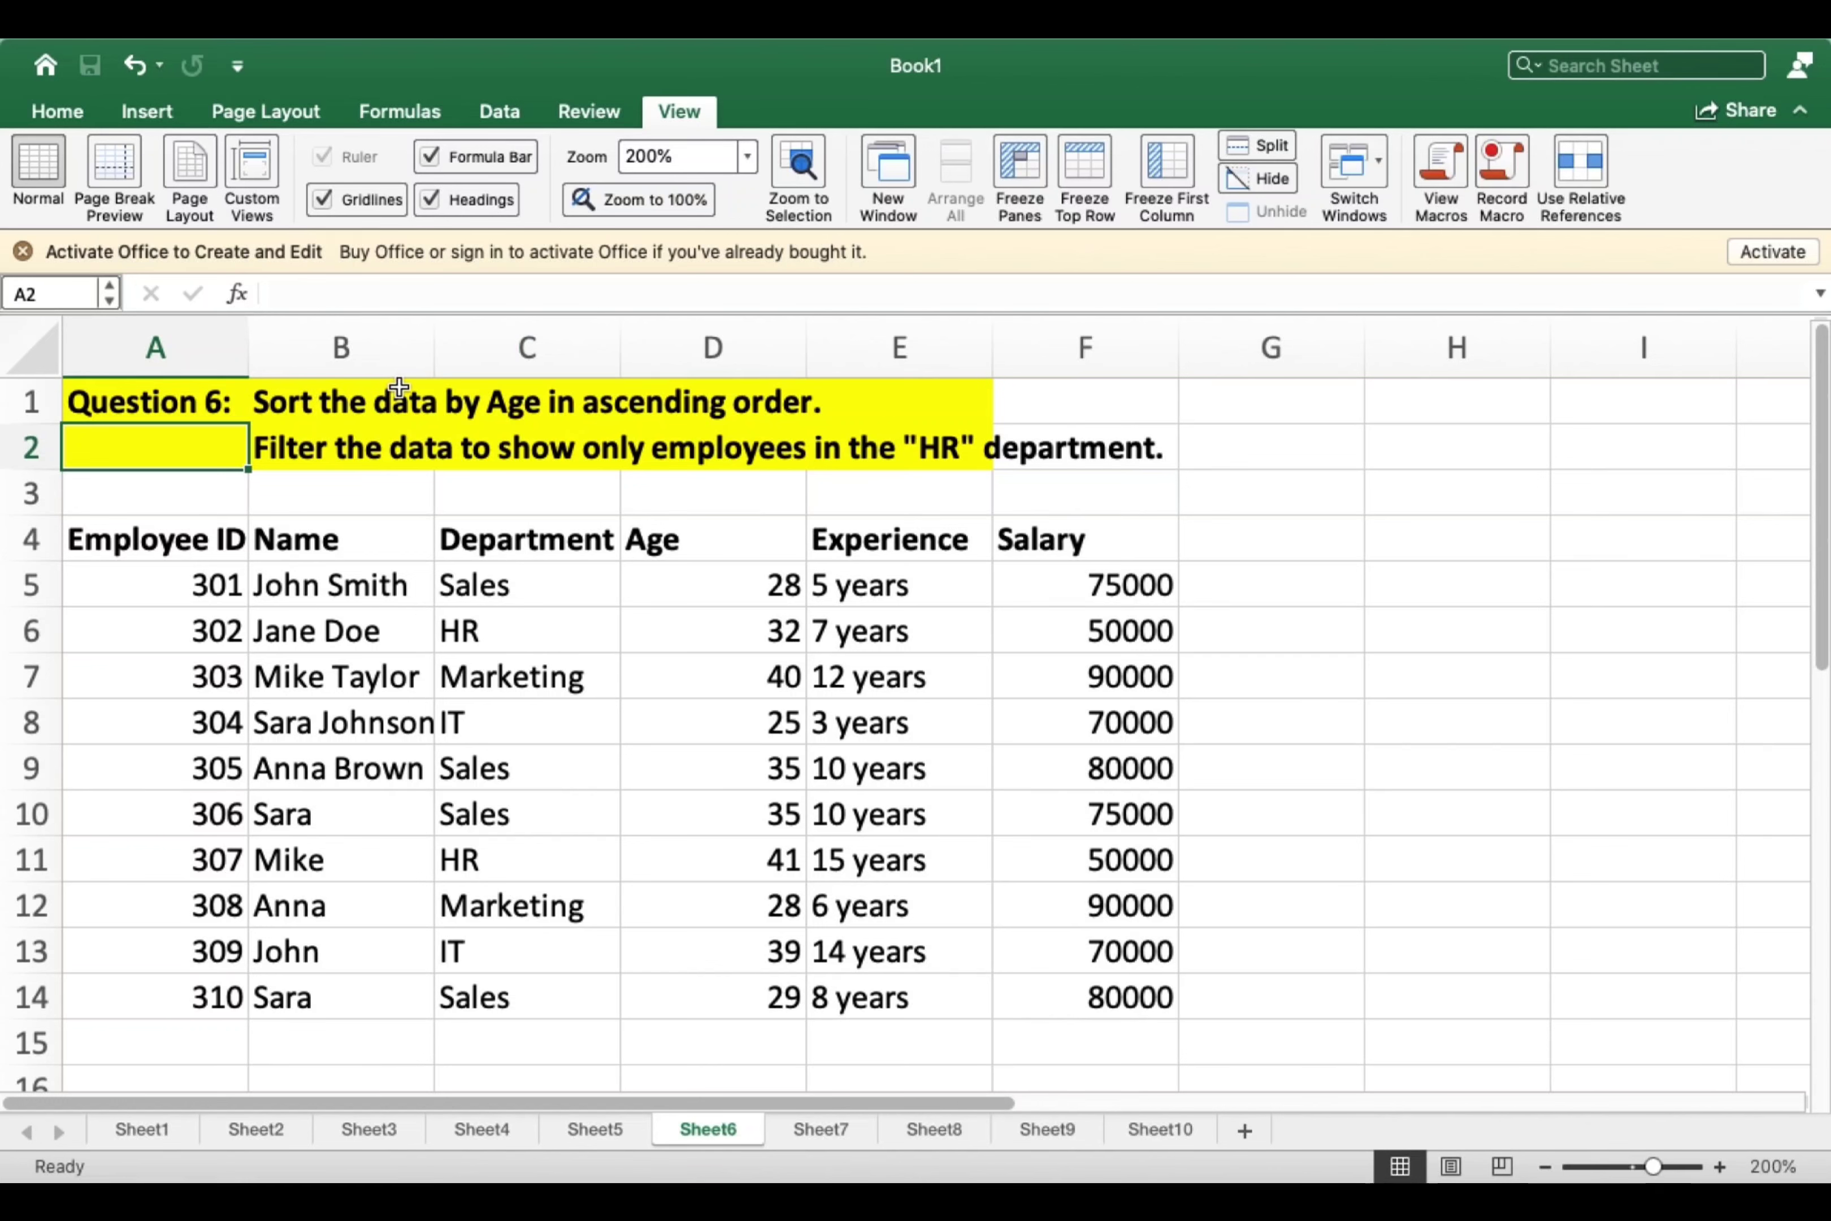
pyautogui.click(282, 400)
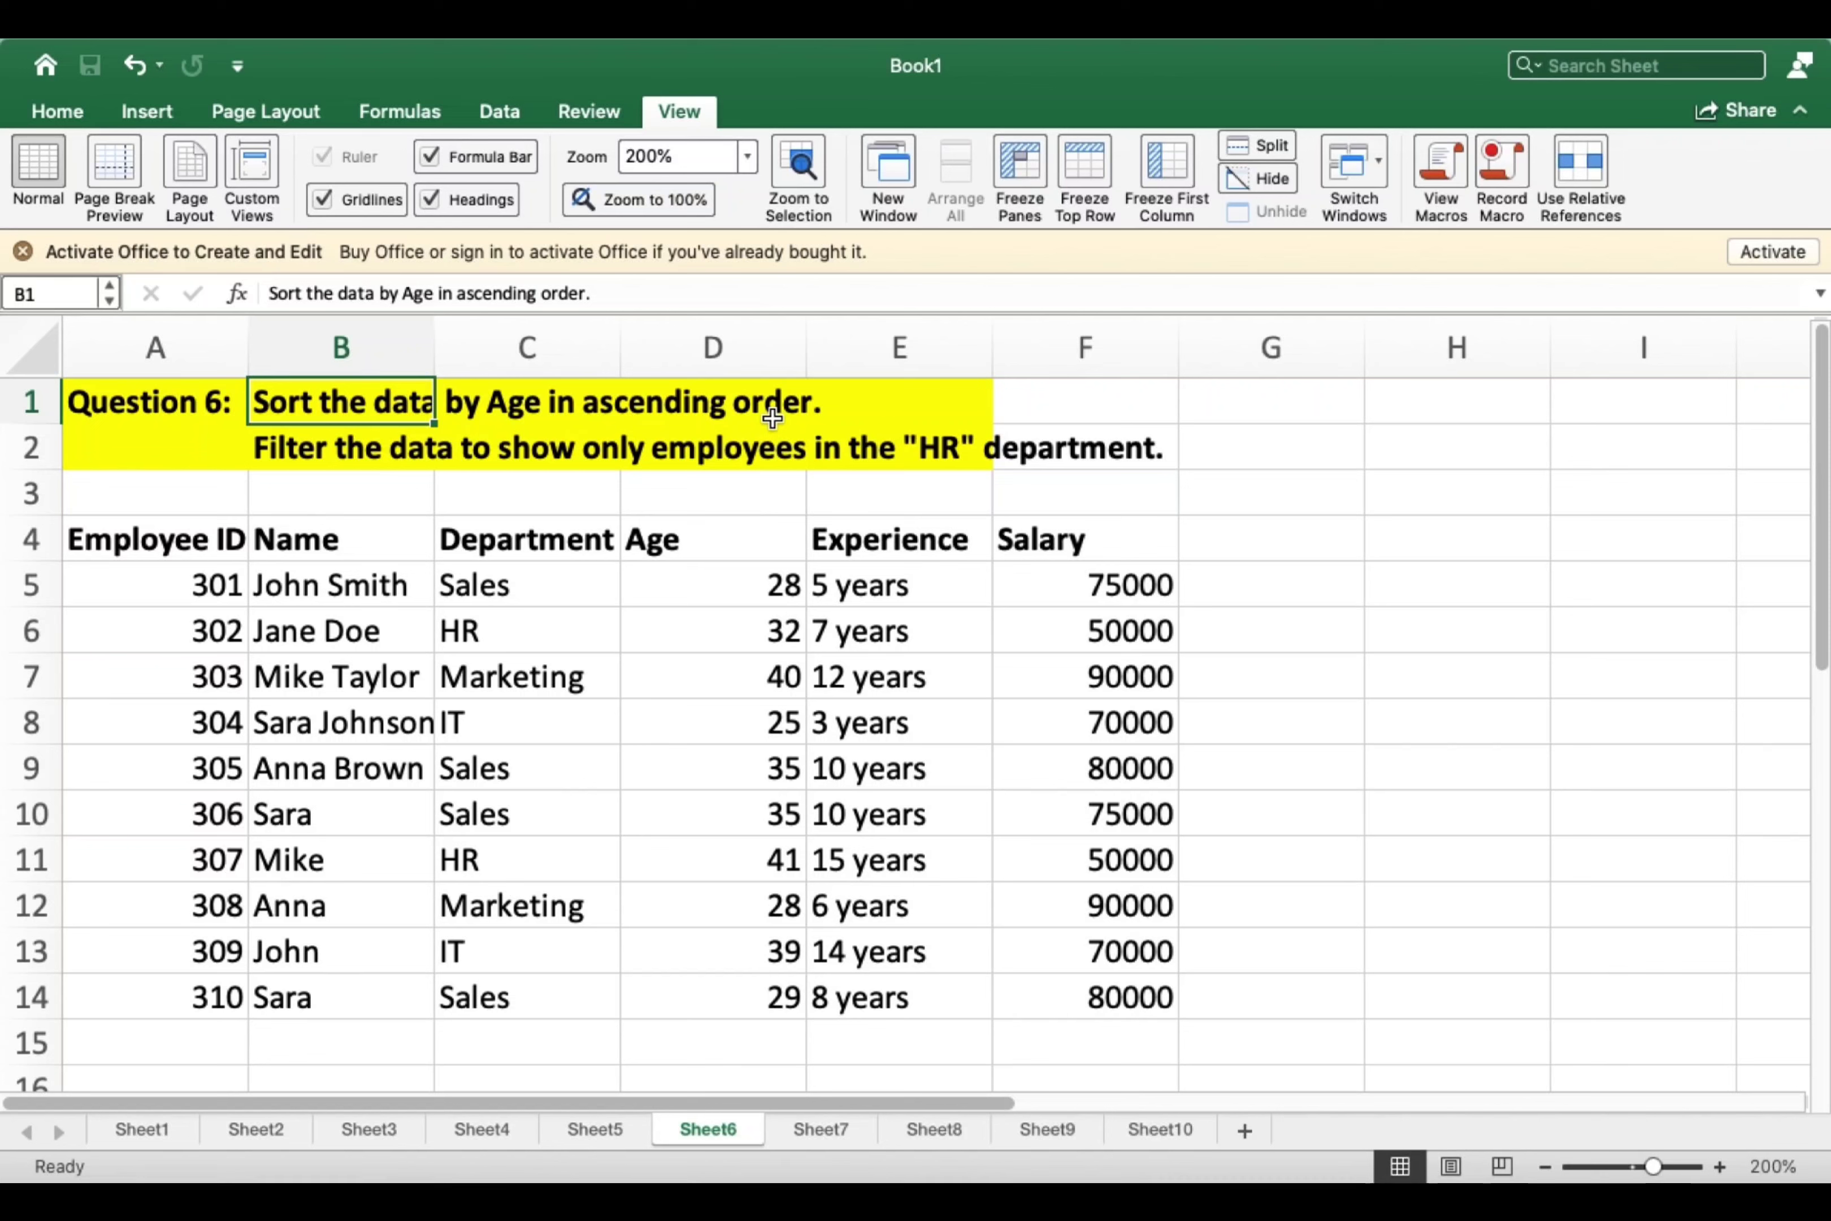
pyautogui.click(704, 603)
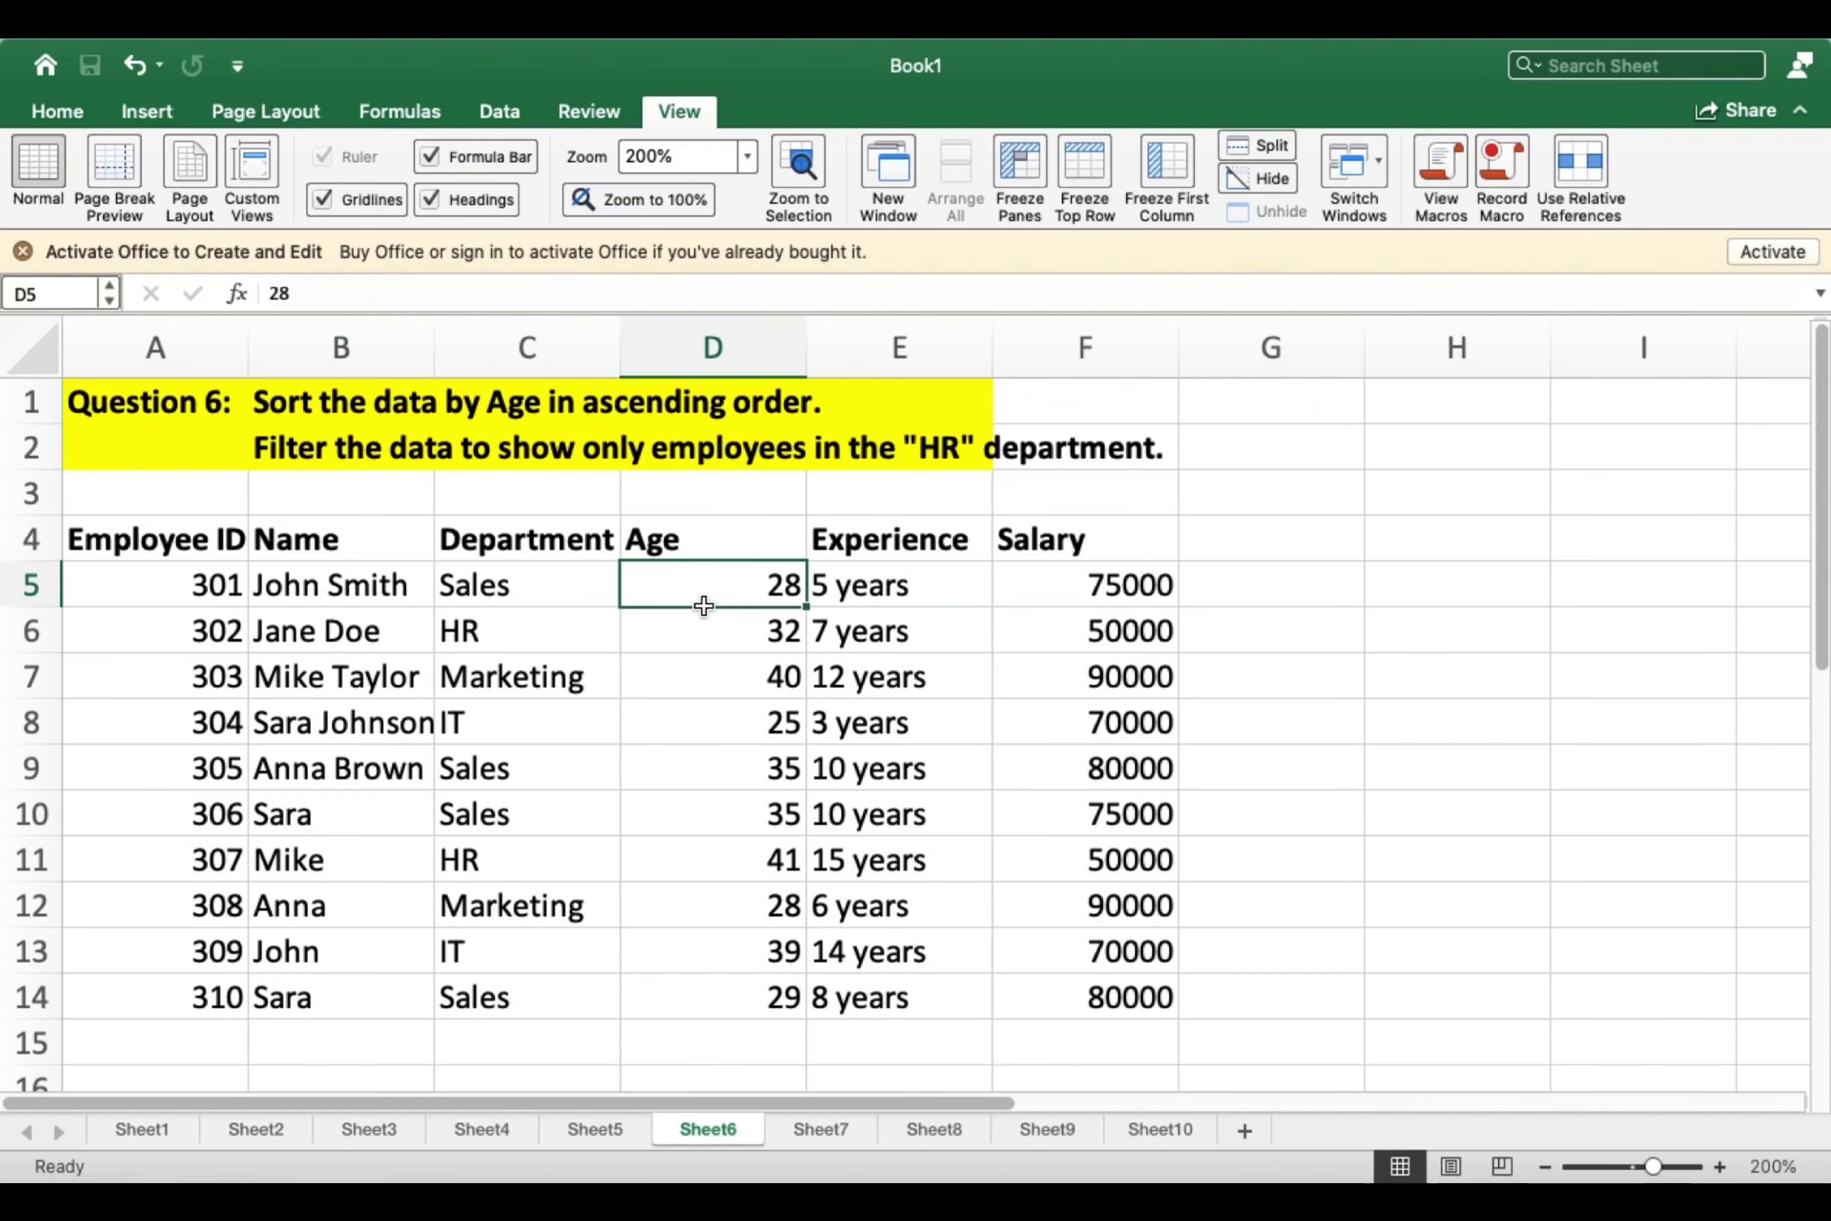
pyautogui.moveTo(756, 598); pyautogui.dragTo(772, 1039)
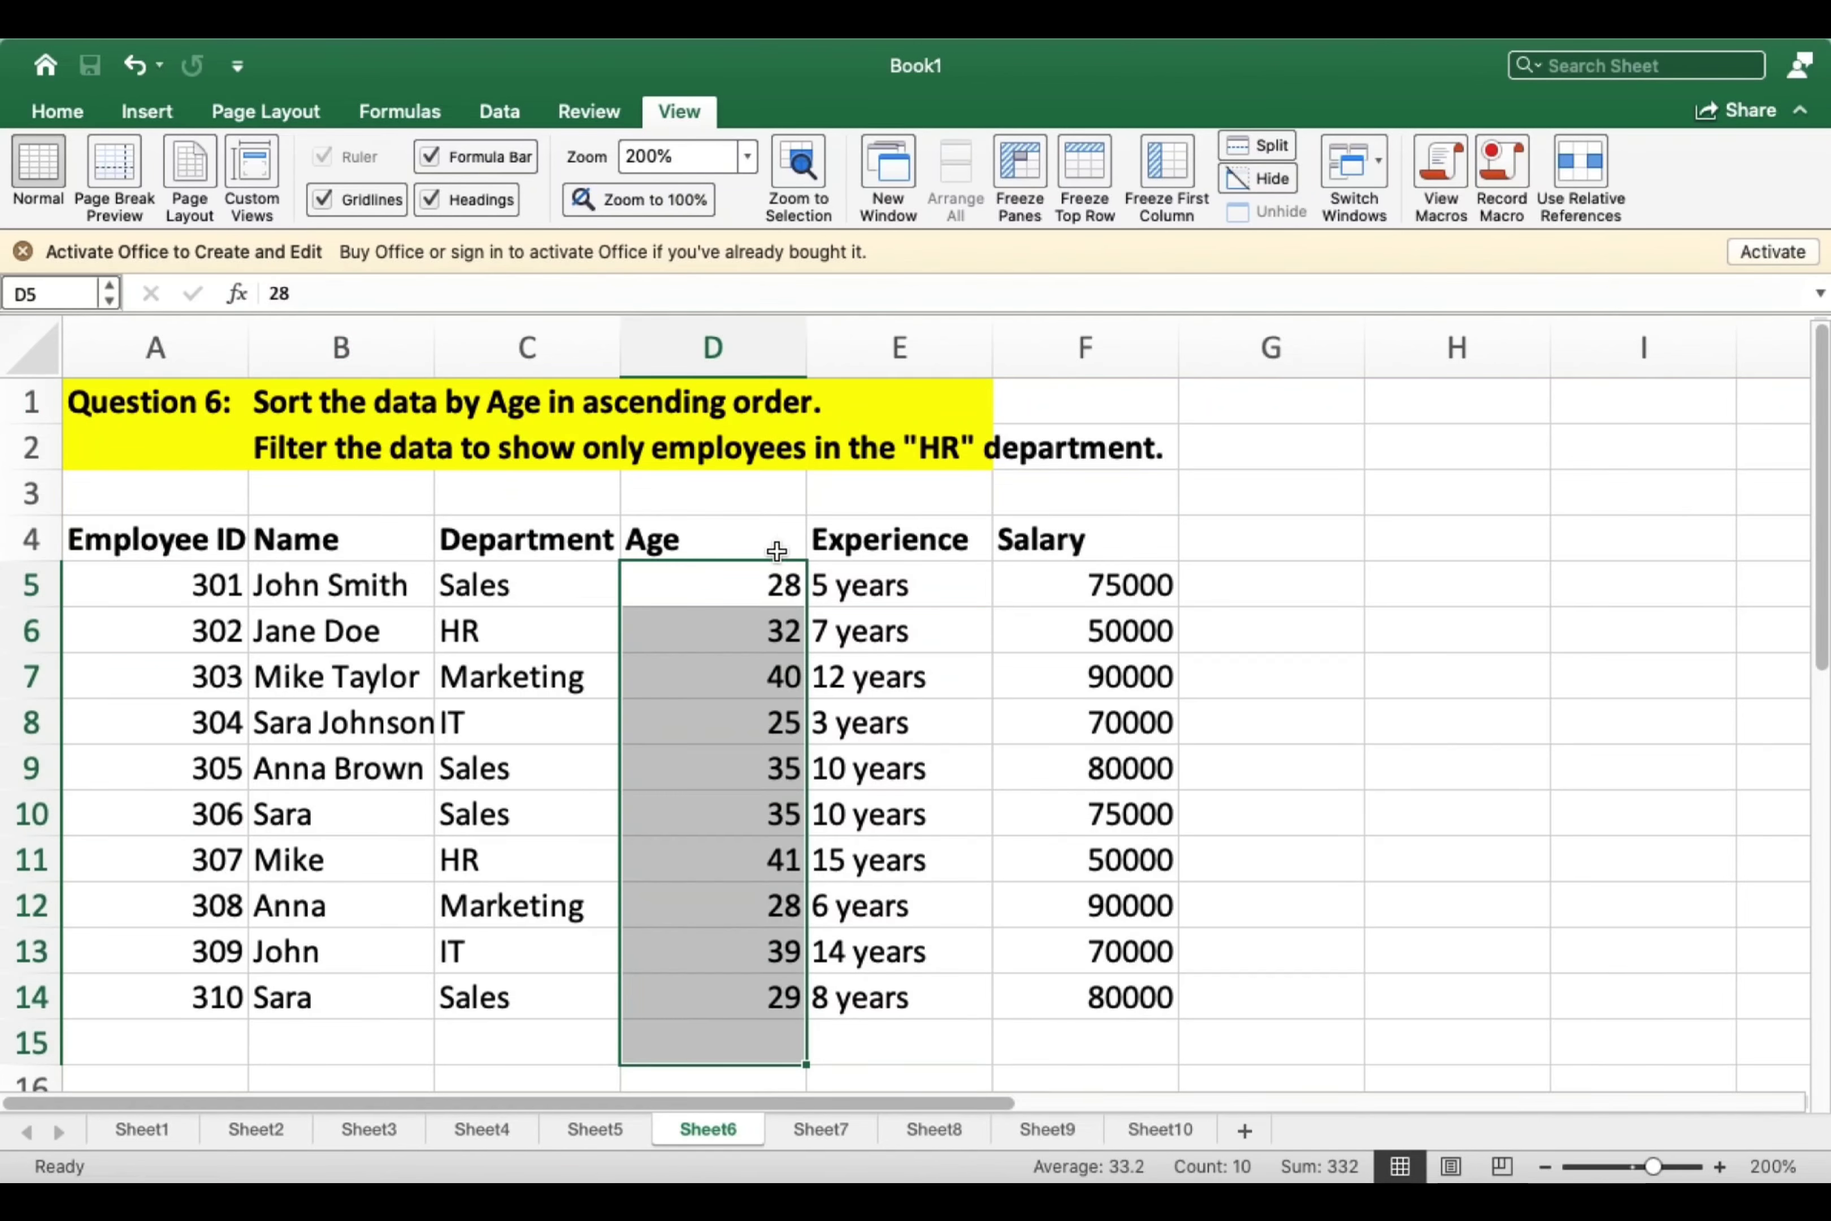
pyautogui.click(747, 591)
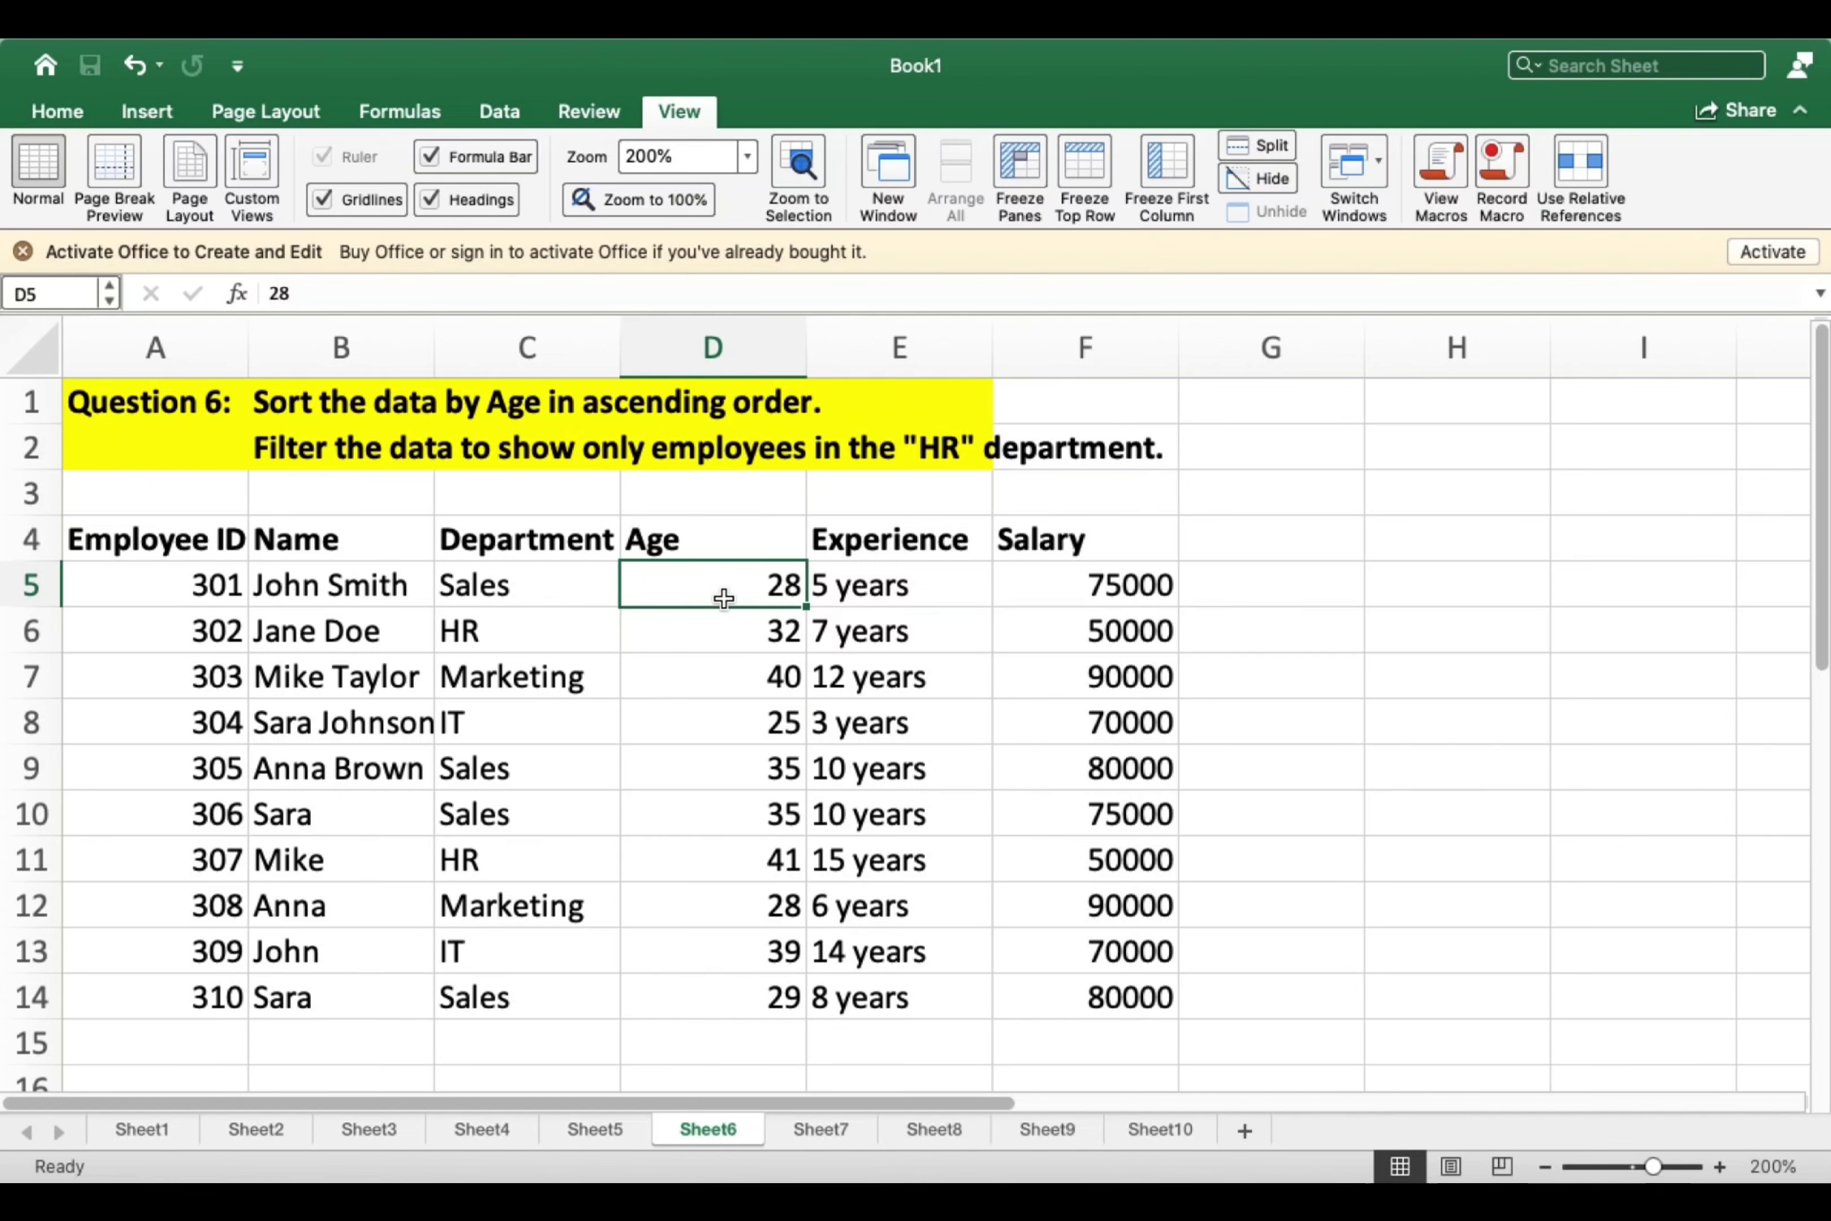
# Sort the employee data by Age in D5:D14 from smallest to largest, expanding the selection to include the other columns.
pyautogui.moveTo(731, 579); pyautogui.dragTo(741, 979)
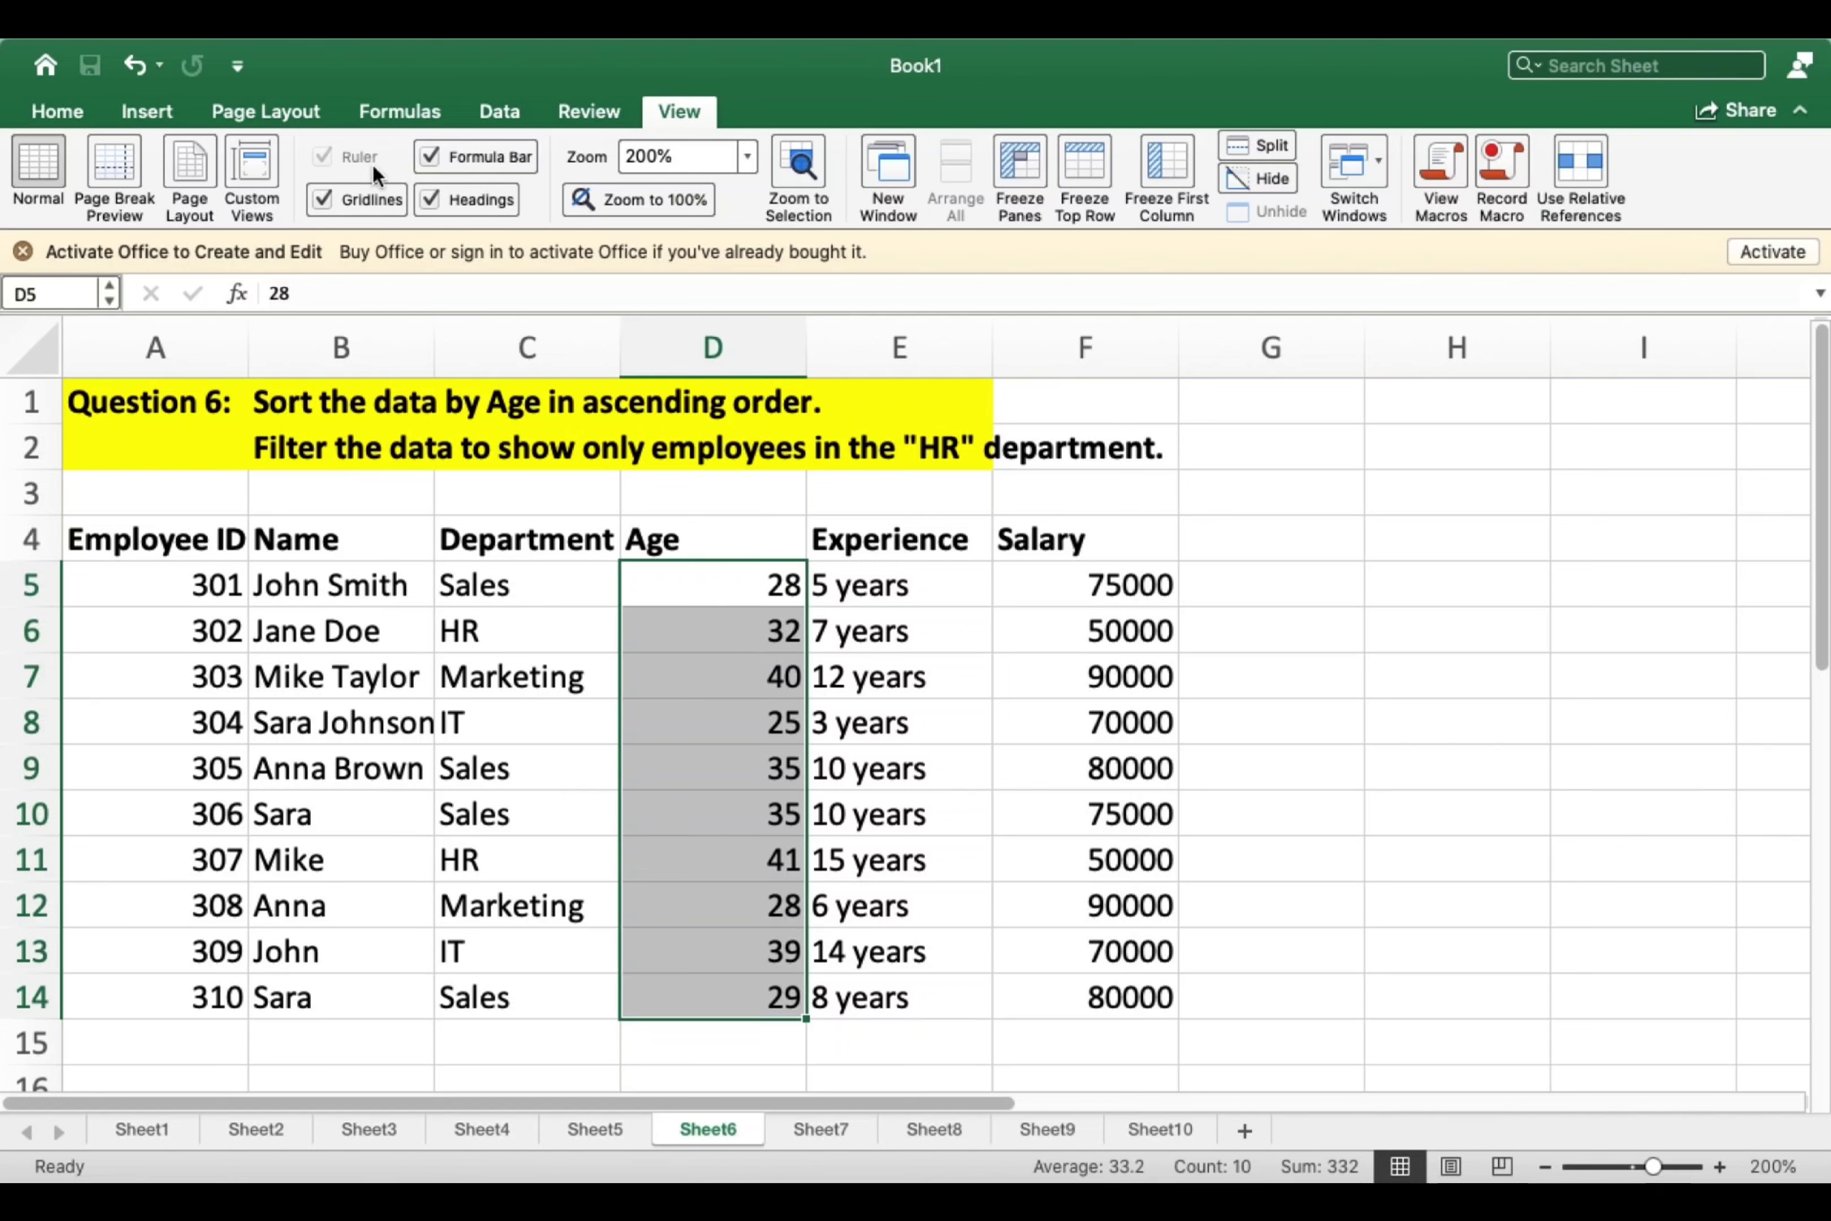
pyautogui.click(70, 112)
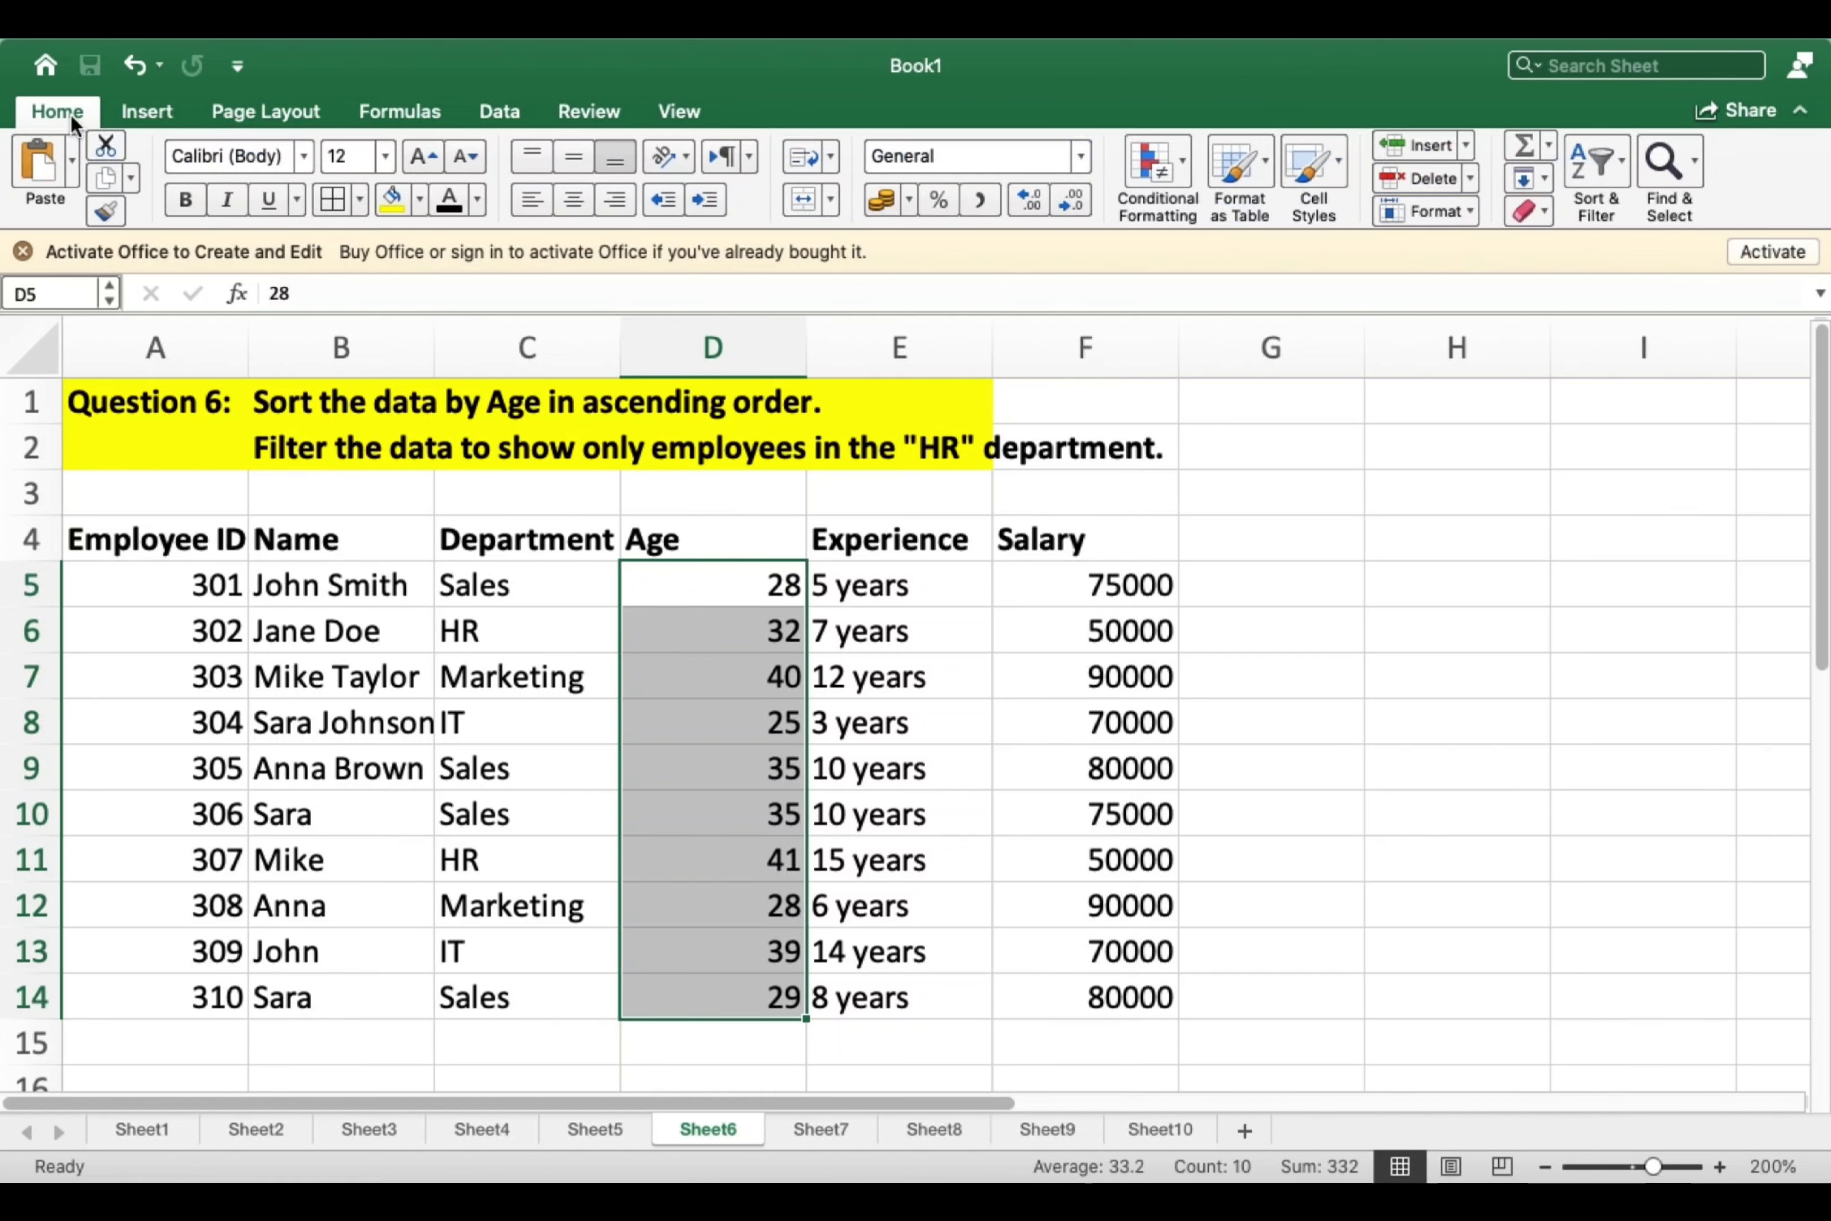
pyautogui.click(1608, 206)
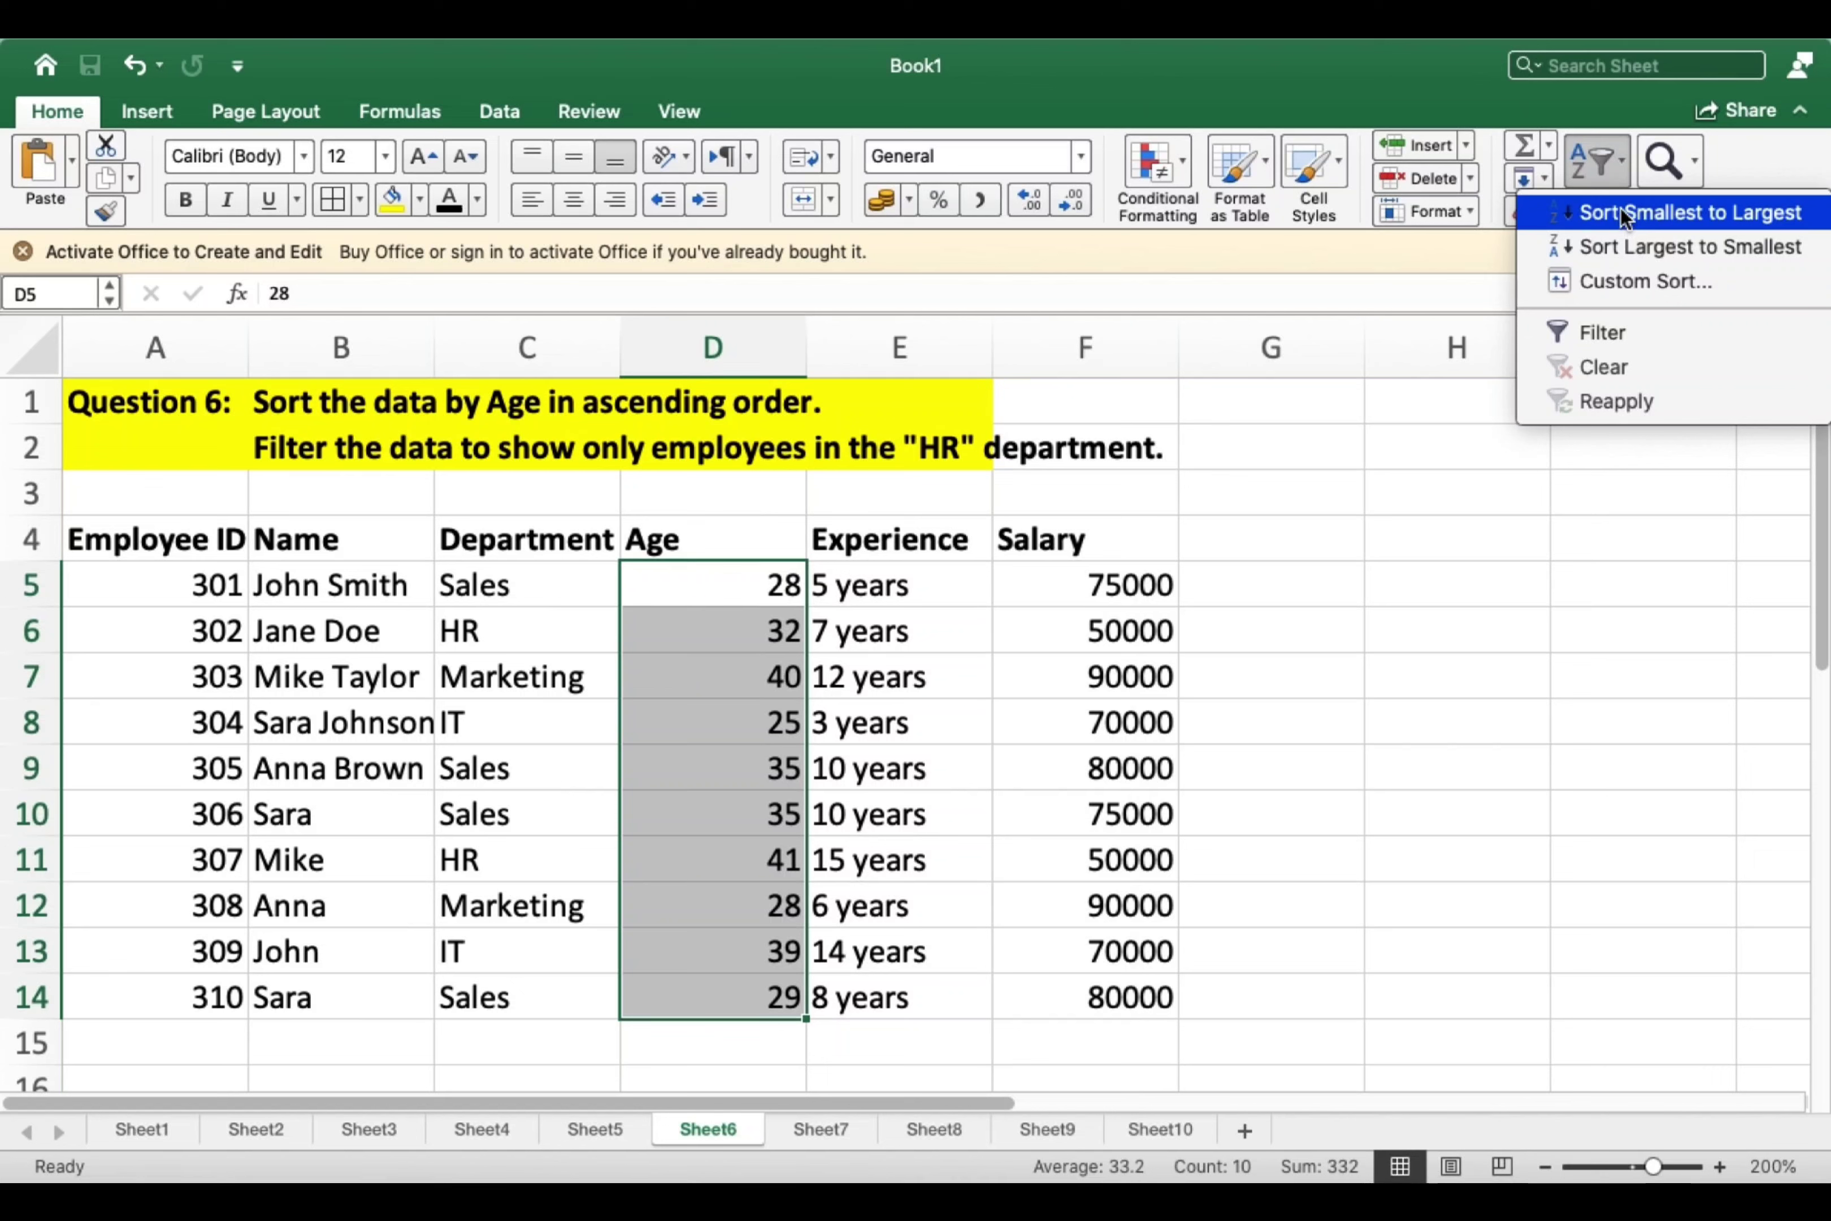
pyautogui.click(1723, 216)
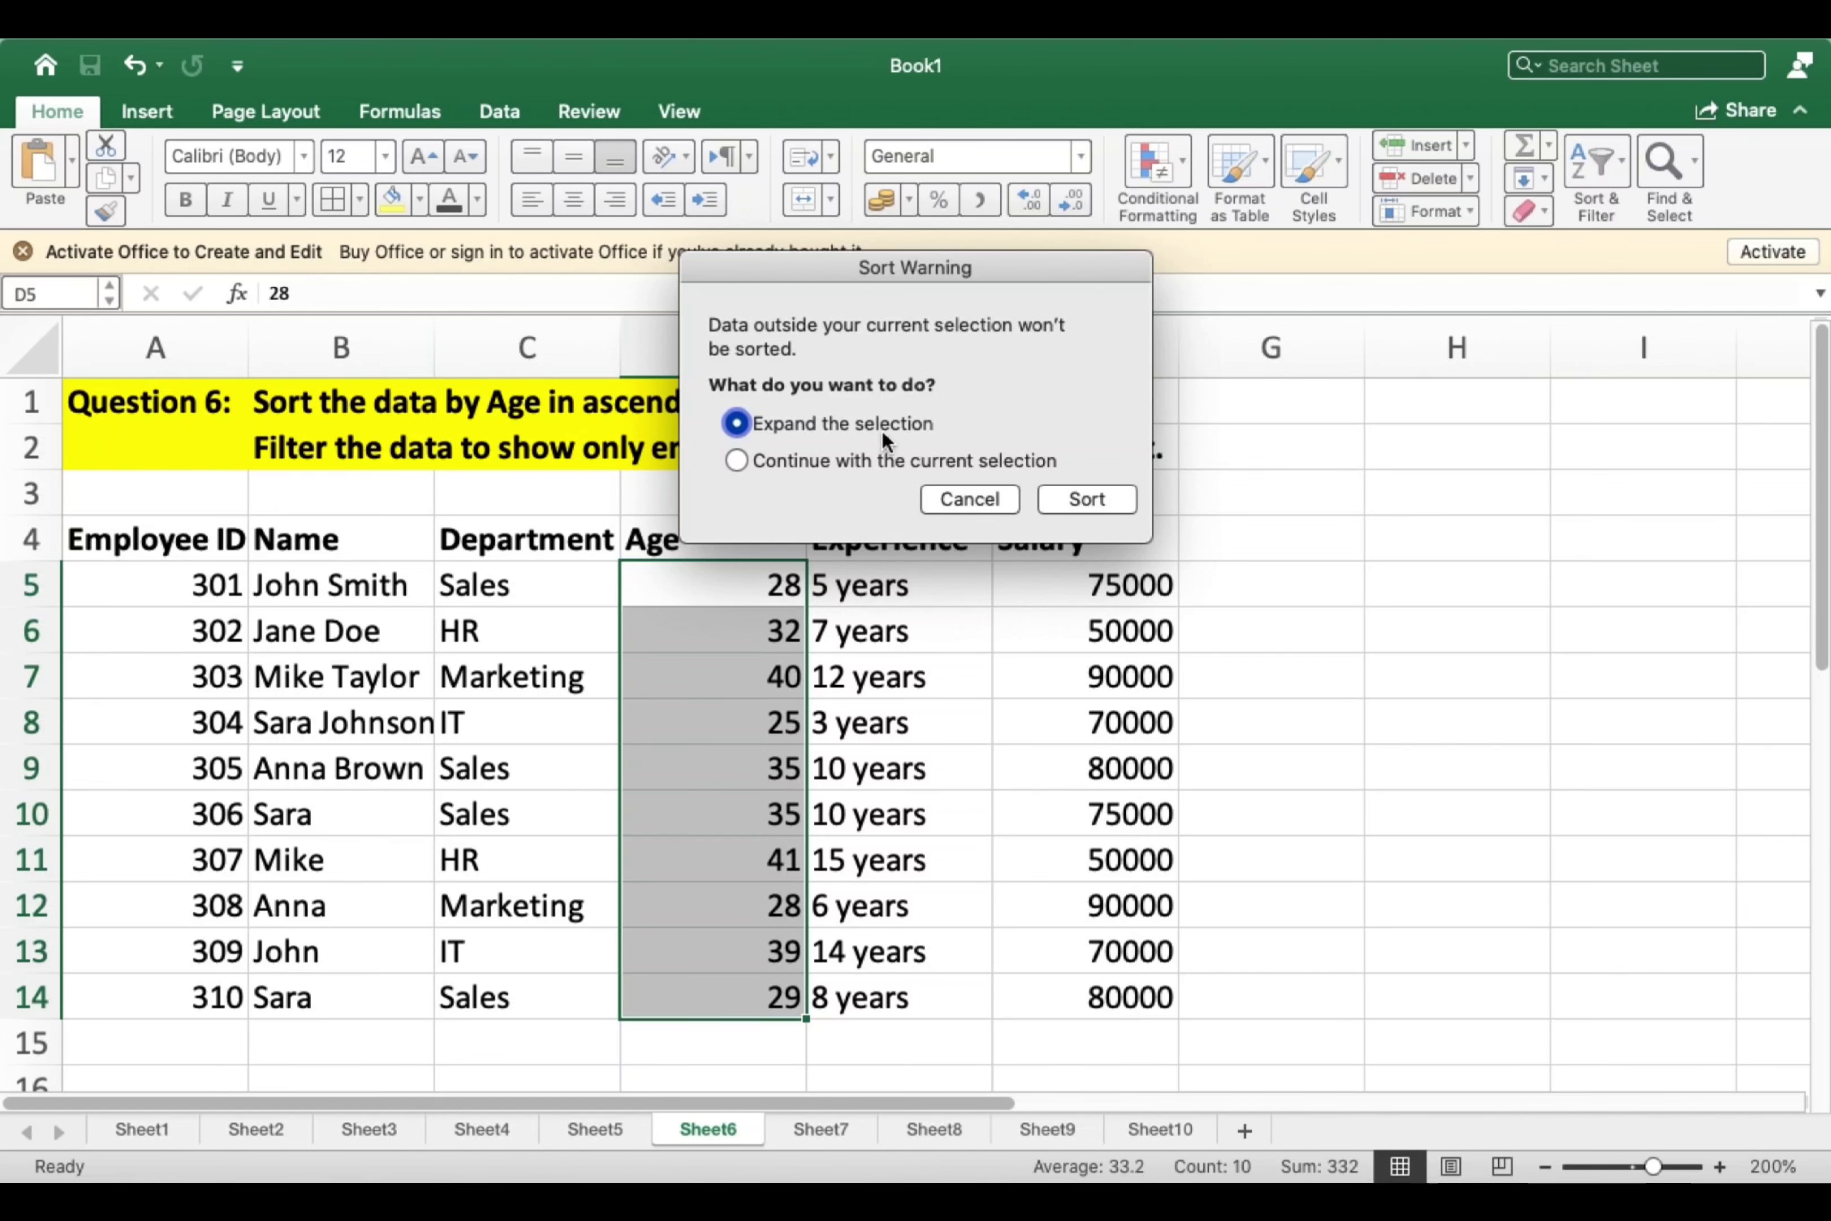
pyautogui.click(1098, 498)
# Check the ascending order of the sorted Age values from D5 down through D9.
pyautogui.click(790, 622)
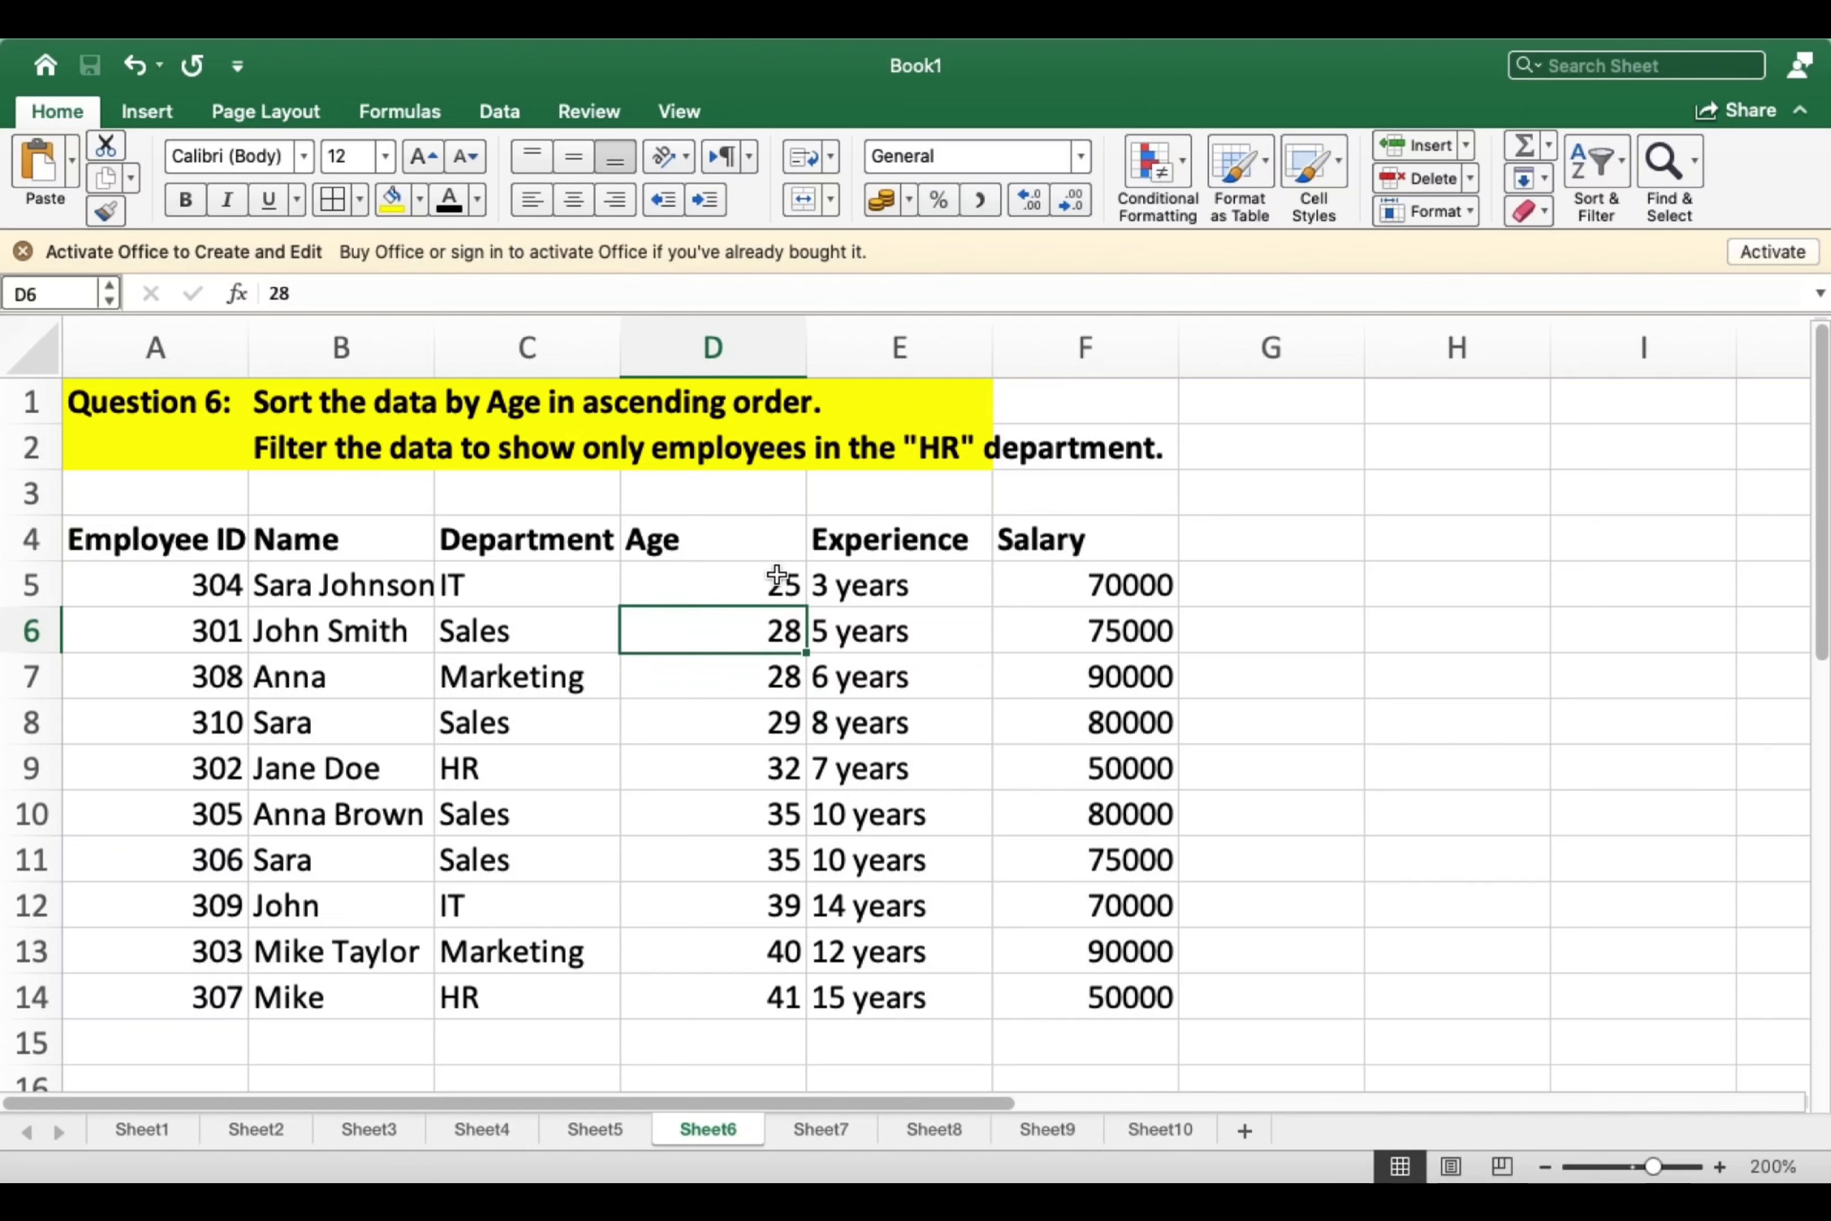
pyautogui.click(778, 574)
pyautogui.click(777, 618)
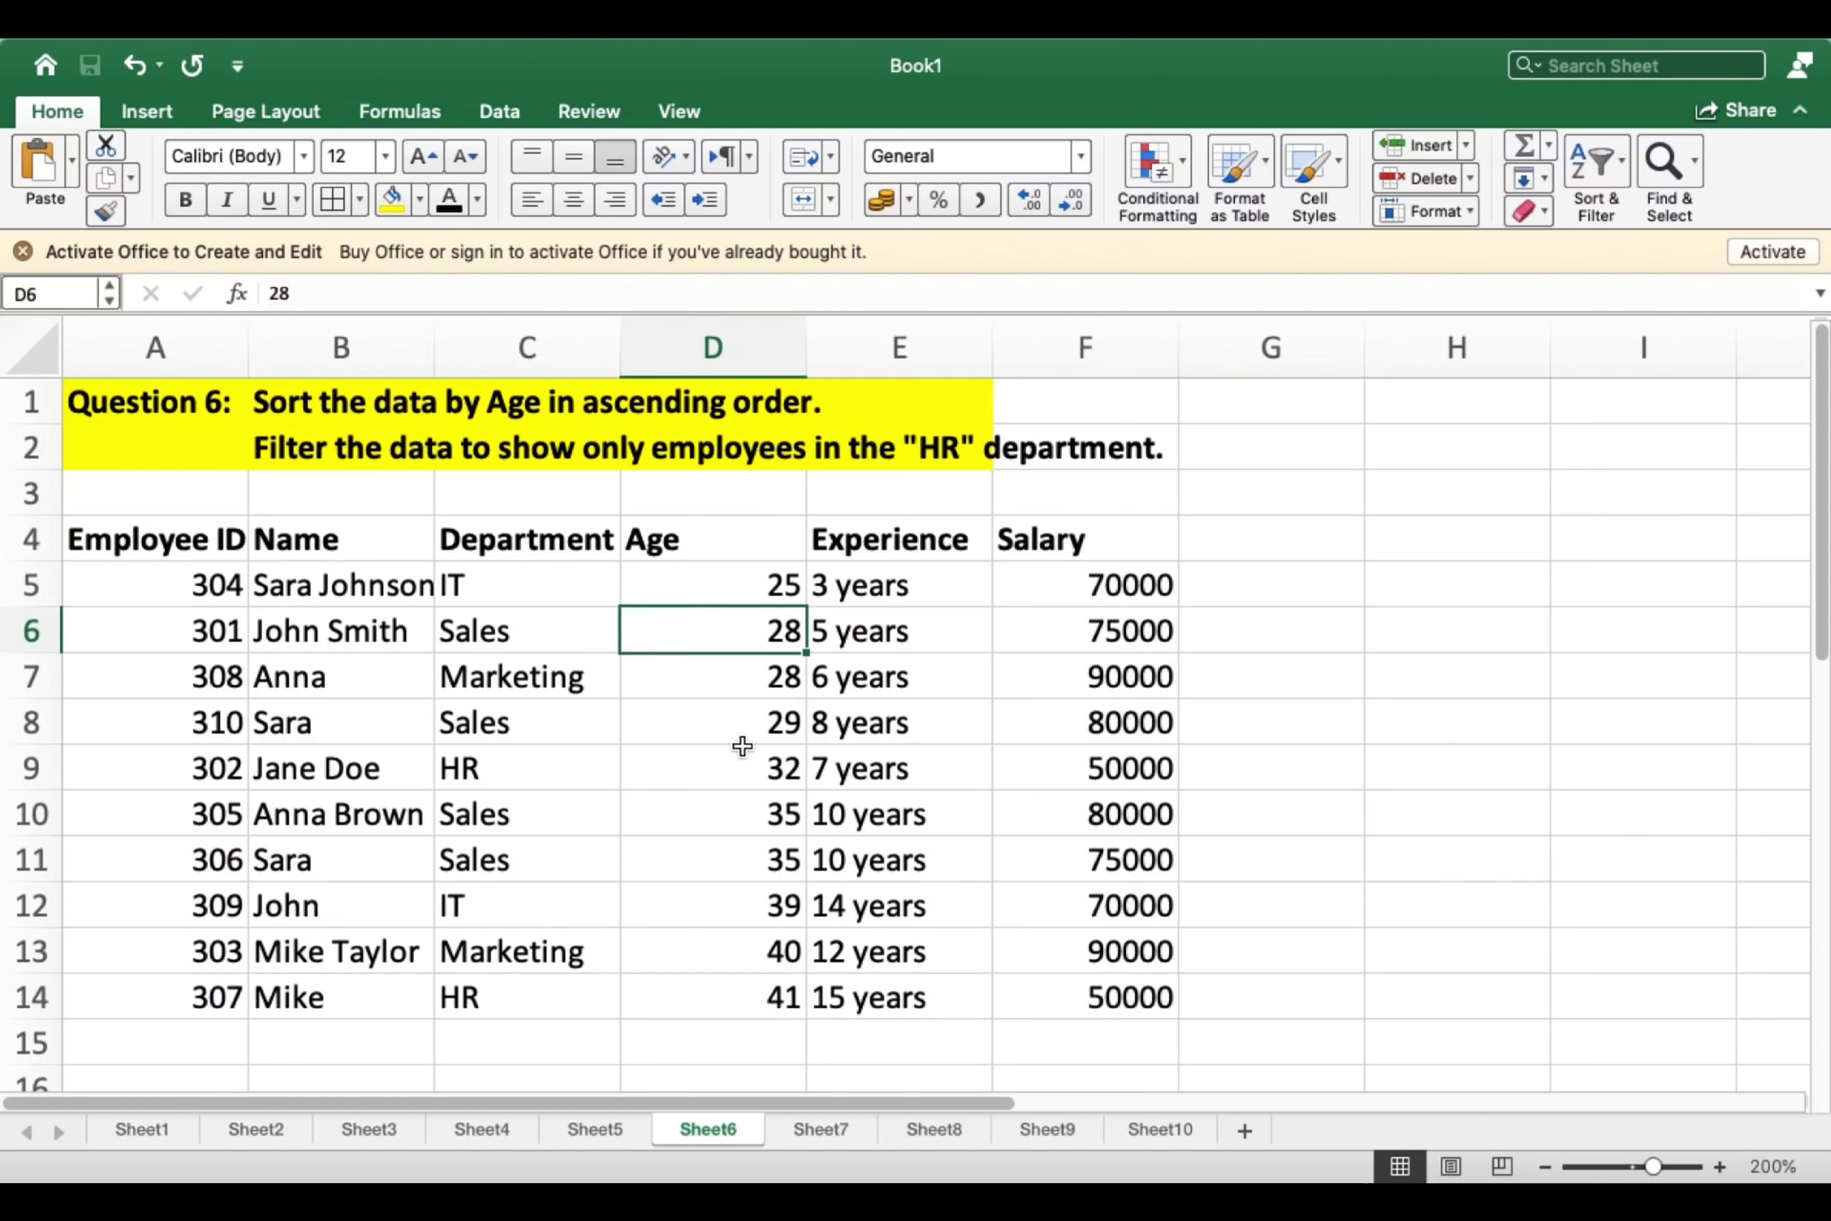
pyautogui.click(758, 694)
pyautogui.click(756, 722)
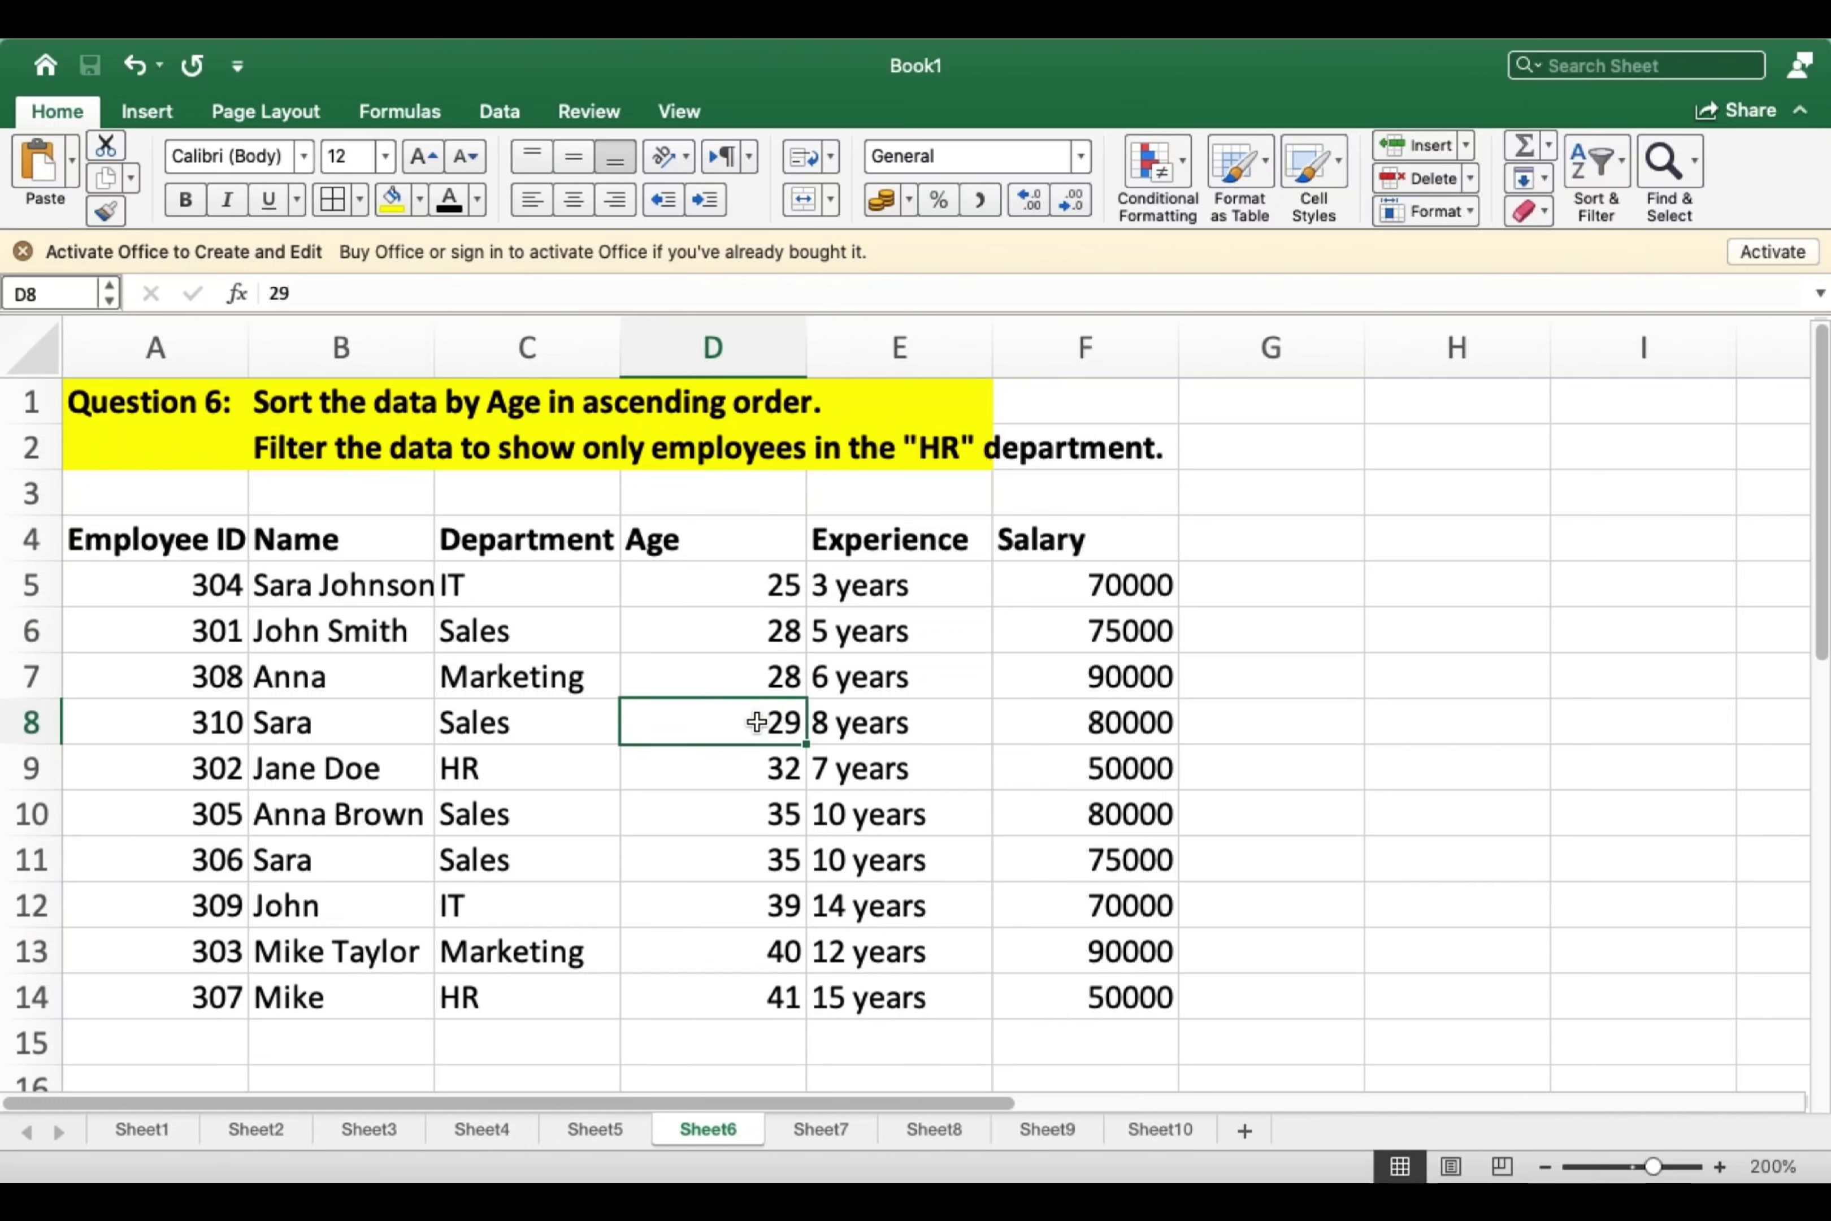
pyautogui.click(720, 600)
pyautogui.press('F2')
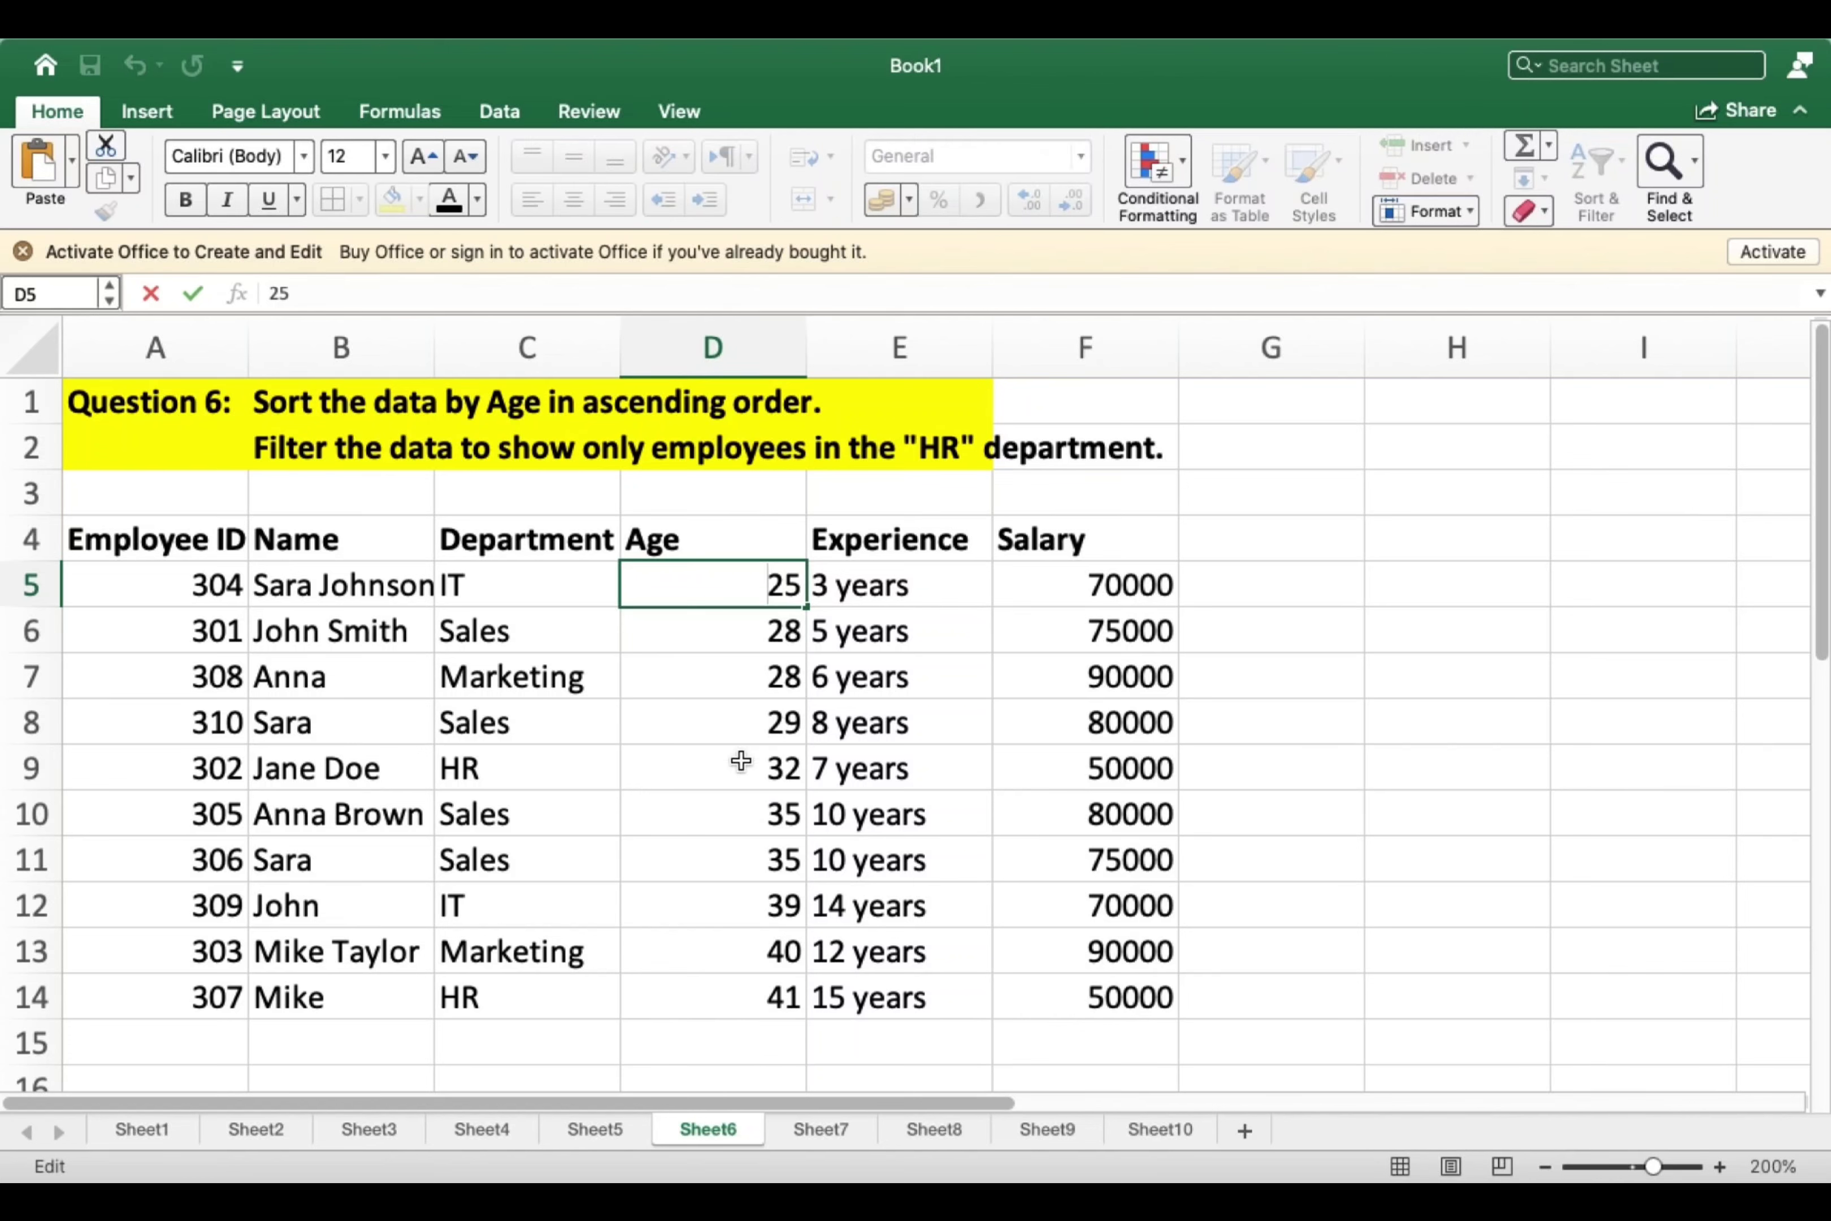
pyautogui.click(739, 760)
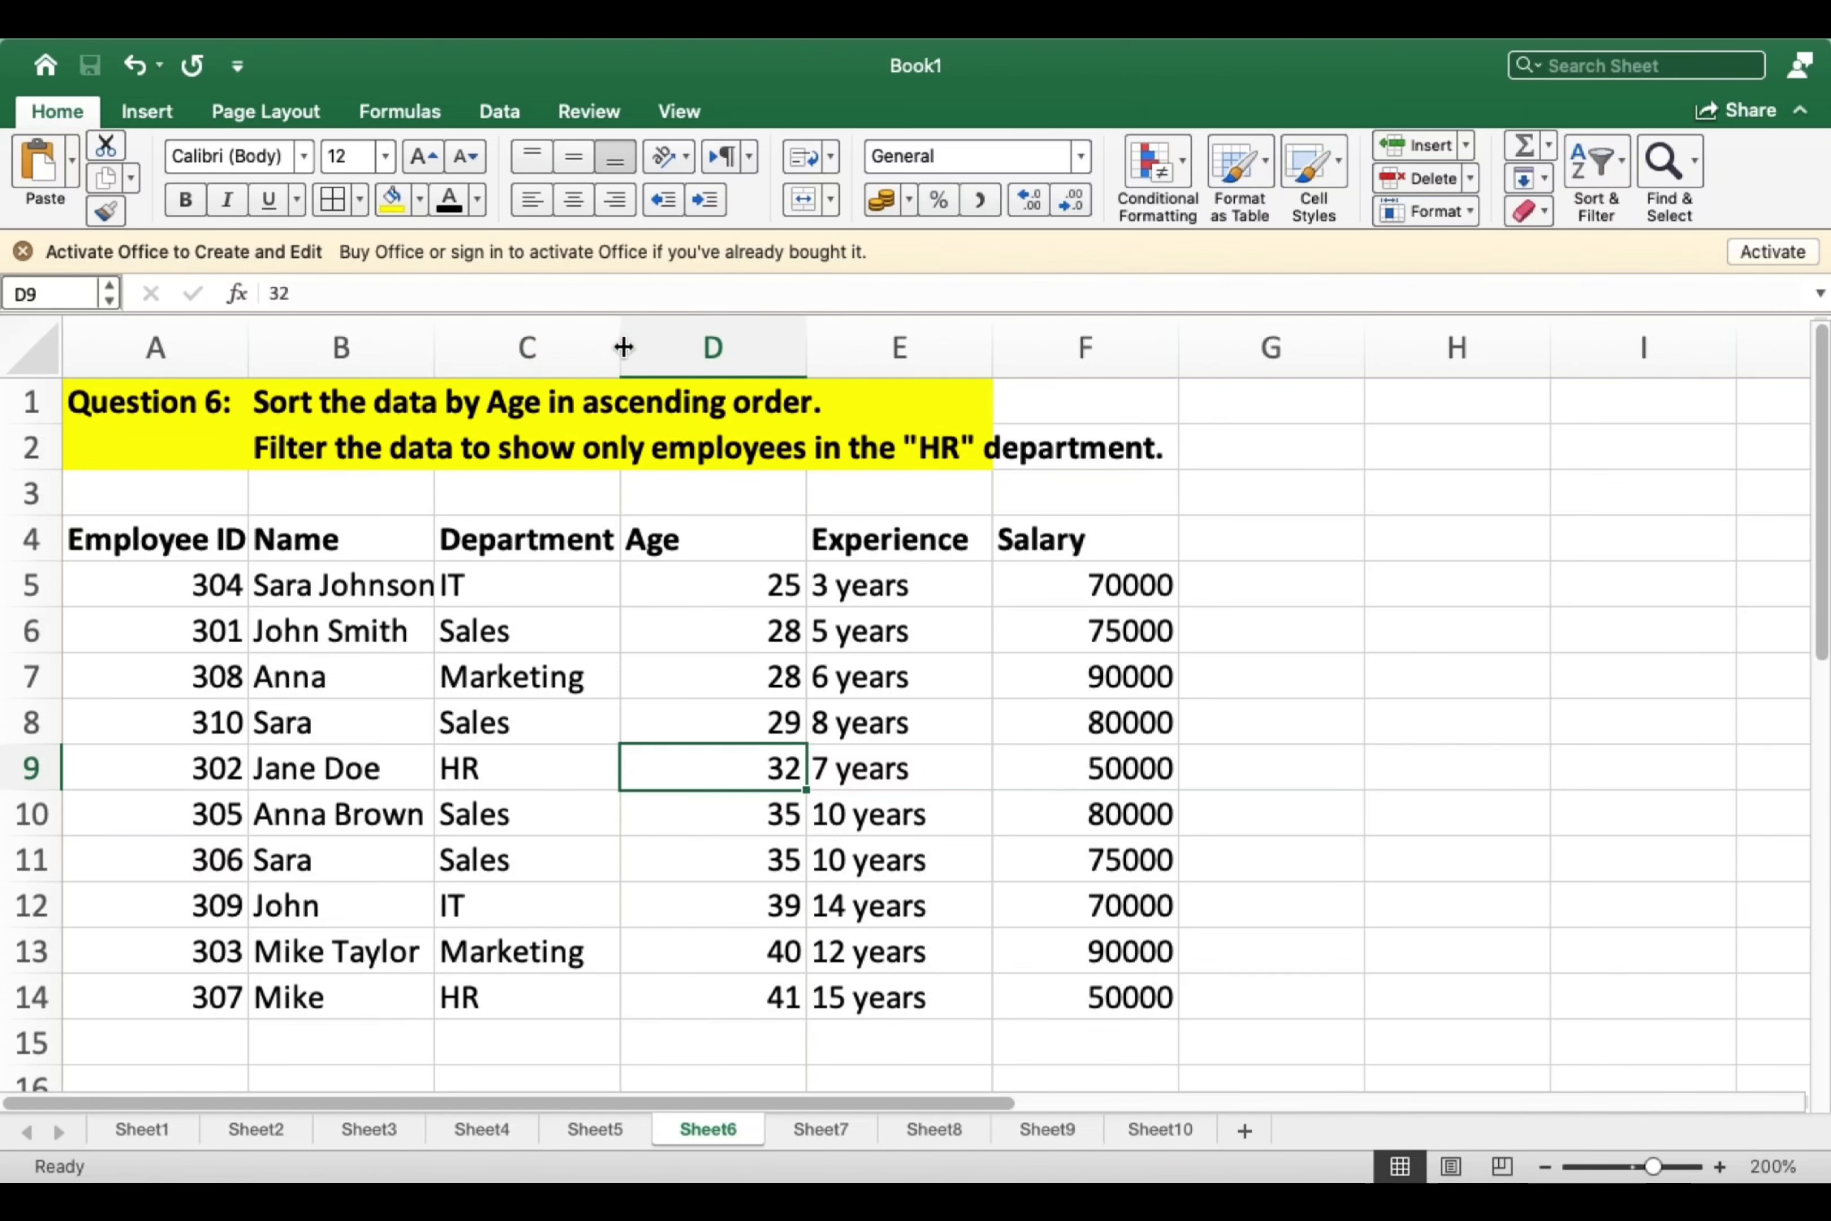
# Widen the Department column and review the department entries in C5:C14.
pyautogui.moveTo(622, 347); pyautogui.dragTo(667, 346)
pyautogui.click(502, 600)
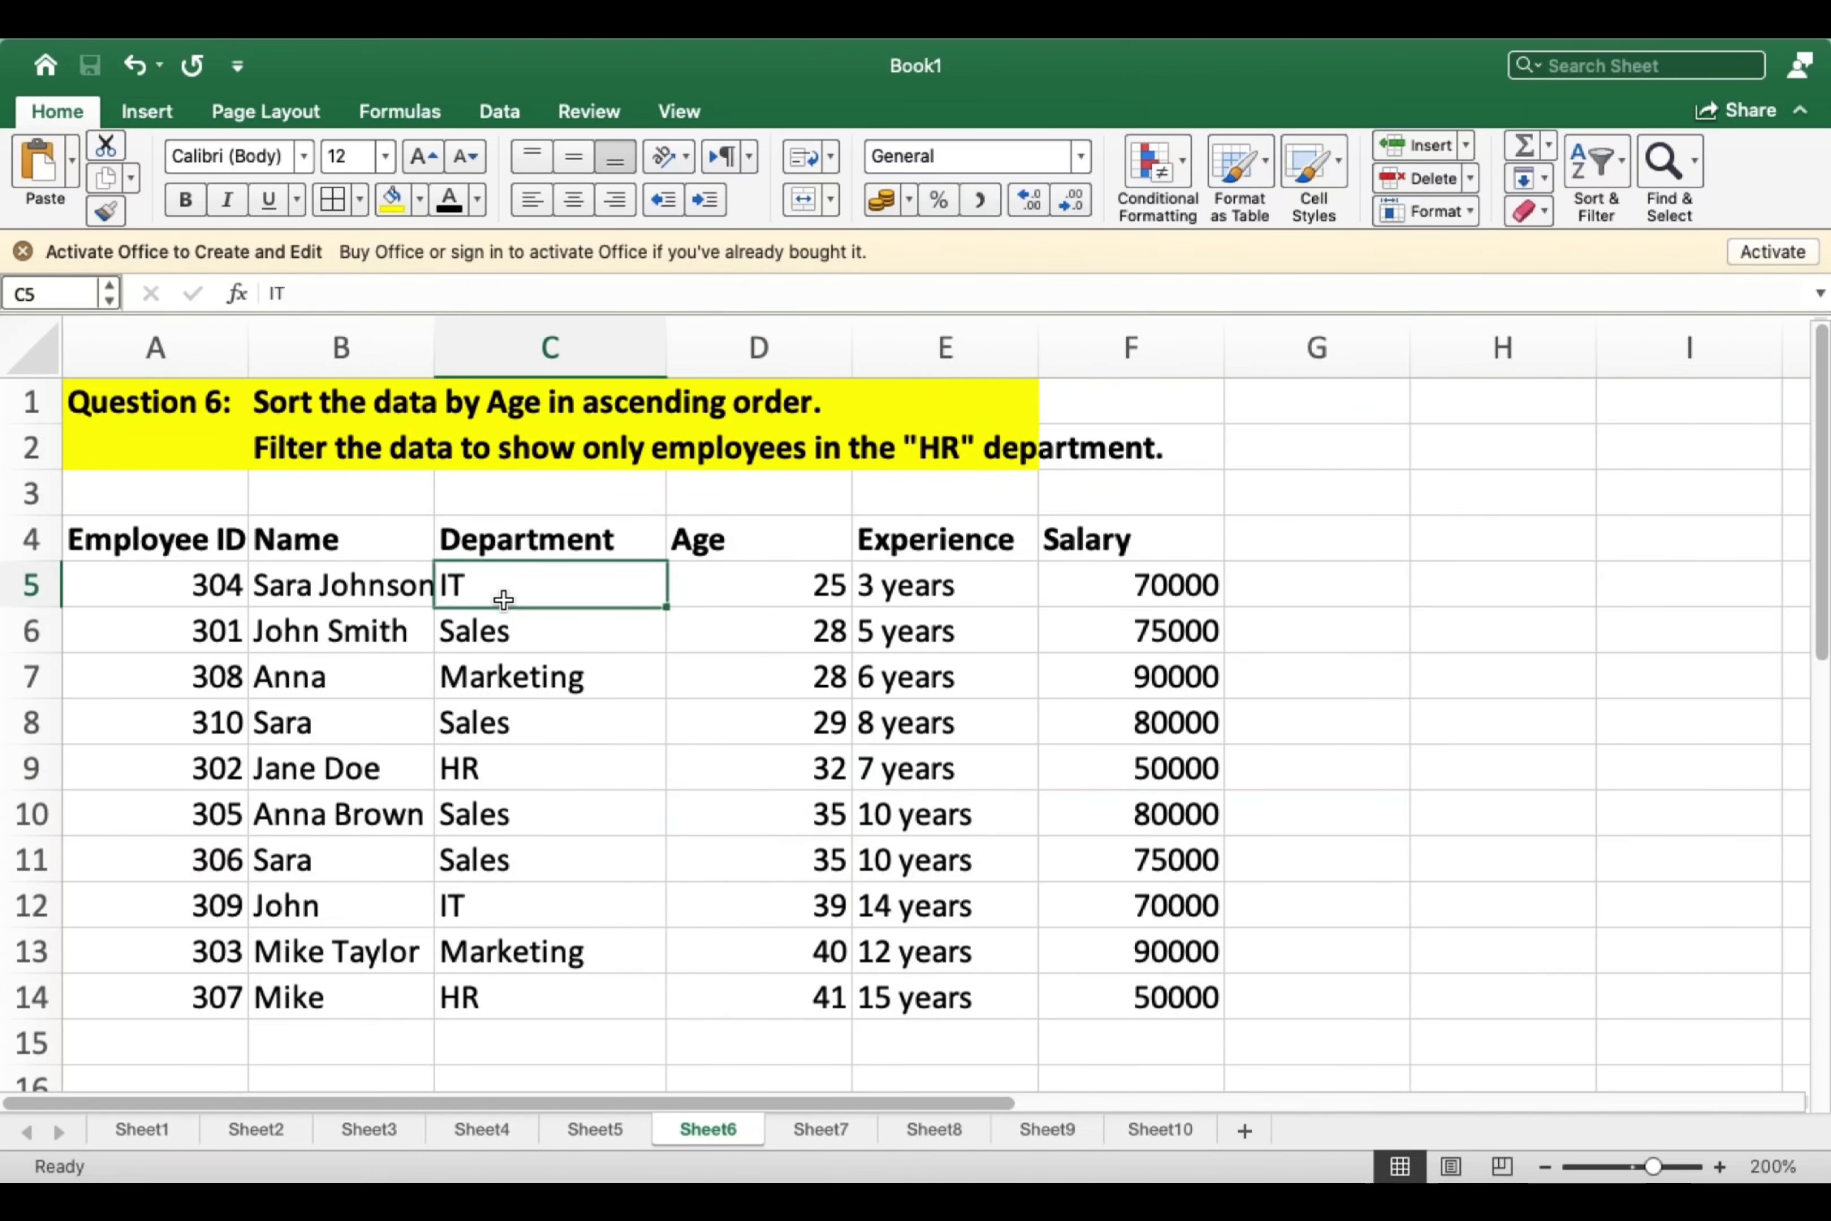
pyautogui.click(484, 540)
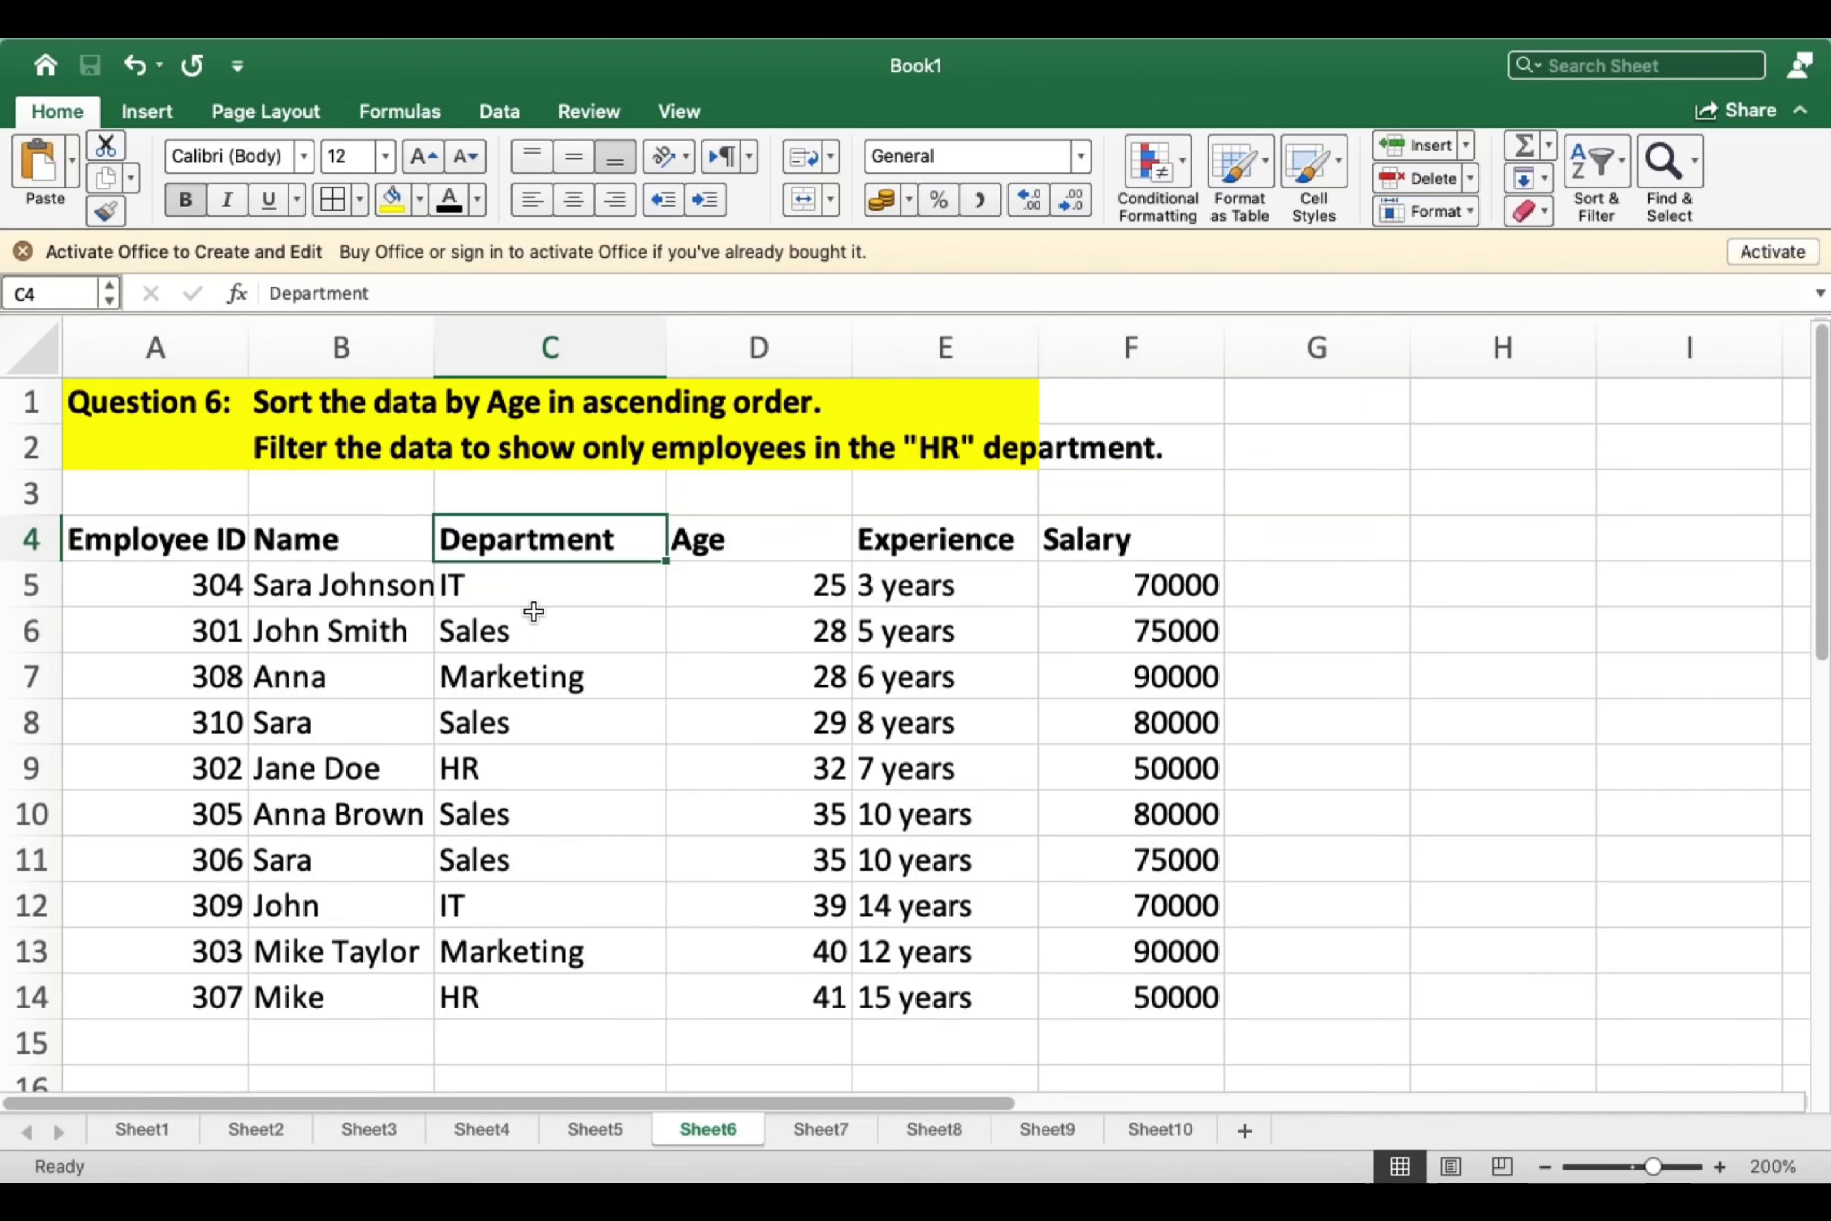
pyautogui.moveTo(531, 597); pyautogui.dragTo(536, 979)
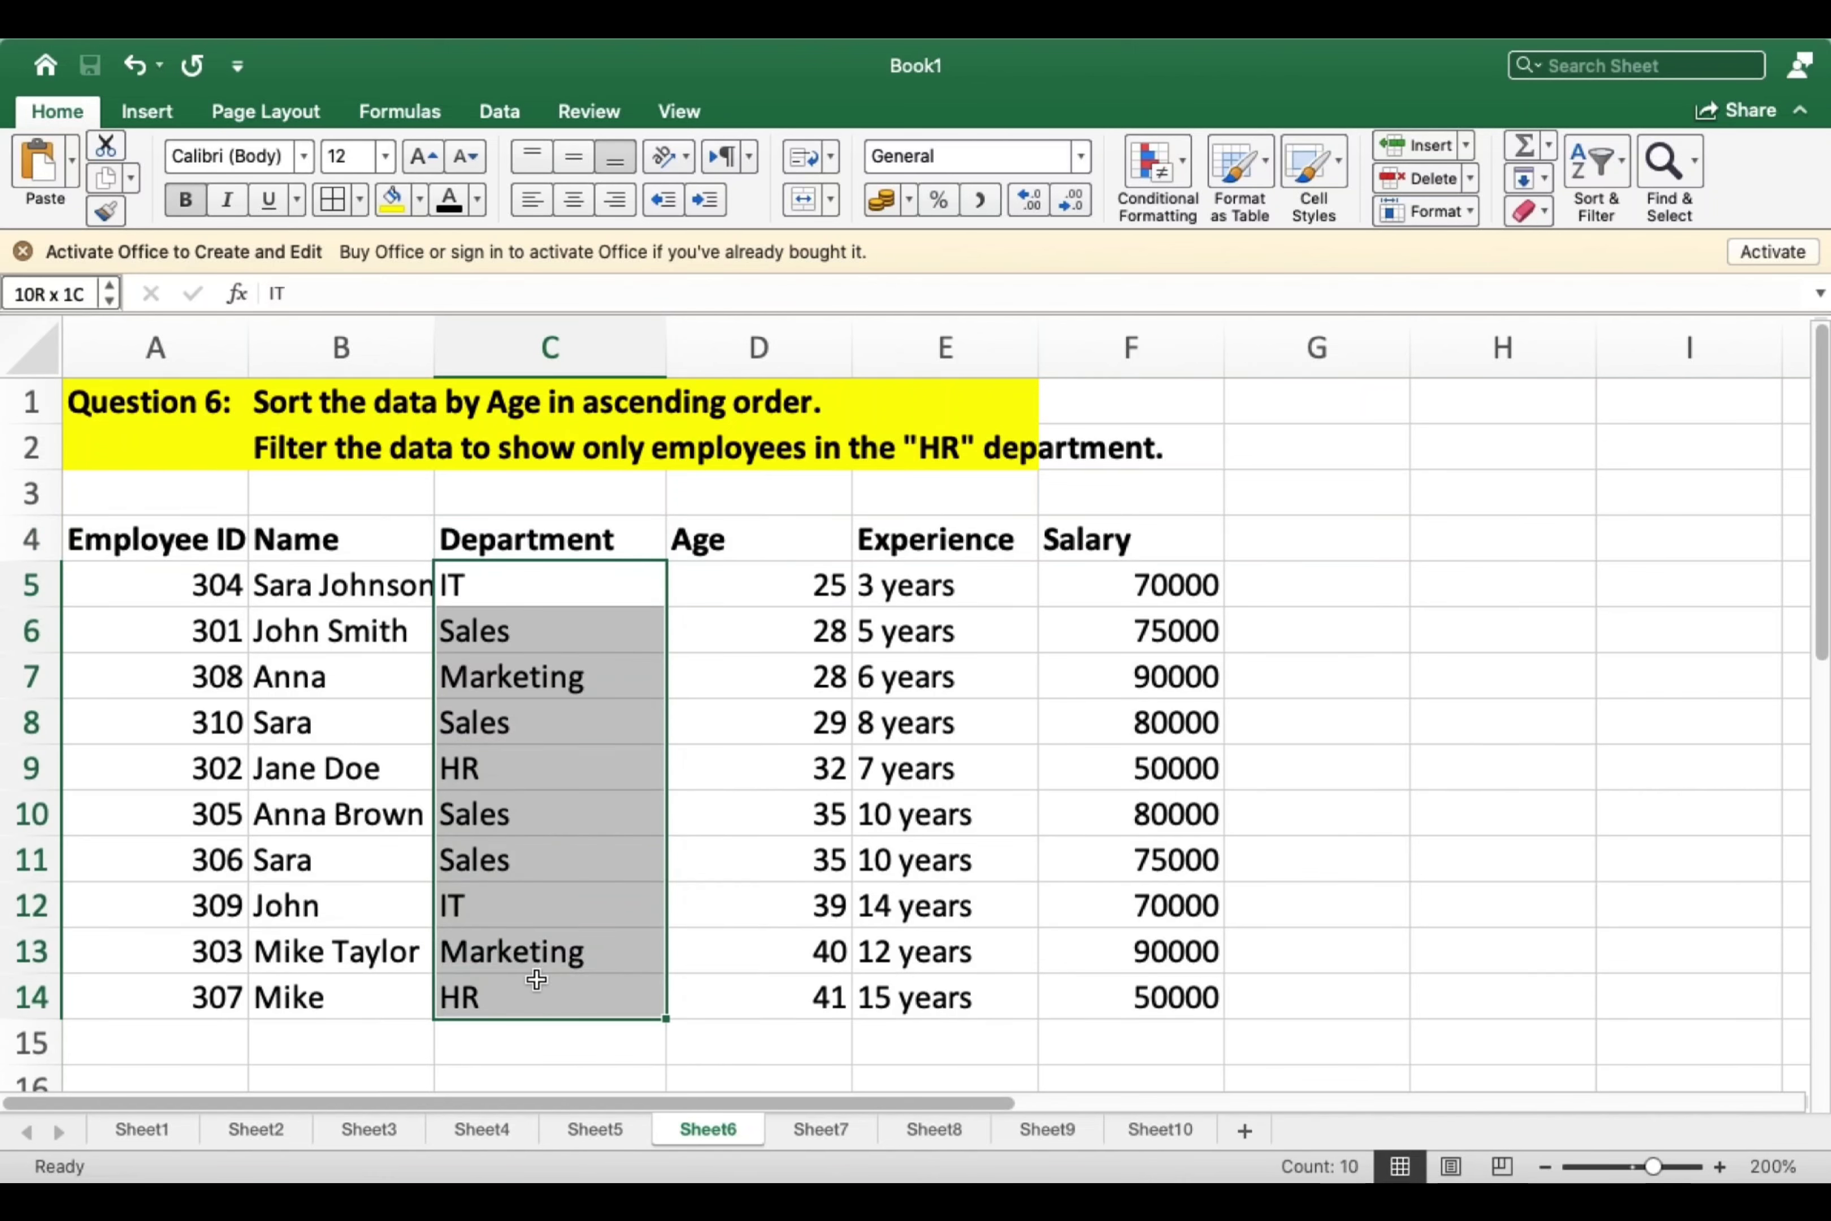
pyautogui.click(513, 679)
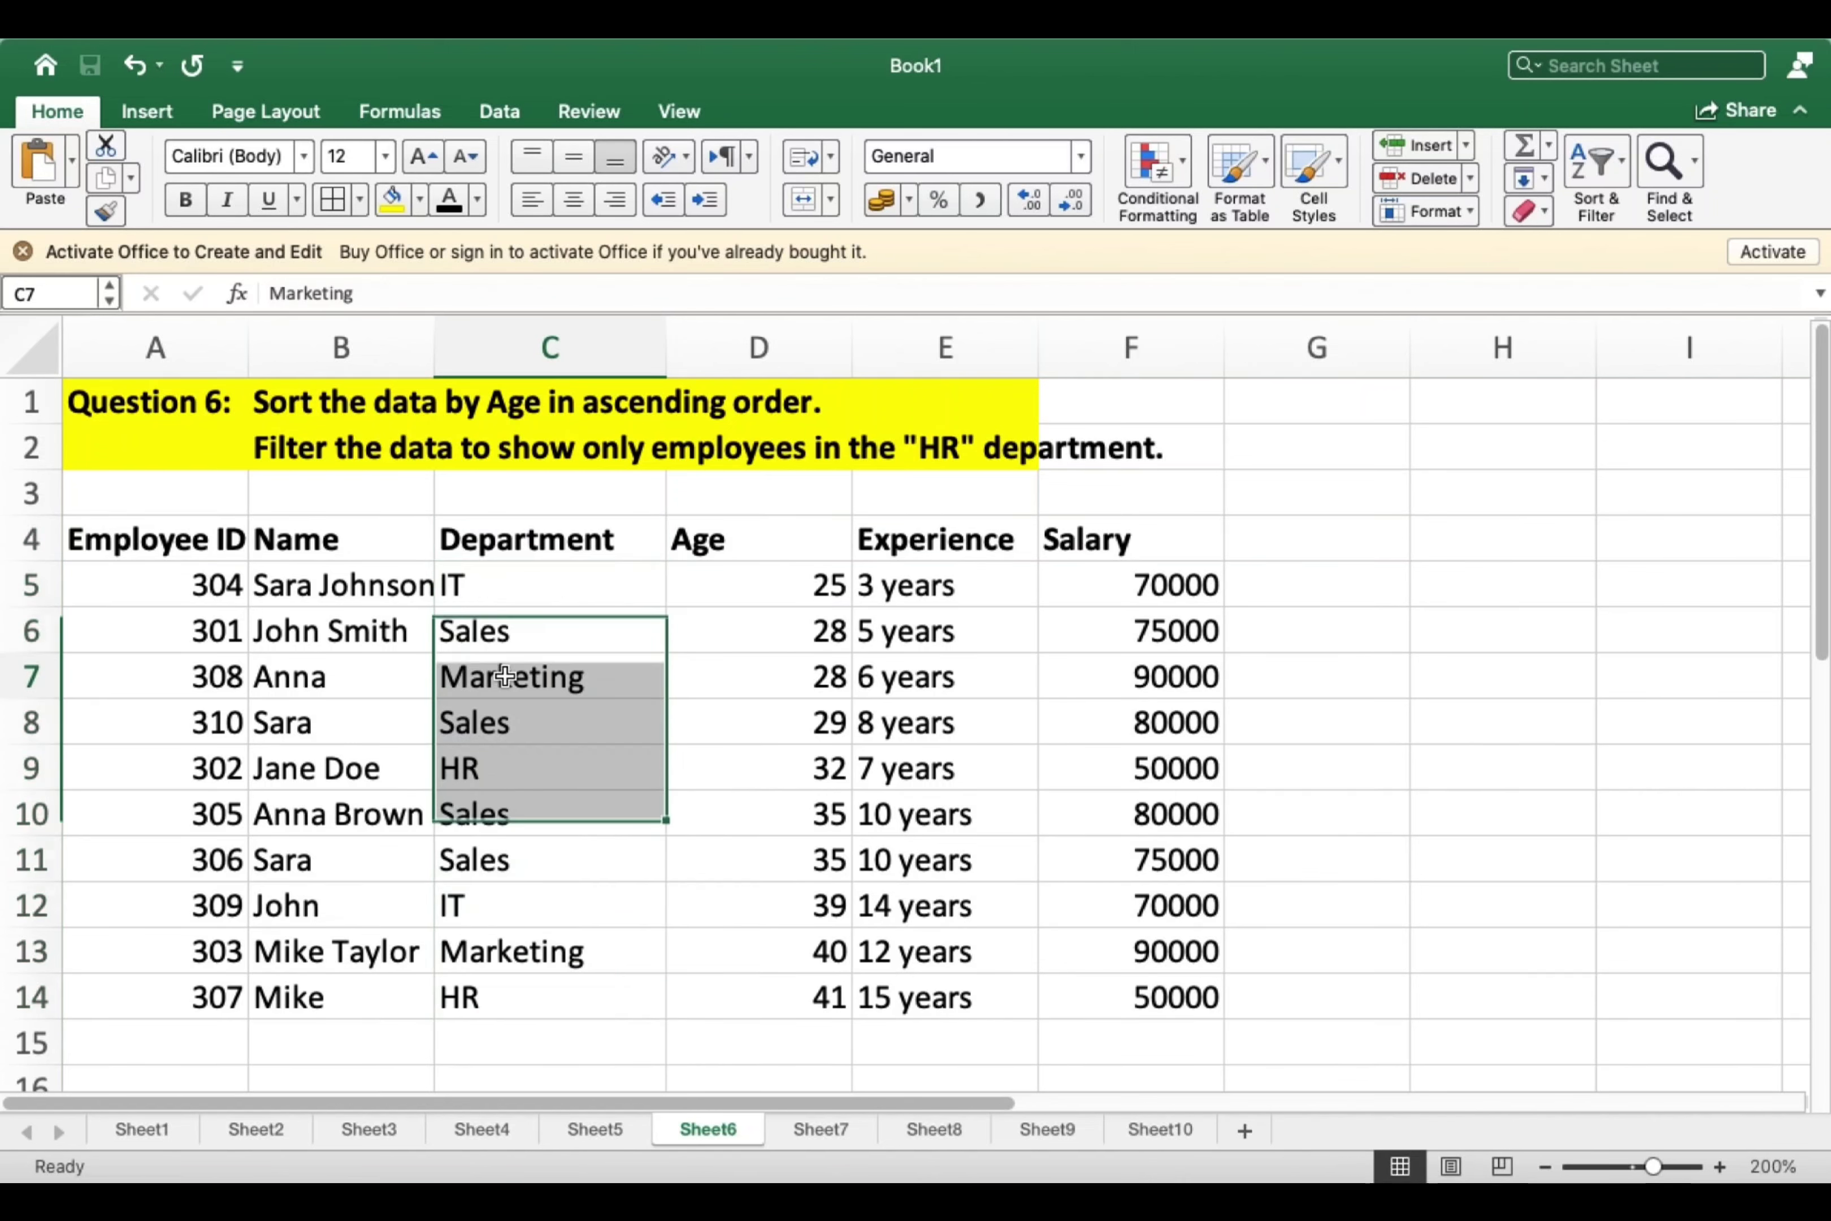
# Add filters to the employee table's header row A4:F4.
pyautogui.click(536, 583)
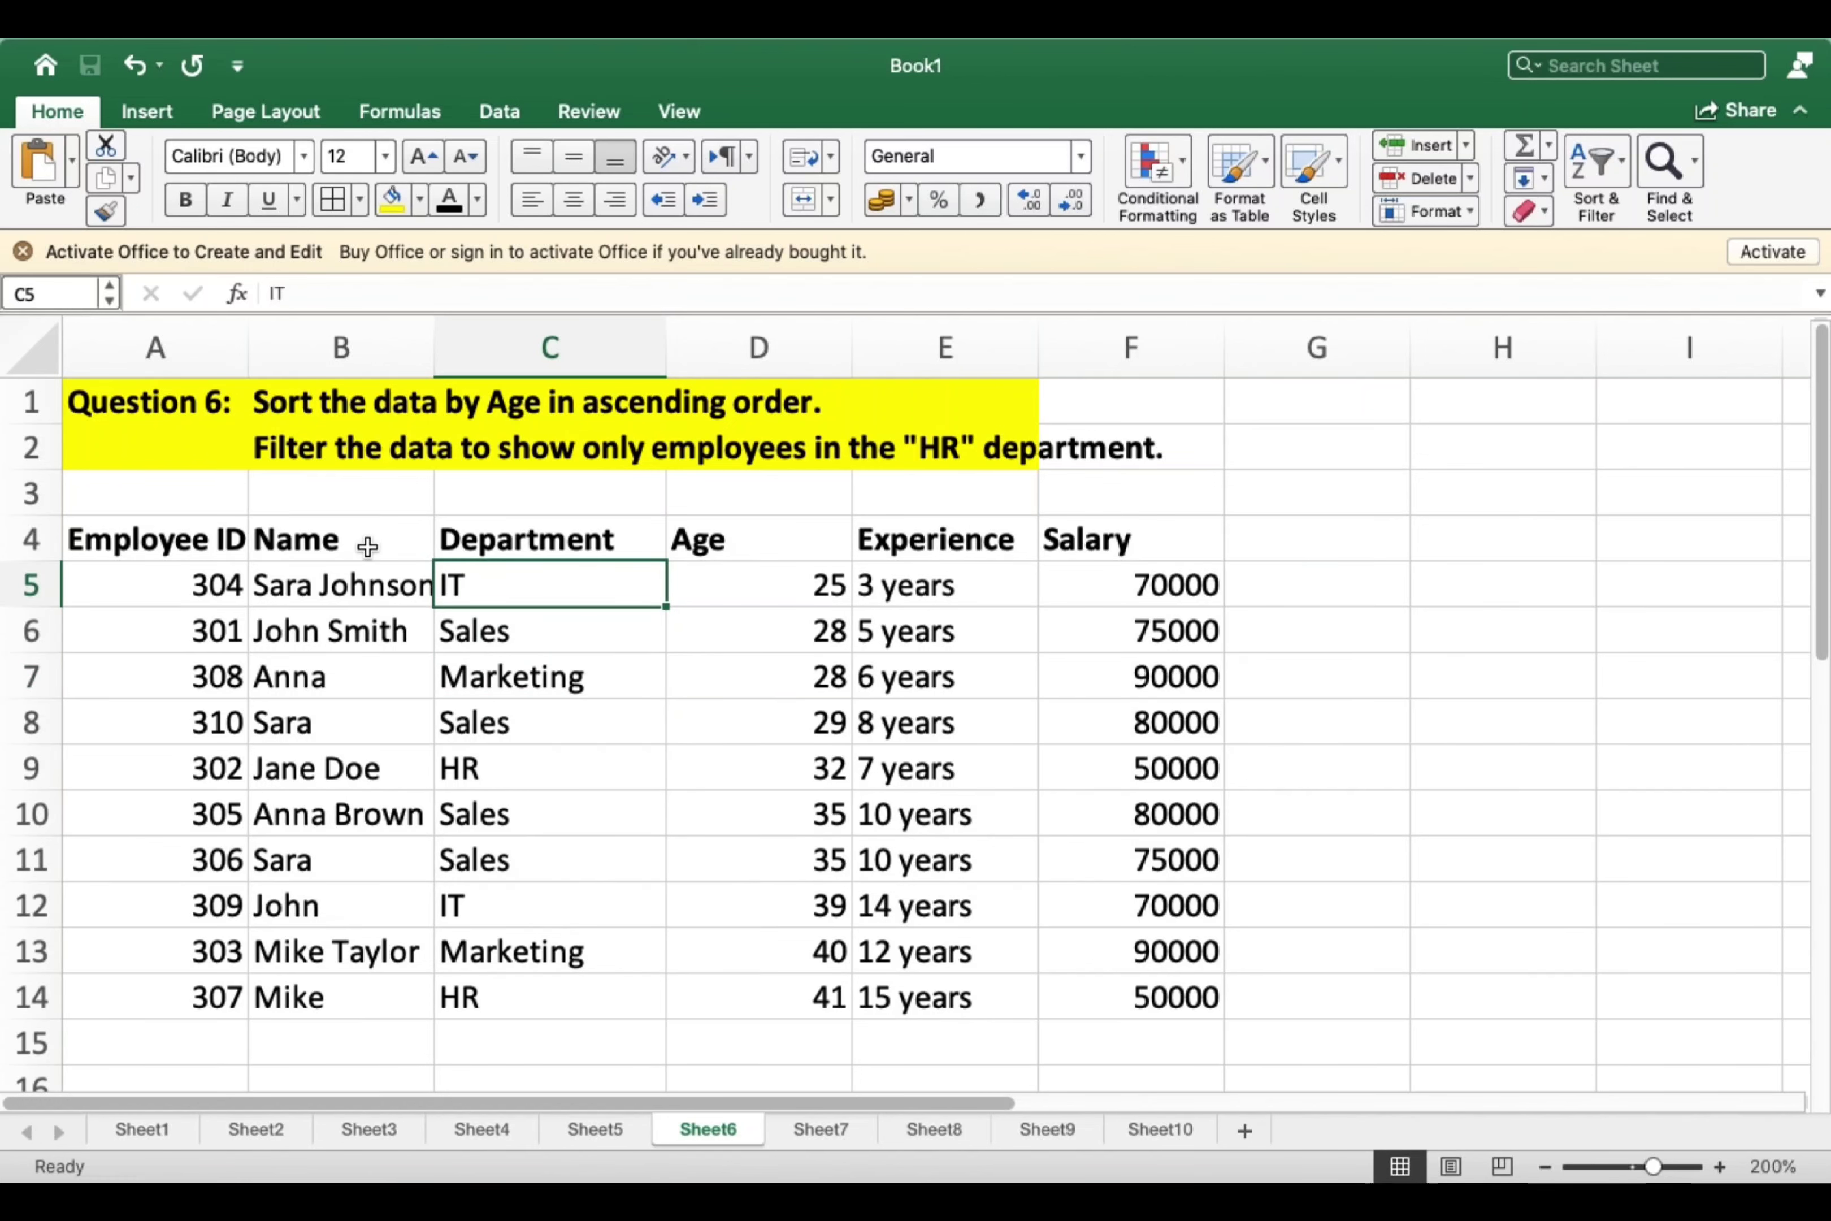
pyautogui.click(108, 538)
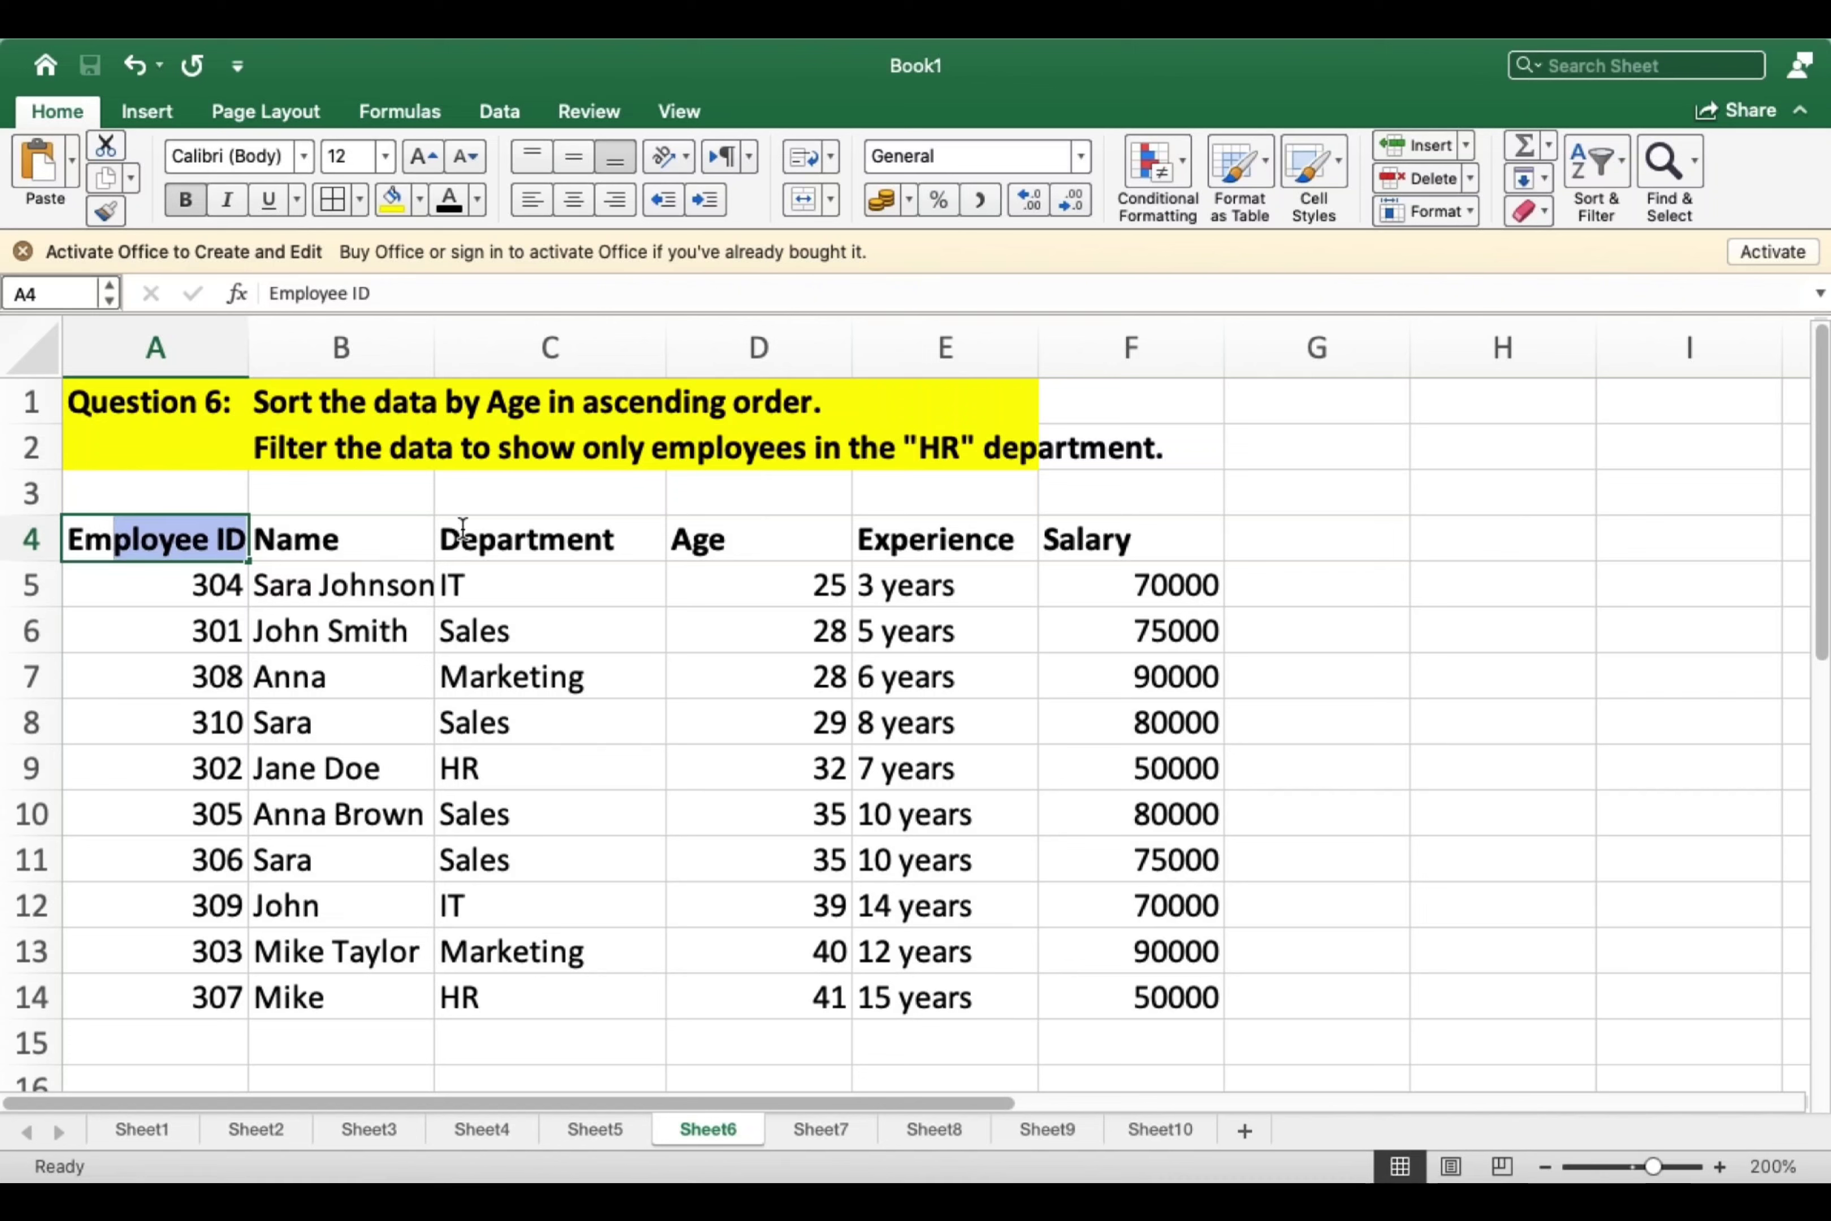
pyautogui.click(423, 628)
pyautogui.click(189, 549)
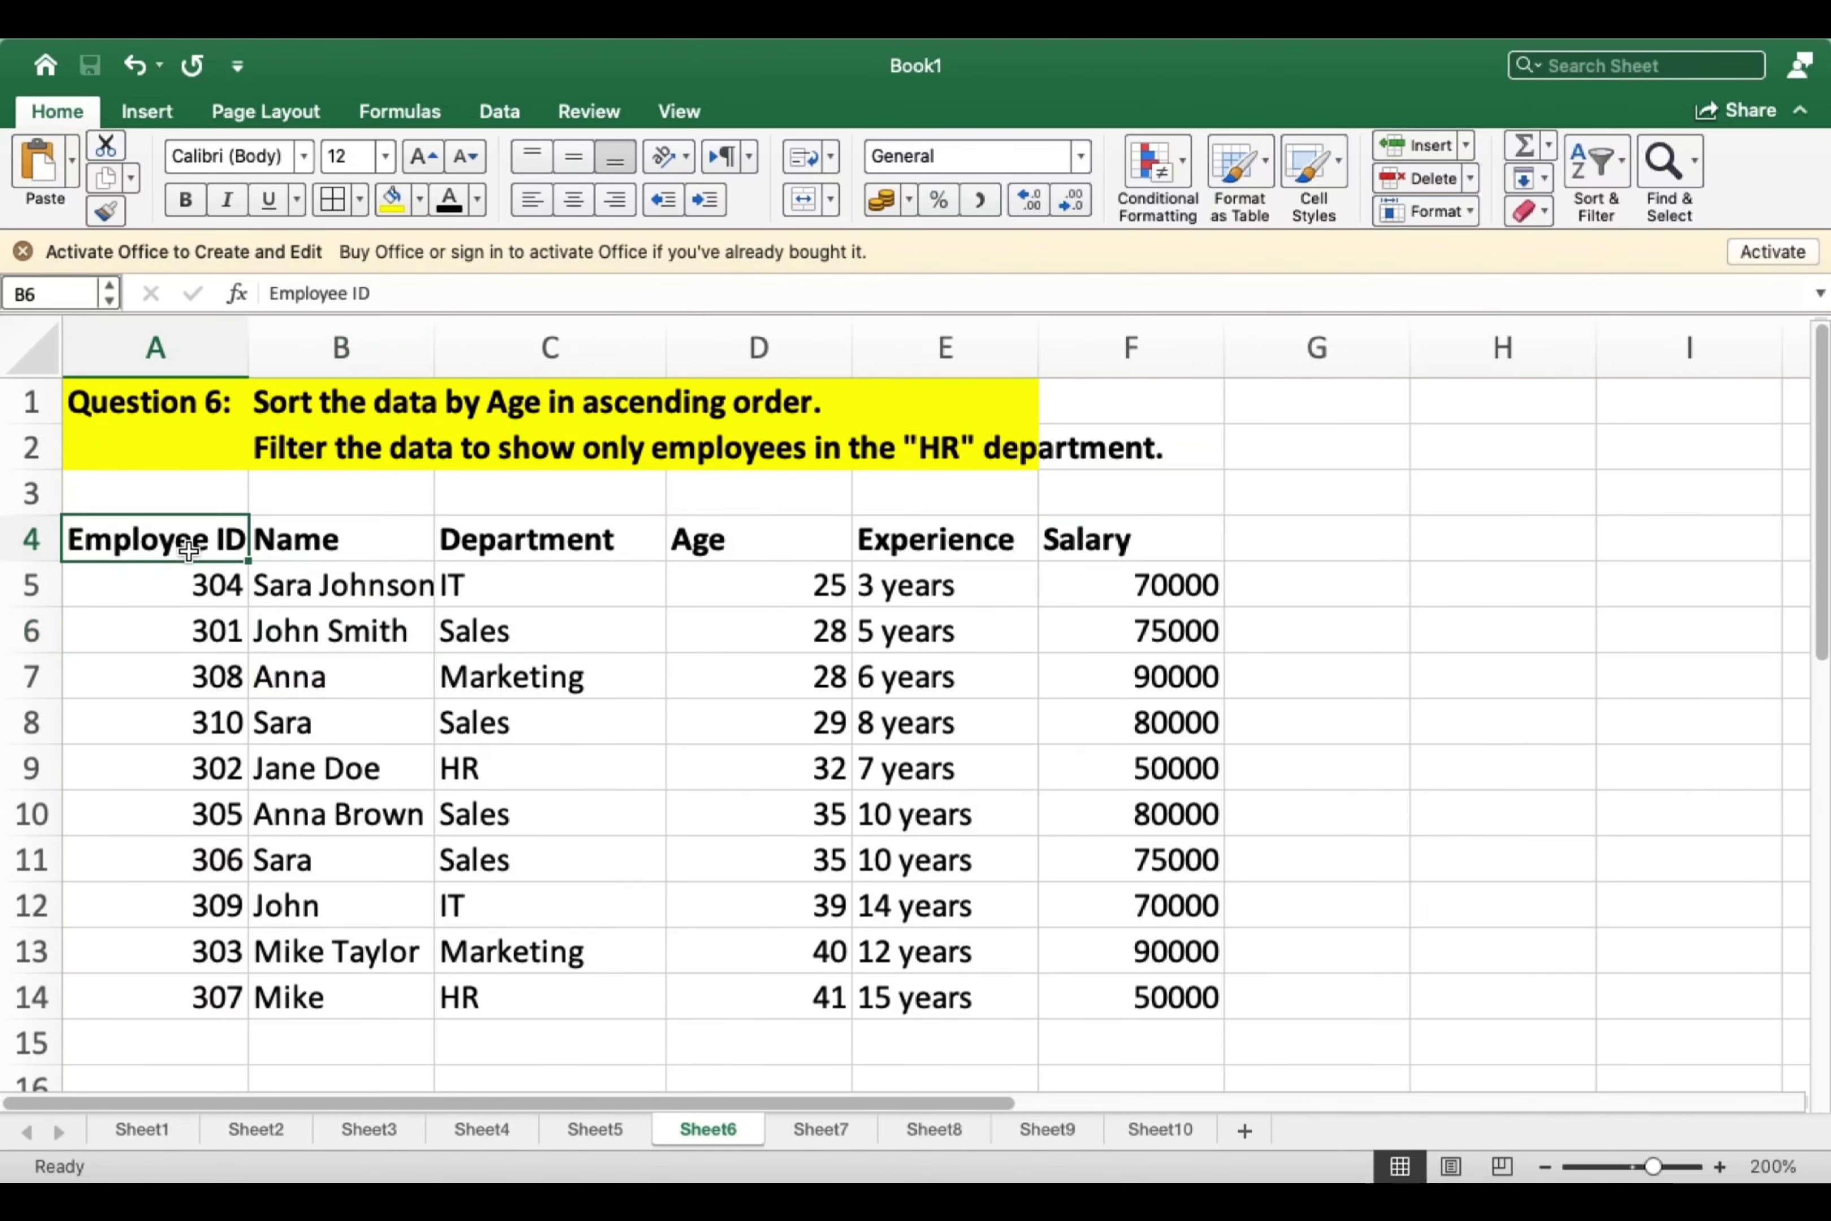
pyautogui.moveTo(190, 548); pyautogui.dragTo(1082, 554)
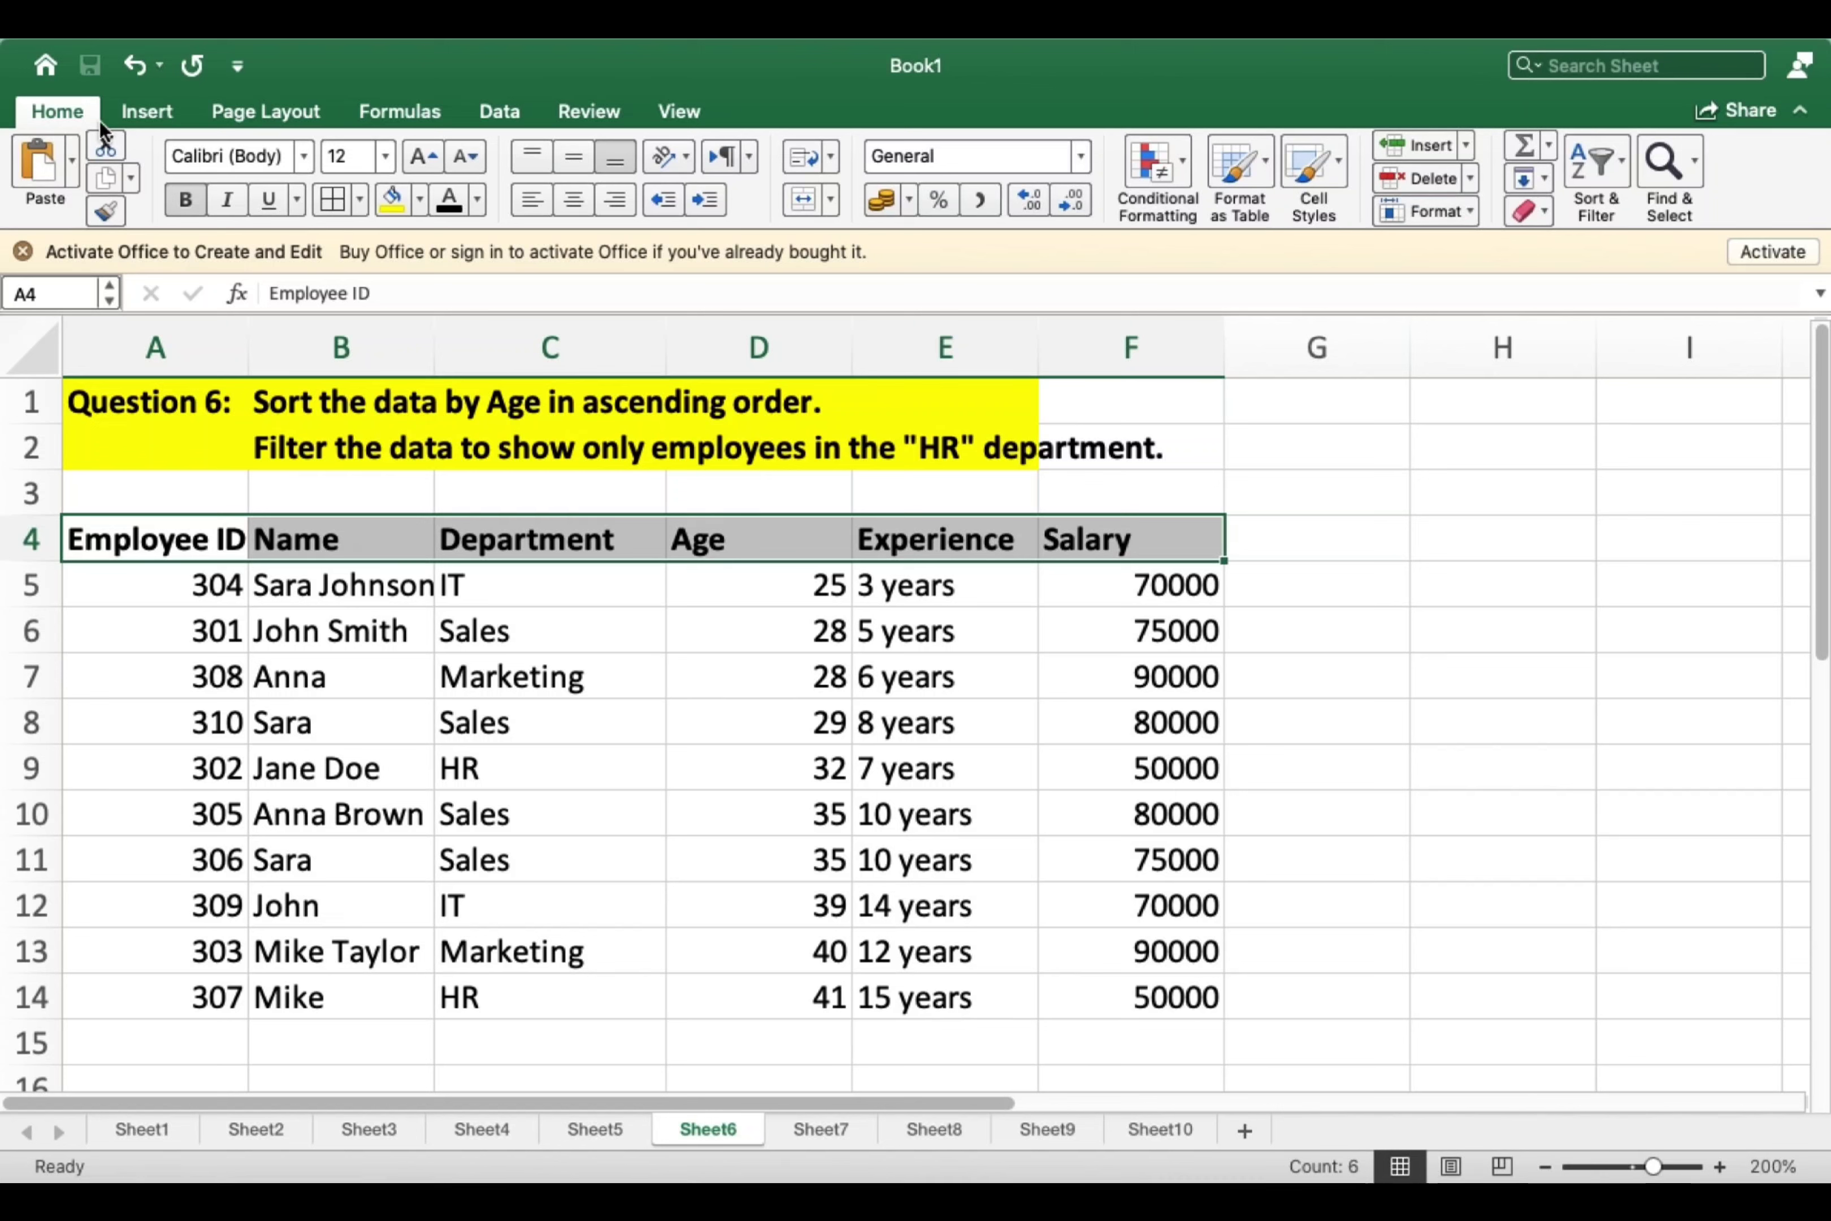
pyautogui.click(1620, 209)
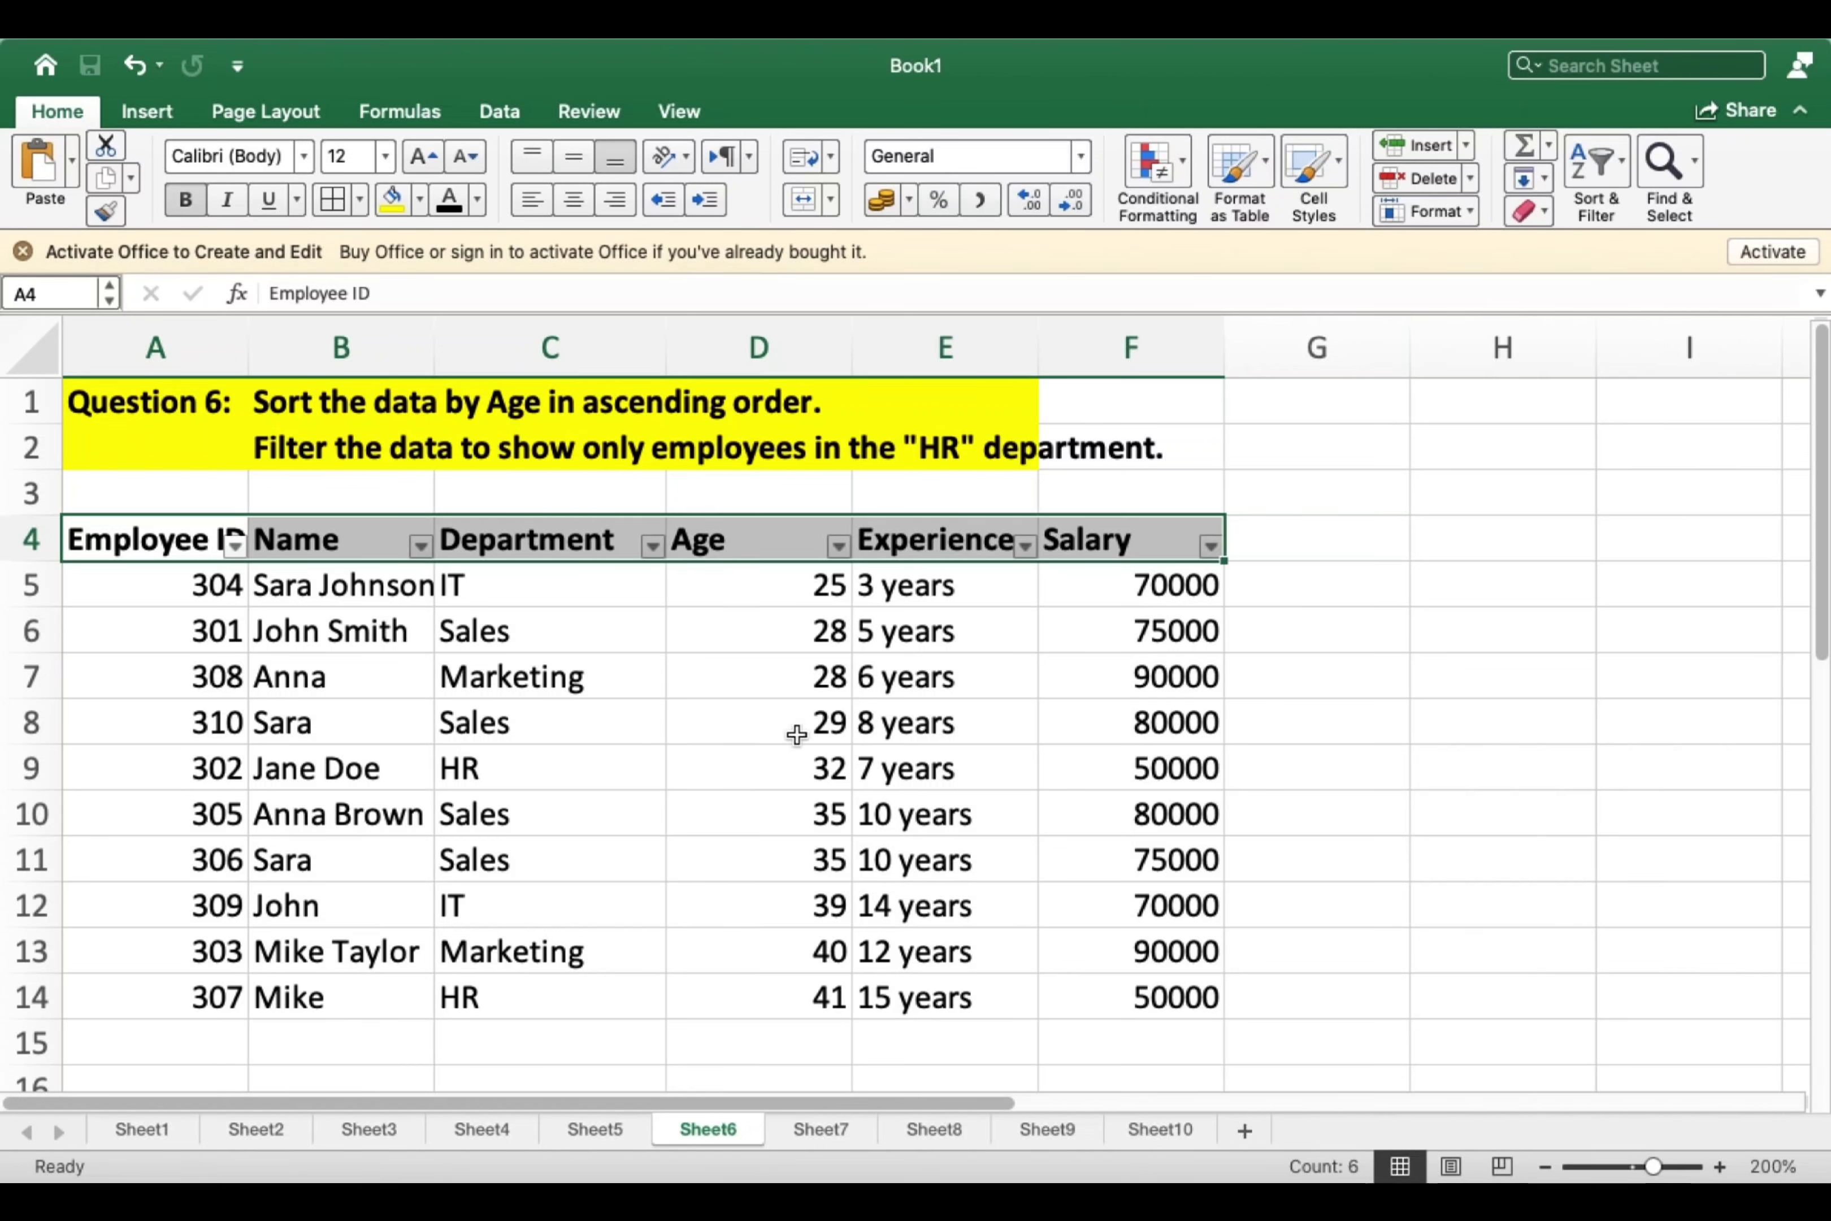
# Filter the Department column to show only HR employees.
pyautogui.click(538, 804)
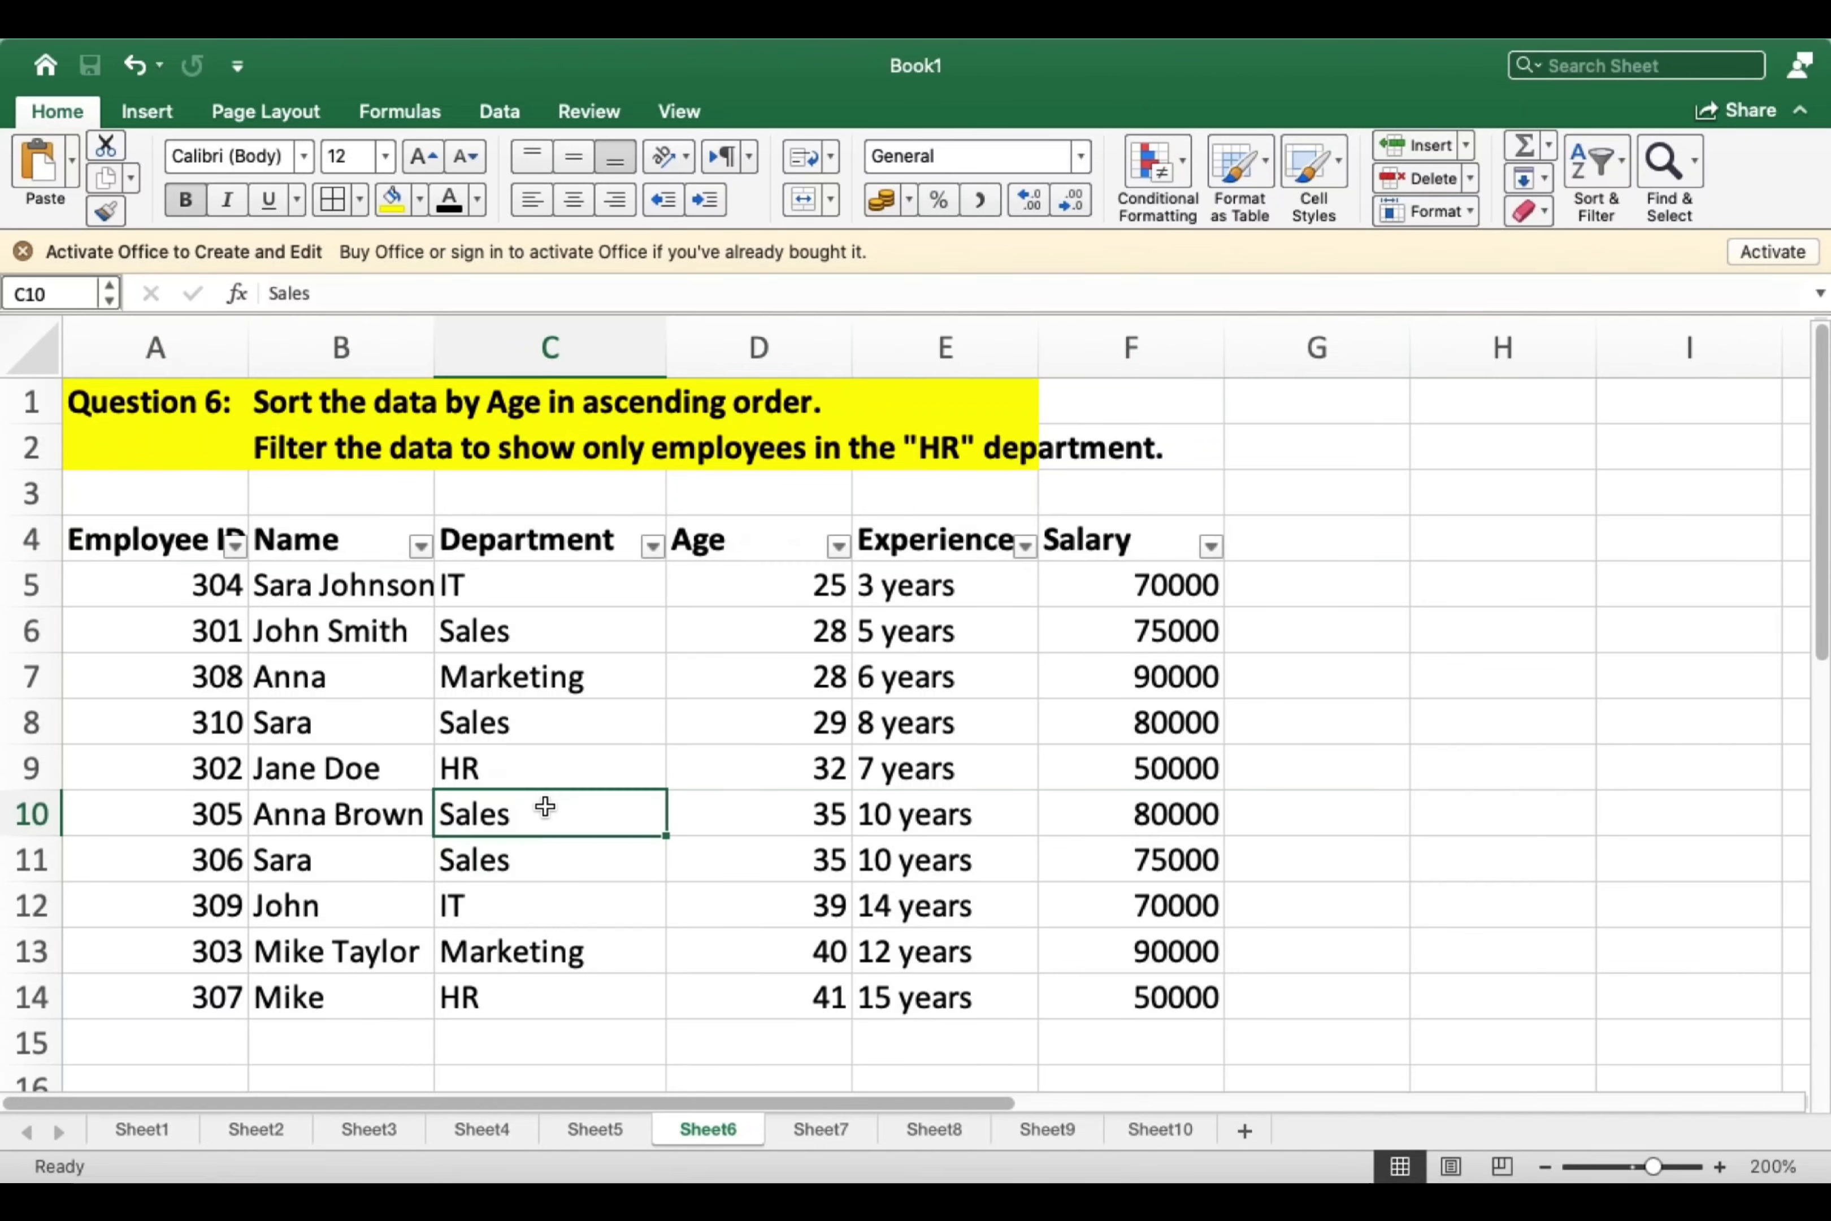
pyautogui.click(654, 545)
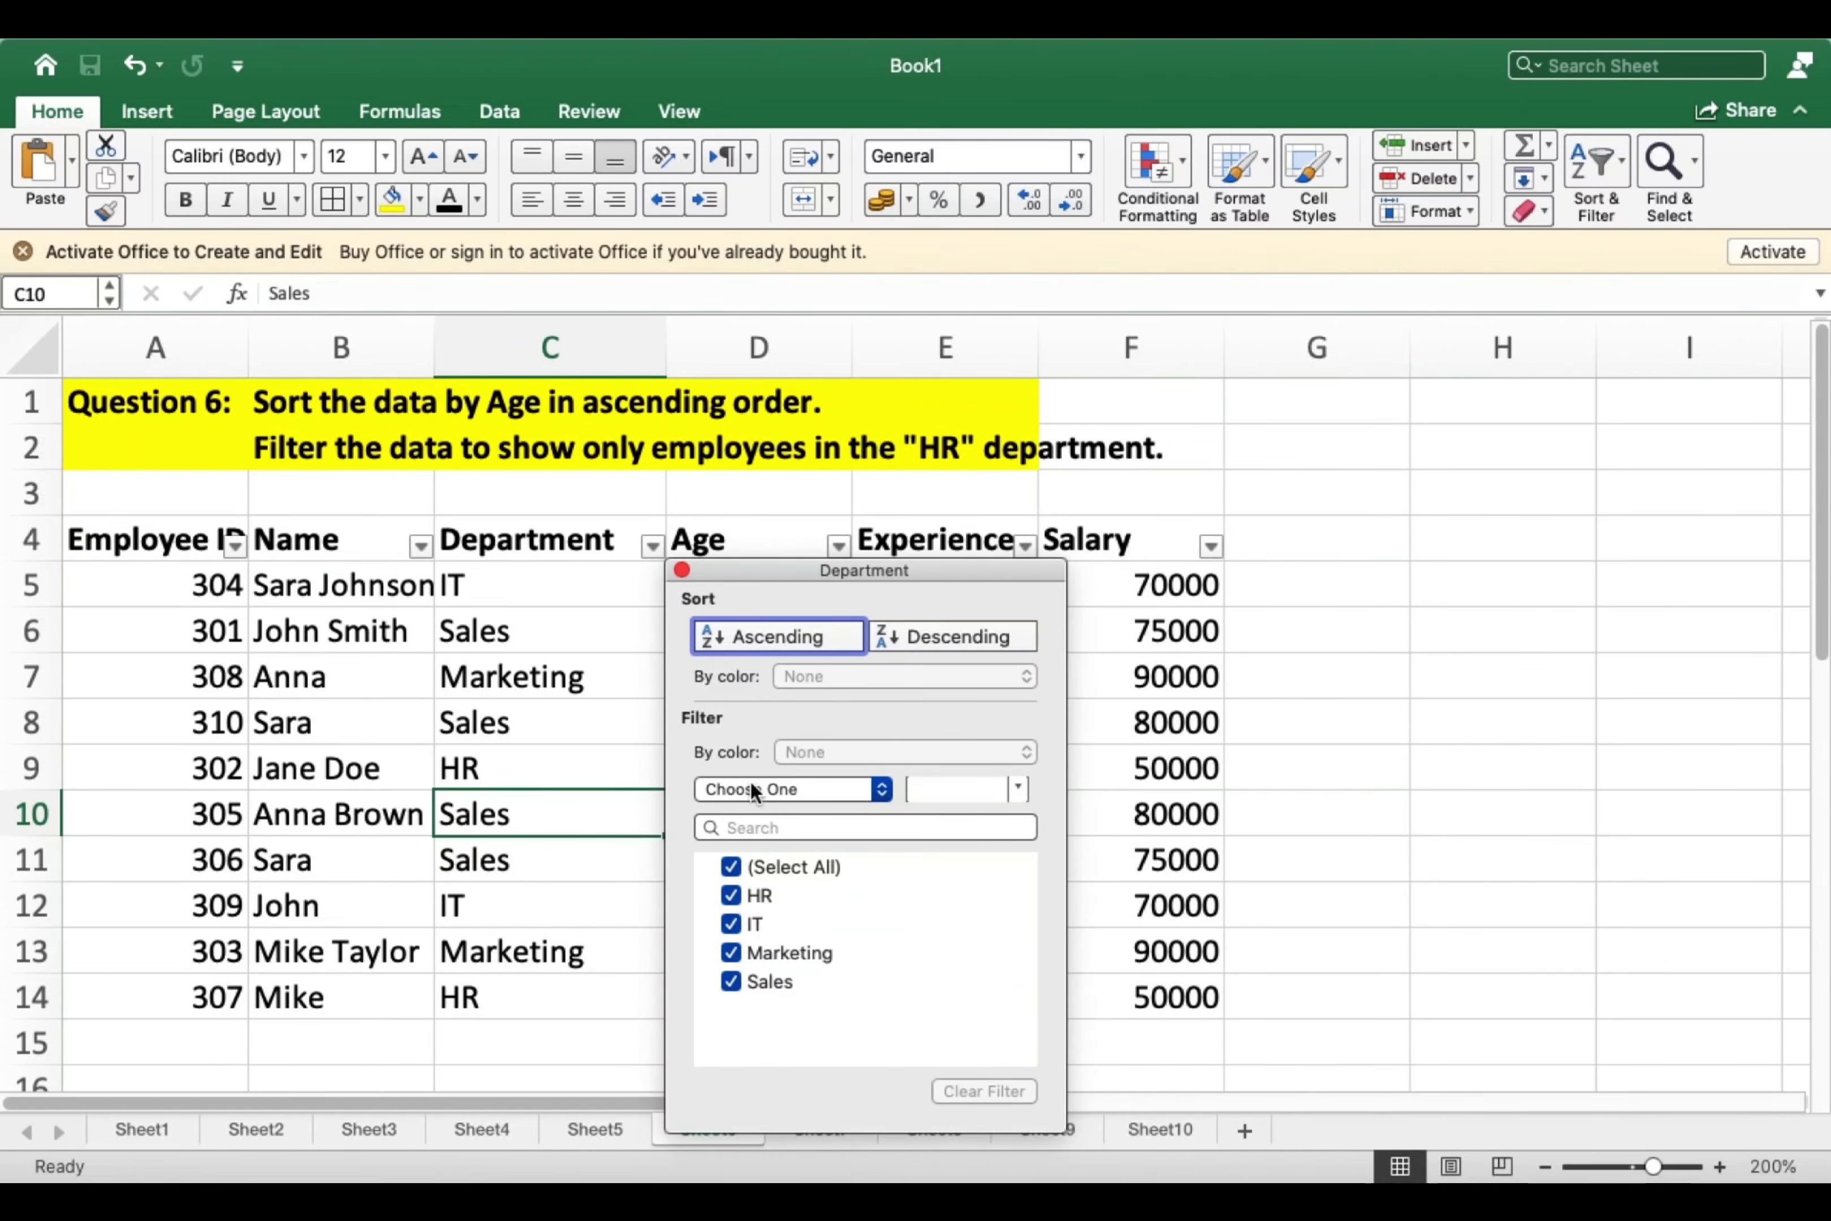
pyautogui.click(731, 866)
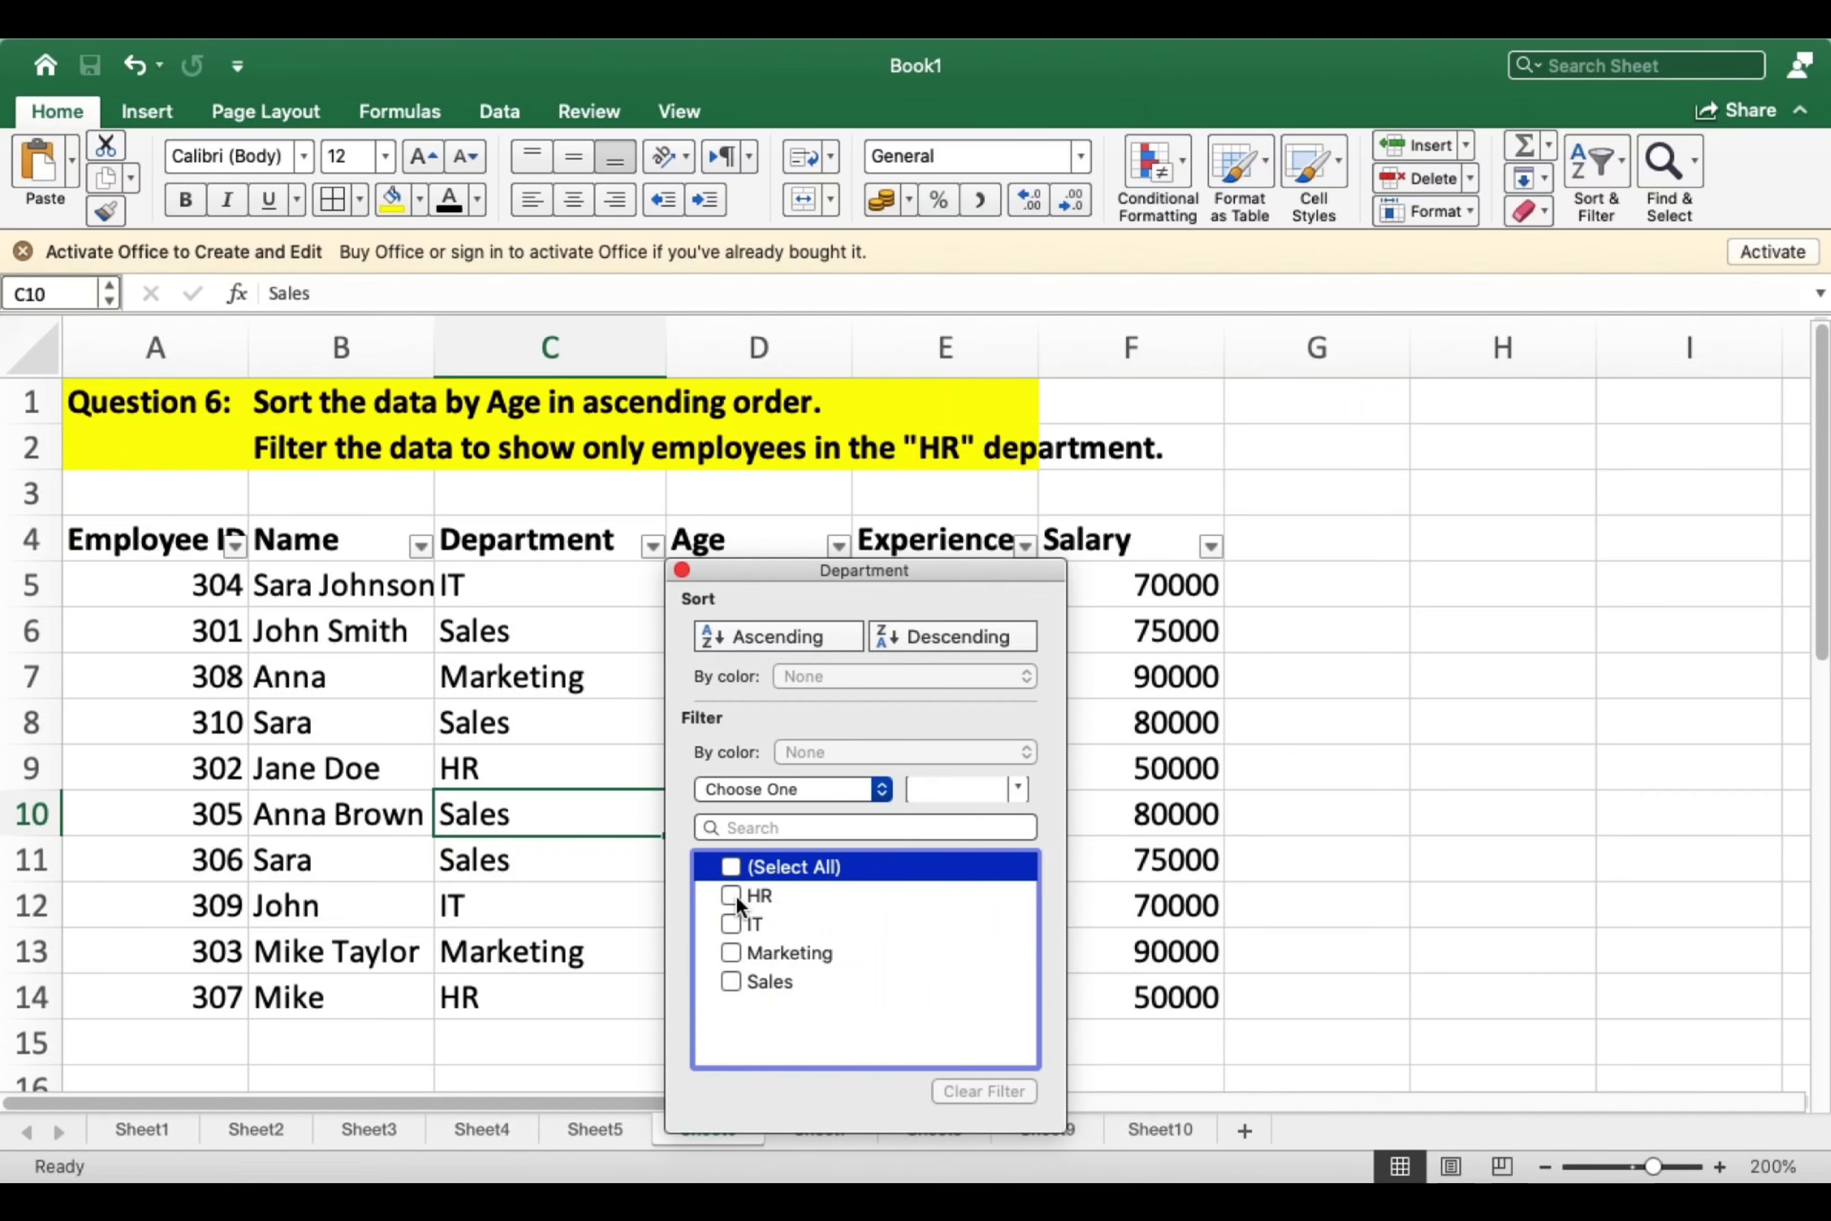
pyautogui.click(734, 895)
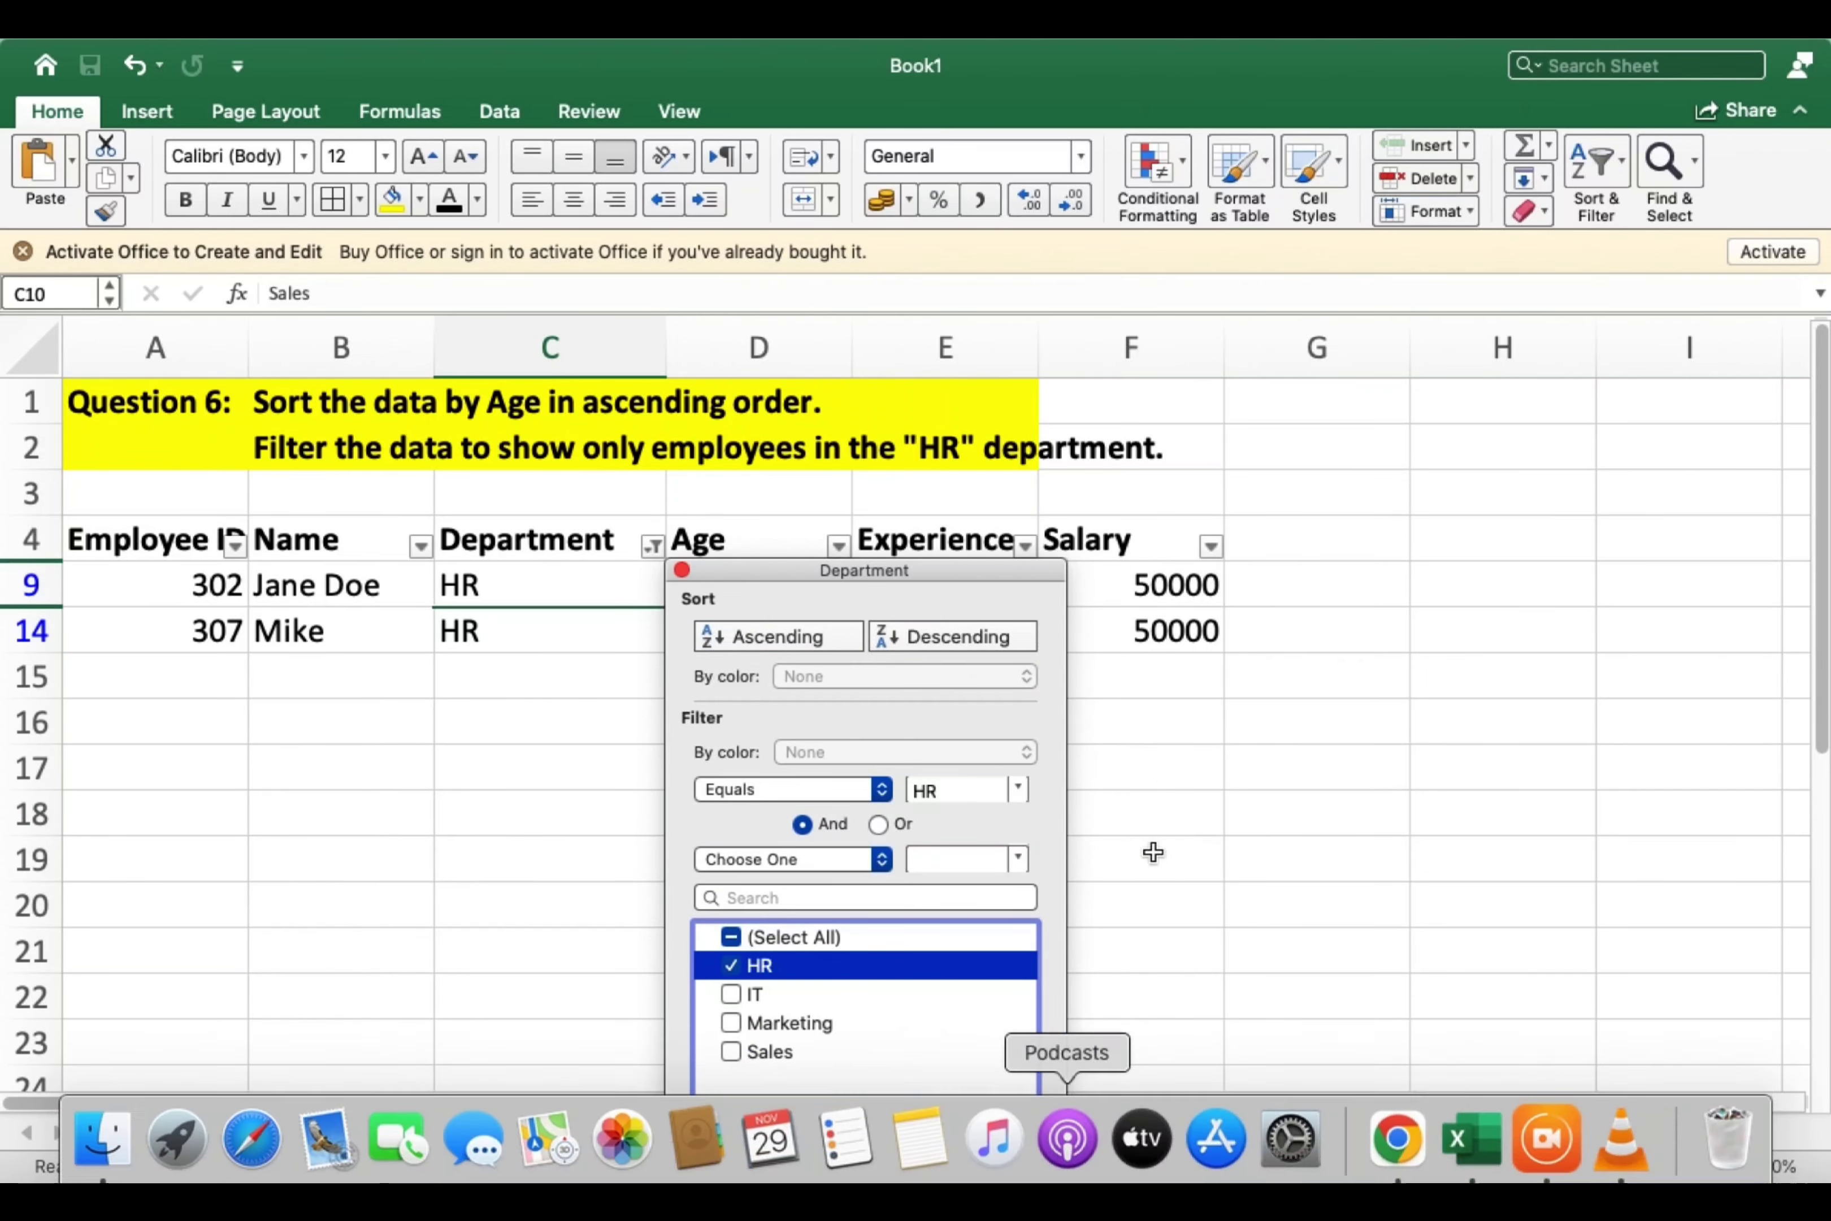
pyautogui.click(1181, 763)
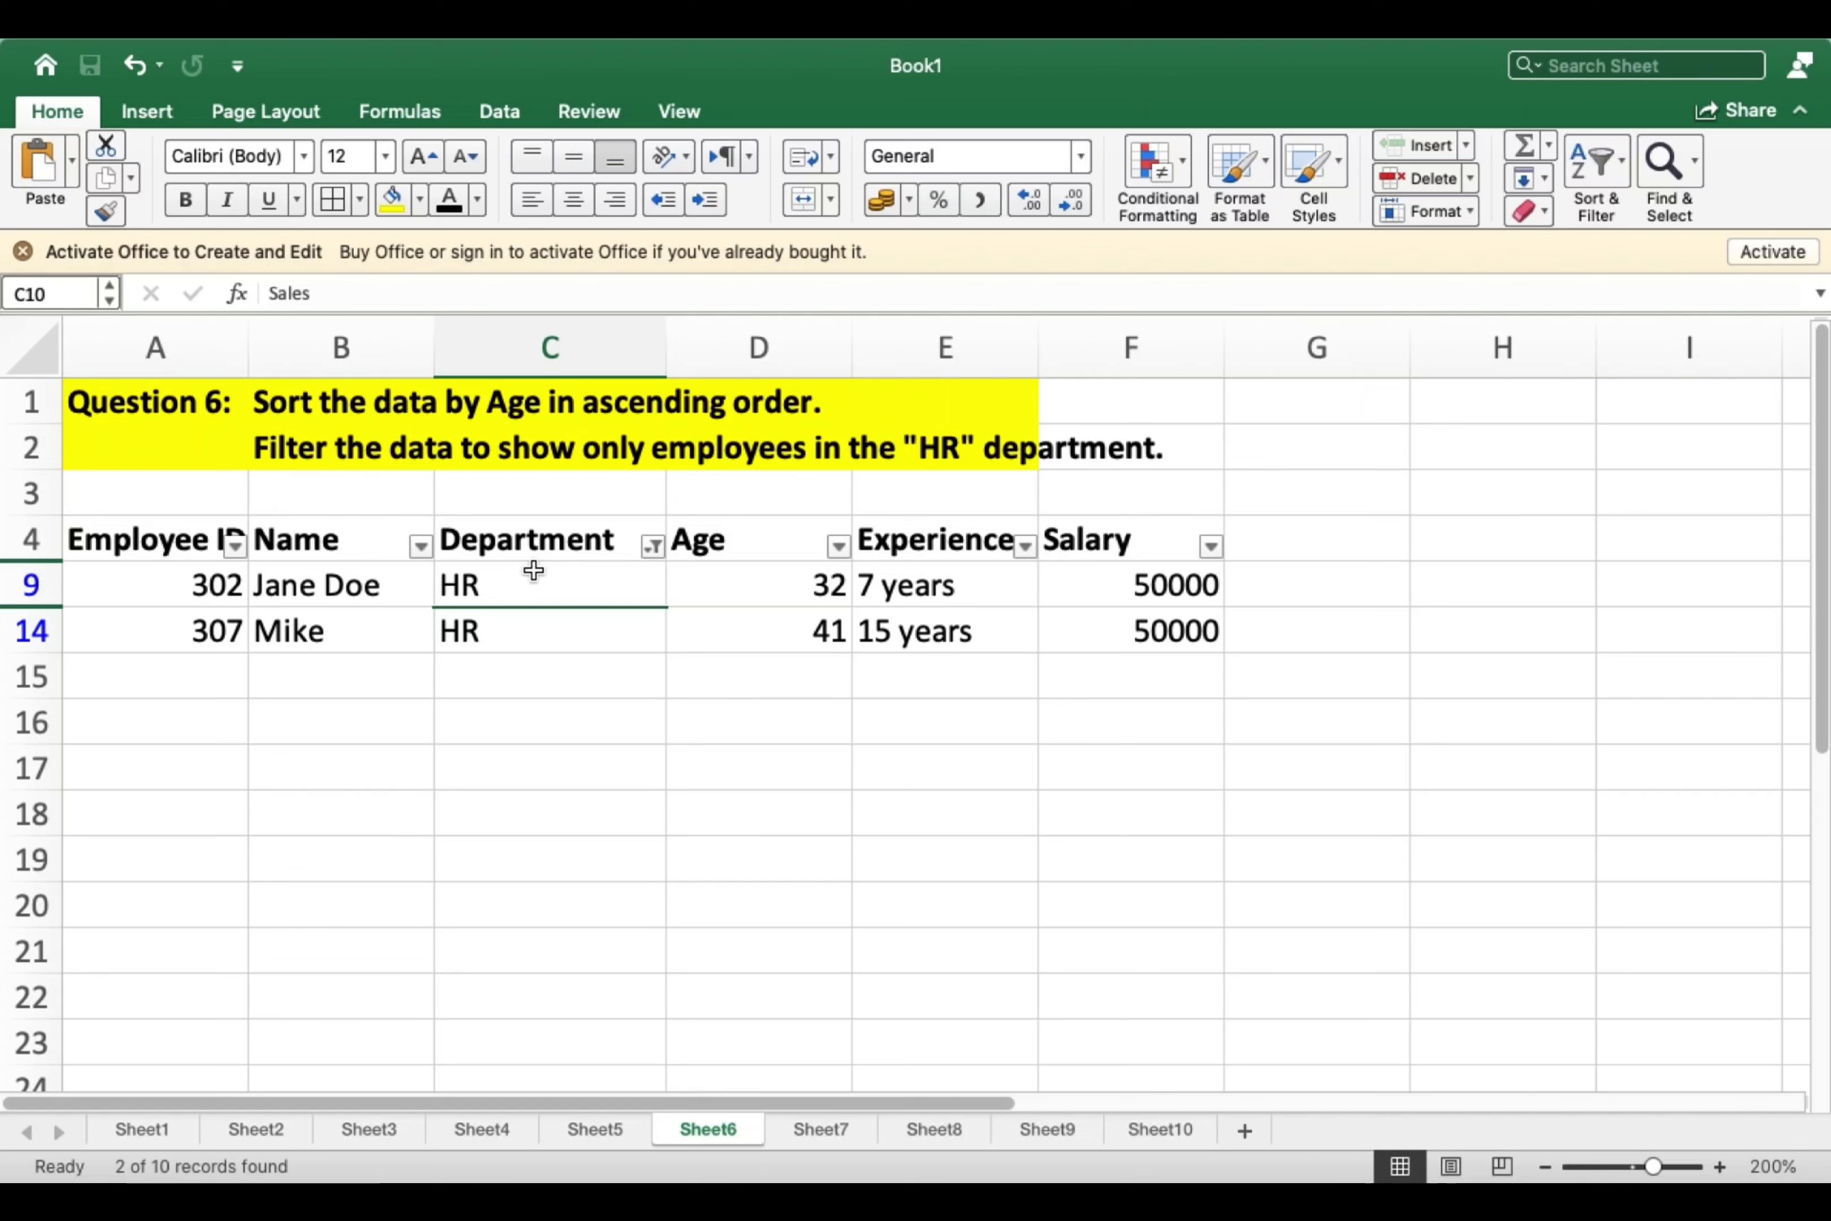
# Review the department, age and salary entries of the filtered HR employees.
pyautogui.moveTo(534, 571); pyautogui.dragTo(577, 621)
pyautogui.click(804, 590)
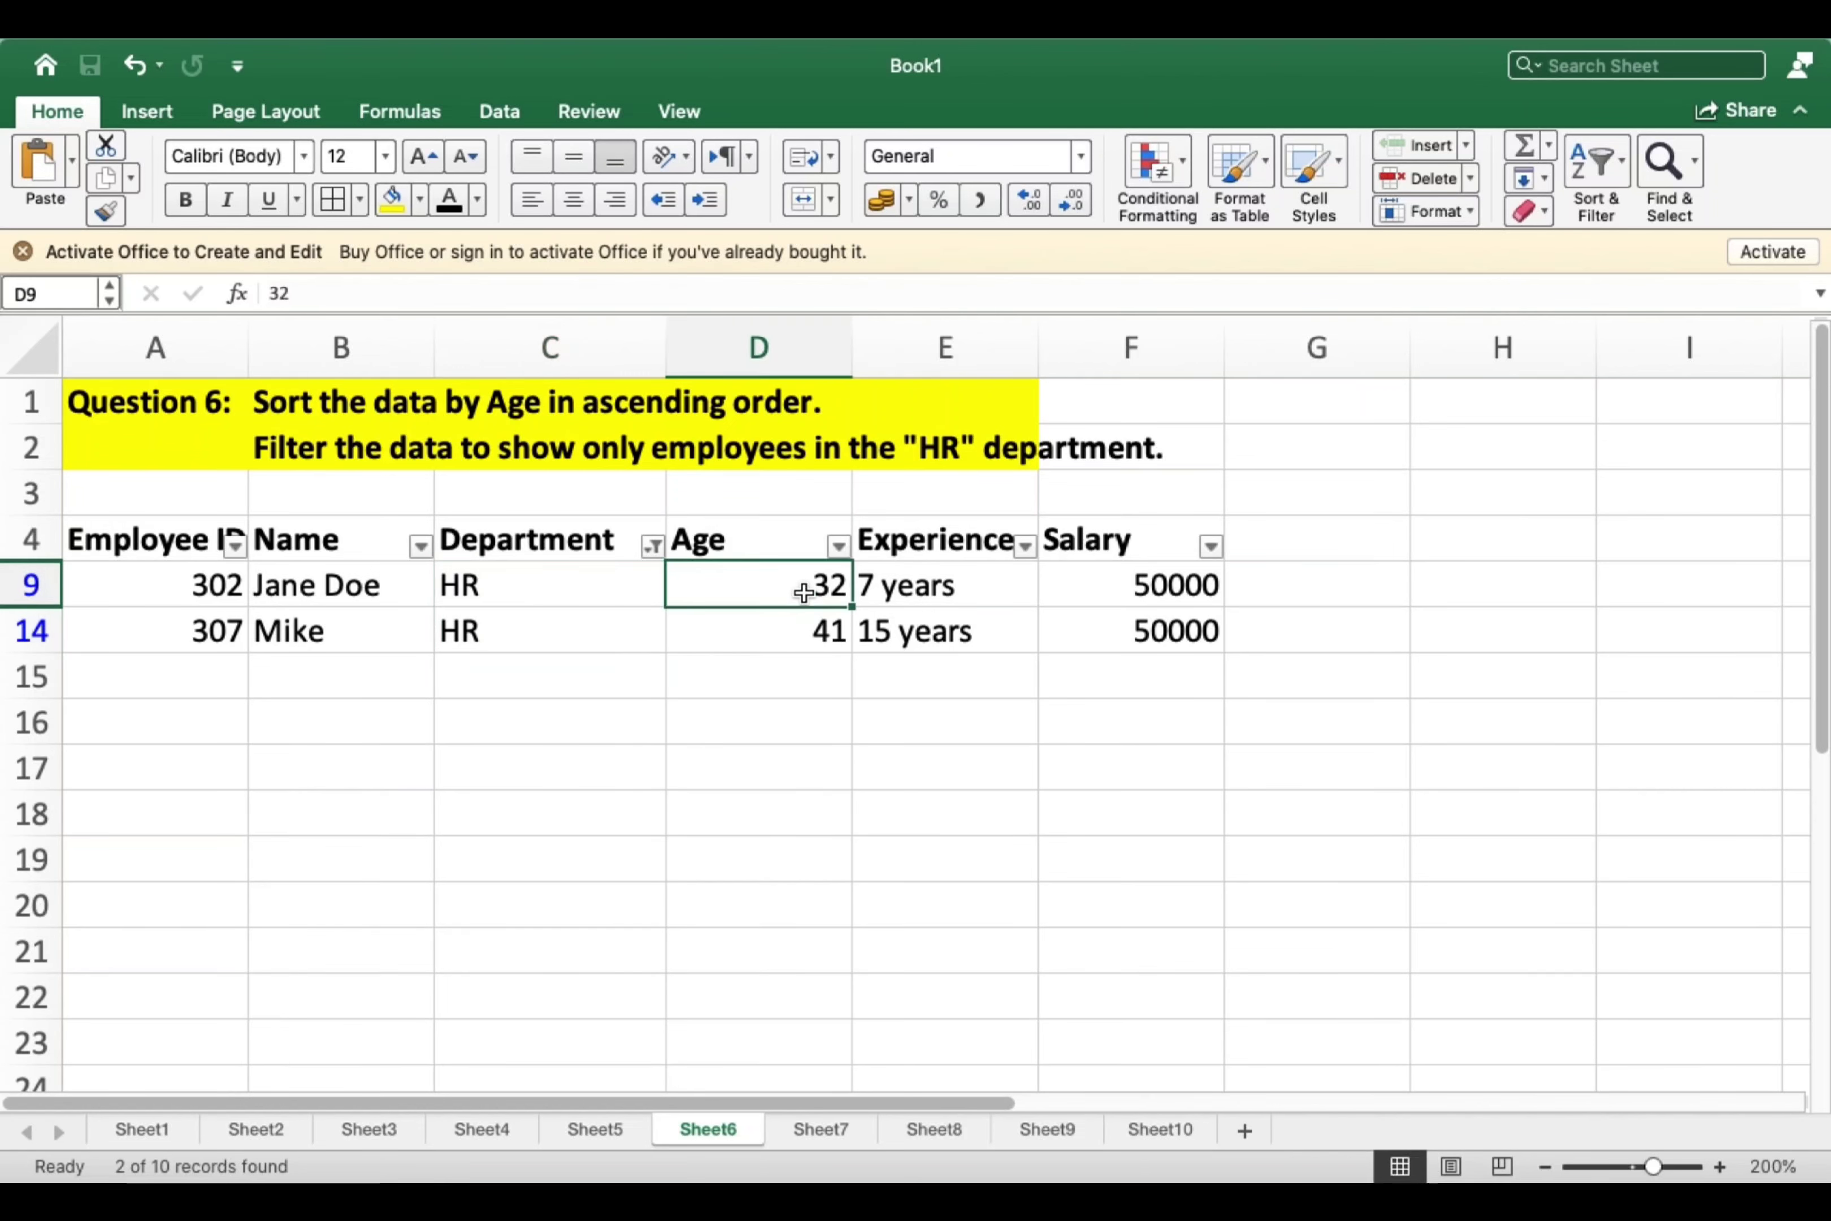
pyautogui.click(1106, 626)
pyautogui.click(542, 765)
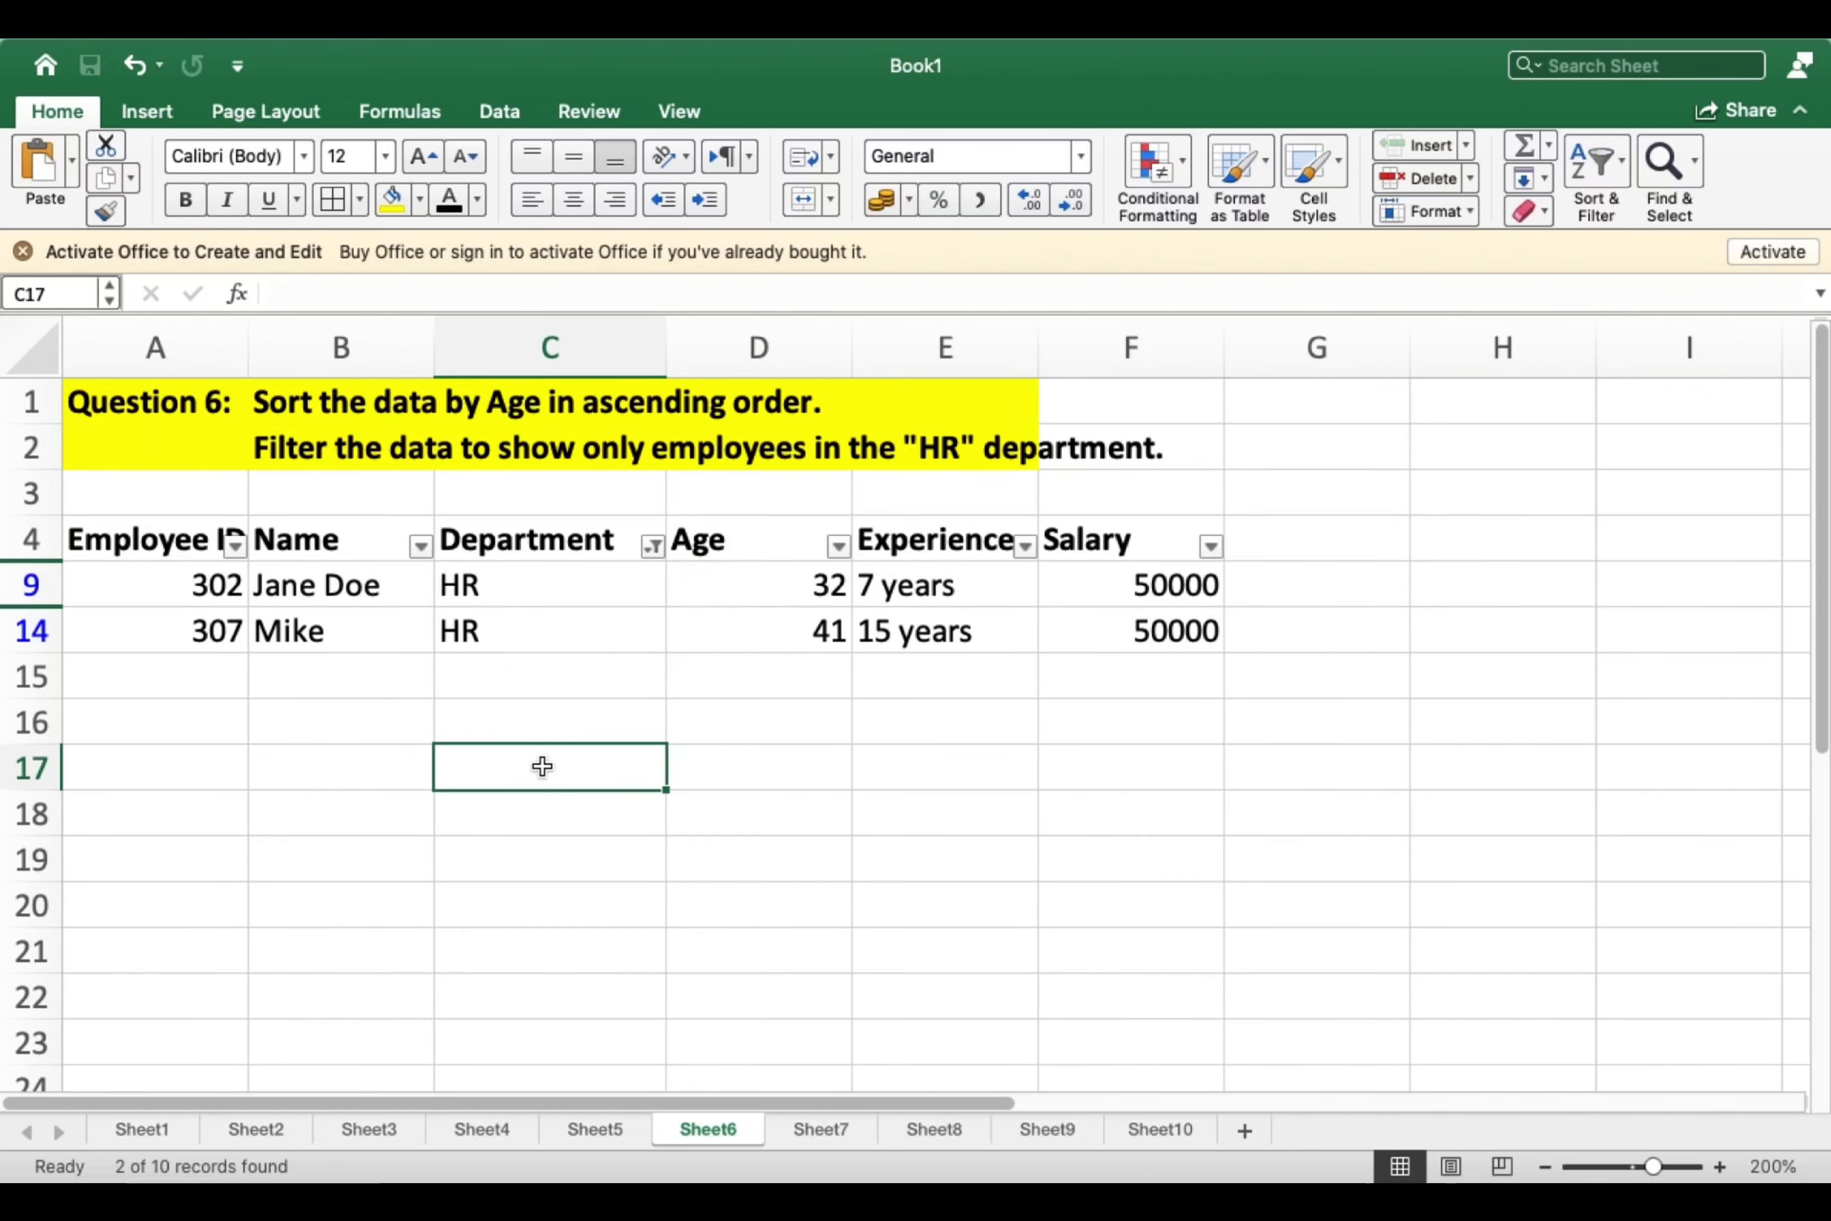
# Open Sheet7 for Question 7 and begin an IF formula in C4 with the logical test B4>=40.
pyautogui.click(822, 1128)
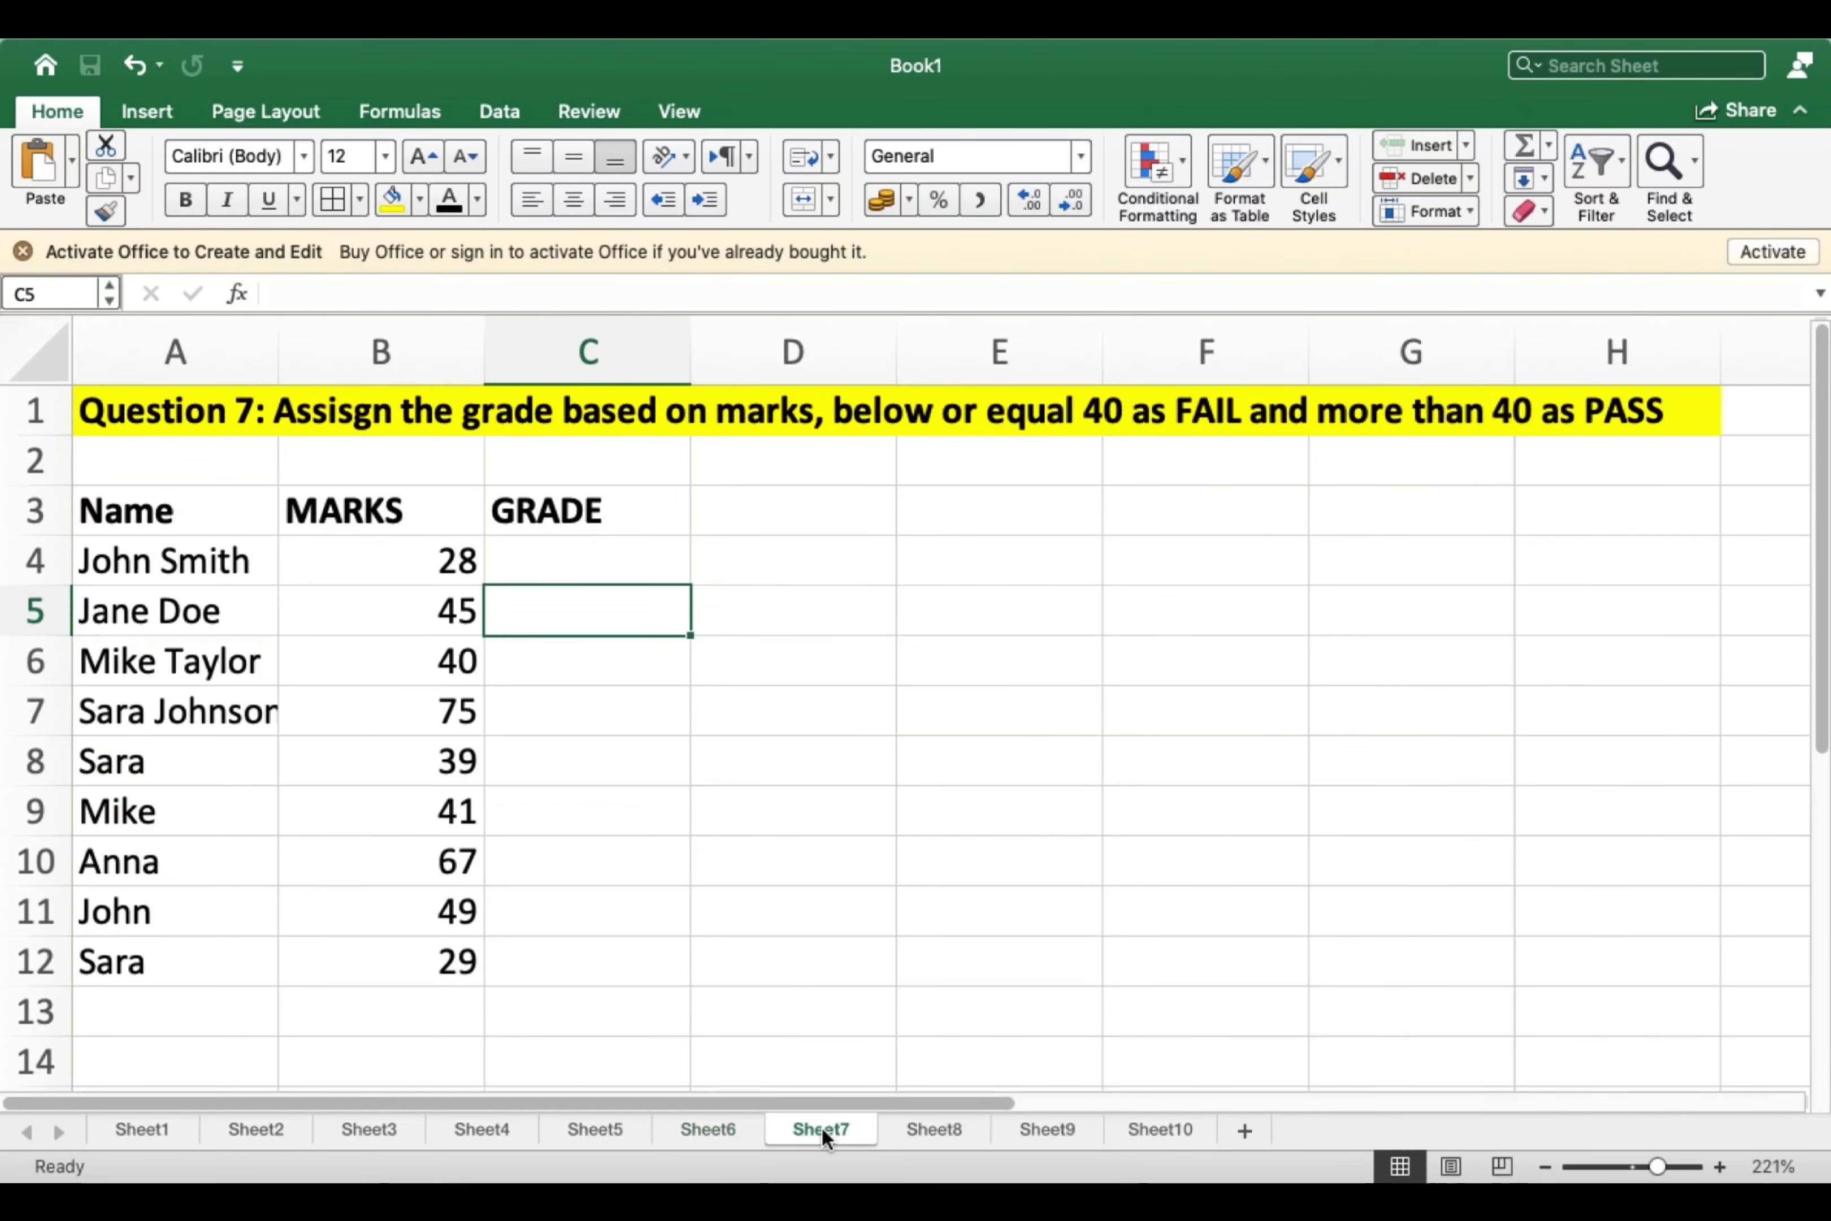
pyautogui.click(366, 564)
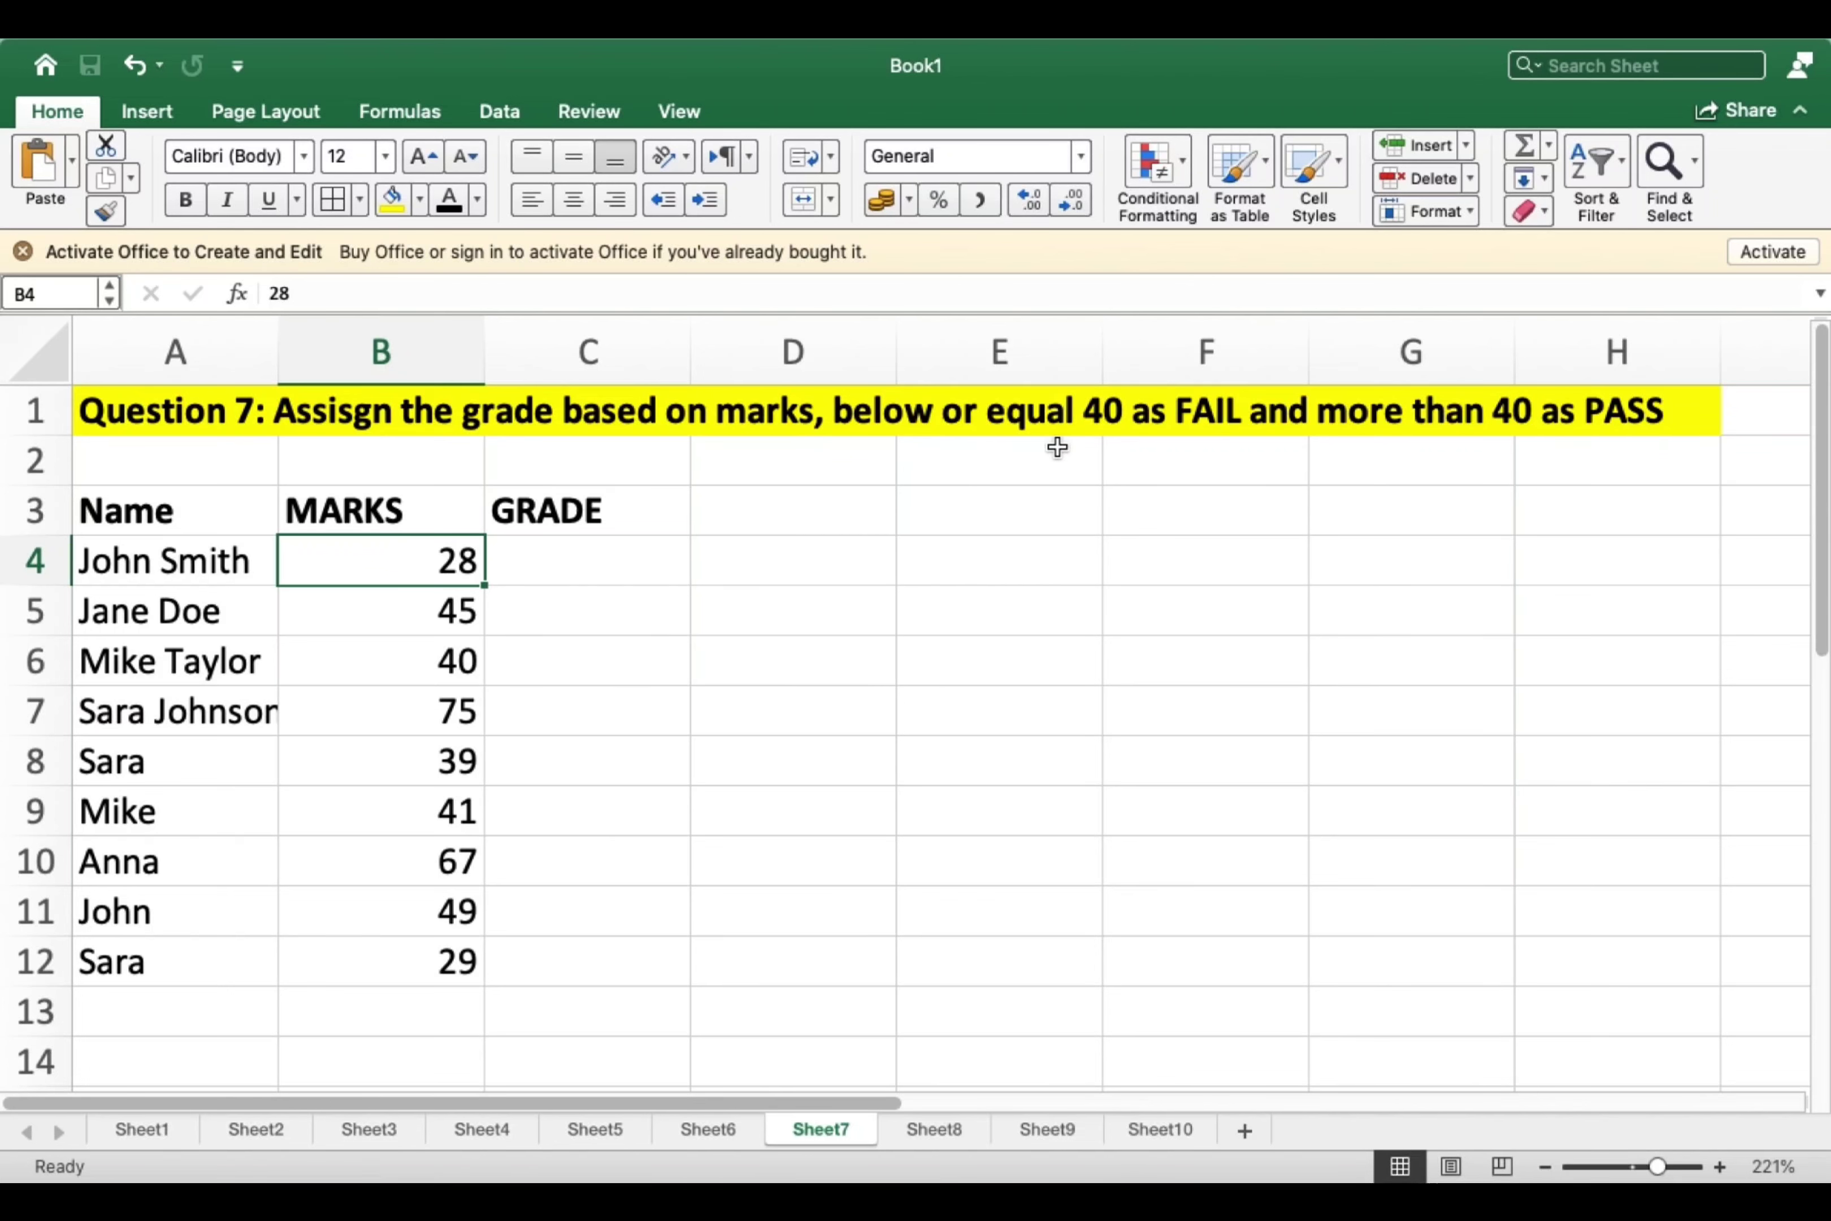
pyautogui.click(546, 581)
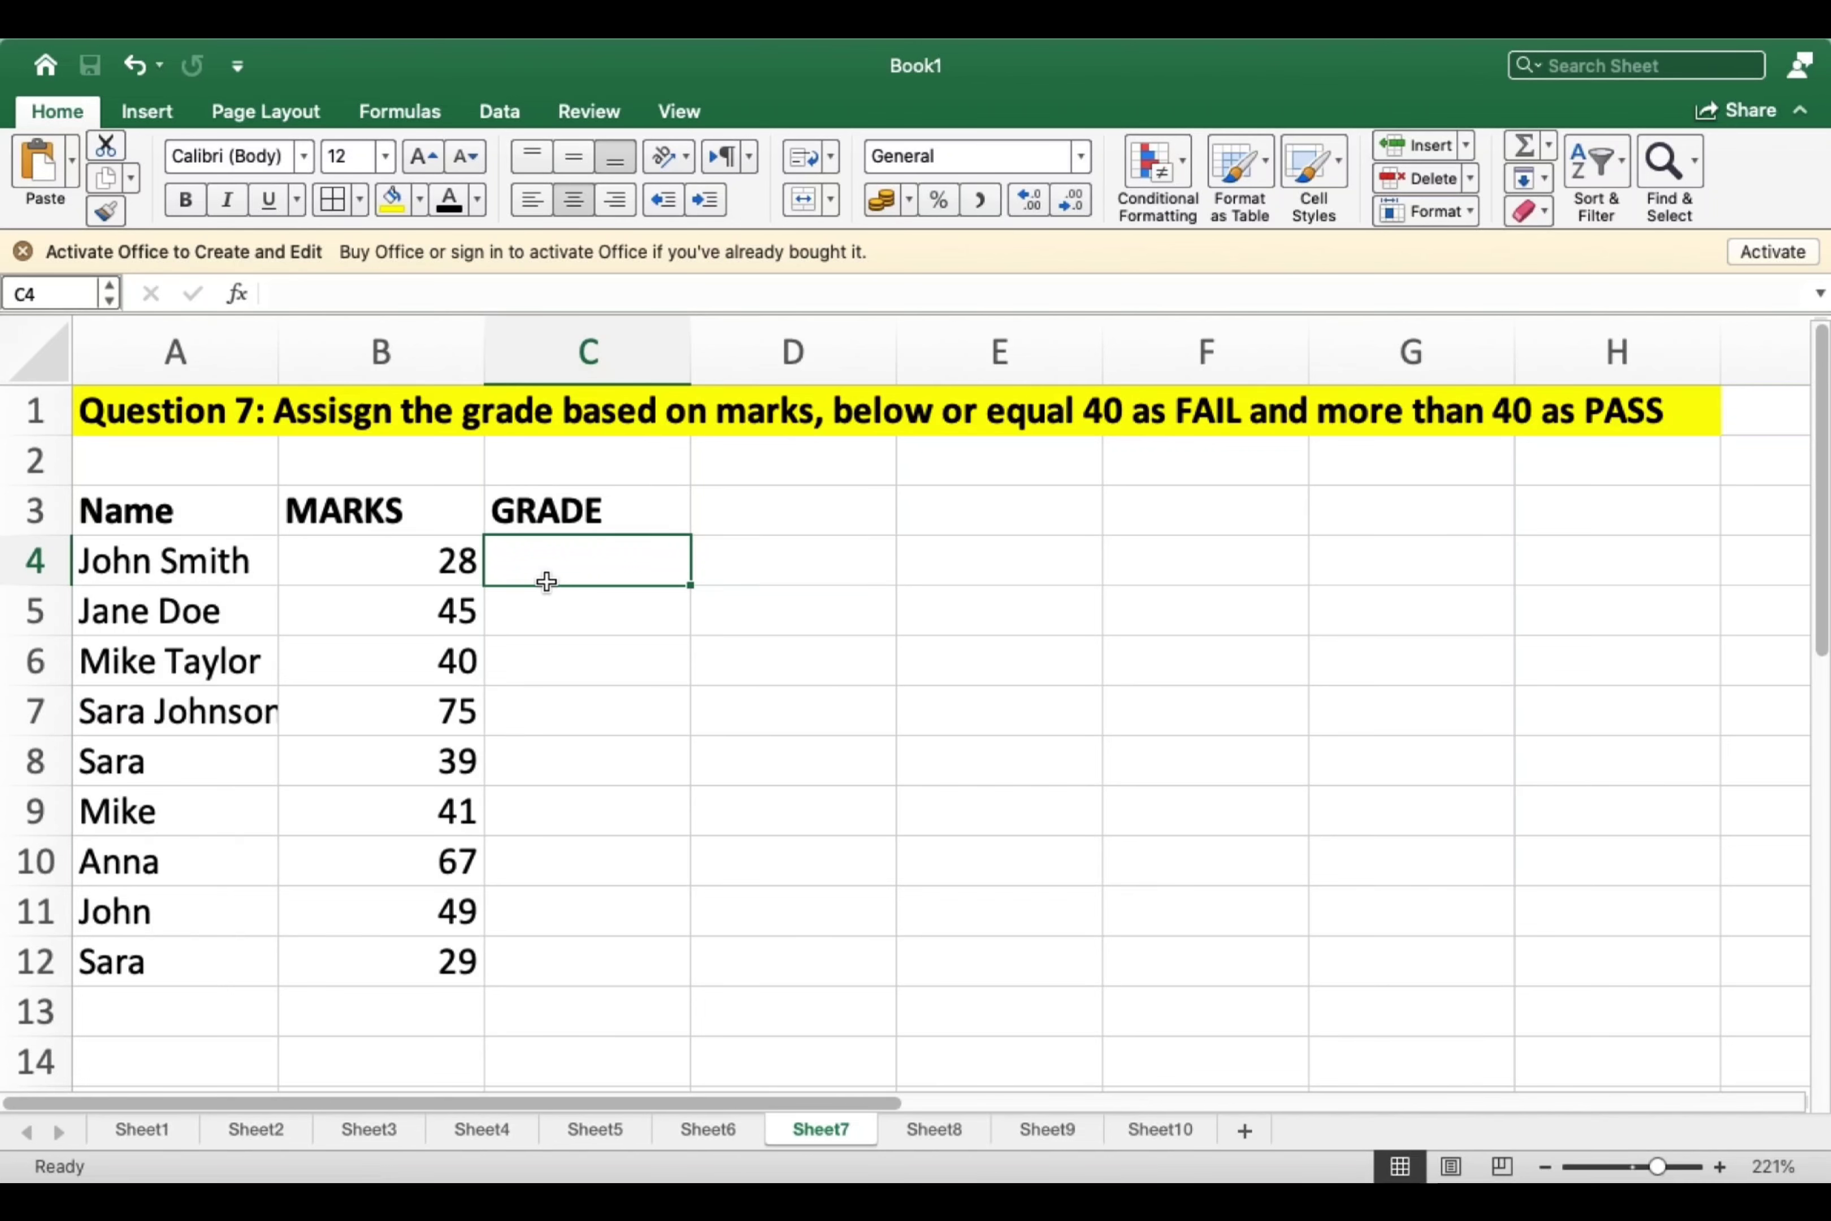
pyautogui.write('=')
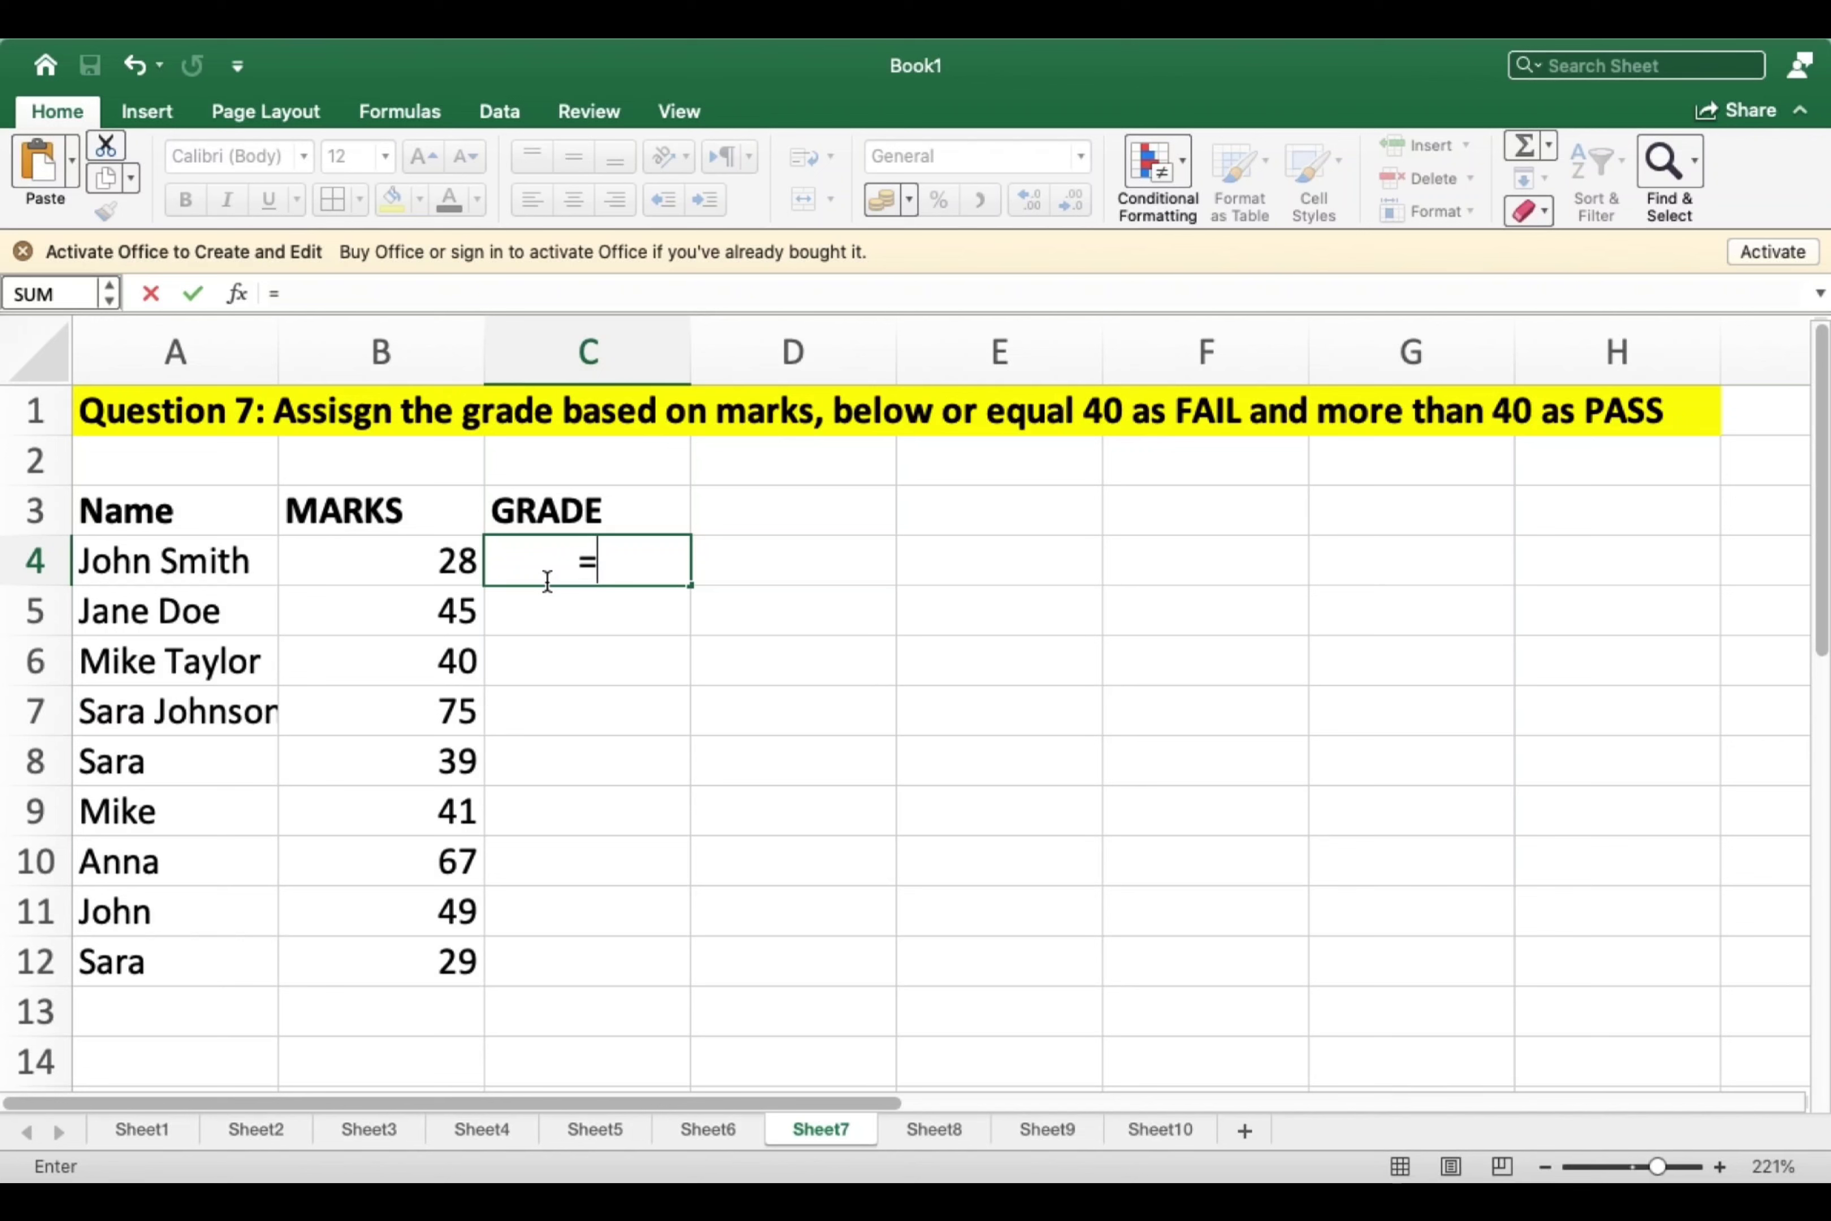
pyautogui.write('if')
pyautogui.press('Tab')
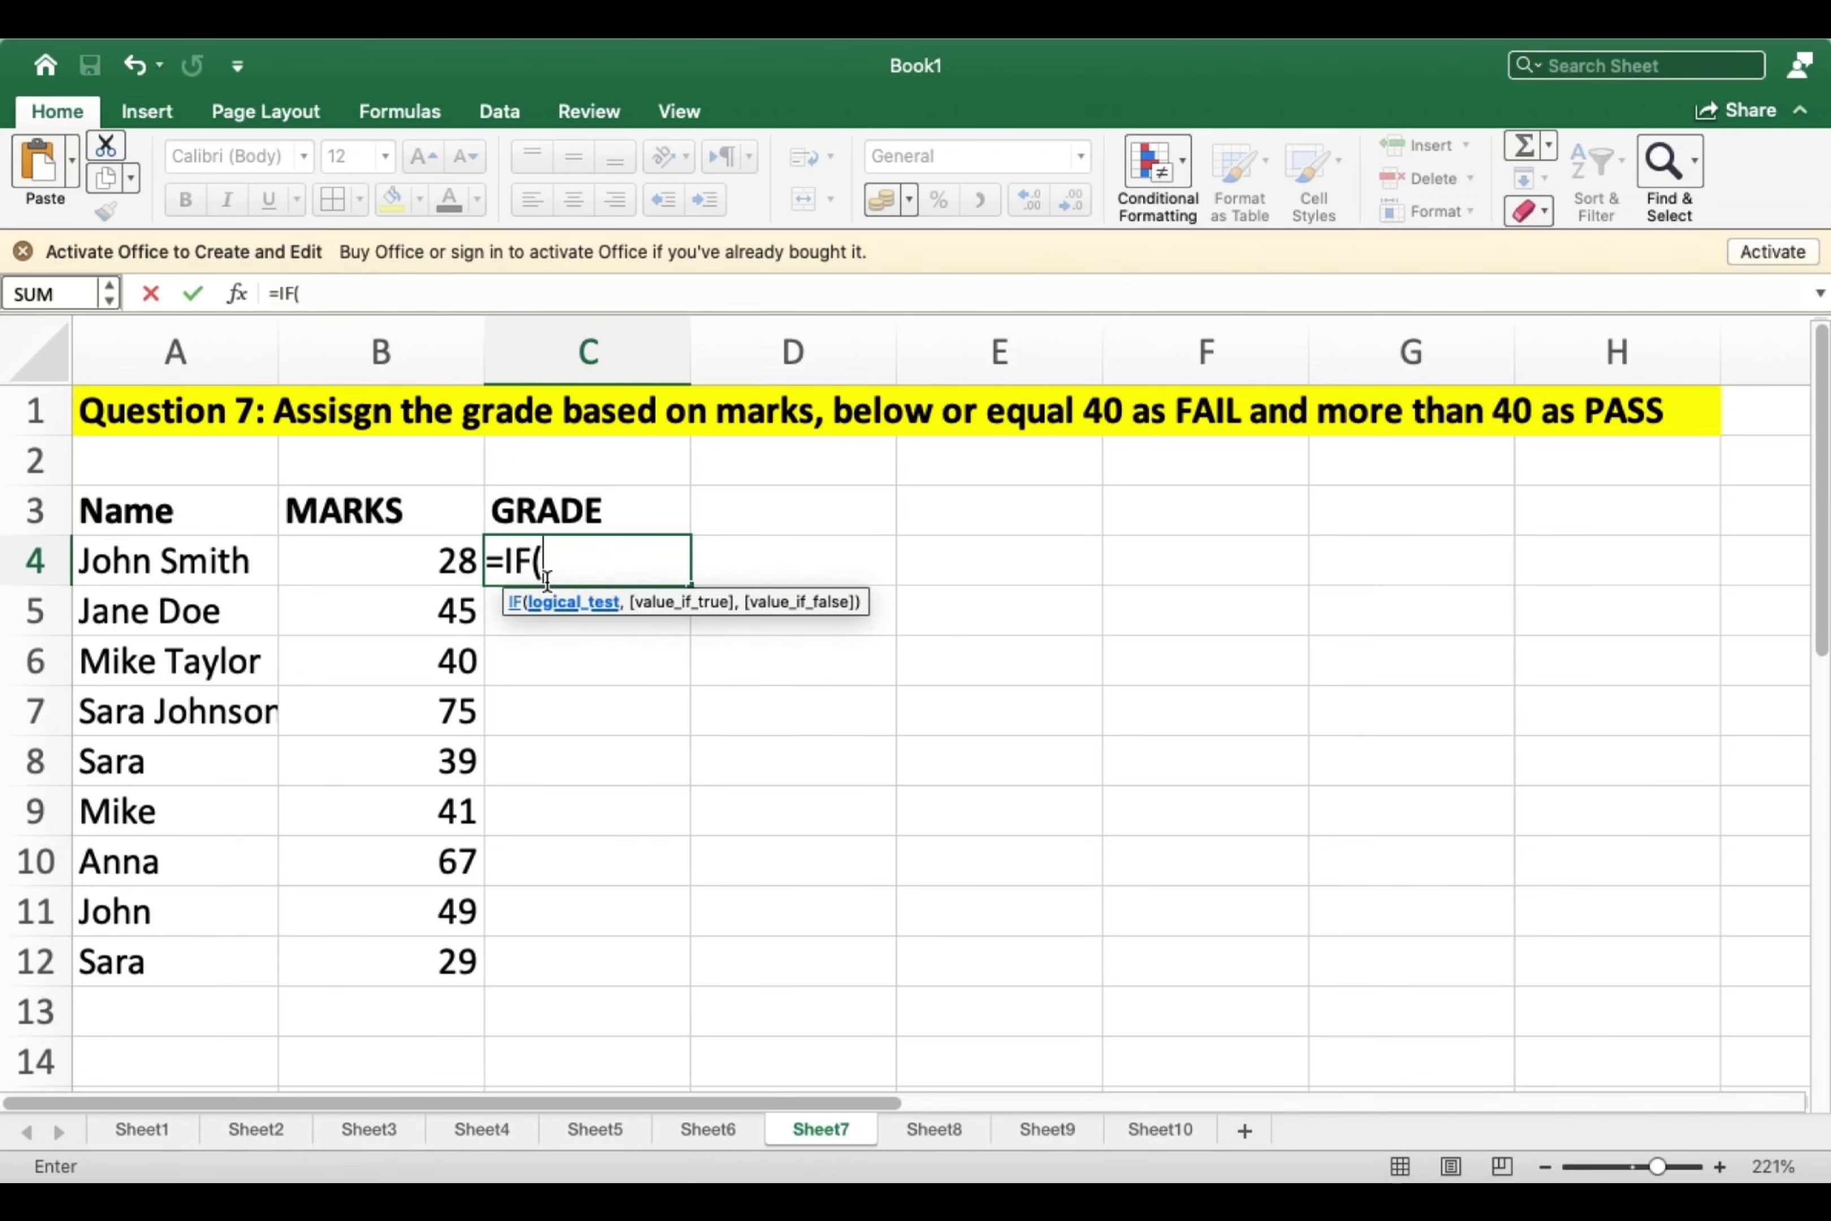
pyautogui.click(565, 622)
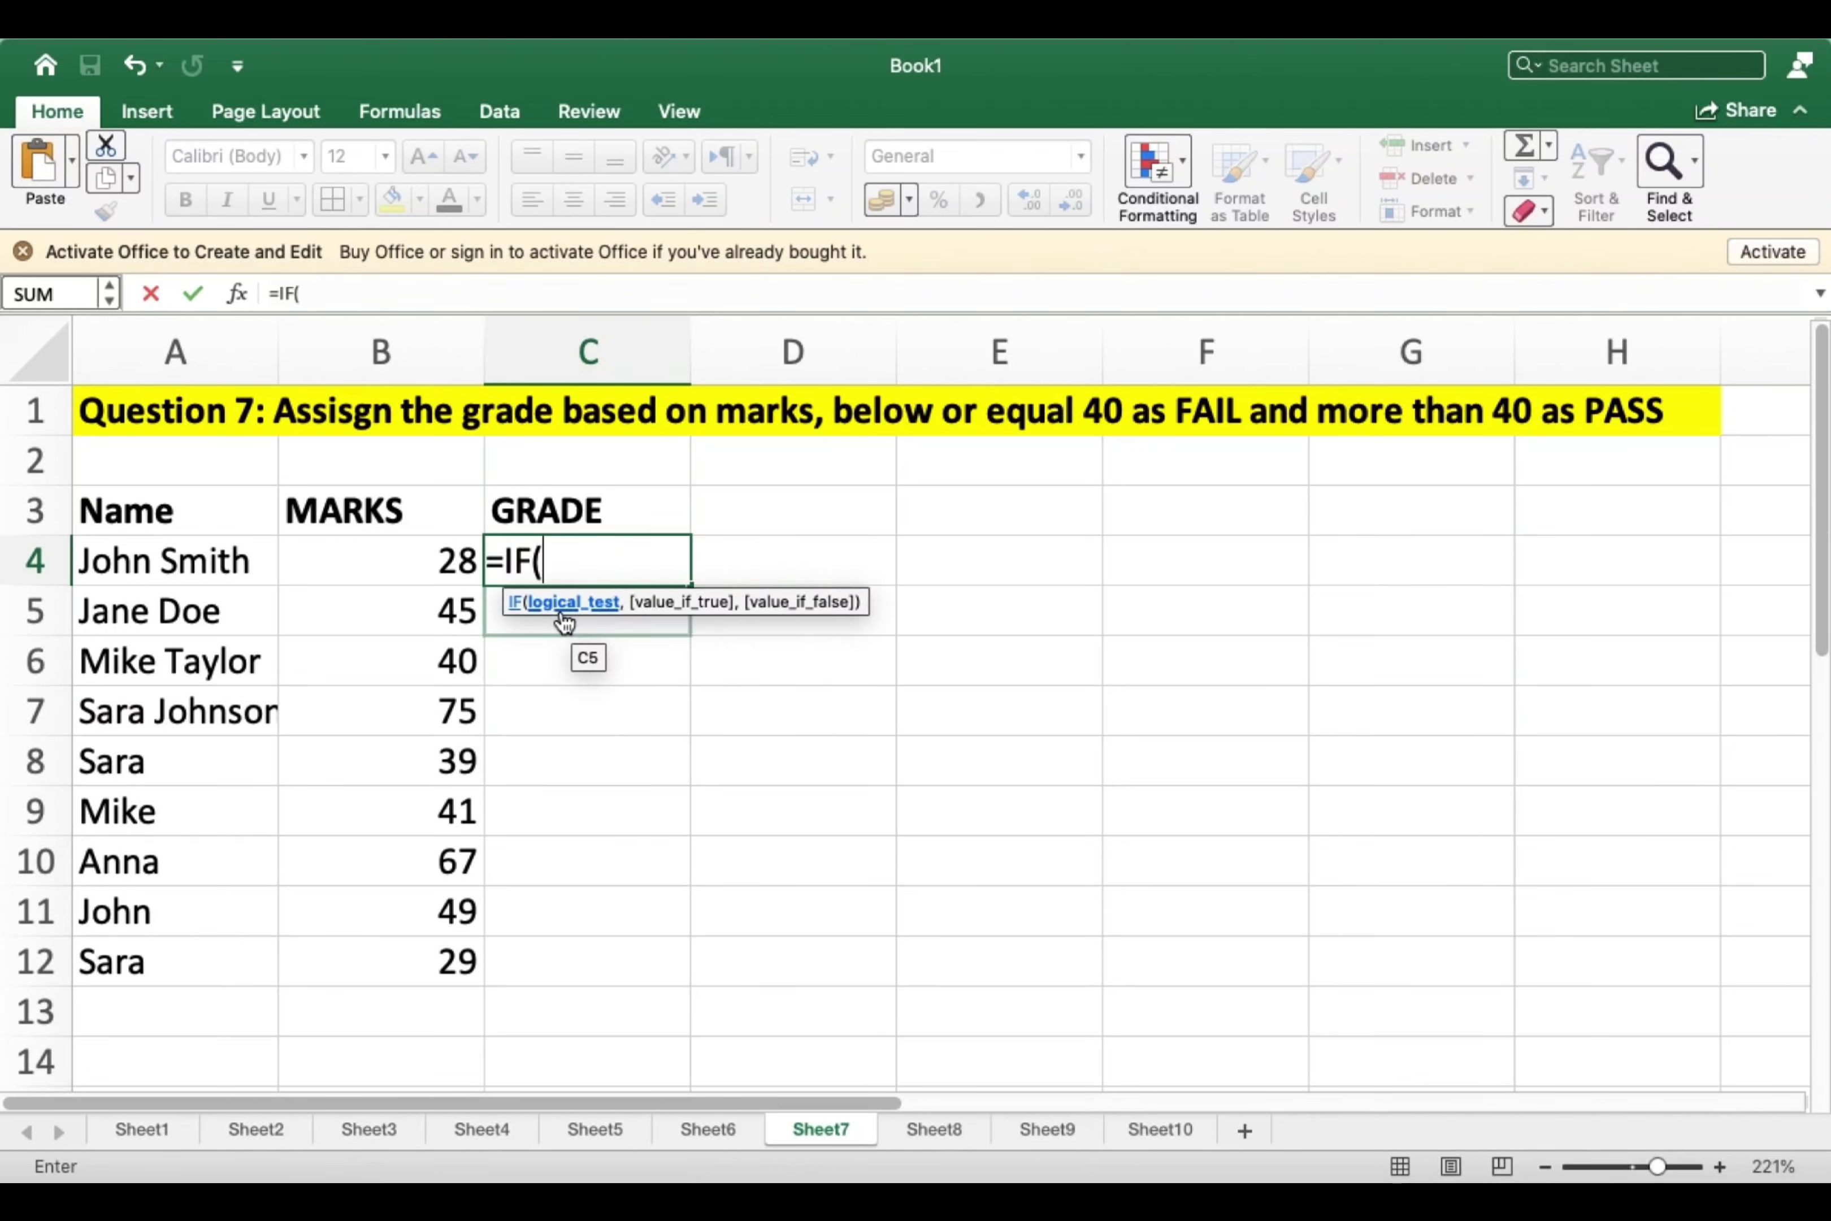
pyautogui.click(438, 567)
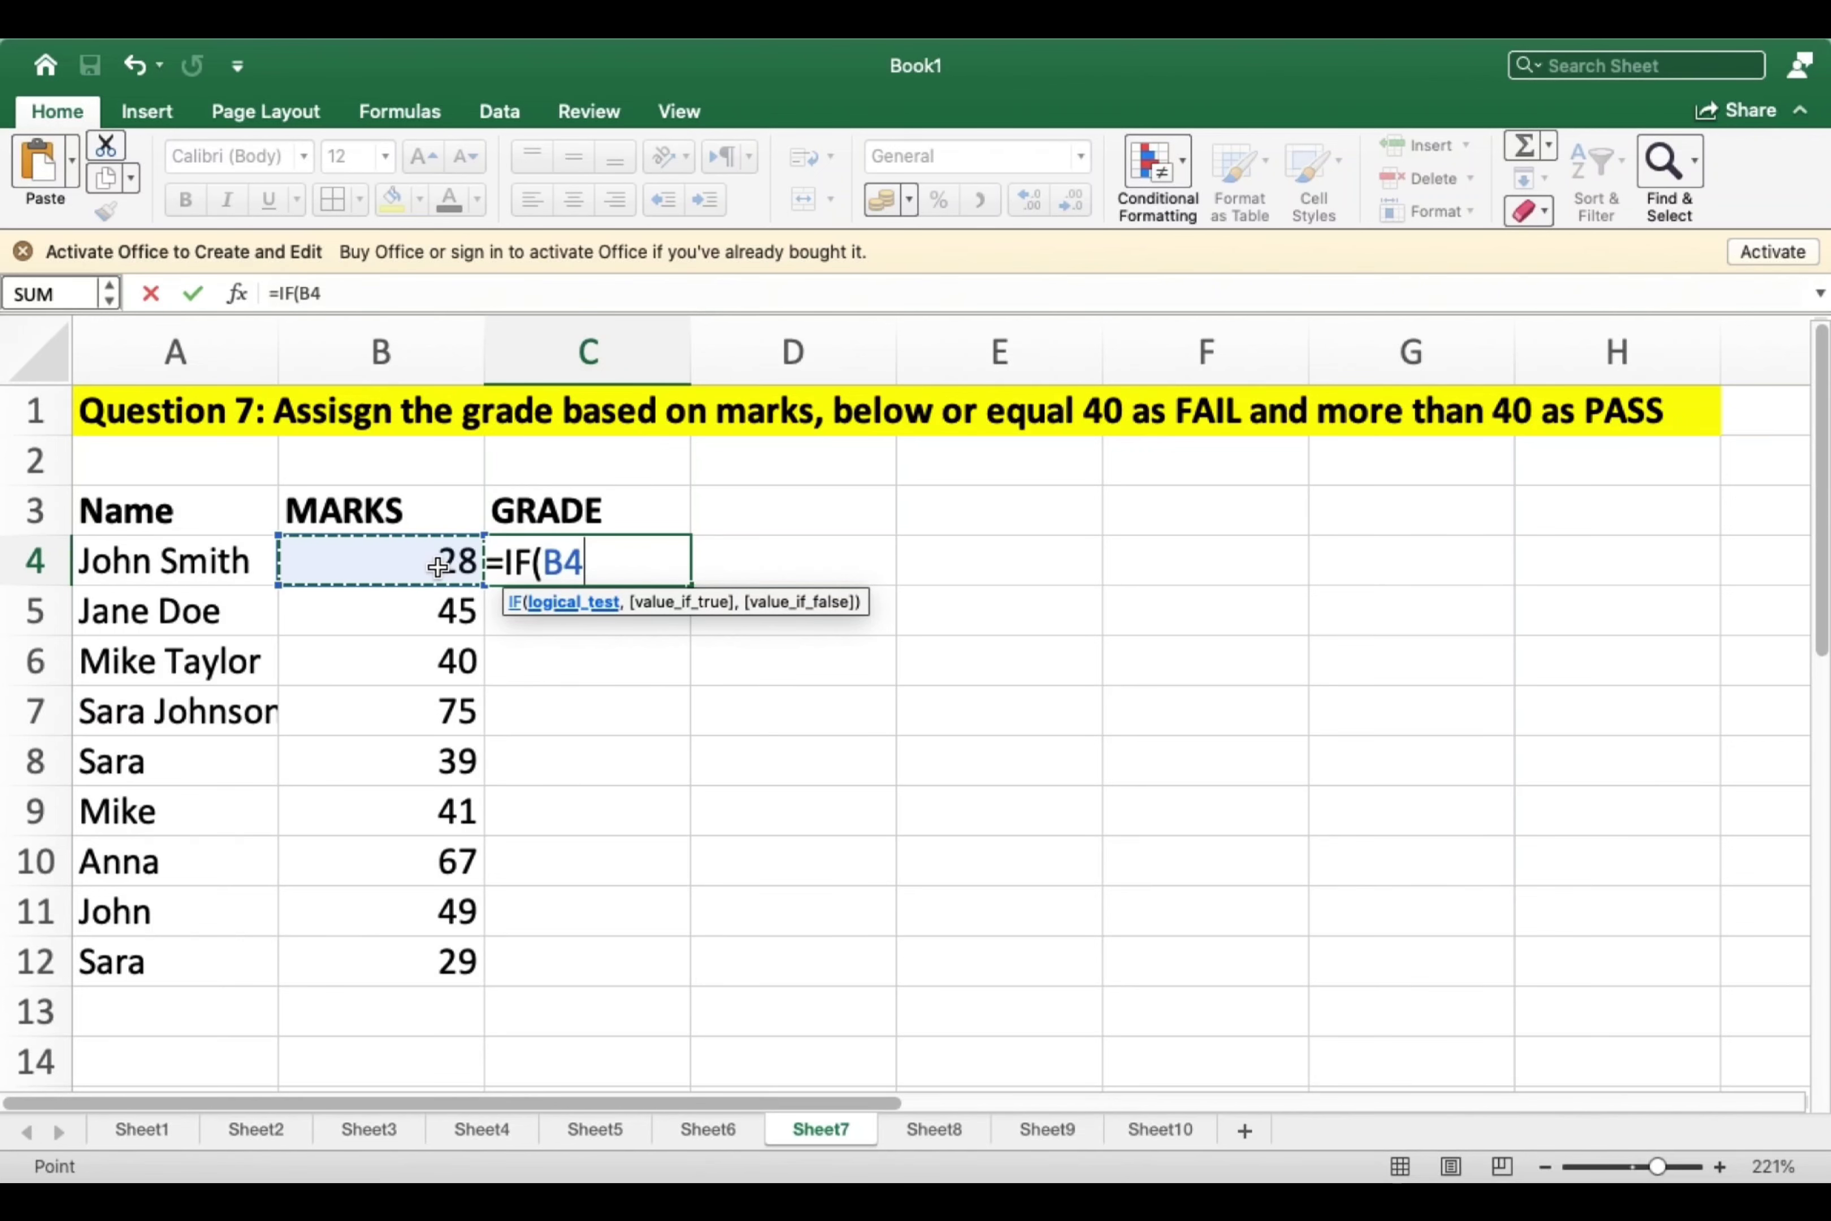
pyautogui.write('>')
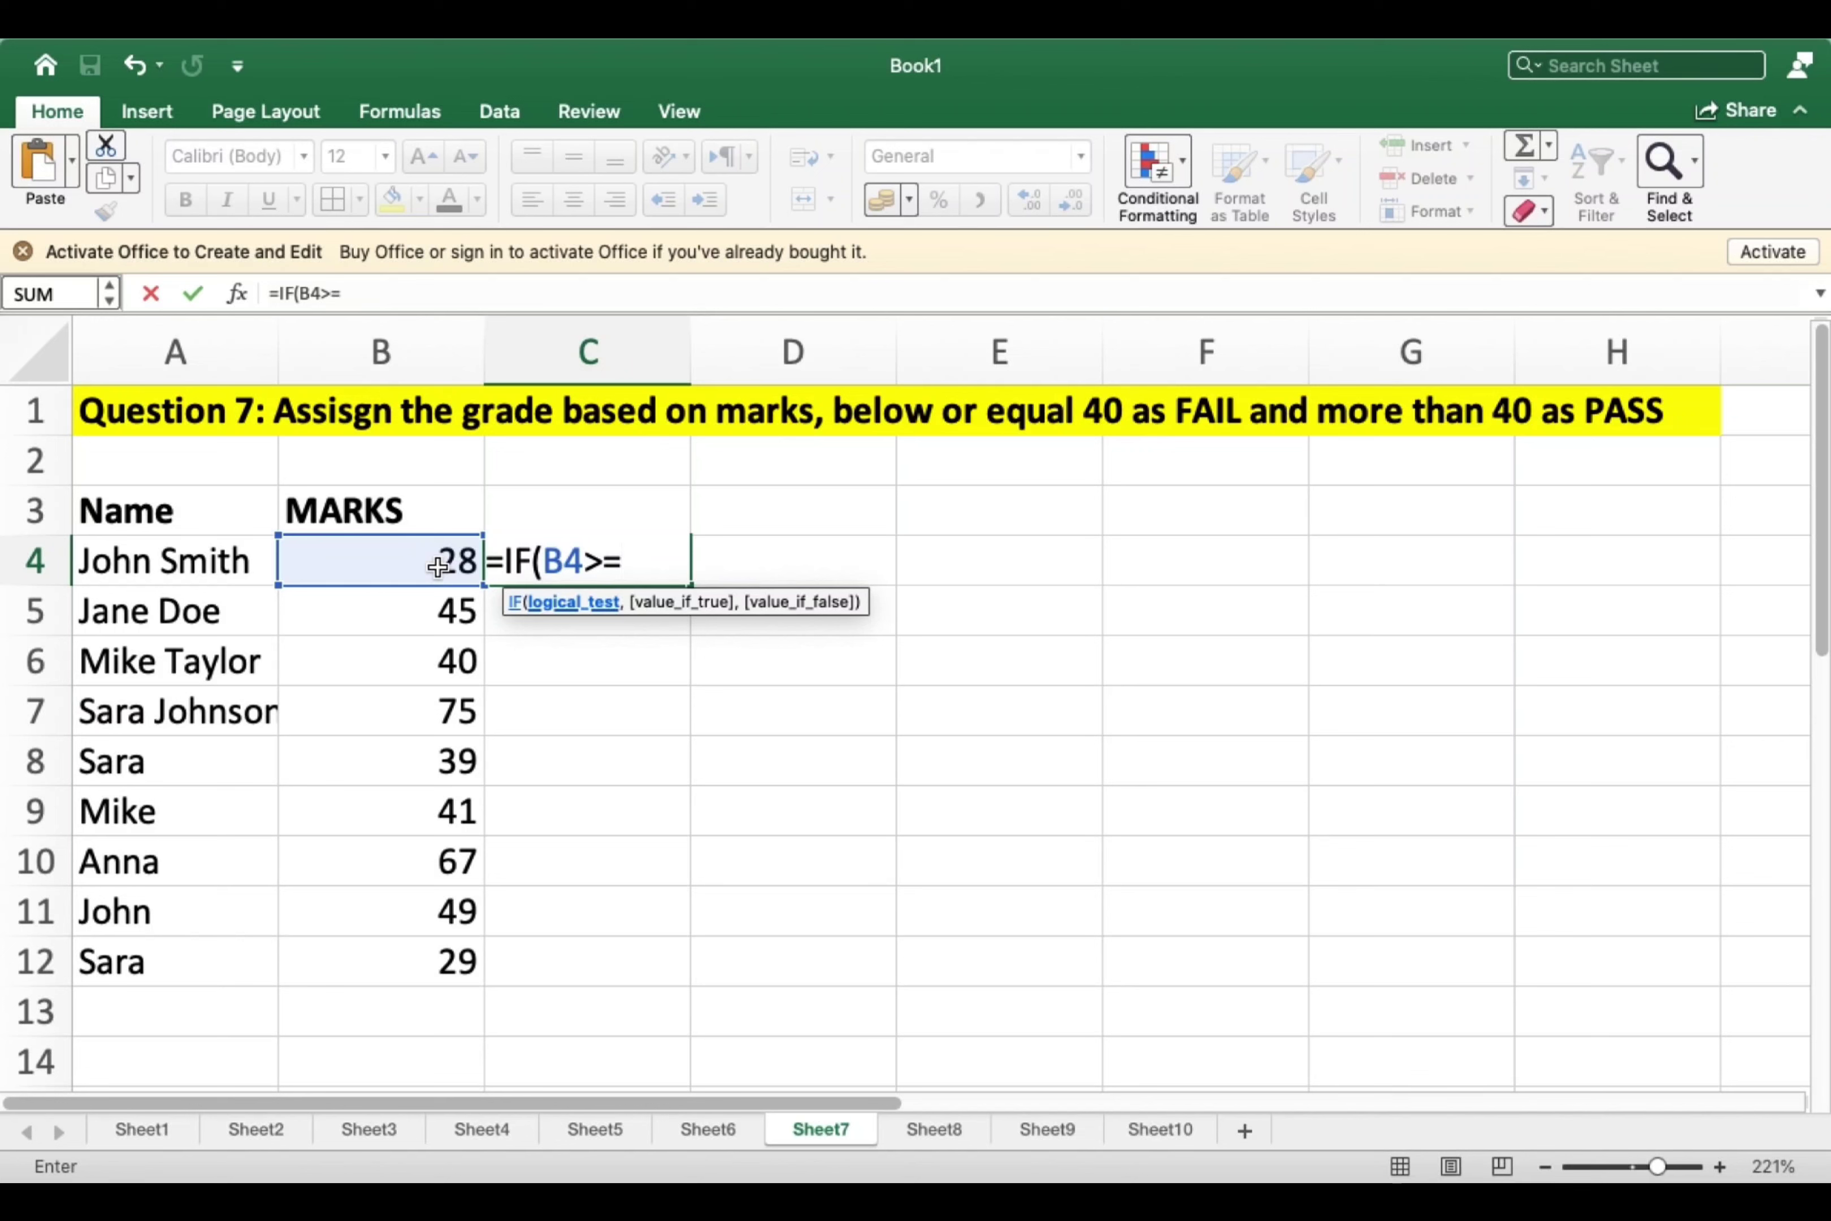
pyautogui.write('=40,')
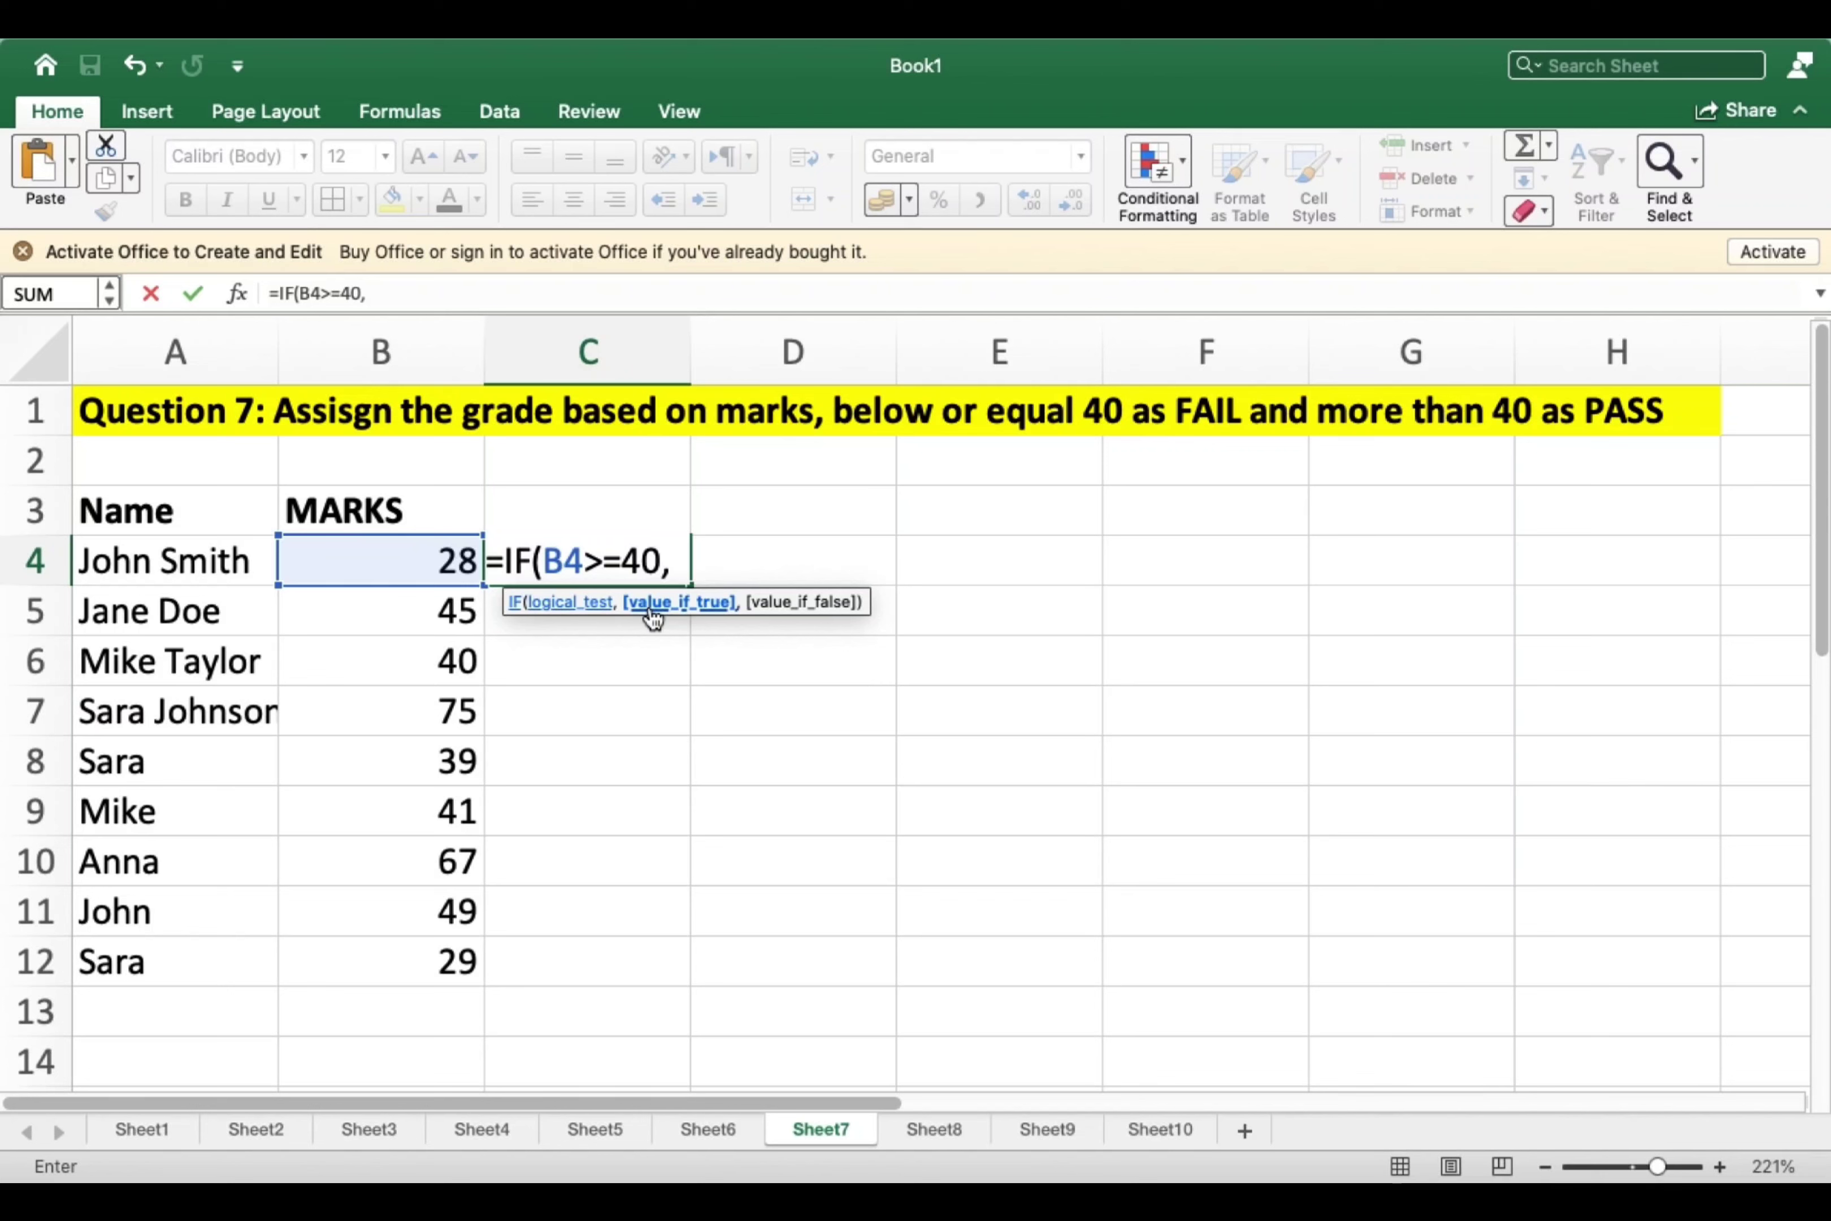
# Enter "PASS" in quotation marks as the IF formula's value if true.
pyautogui.write('p')
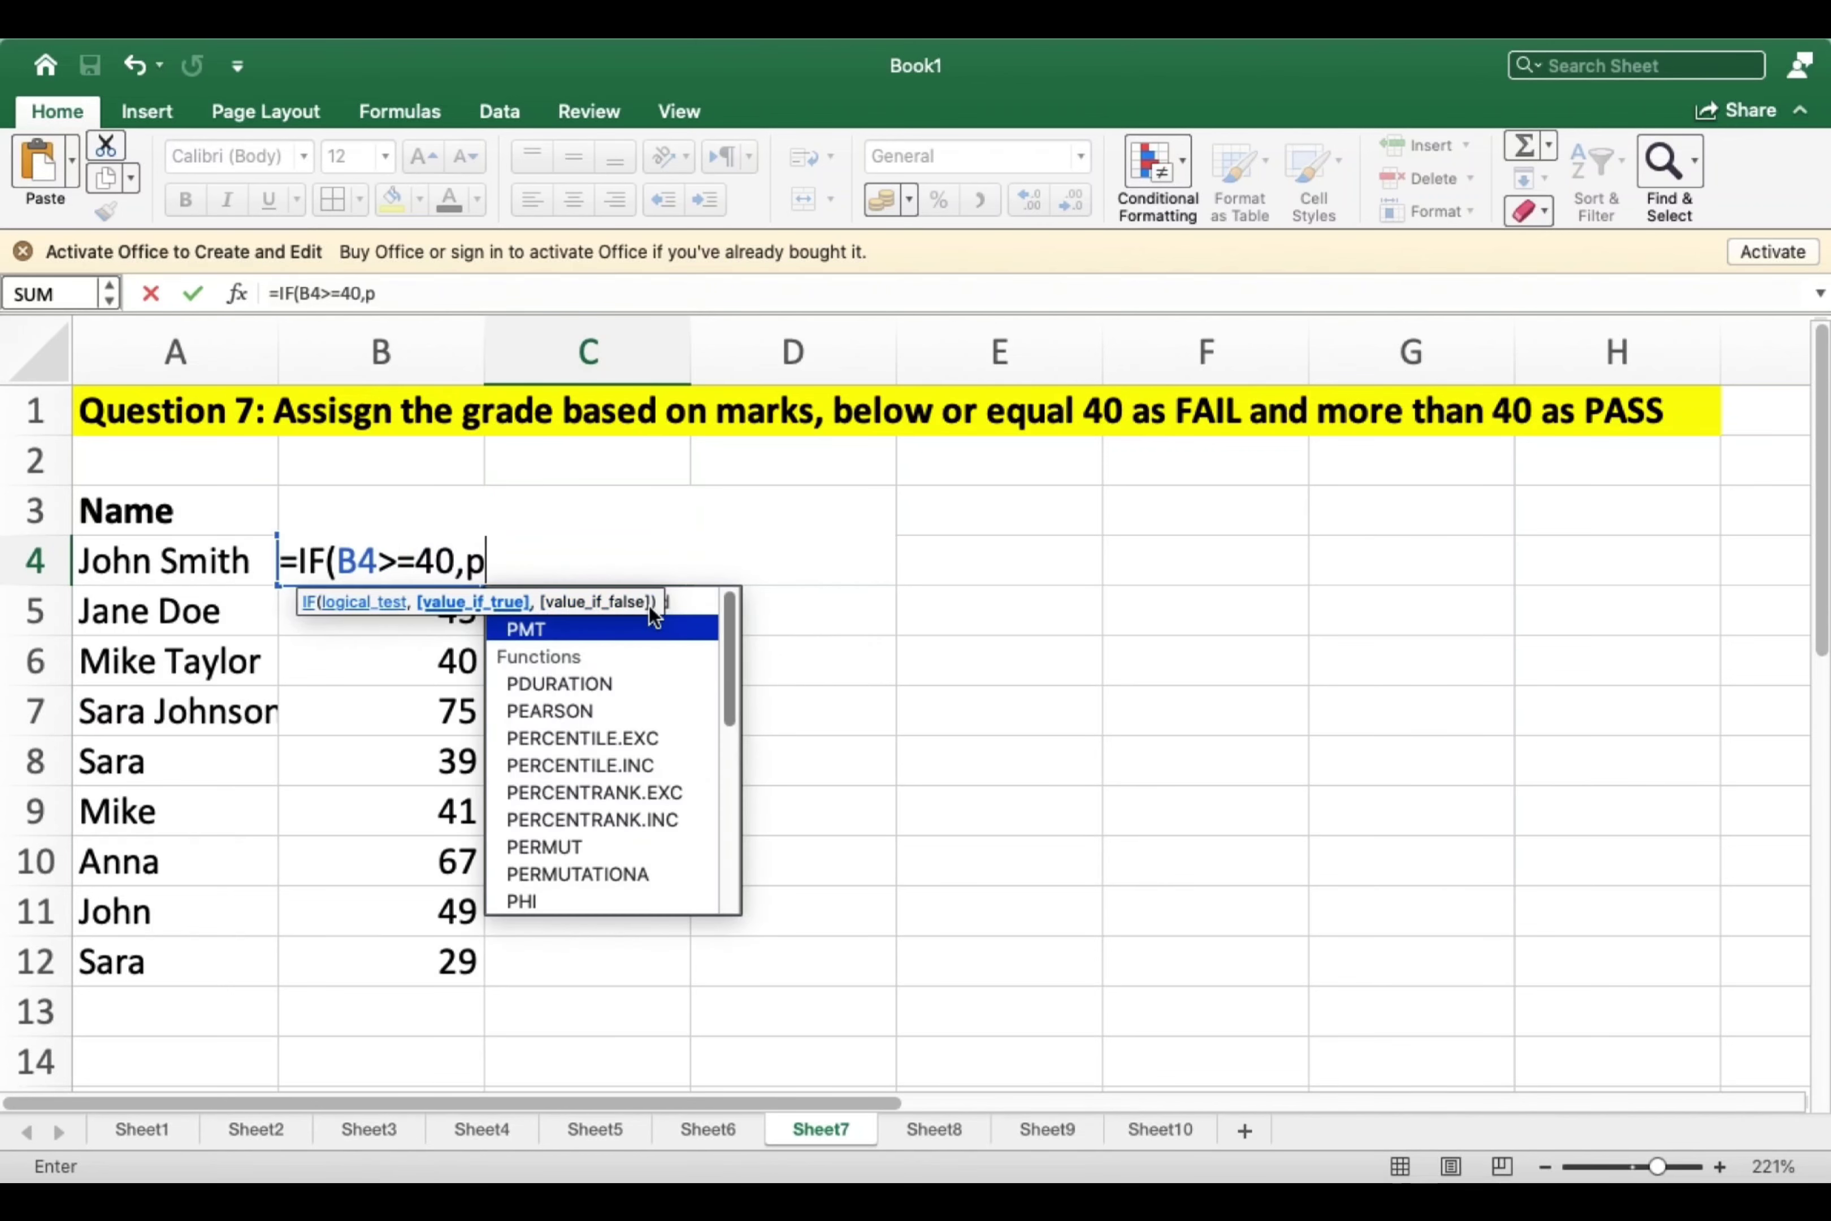
pyautogui.press('BackSpace')
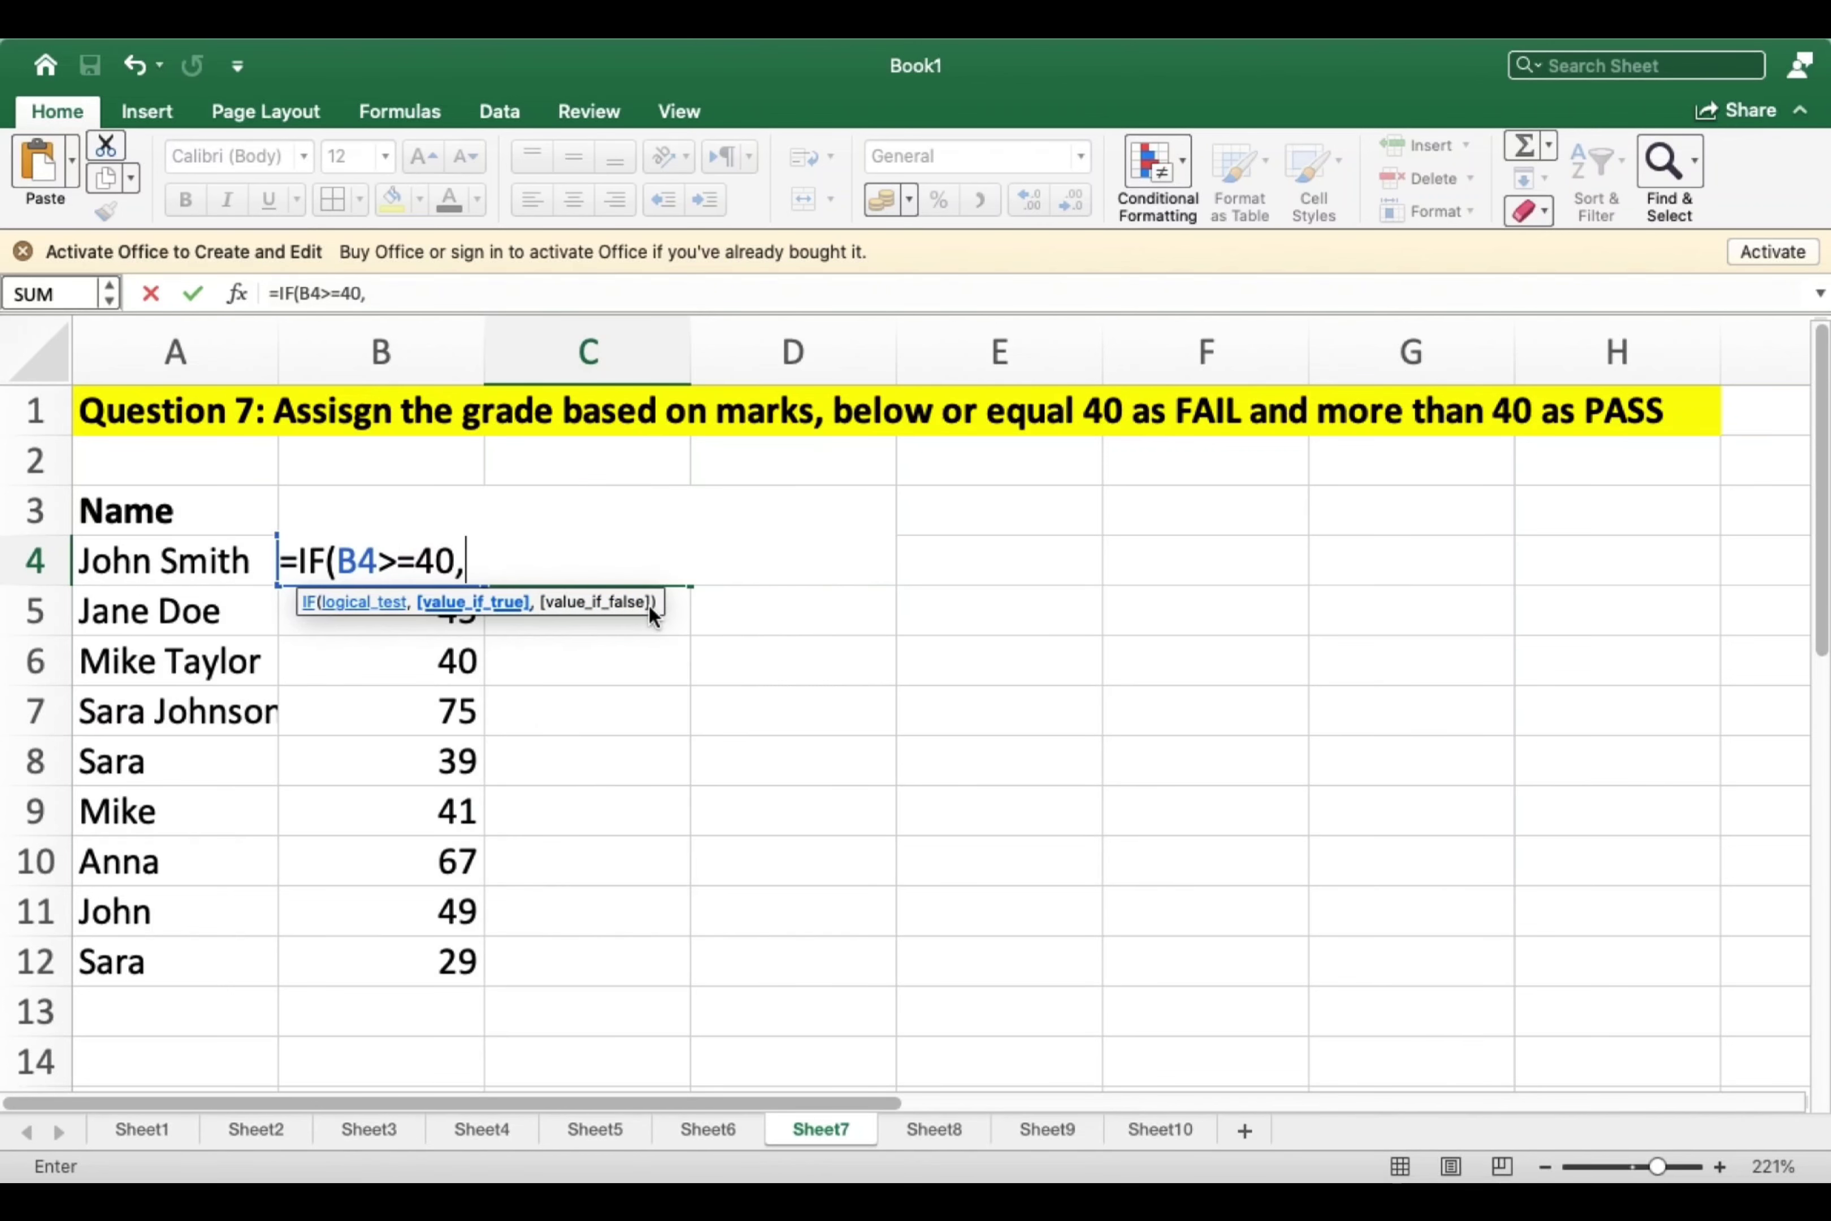
pyautogui.write('pass')
pyautogui.press('BackSpace')
pyautogui.press('BackSpace')
pyautogui.press('BackSpace')
pyautogui.press('BackSpace')
pyautogui.write('PASS')
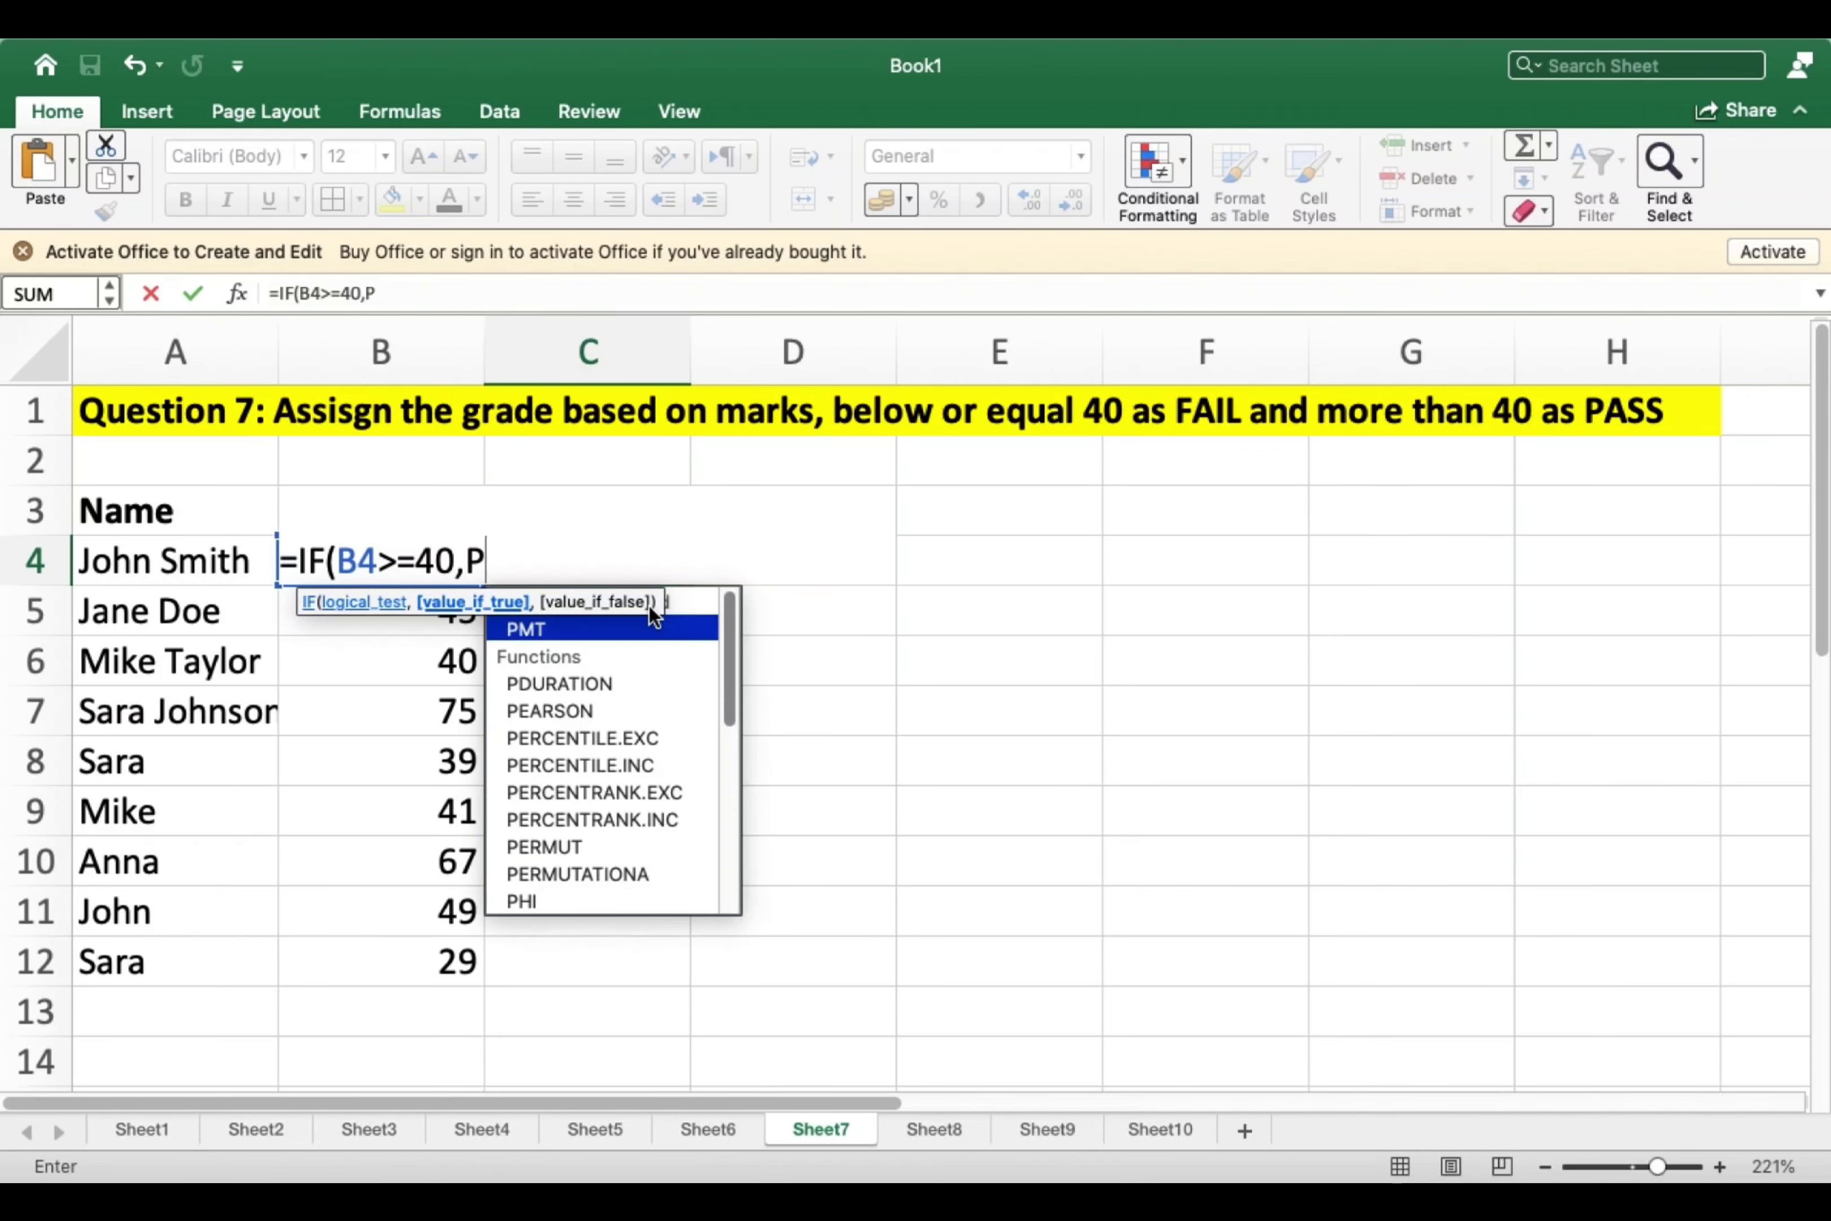
pyautogui.press('BackSpace')
pyautogui.press('BackSpace')
pyautogui.press('BackSpace')
pyautogui.press('BackSpace')
pyautogui.write('"')
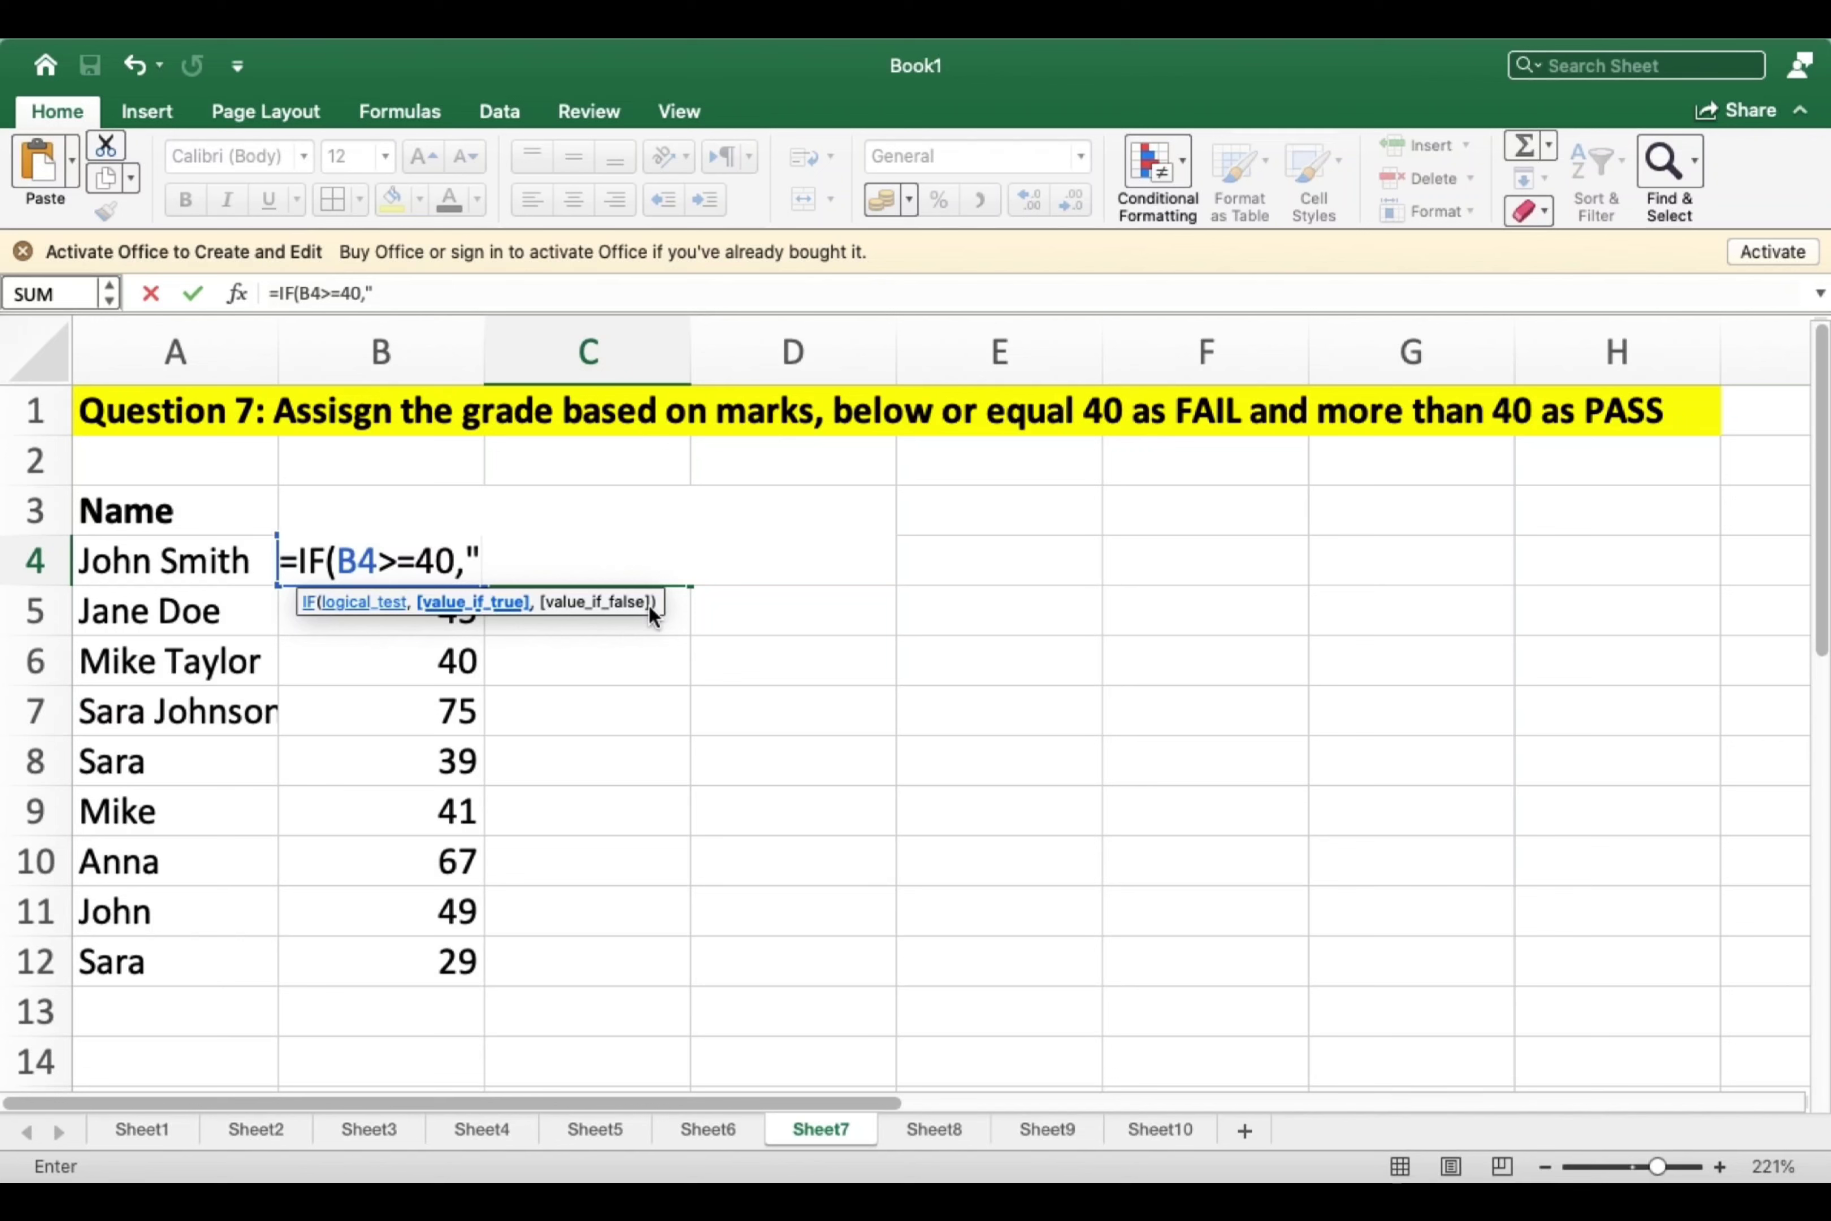
pyautogui.write('PASS')
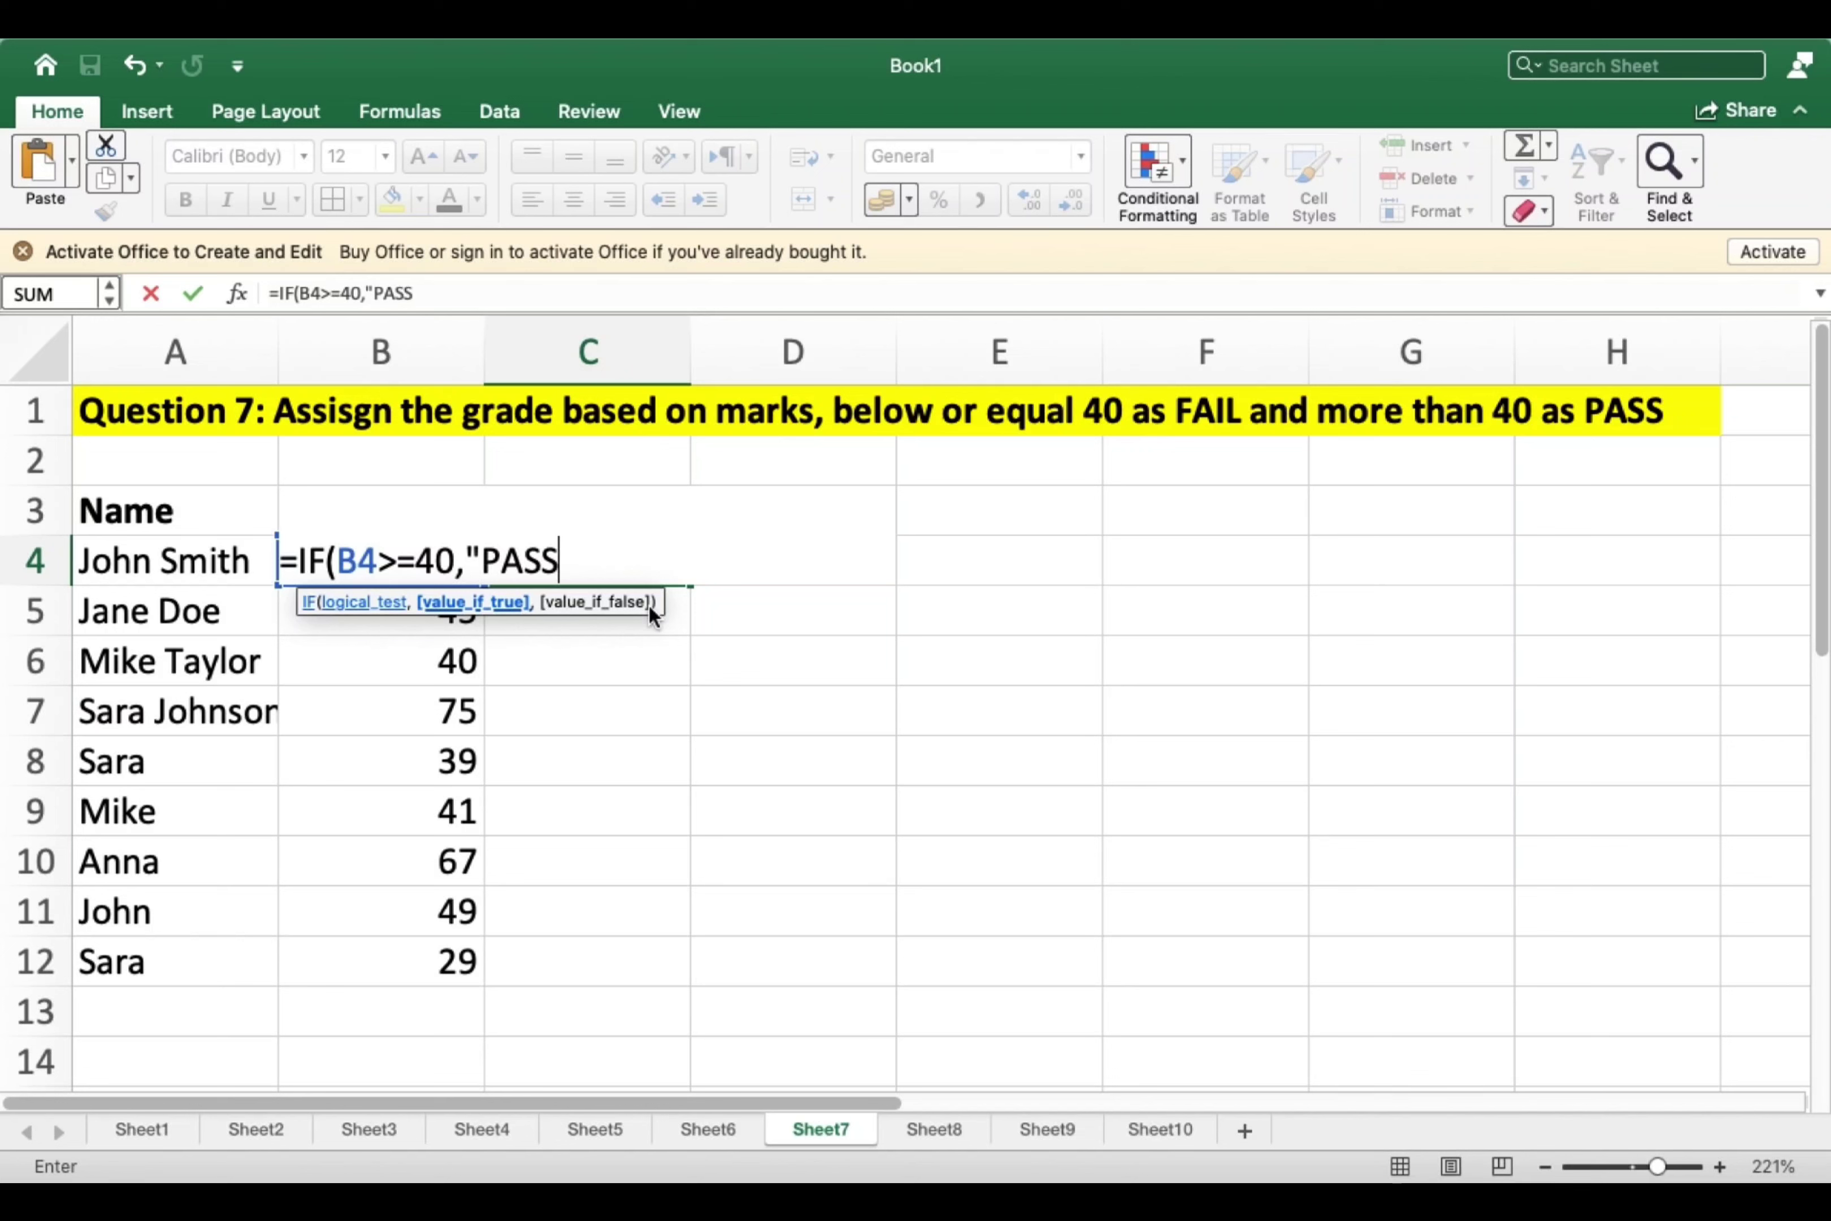
pyautogui.write('",')
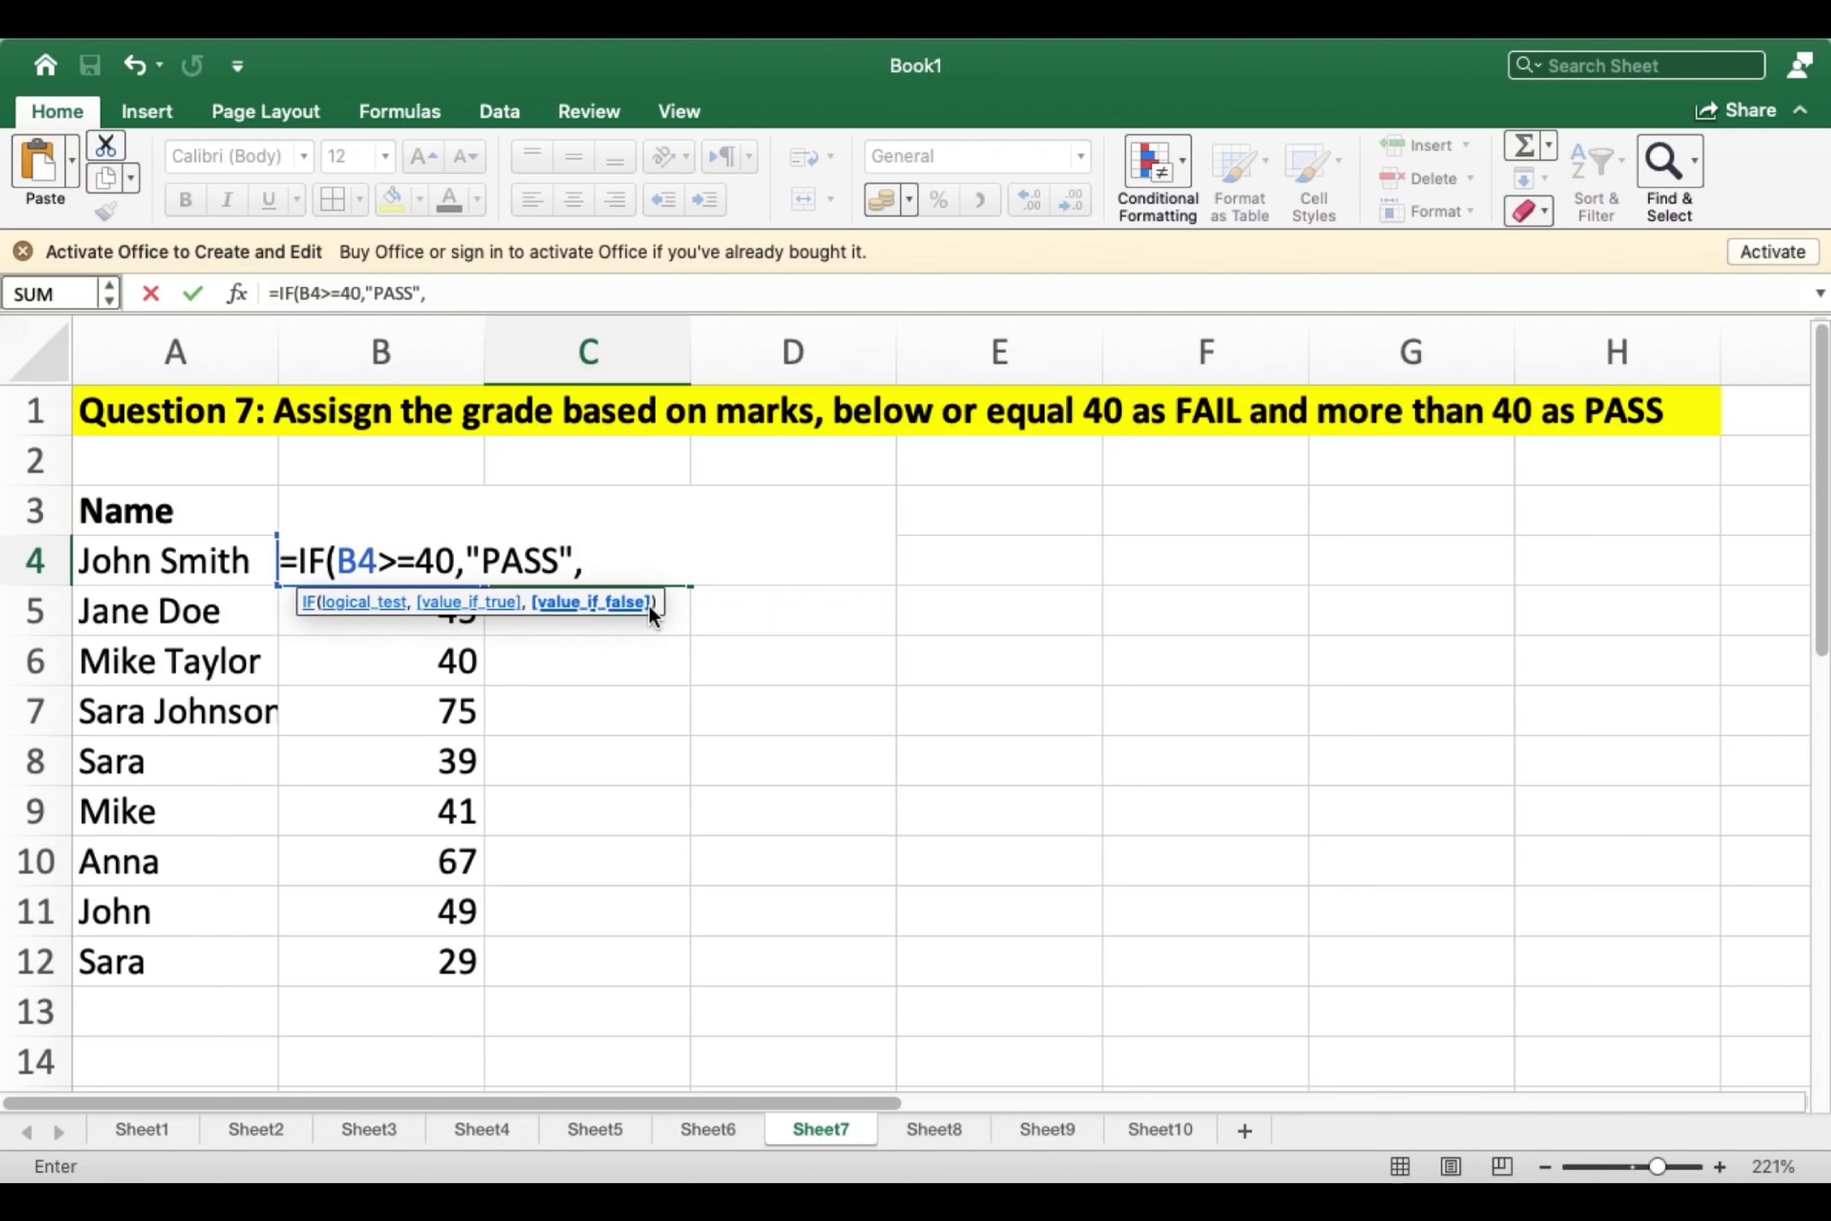
# Enter "FAIL" in quotation marks as the value if false and complete the grade formula in C4.
pyautogui.write('FAIL')
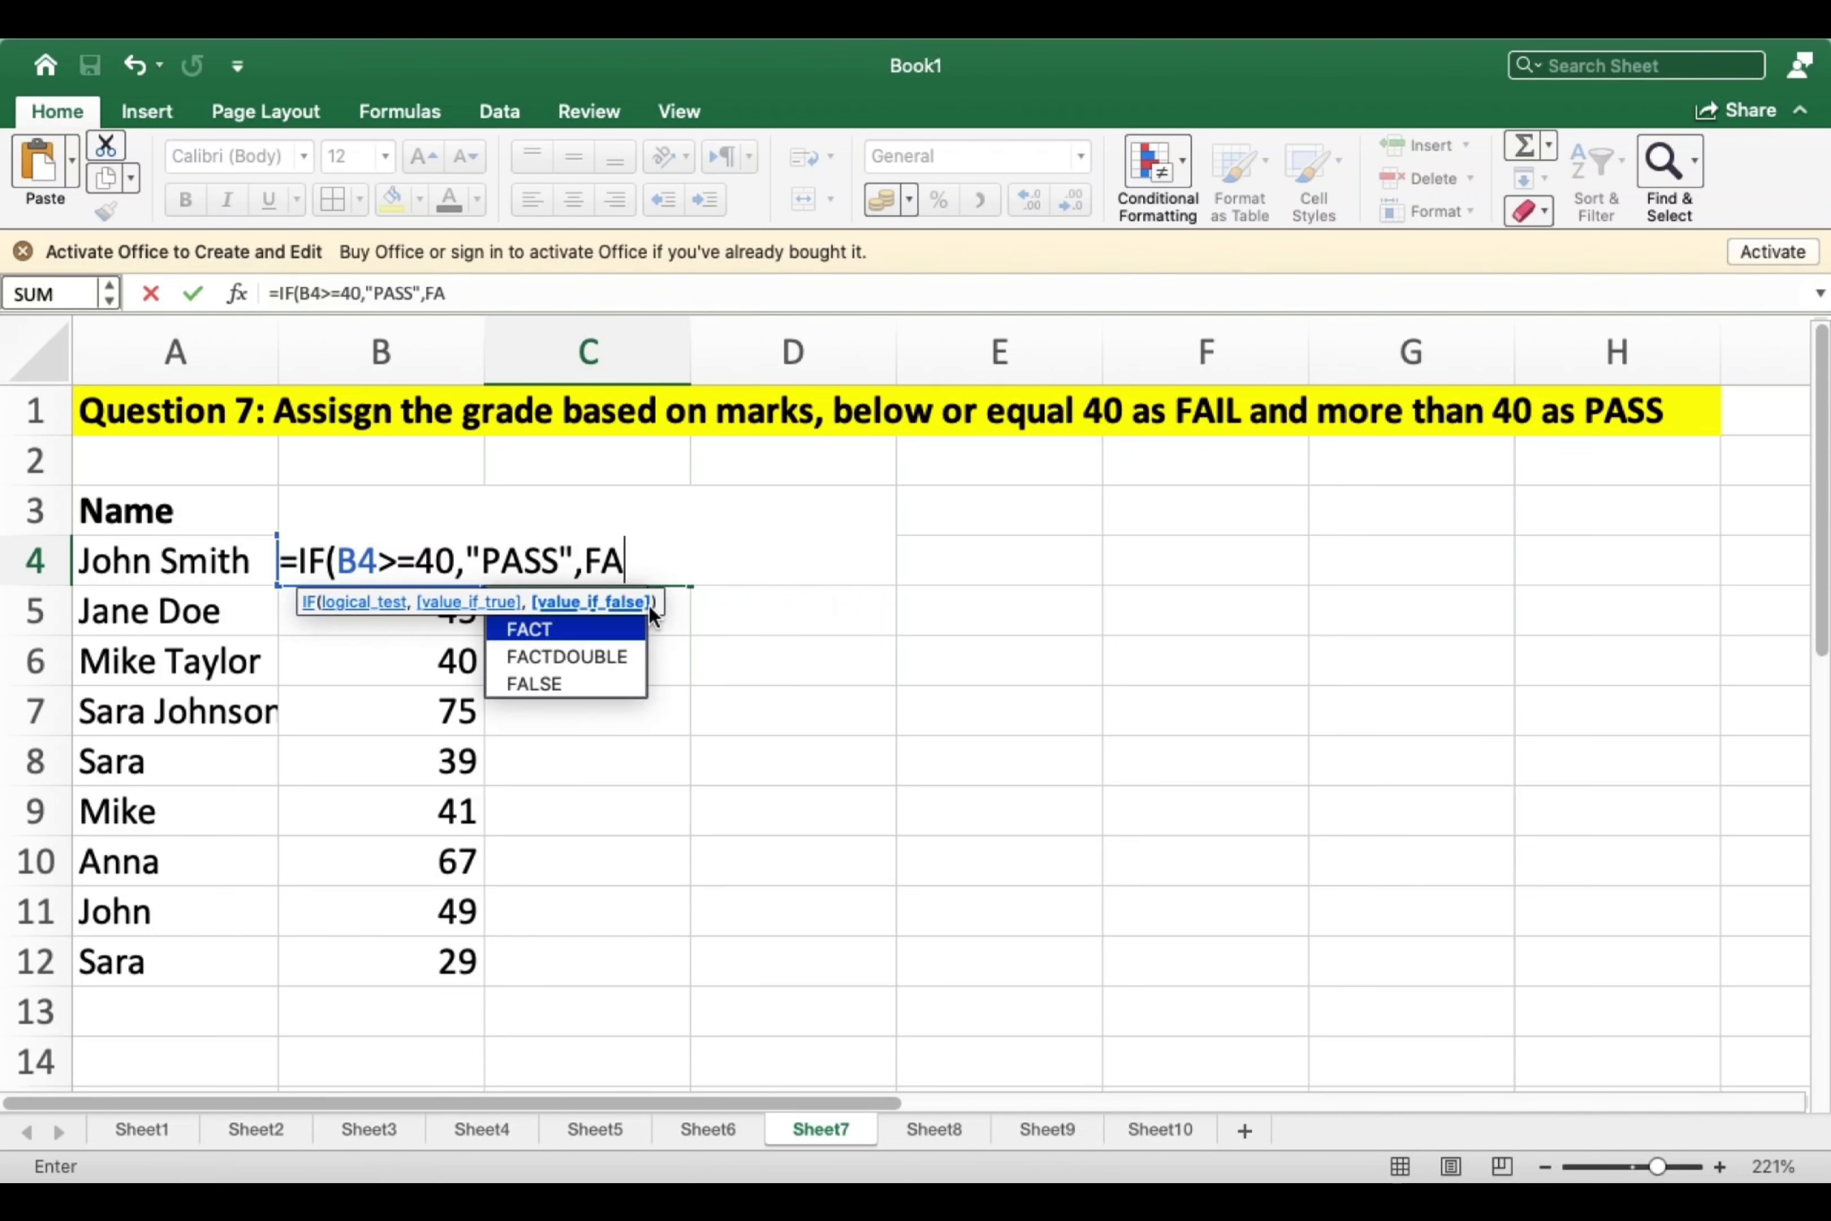
pyautogui.press('BackSpace')
pyautogui.press('BackSpace')
pyautogui.press('BackSpace')
pyautogui.press('BackSpace')
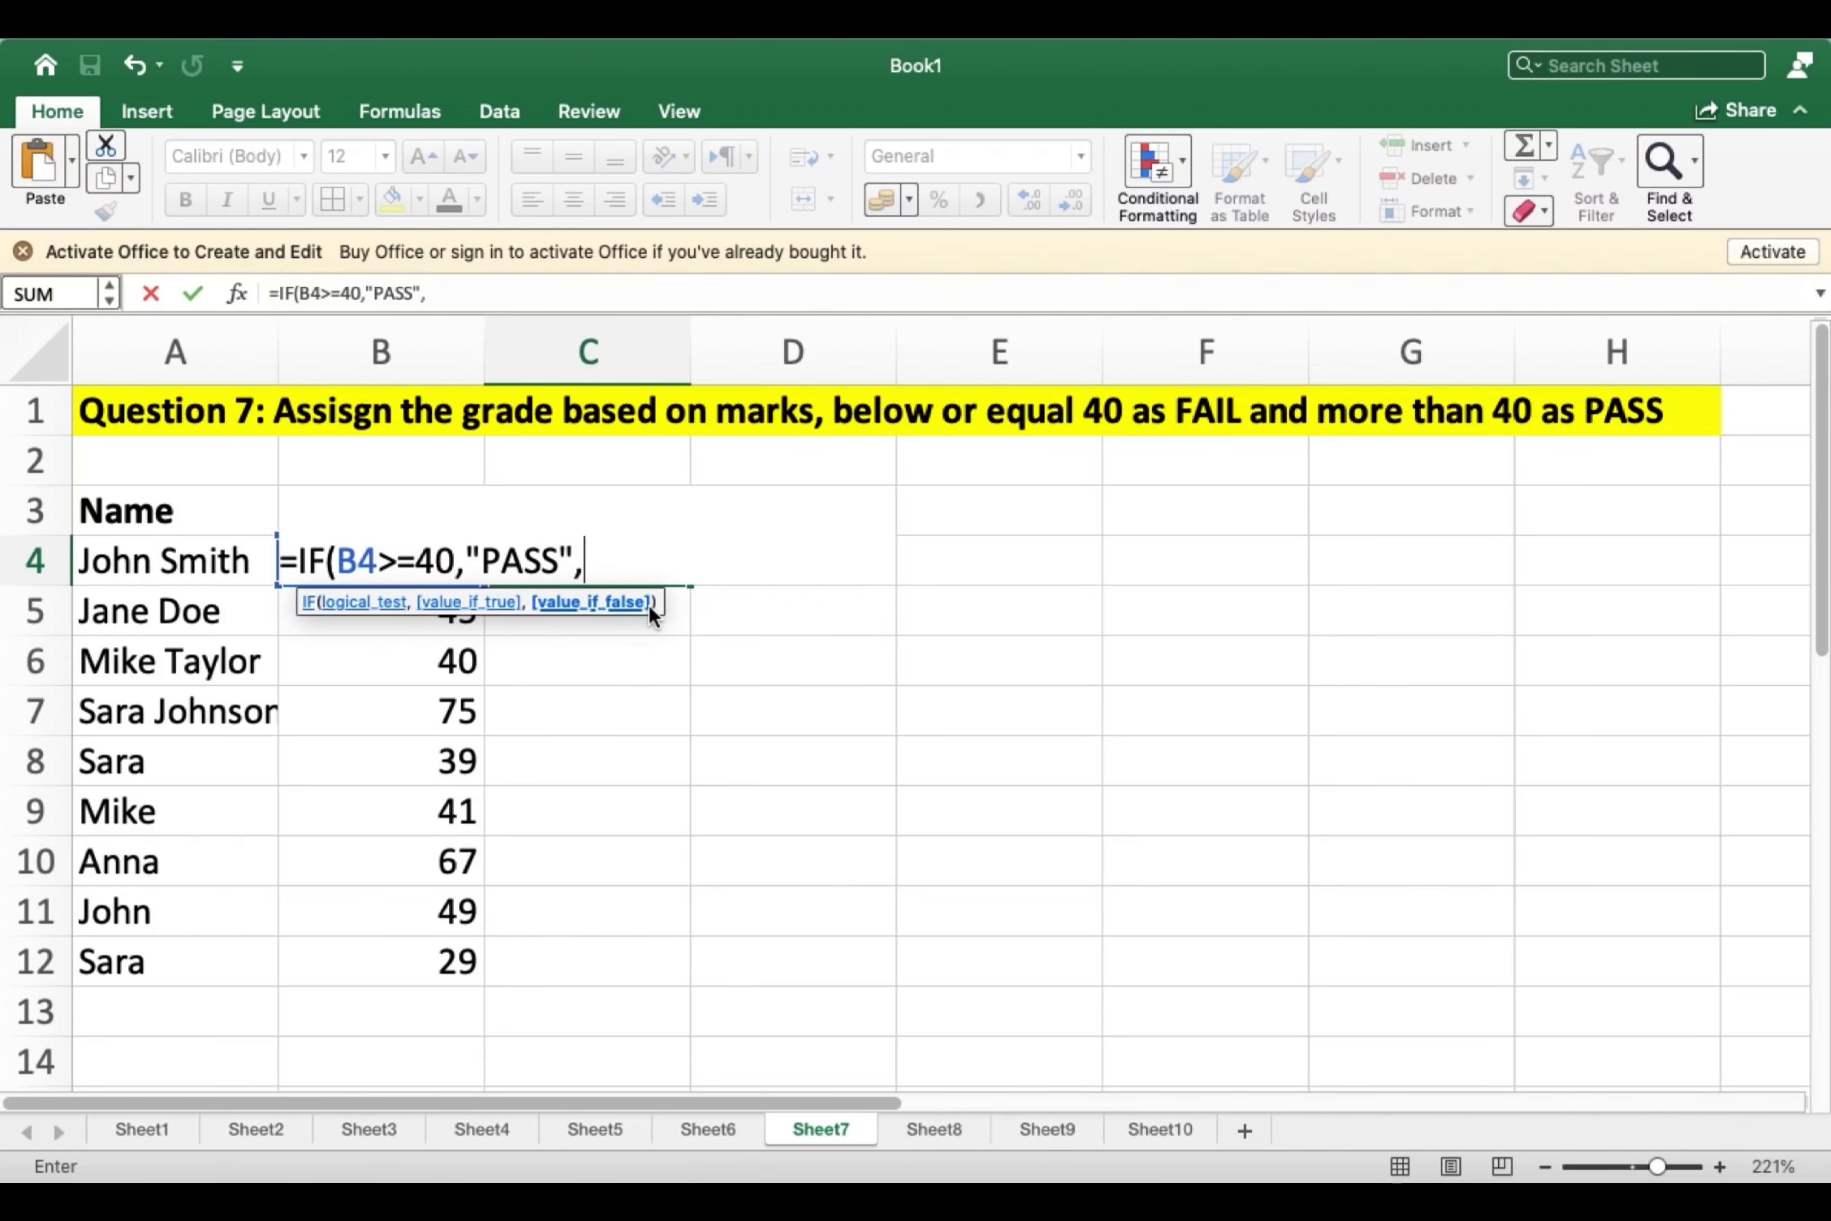
pyautogui.write('"')
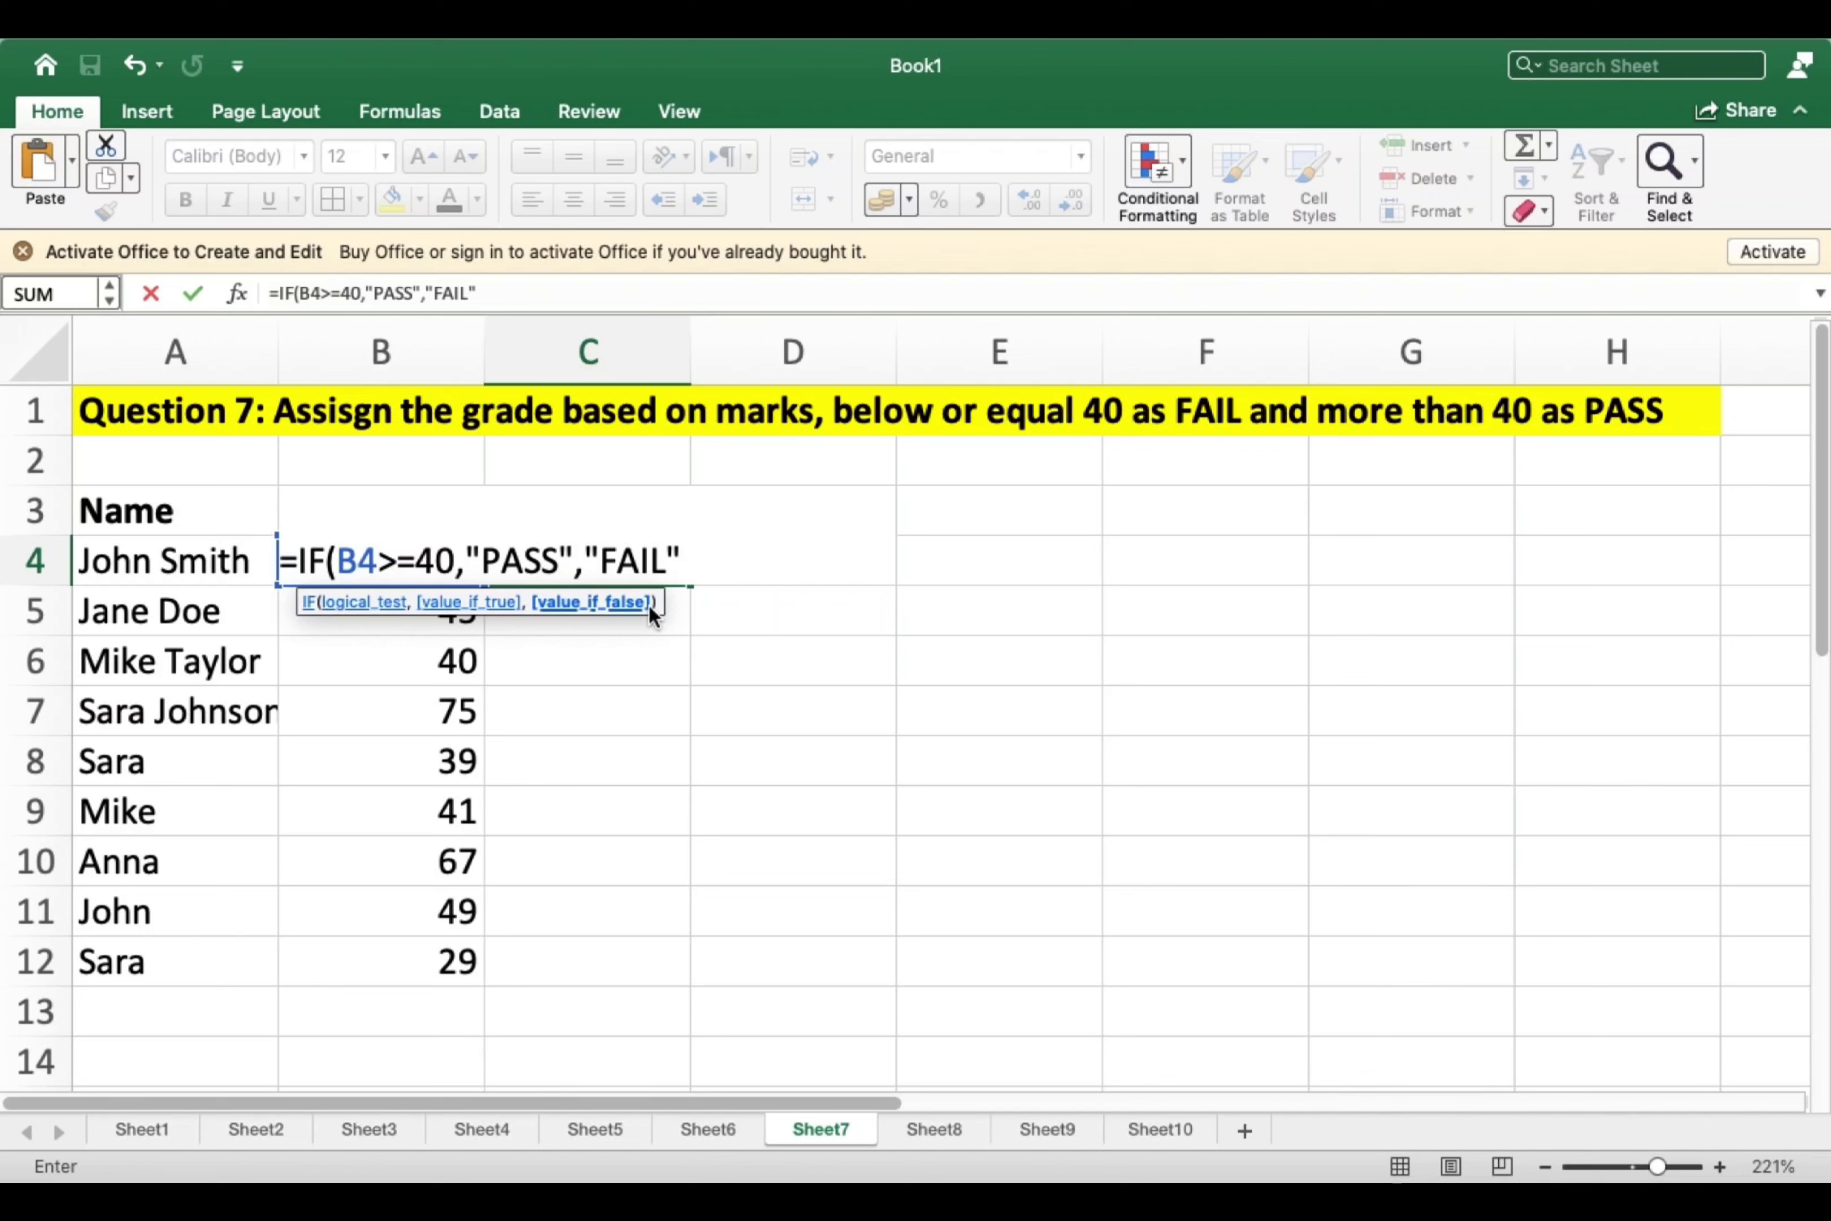
pyautogui.write('FAIL"')
pyautogui.press('Return')
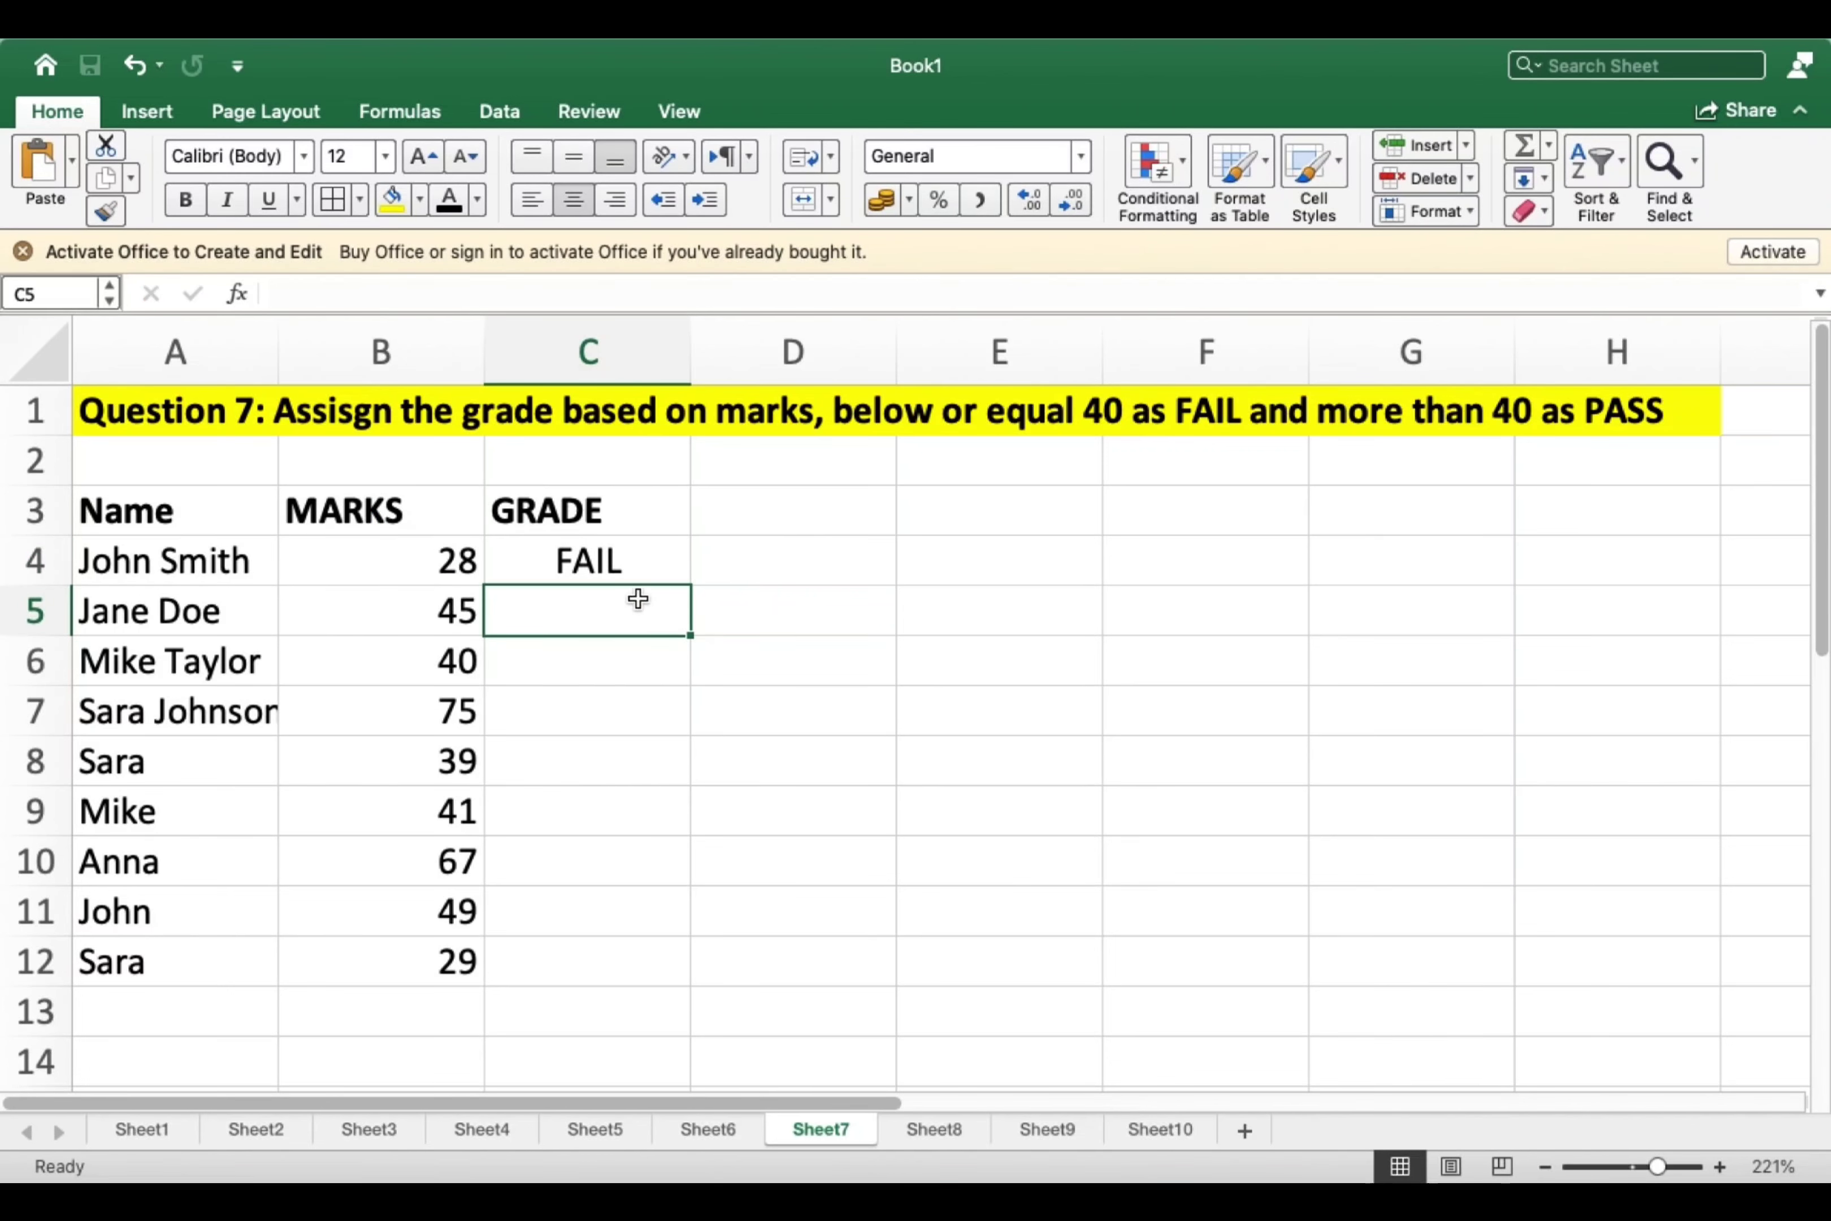
# Check the grade in C4 against the marks in B4, and fill the formula down through C12.
pyautogui.click(633, 579)
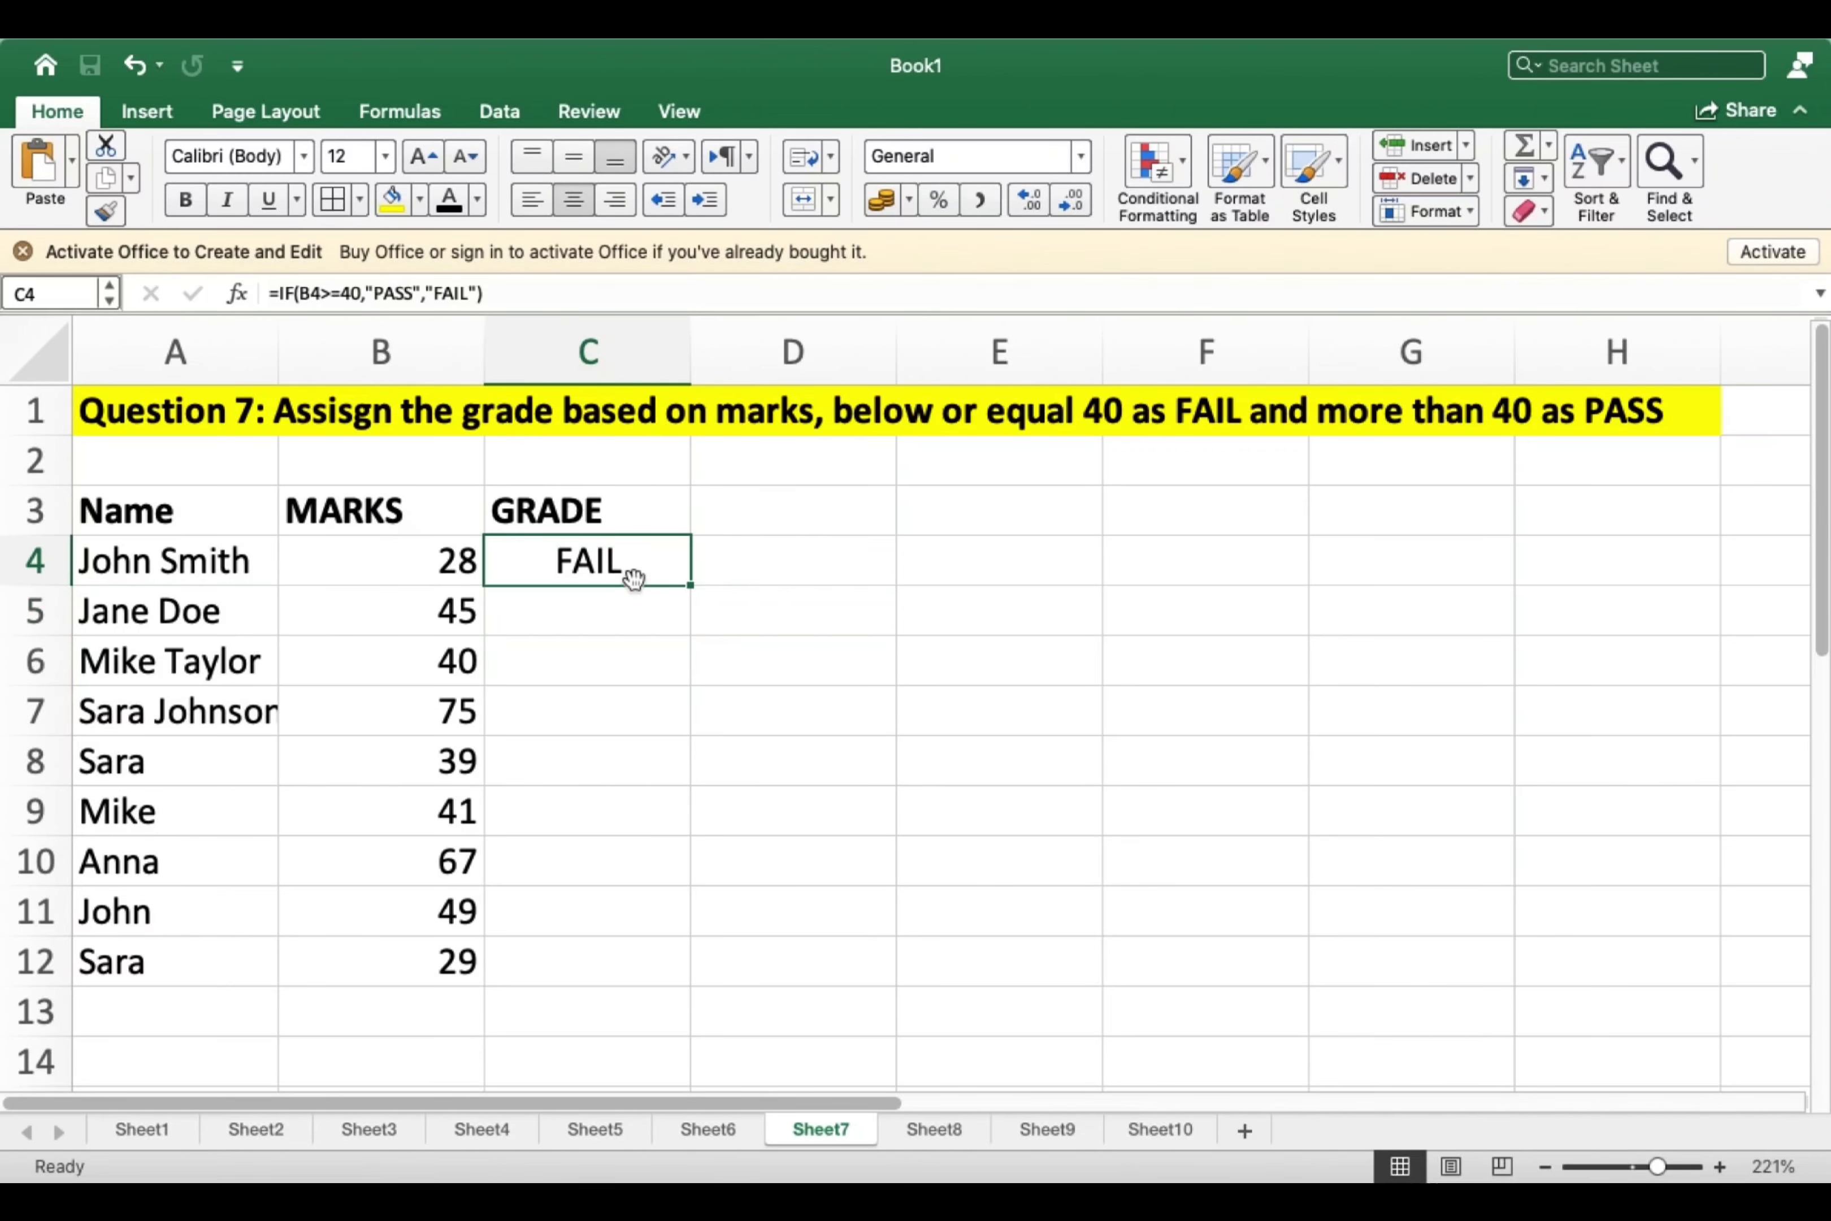
pyautogui.click(422, 558)
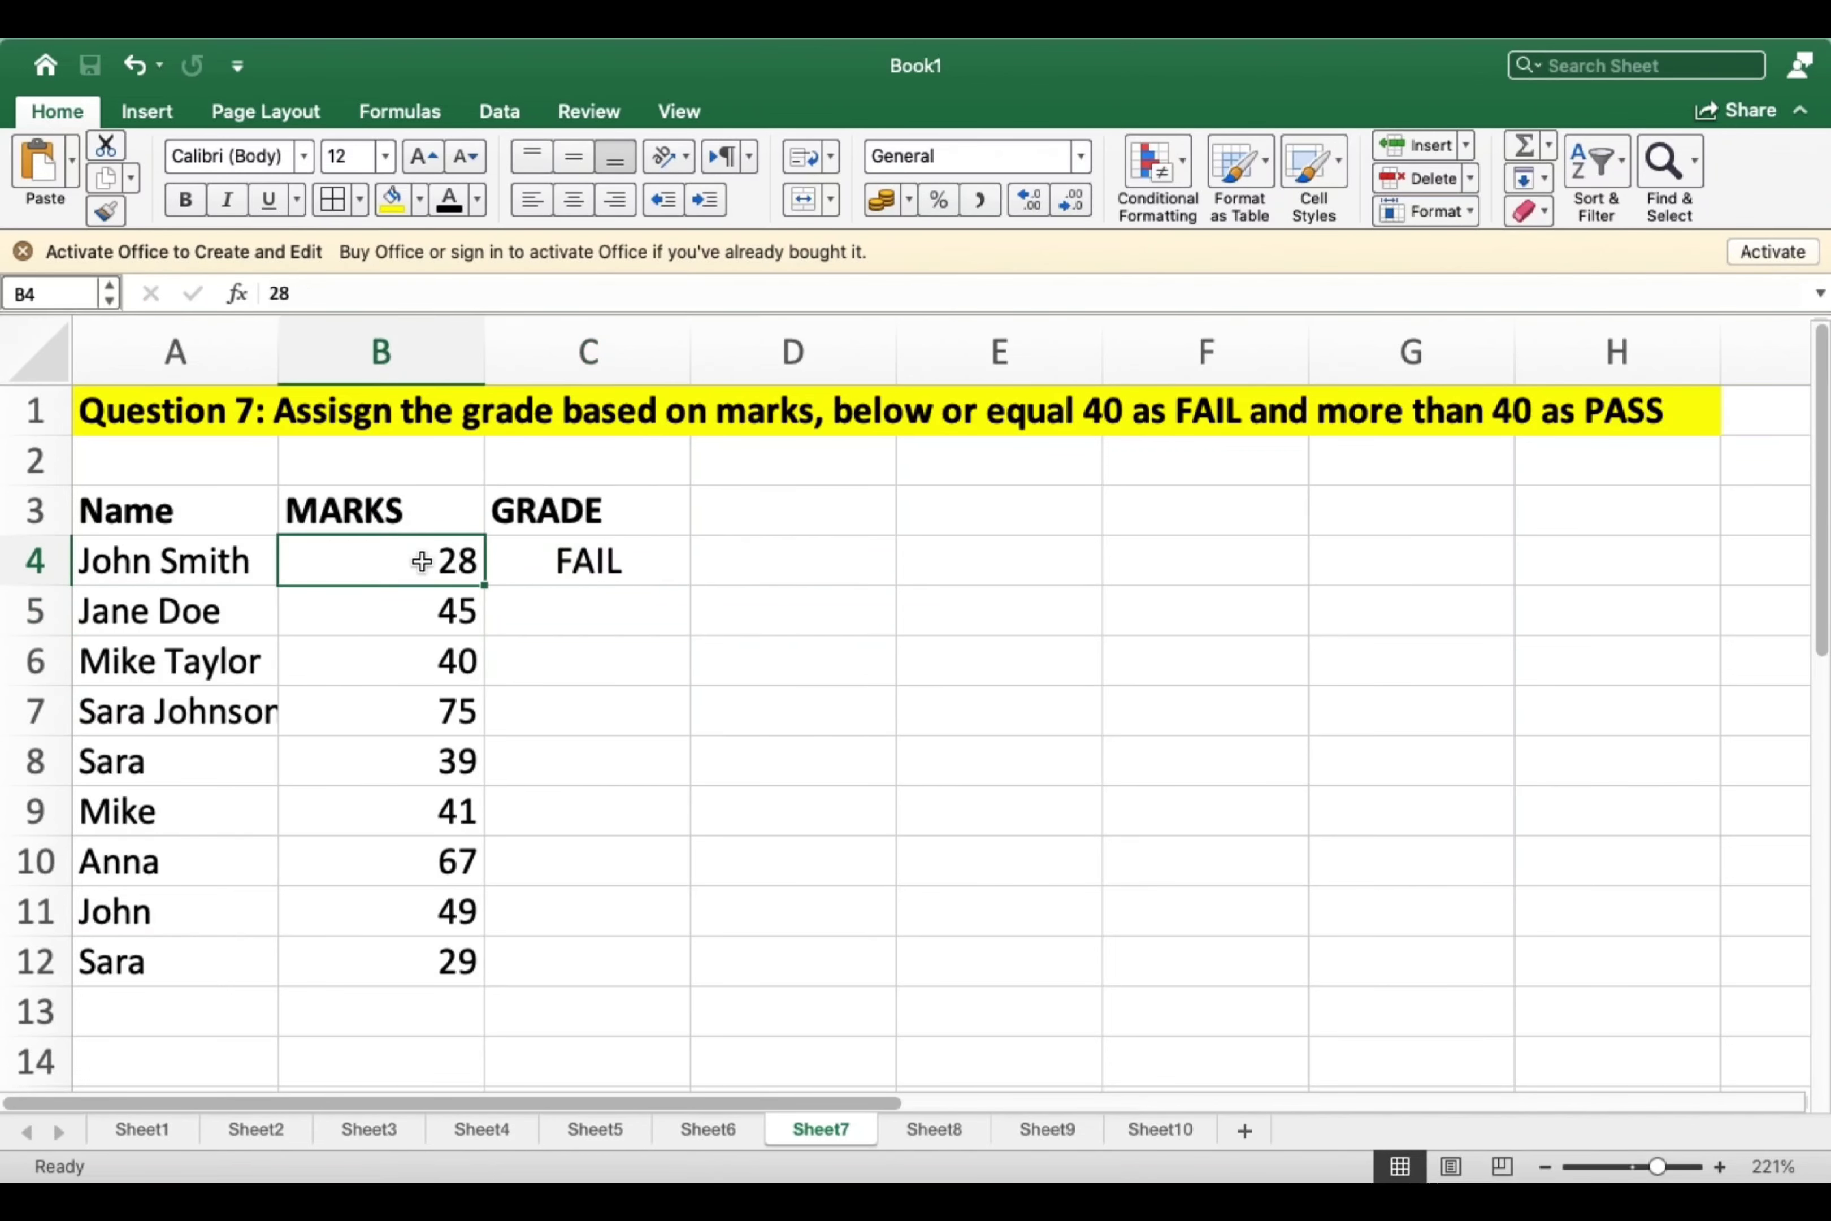
pyautogui.click(552, 562)
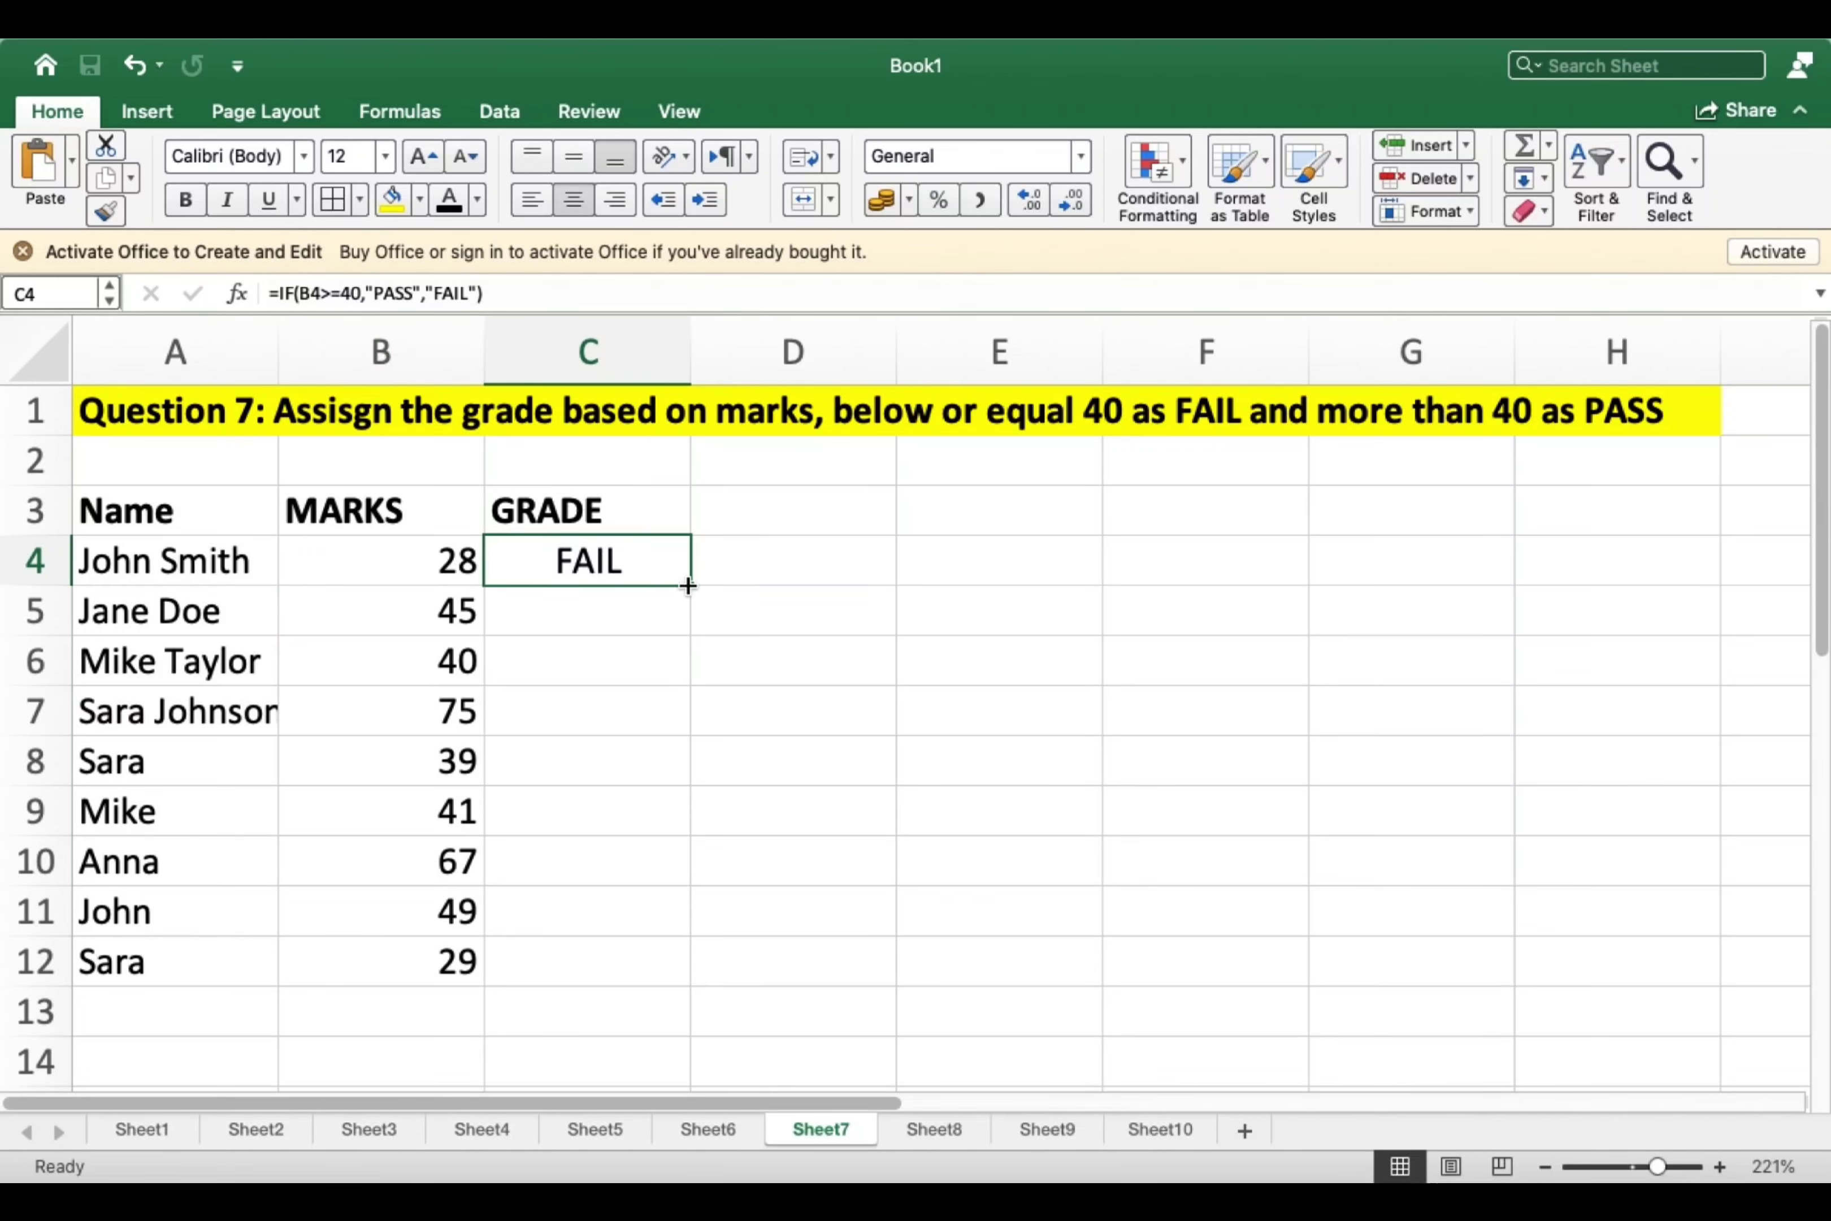
pyautogui.doubleClick(688, 586)
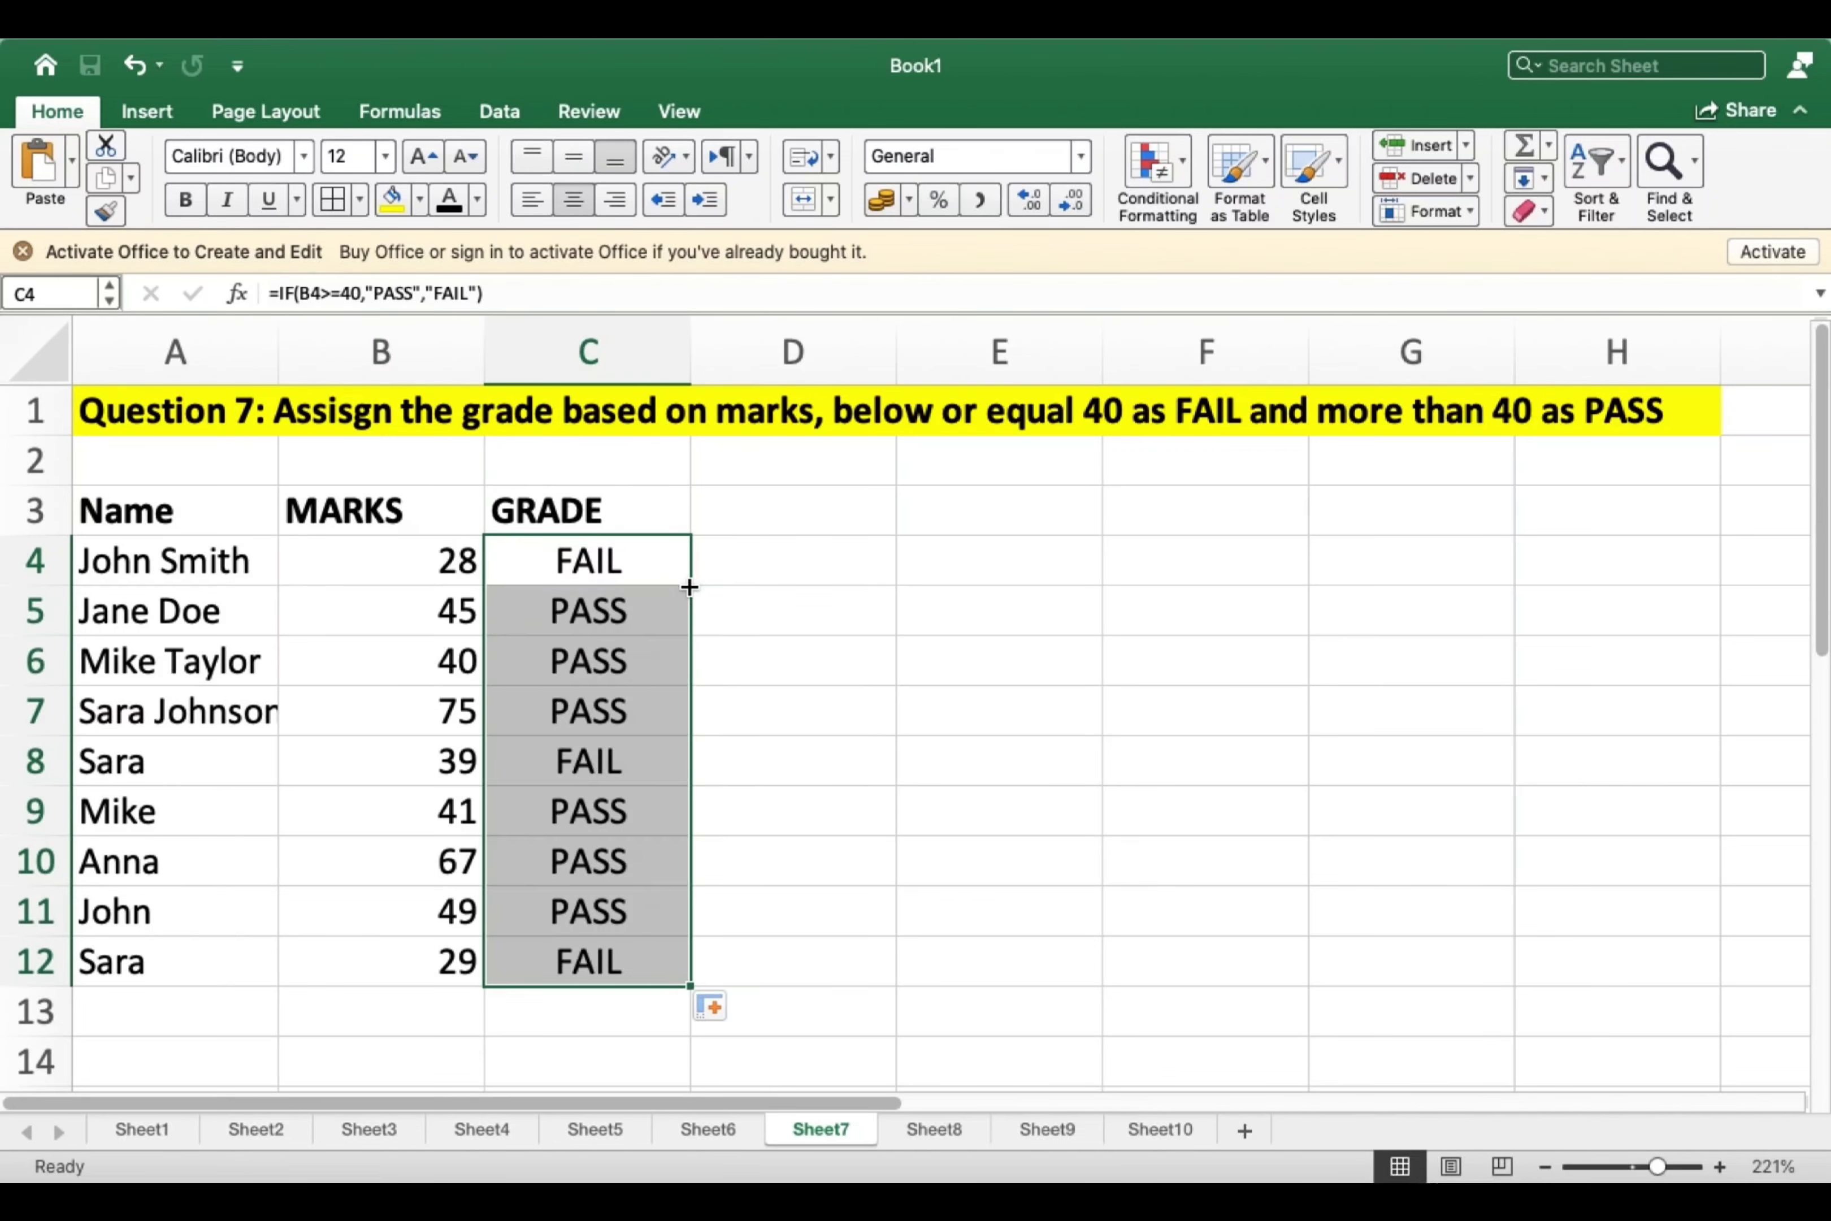
# Check the filled PASS/FAIL grades against the marks from row 5 through row 12, finishing at C4.
pyautogui.click(515, 607)
pyautogui.click(469, 609)
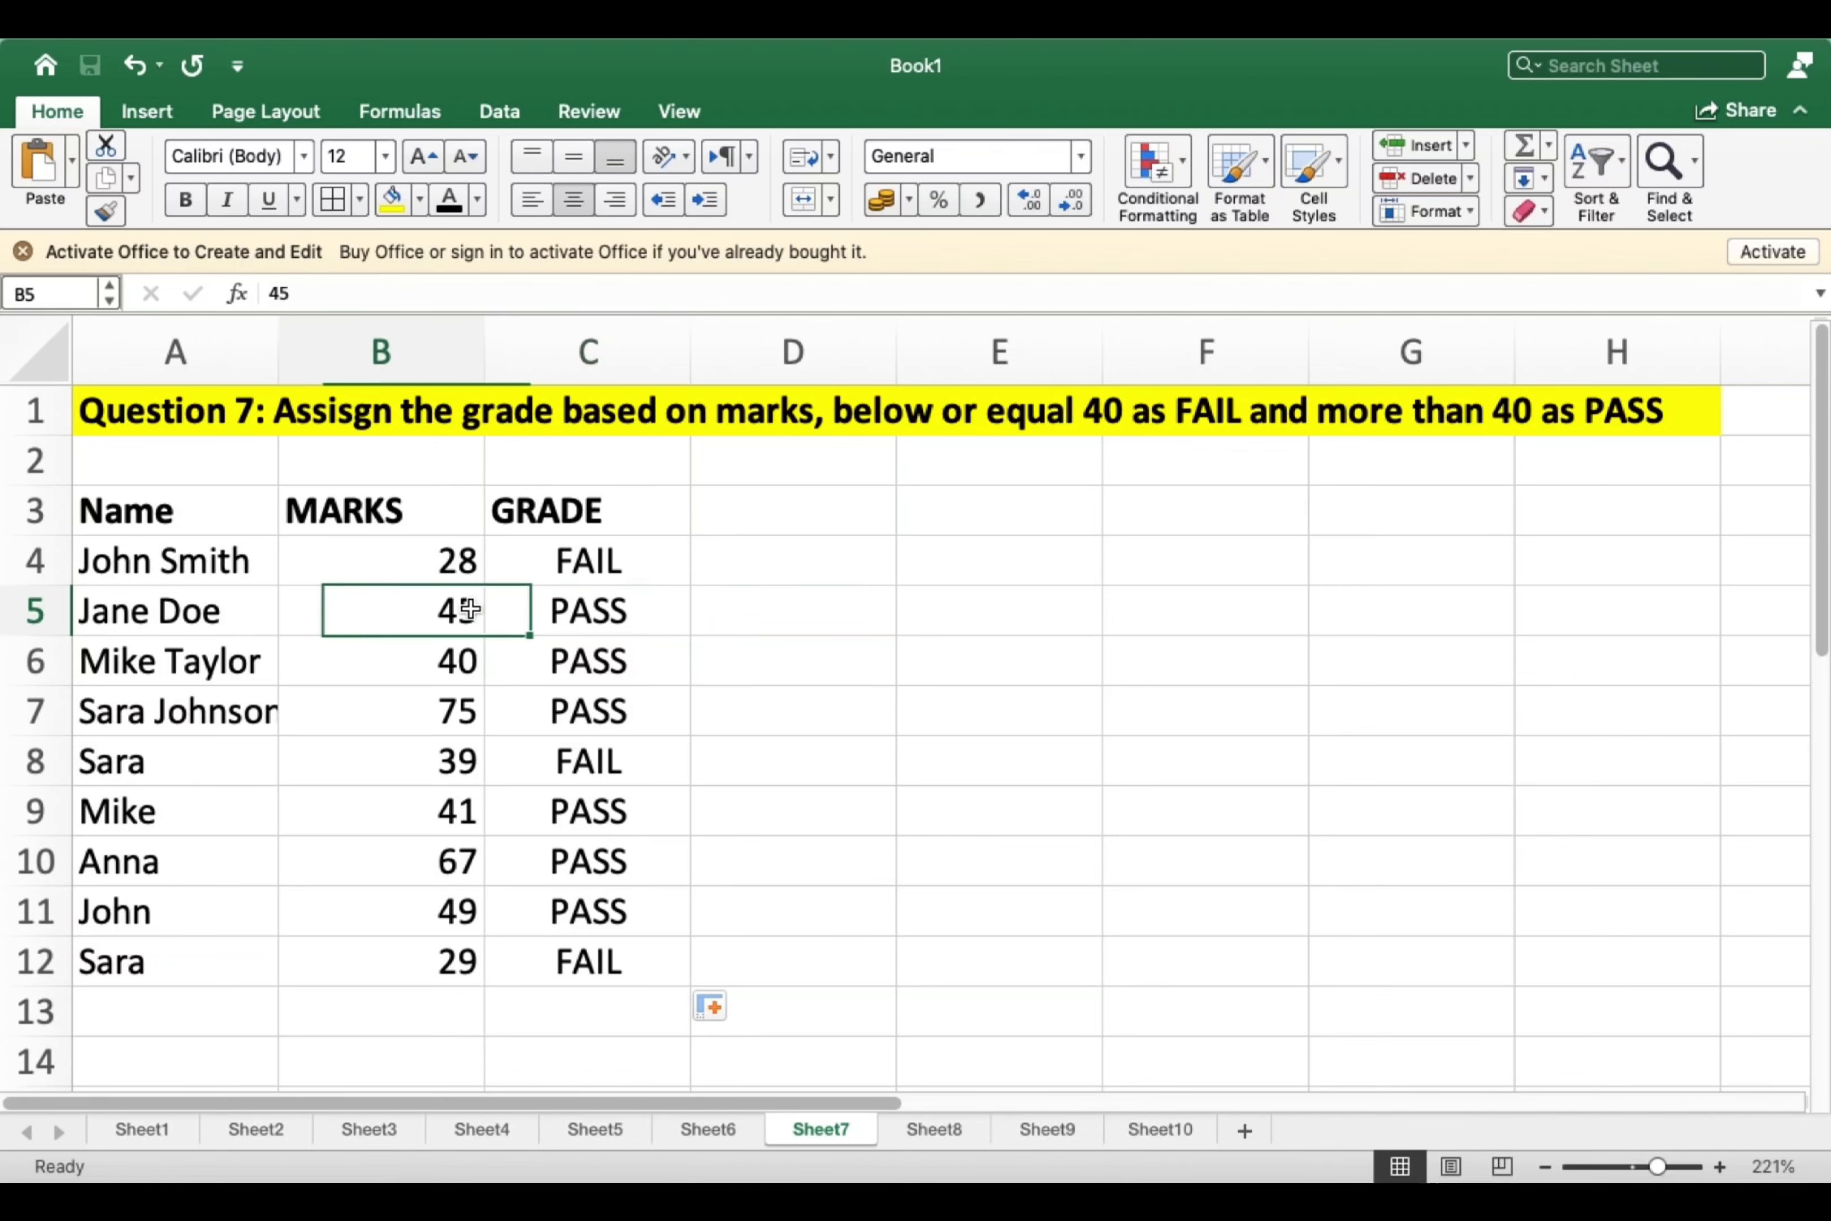
pyautogui.click(442, 682)
pyautogui.click(562, 654)
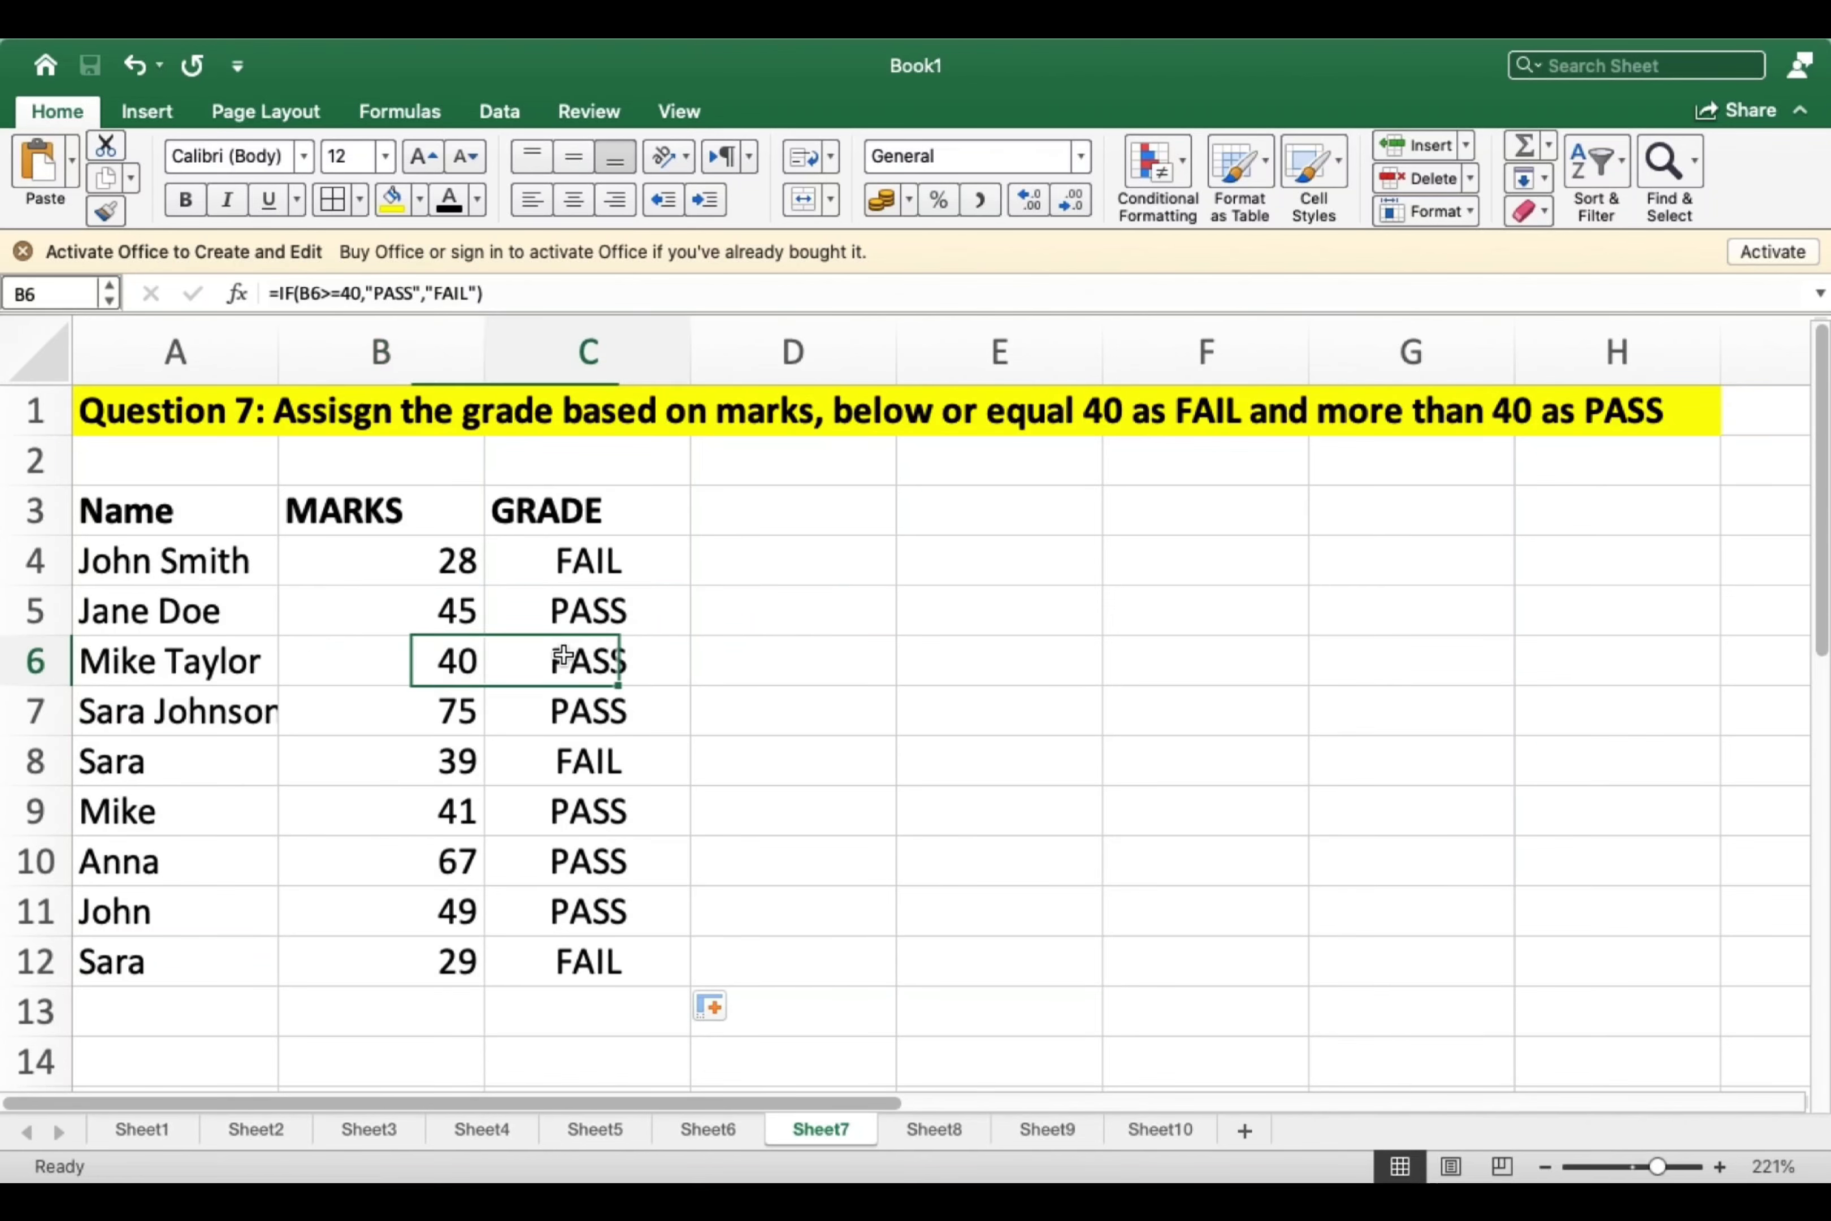
pyautogui.click(461, 713)
pyautogui.click(556, 703)
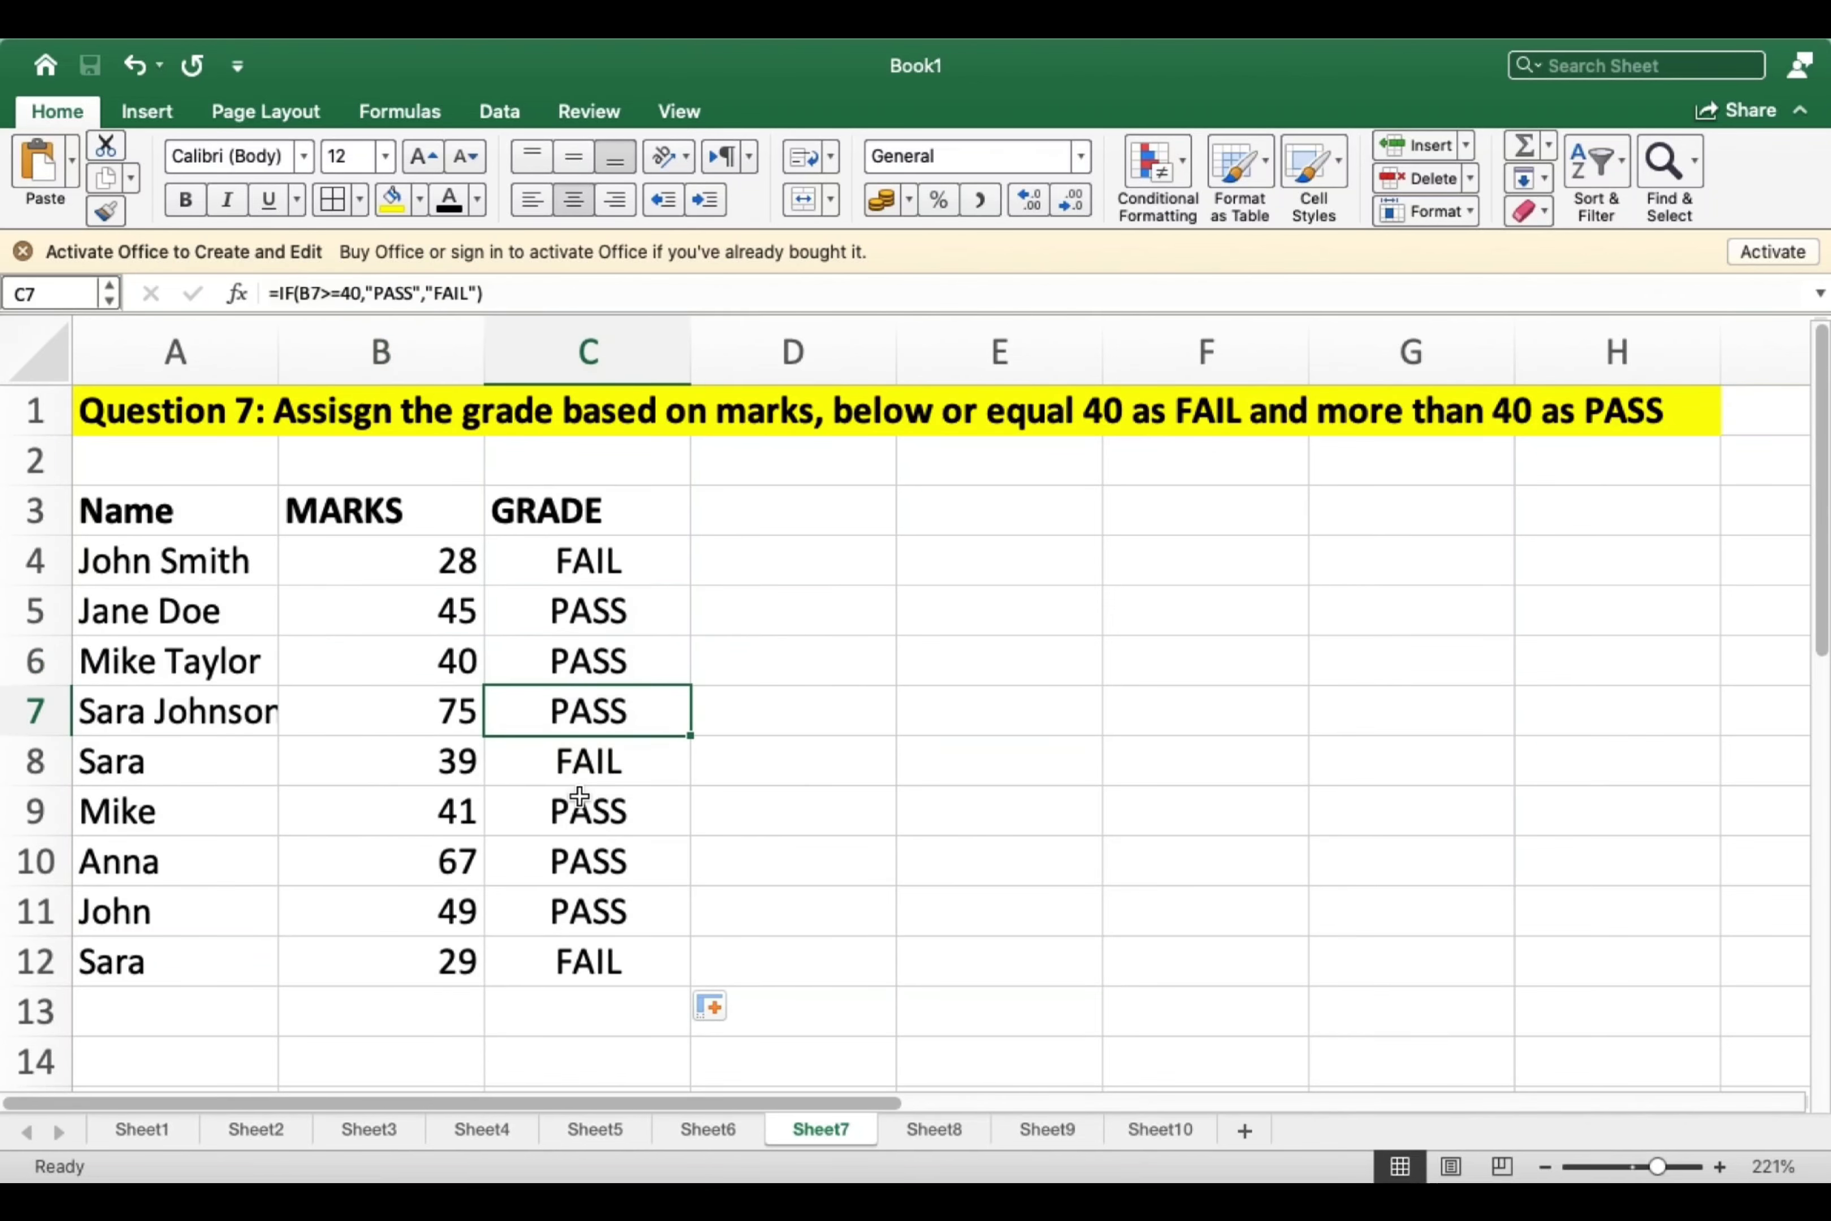
pyautogui.scroll(-4, 579, 797)
pyautogui.scroll(2, 581, 797)
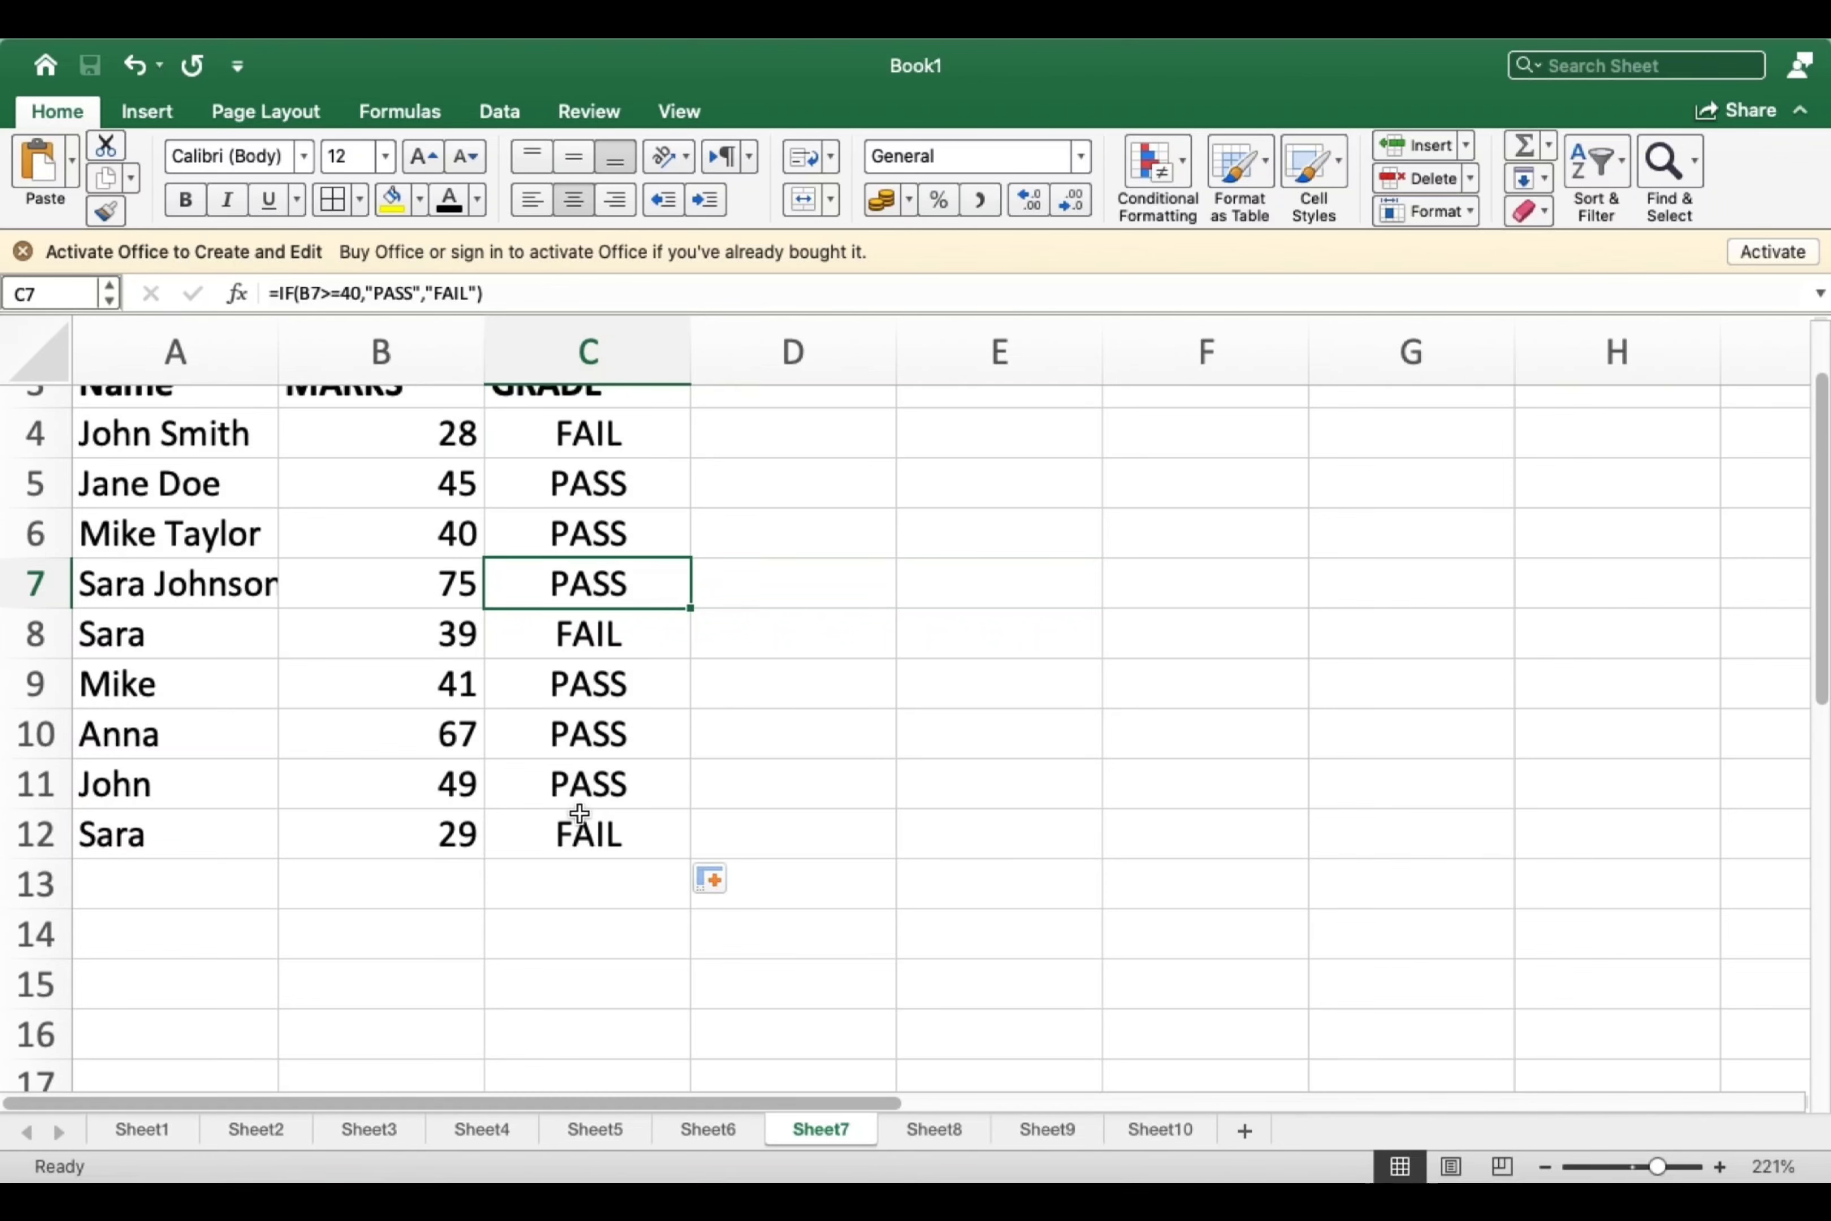
pyautogui.click(579, 815)
pyautogui.scroll(3, 579, 816)
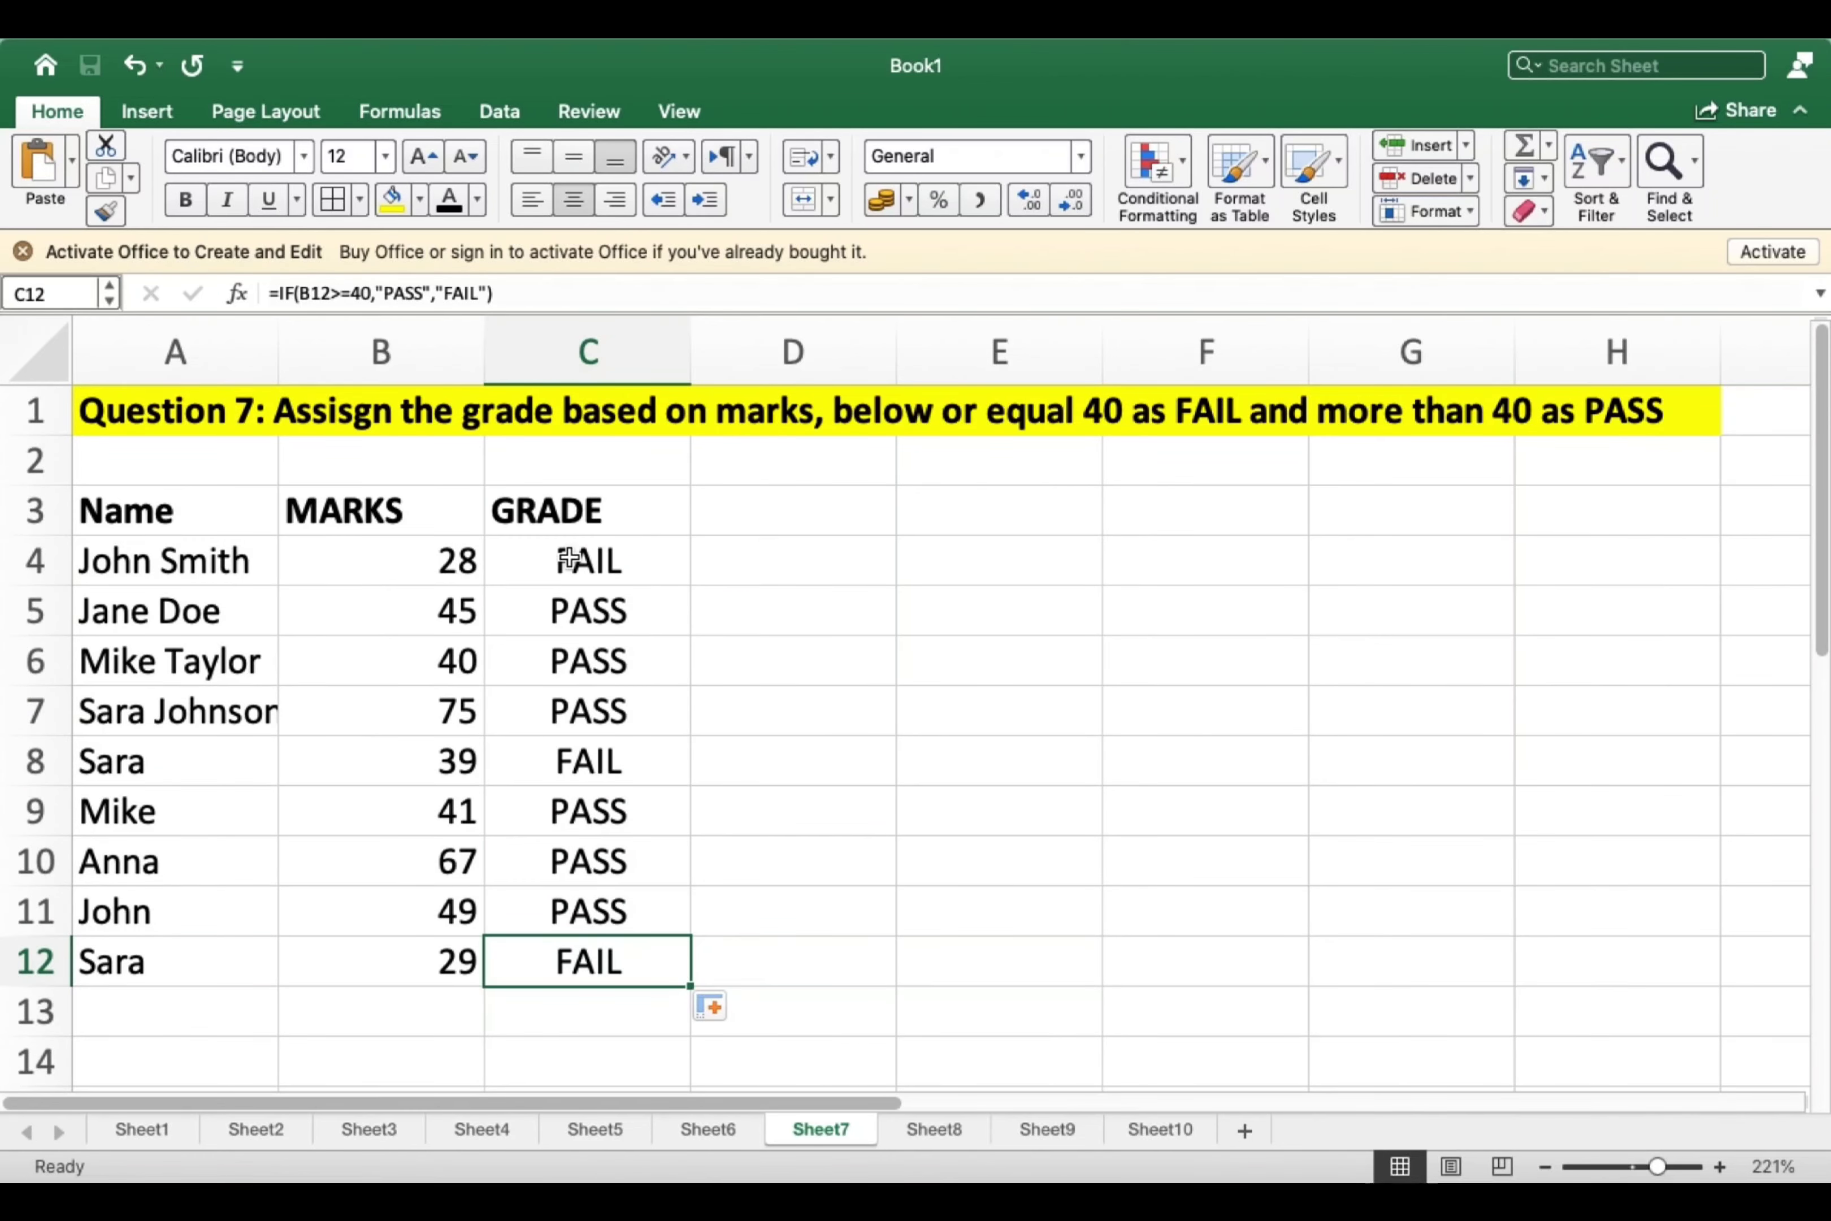
pyautogui.click(569, 560)
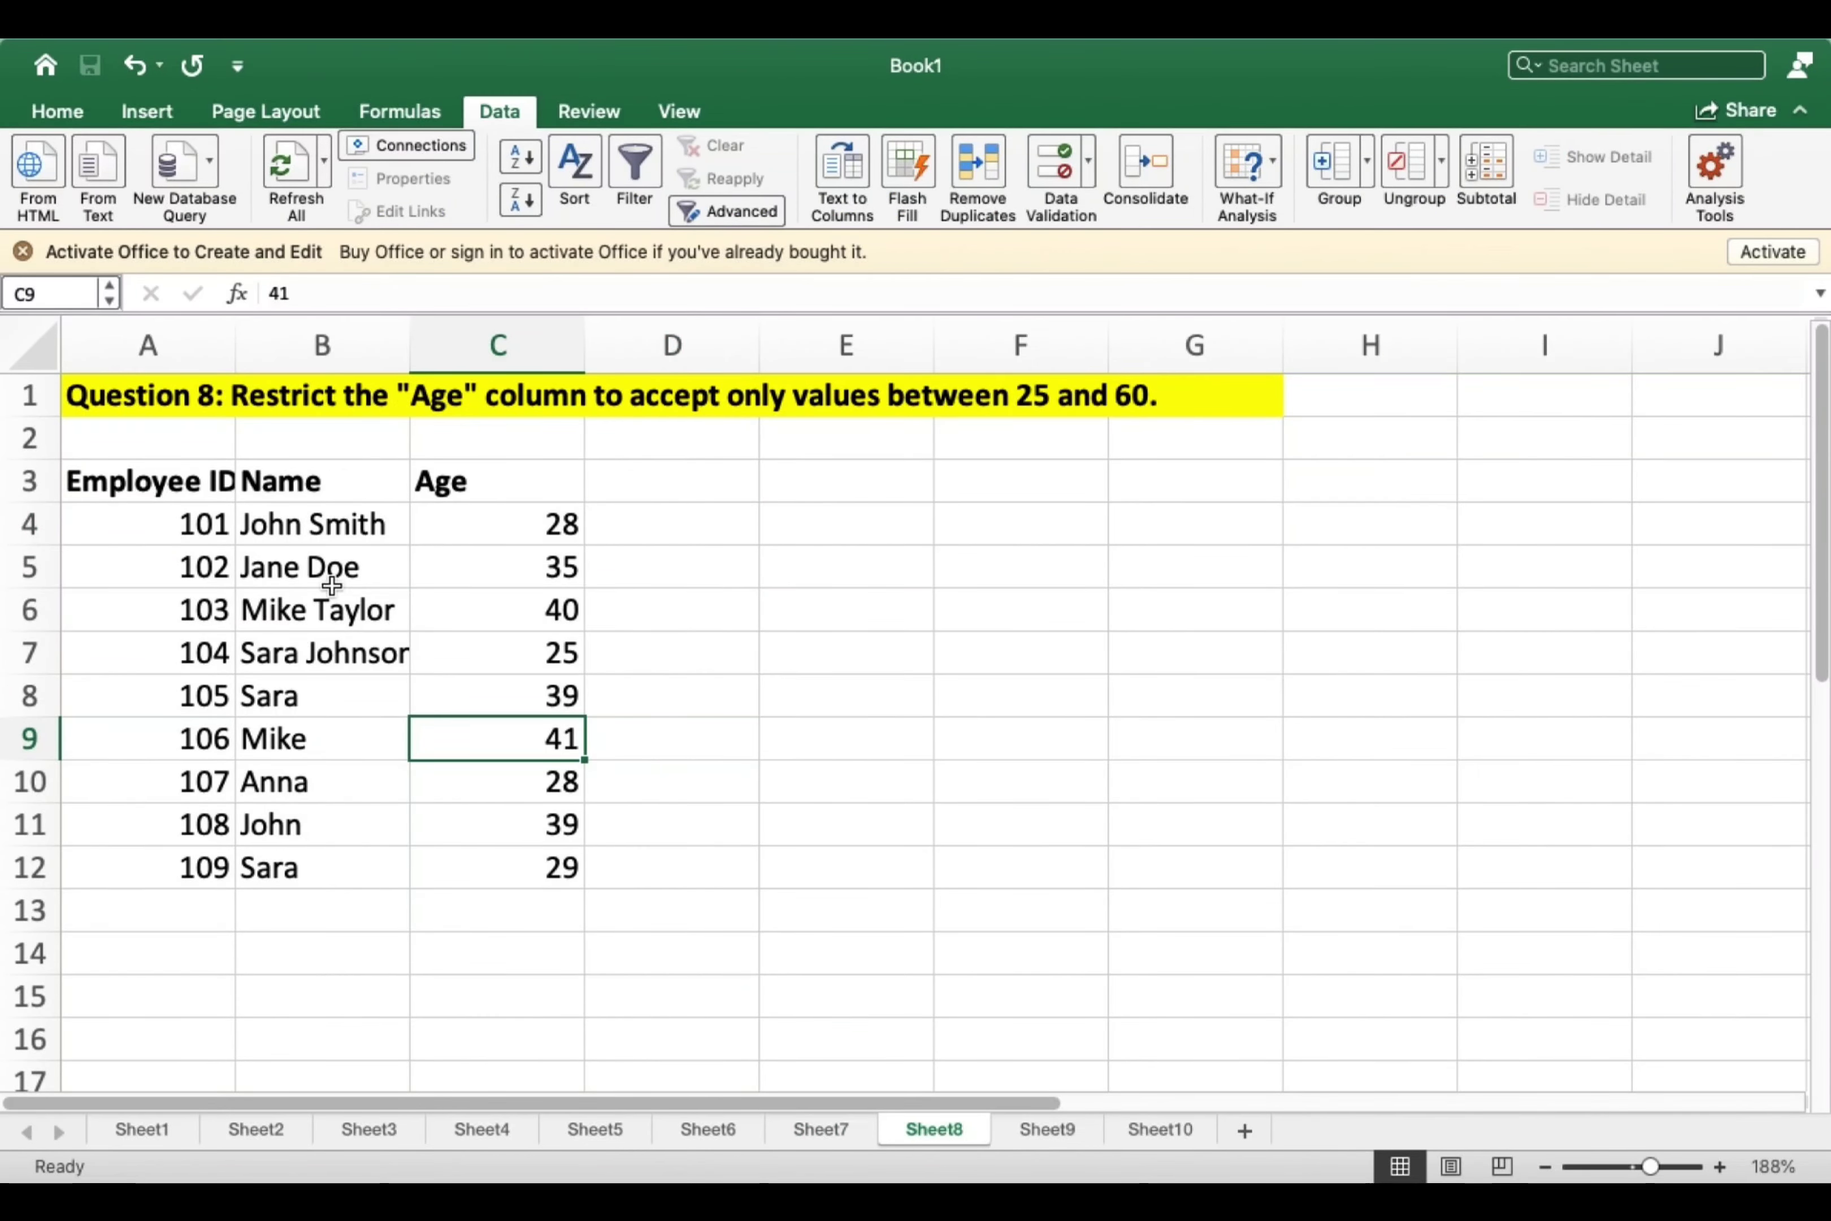
# Review the ages in column C and enter 65 in C7 as an unrestricted out-of-range trial value.
pyautogui.click(375, 563)
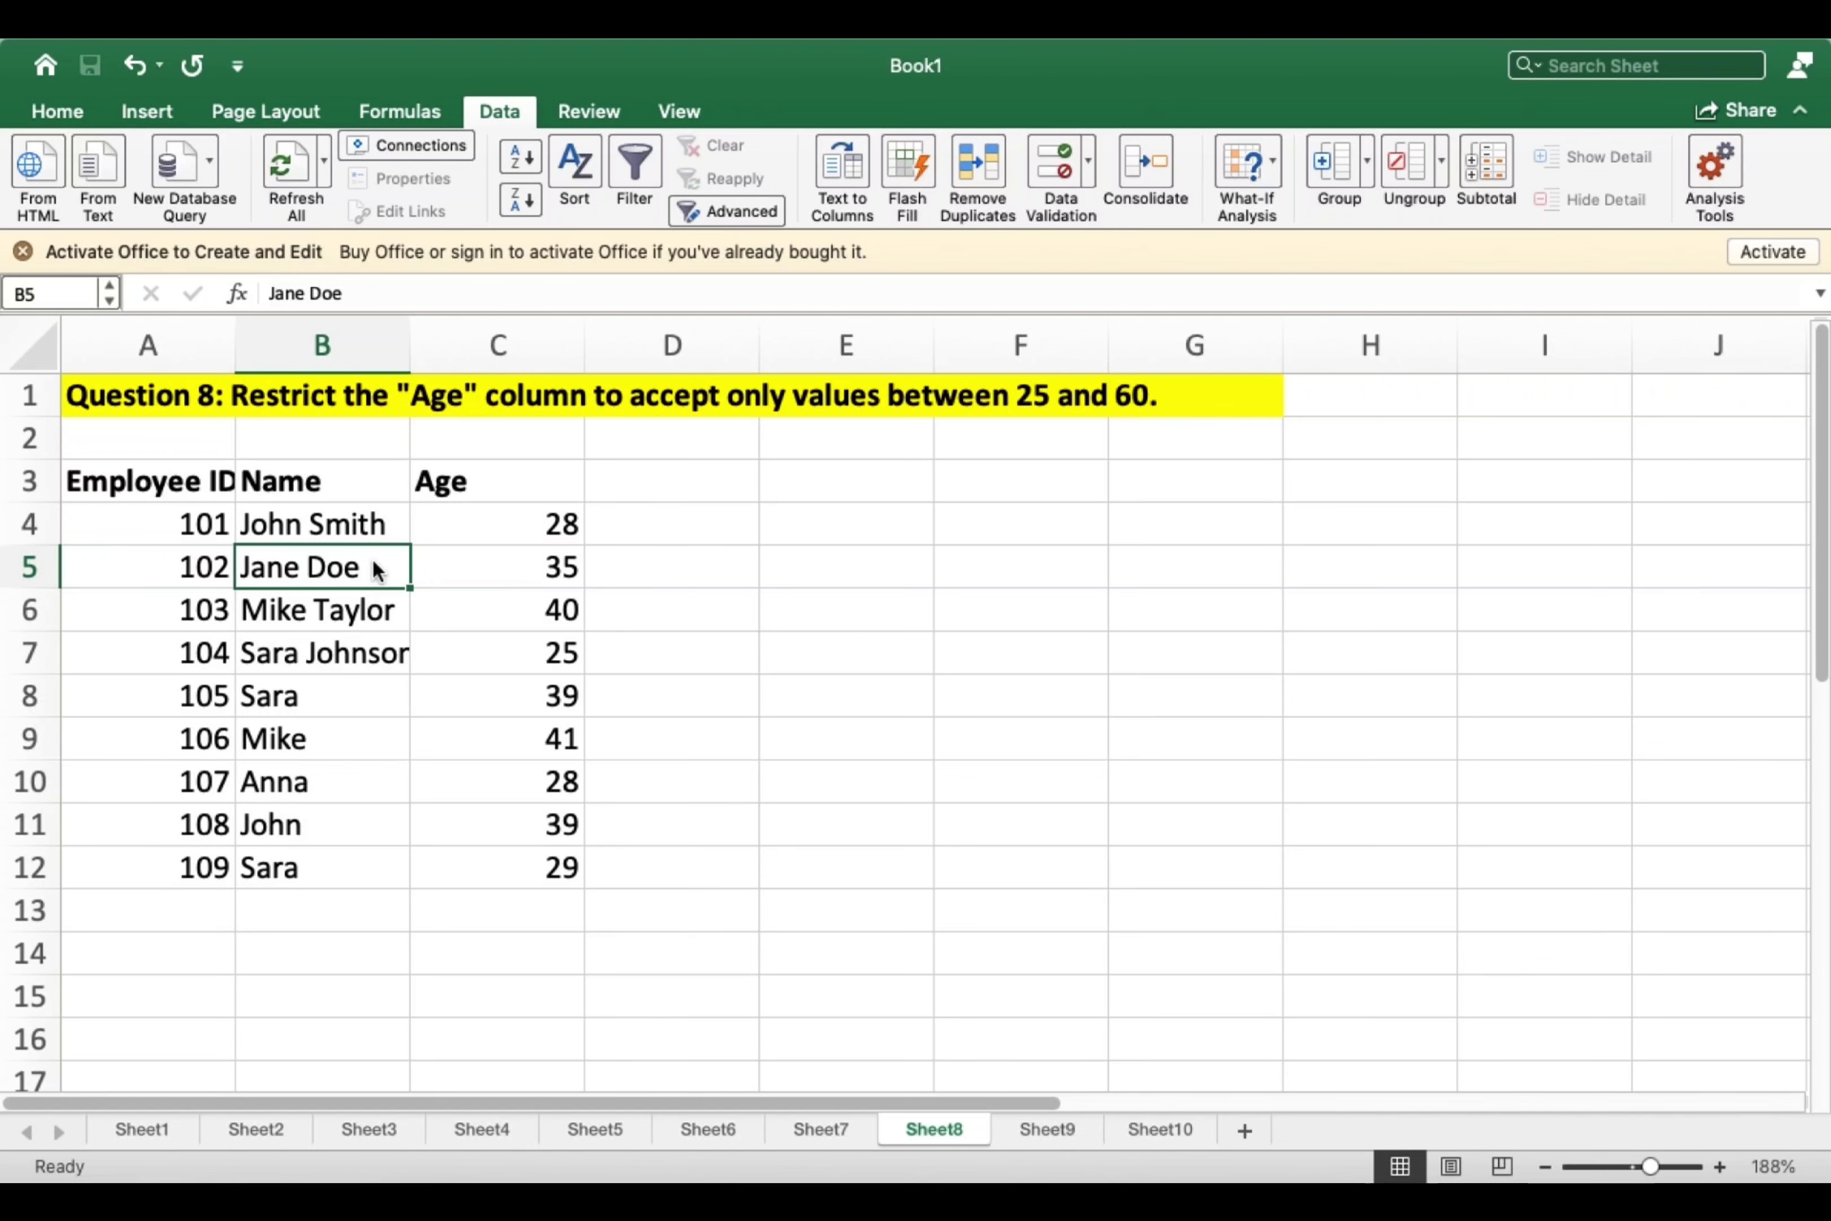
pyautogui.click(499, 524)
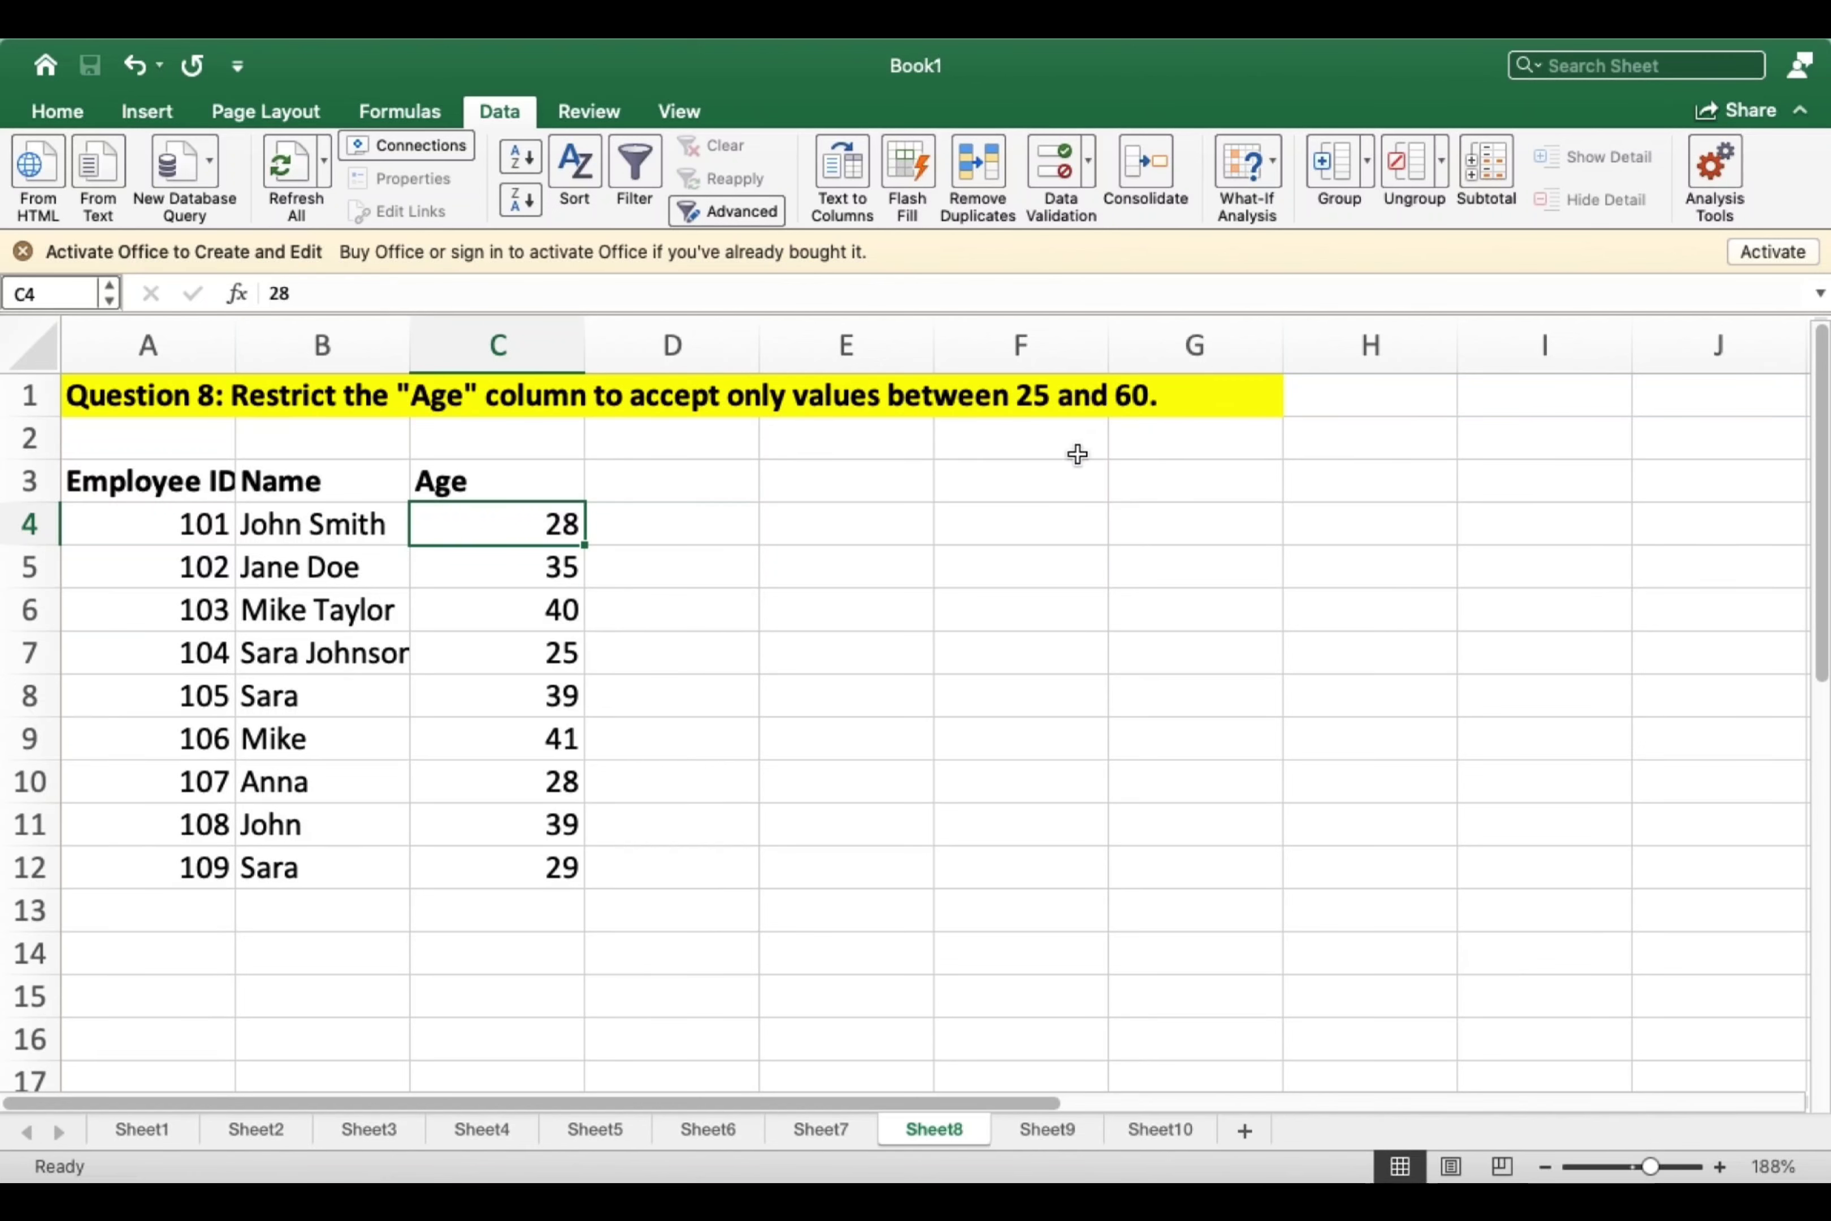
pyautogui.click(470, 651)
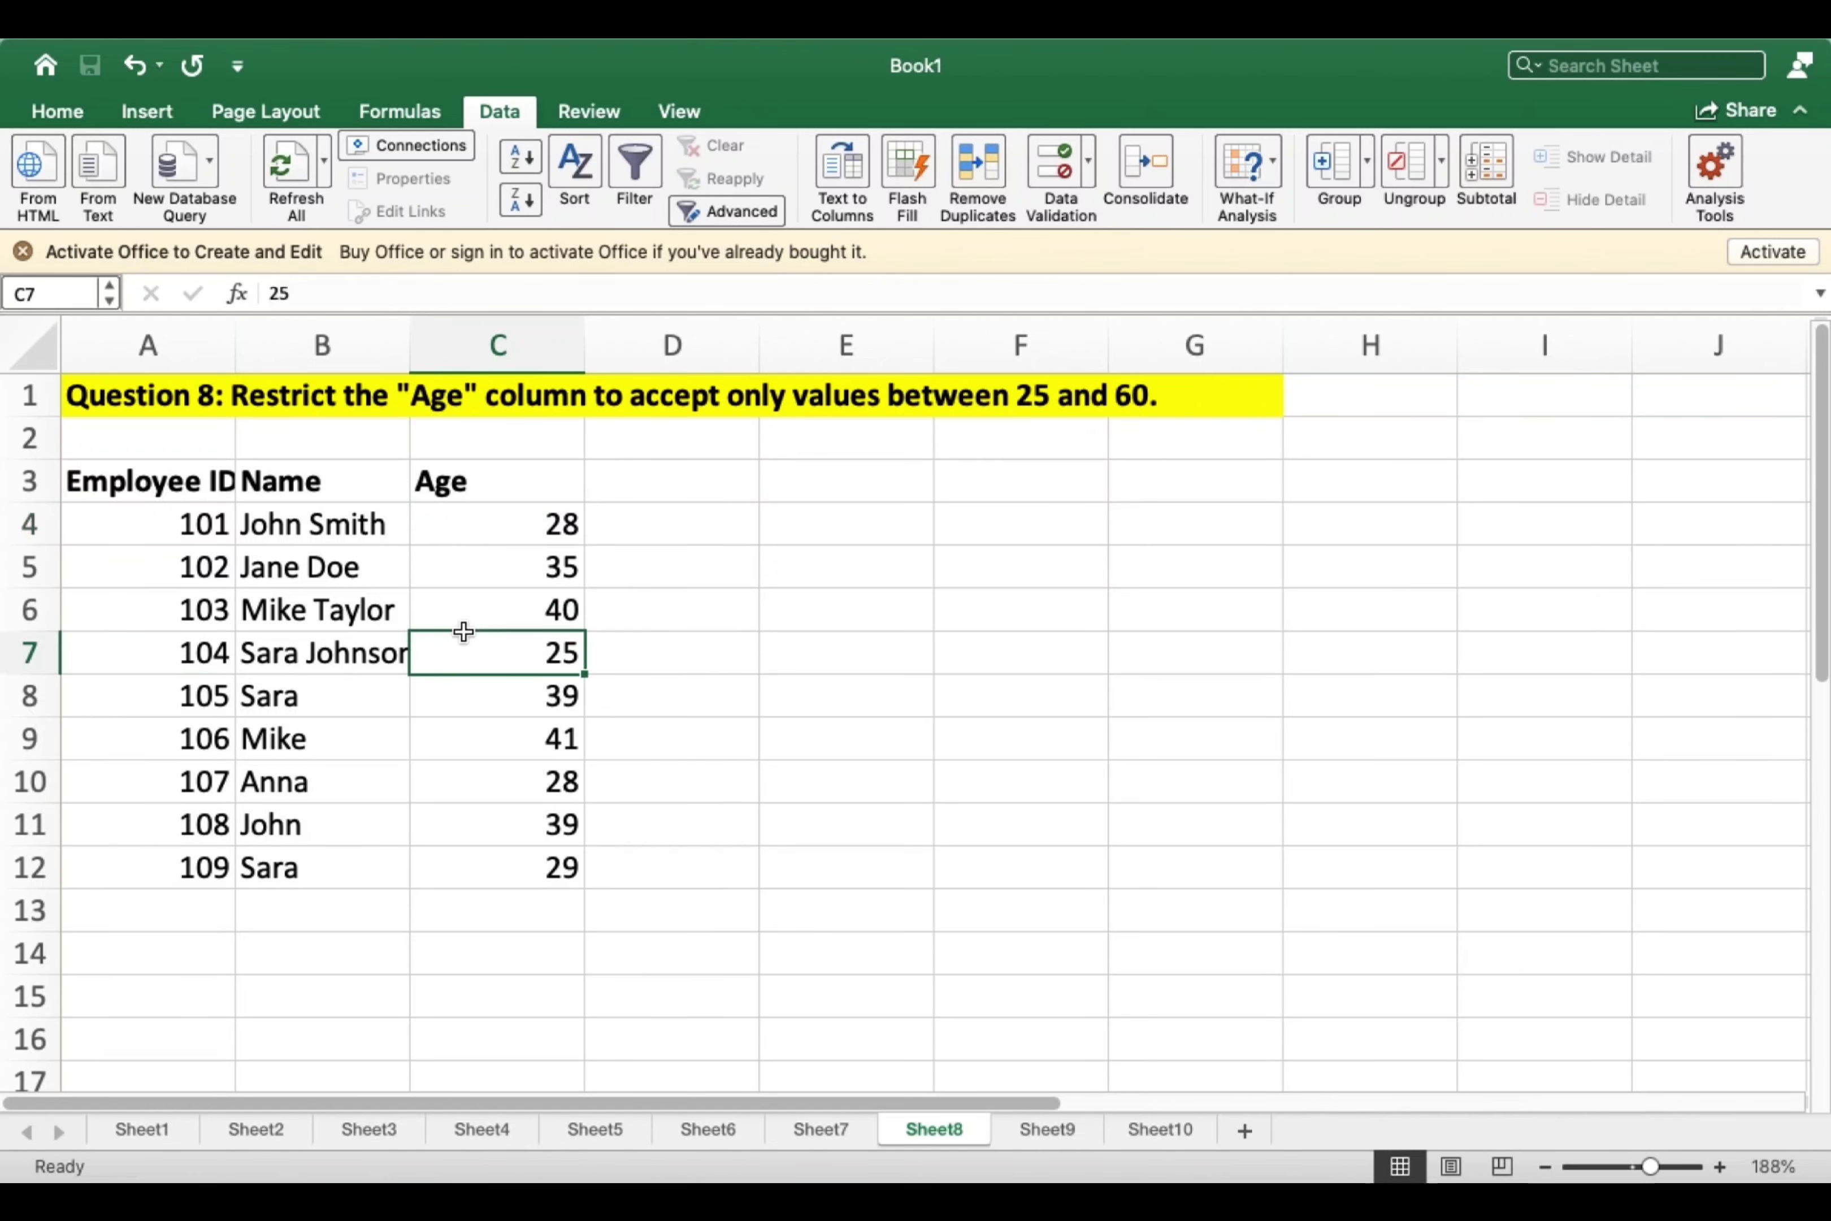
pyautogui.click(500, 525)
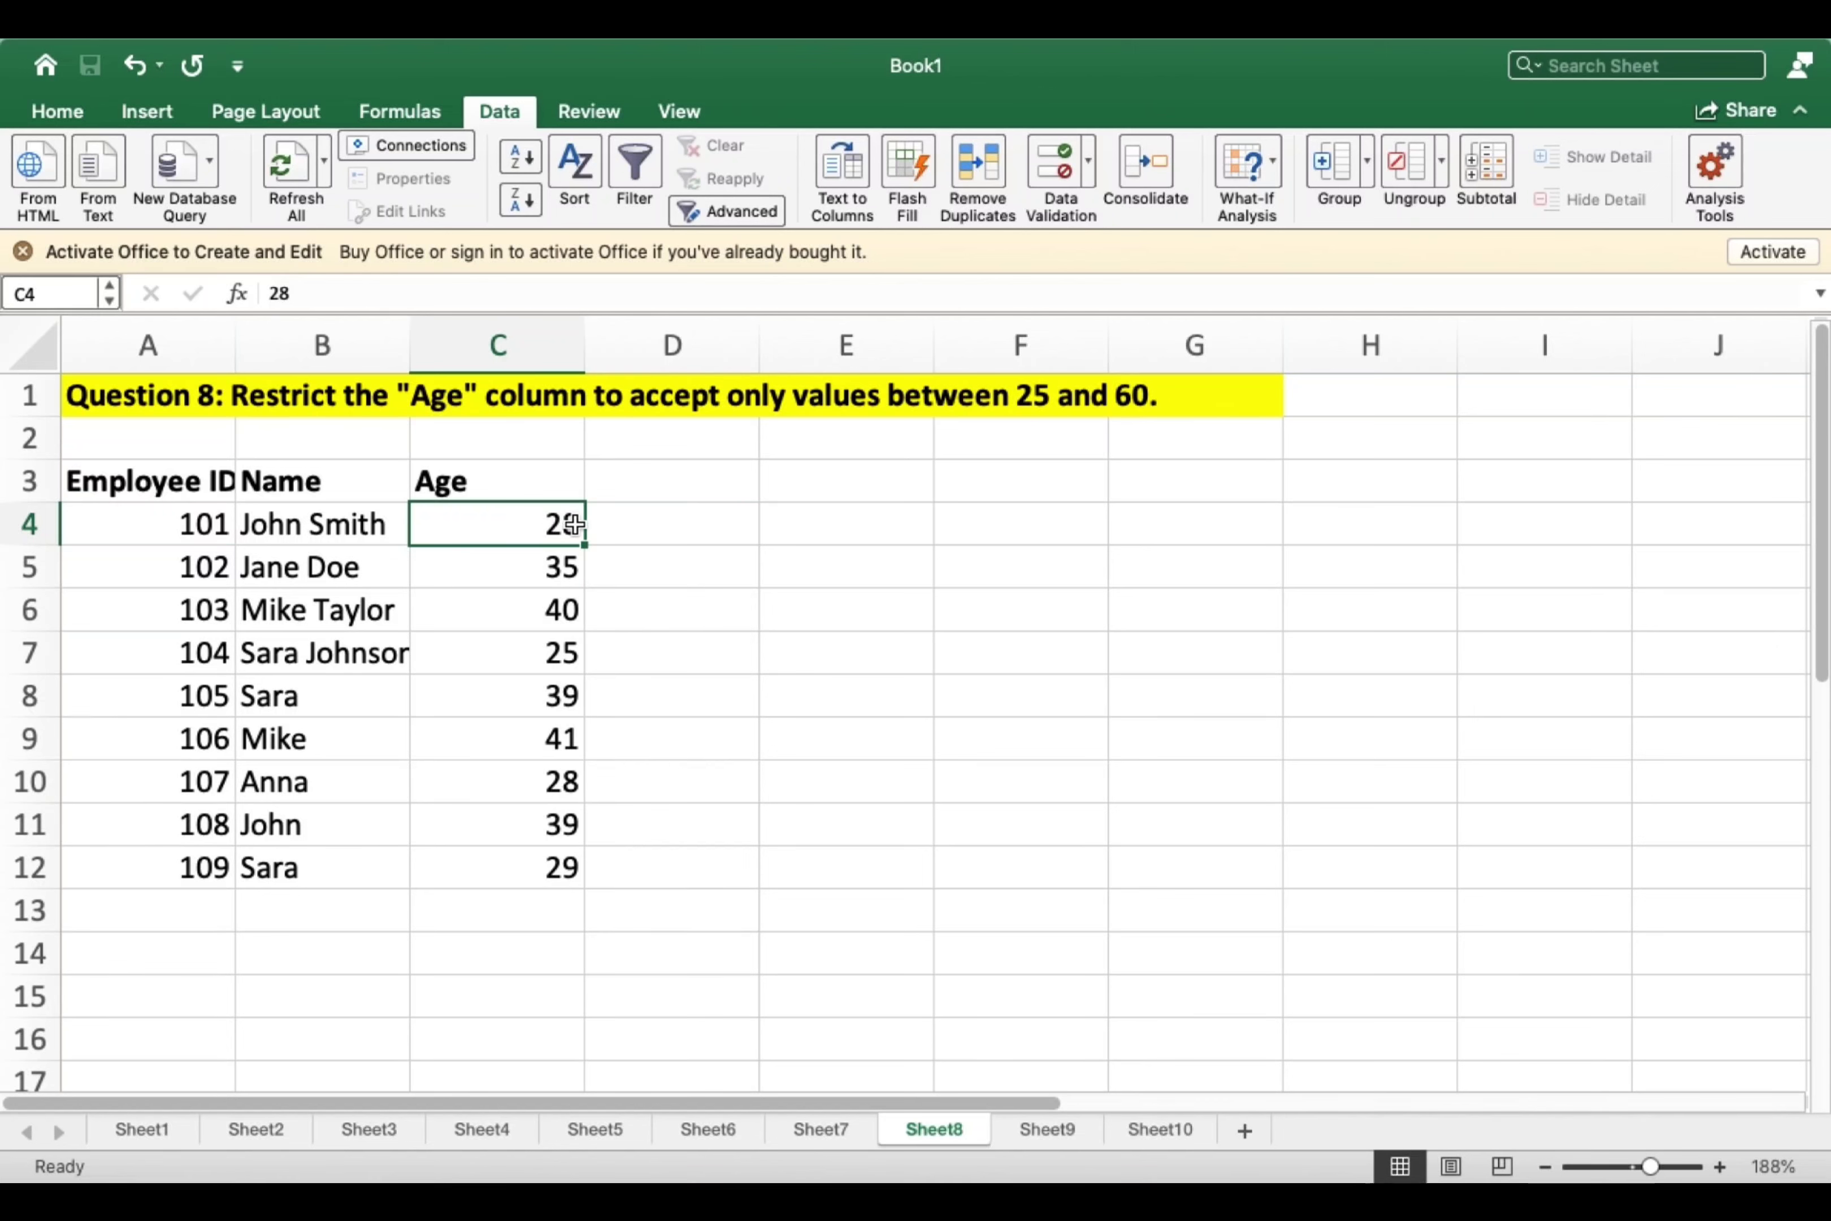
pyautogui.click(516, 667)
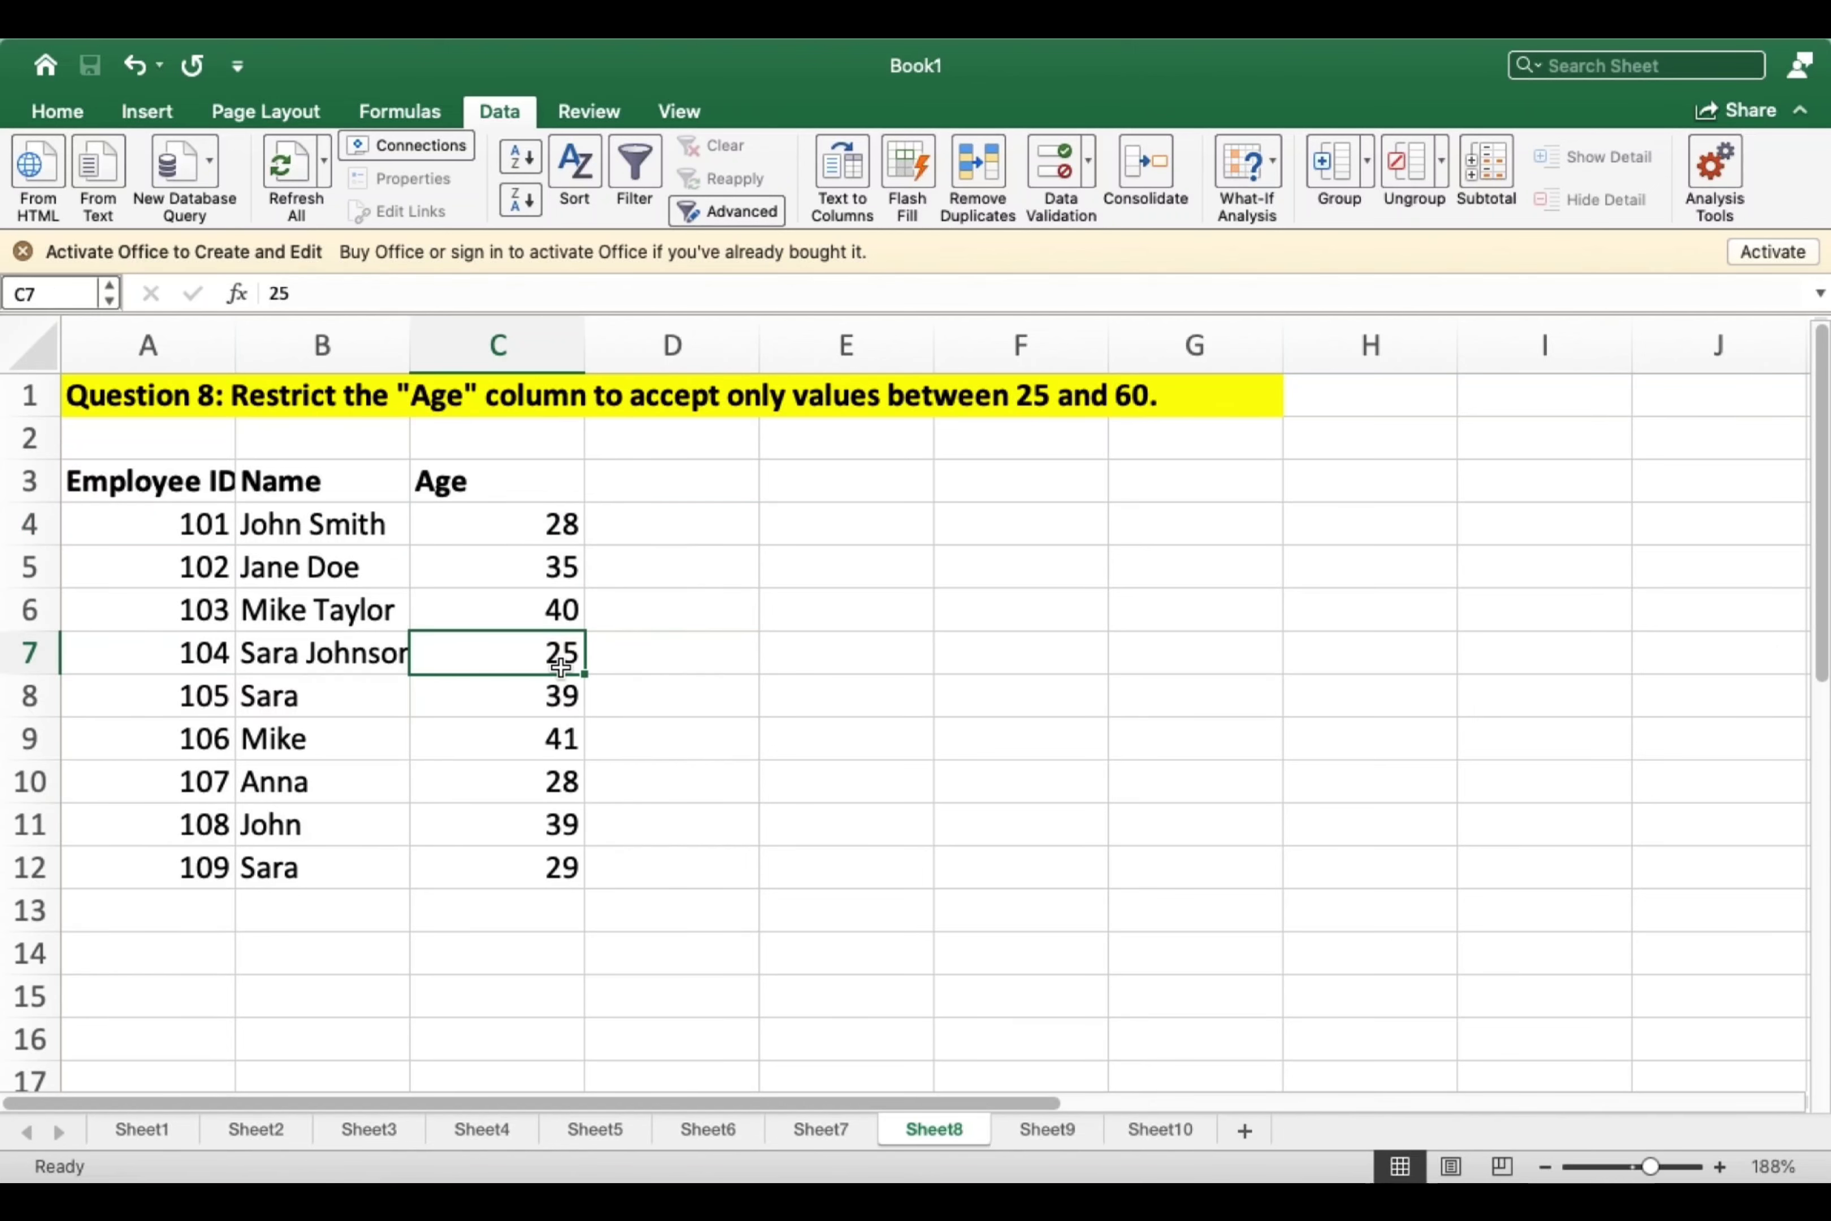
pyautogui.write('65')
pyautogui.press('Return')
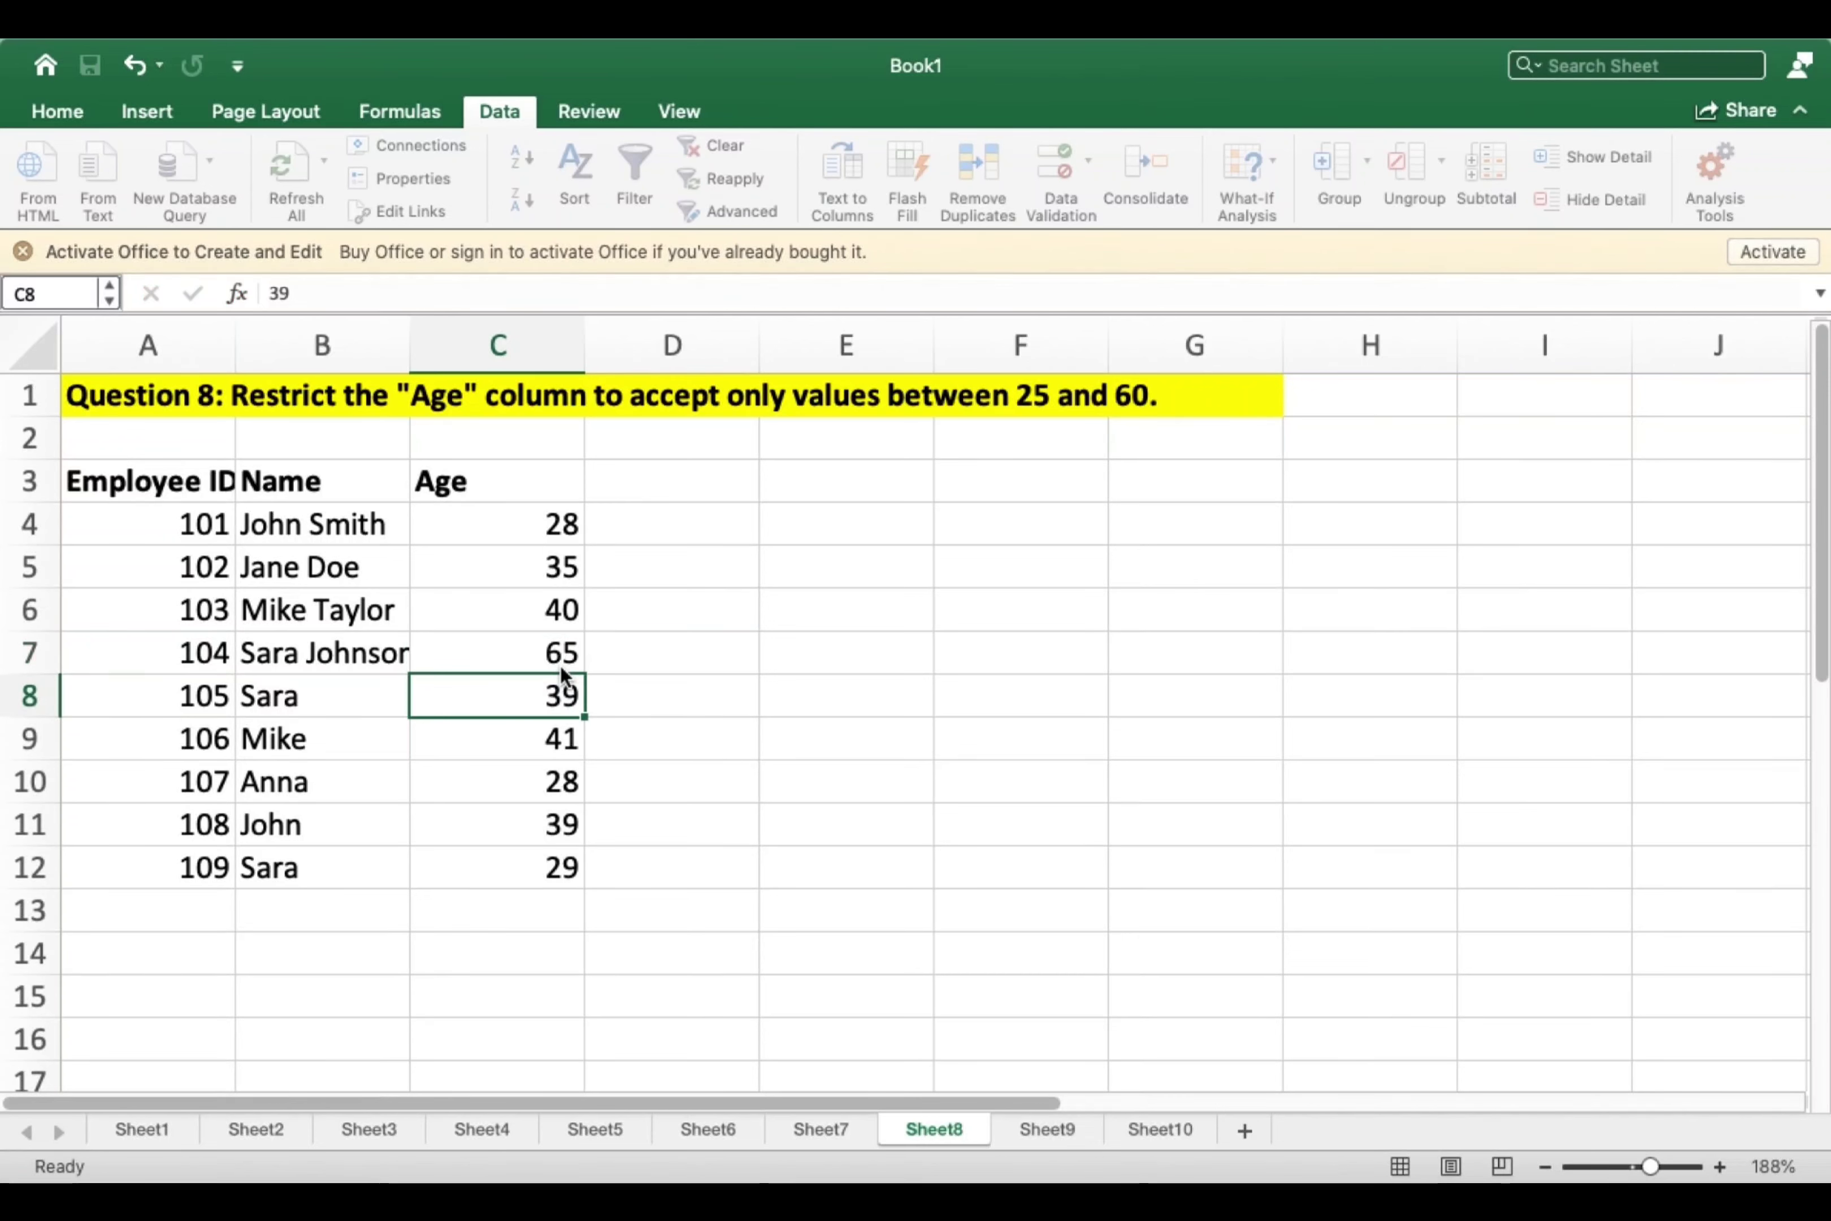
# Set the age in C7 to 35.
pyautogui.click(565, 660)
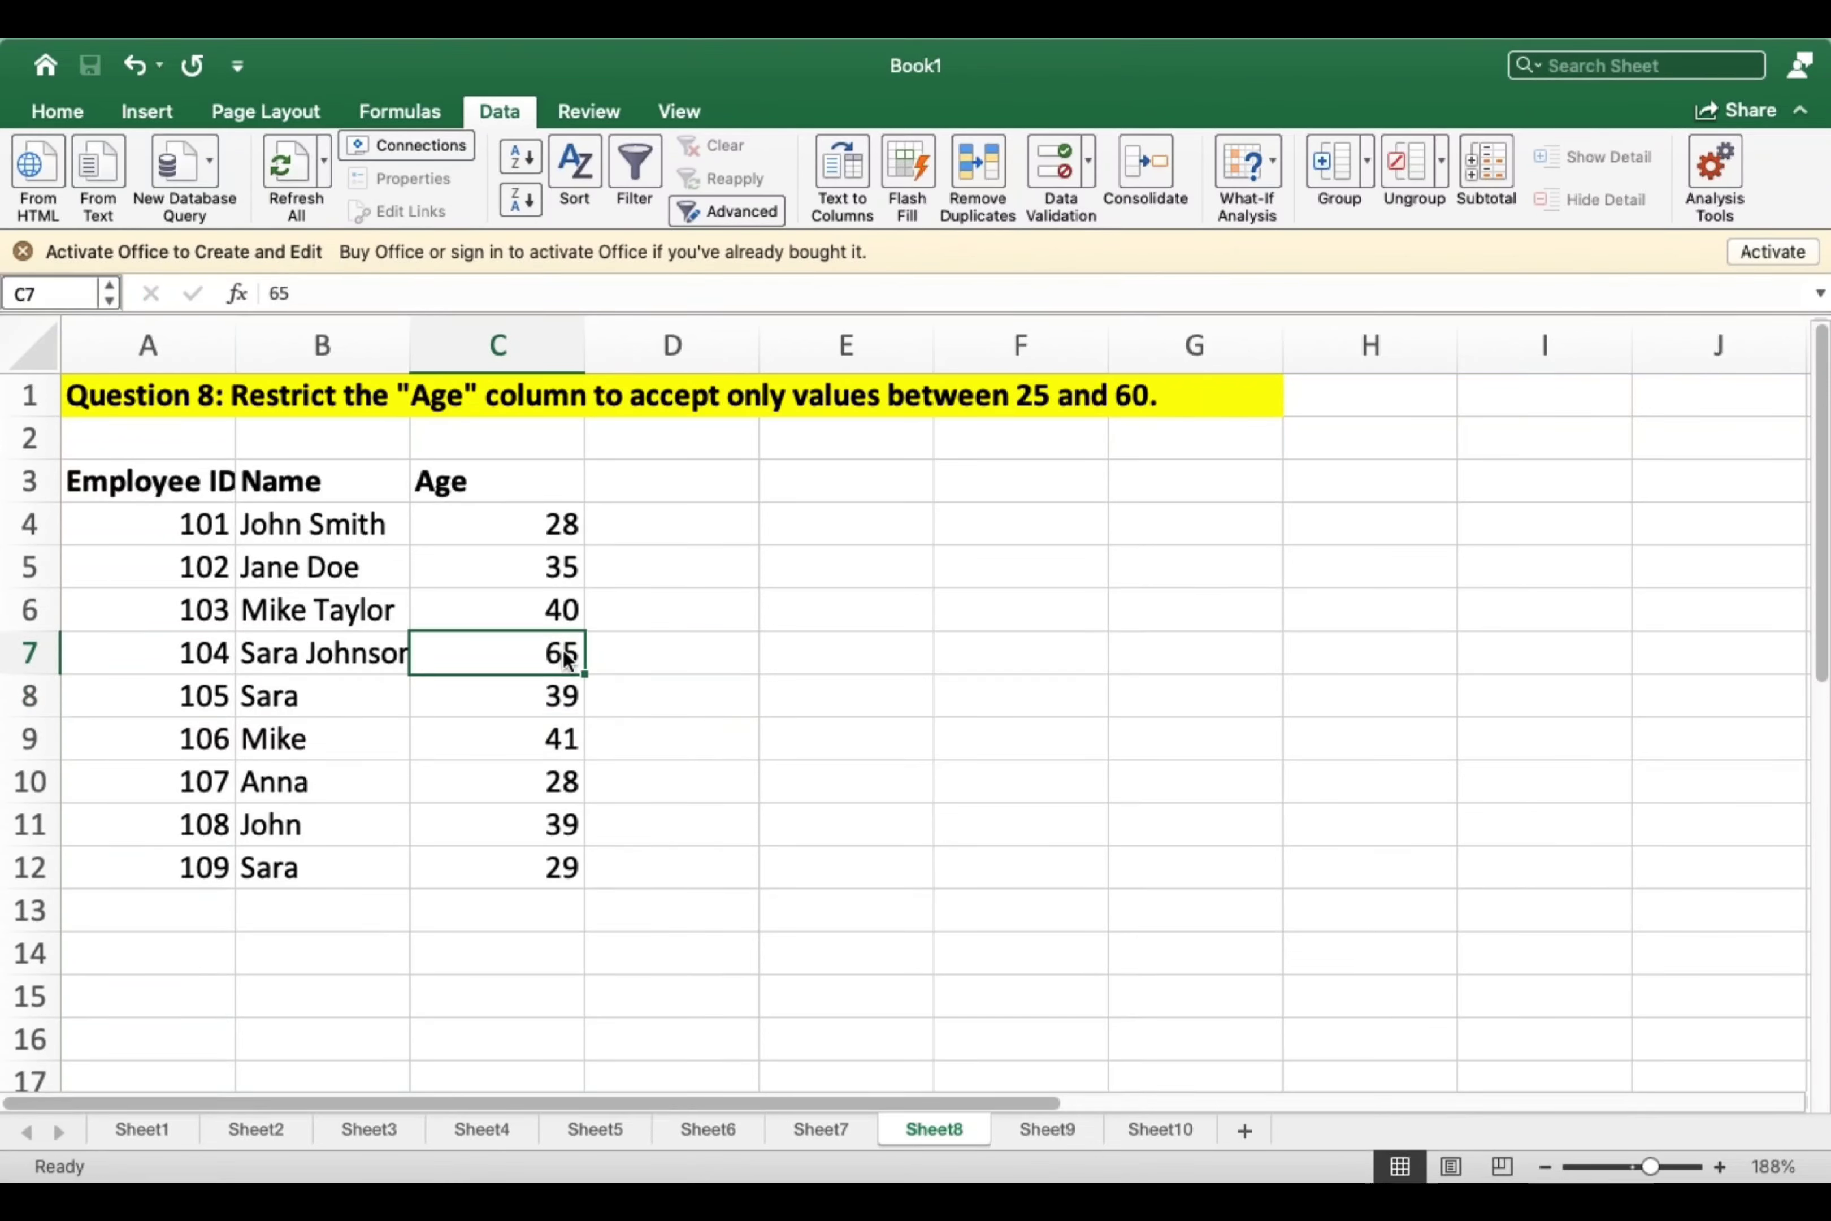
pyautogui.write('35')
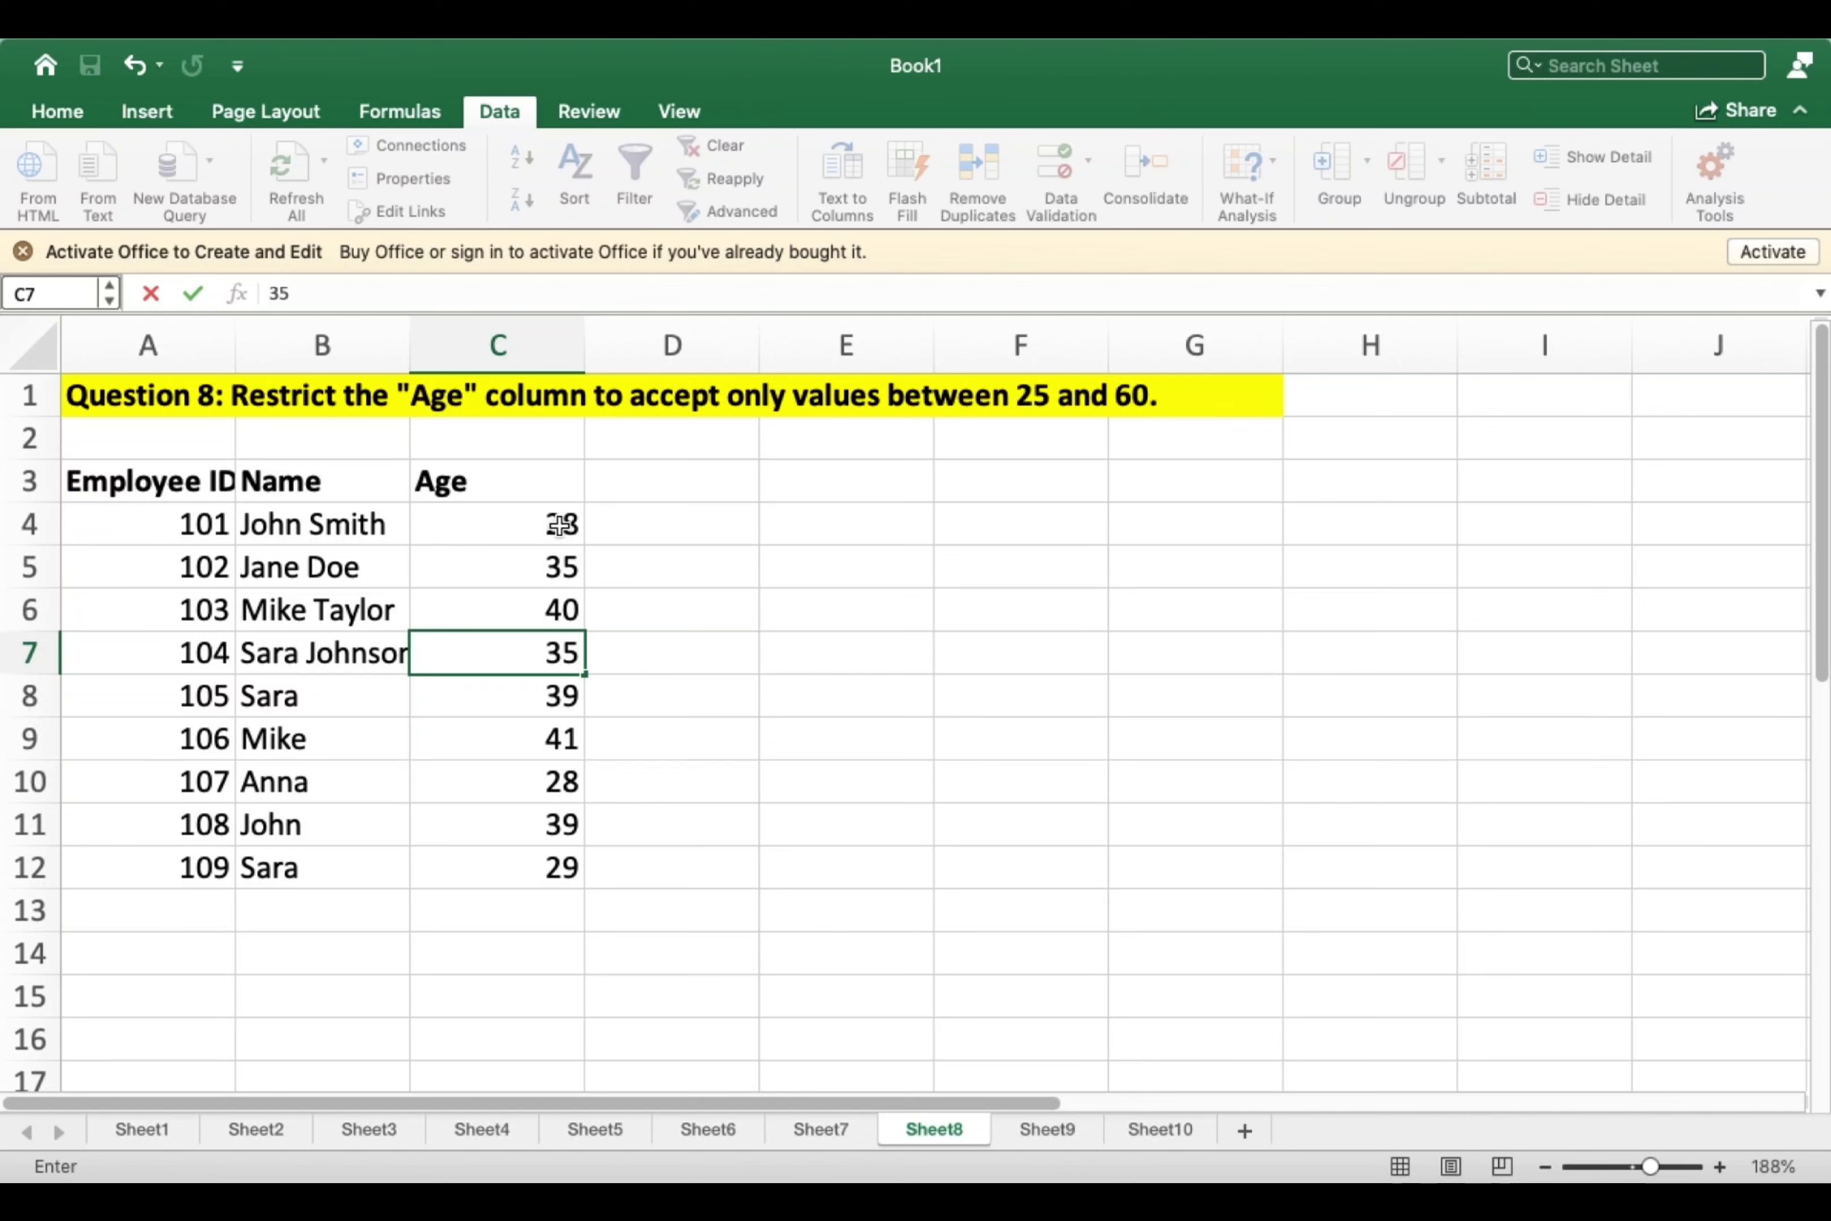
pyautogui.click(559, 524)
pyautogui.click(532, 608)
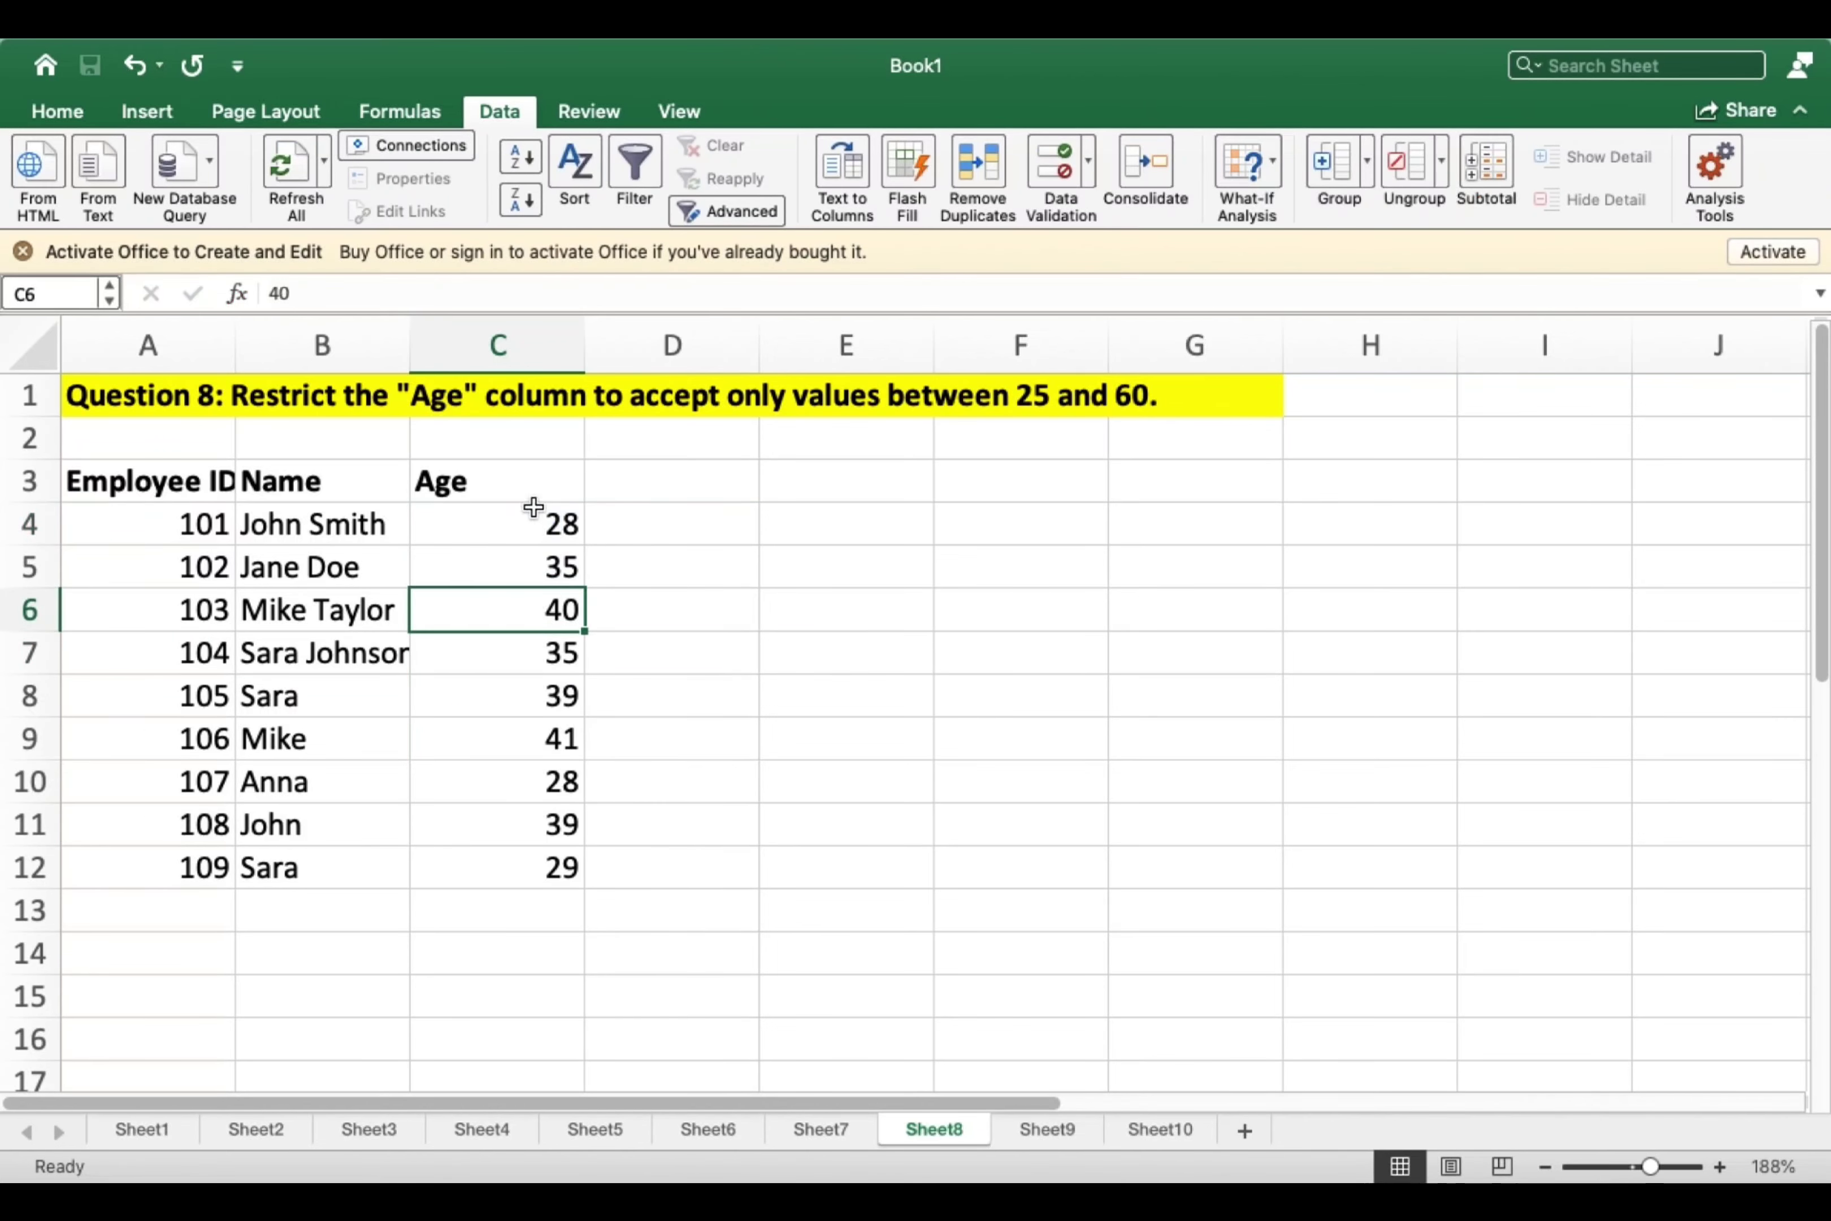
# Apply data validation to the ages in C4:C12, allowing only whole numbers between a minimum of 25 and a maximum of 60.
pyautogui.moveTo(532, 520); pyautogui.dragTo(498, 866)
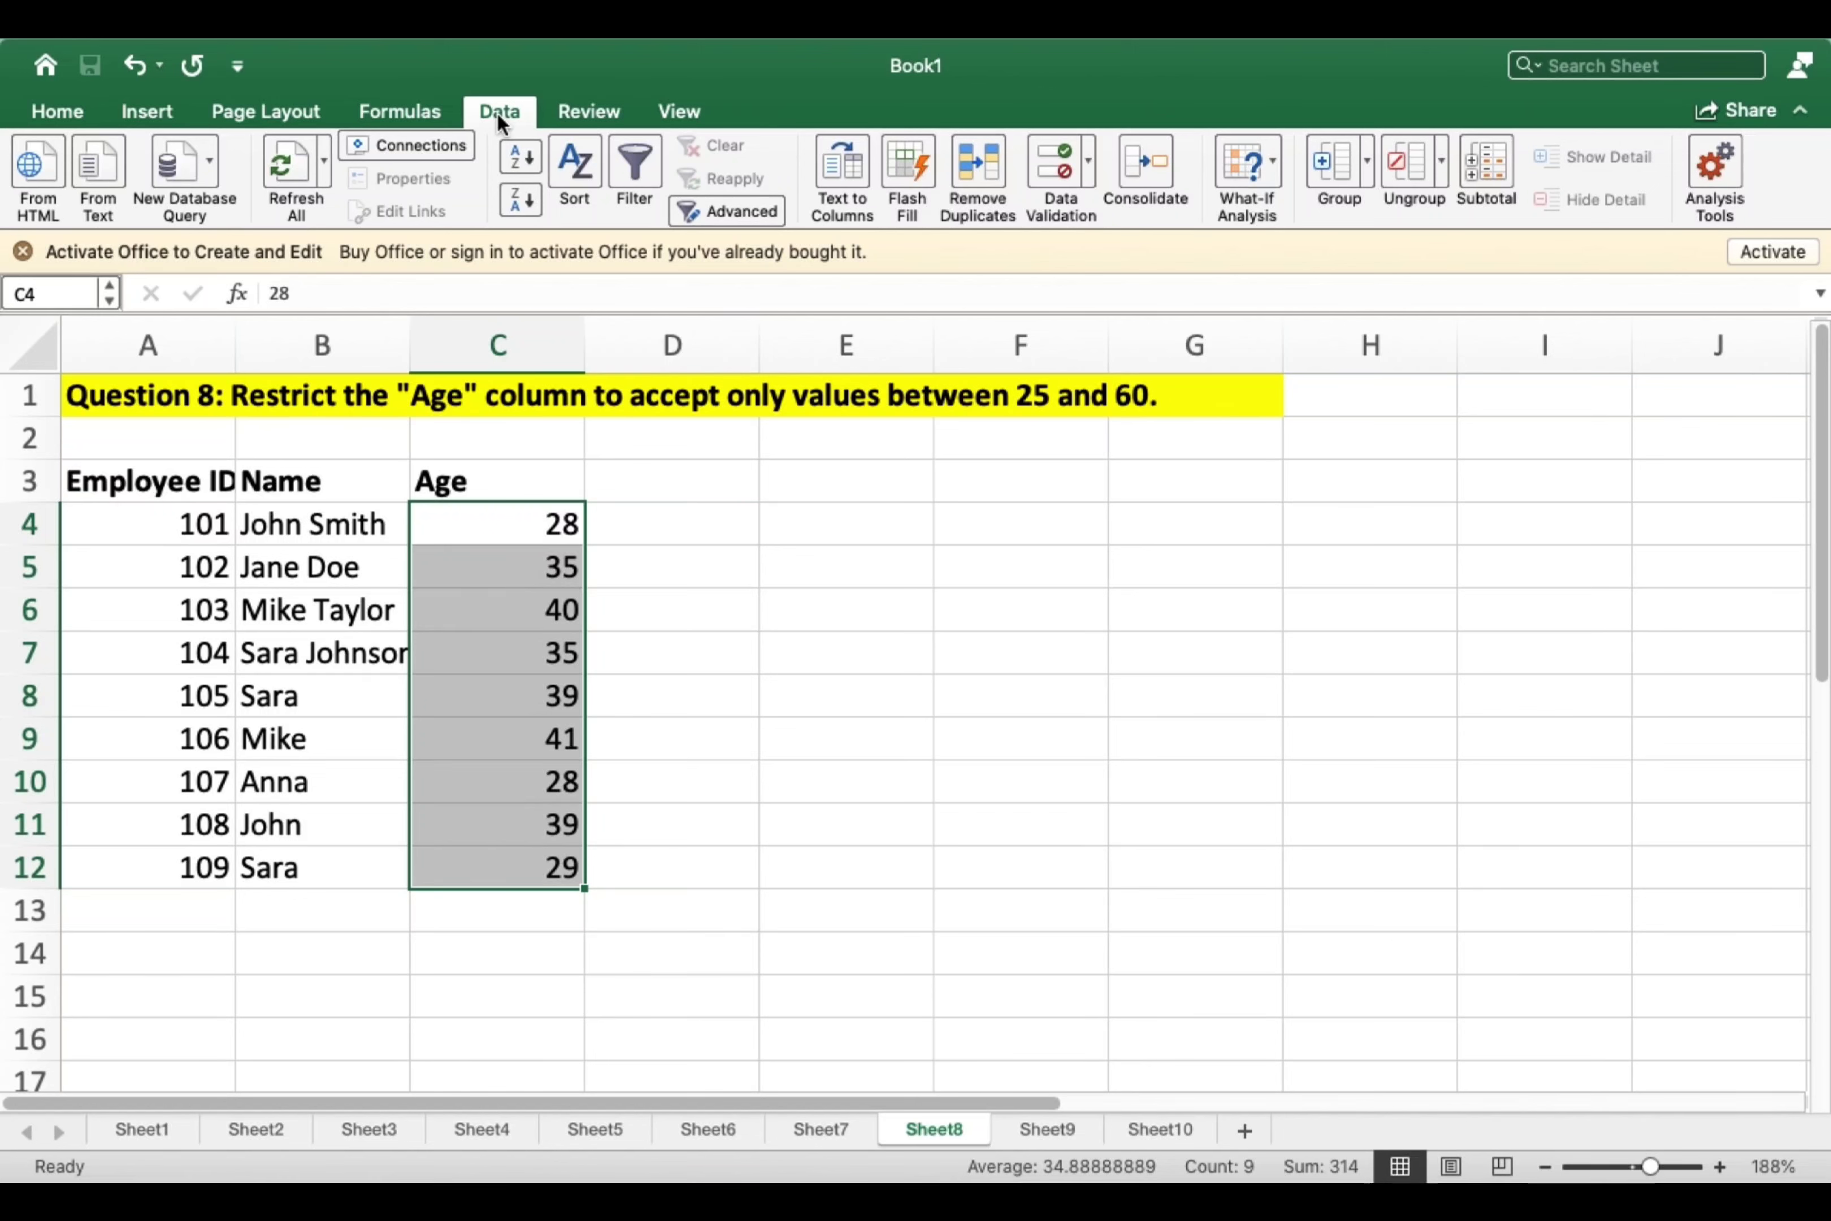
pyautogui.click(1070, 177)
pyautogui.click(871, 364)
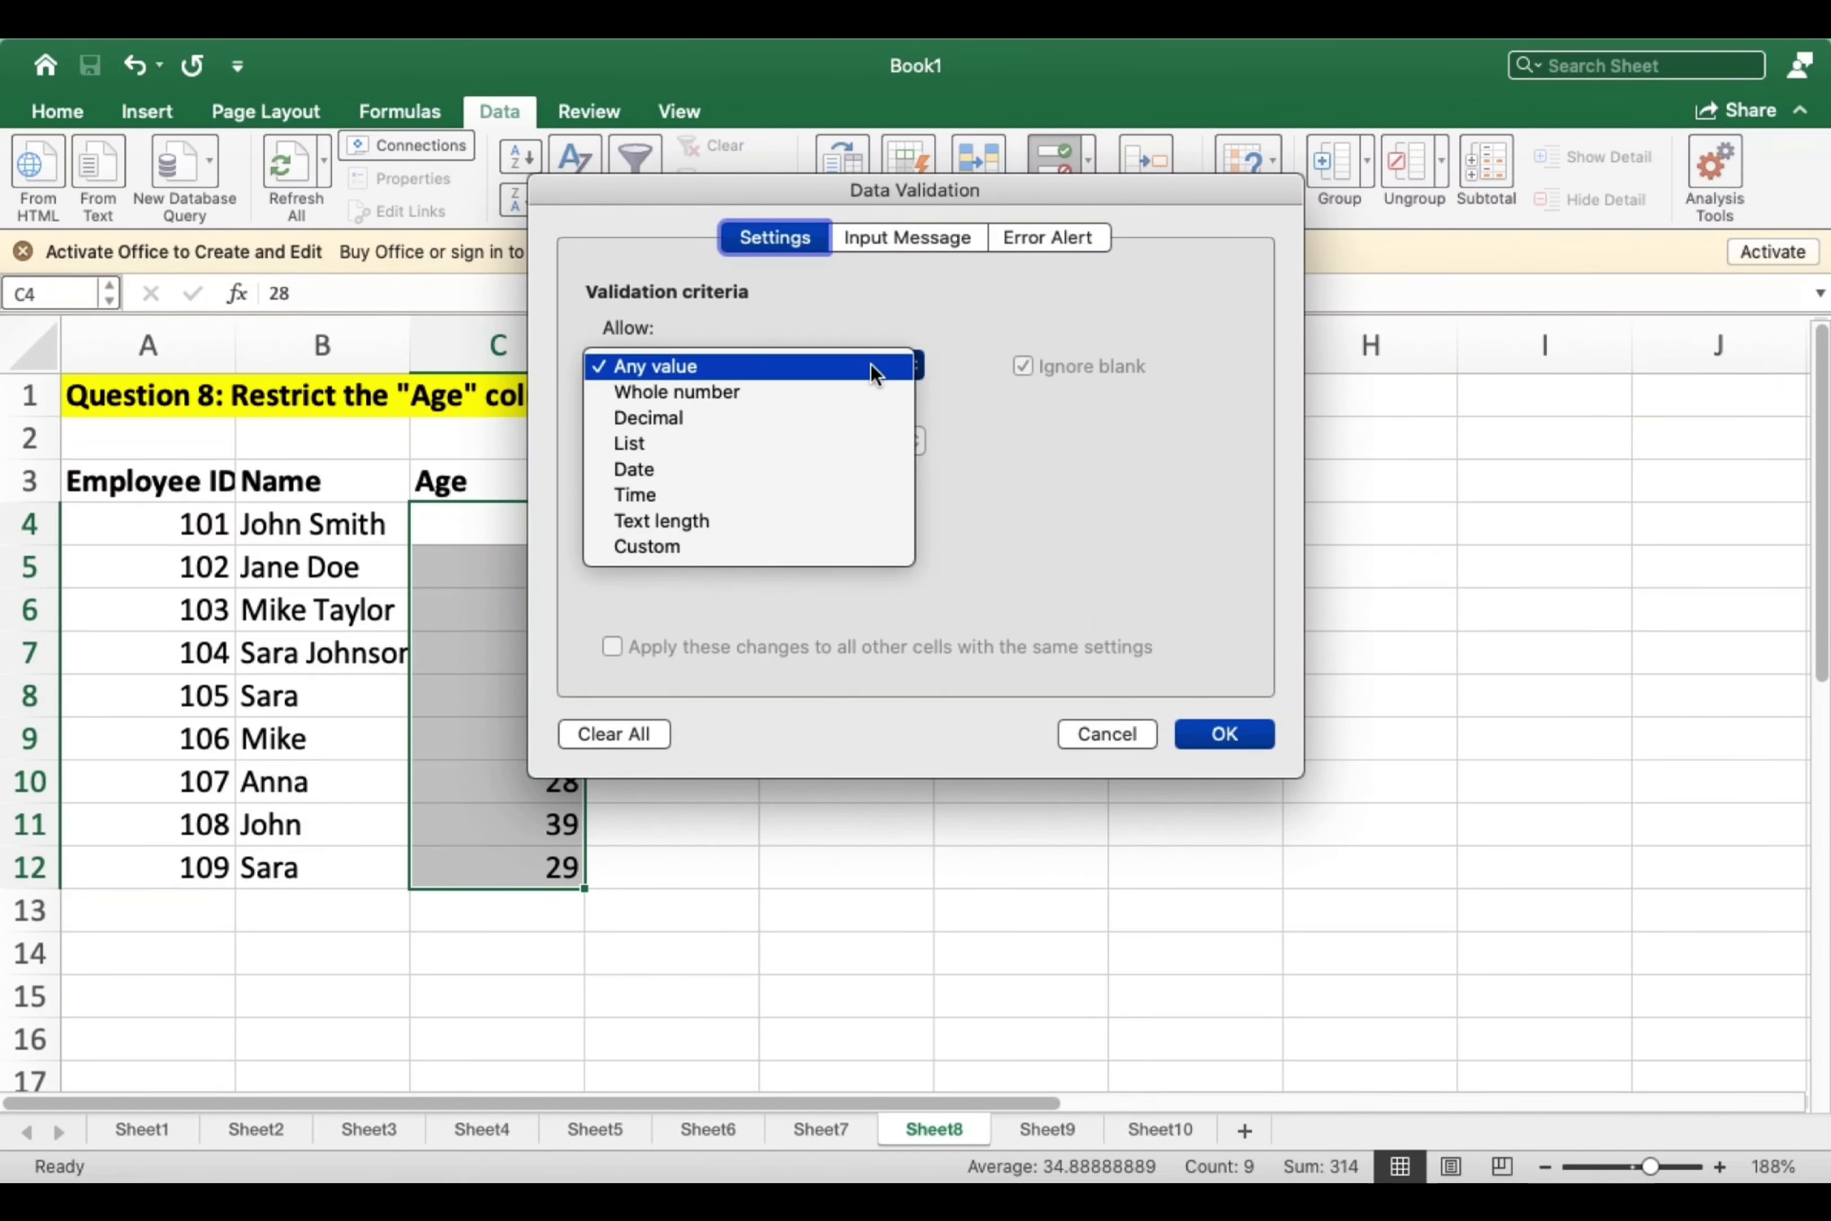
pyautogui.click(747, 394)
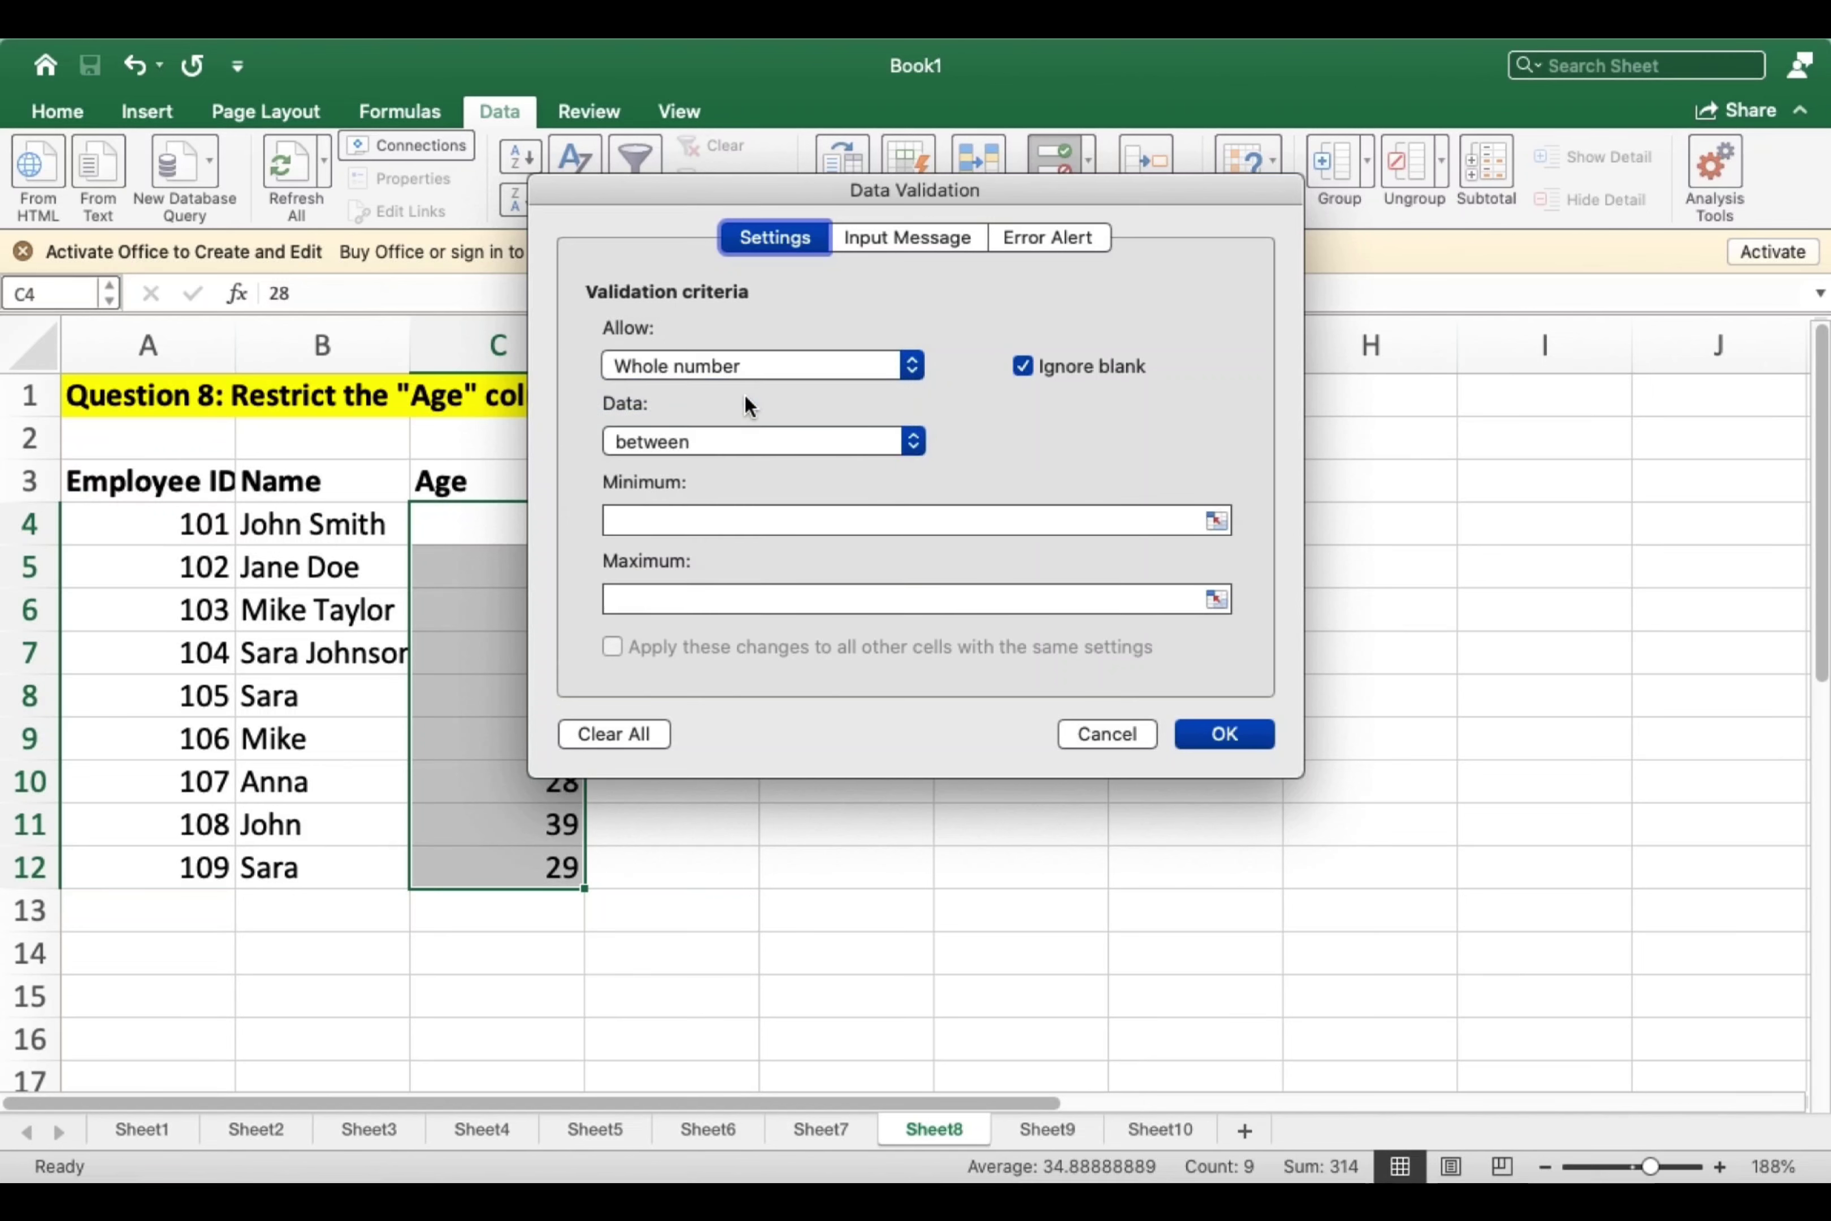
pyautogui.click(669, 523)
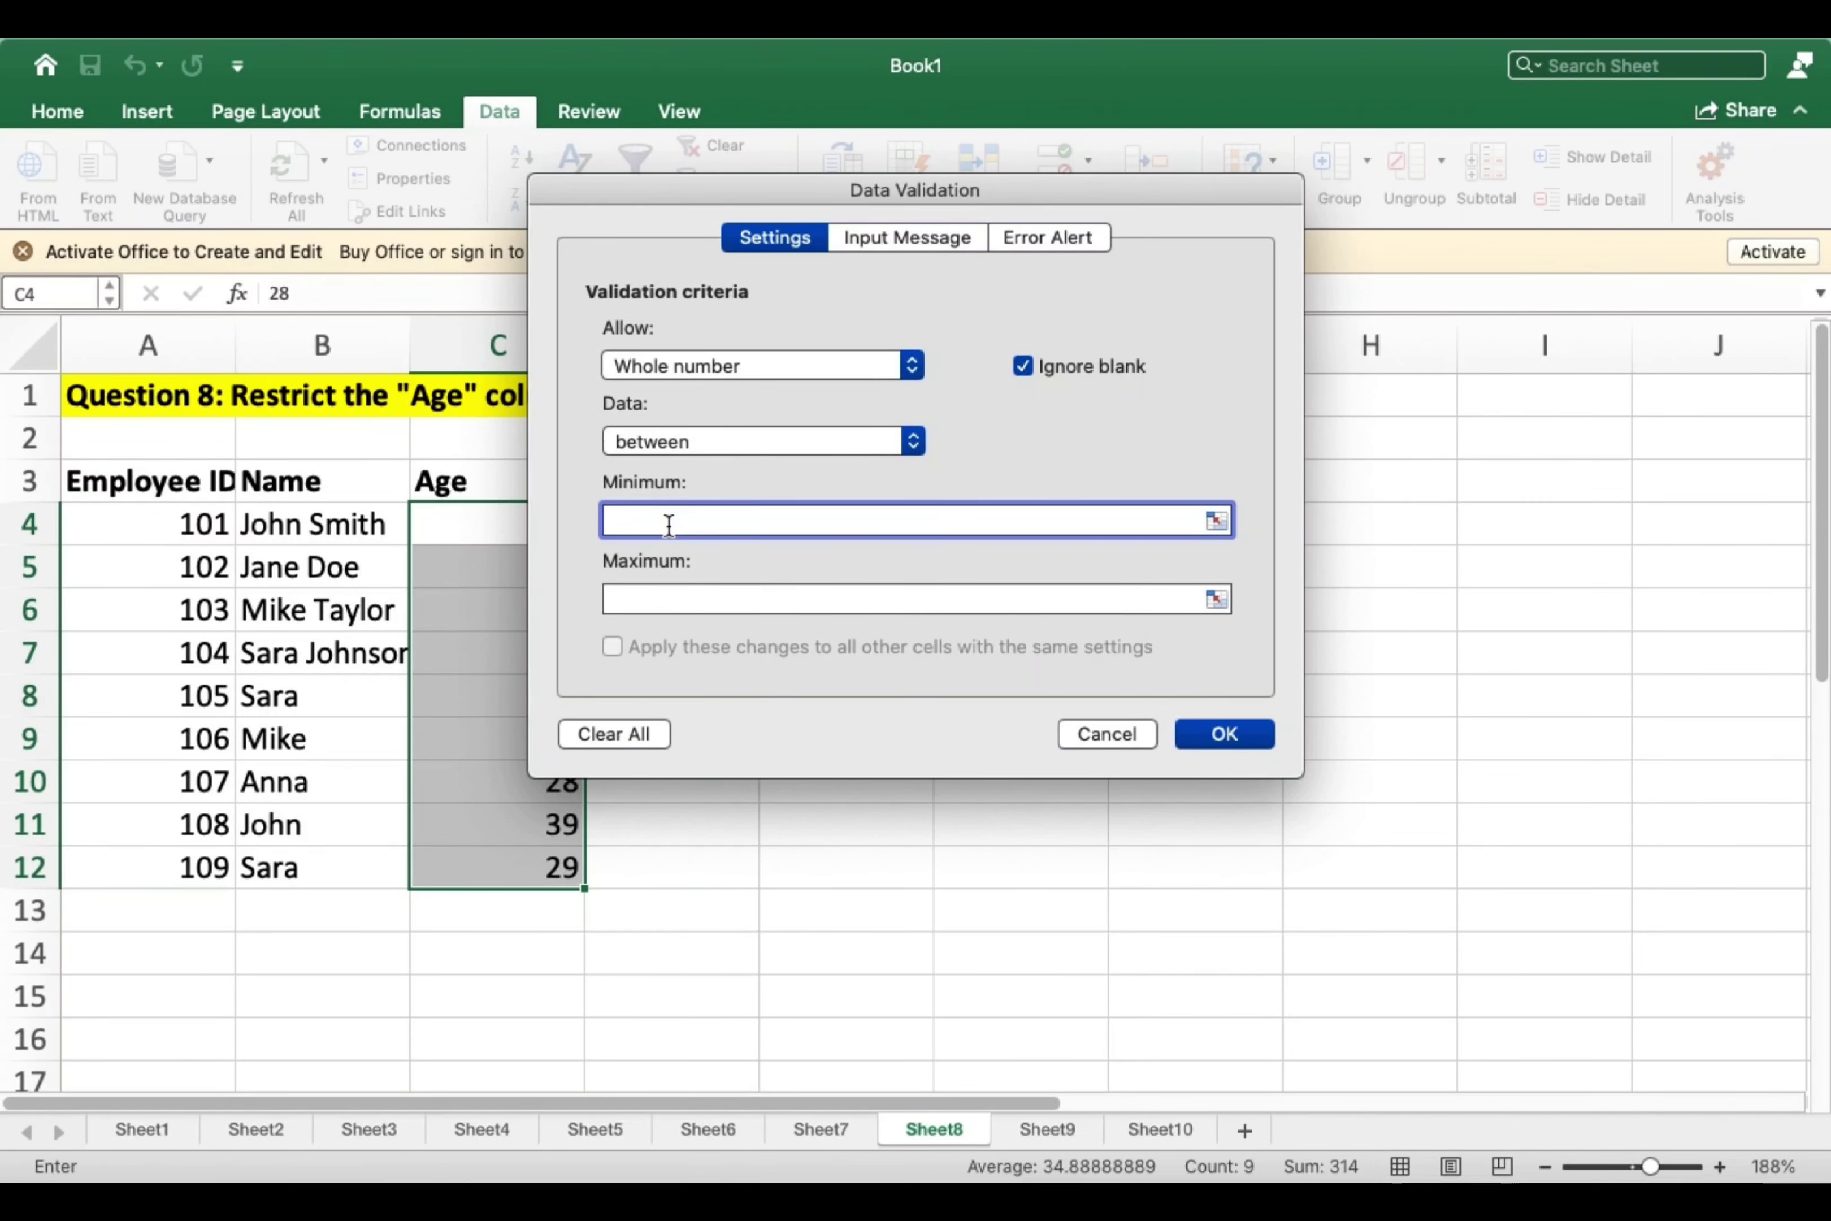
pyautogui.write('25')
pyautogui.click(675, 601)
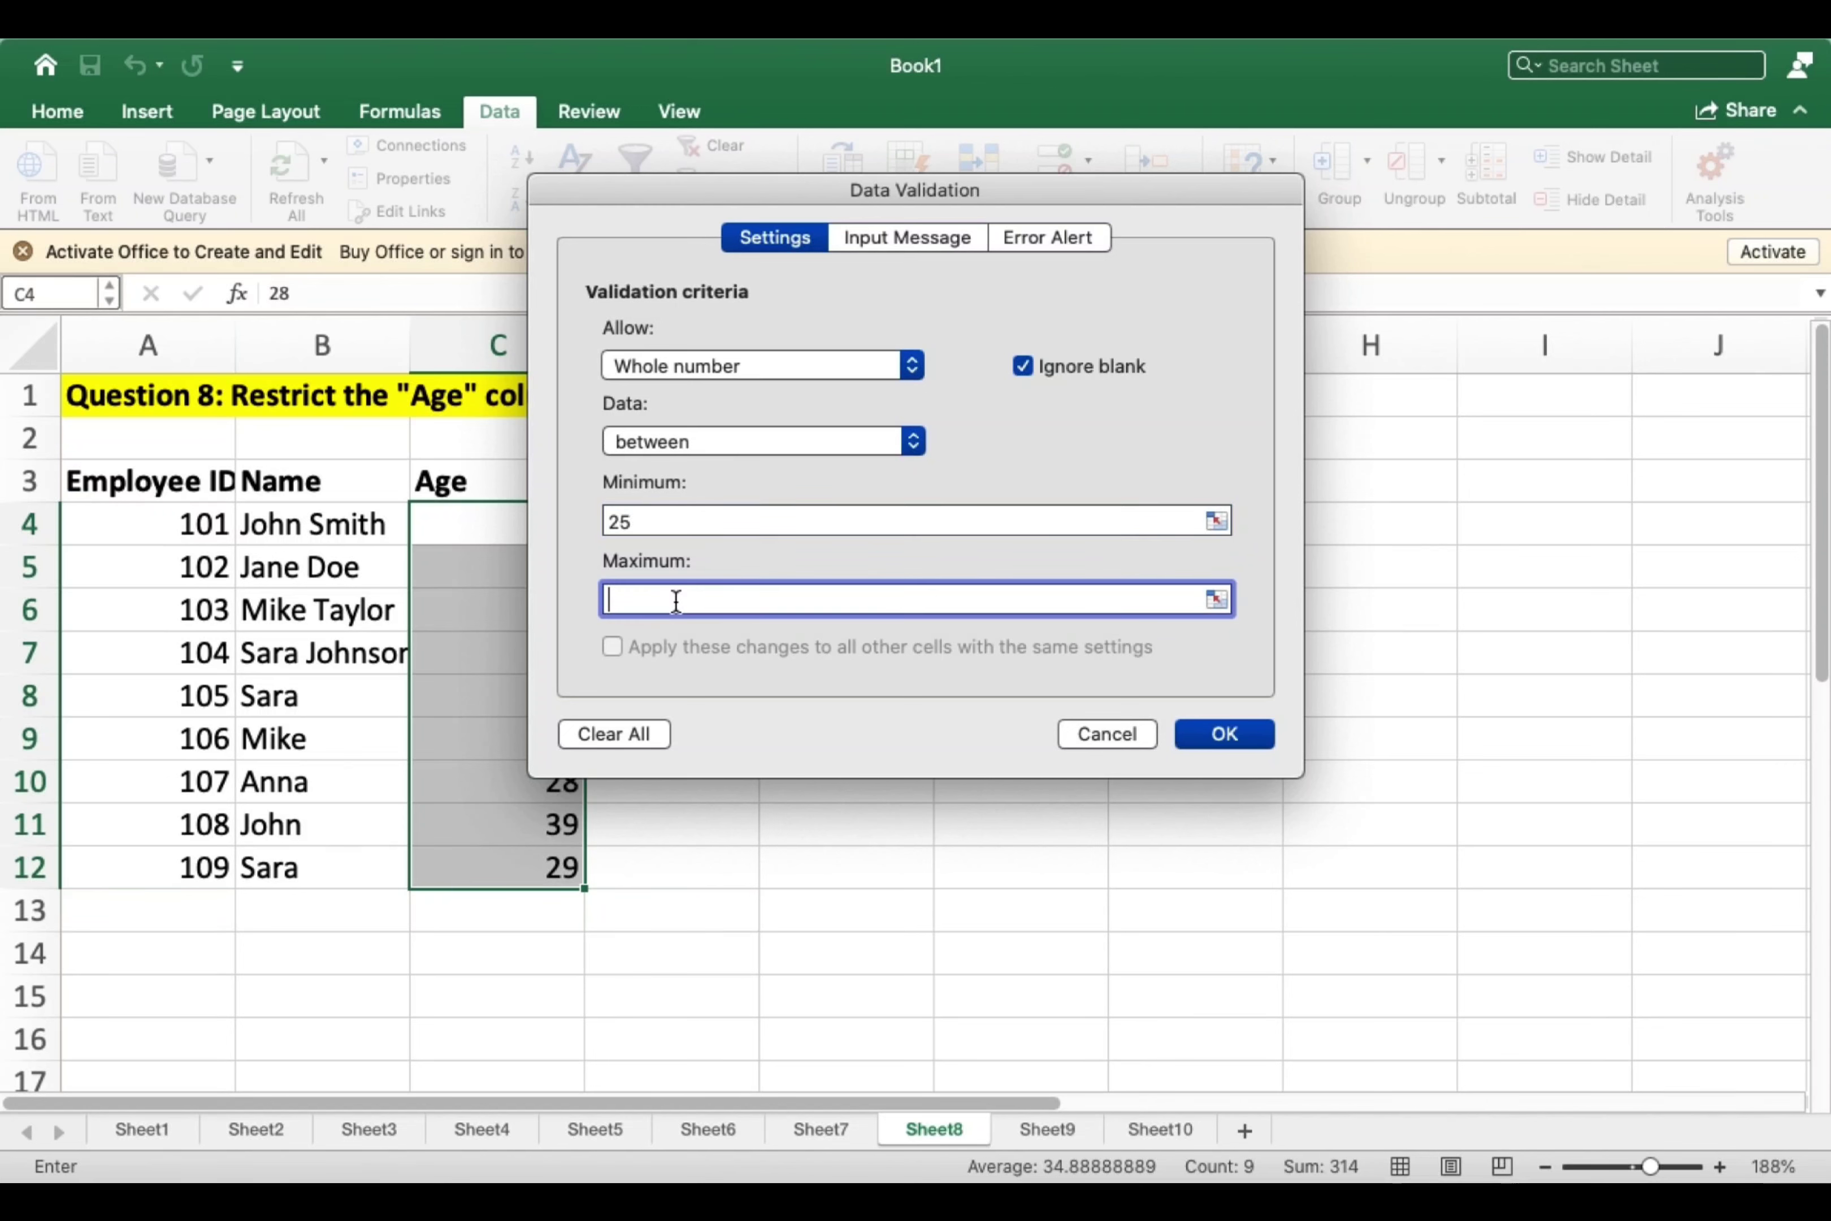
pyautogui.write('60')
pyautogui.click(1224, 737)
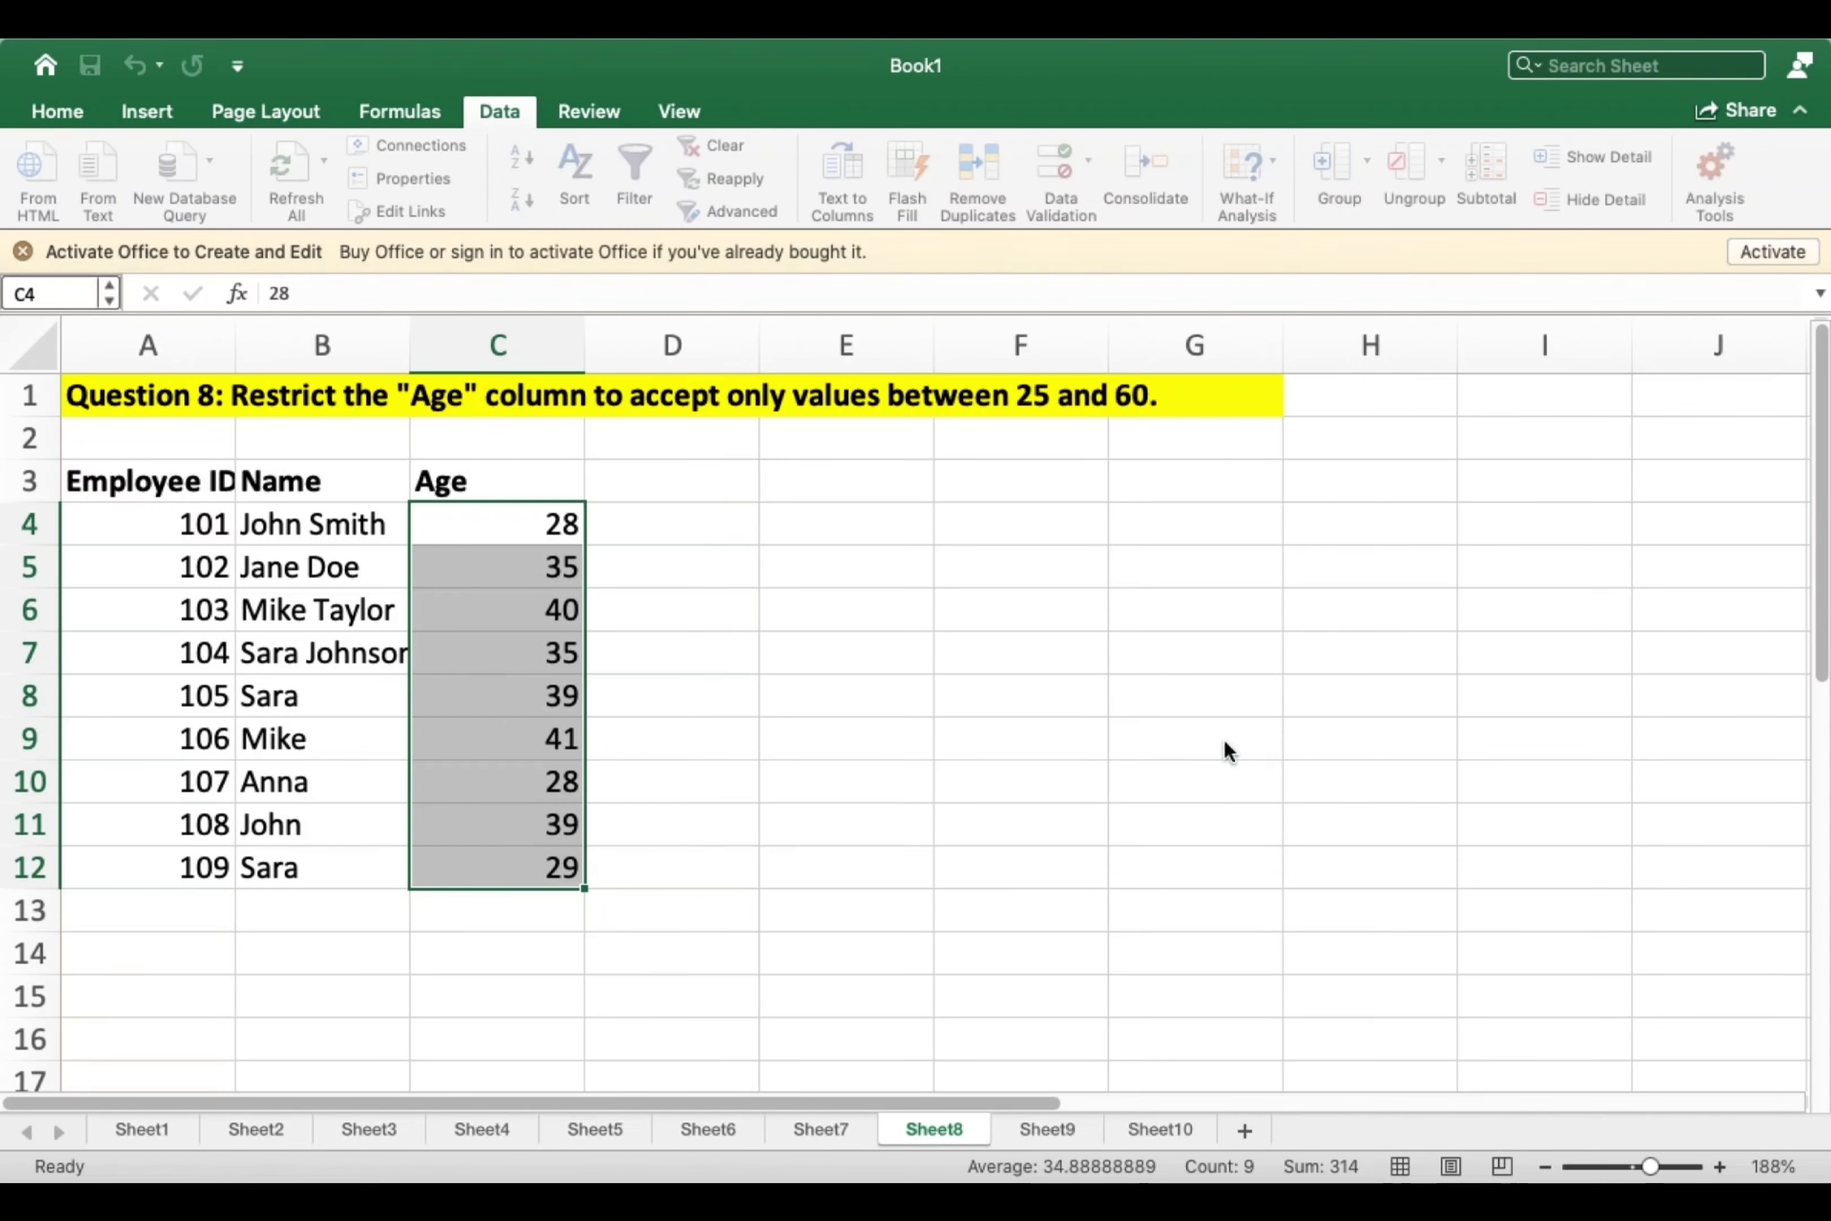
# Test the age restriction by trying to enter 21 in C10, retry the entry, and abandon it.
pyautogui.click(510, 686)
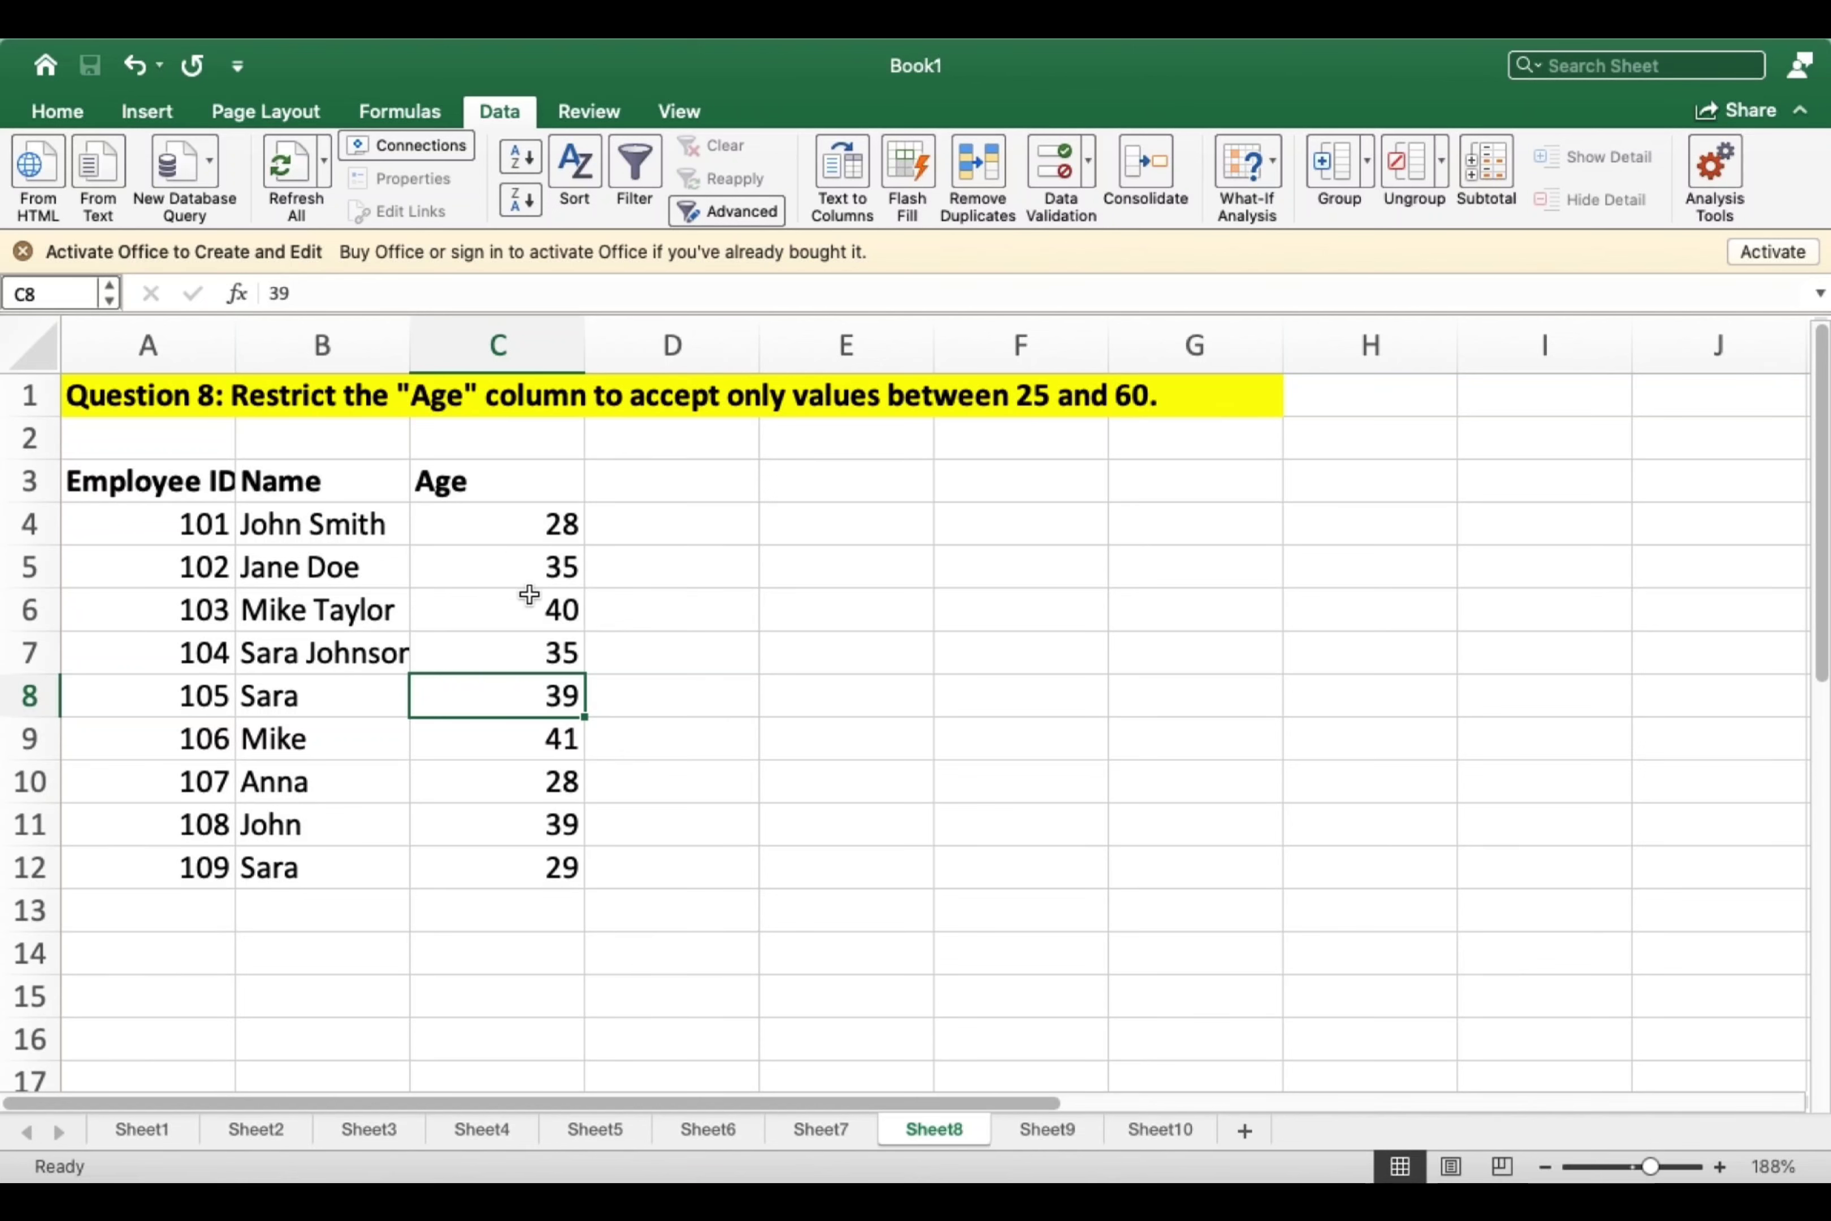
pyautogui.click(556, 795)
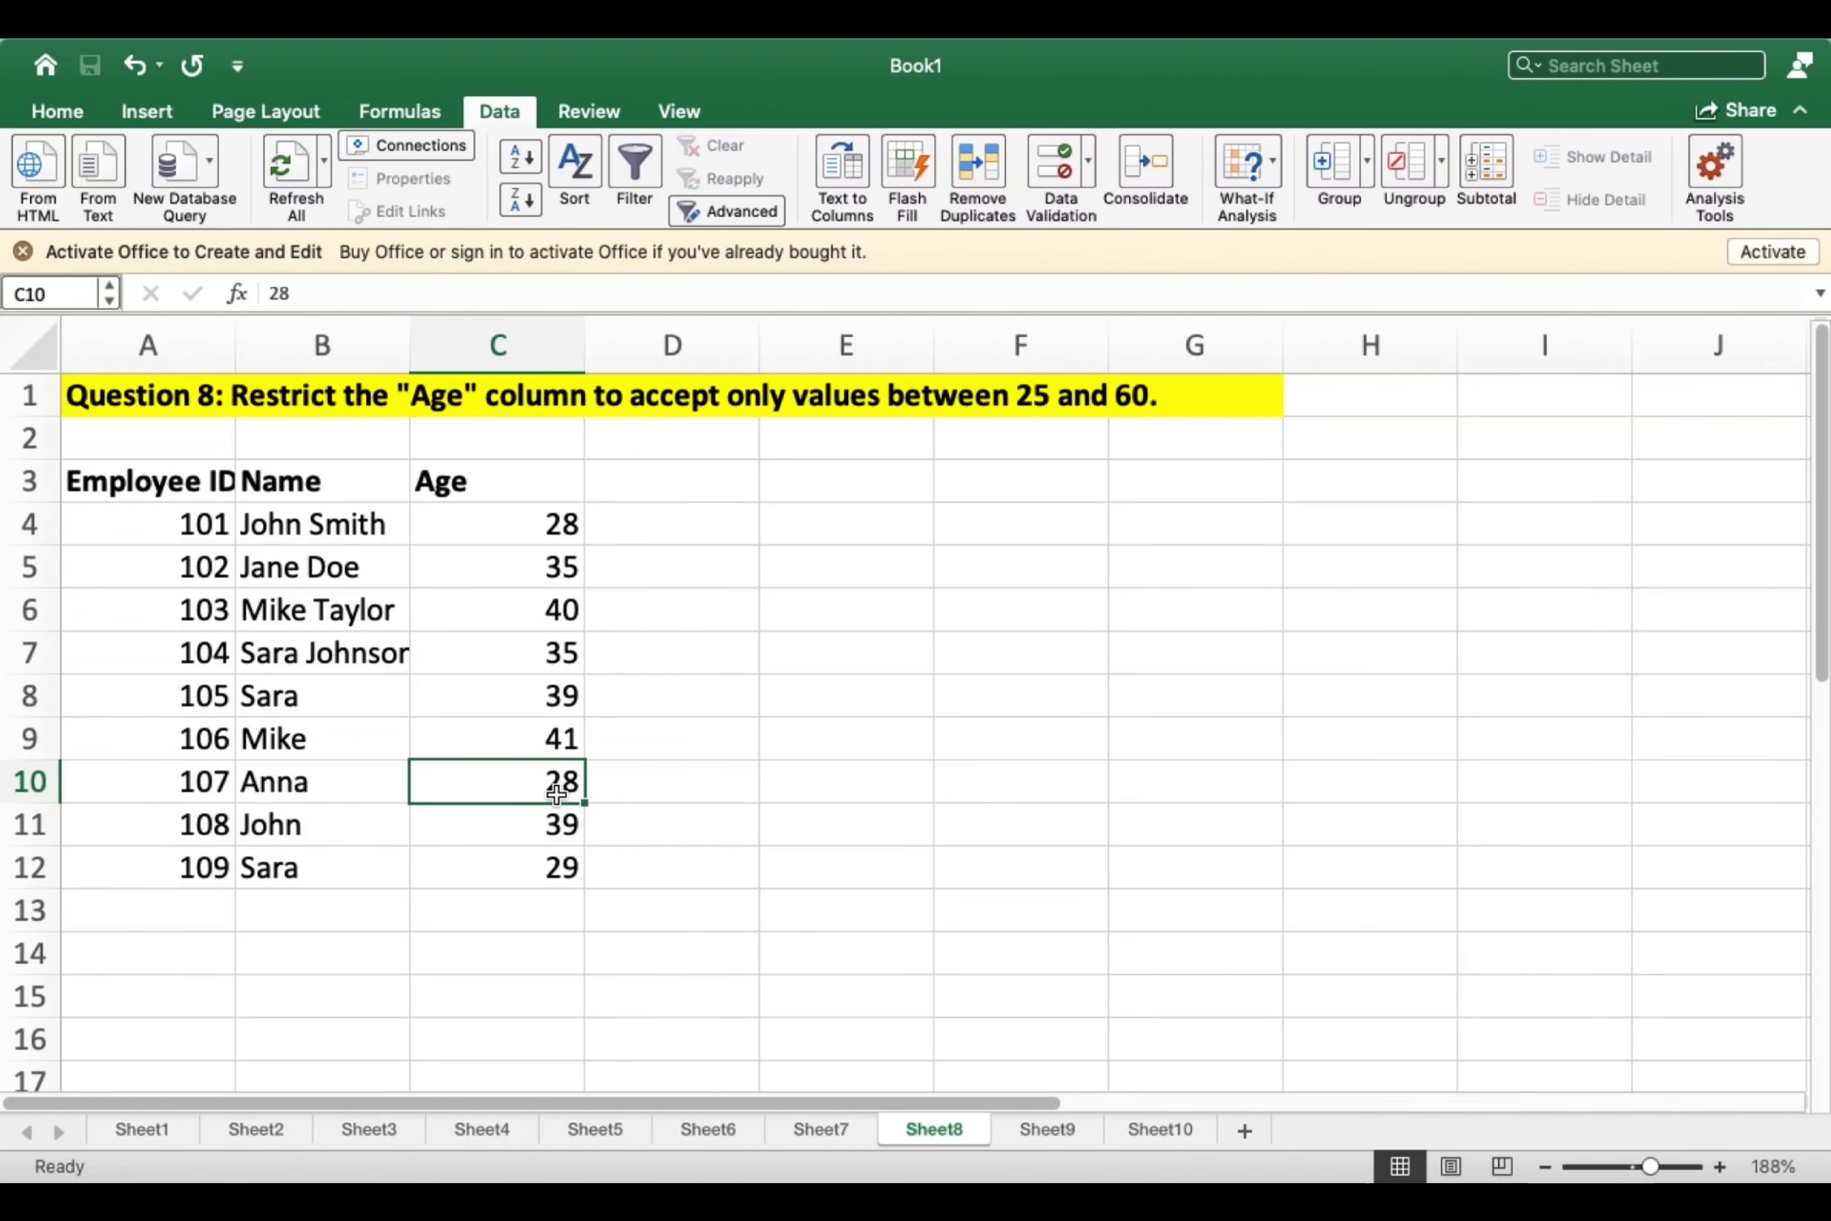
pyautogui.write('21')
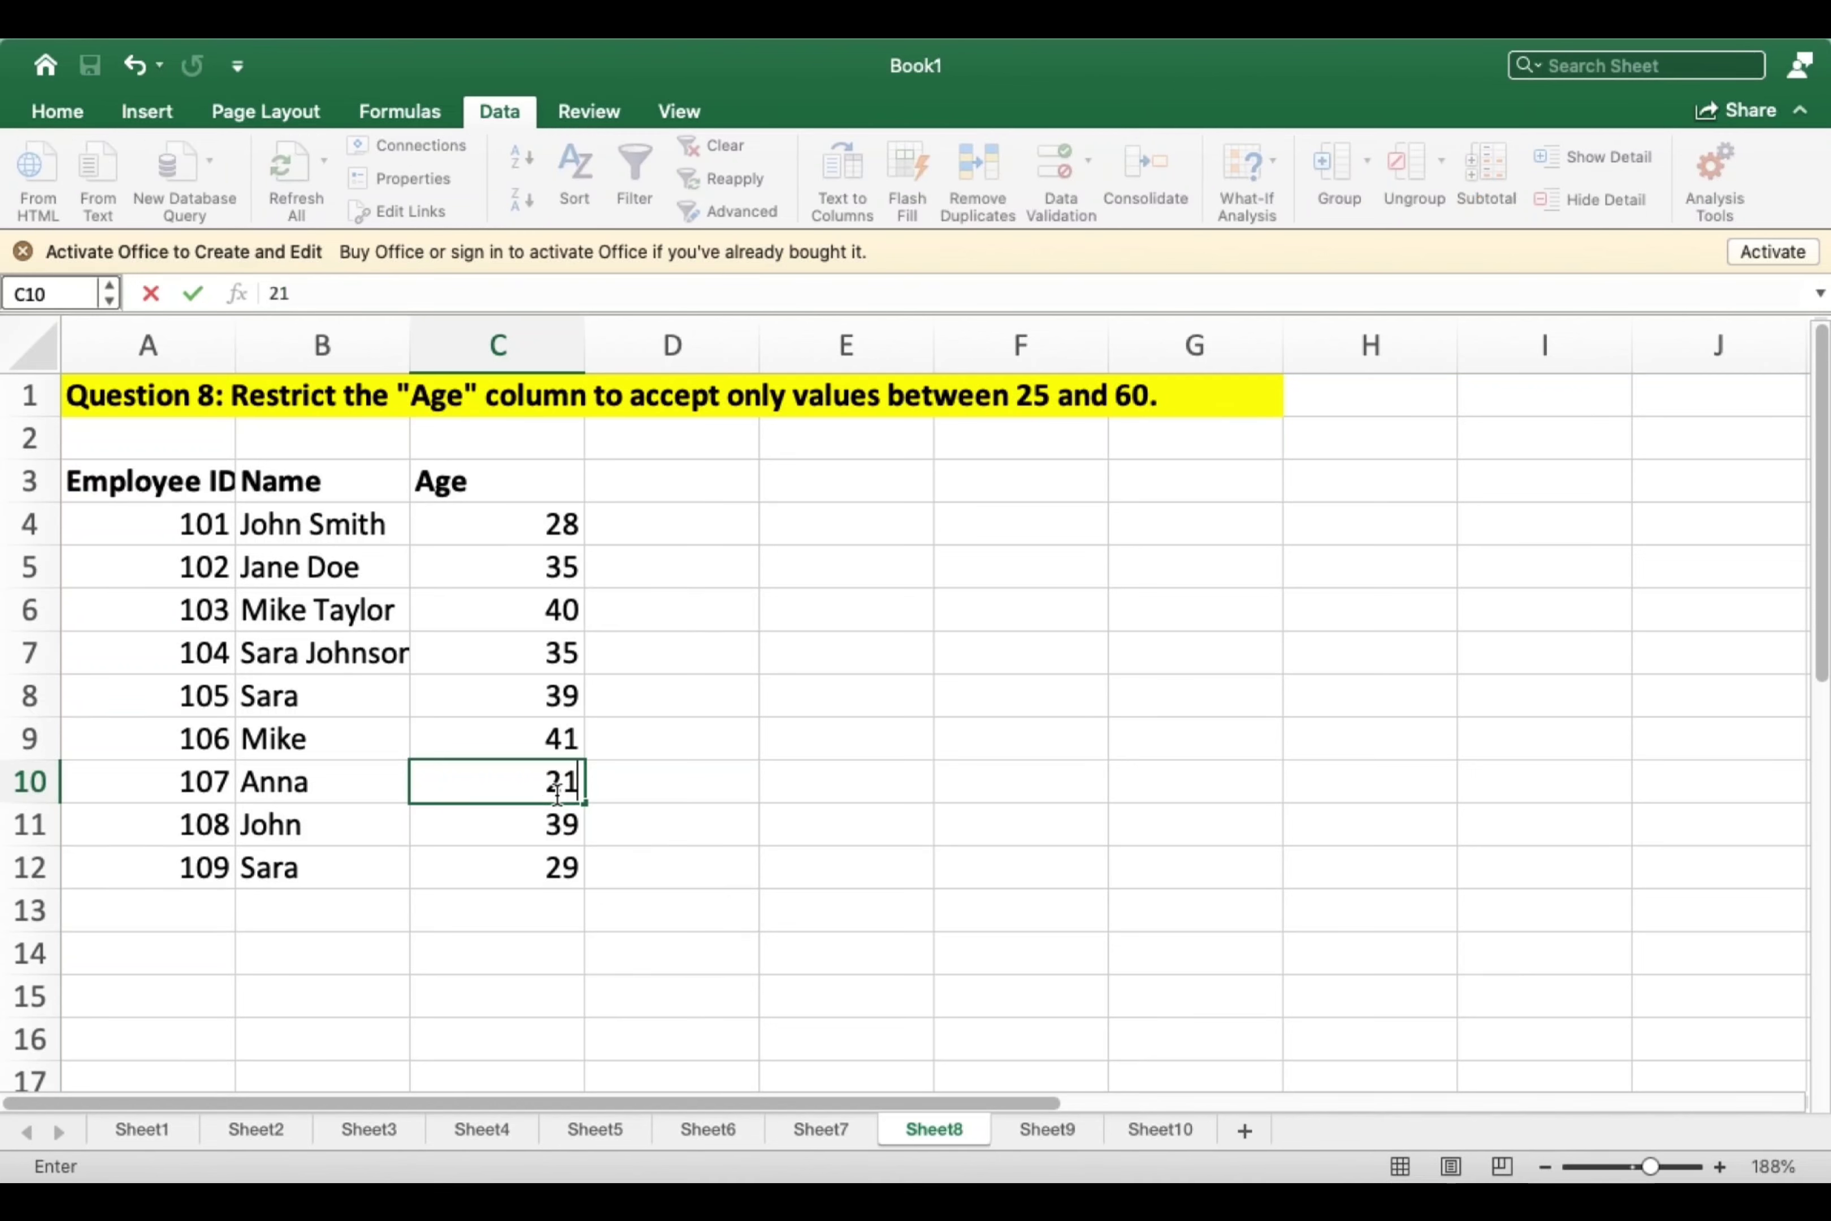
pyautogui.press('Return')
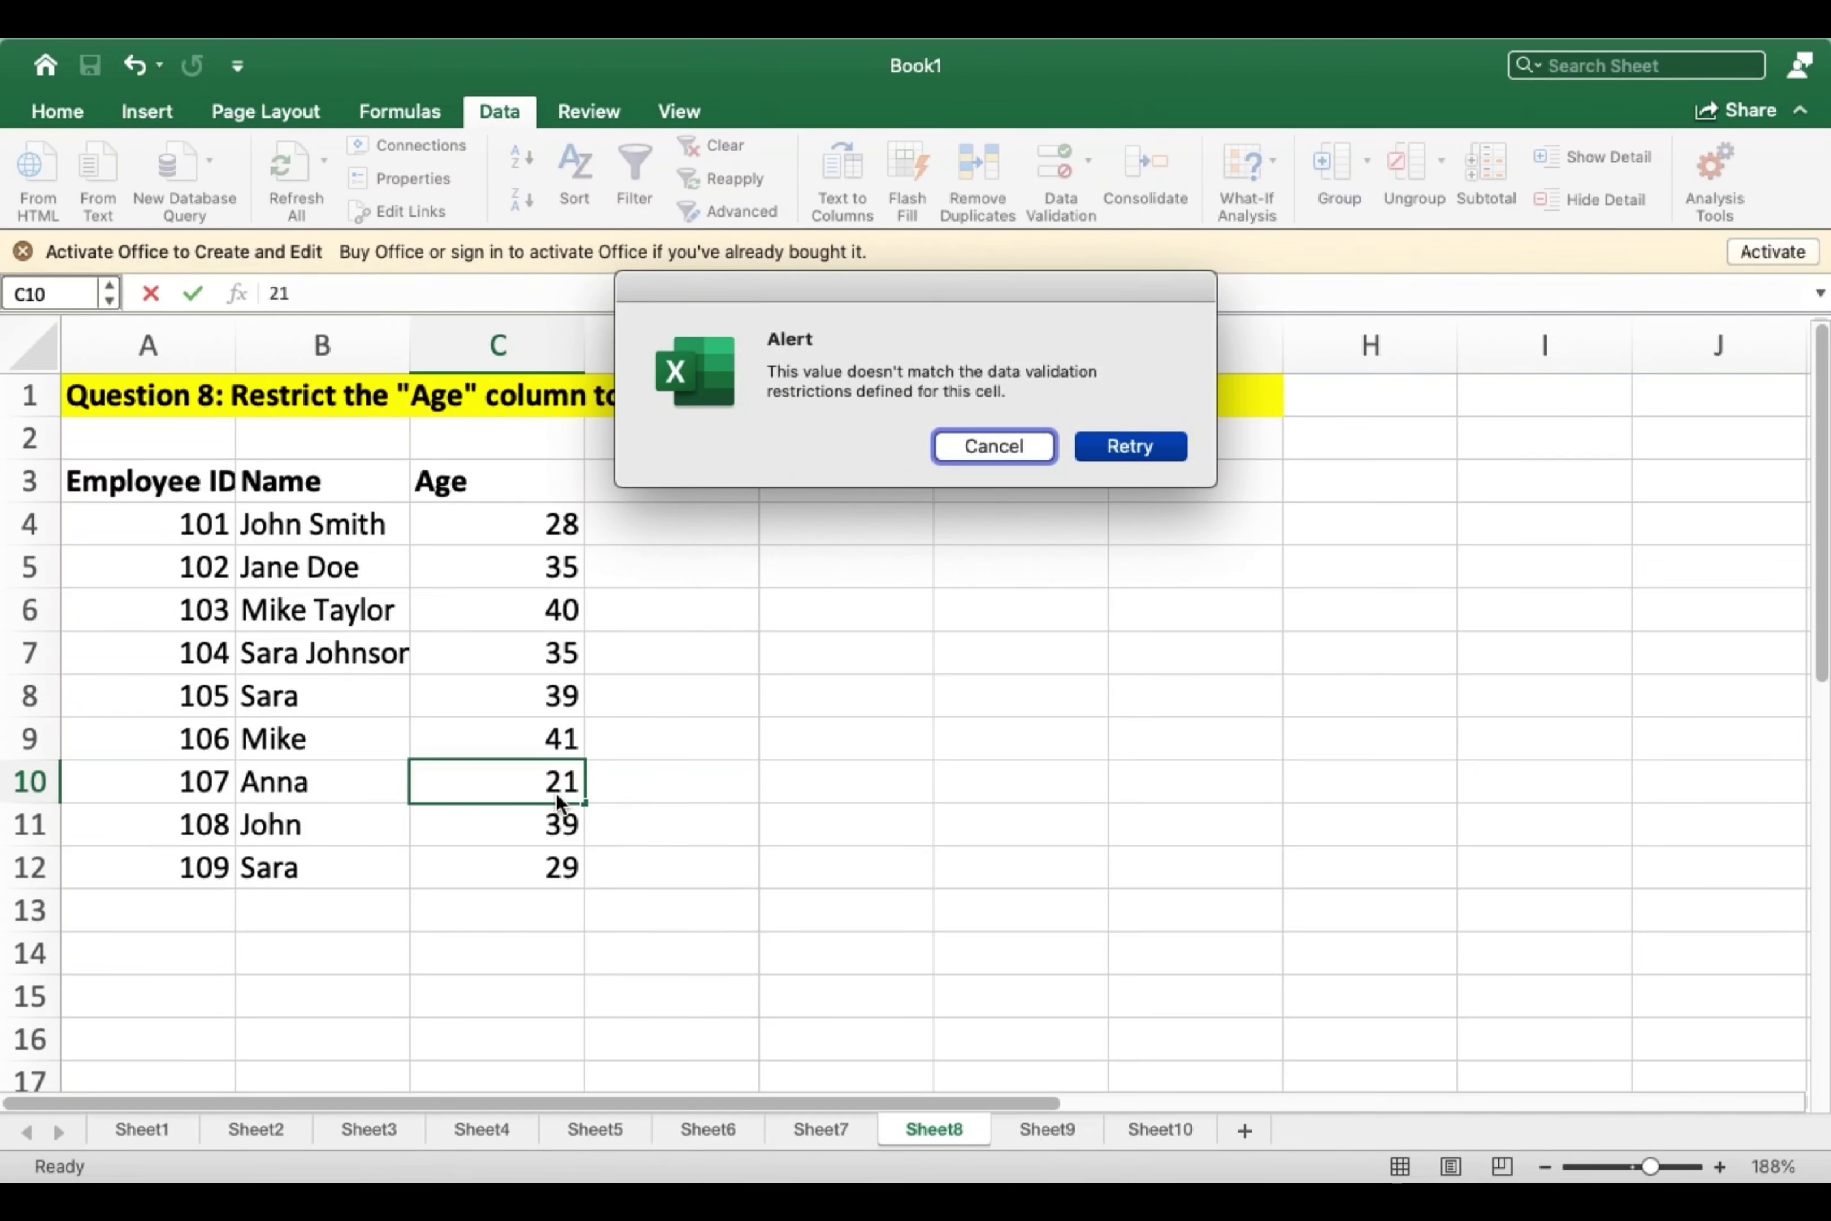
pyautogui.click(1136, 446)
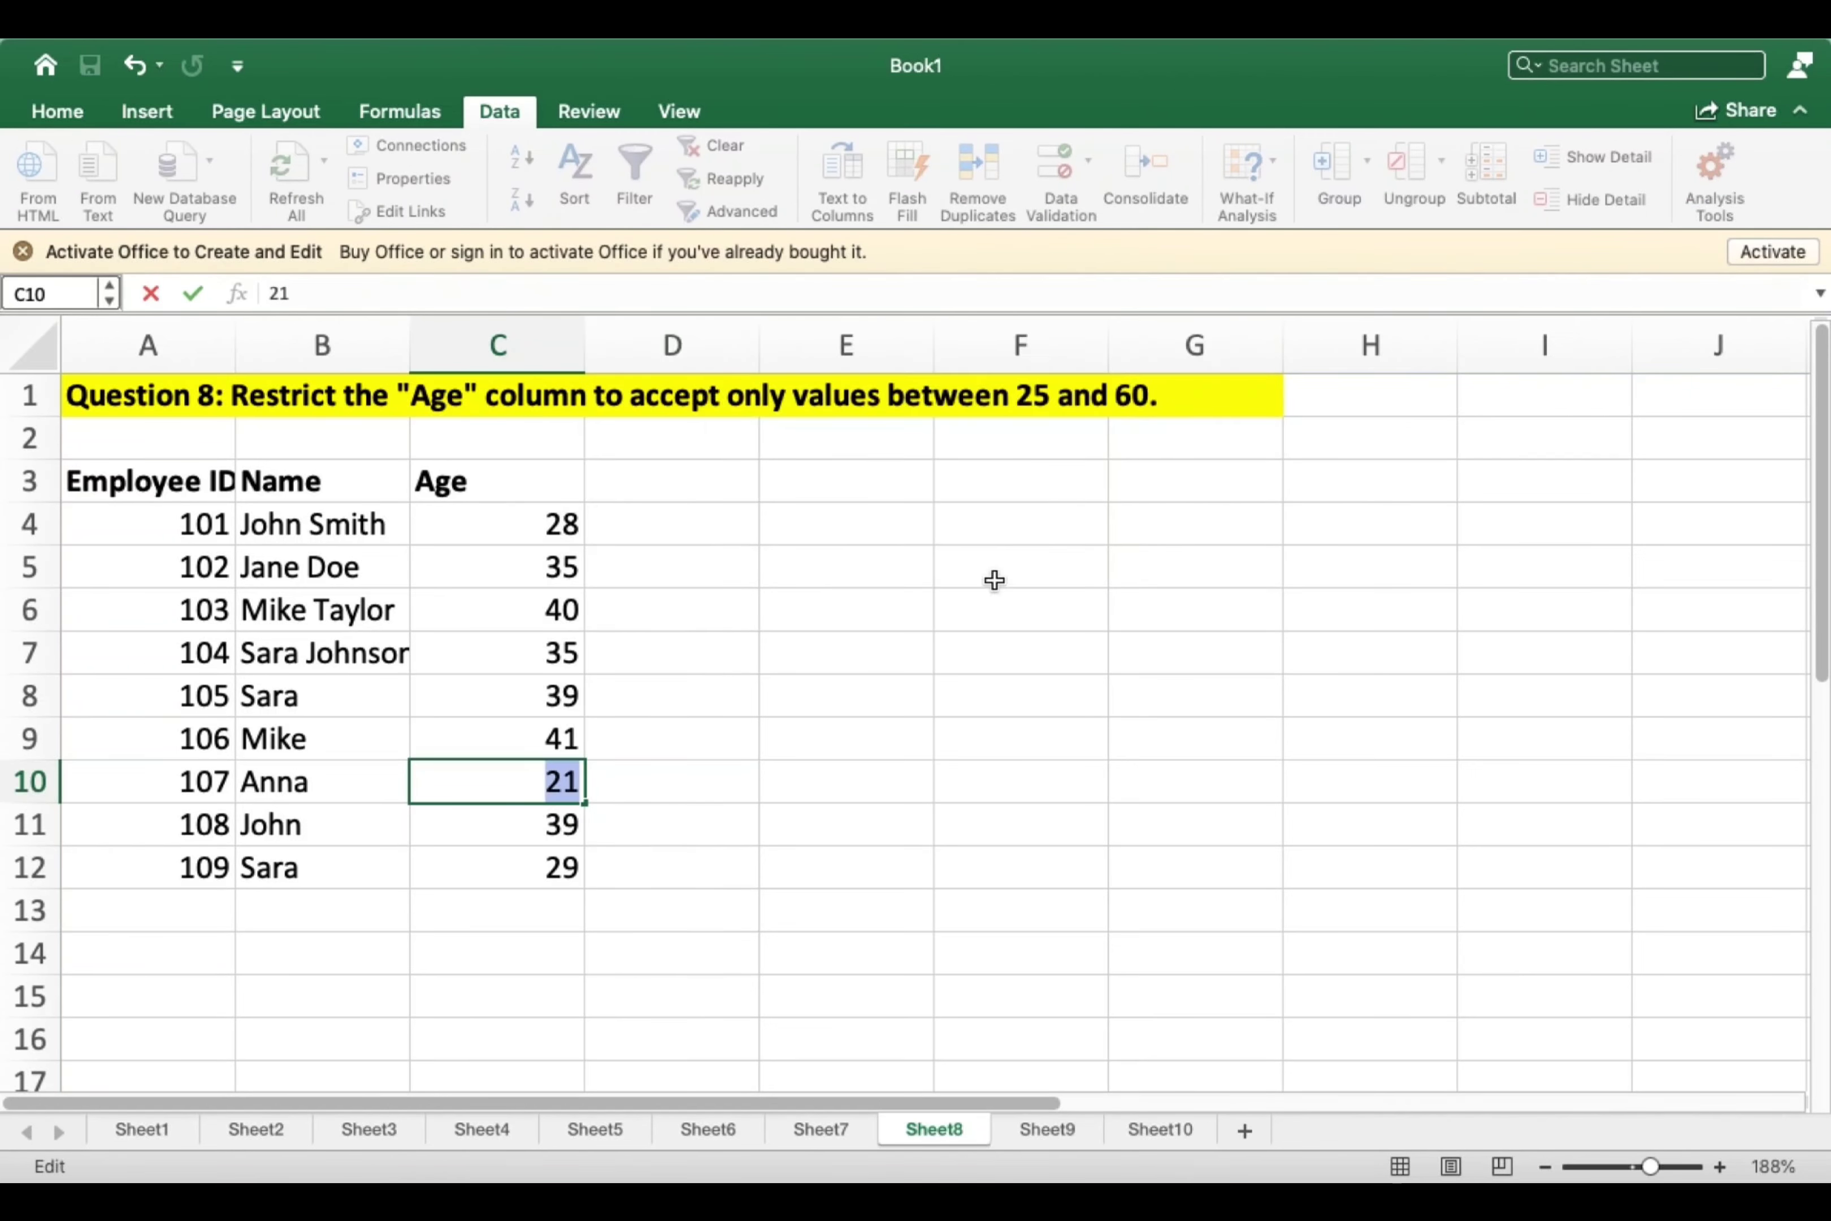
pyautogui.write('2')
pyautogui.click(638, 866)
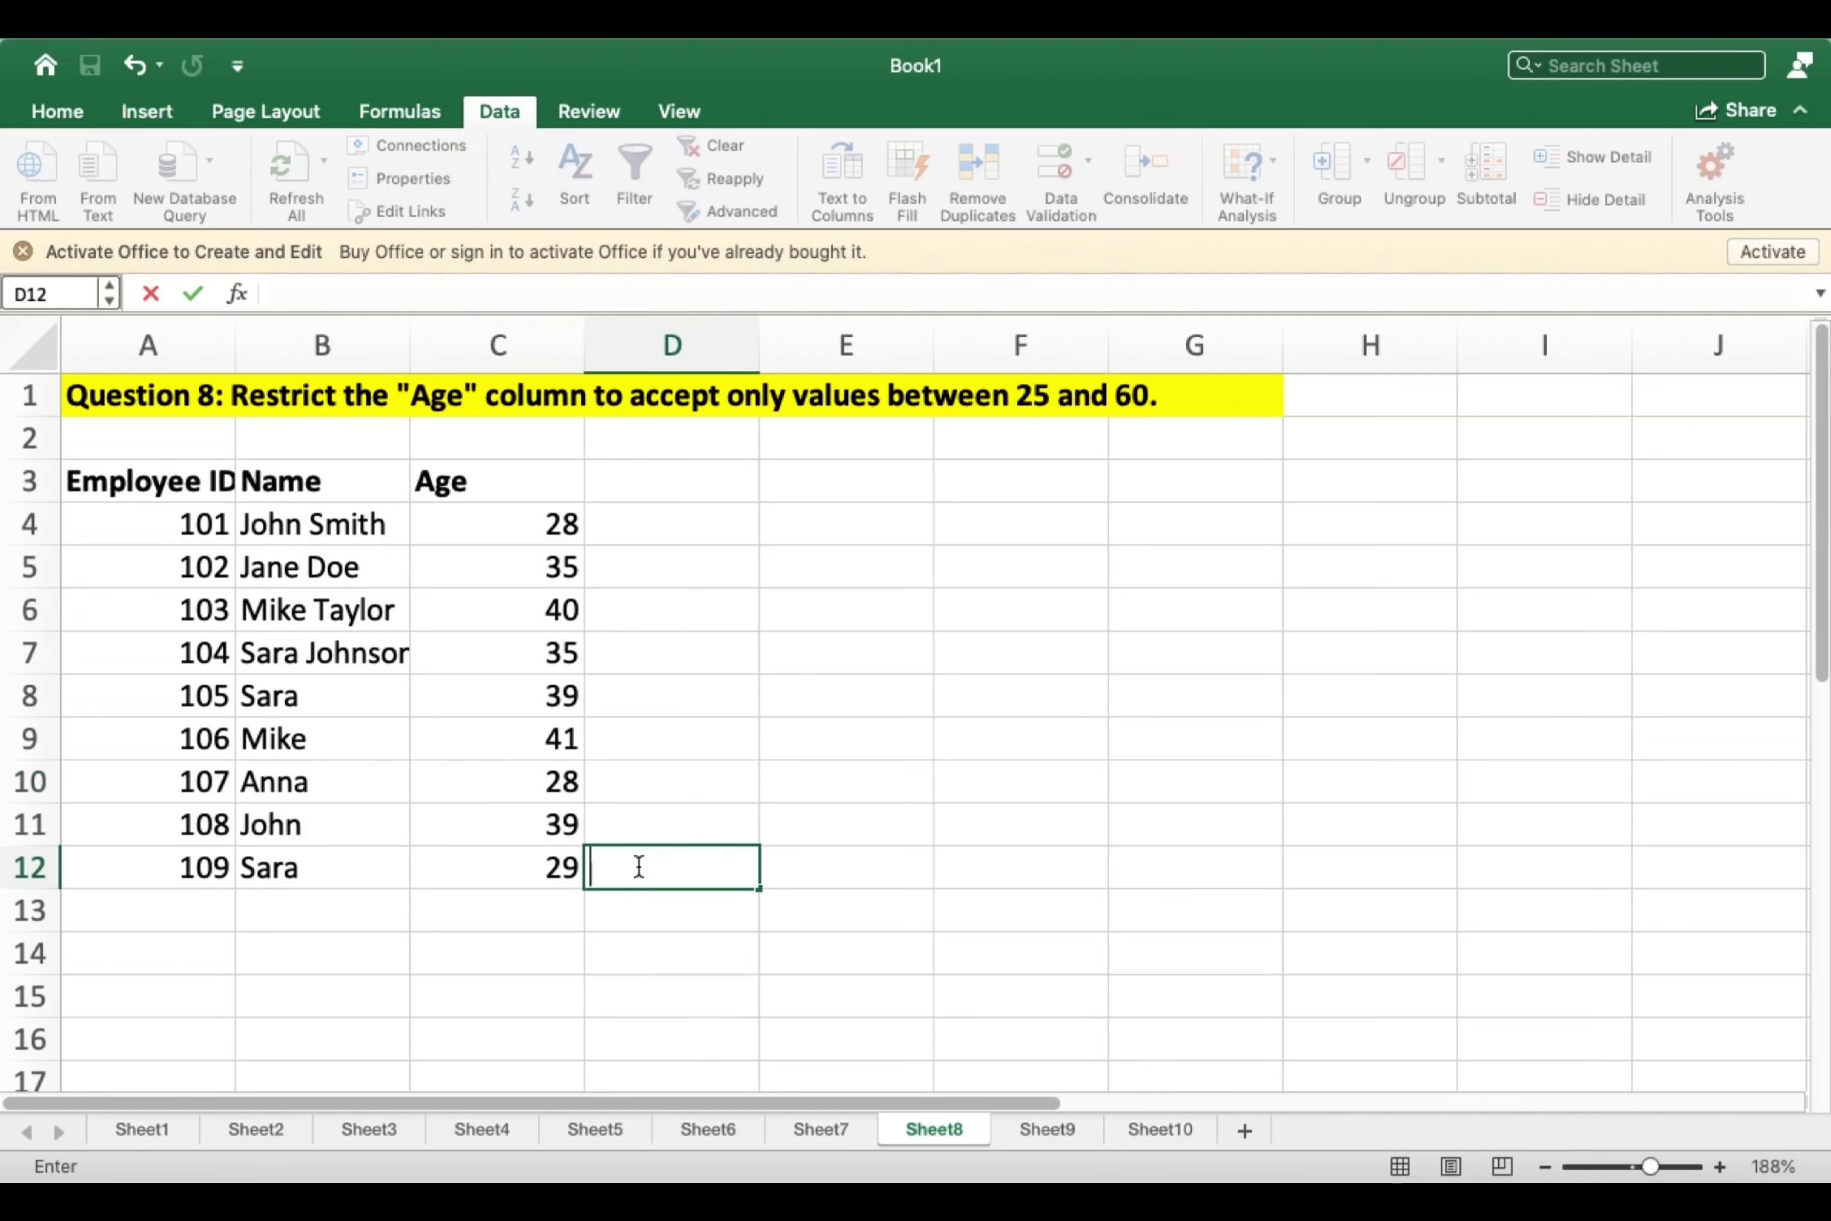
# Test the age restriction in C6 with the out-of-range values 75 and 24, choosing to retry after each one.
pyautogui.click(570, 613)
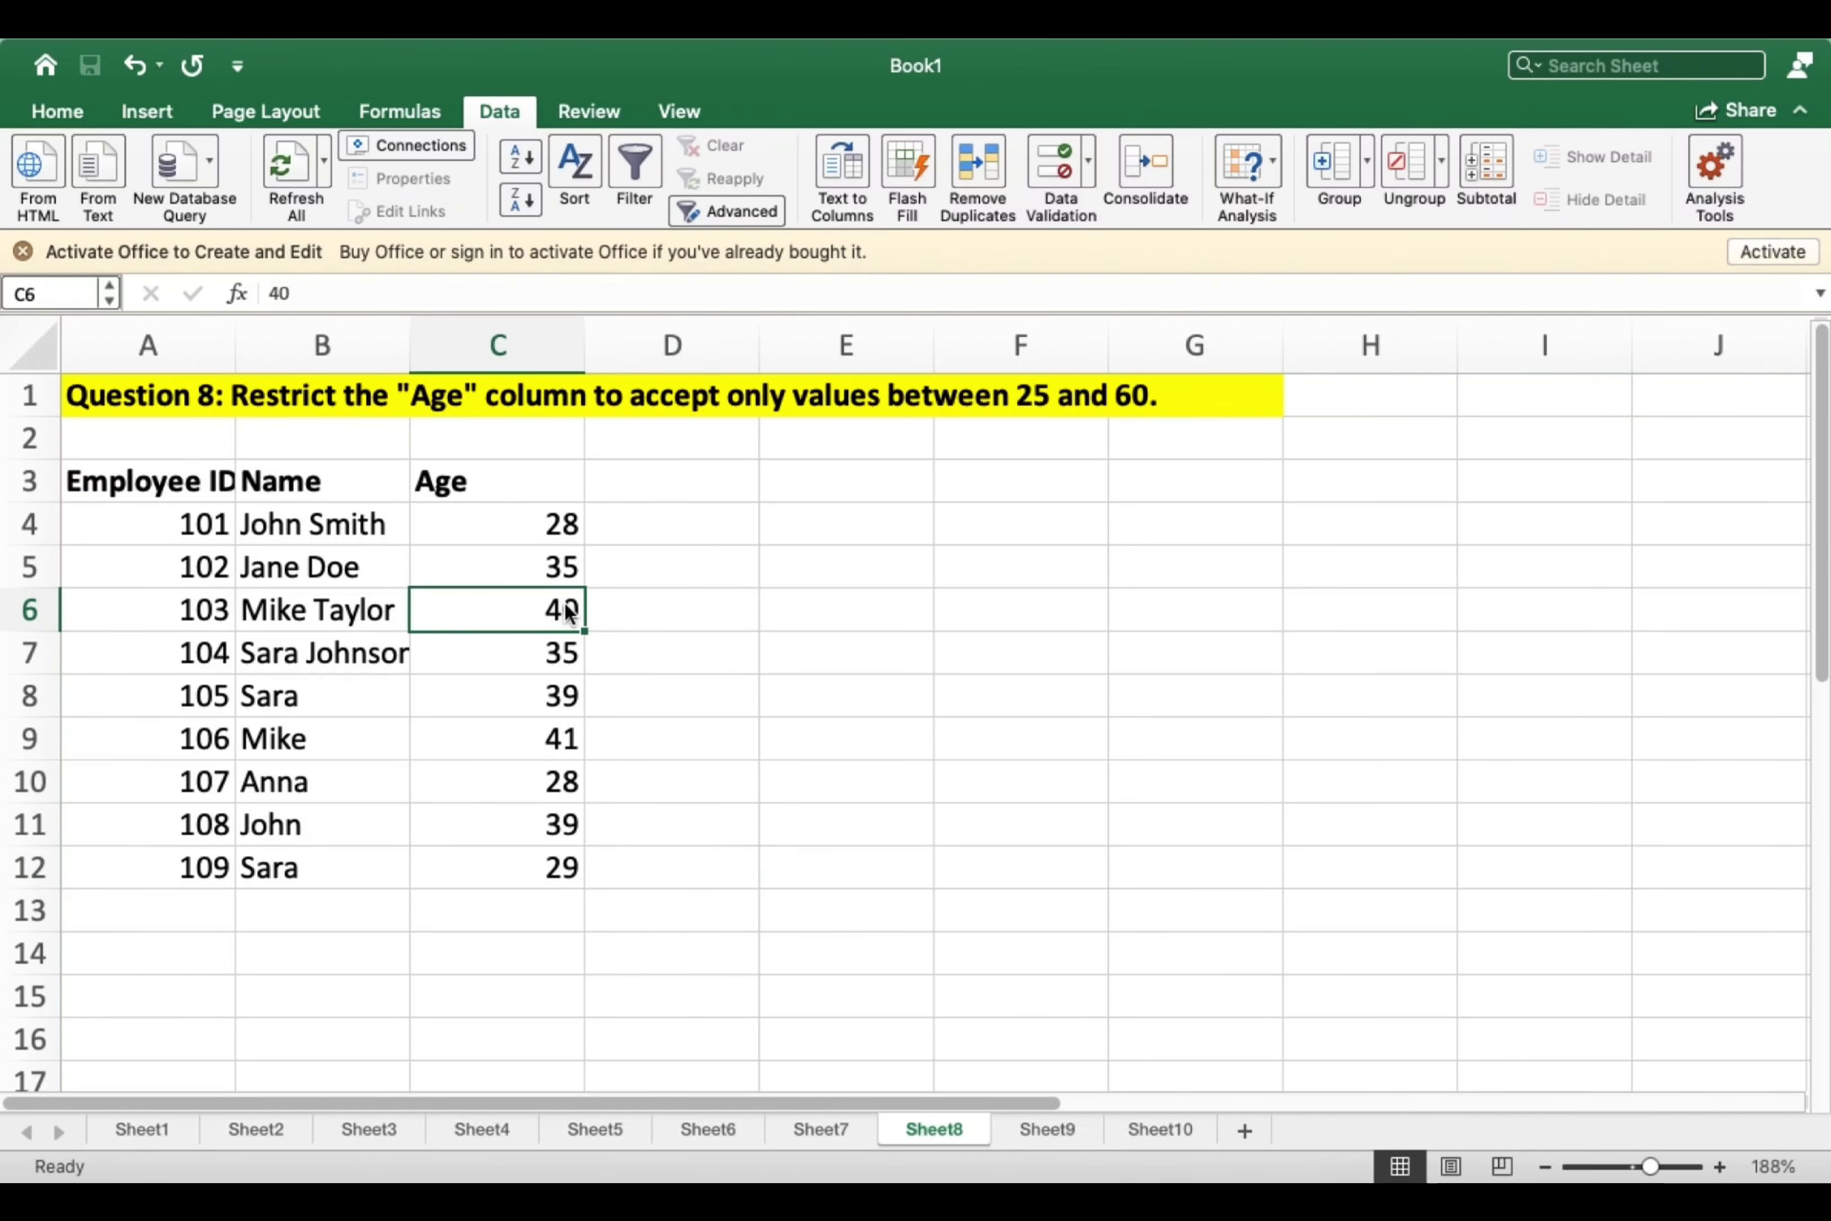
pyautogui.write('7')
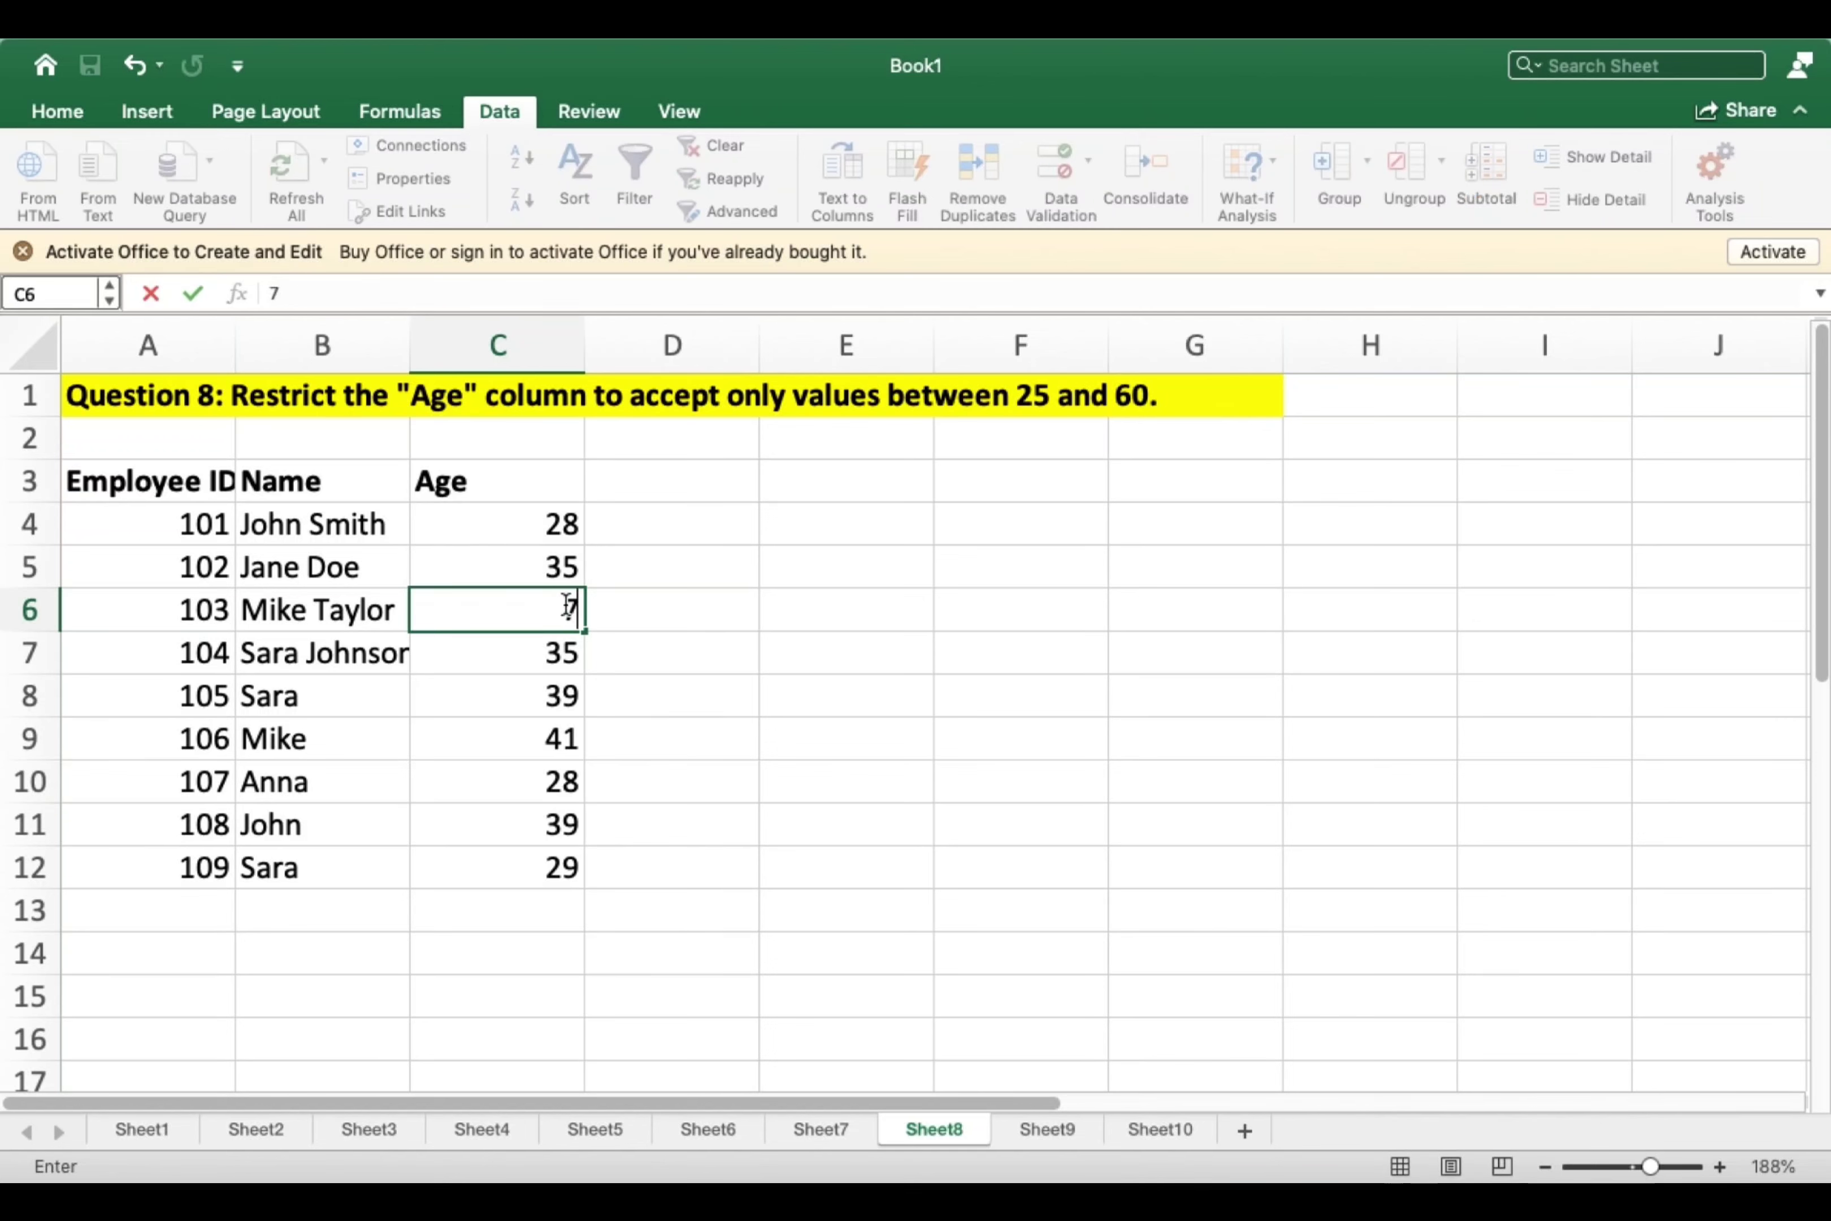
pyautogui.write('5')
pyautogui.press('Return')
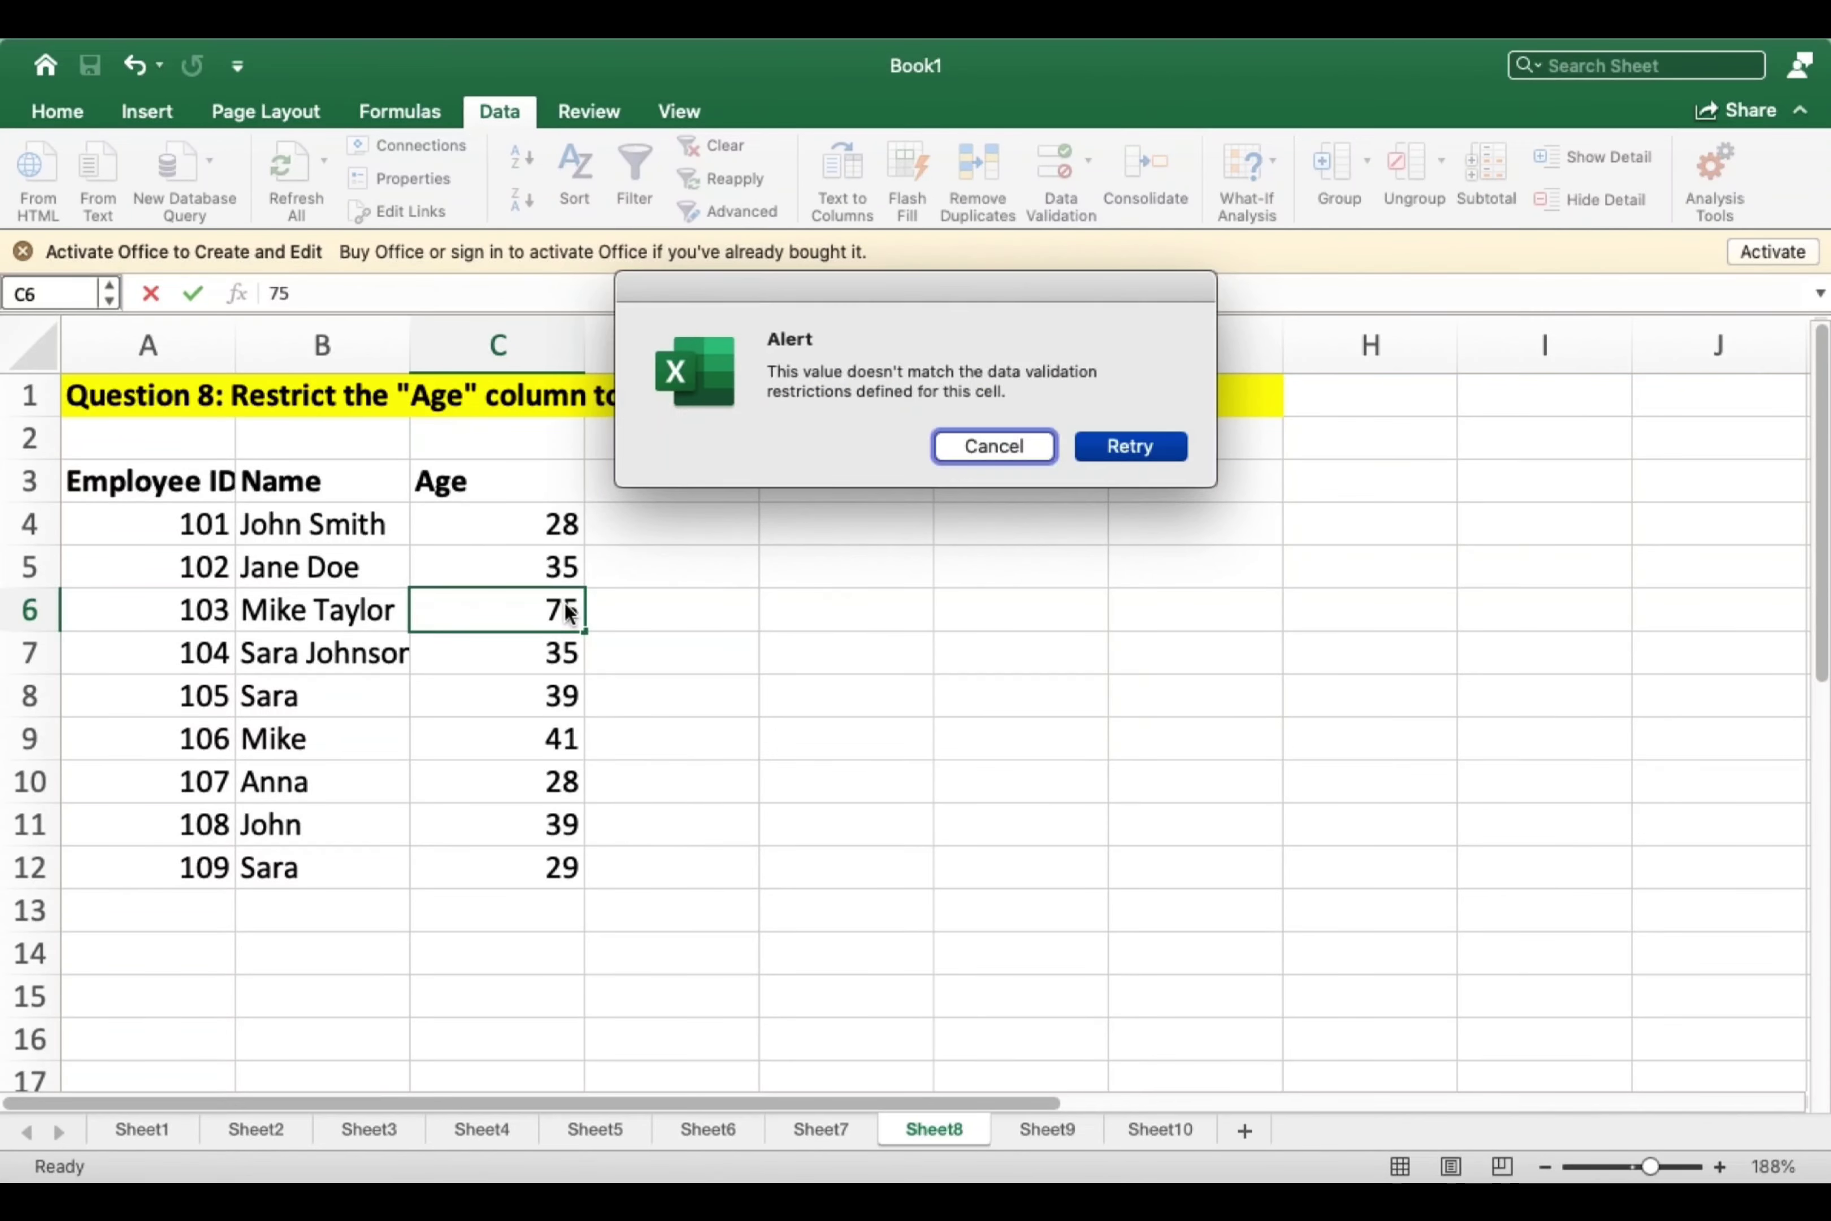
pyautogui.click(1150, 436)
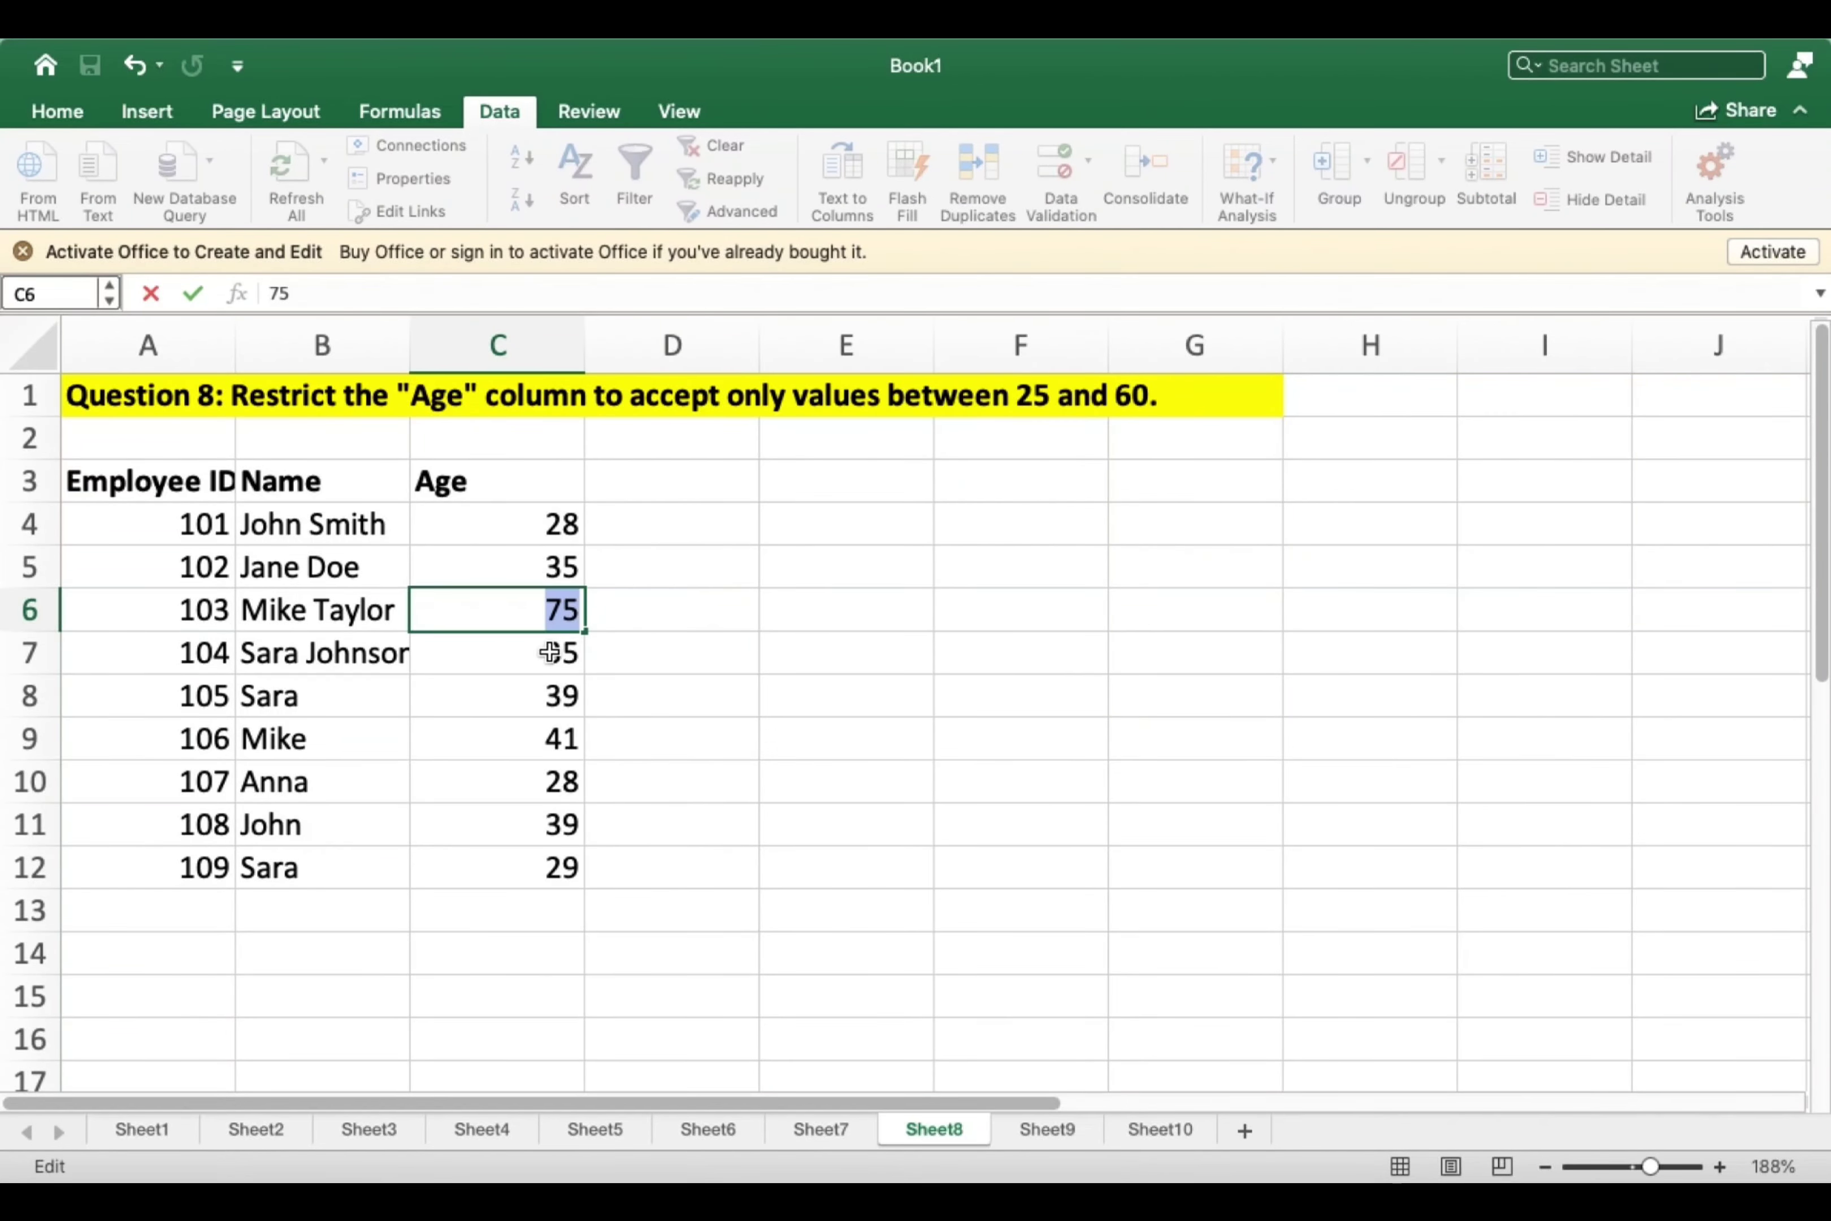
pyautogui.write('24')
pyautogui.press('Return')
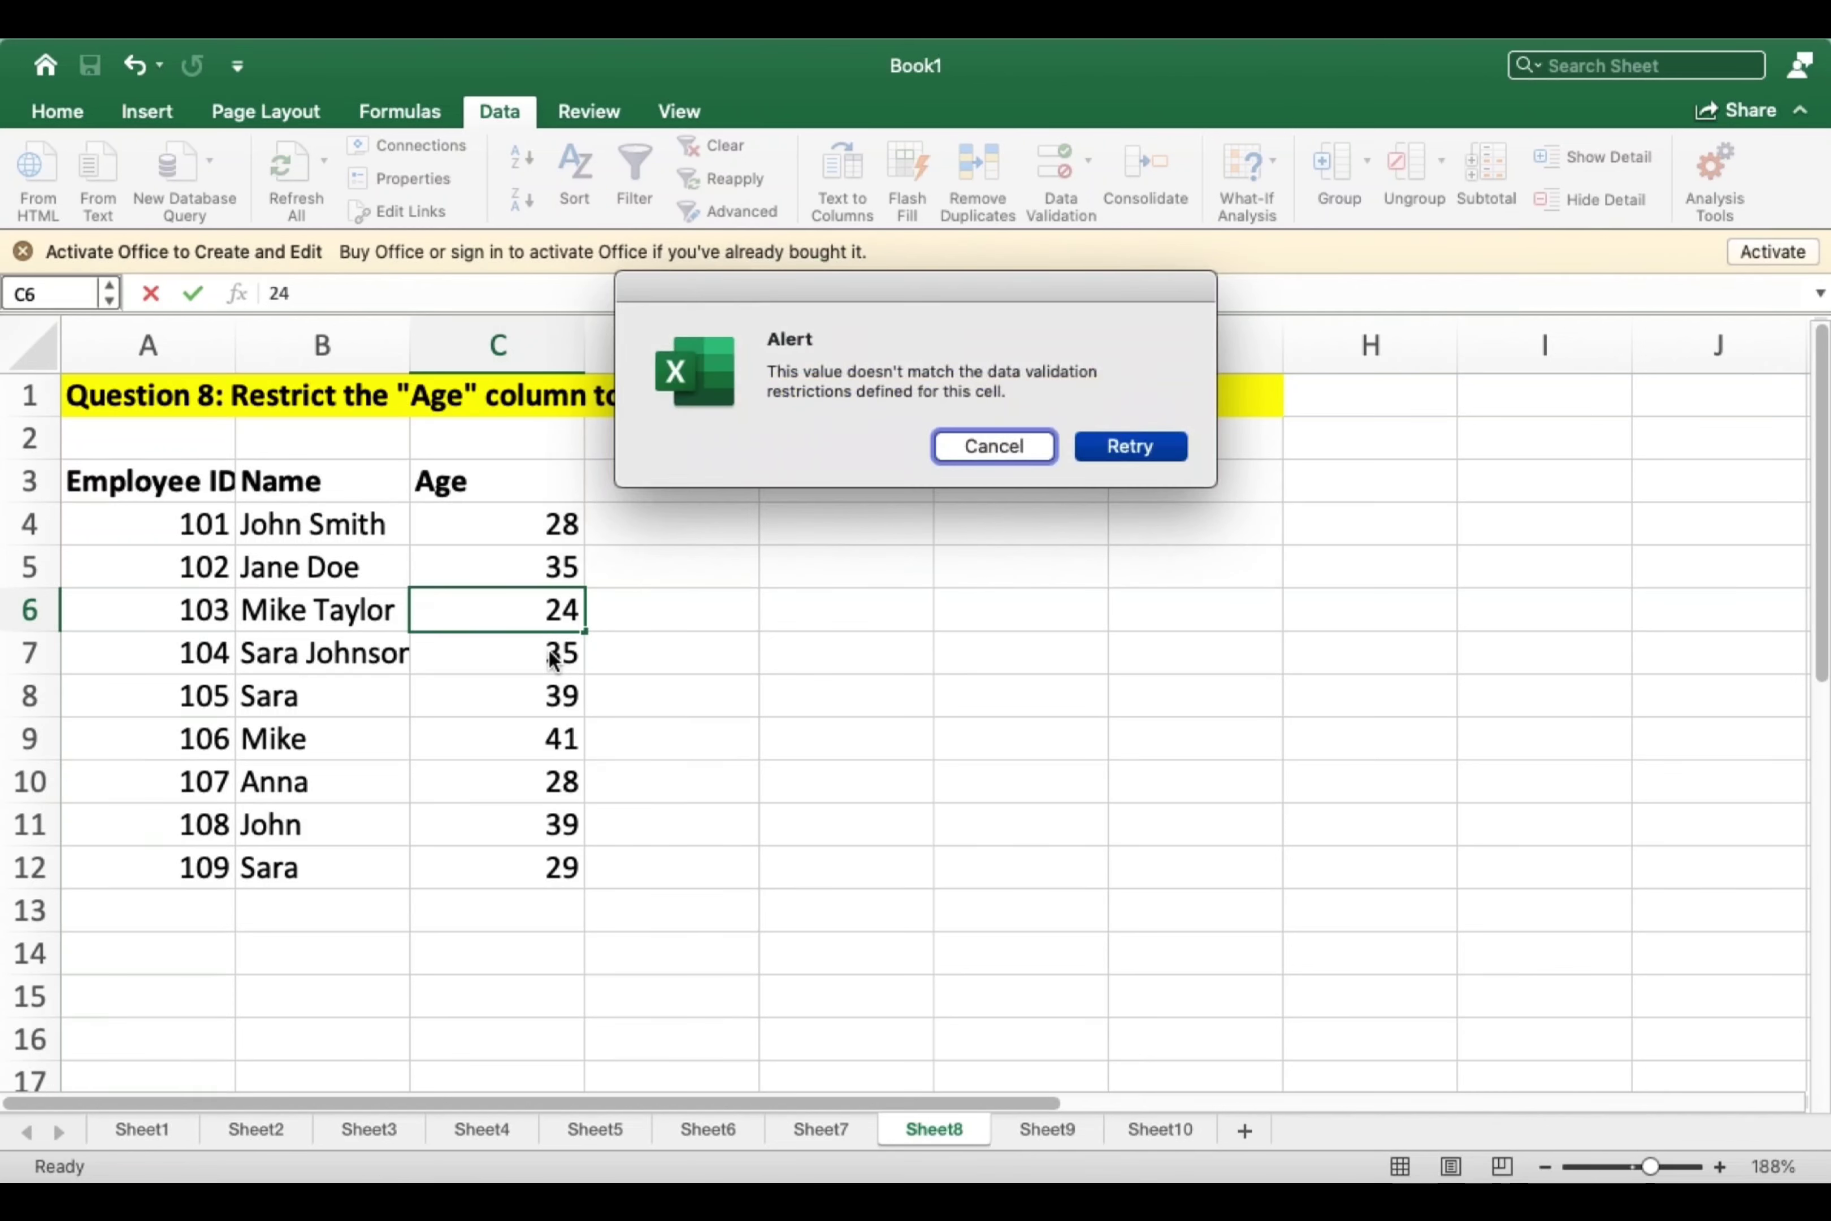
pyautogui.click(1119, 449)
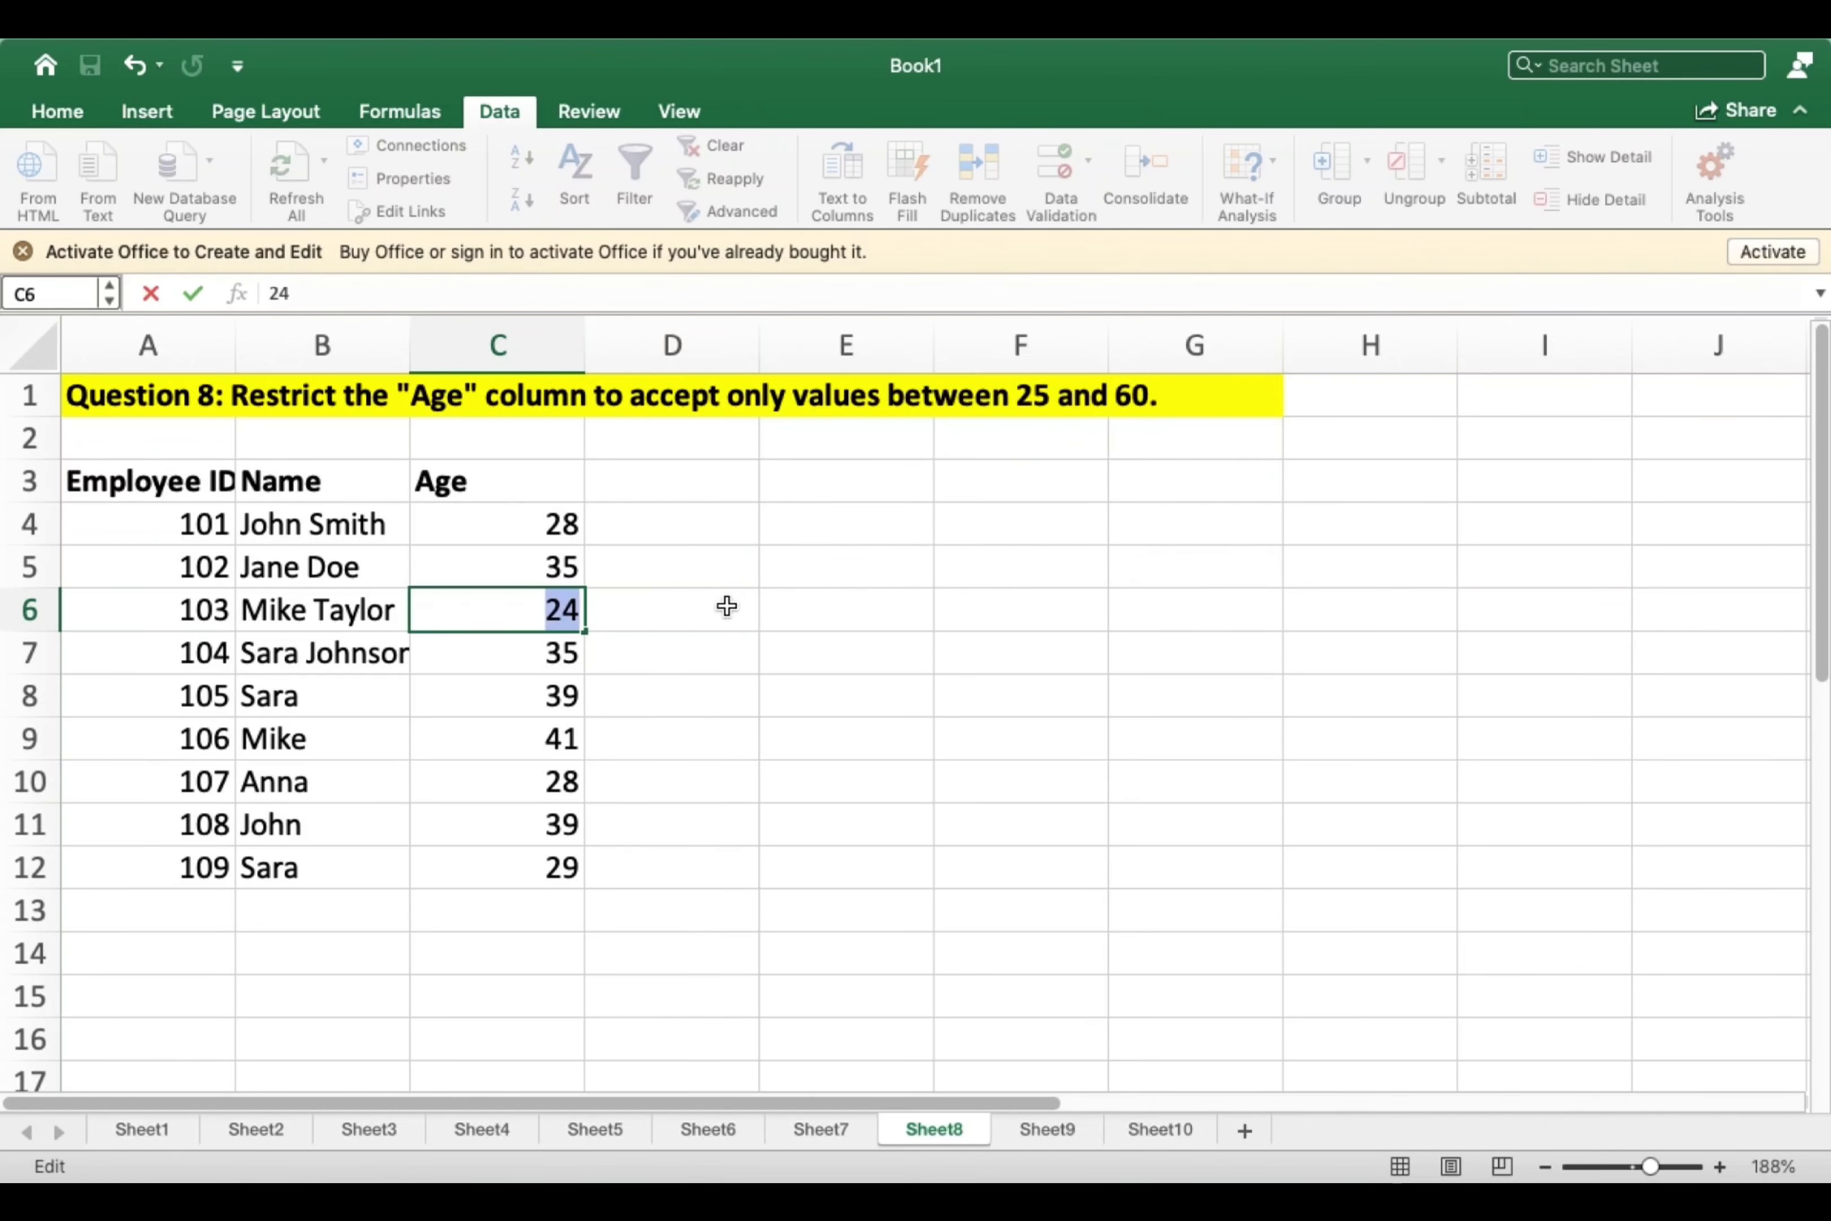
# Set the age in C6 to the valid value 37.
pyautogui.write('3')
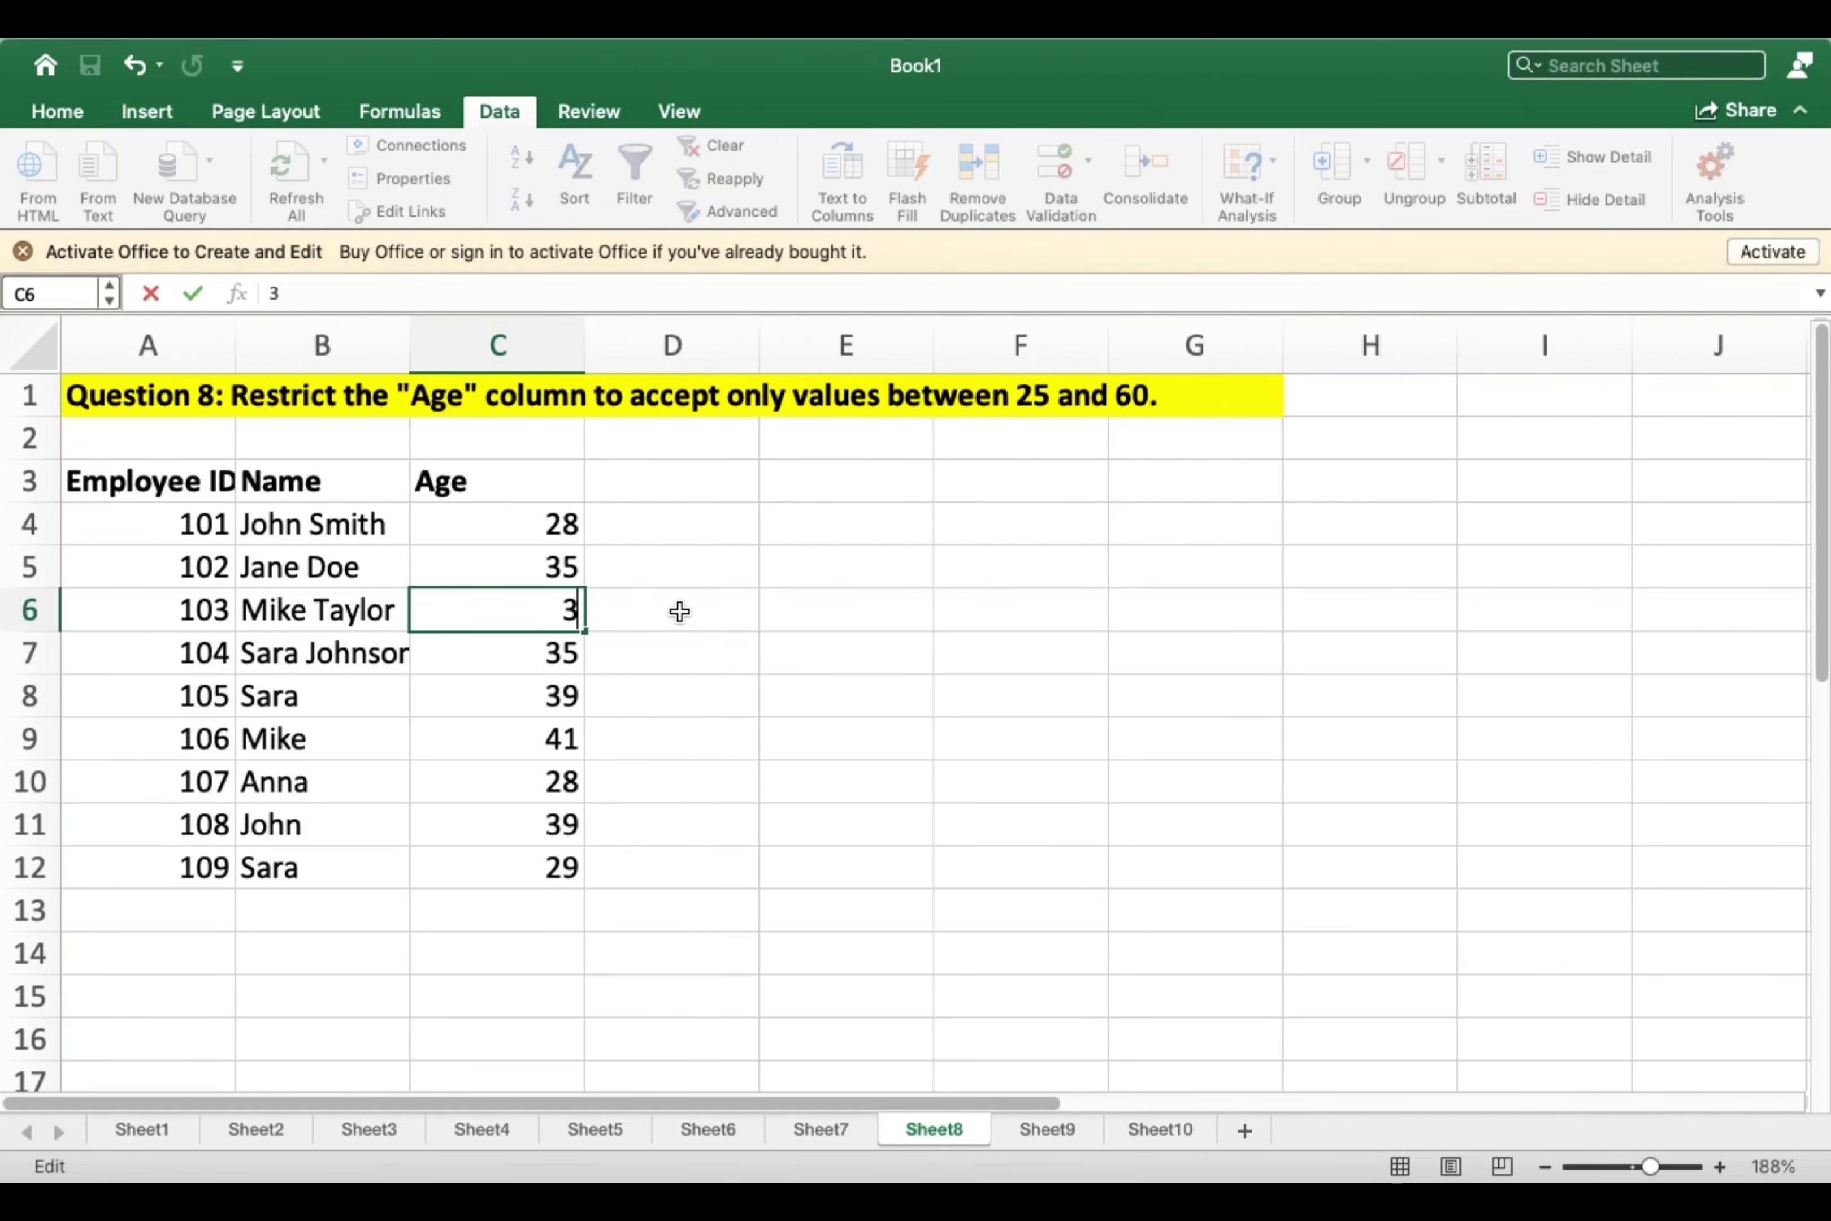
pyautogui.write('7')
pyautogui.press('Return')
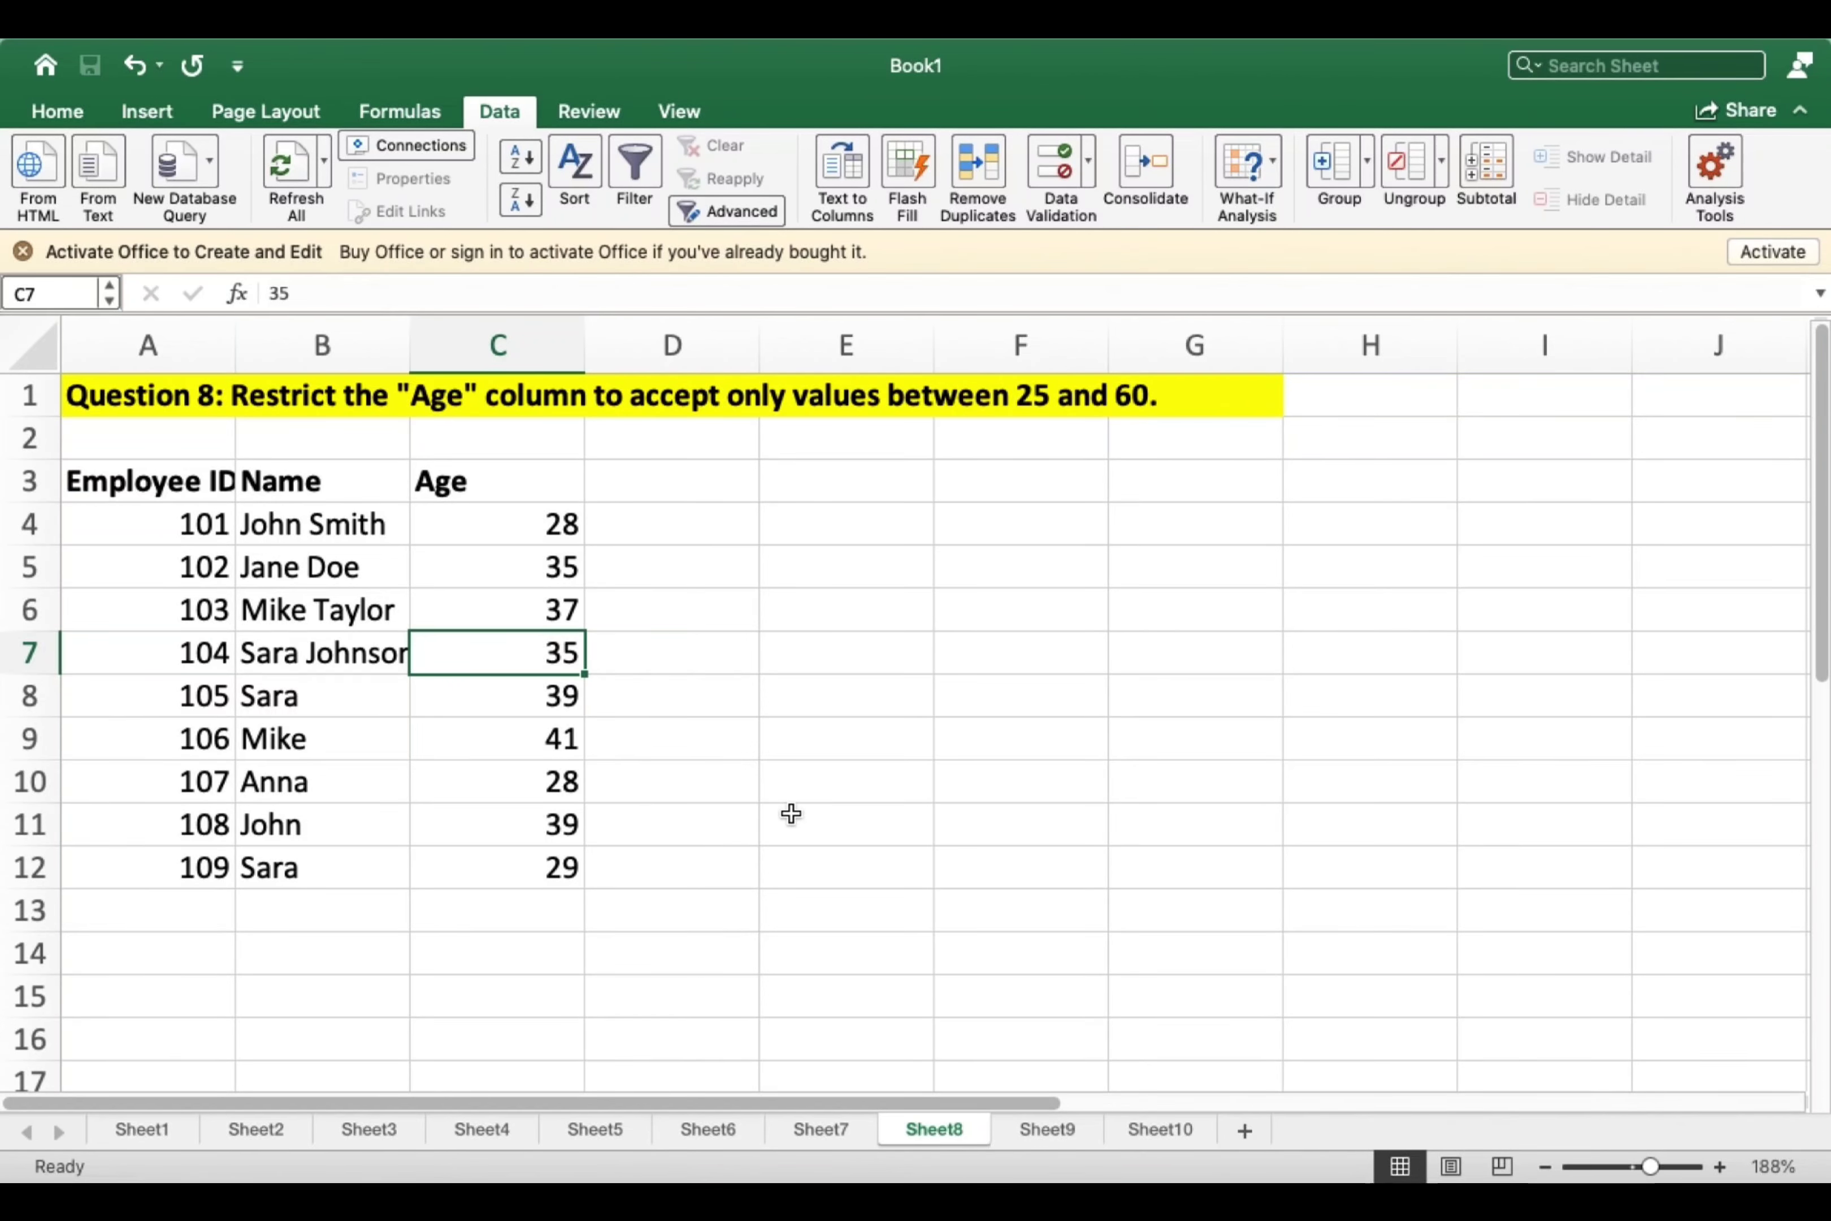
# Go to Sheet9 for Question 9 and examine the division formula in C4 and the cells it refers to.
pyautogui.click(1047, 1131)
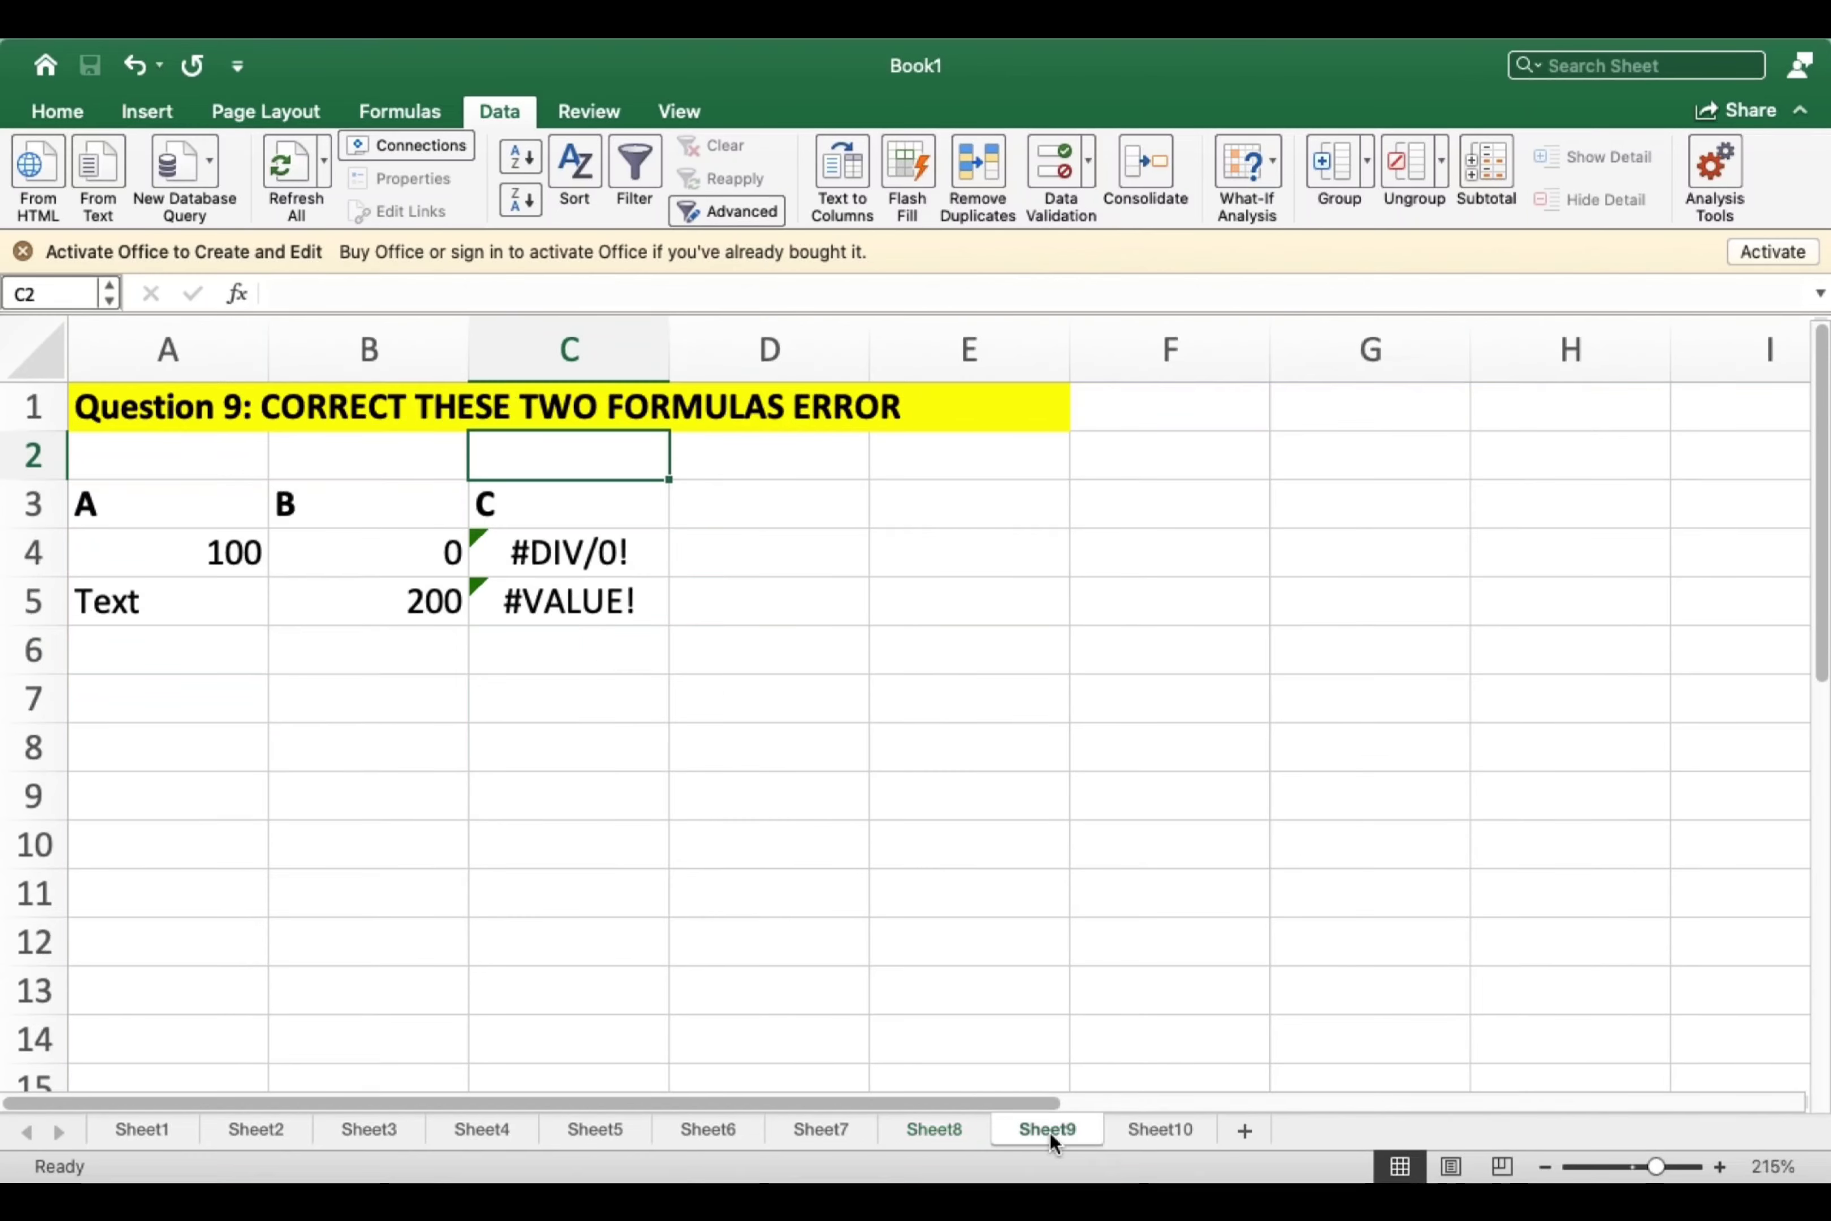
pyautogui.click(490, 785)
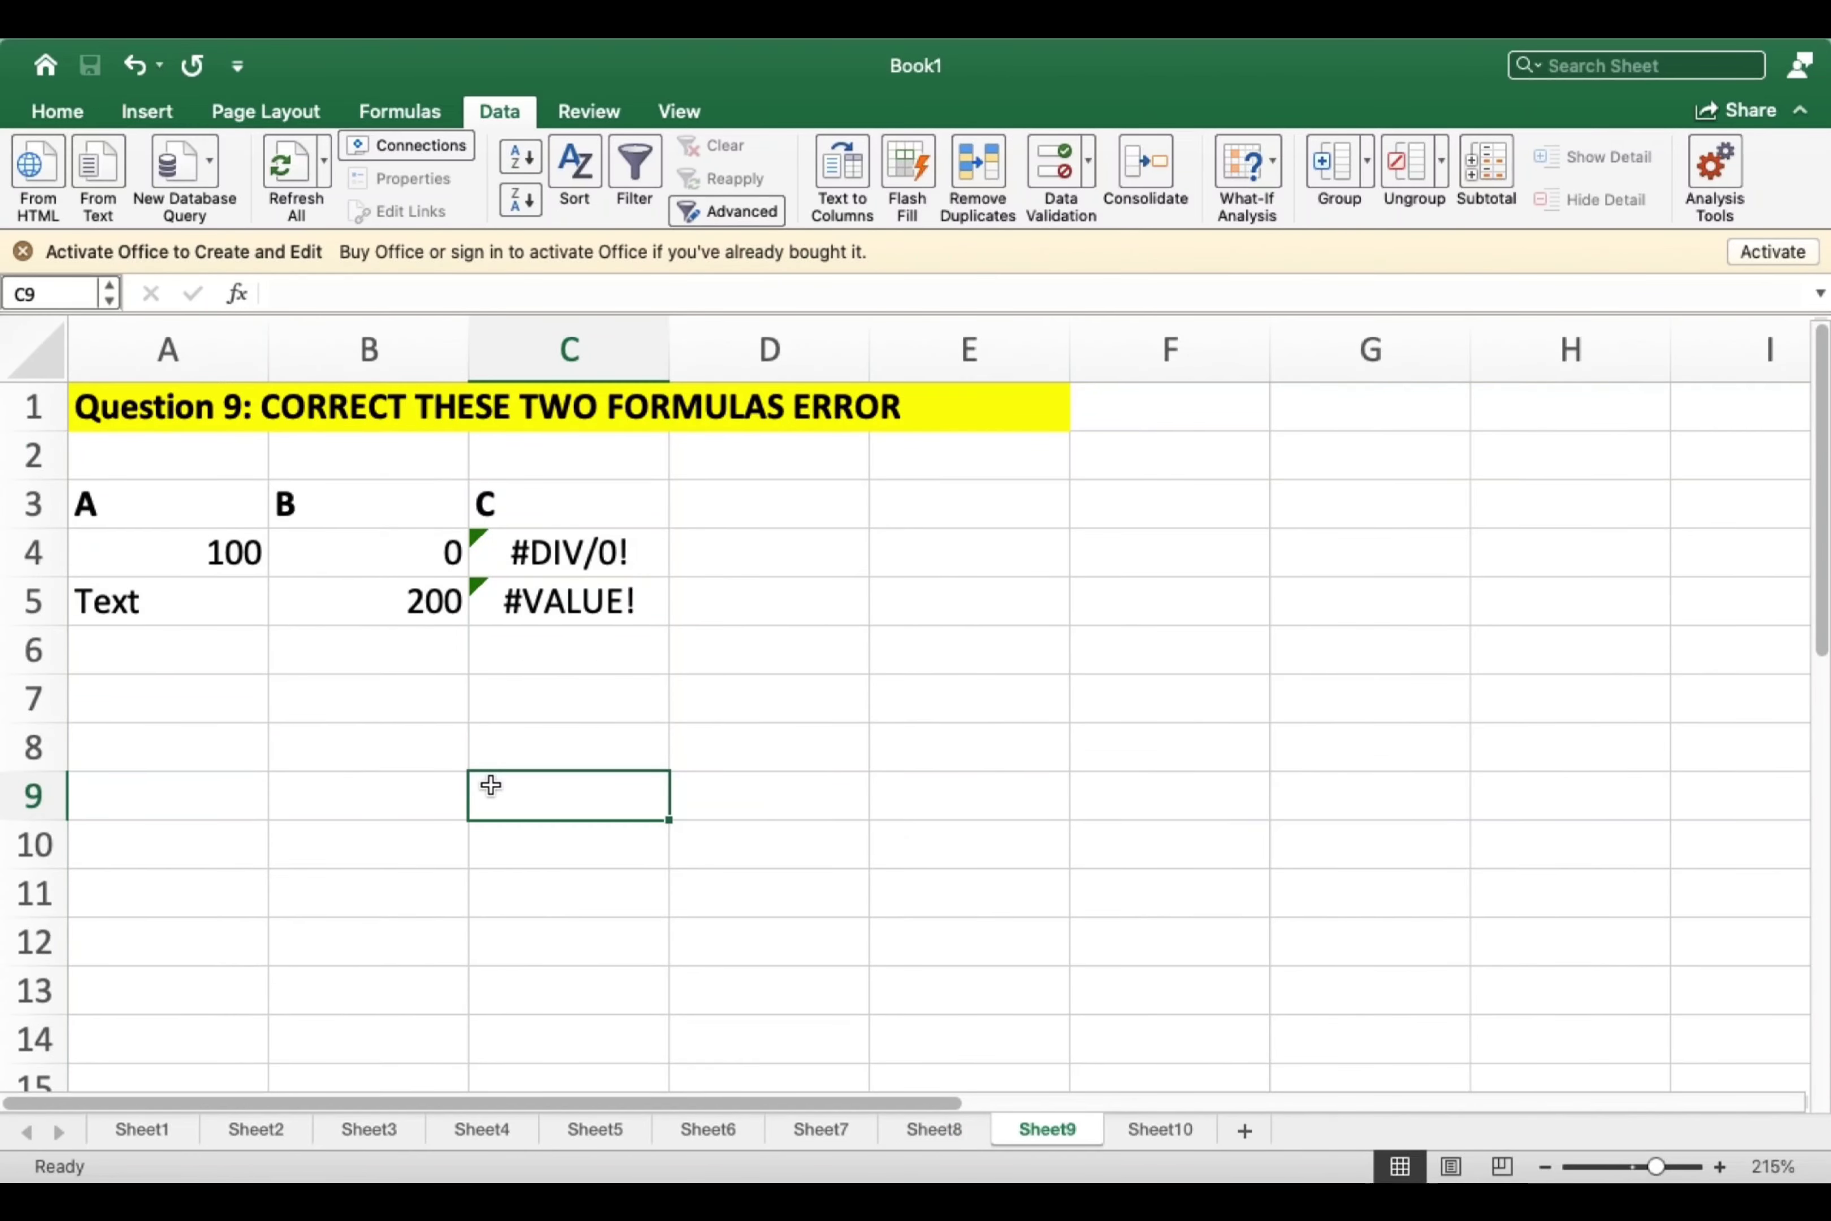
pyautogui.click(256, 549)
pyautogui.click(508, 562)
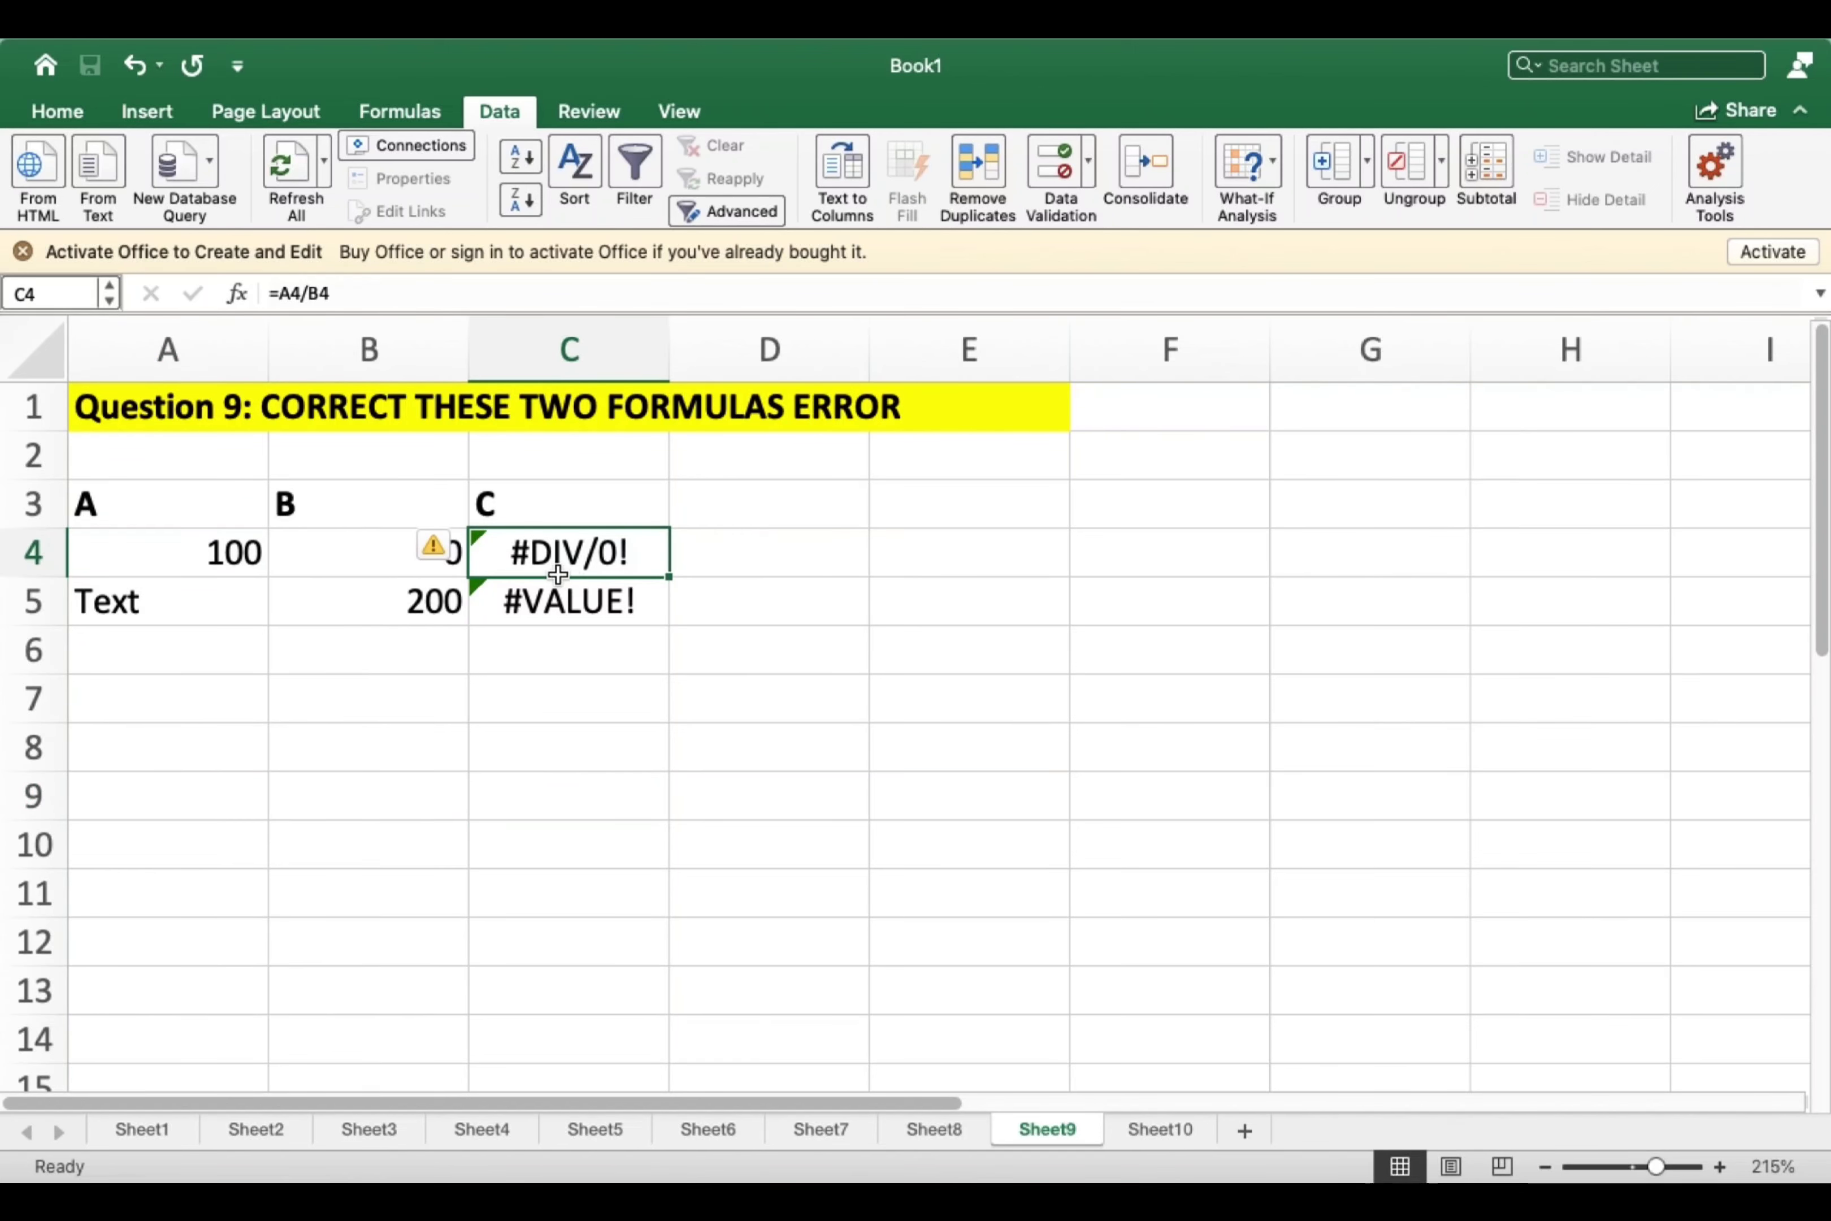
pyautogui.doubleClick(603, 569)
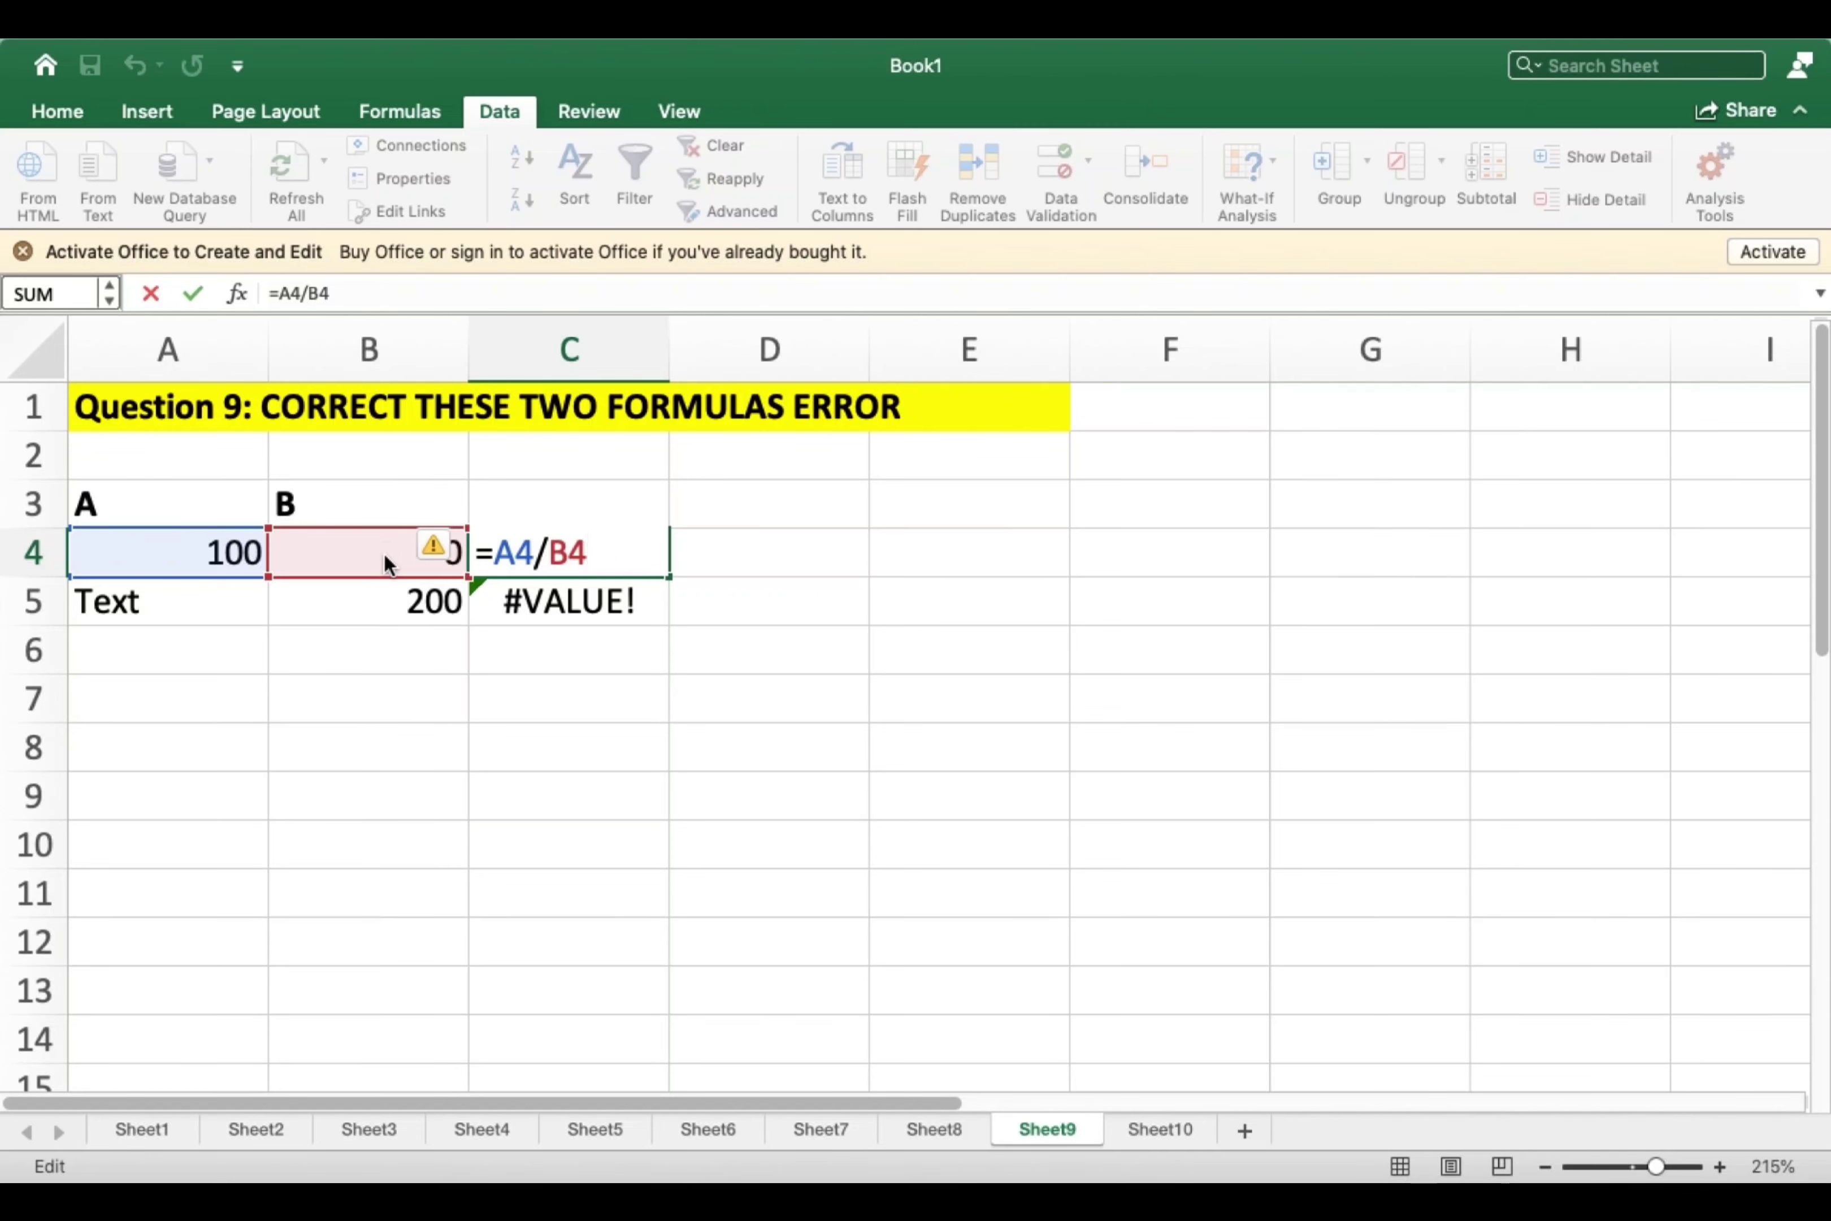
pyautogui.press('Return')
pyautogui.click(584, 558)
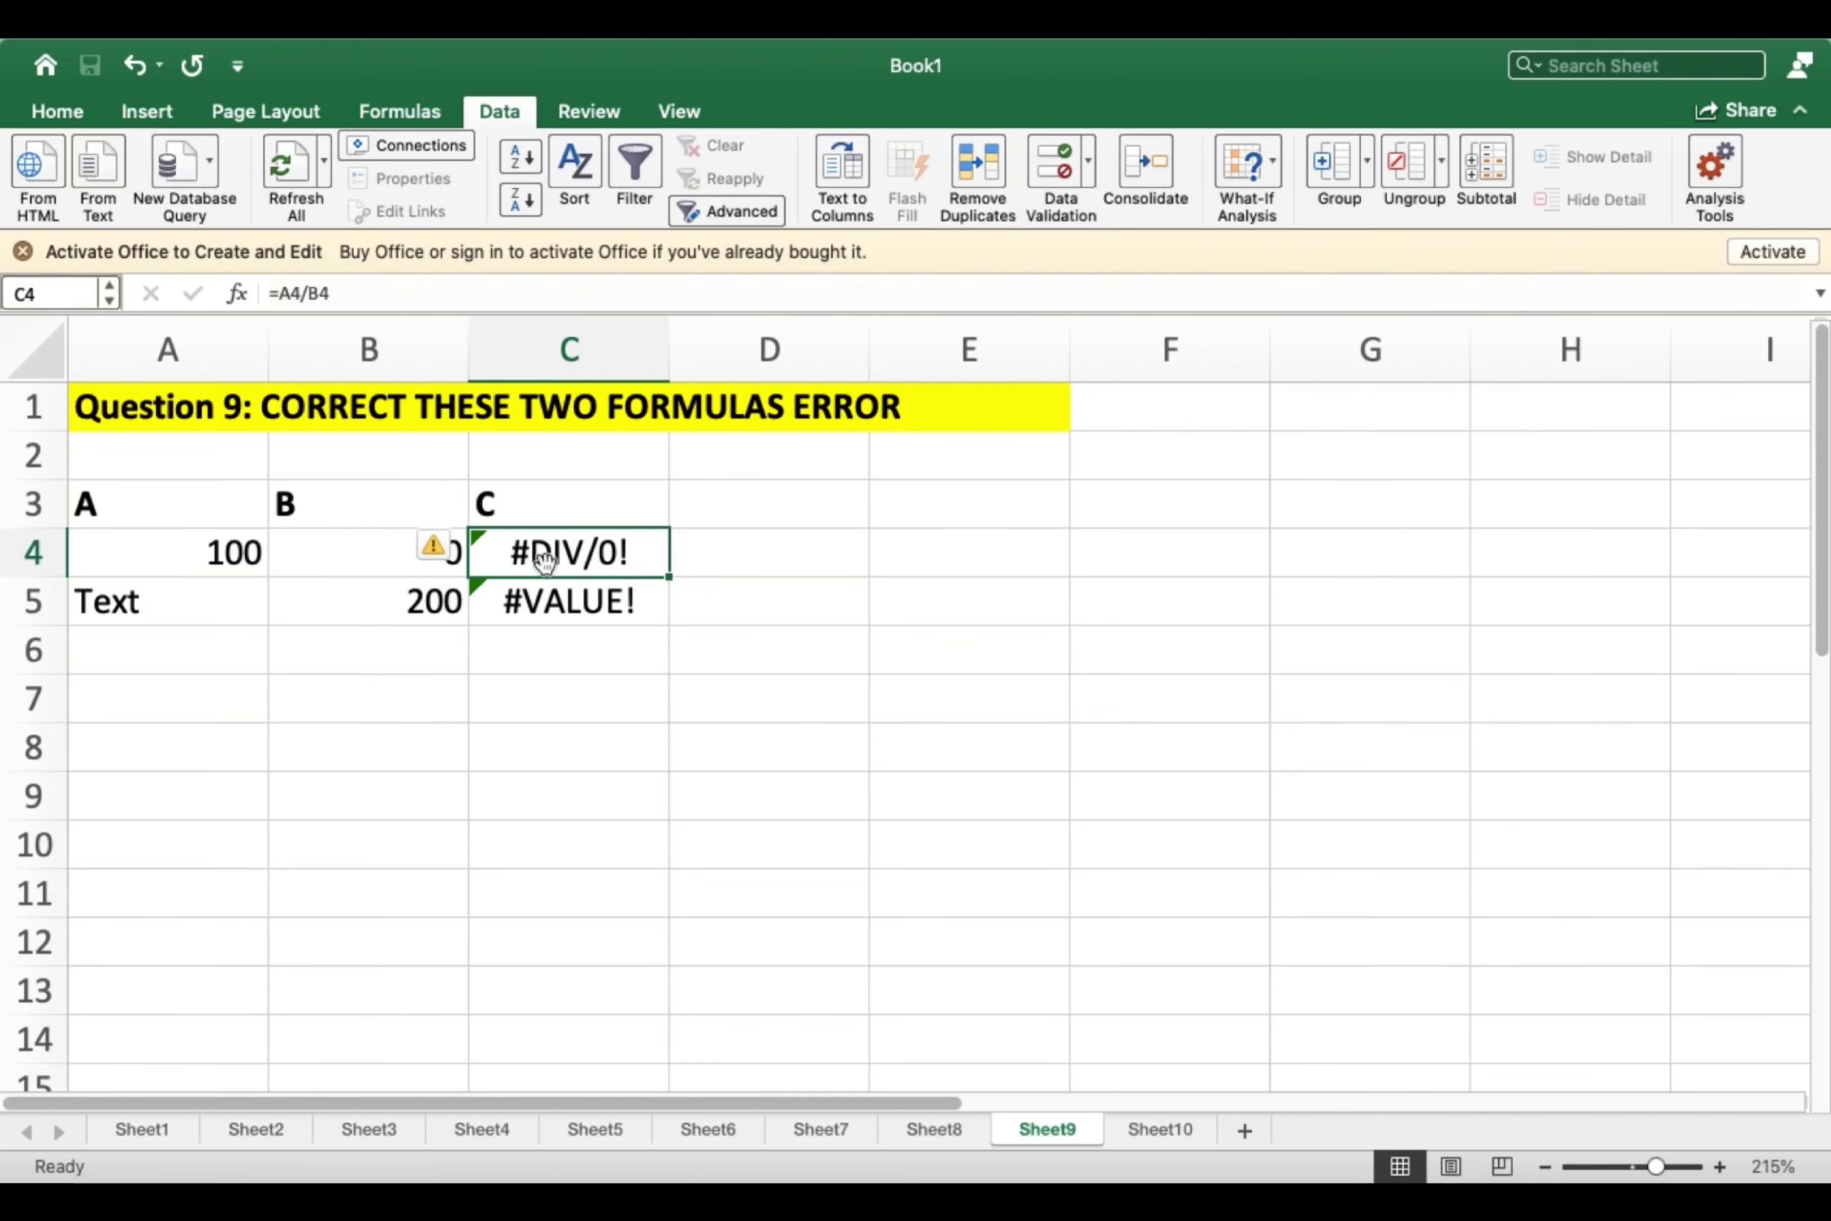
# Rewrite the division formula in C4 as =IF(B4=0,"ERROR",A4/B4) so a zero divisor returns the text ERROR.
pyautogui.doubleClick(590, 559)
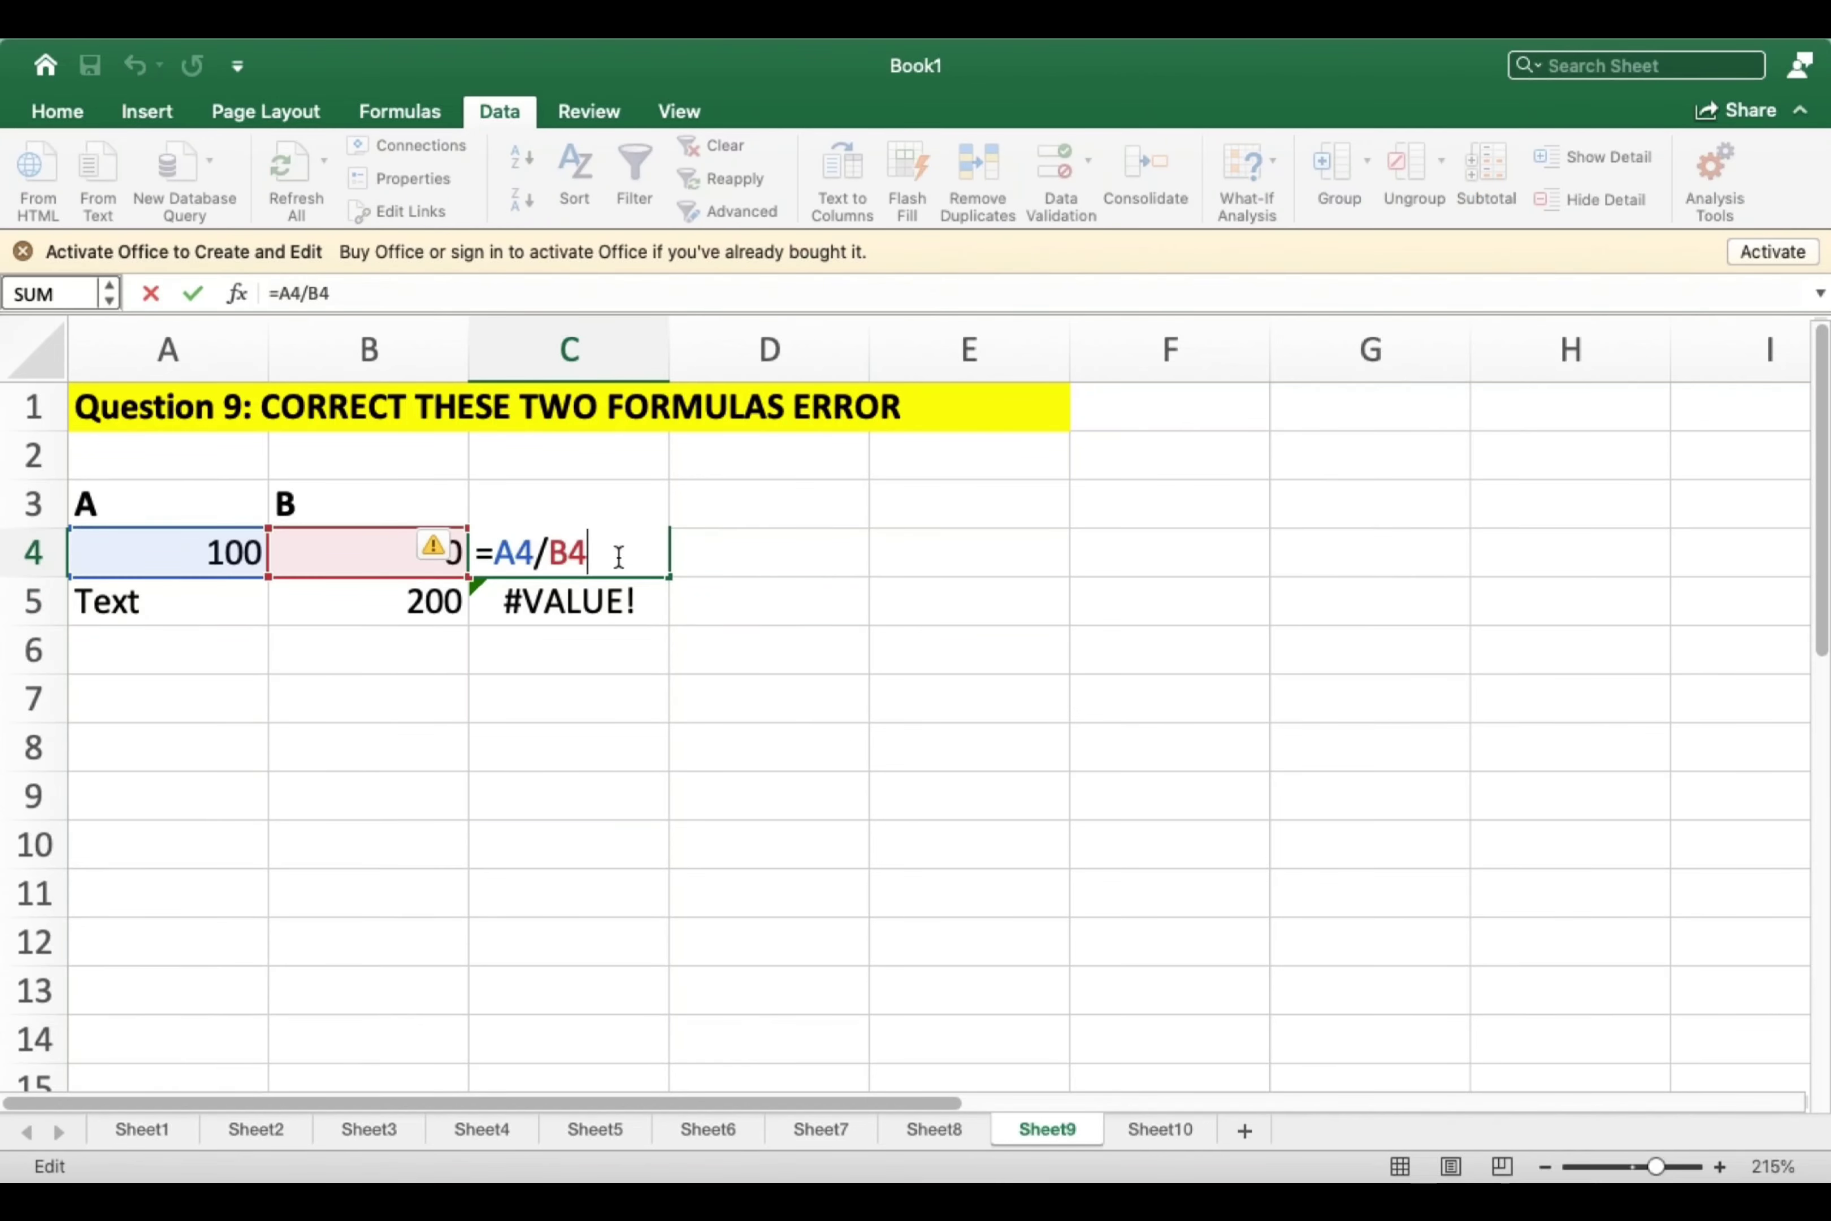
pyautogui.click(496, 558)
pyautogui.write('IF(')
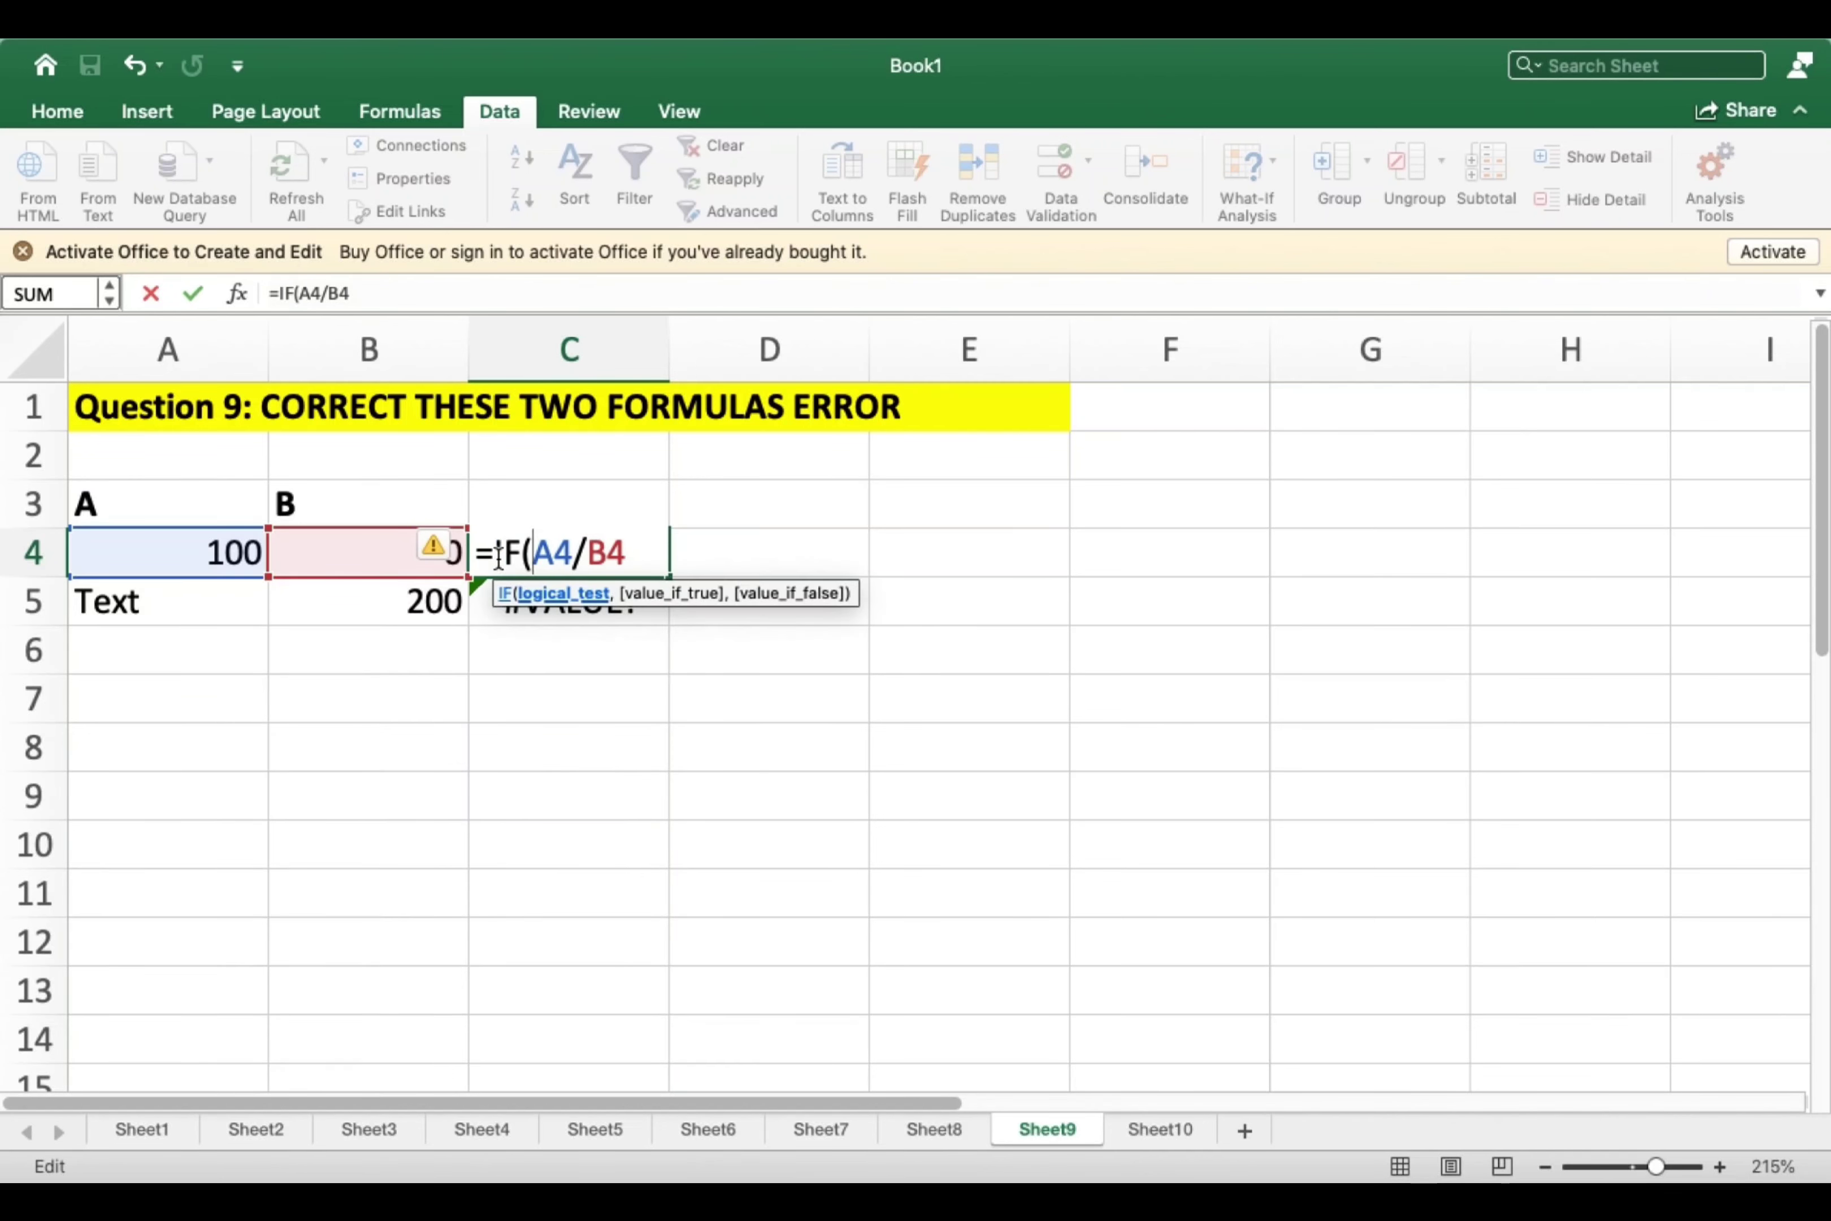
pyautogui.click(396, 556)
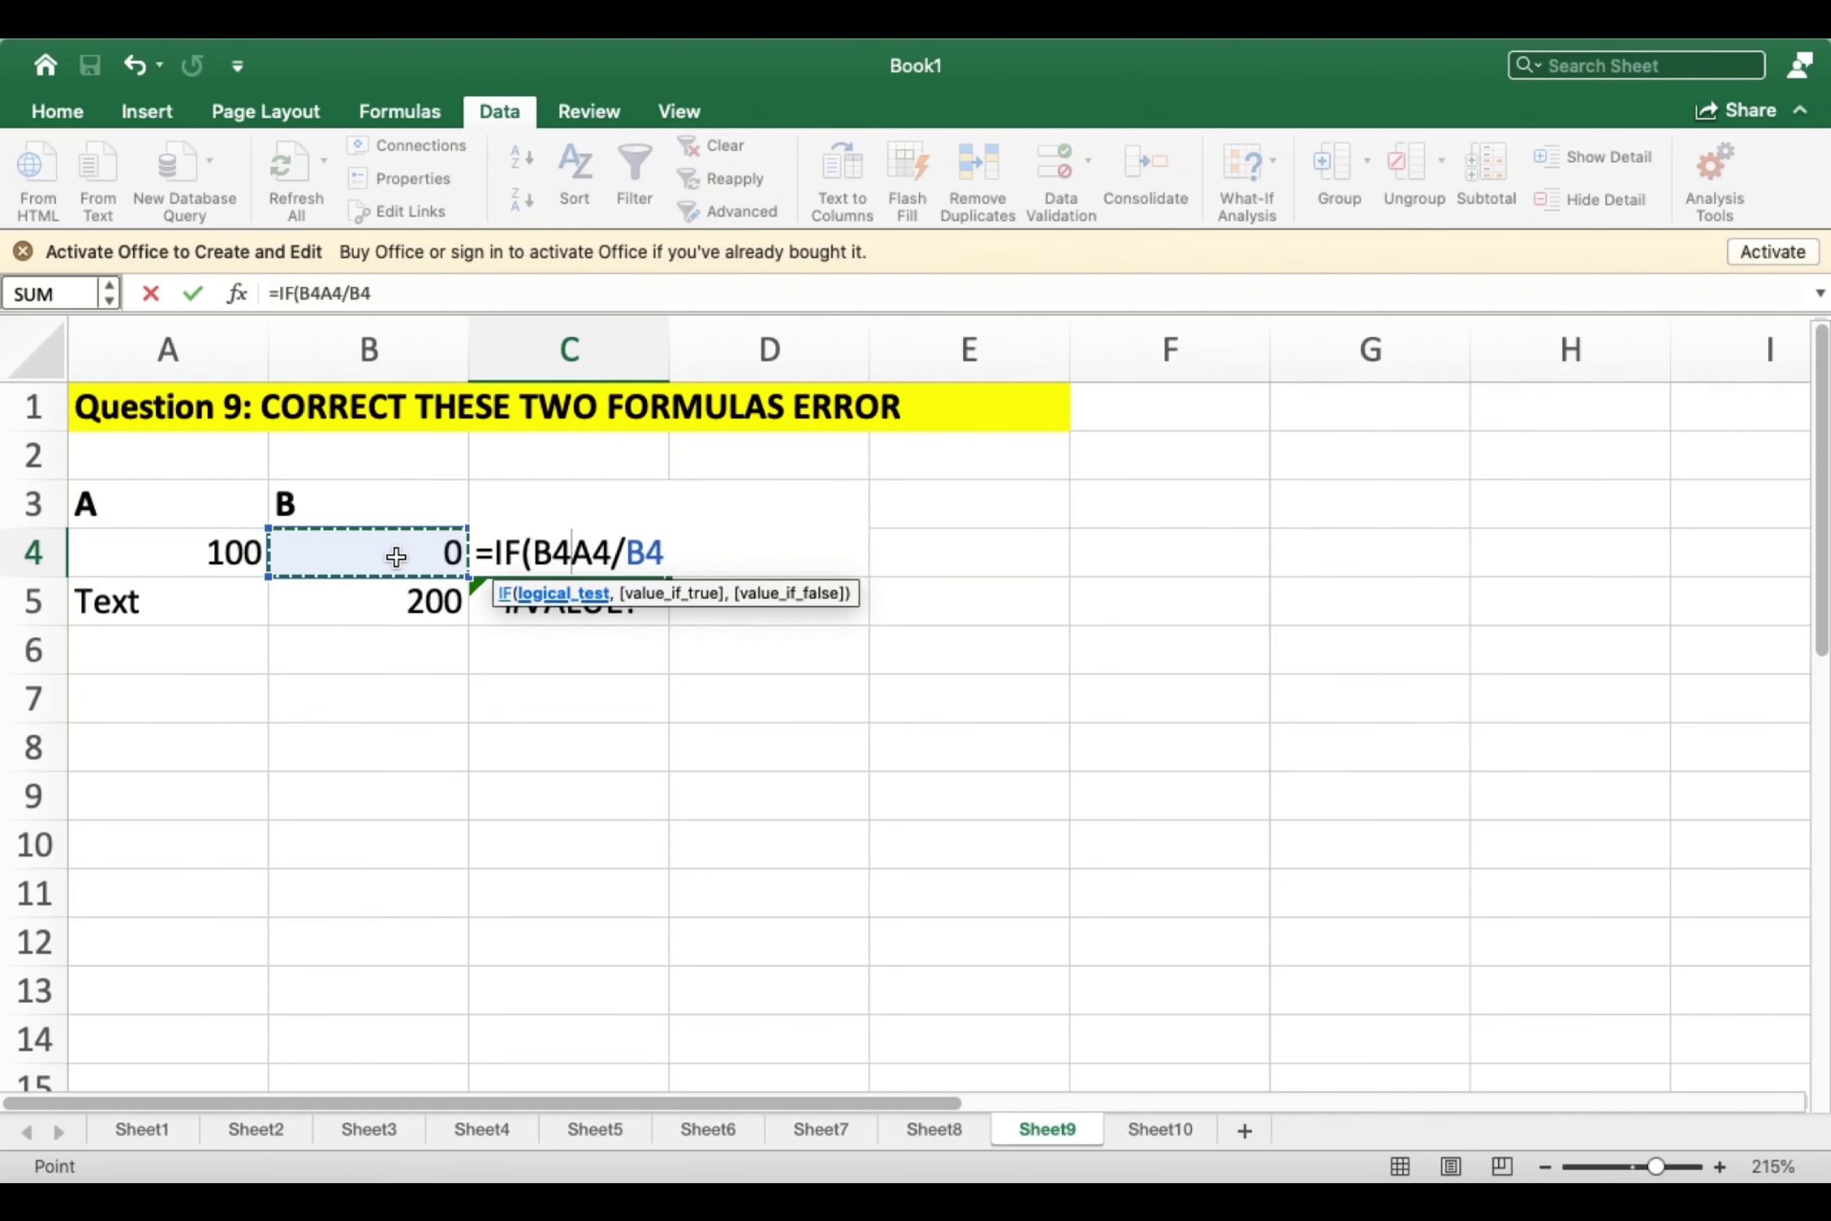
pyautogui.write('=0')
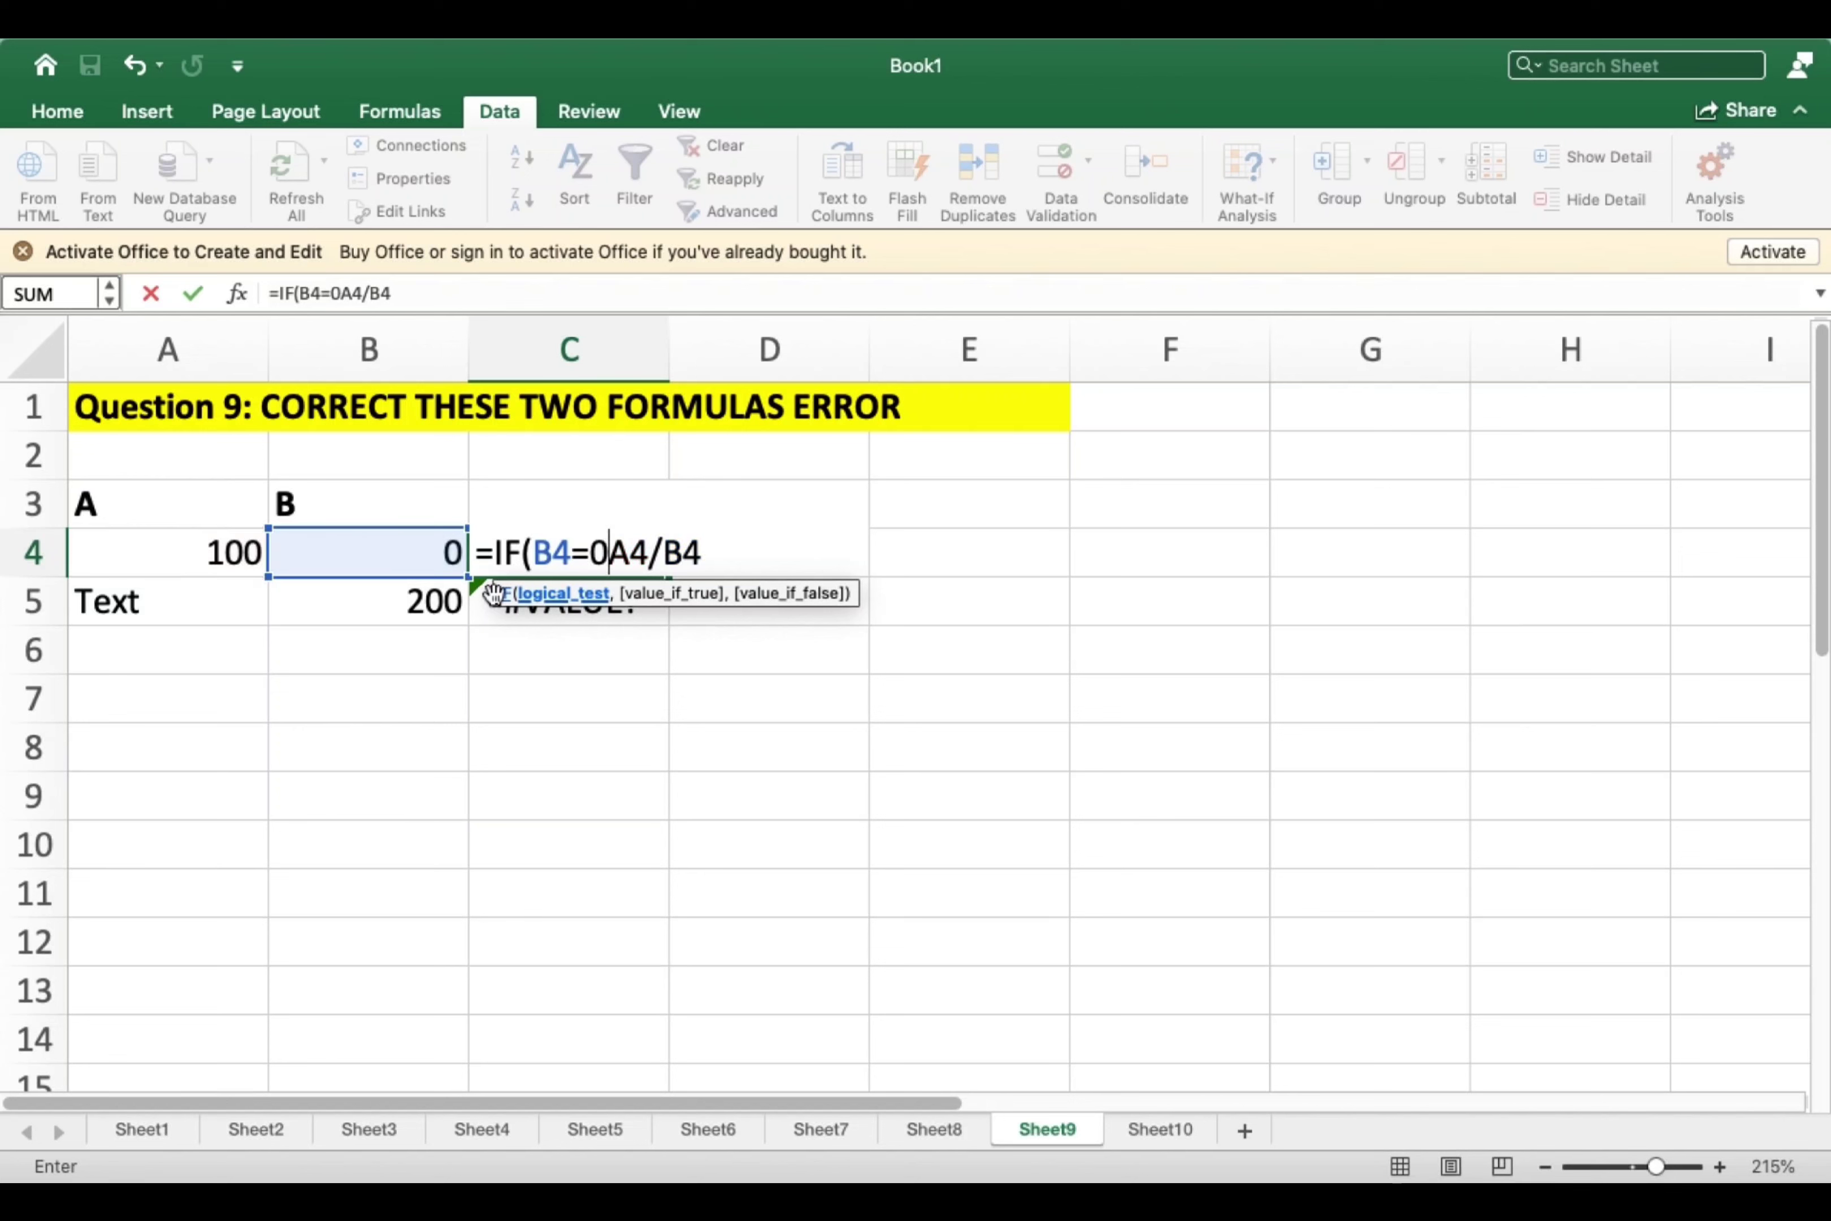
pyautogui.write(',')
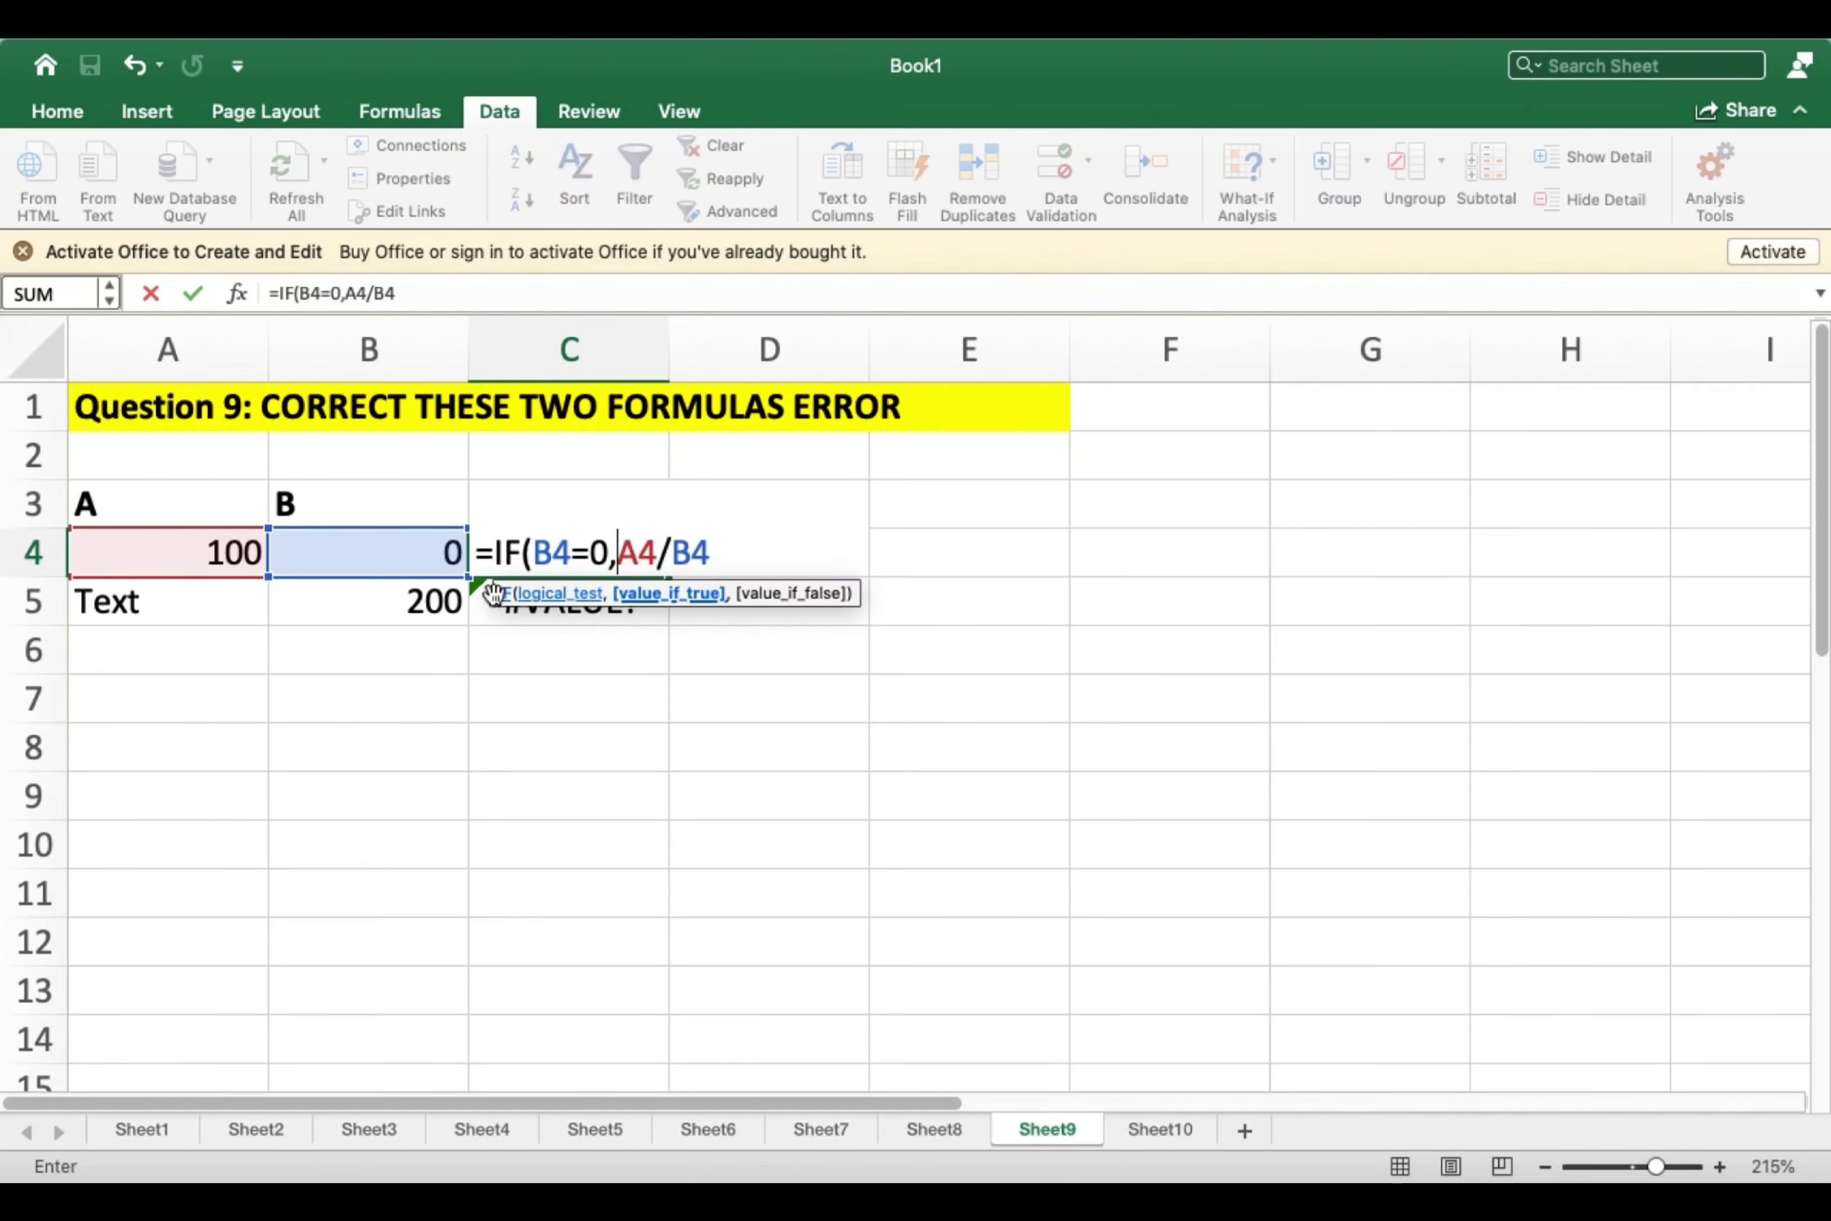
pyautogui.write('"')
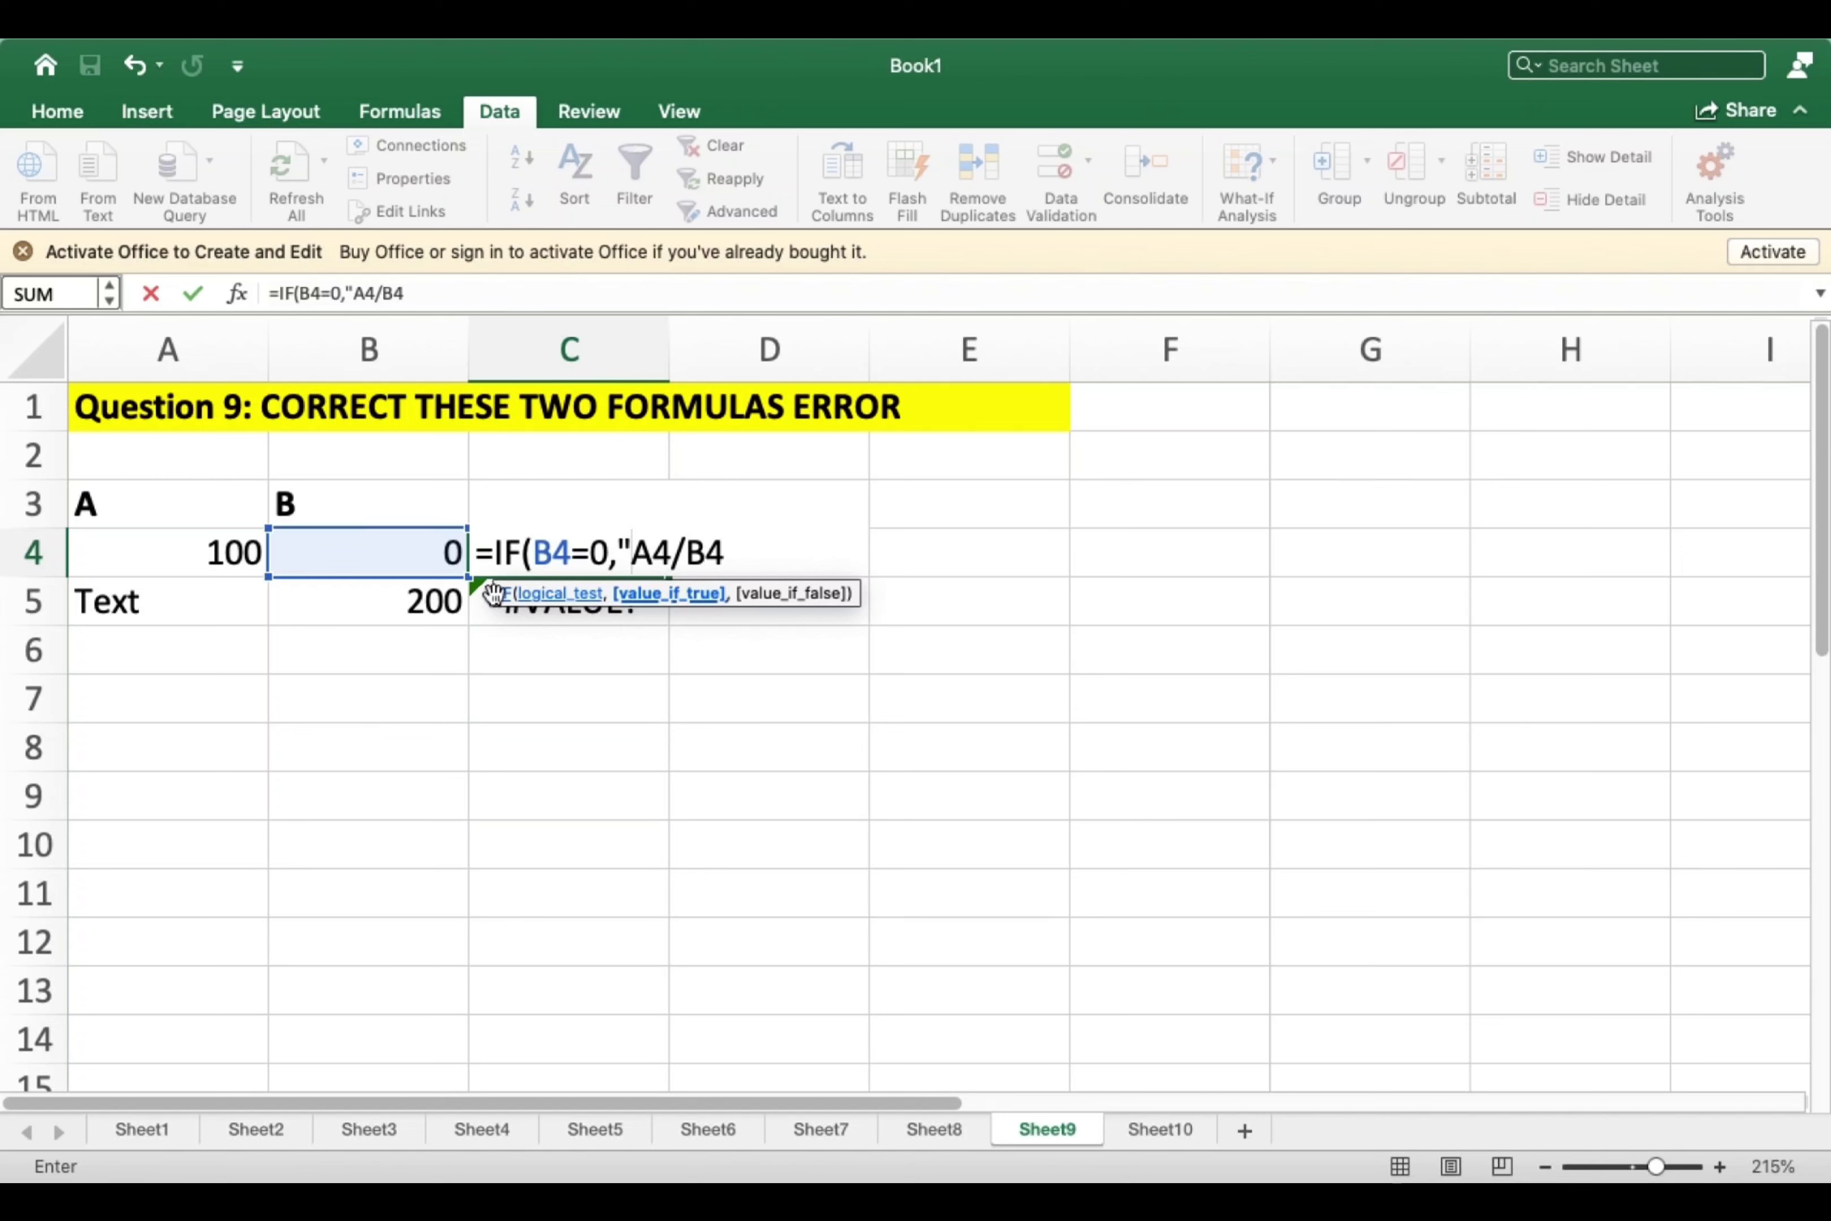
pyautogui.write('ERROR')
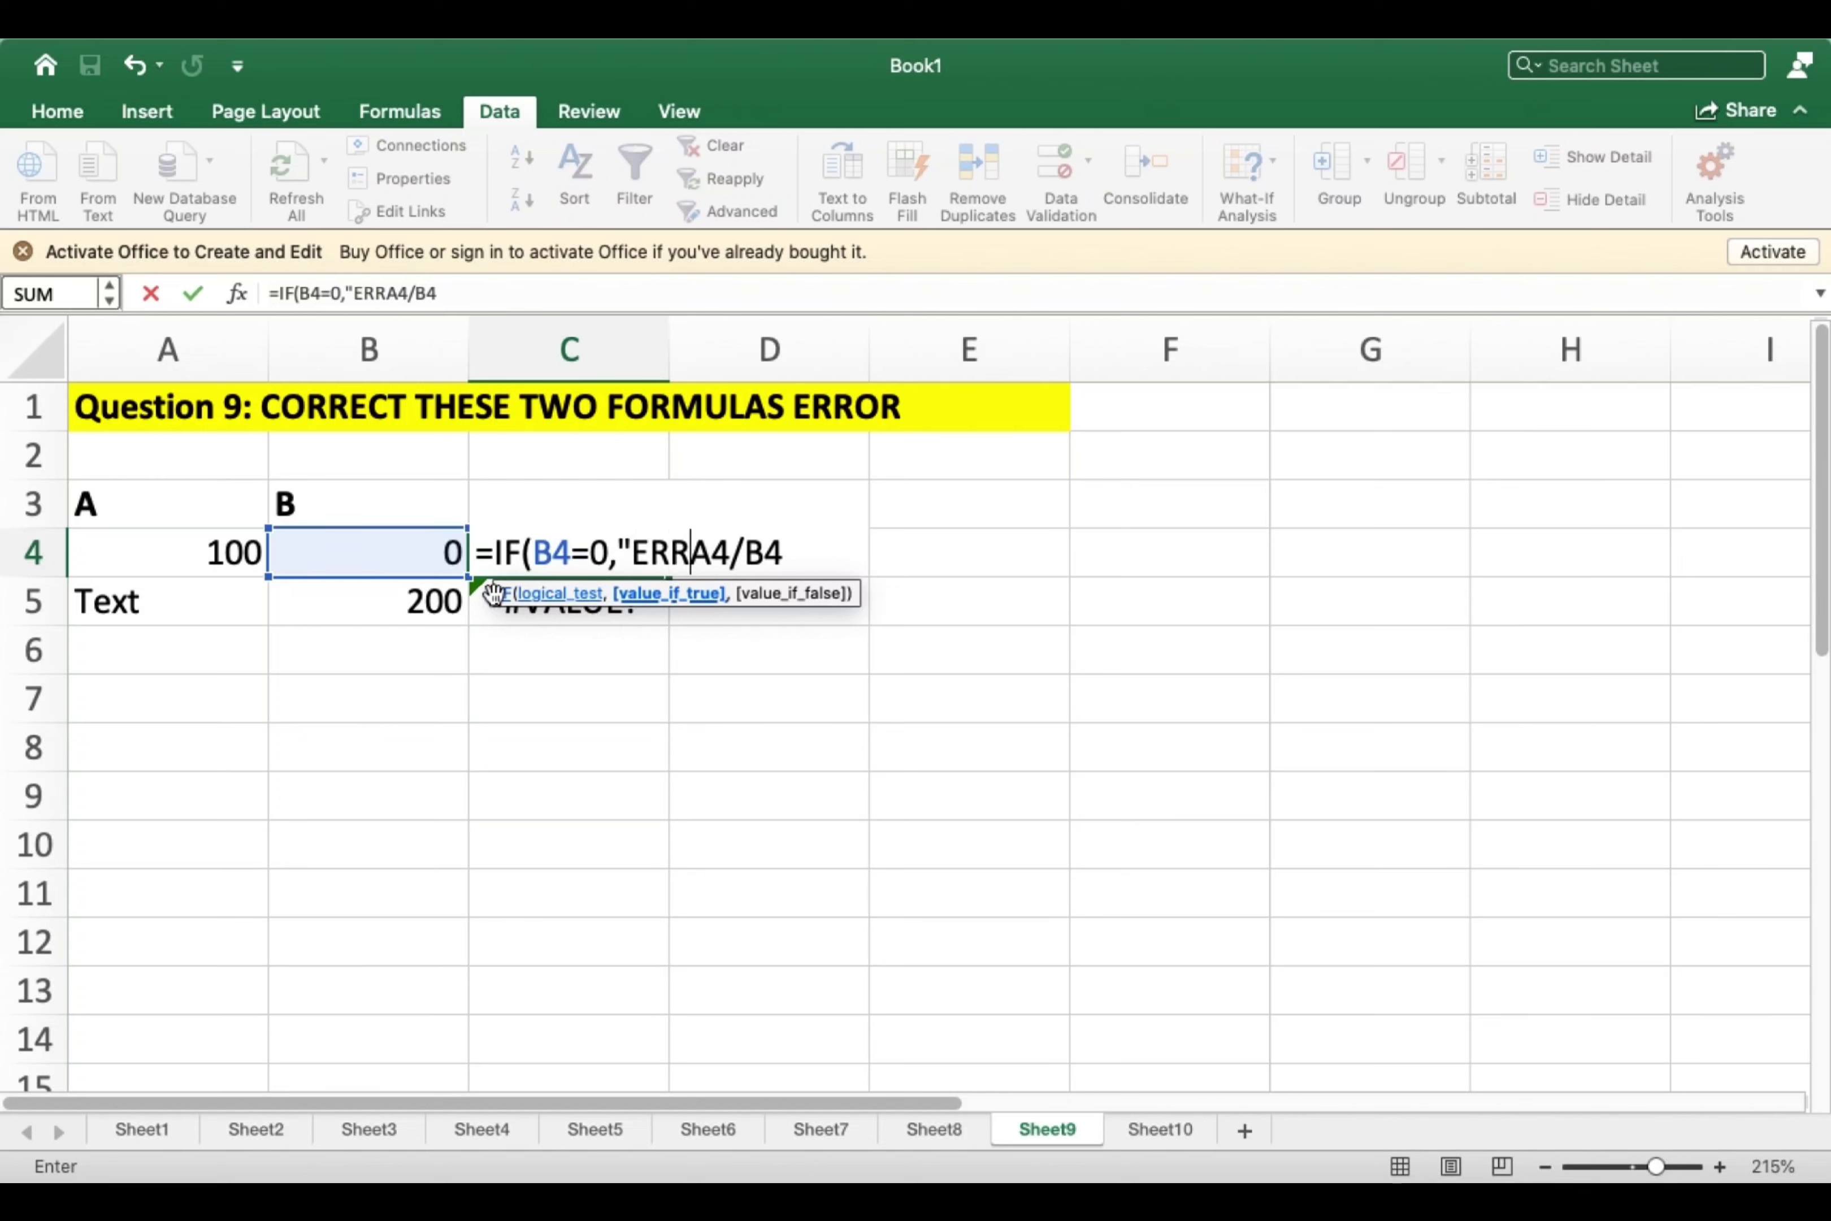
pyautogui.write('"')
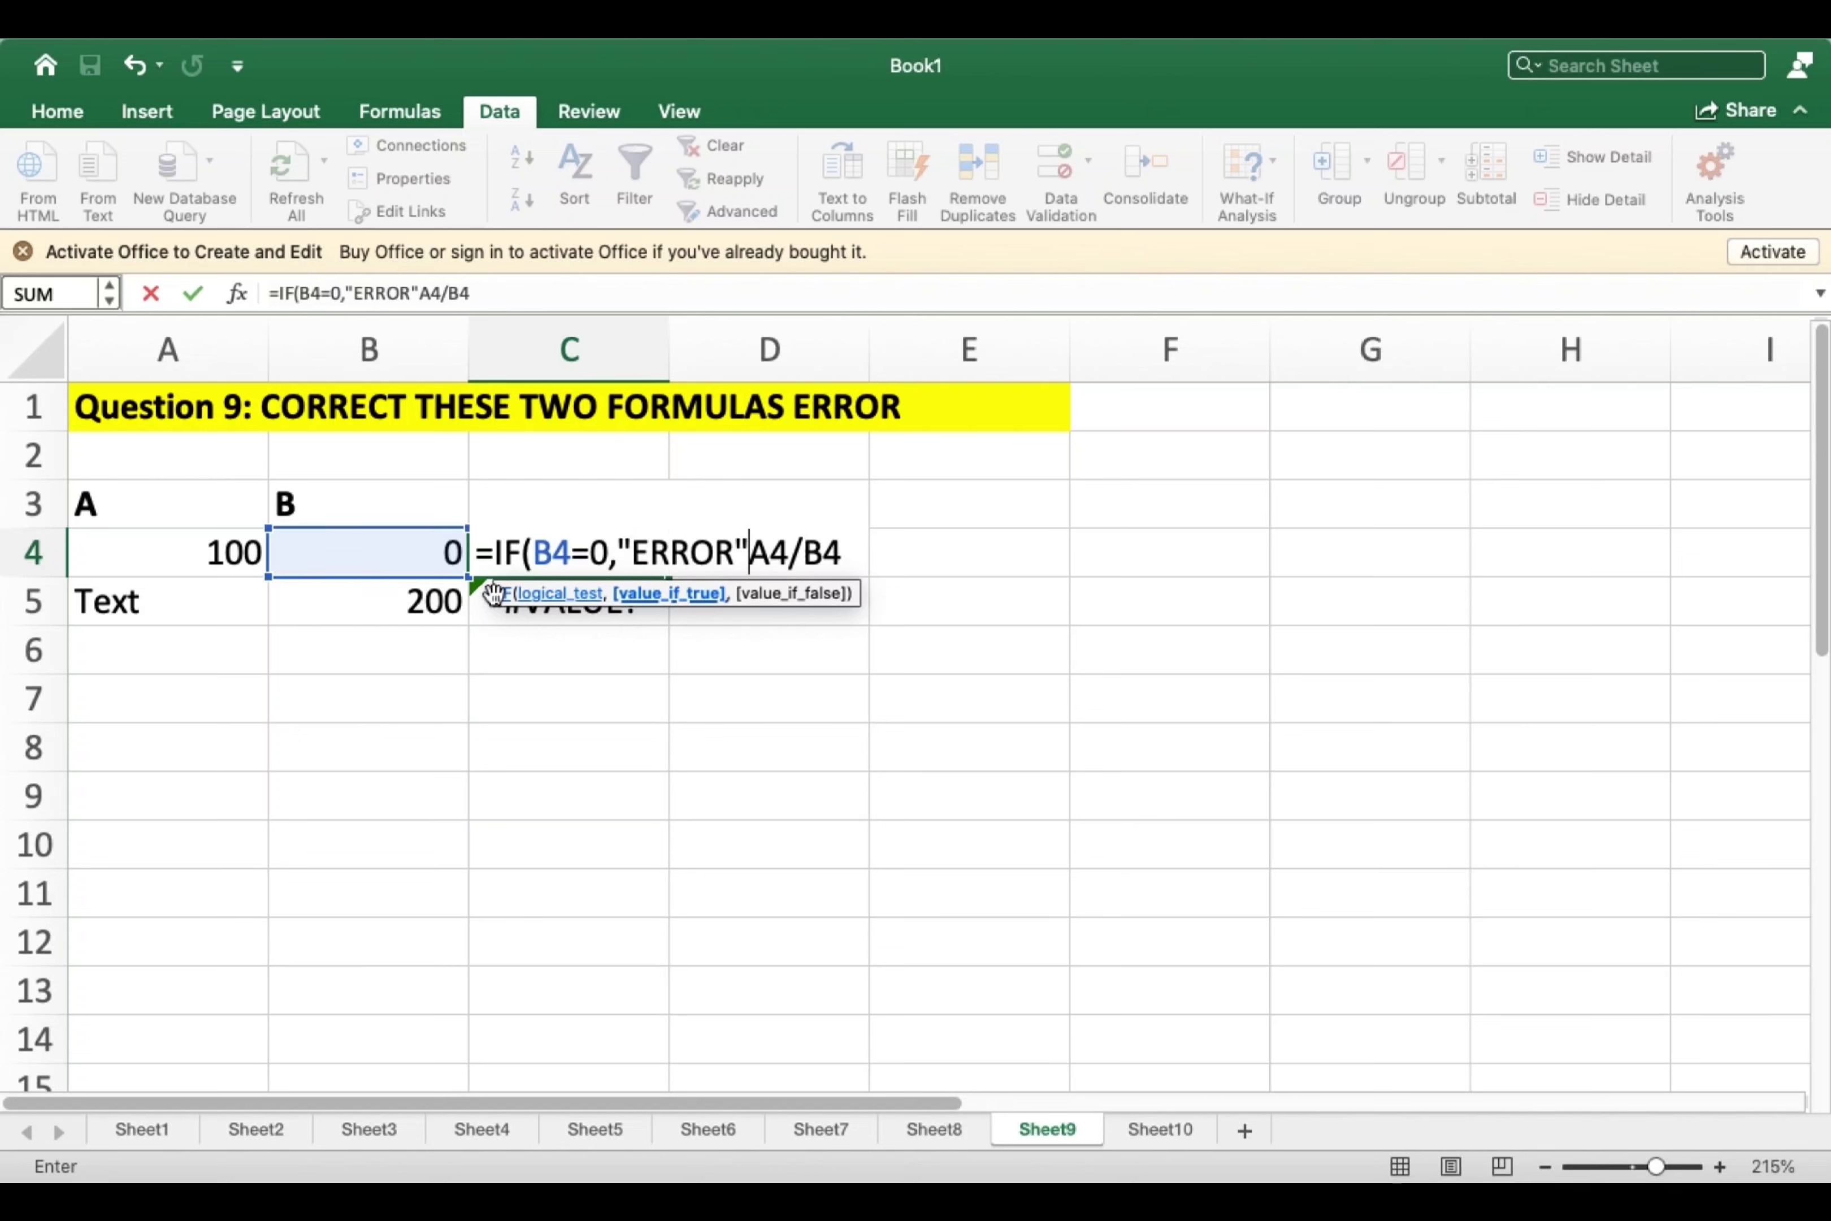
pyautogui.write(',')
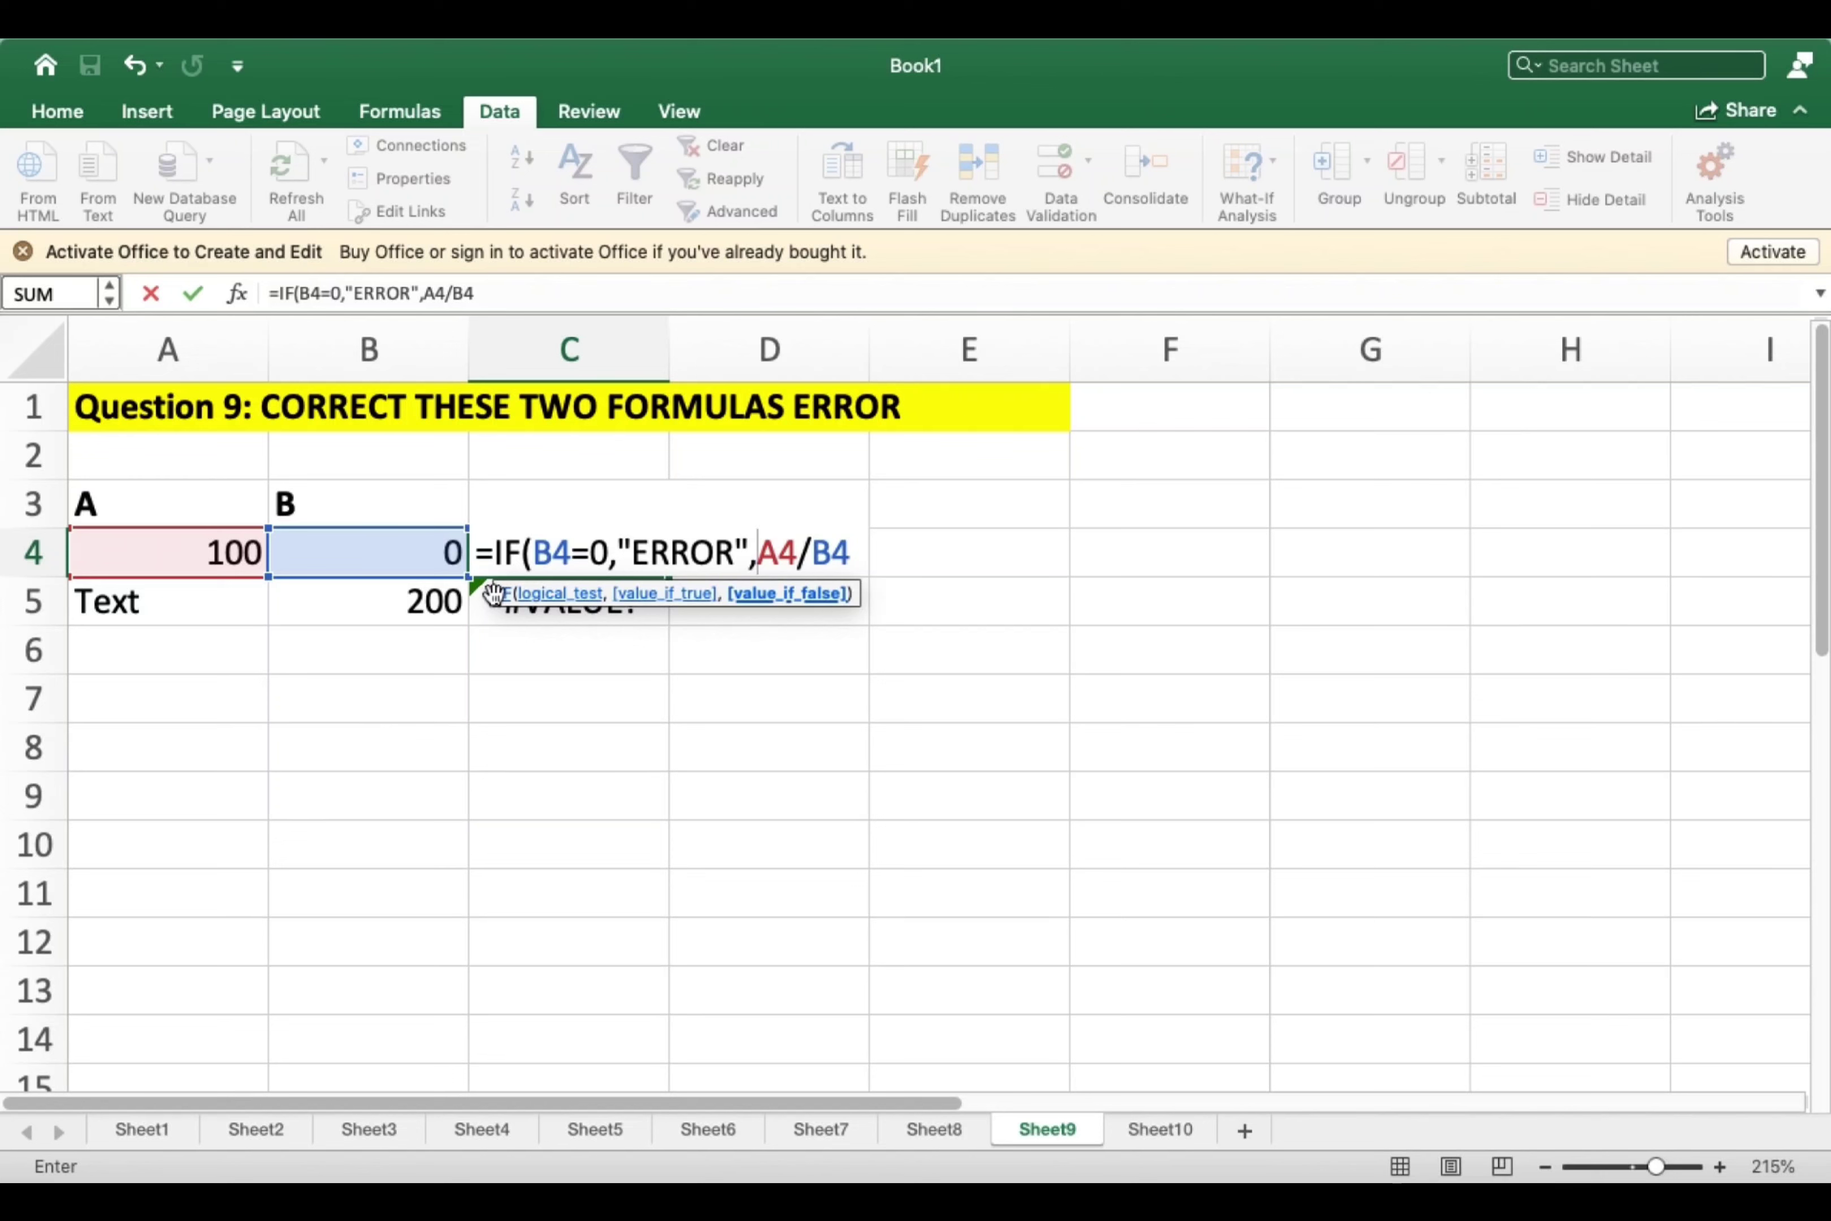
pyautogui.press('Return')
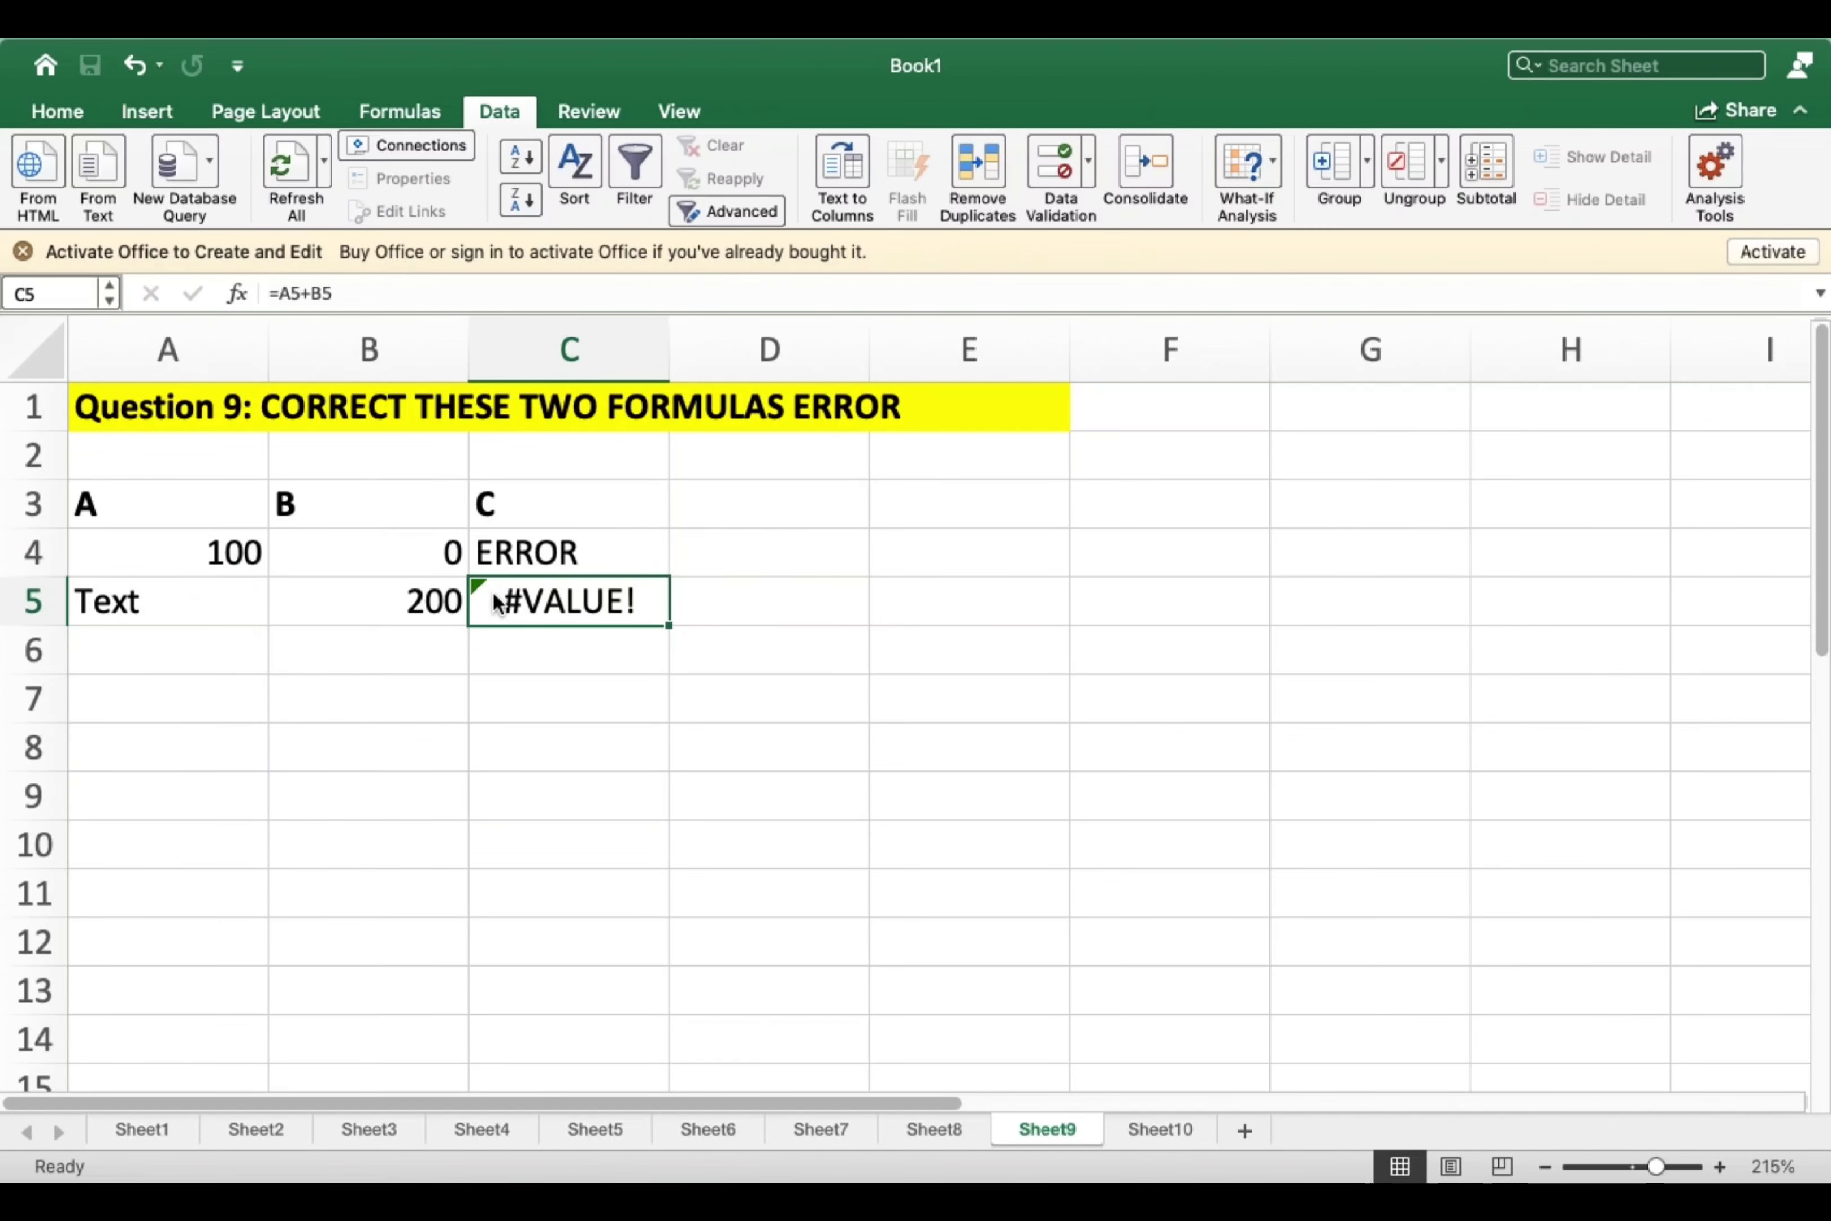
# Review the corrected formula in C4, and examine the addition formula in C5 and its text operand in A5.
pyautogui.click(580, 559)
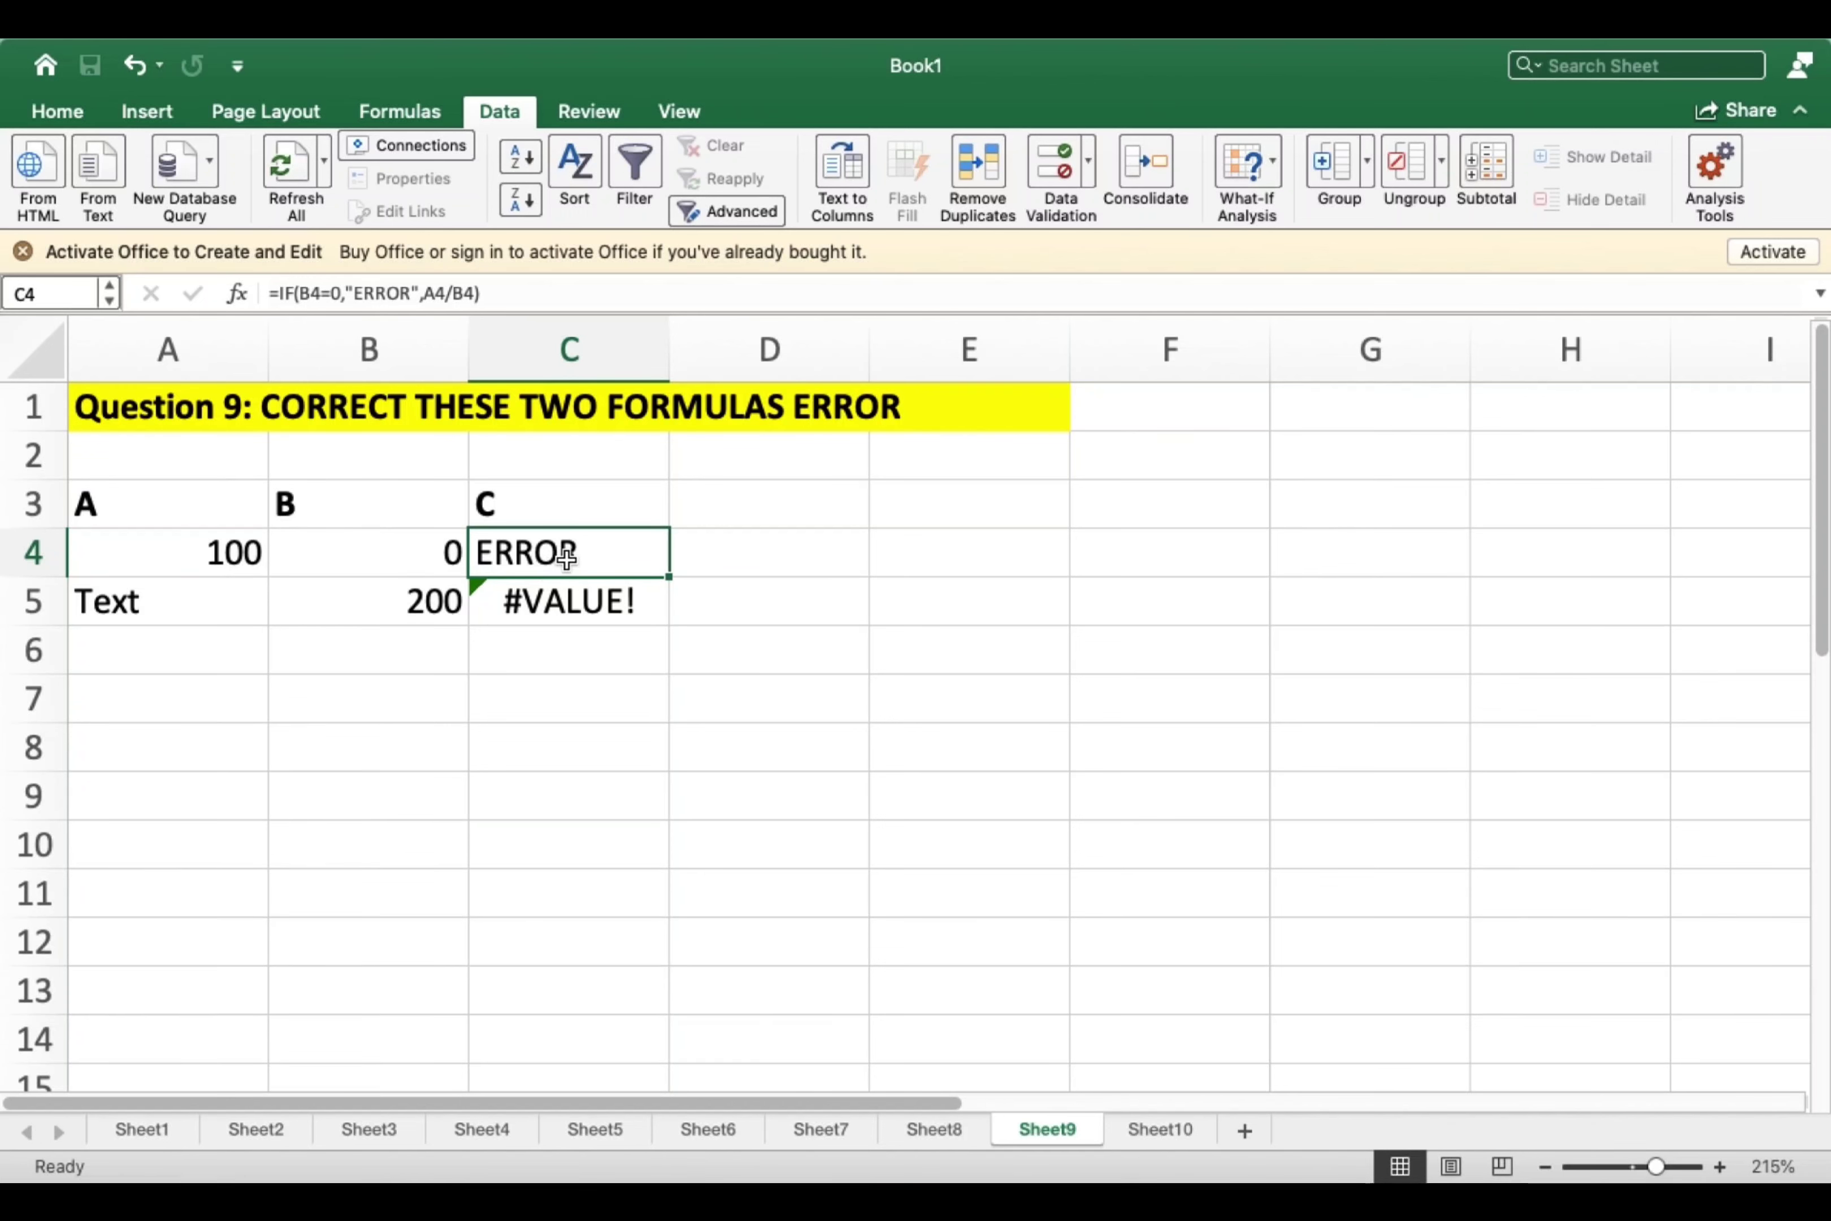
pyautogui.click(566, 597)
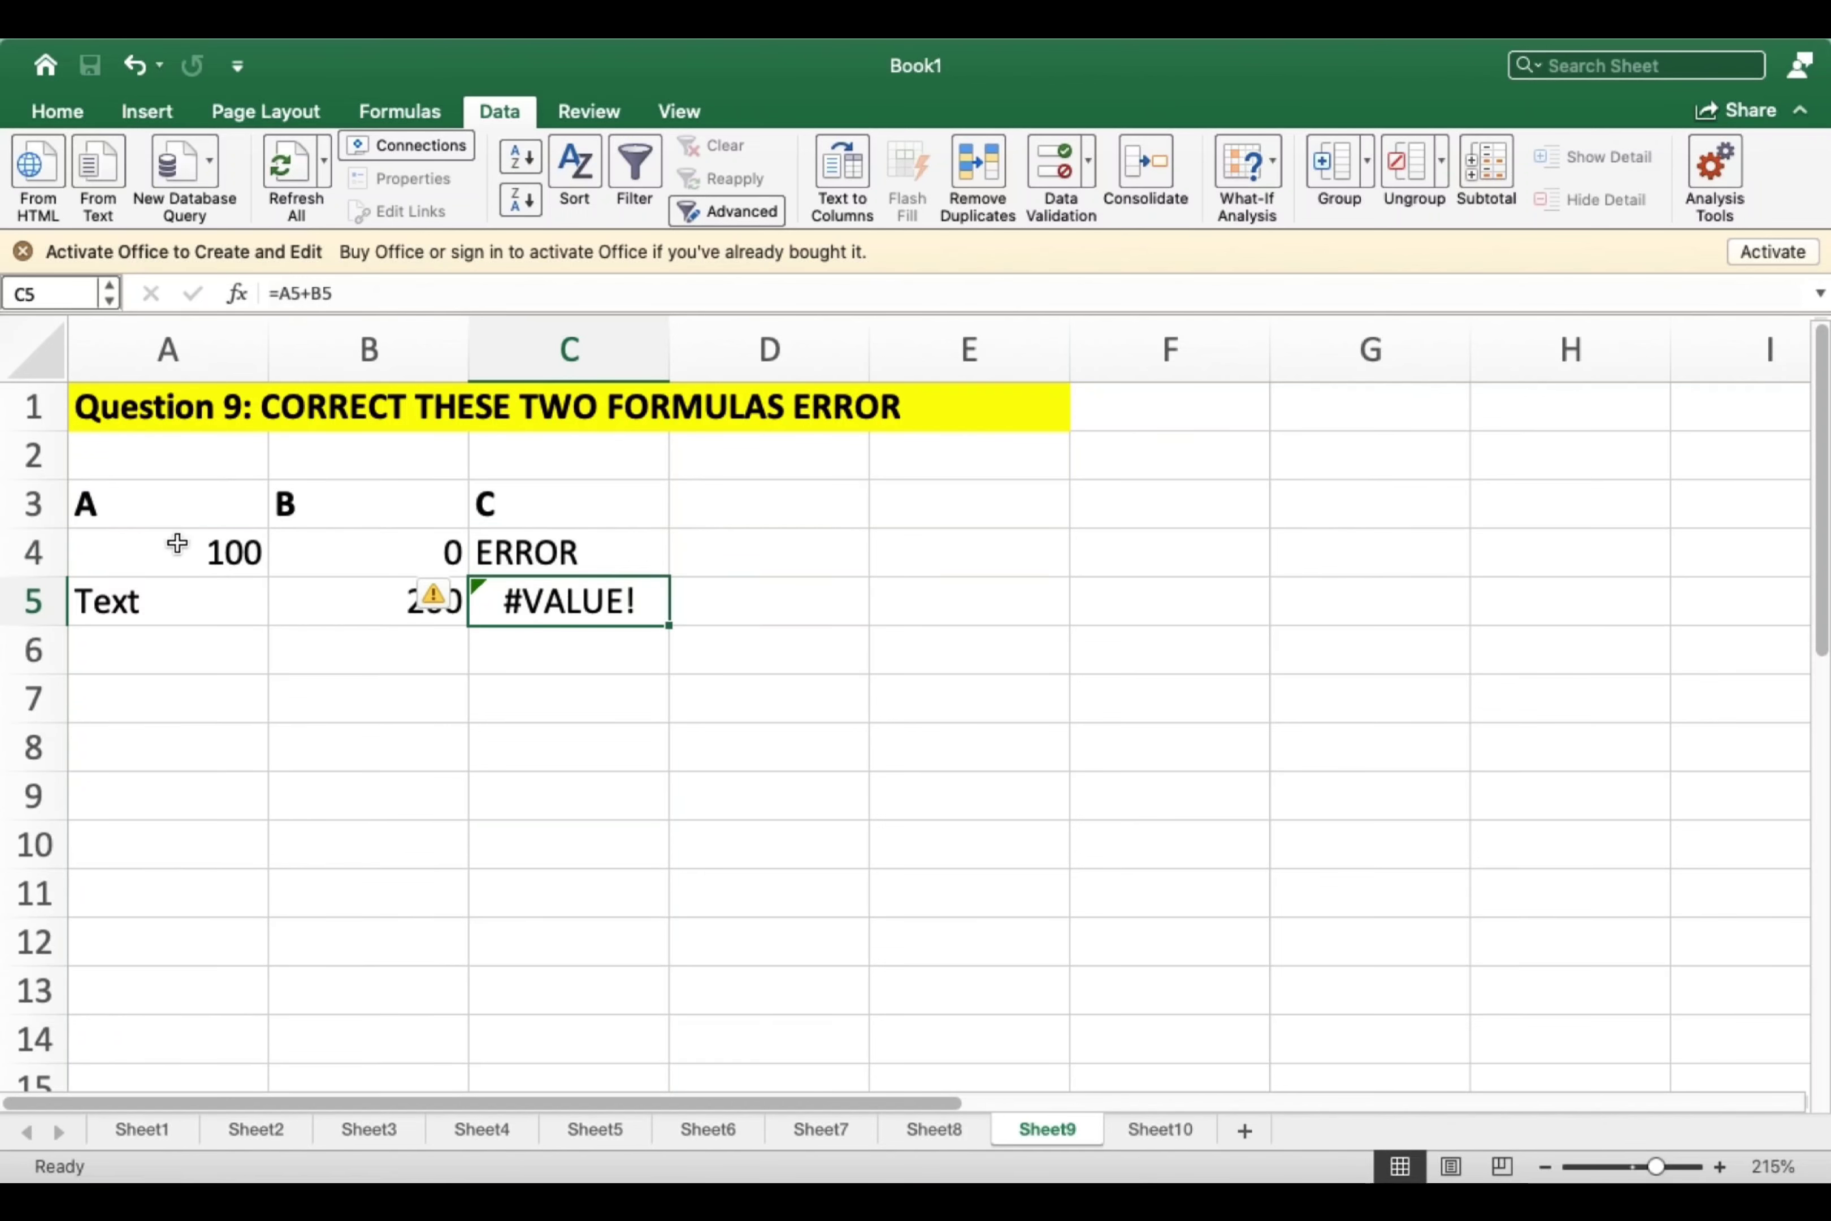
pyautogui.click(156, 617)
pyautogui.click(596, 610)
pyautogui.doubleClick(597, 610)
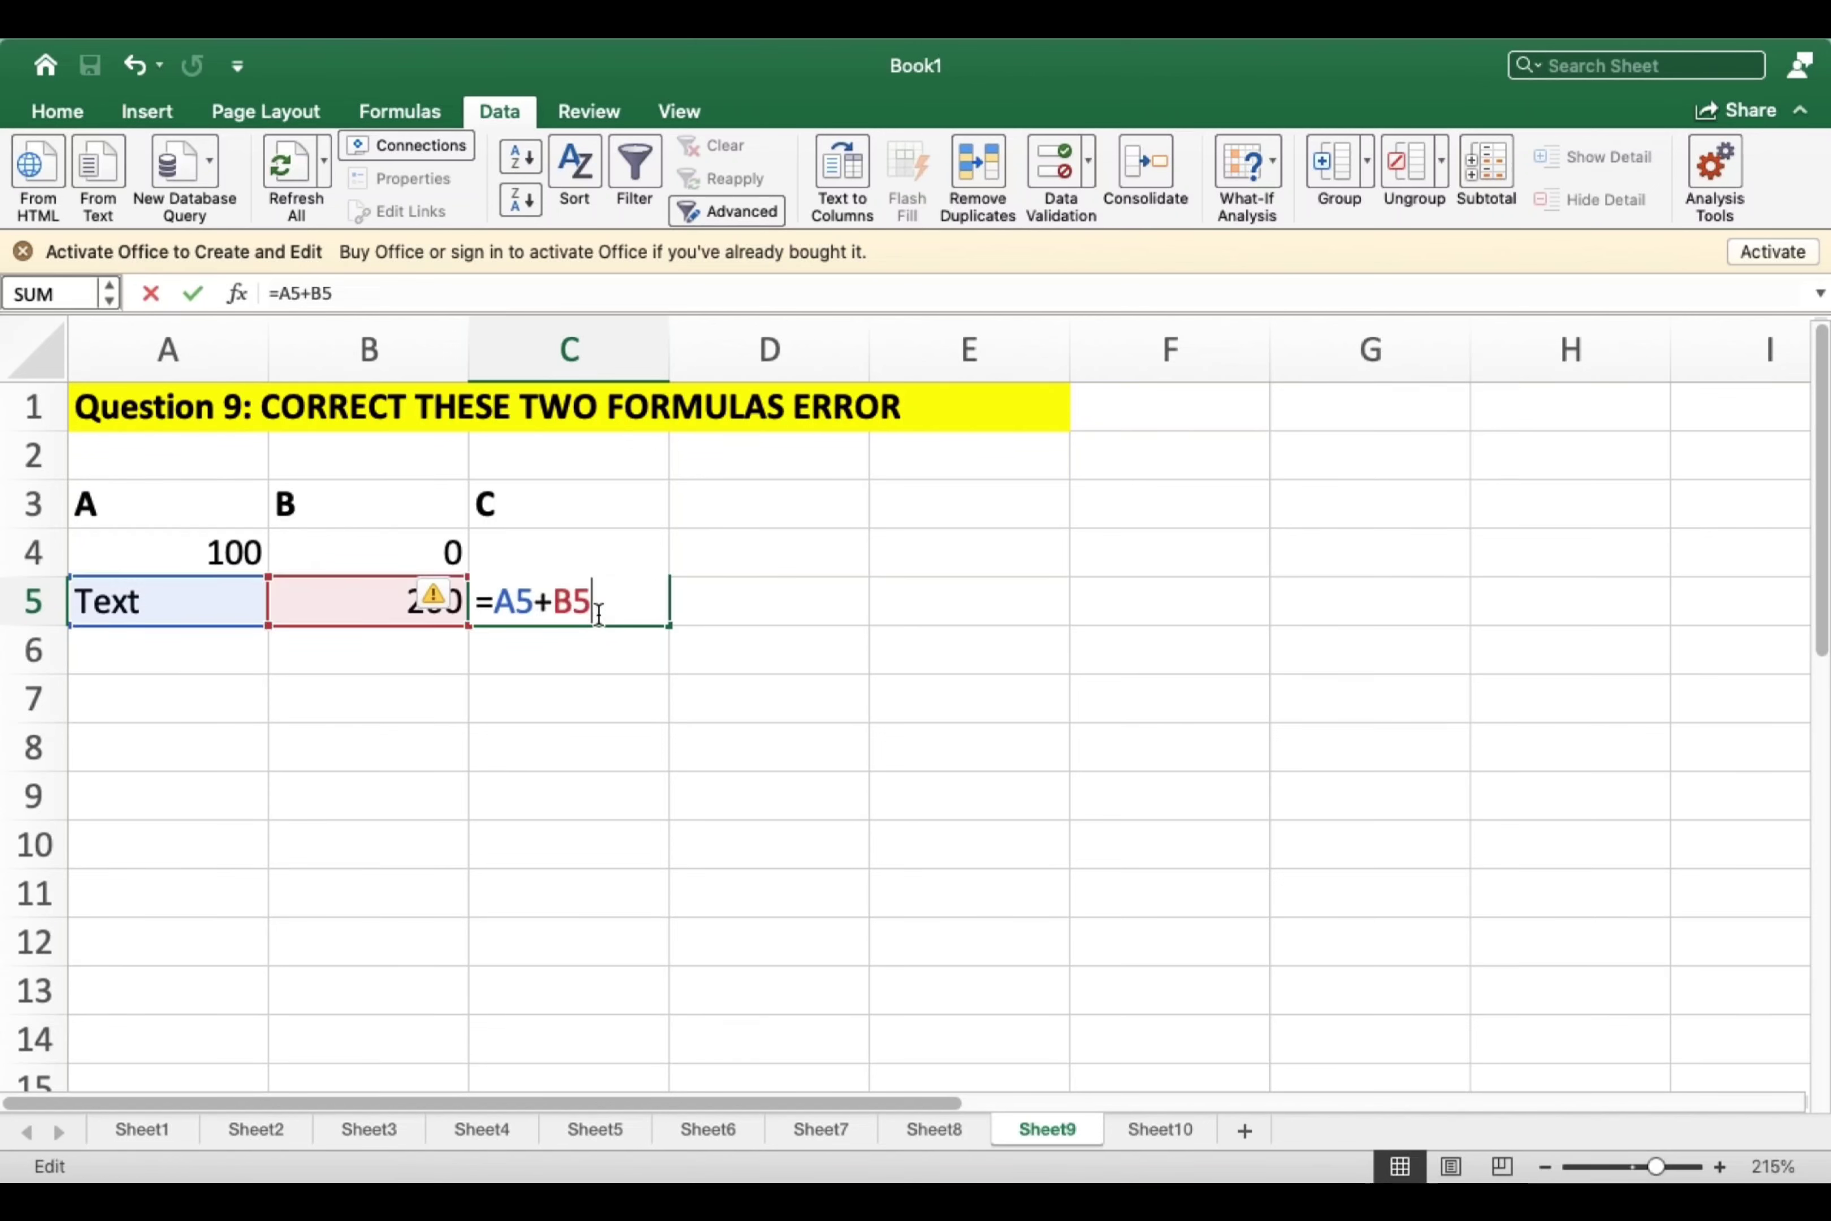
pyautogui.press('Escape')
pyautogui.doubleClick(524, 608)
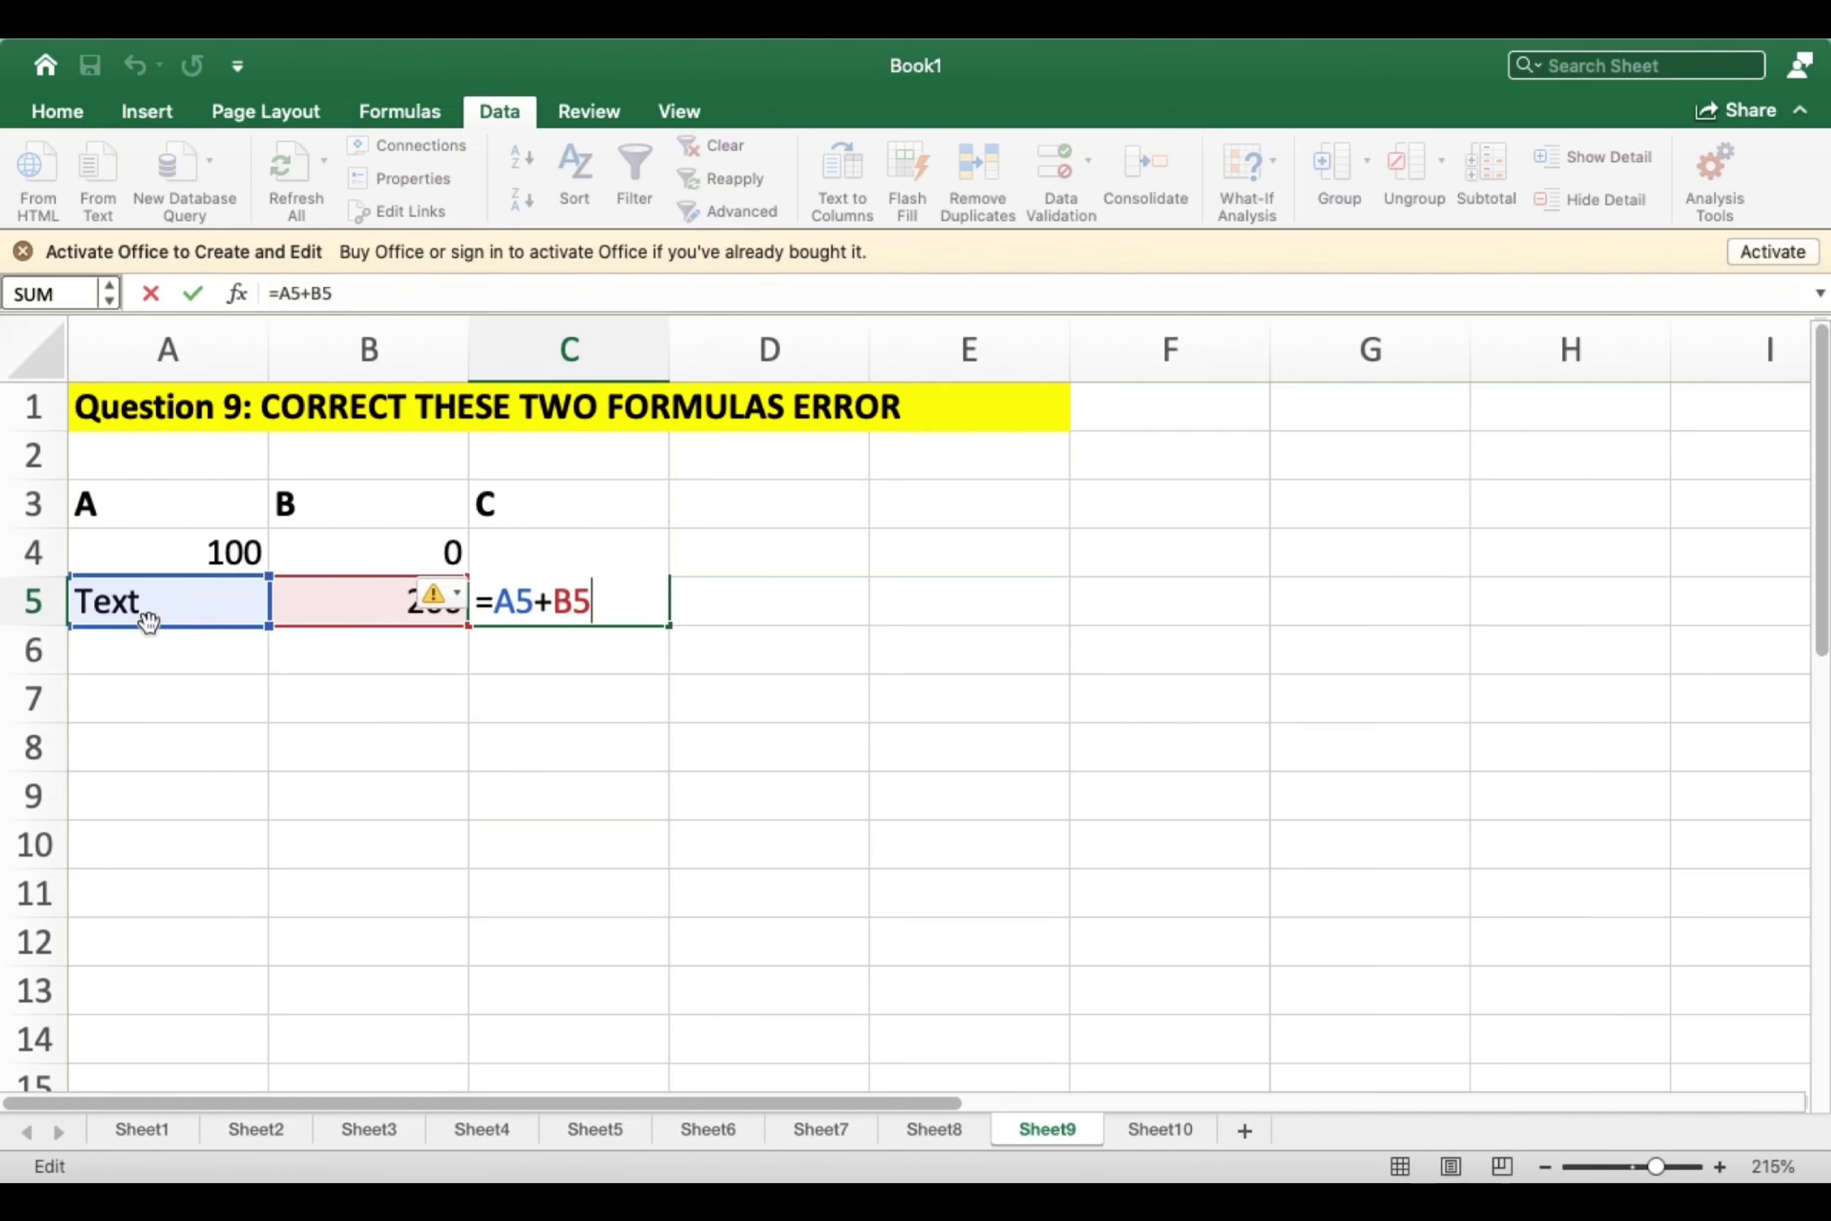
pyautogui.press('Return')
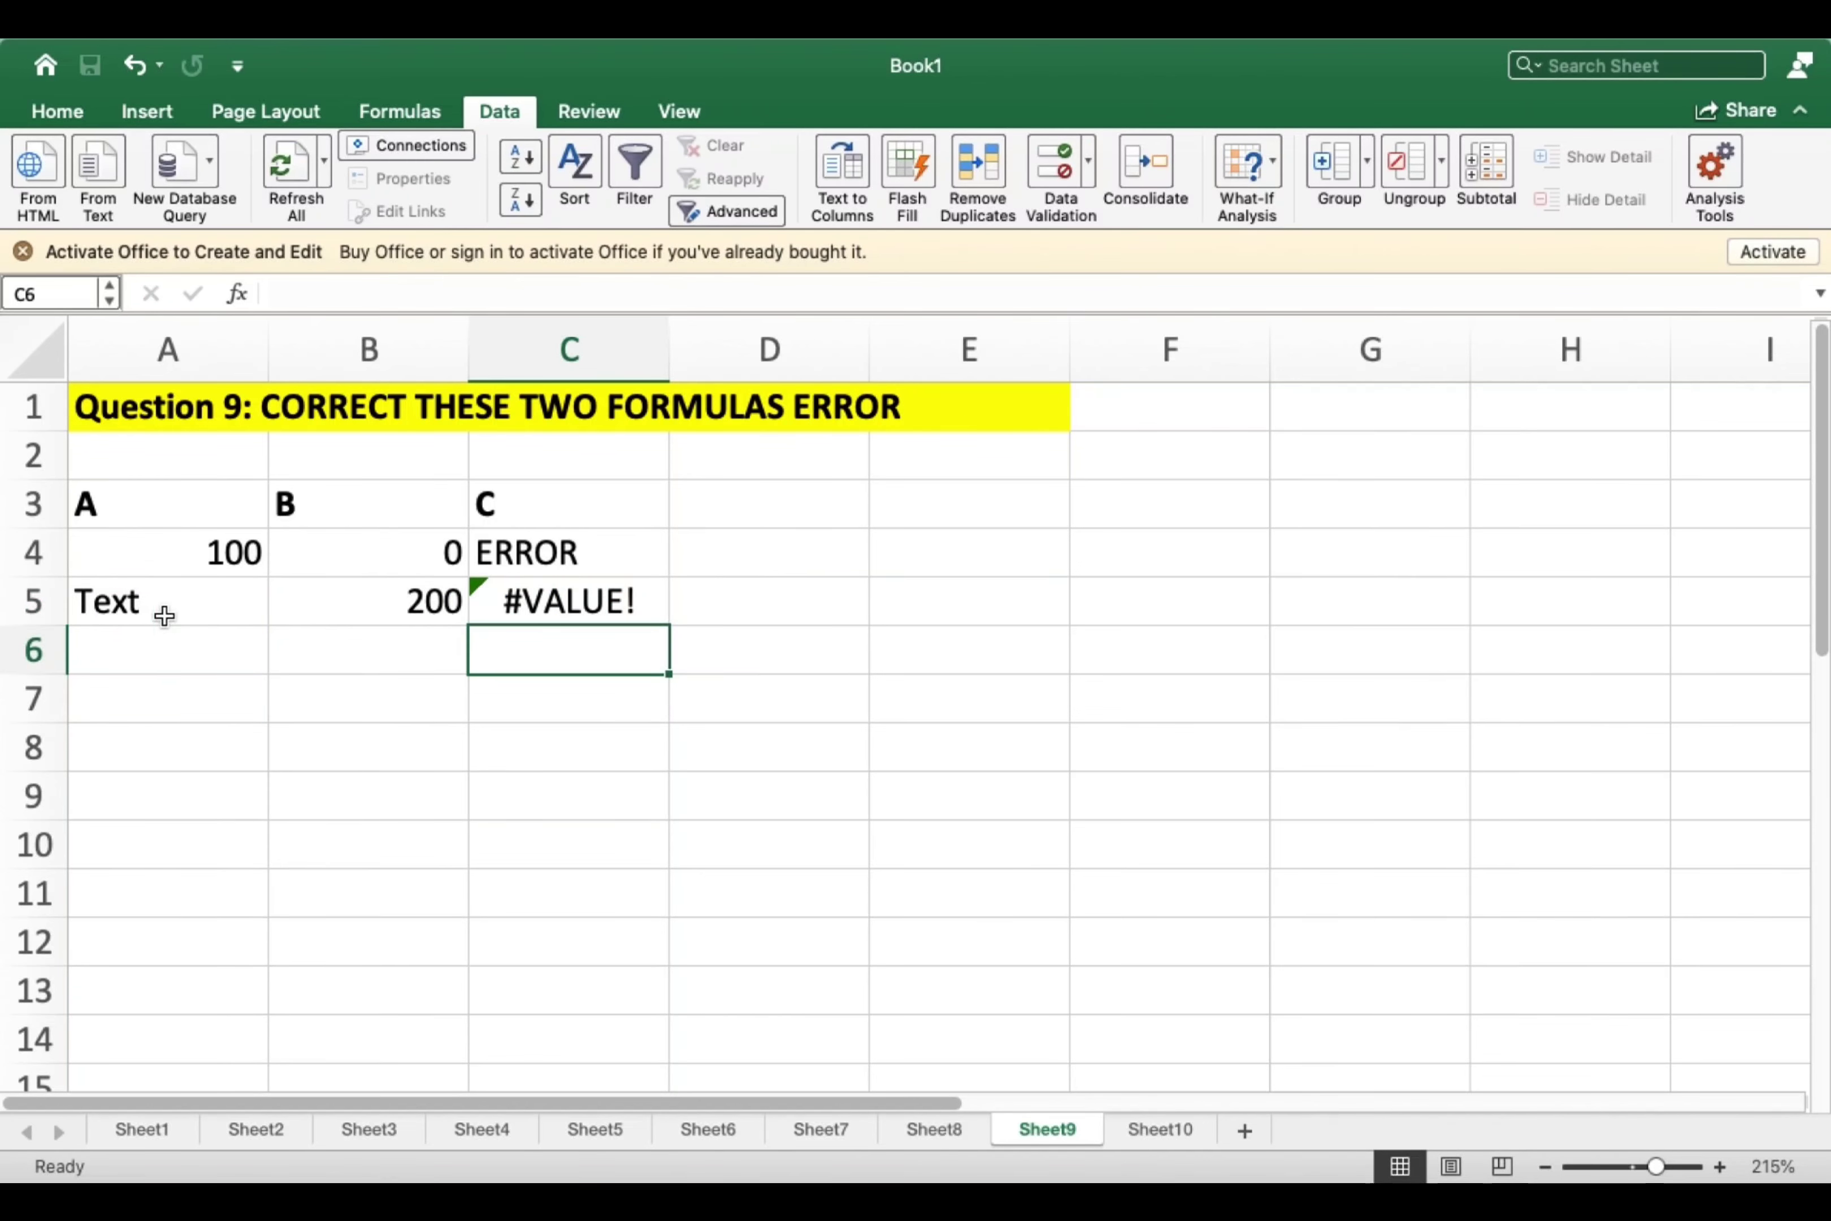
pyautogui.click(163, 616)
pyautogui.doubleClick(570, 608)
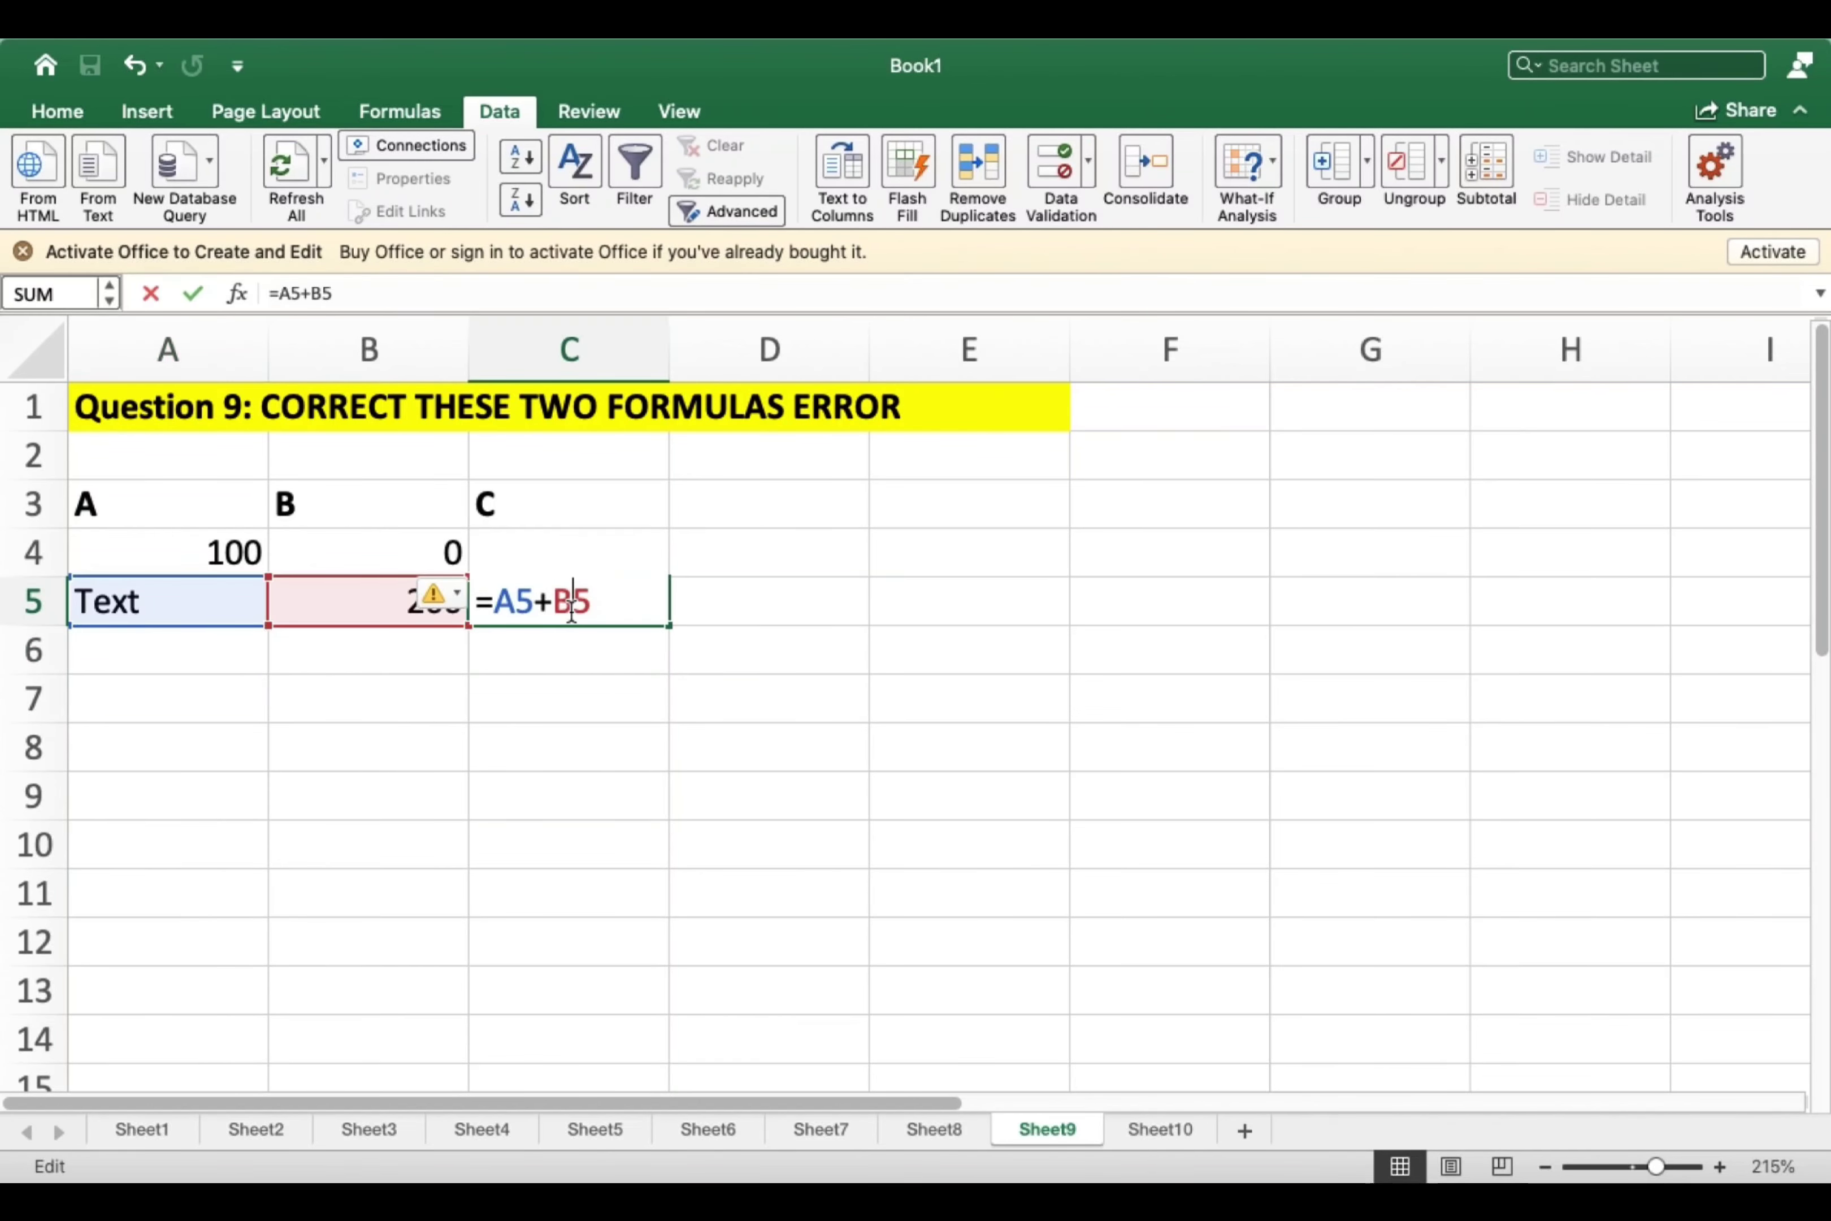
pyautogui.press('Return')
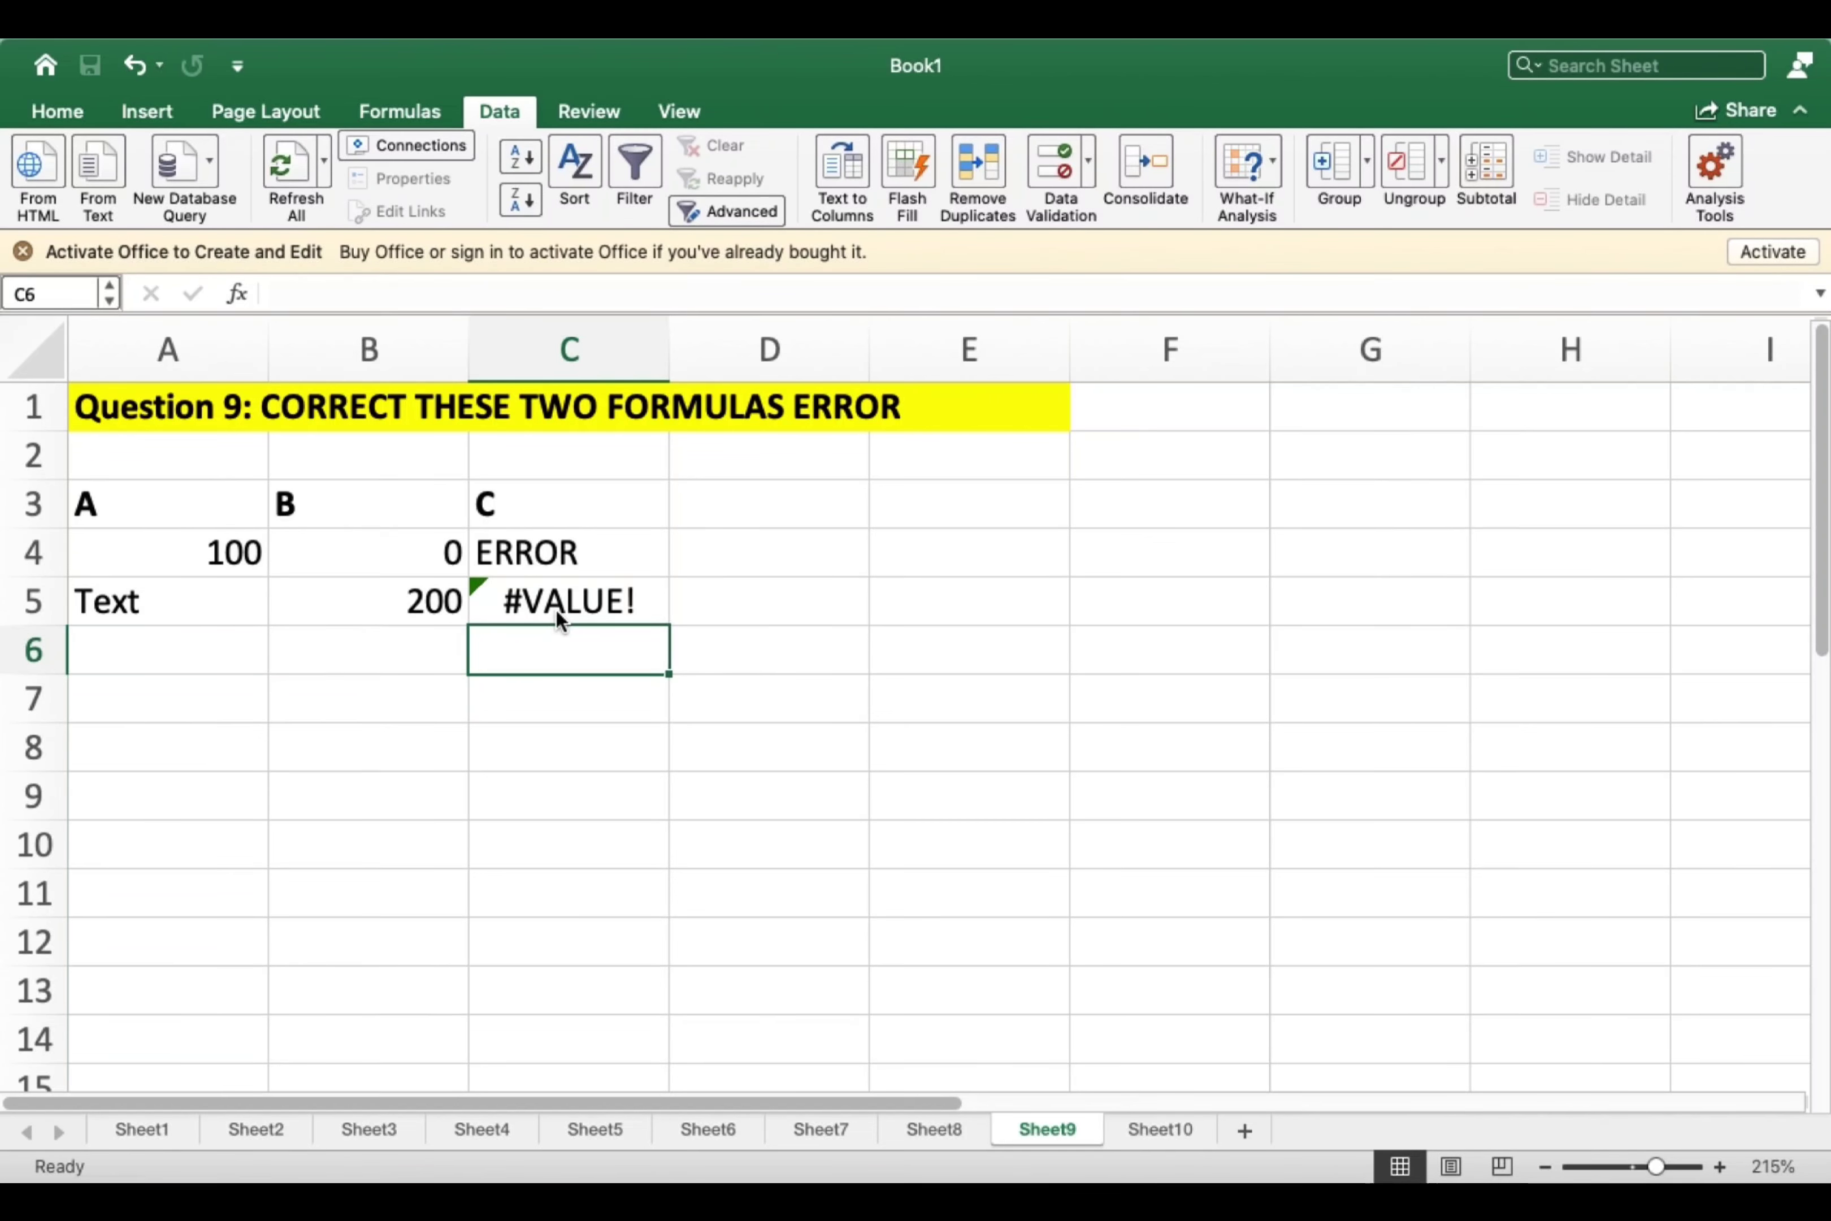
pyautogui.click(564, 610)
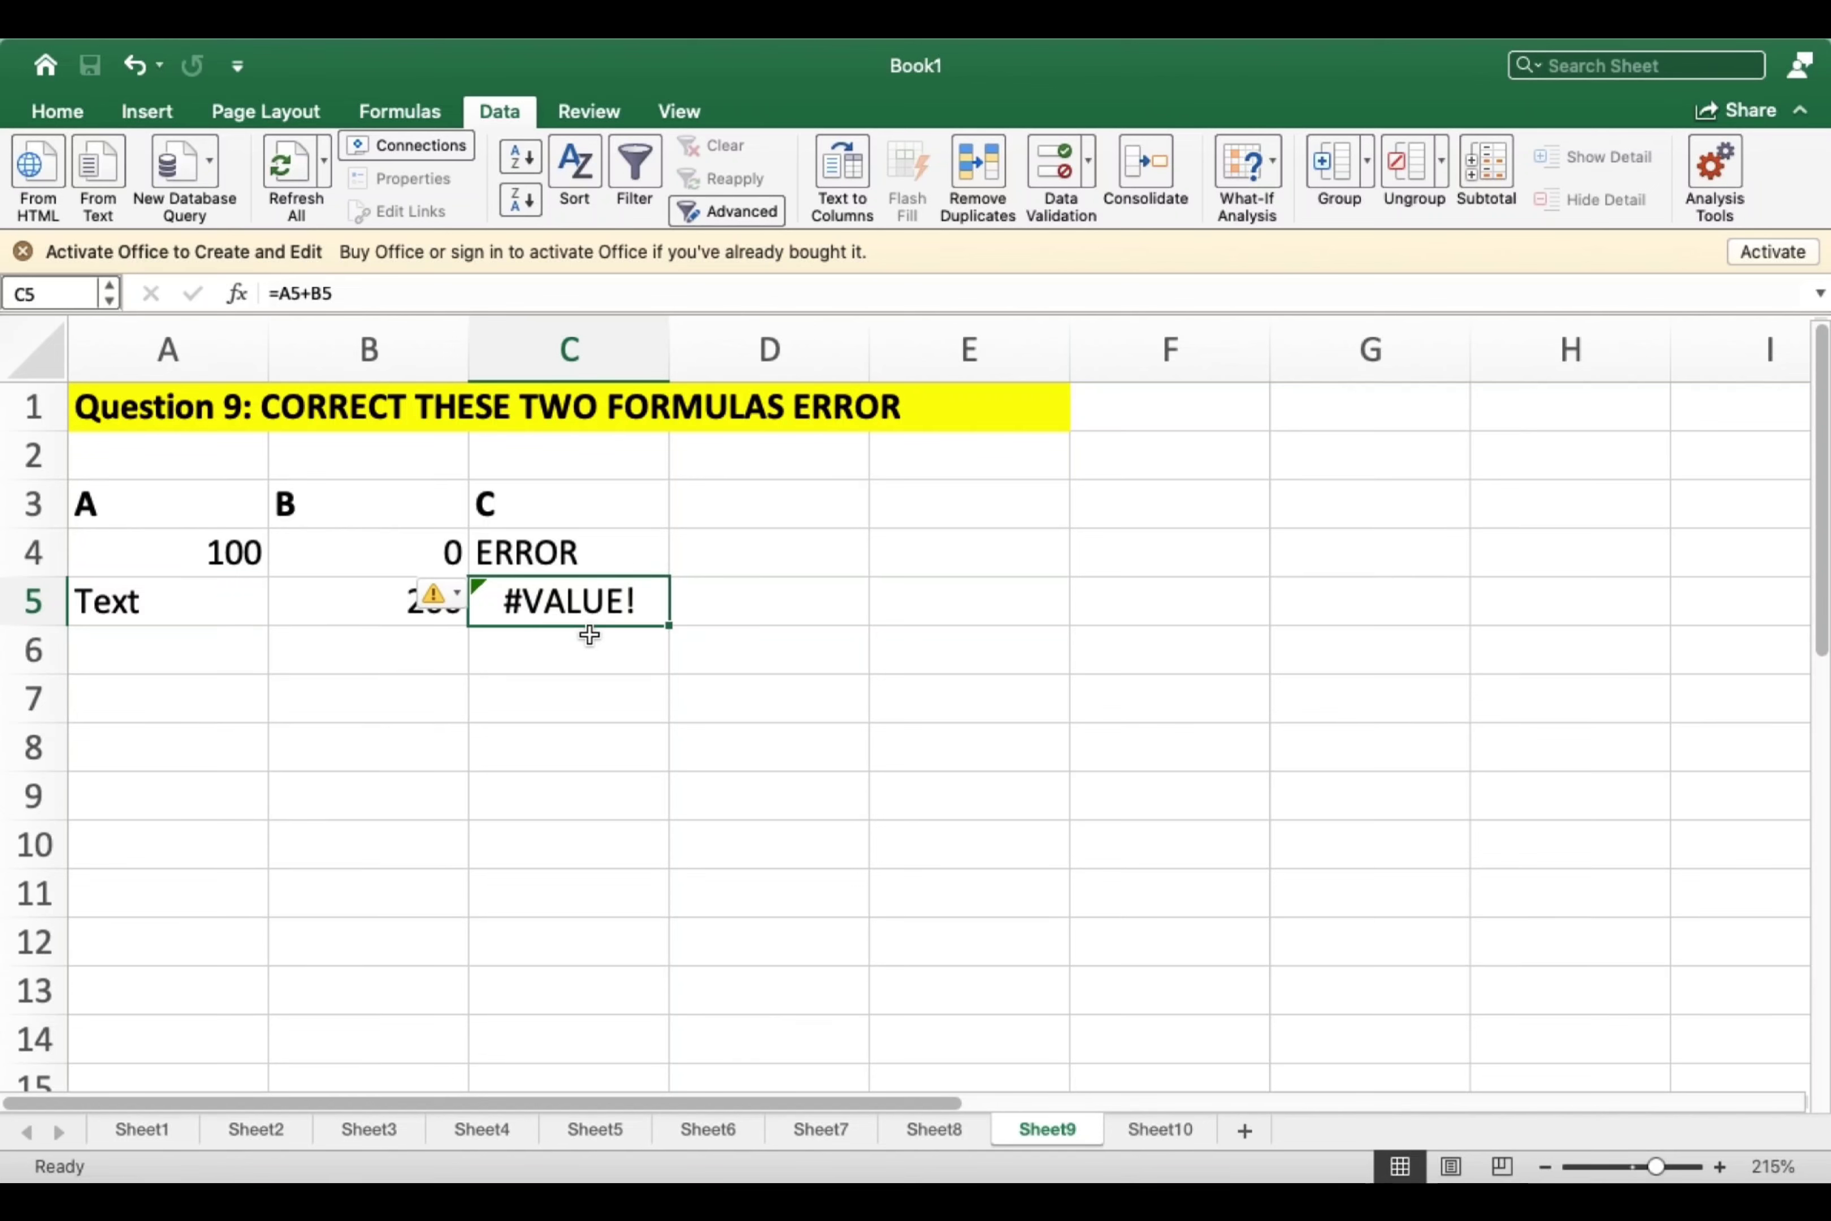
# Replace the text in A5 with 0 and check the sum in C5.
pyautogui.click(189, 620)
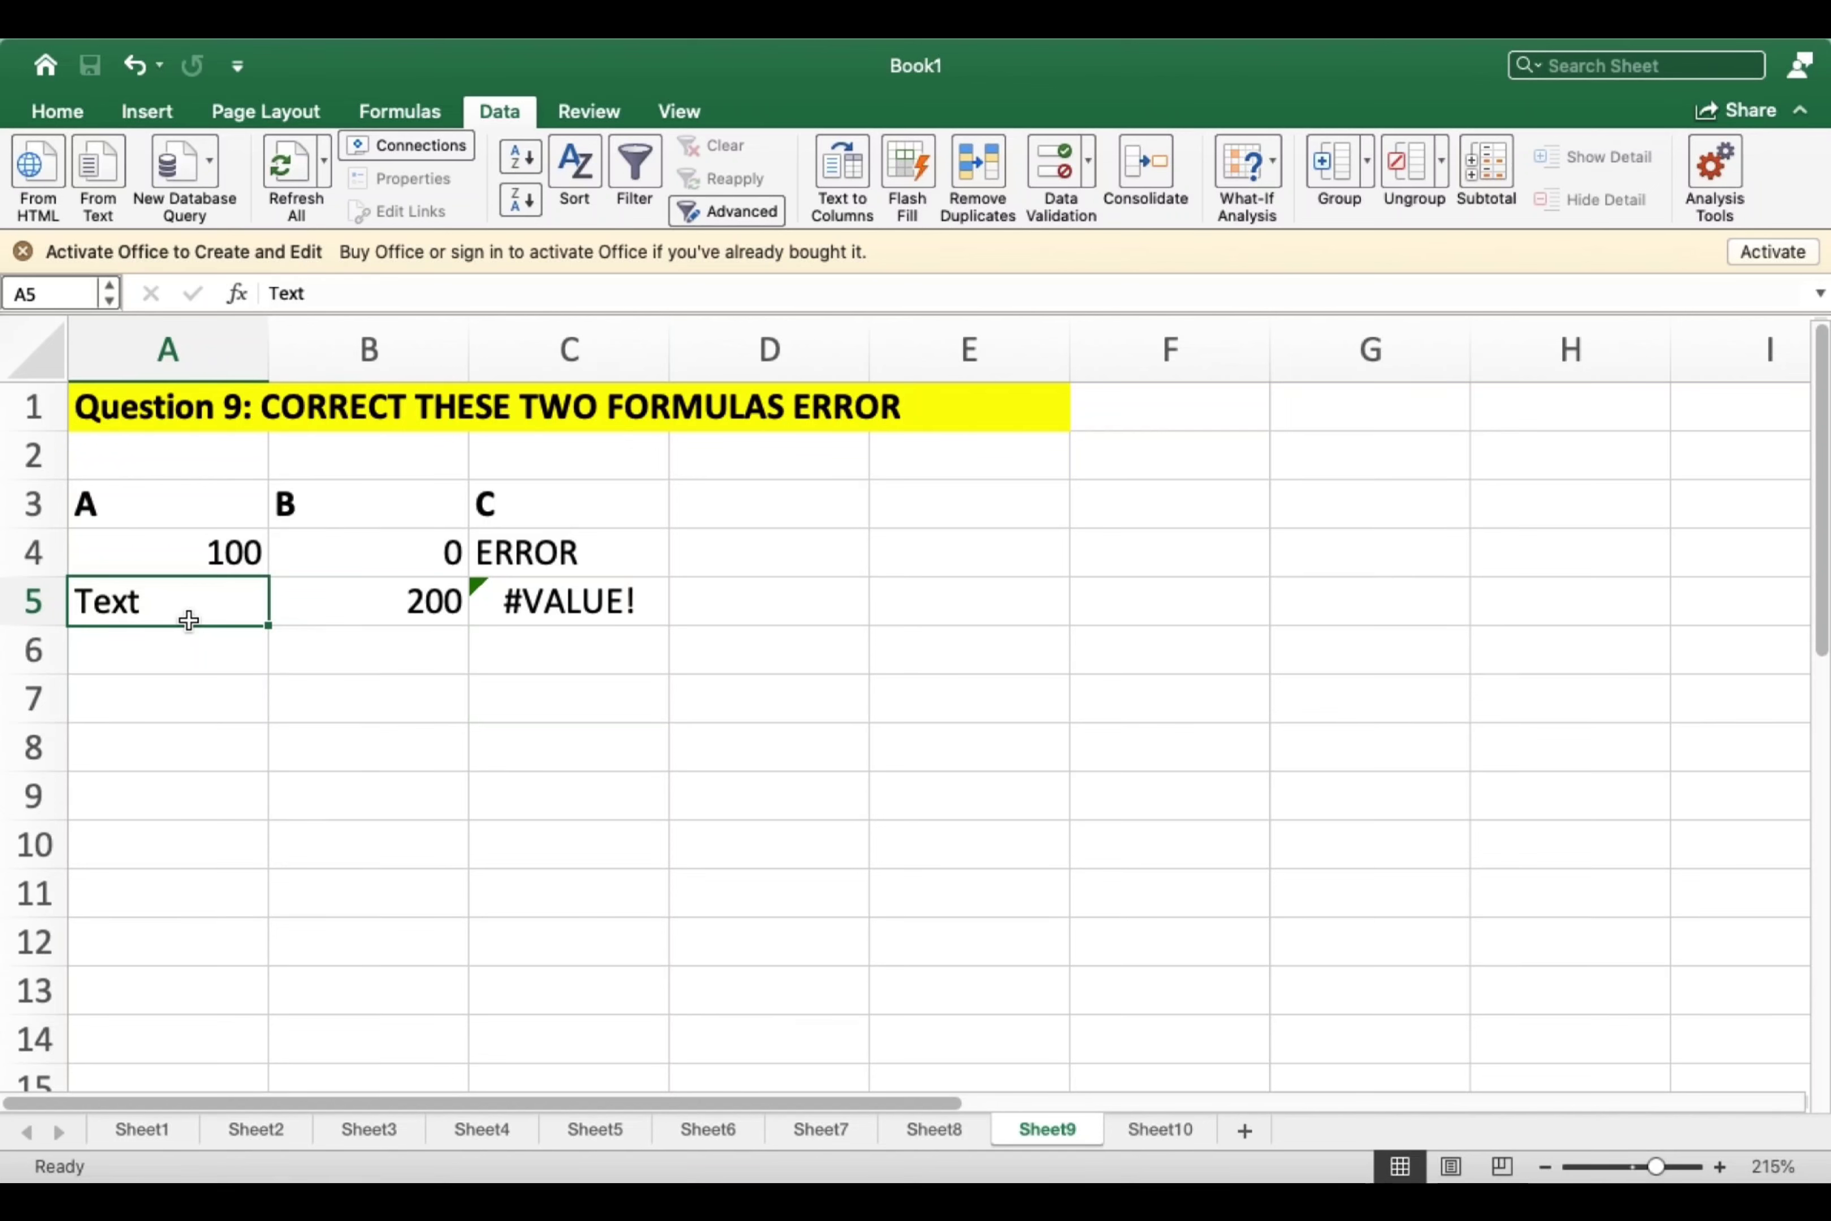
pyautogui.write('37')
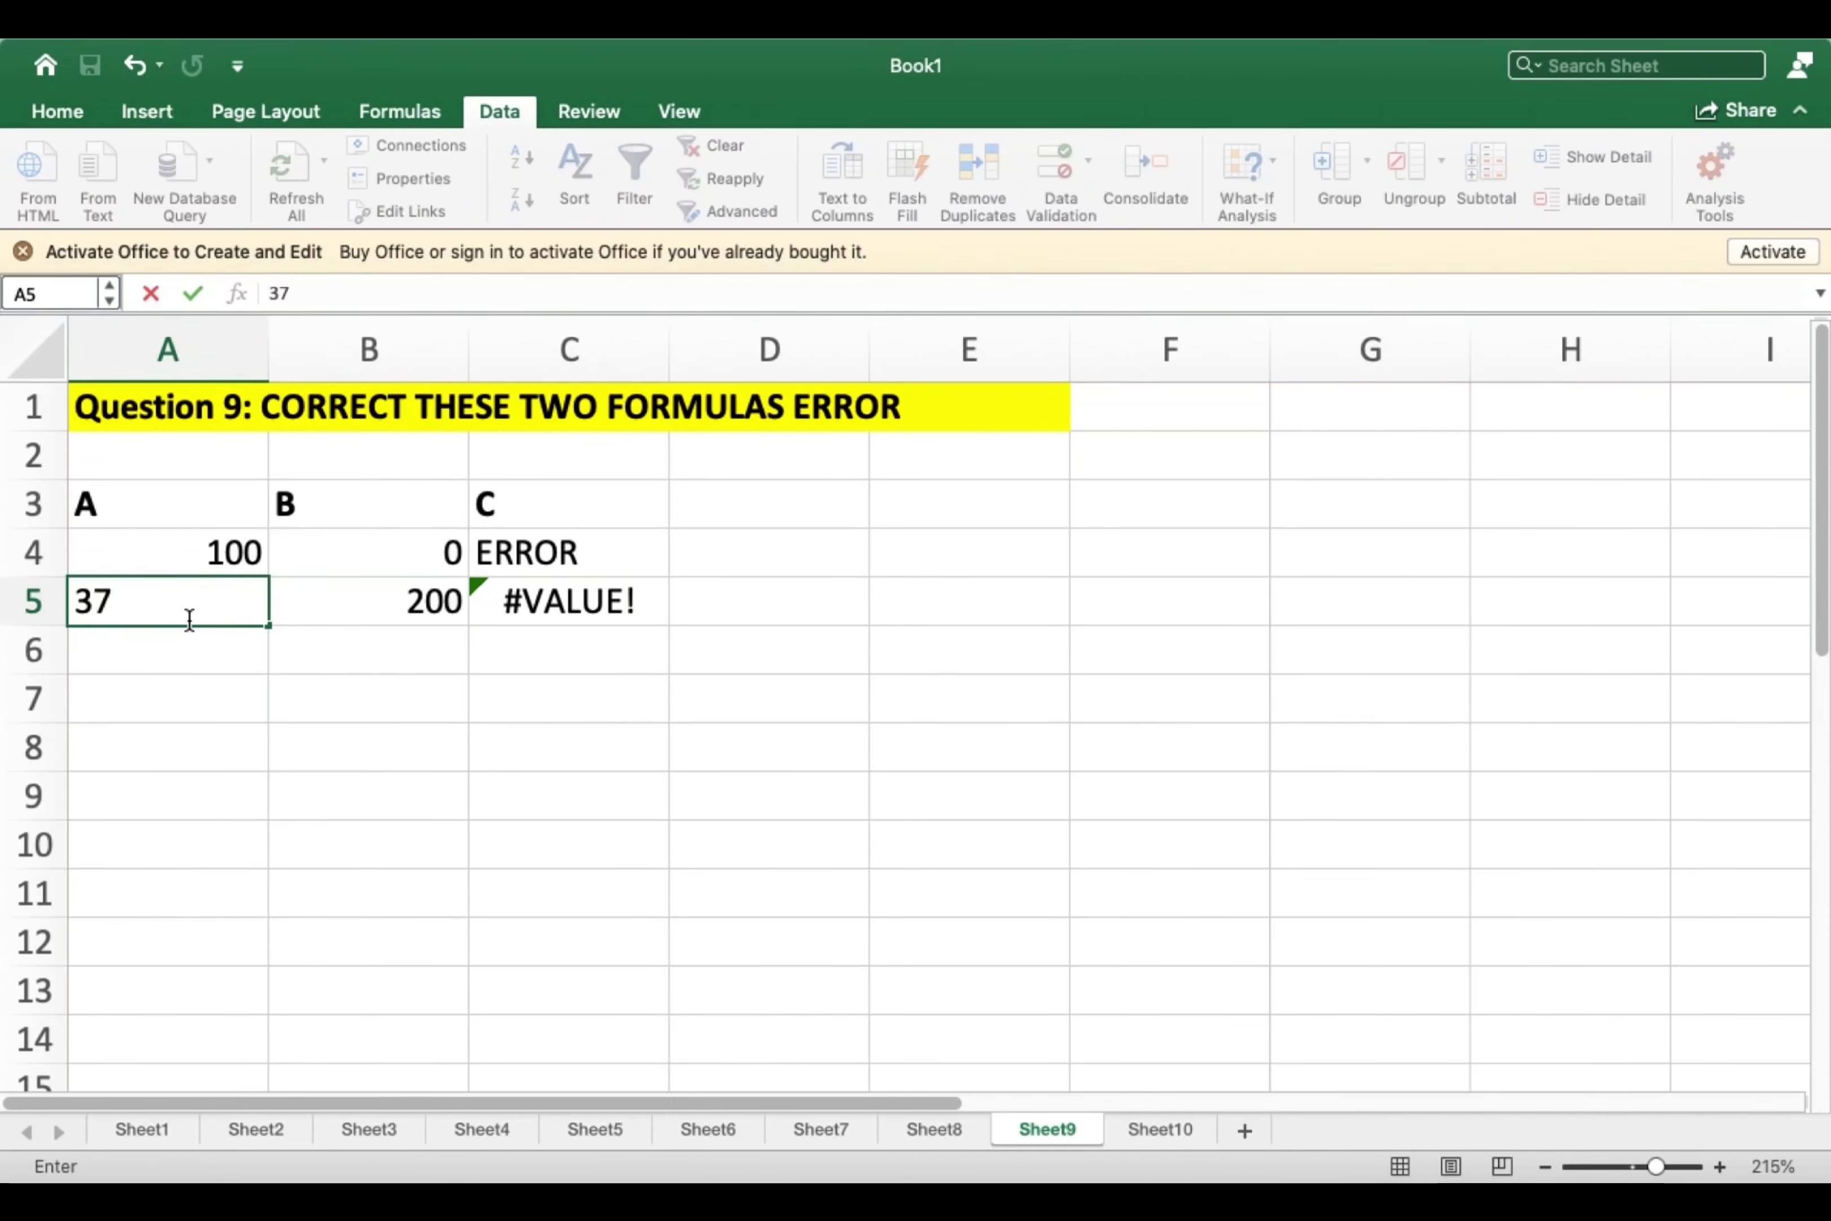
pyautogui.press('BackSpace')
pyautogui.press('BackSpace')
pyautogui.write('0')
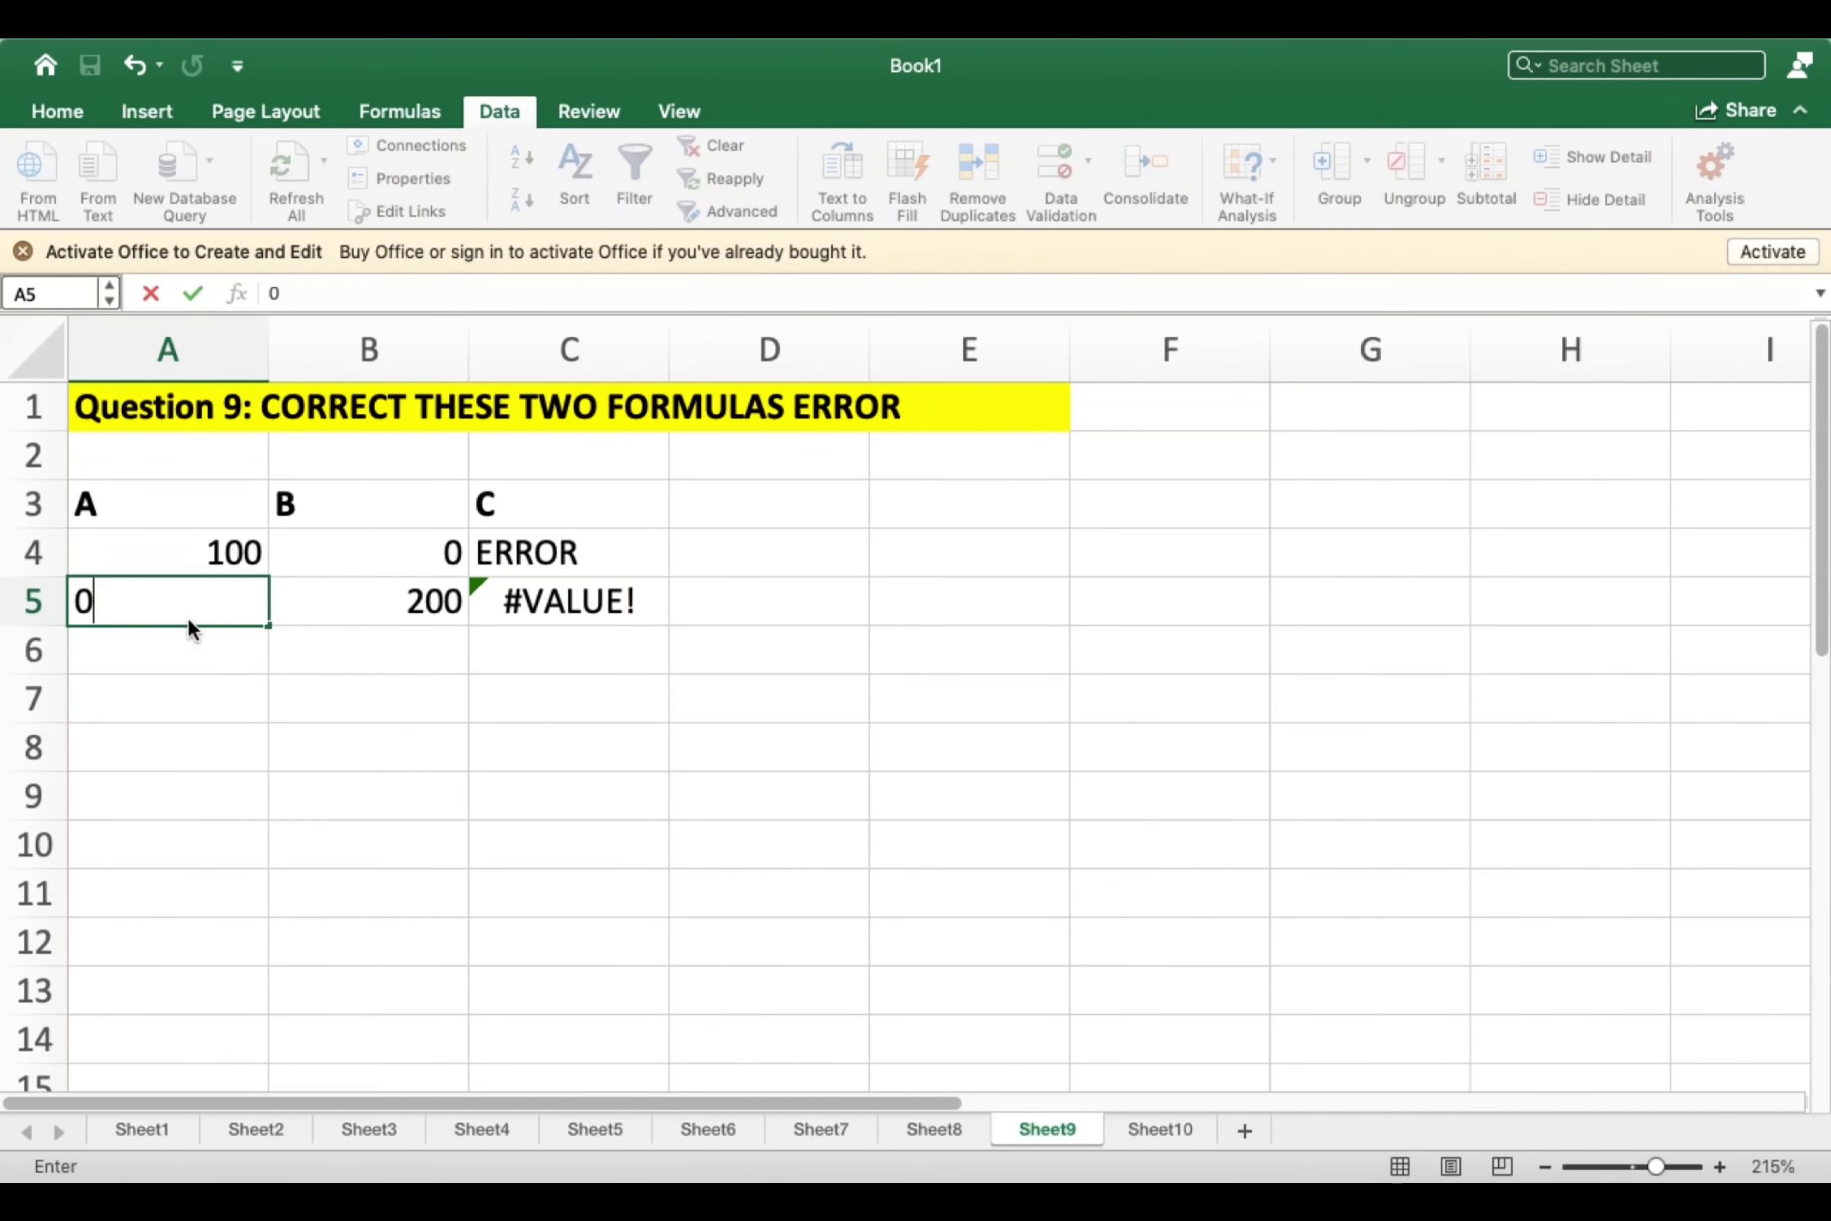
pyautogui.press('Return')
pyautogui.click(520, 583)
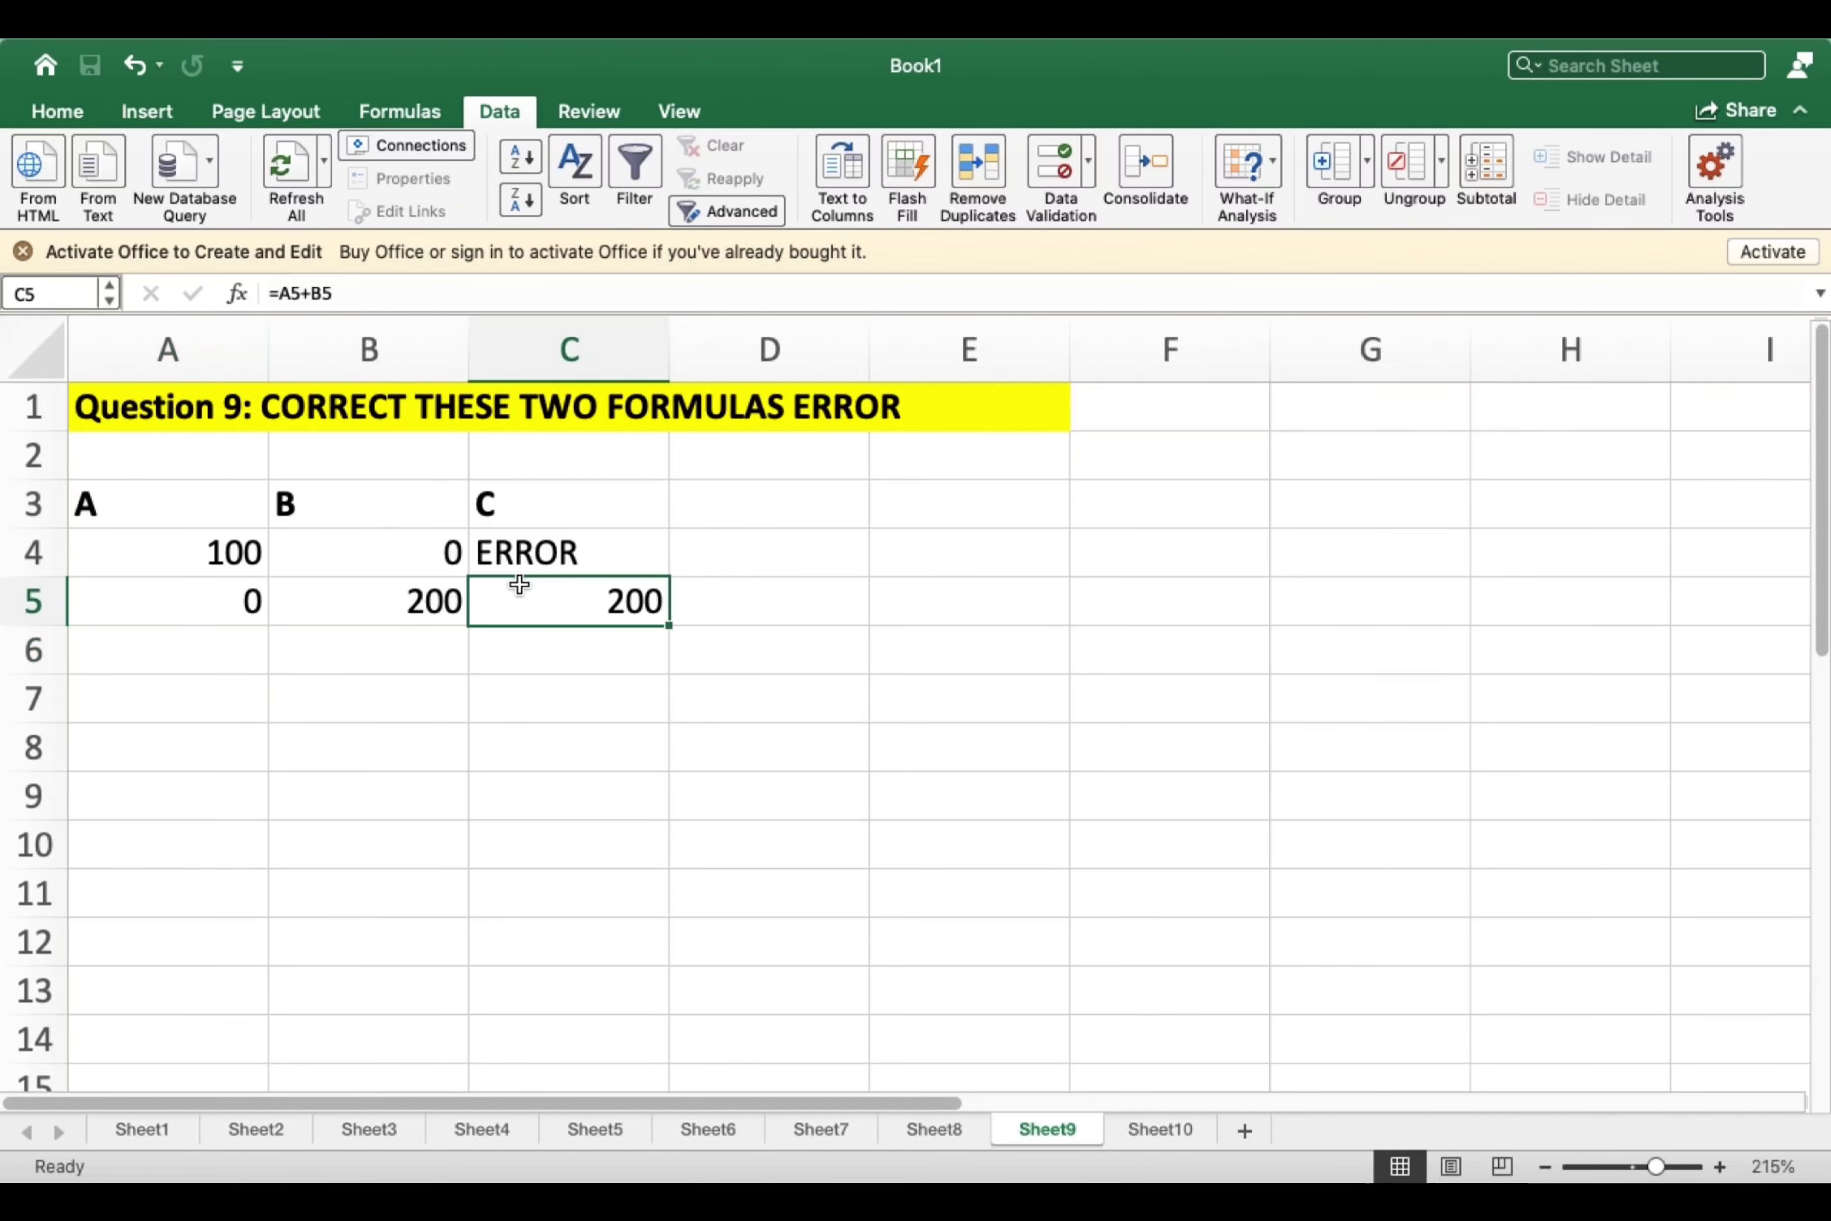
# Set A5 to 35 and check the sum in C5.
pyautogui.click(214, 613)
pyautogui.write('35')
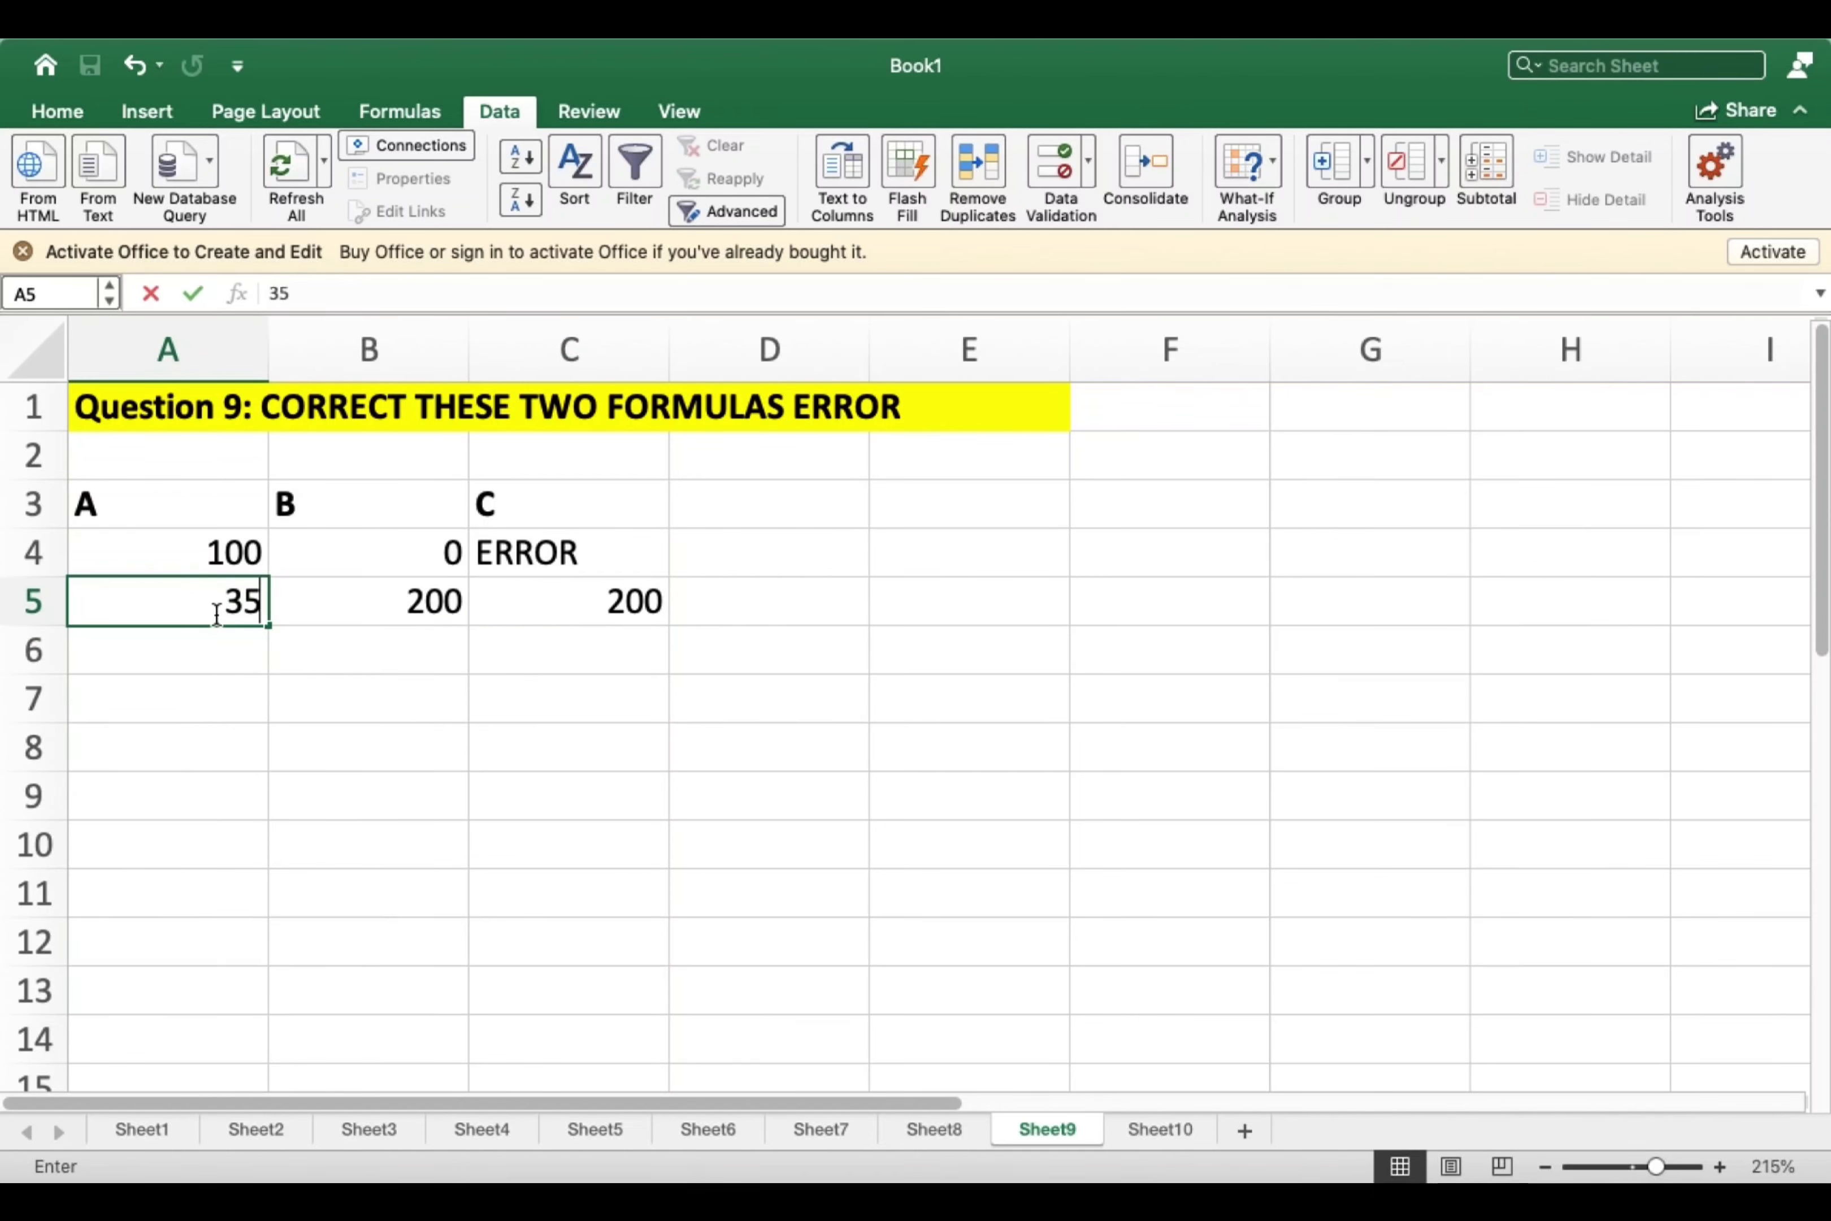
pyautogui.press('Return')
pyautogui.click(534, 606)
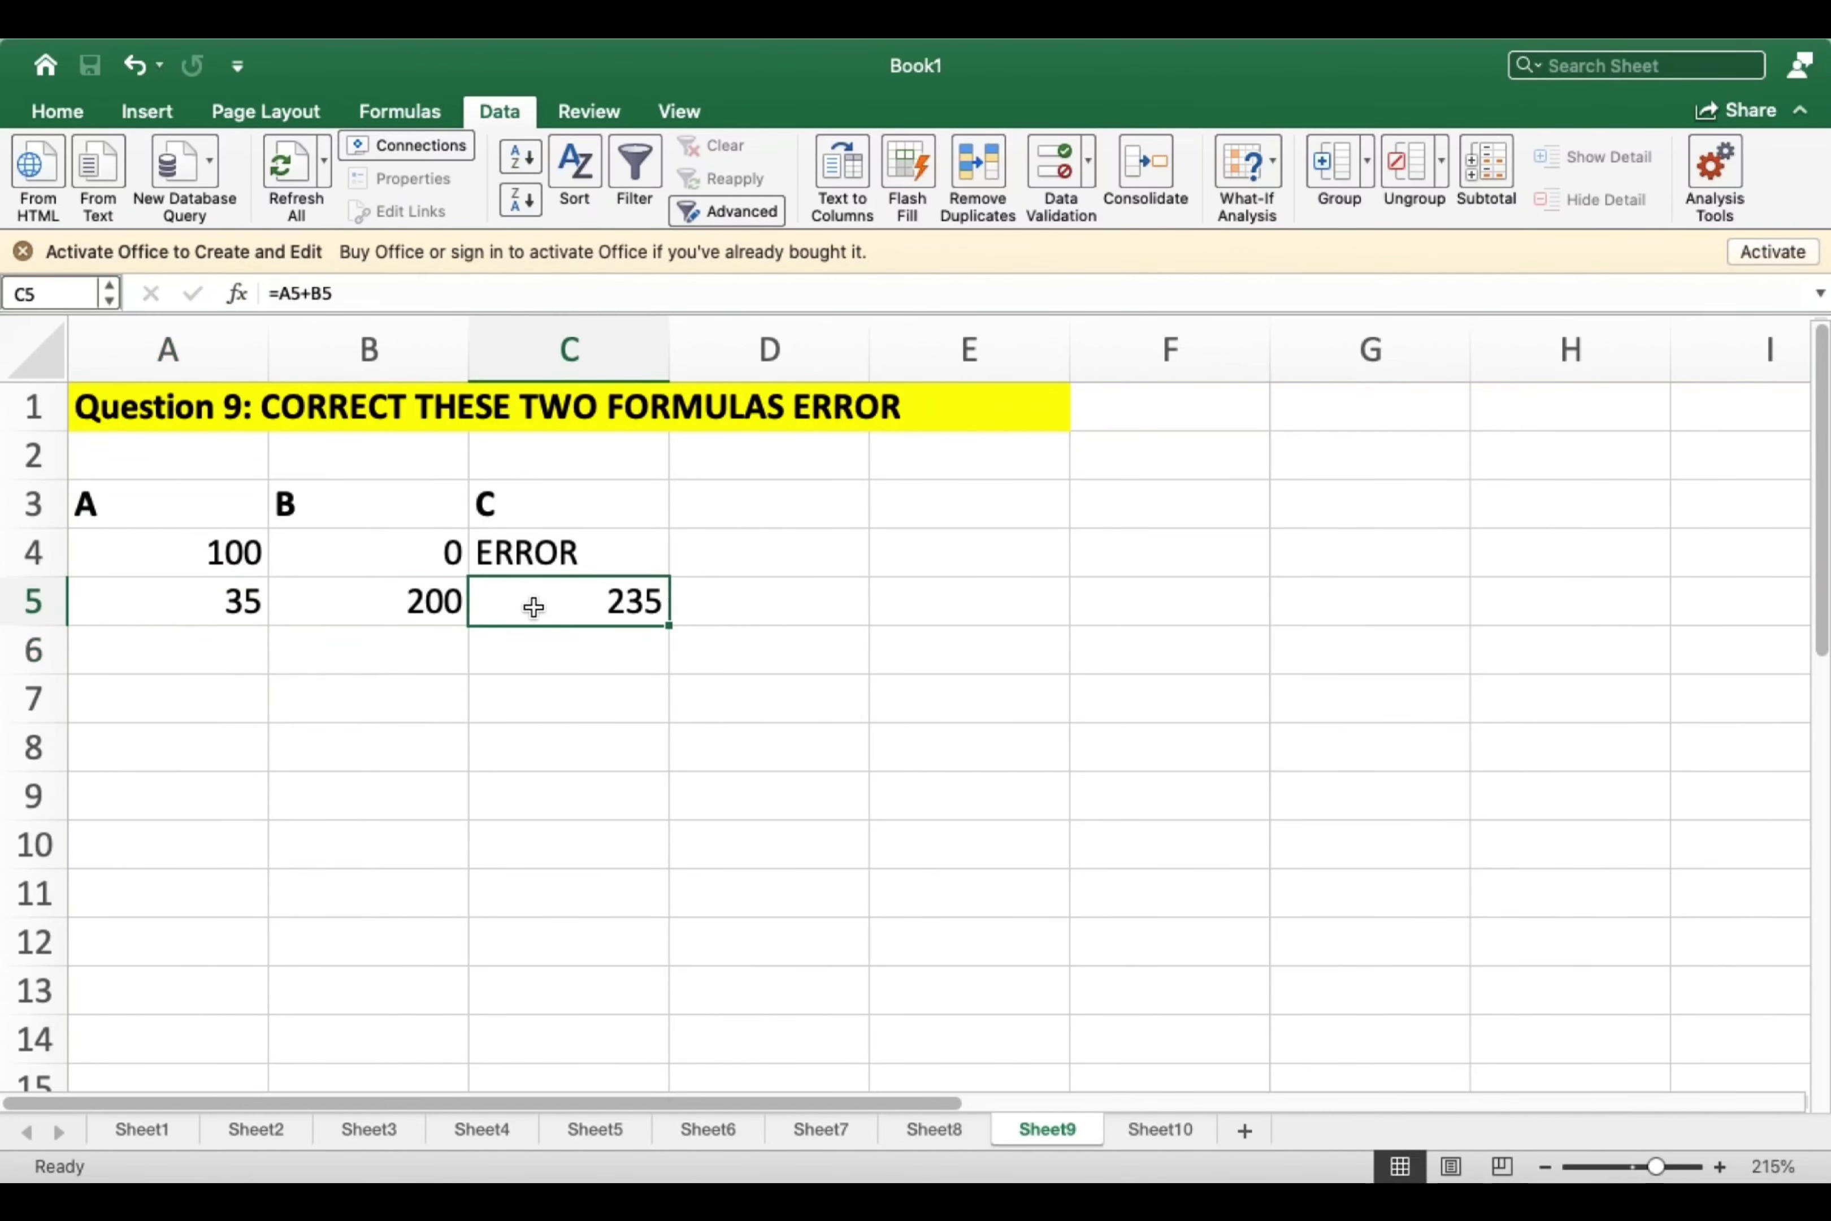
pyautogui.moveTo(622, 556); pyautogui.dragTo(628, 603)
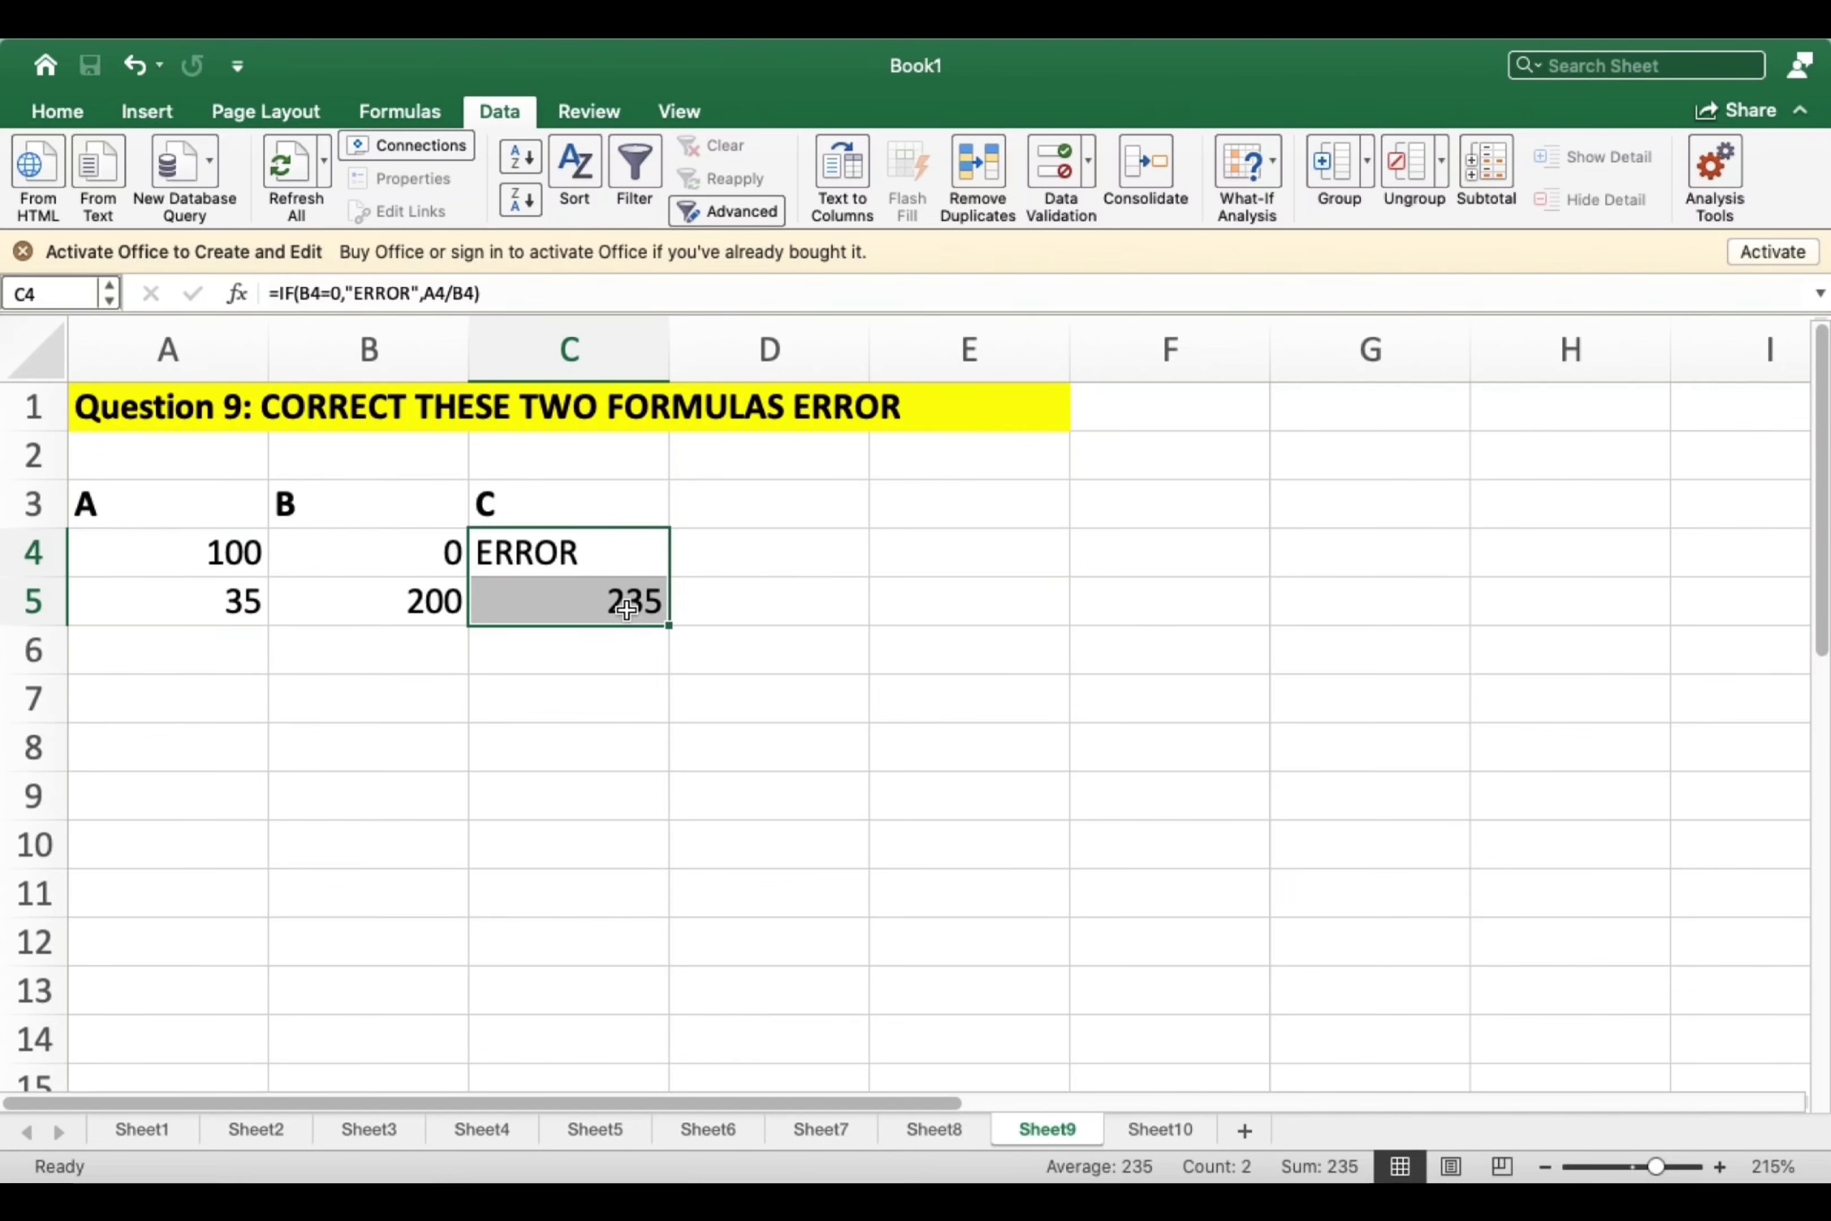
pyautogui.click(46, 123)
pyautogui.click(58, 114)
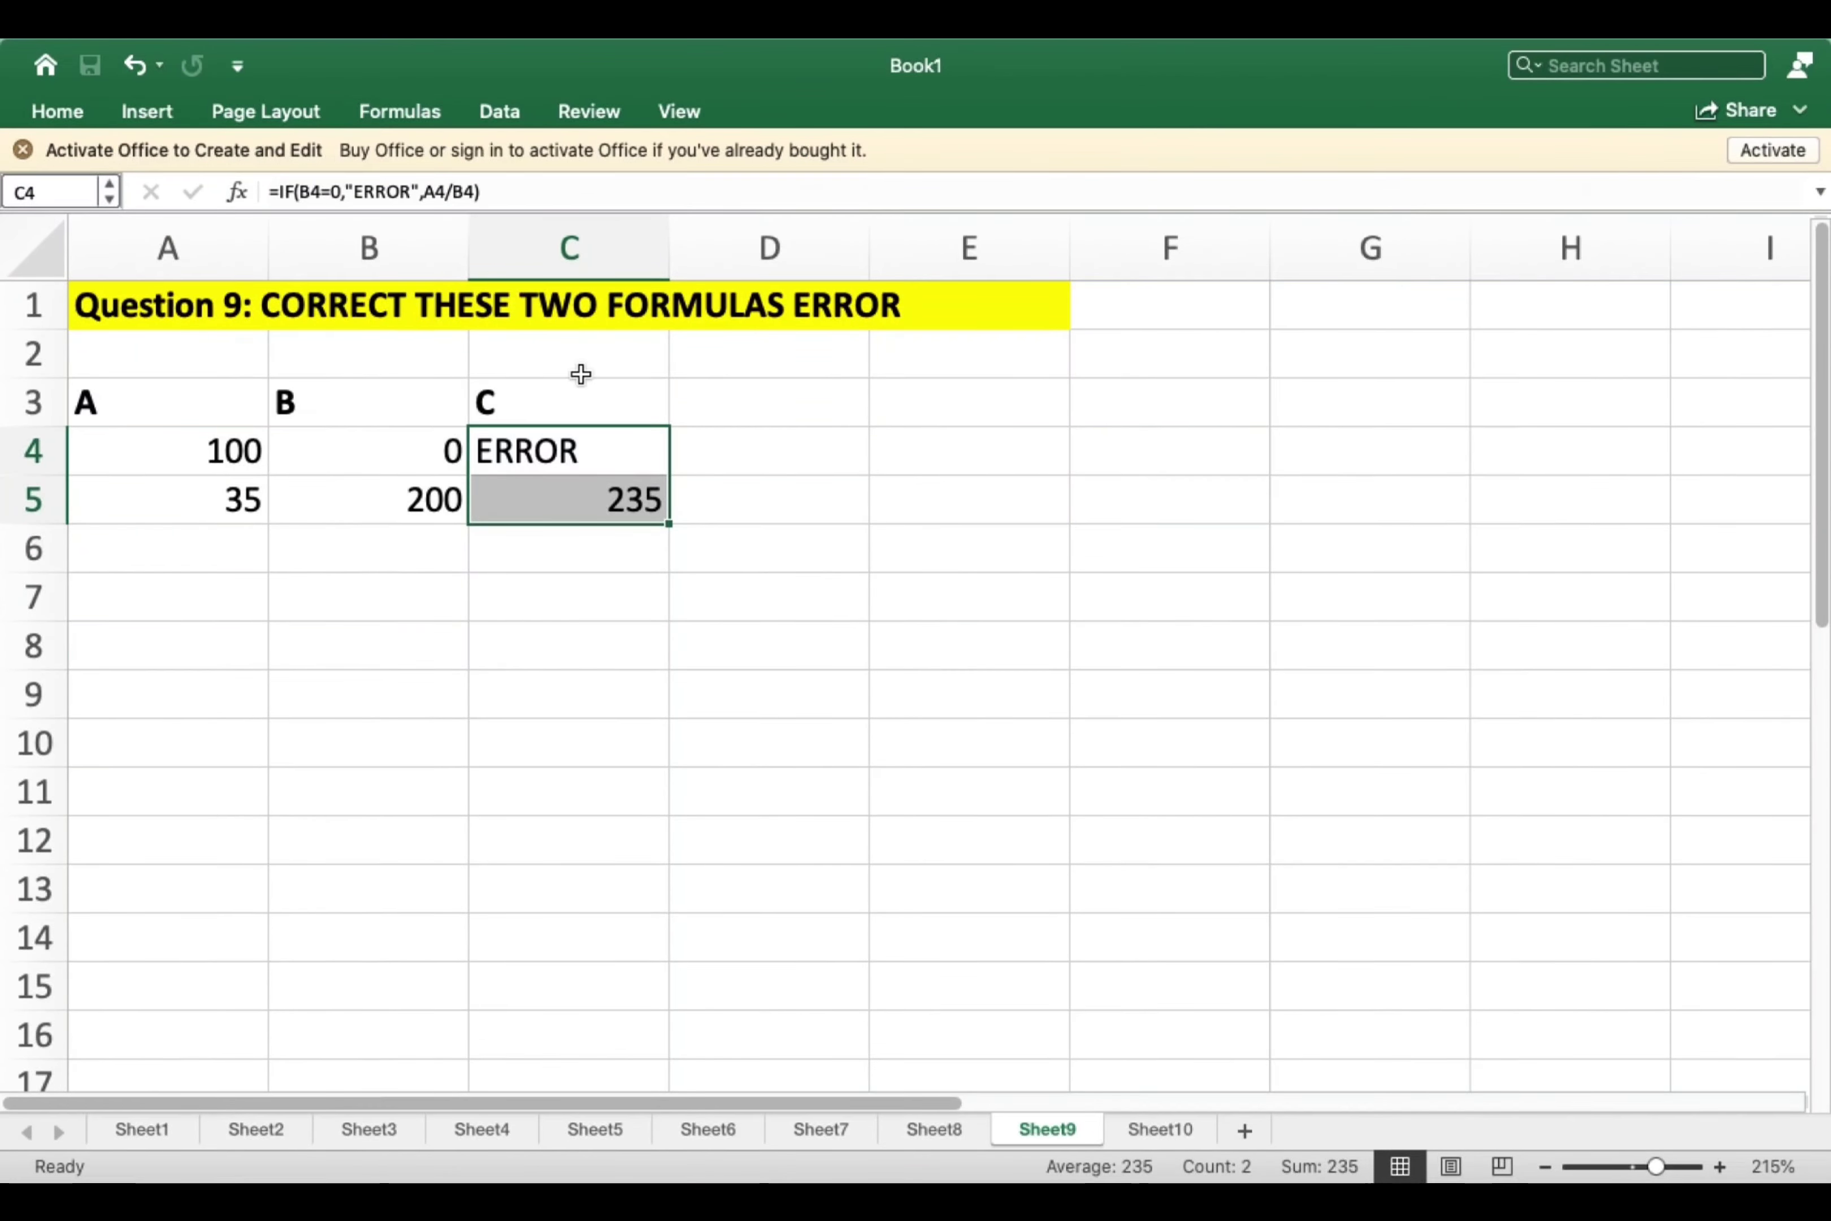
pyautogui.moveTo(94, 44)
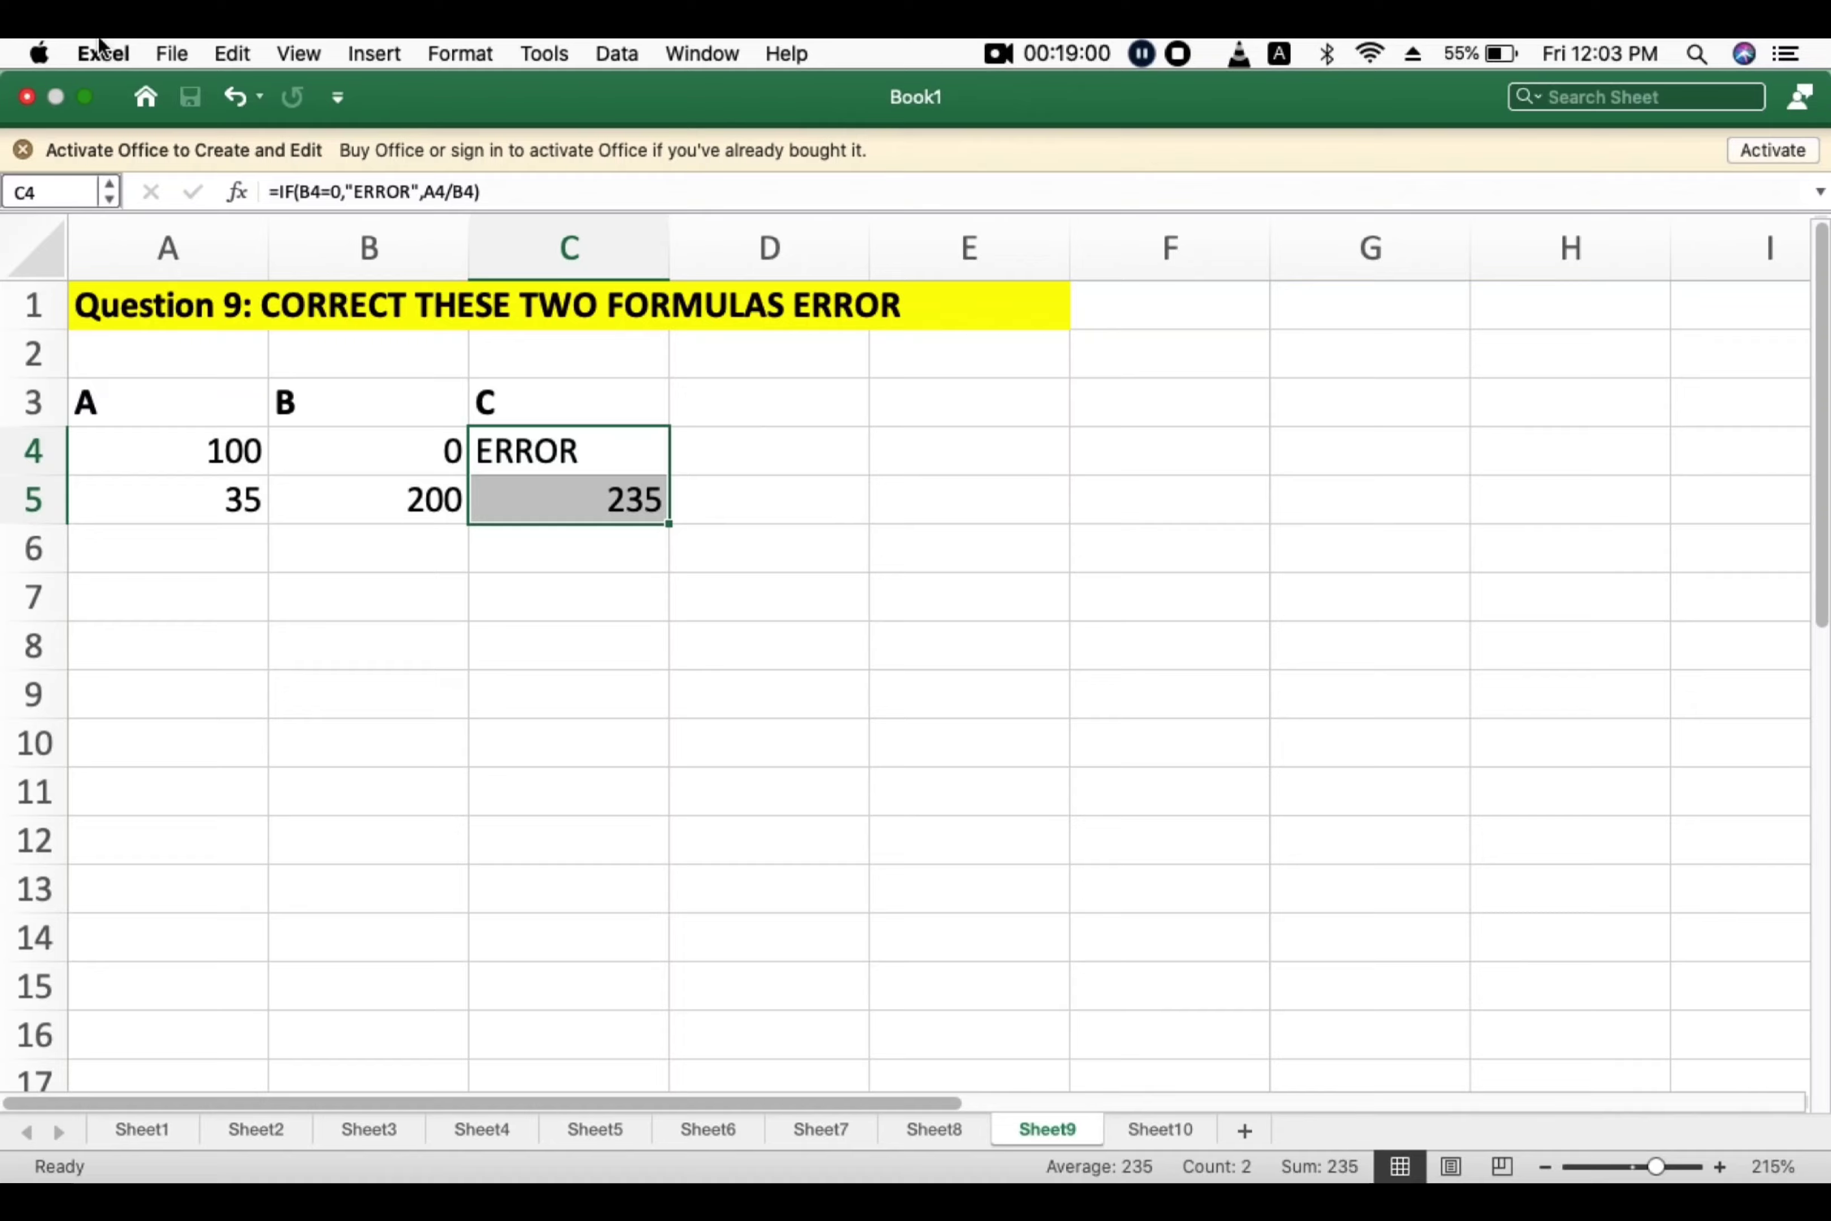
pyautogui.click(92, 98)
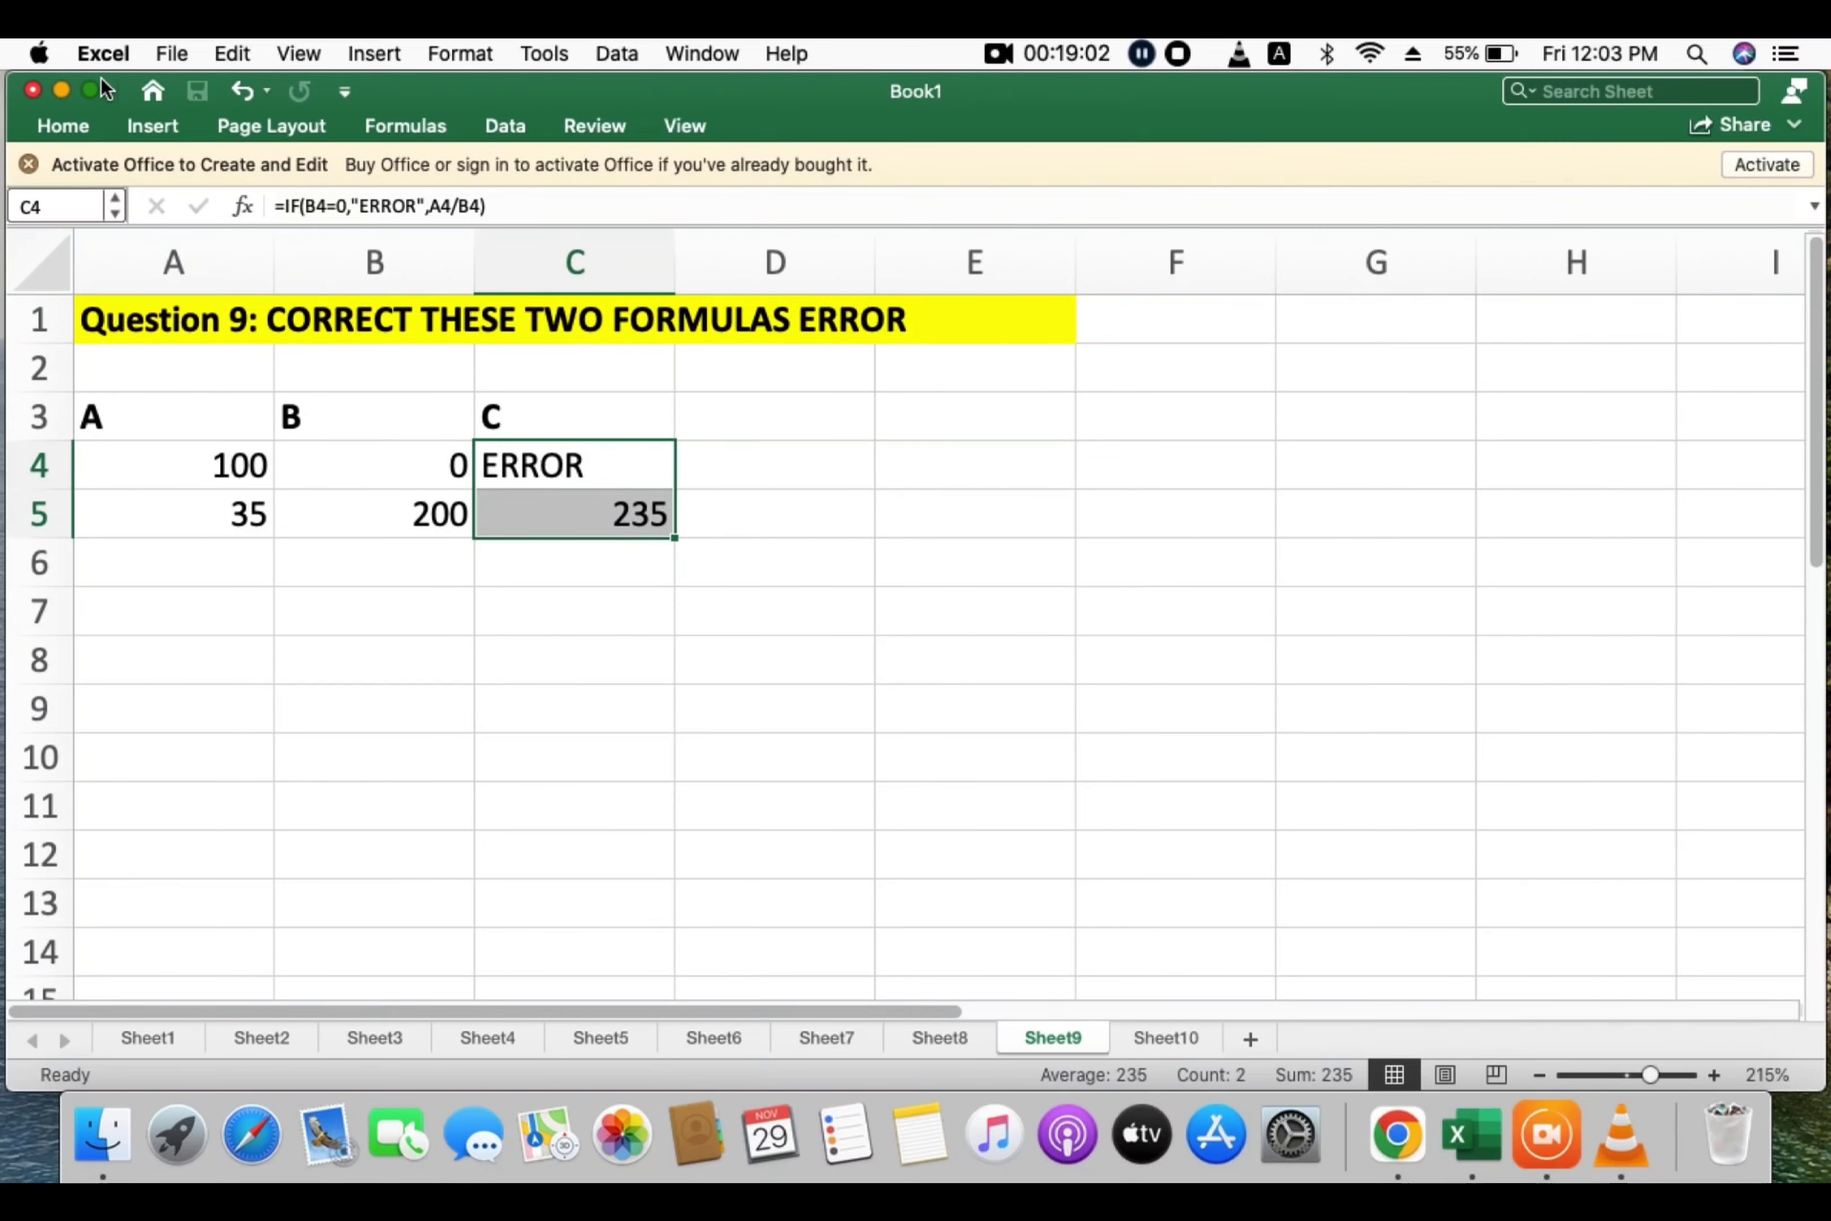
pyautogui.click(92, 92)
pyautogui.click(923, 906)
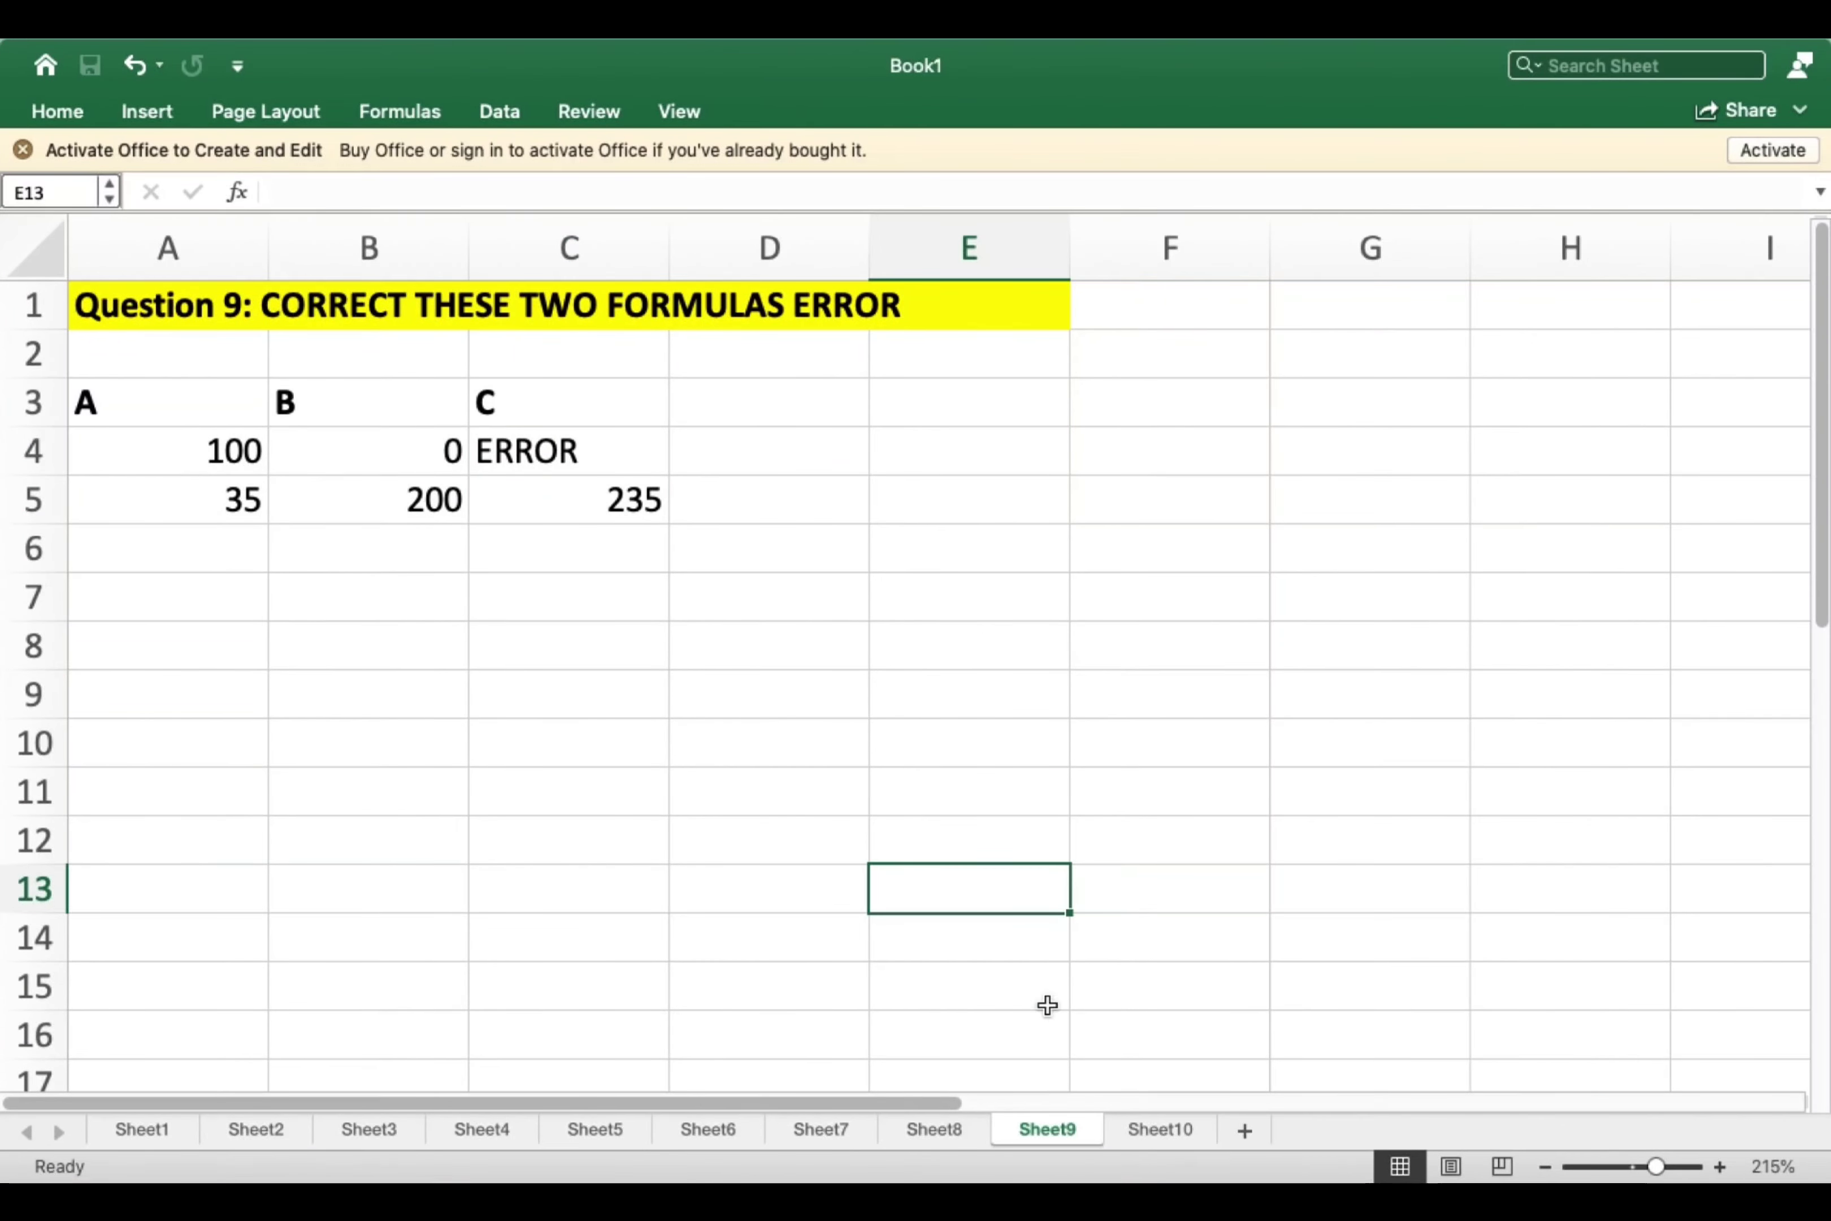